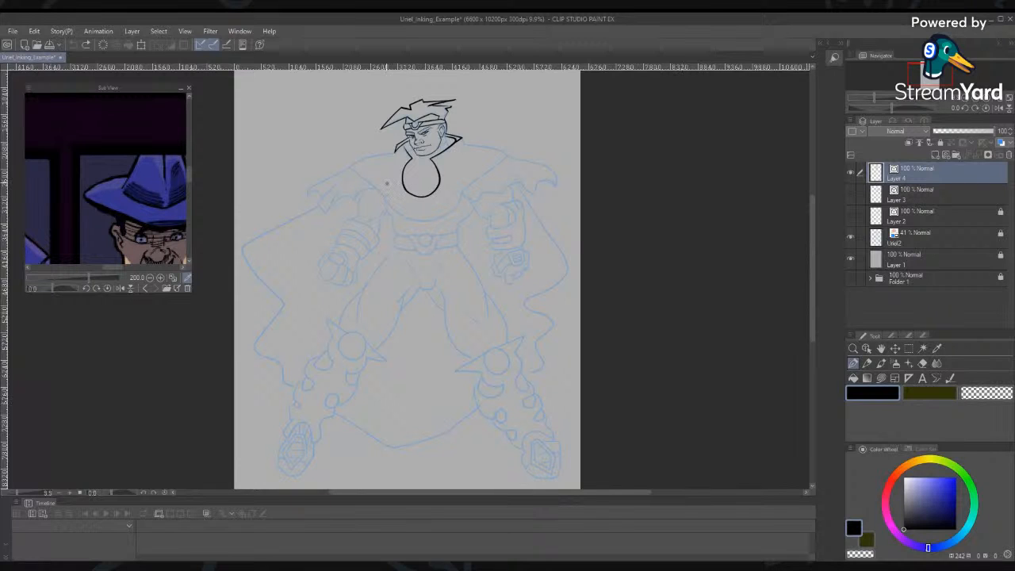
Ink the short edge dropping from the collar tip and the shoulder line sloping outward from it, following the blue sketch
key("alt+space")
left_click(492, 247)
left_click_drag(492, 246, 553, 286)
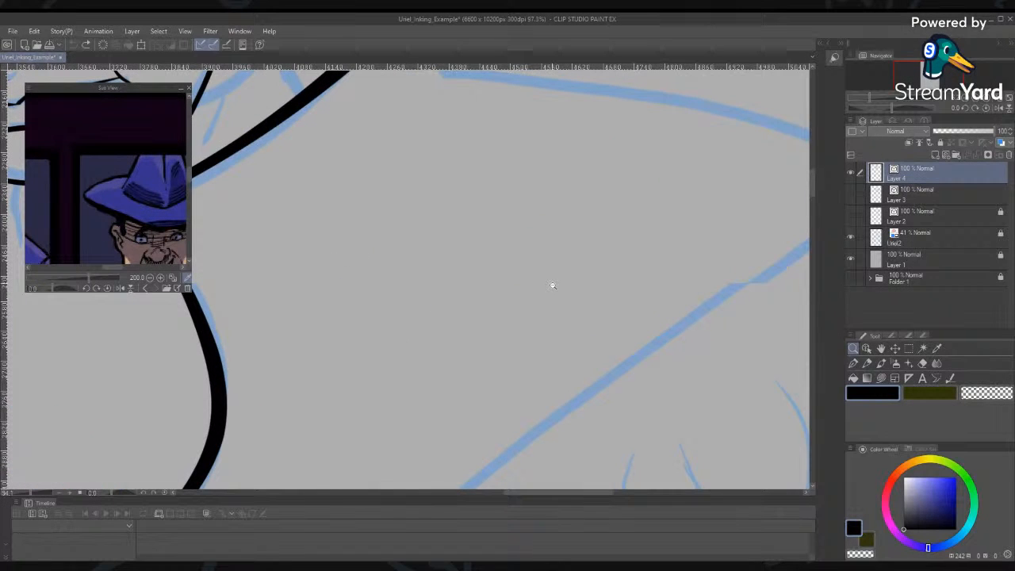
left_click_drag(553, 286, 436, 195)
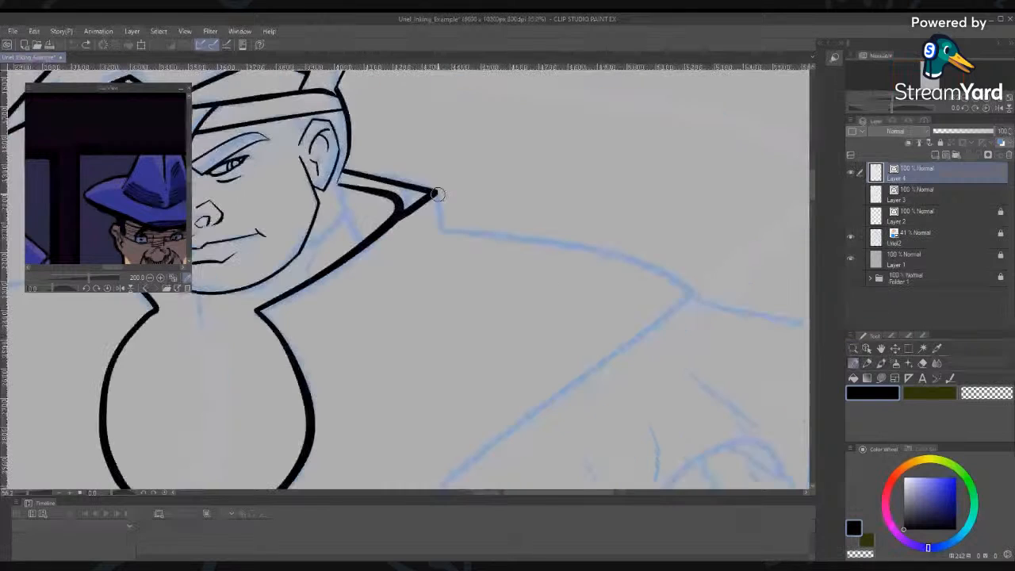
left_click_drag(424, 150, 459, 287)
left_click_drag(438, 231, 758, 321)
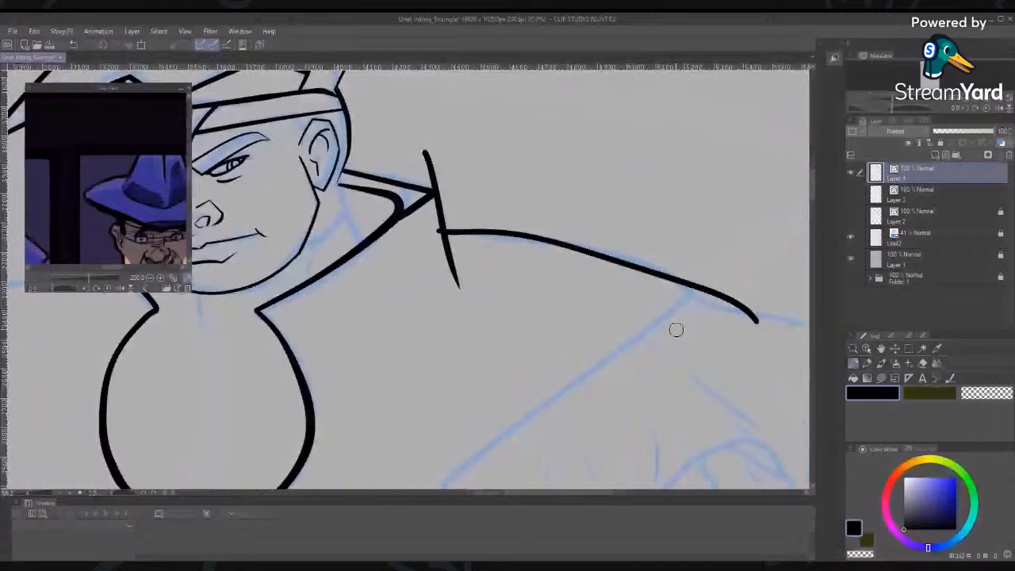
Ink the diagonal cape edge across the end of the shoulder line, undoing the thin first stroke and redrawing it thicker
left_click_drag(753, 266, 553, 430)
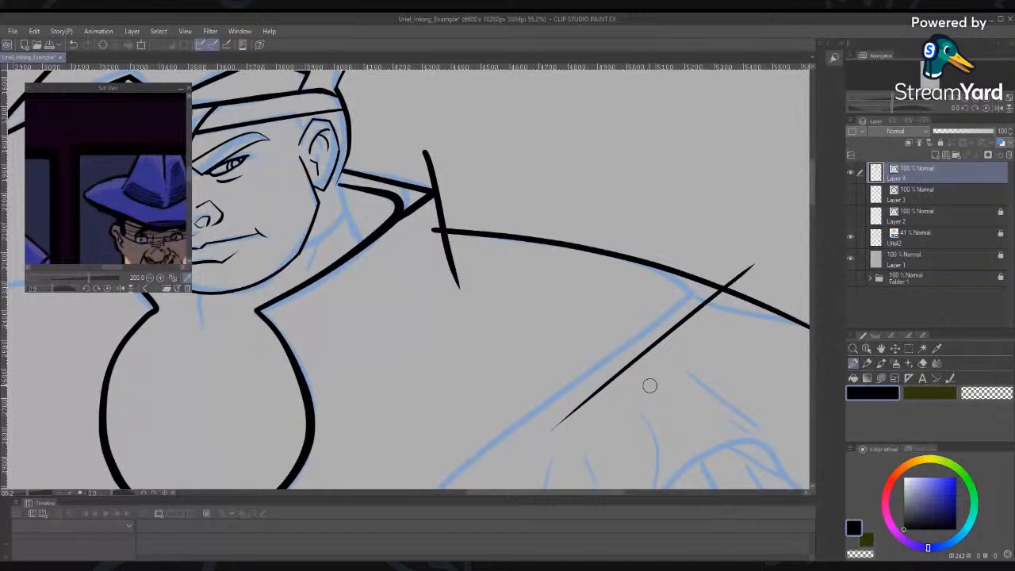
key("ctrl+z")
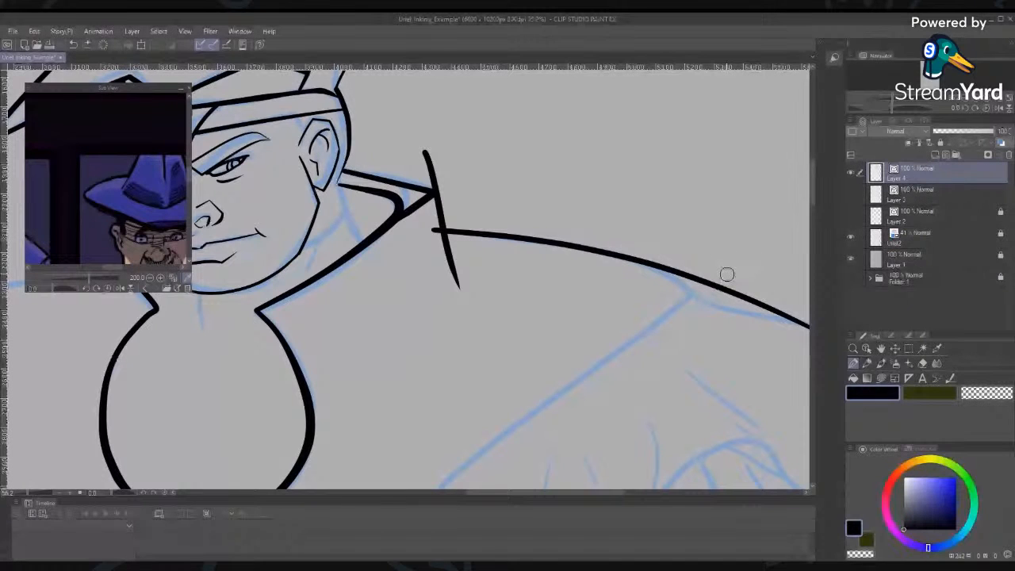
left_click_drag(754, 245, 476, 489)
scroll(605, 294, "up", 2)
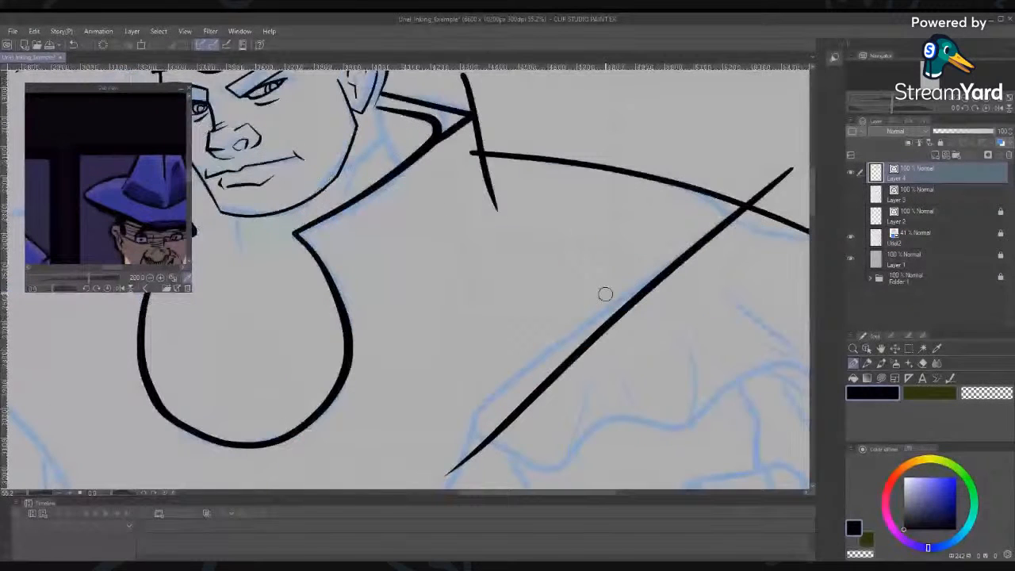
left_click_drag(531, 95, 517, 172)
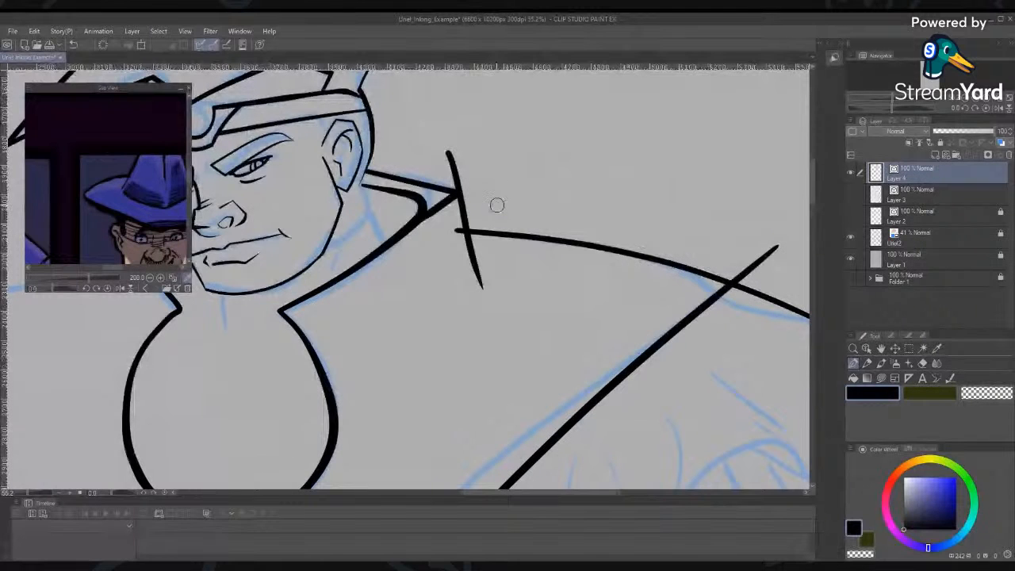
Erase the slanted stroke running from above the collar tip down past the shoulder line
key("e")
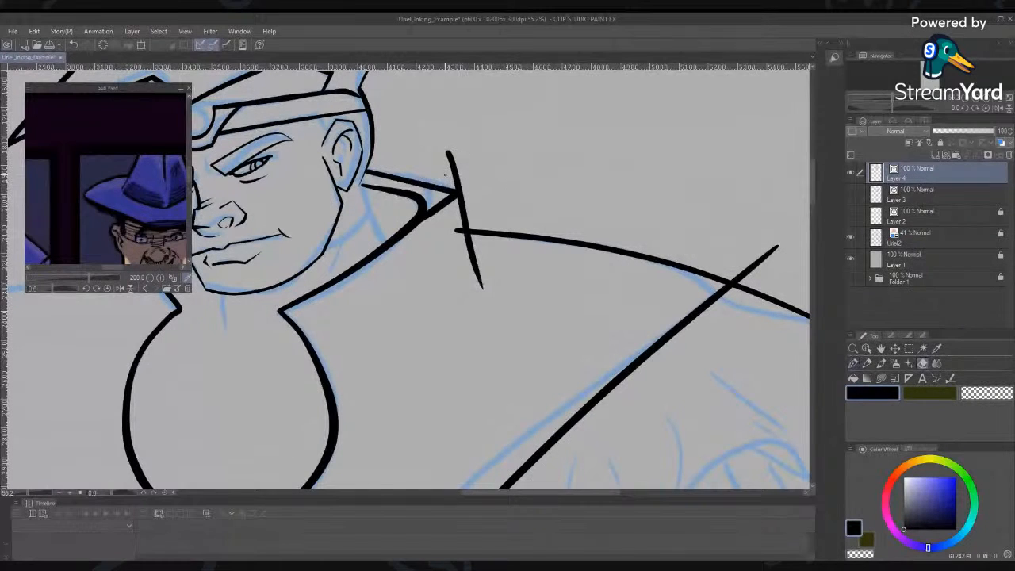
left_click_drag(447, 175, 471, 181)
key("ctrl+z")
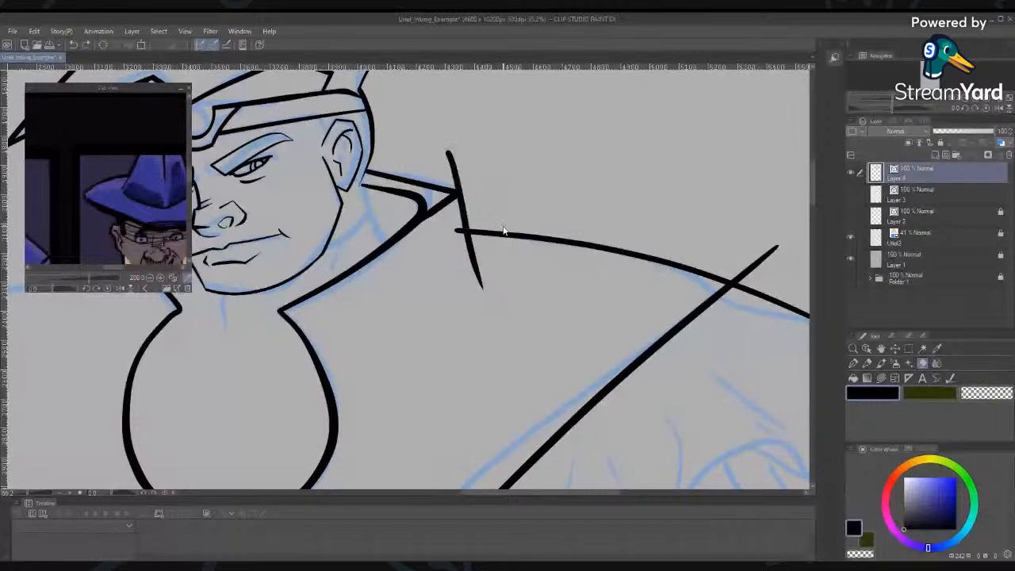
mouse_move(462, 215)
left_mouse_down()
mouse_move(474, 209)
mouse_move(488, 258)
left_mouse_up()
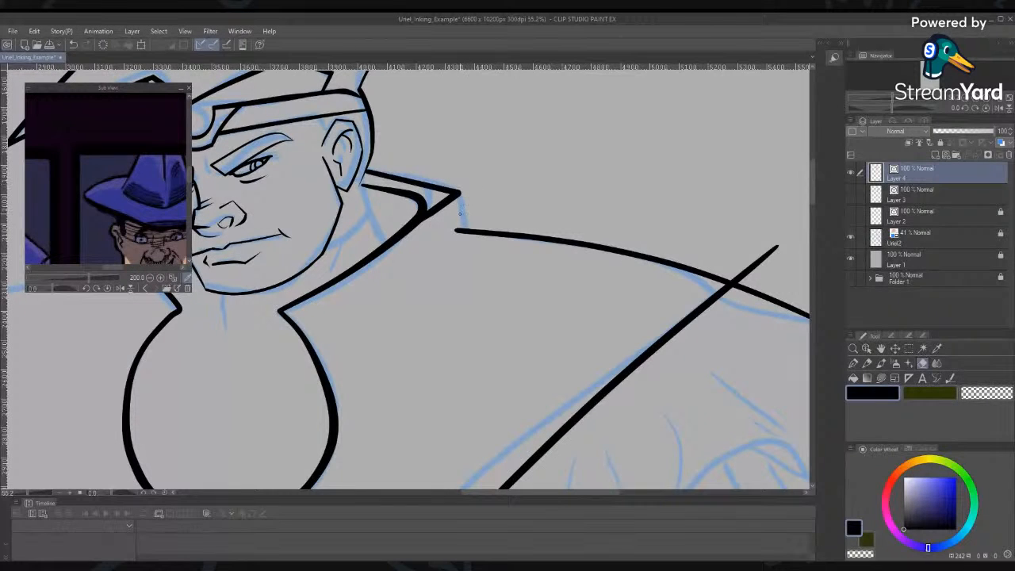
Redraw the collar edge as a long stroke through the collar tip and shoulder line, and erase both overshooting ends
key("p")
left_click_drag(448, 132, 498, 464)
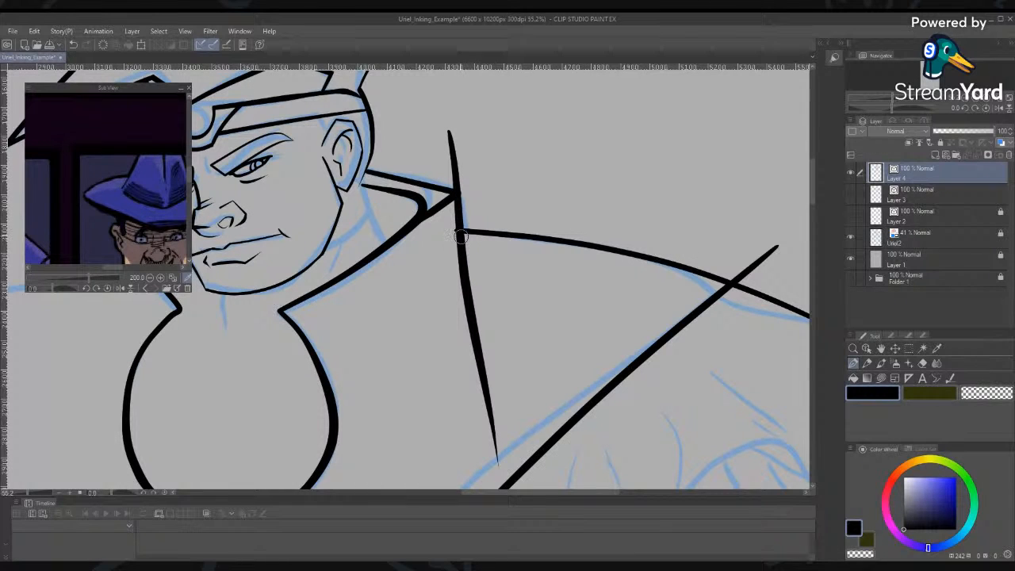
key("e")
left_click_drag(457, 189, 450, 132)
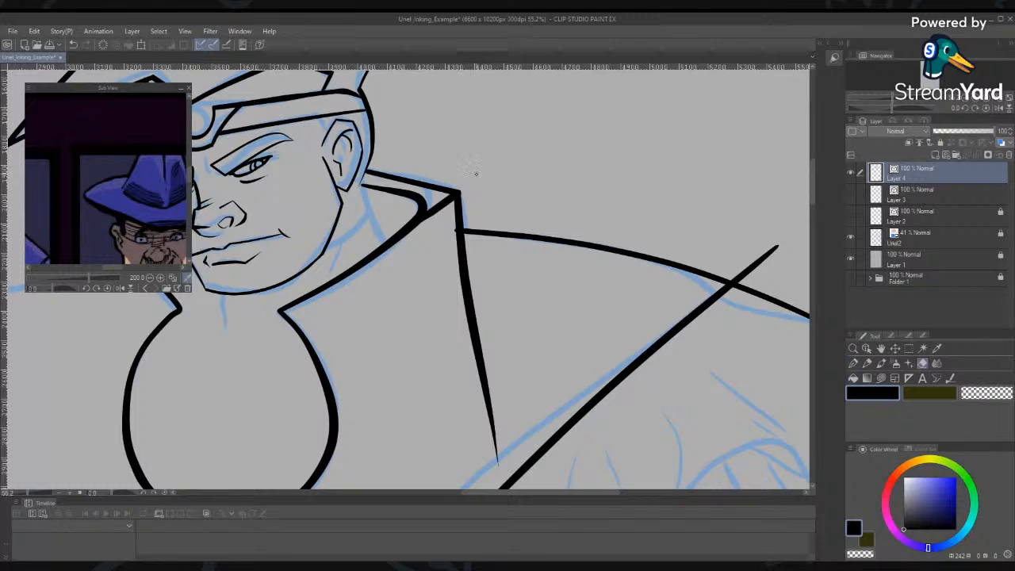
left_click(455, 247)
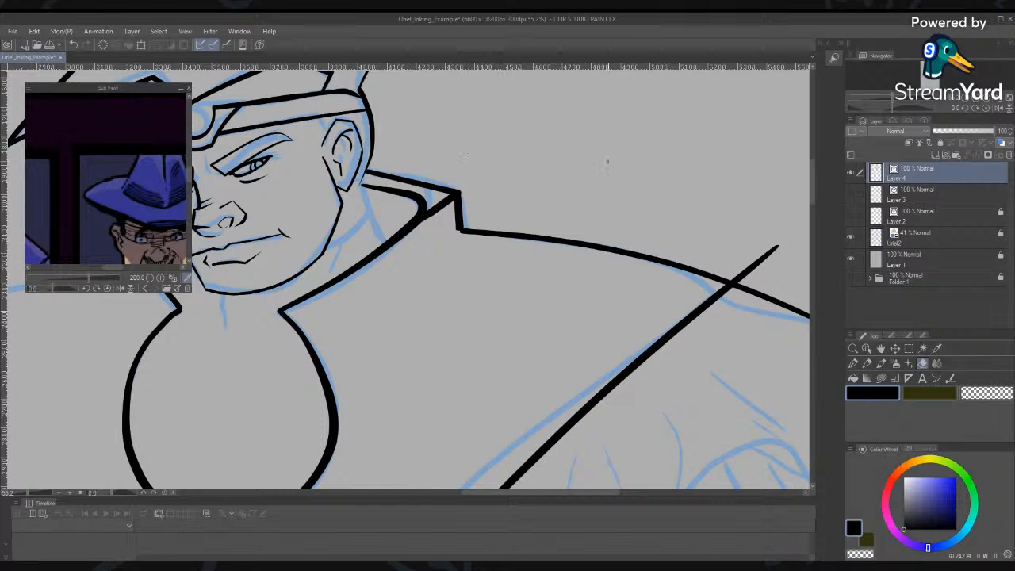
Draw two crossing test strokes in the empty area above the shoulder
key("p")
left_click_drag(552, 162, 766, 124)
left_click_drag(624, 87, 651, 217)
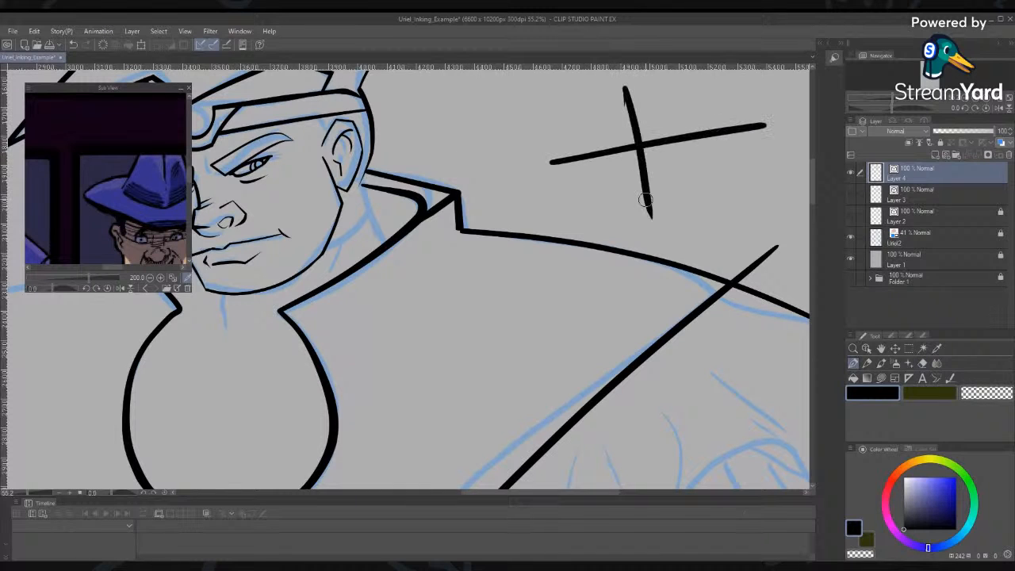
Choose the Vector eraser and examine its brush size and vector erasing modes
left_click(921, 364)
left_click(909, 336)
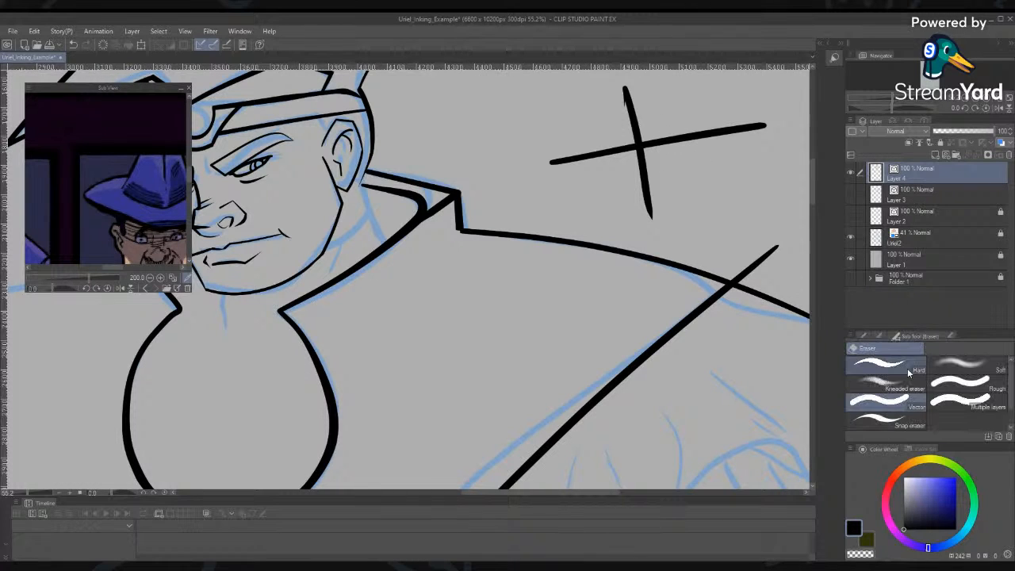
left_click(893, 406)
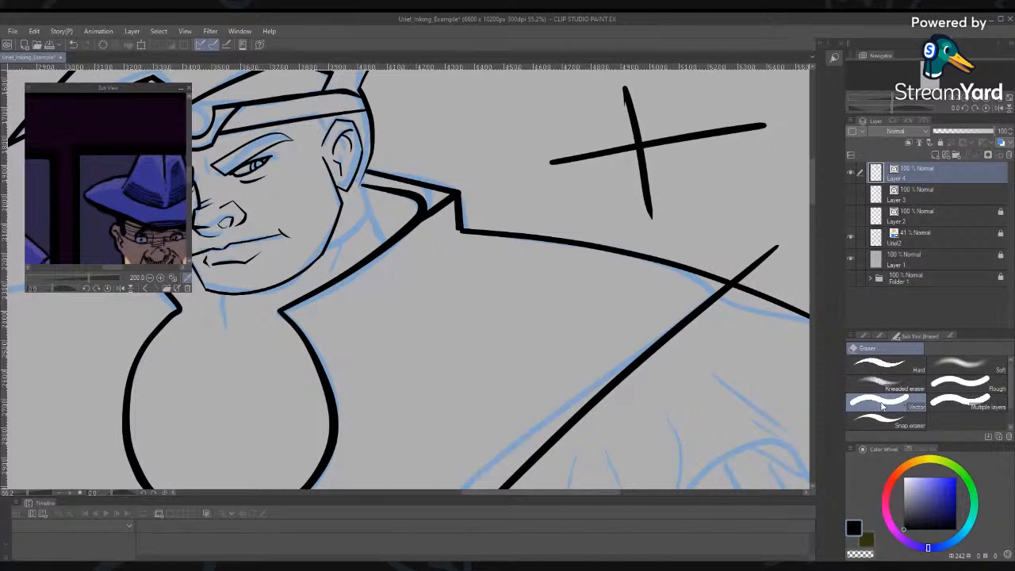
left_click(952, 337)
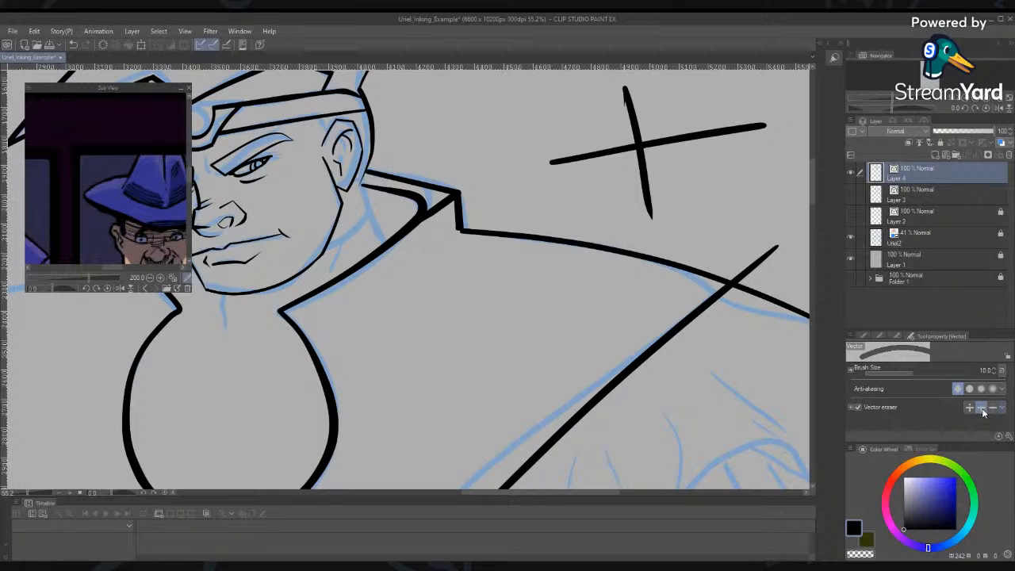
left_click(897, 337)
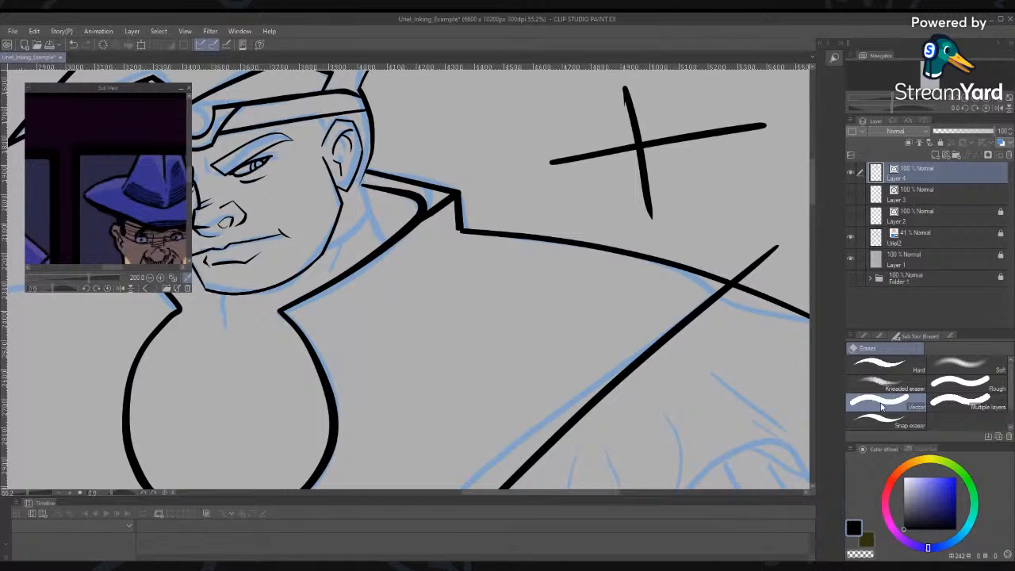
left_click(876, 336)
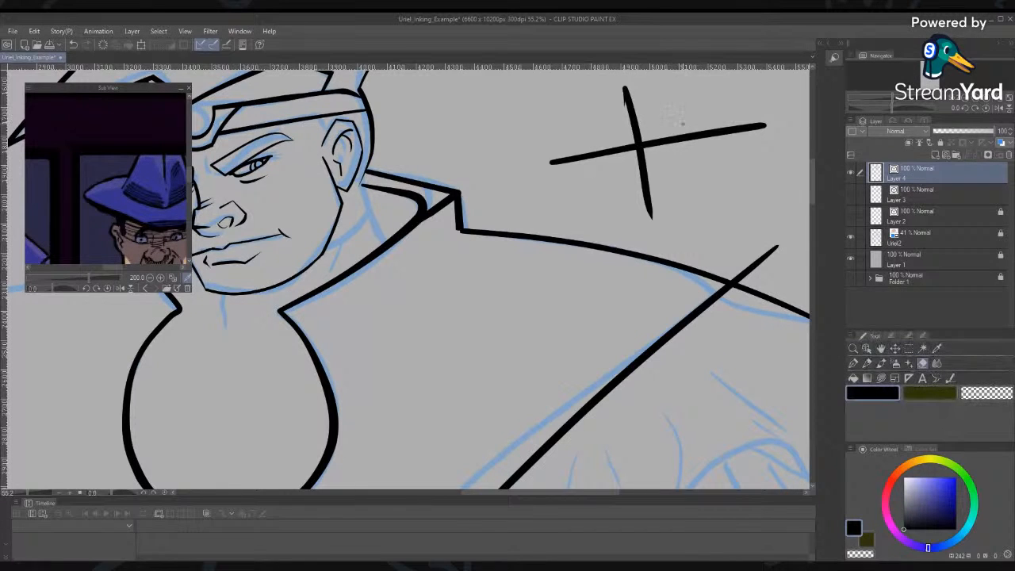
Erase the arms of the test cross one by one up to their intersection, and clear the remaining bits
left_click_drag(684, 129, 690, 187)
left_click_drag(629, 119, 619, 149)
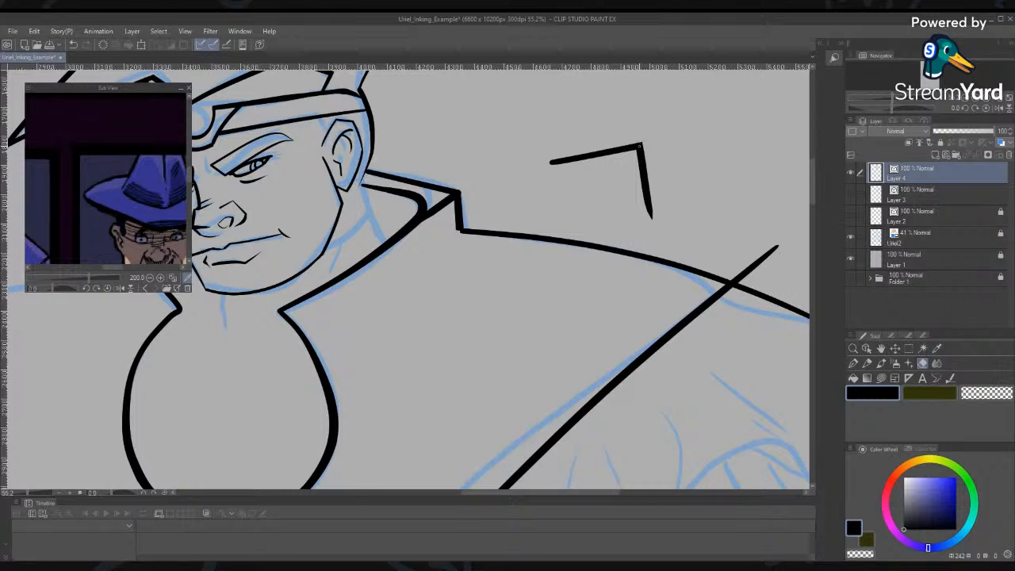
mouse_move(595, 139)
left_mouse_down()
mouse_move(619, 201)
mouse_move(610, 226)
left_mouse_up()
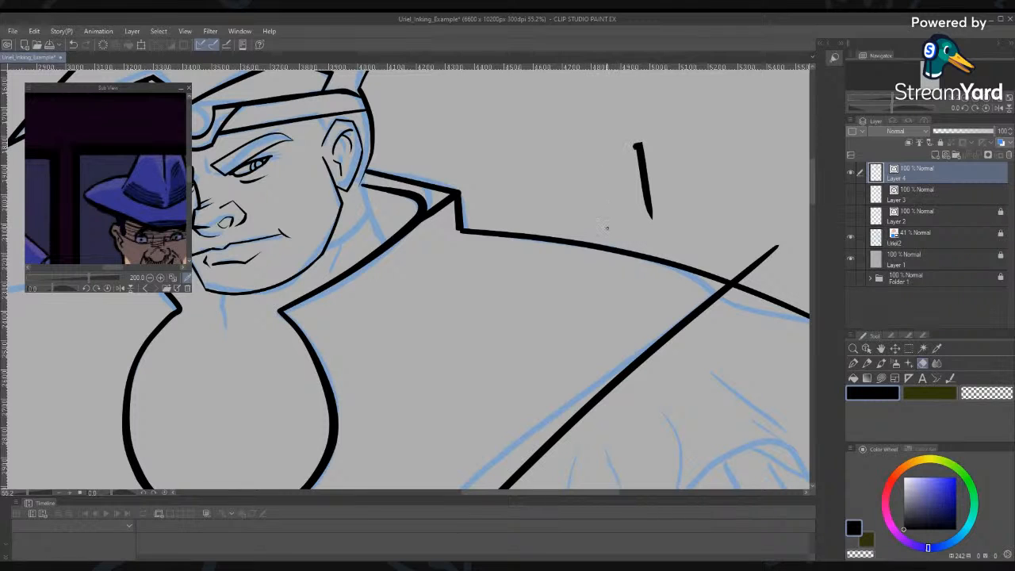
left_click(633, 148)
left_click_drag(651, 159, 628, 182)
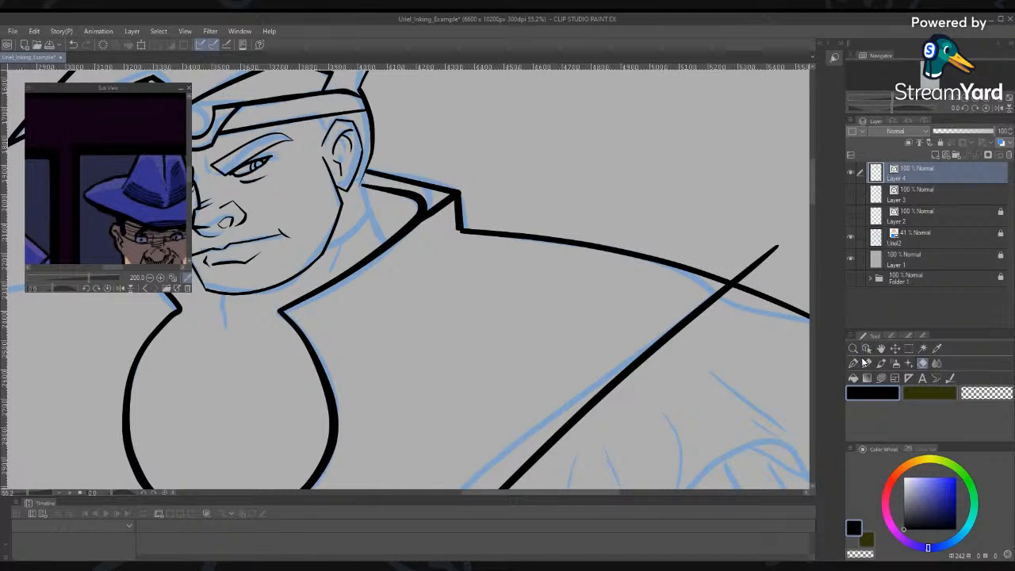
Select the shoulder line with the Object tool and examine its control points near the collar corner
left_click(867, 349)
left_click(854, 378)
left_click(867, 348)
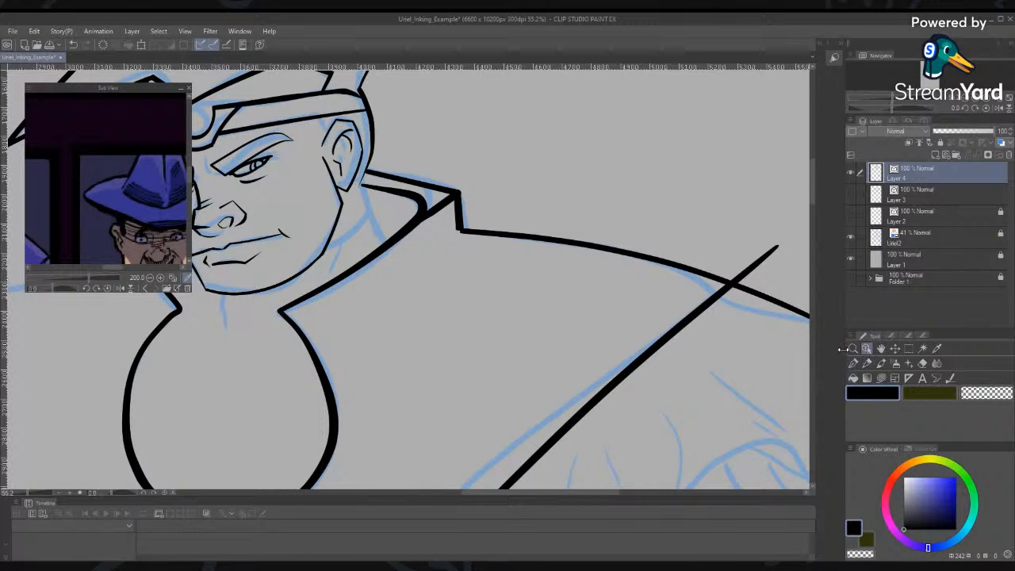
left_click(462, 232)
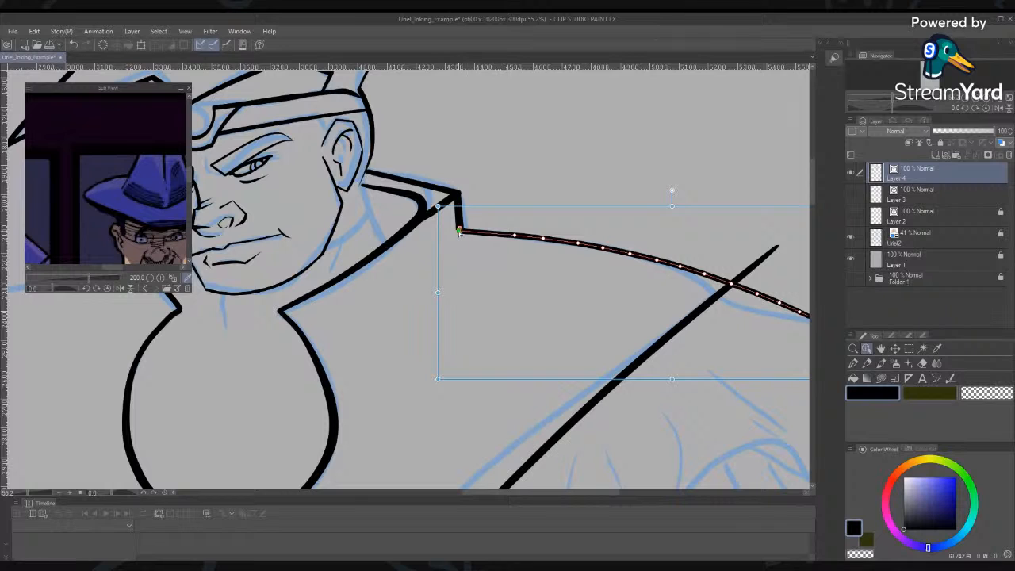
left_click(471, 237)
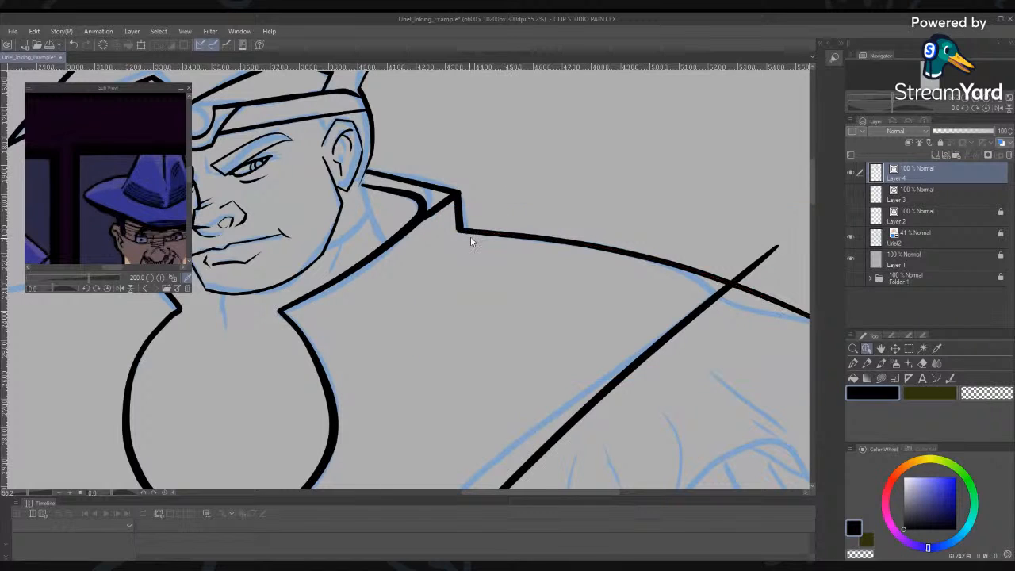
left_click(461, 232)
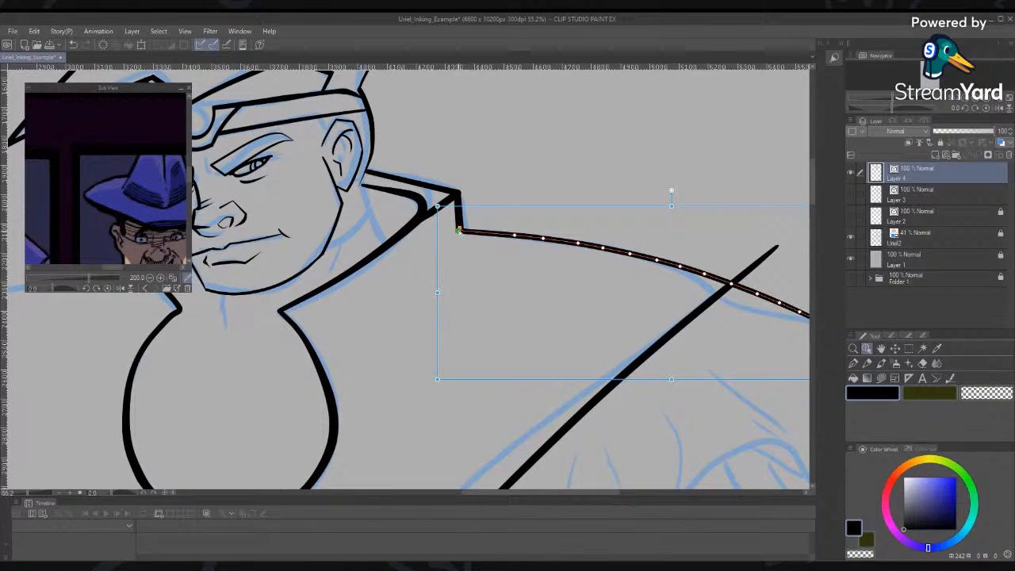
left_click(484, 209)
Select the short collar edge and move its lower control point slightly upward at the shoulder corner
left_click(459, 214)
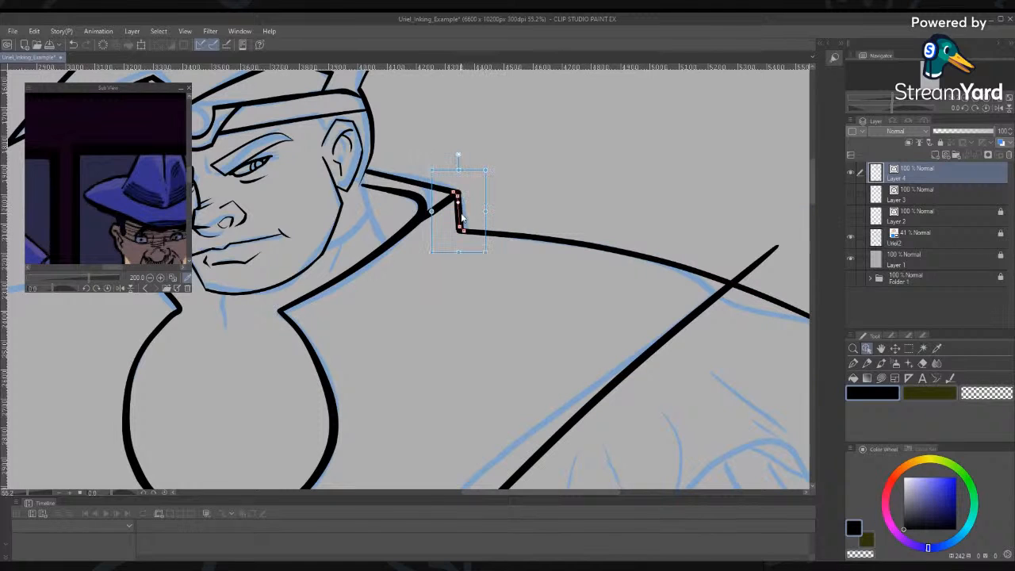
left_click(539, 205)
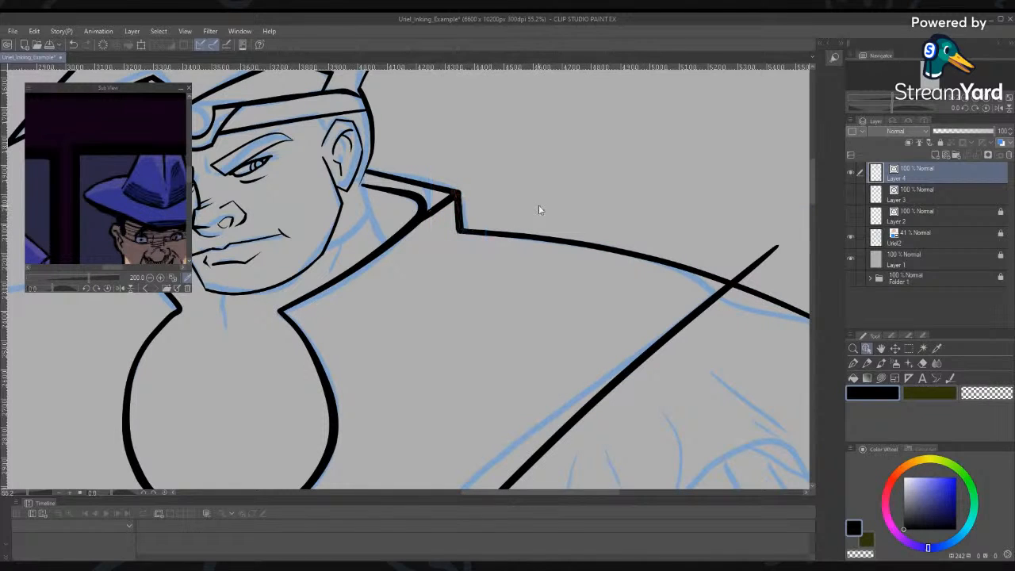
left_click(464, 235)
left_click(460, 226)
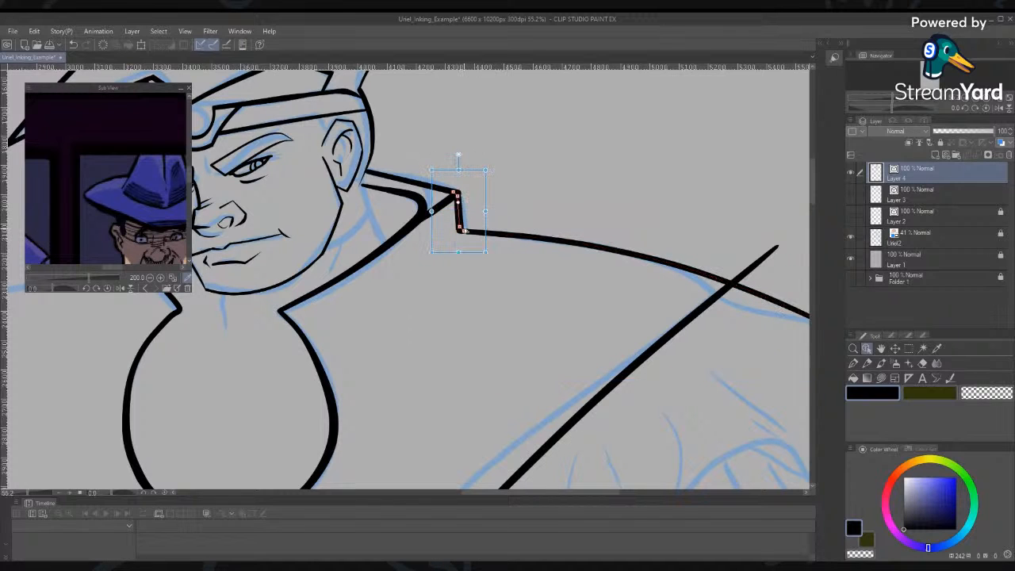
left_click_drag(461, 229, 460, 225)
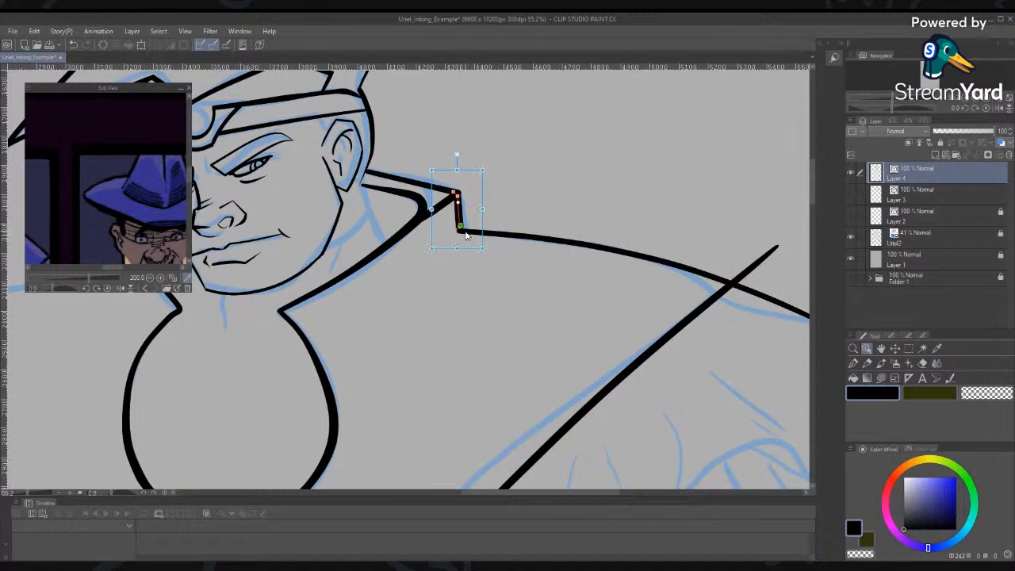
Apply the Correct line tool at the corner where the collar edge meets the shoulder line
left_click(952, 379)
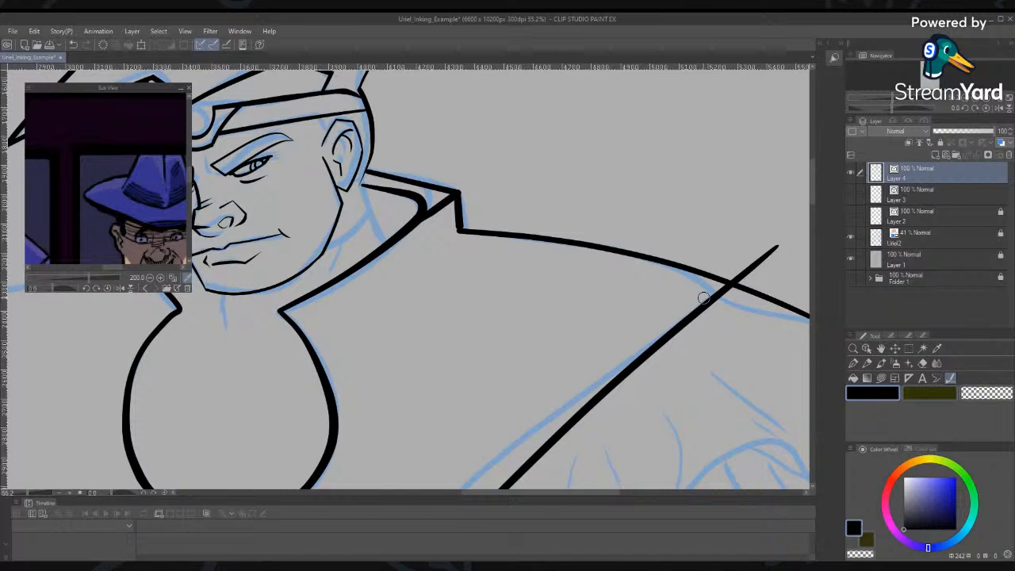
left_click(460, 229)
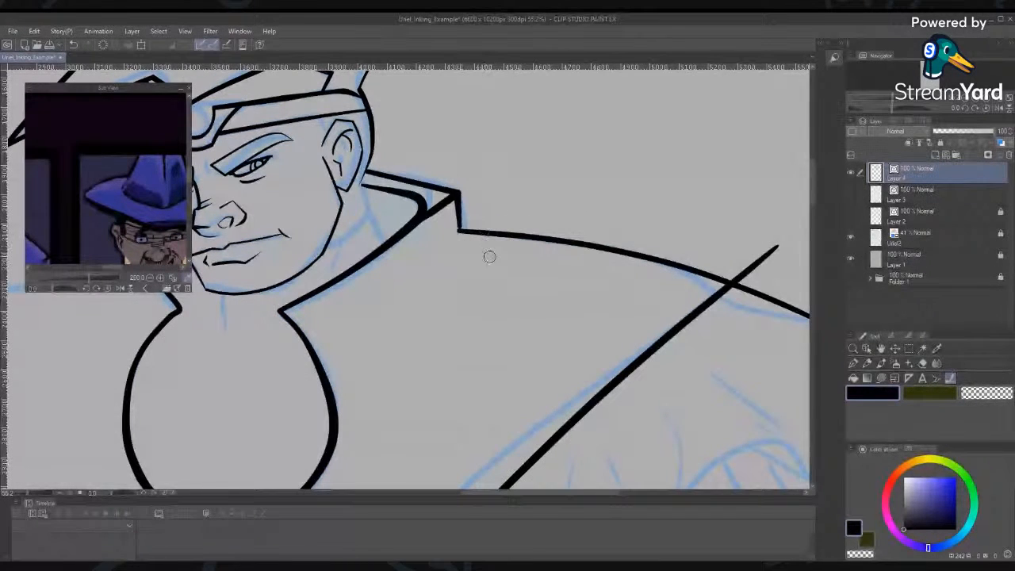
Select the shoulder line to check whether the collar edge belongs to the same vector line, and deselect it
key("o")
left_click(473, 235)
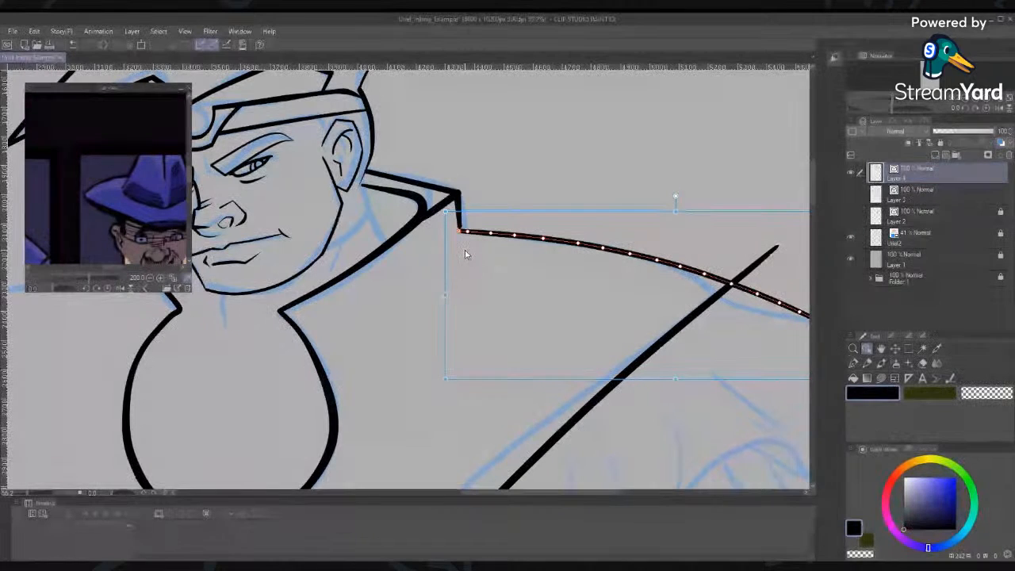
left_click(623, 229)
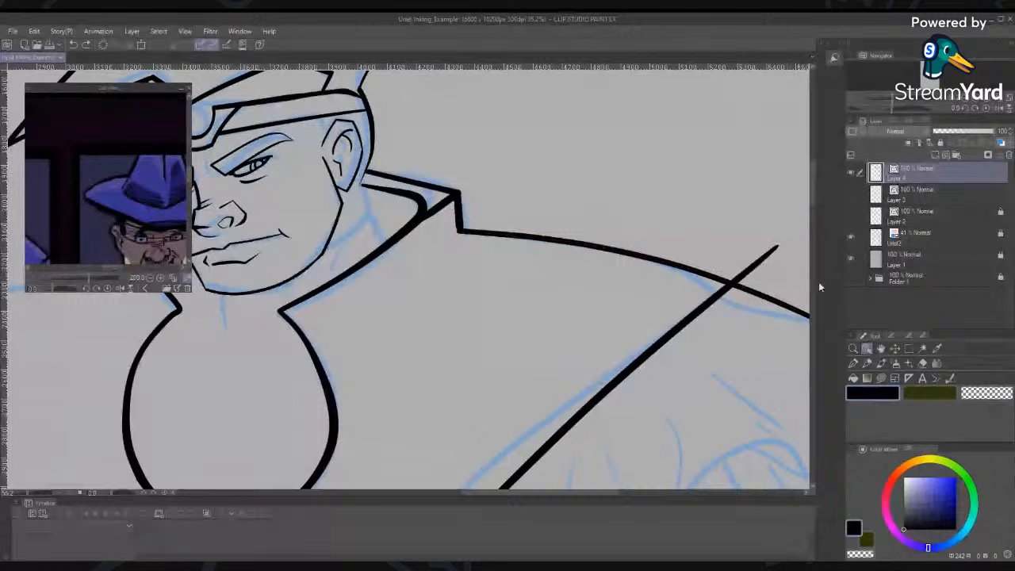
Join the short collar edge to the shoulder line at their corner with the Connect vector lines tool
left_click(908, 336)
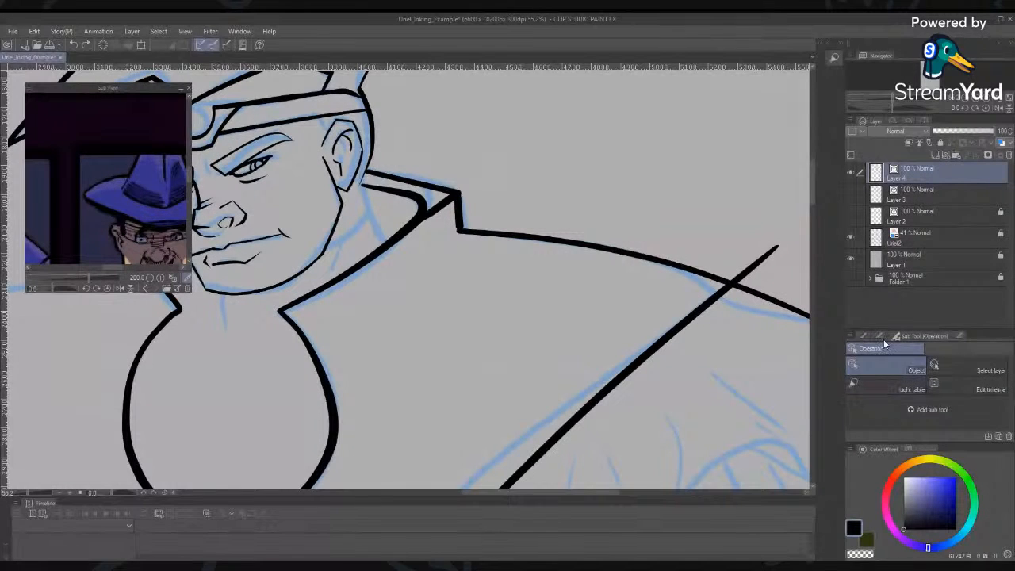
left_click(863, 337)
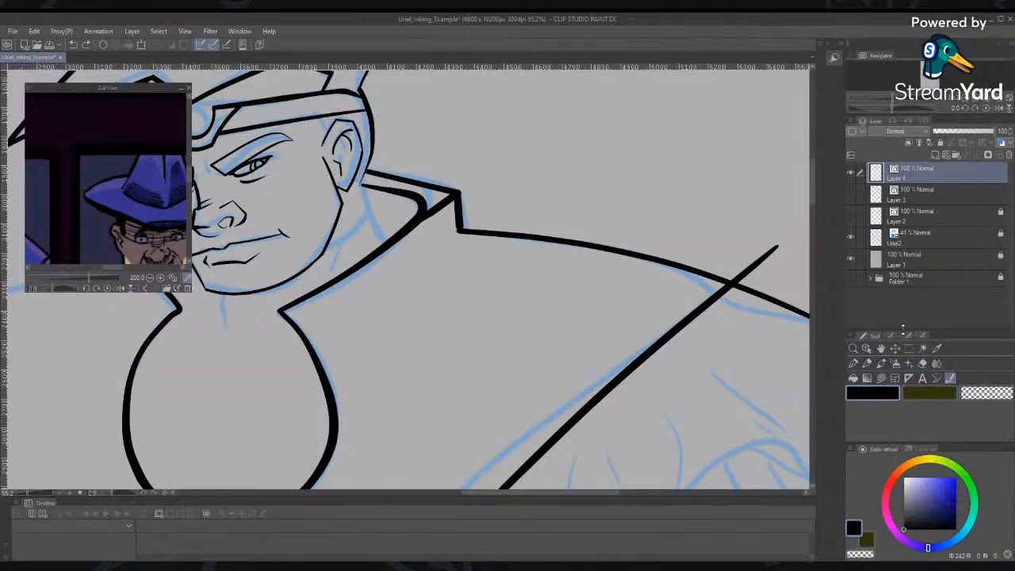
left_click(907, 332)
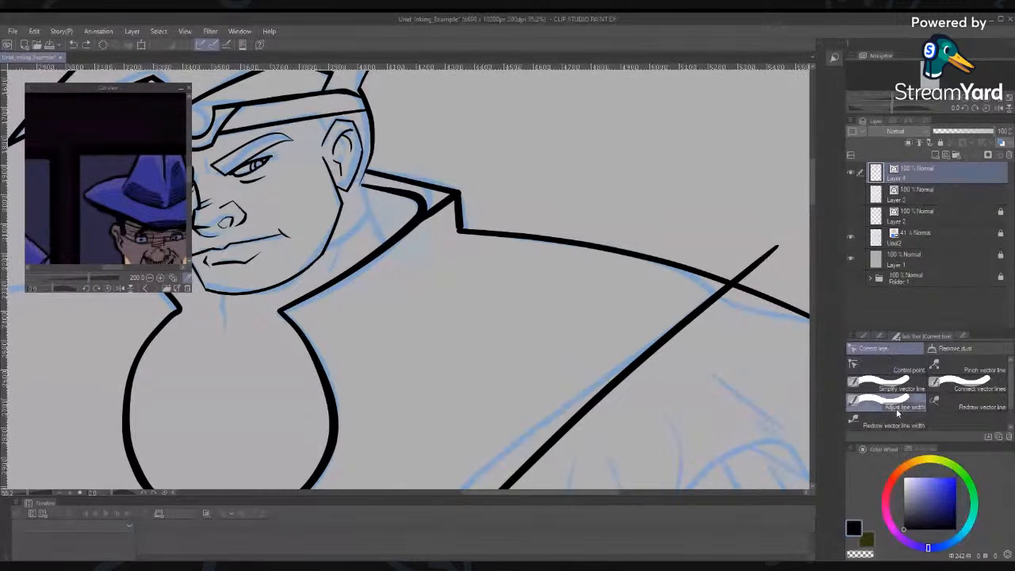
left_click(958, 387)
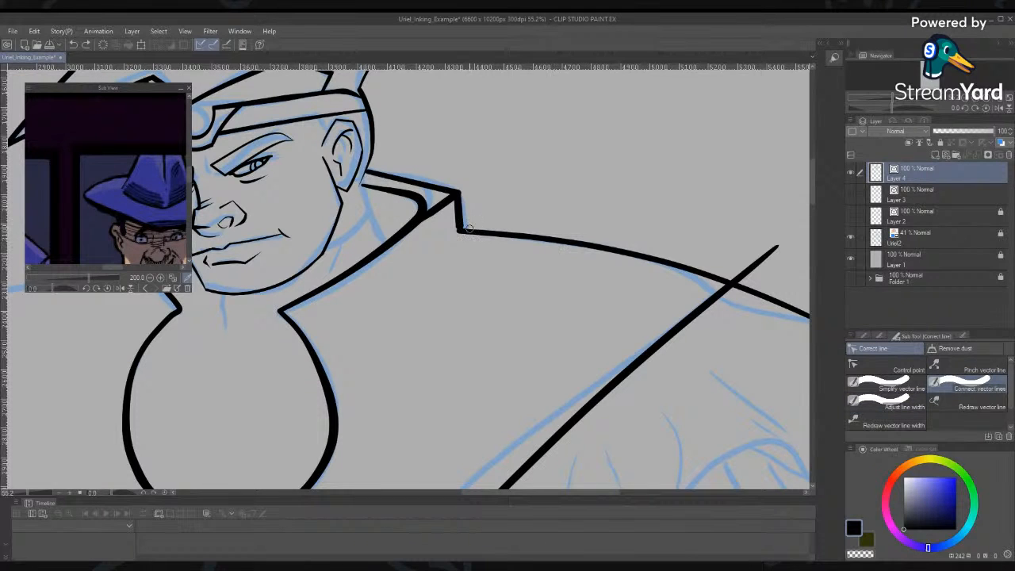
left_click_drag(459, 228, 455, 249)
Select the line at the collar corner and on the short collar edge to check that both parts form one vector line
key("o")
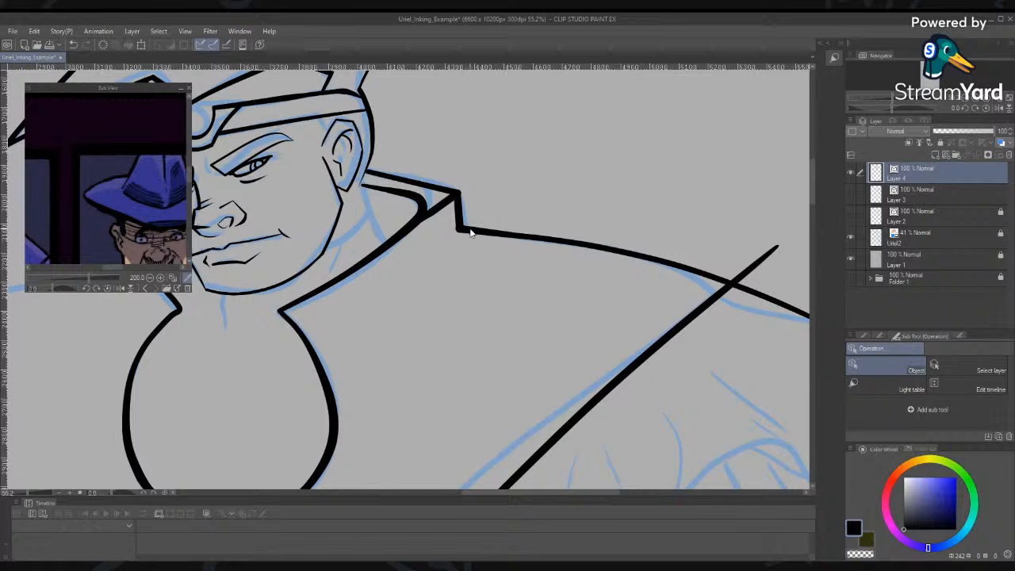
left_click(465, 233)
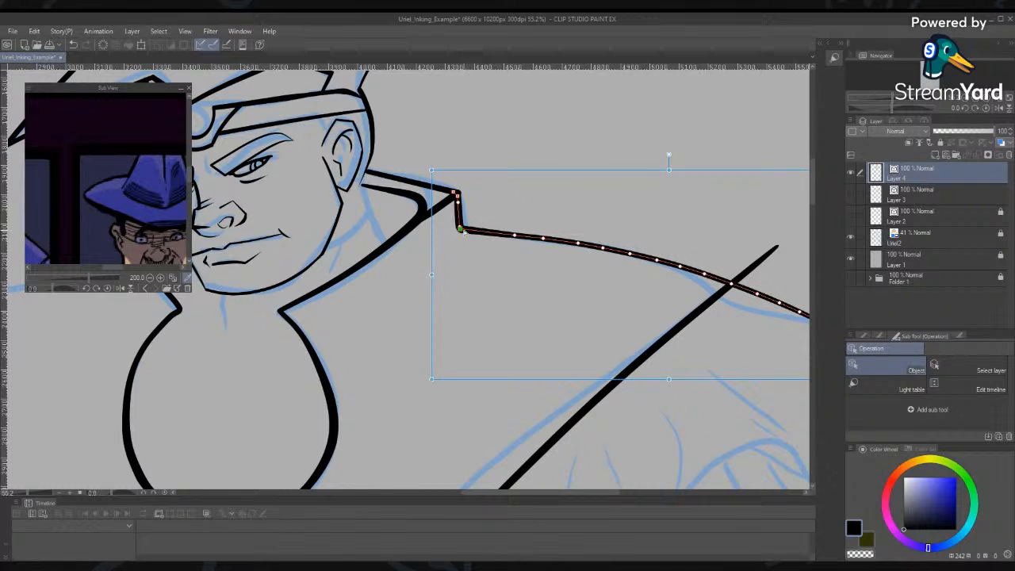
left_click(529, 208)
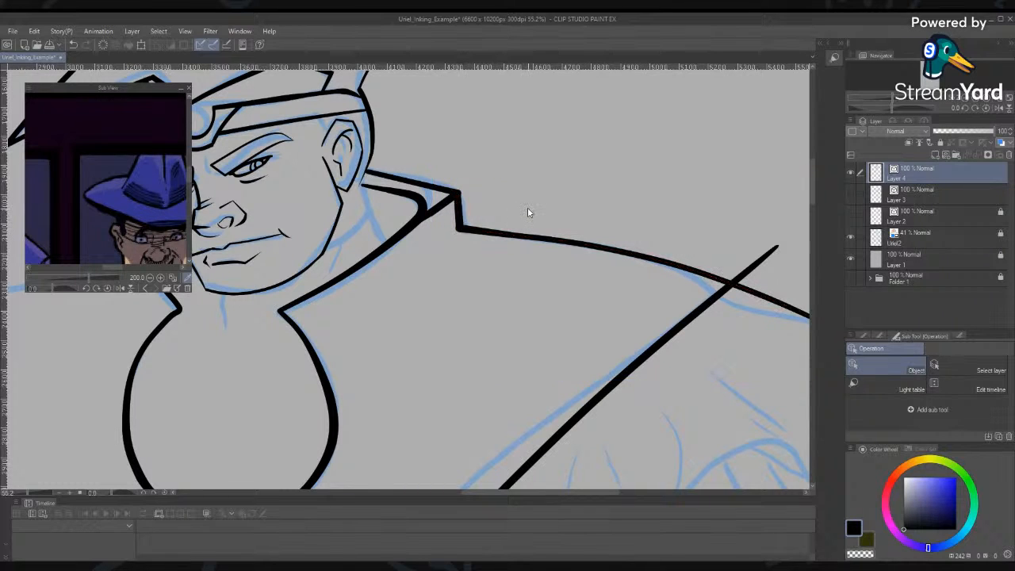
left_click(459, 210)
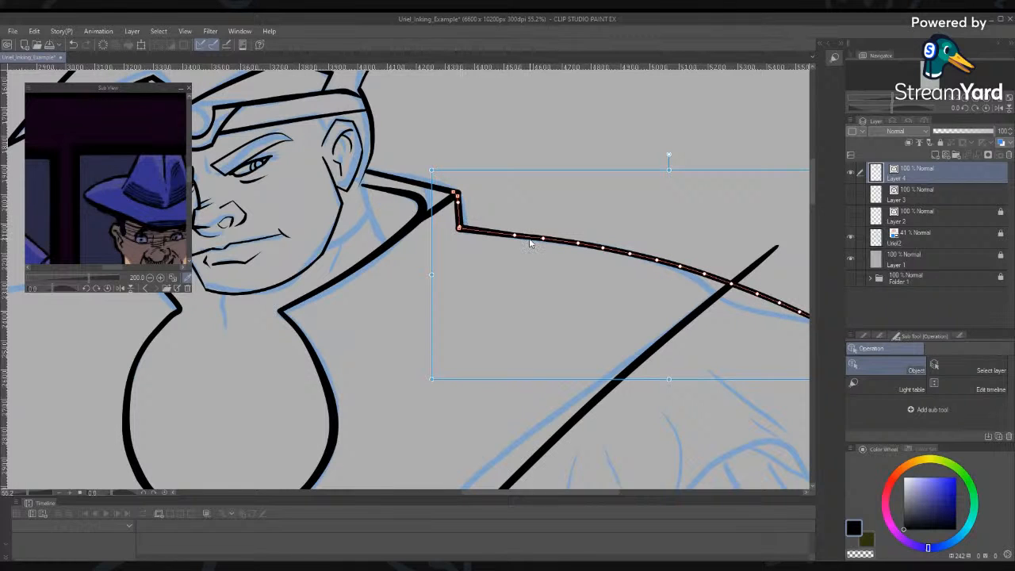
left_click(712, 156)
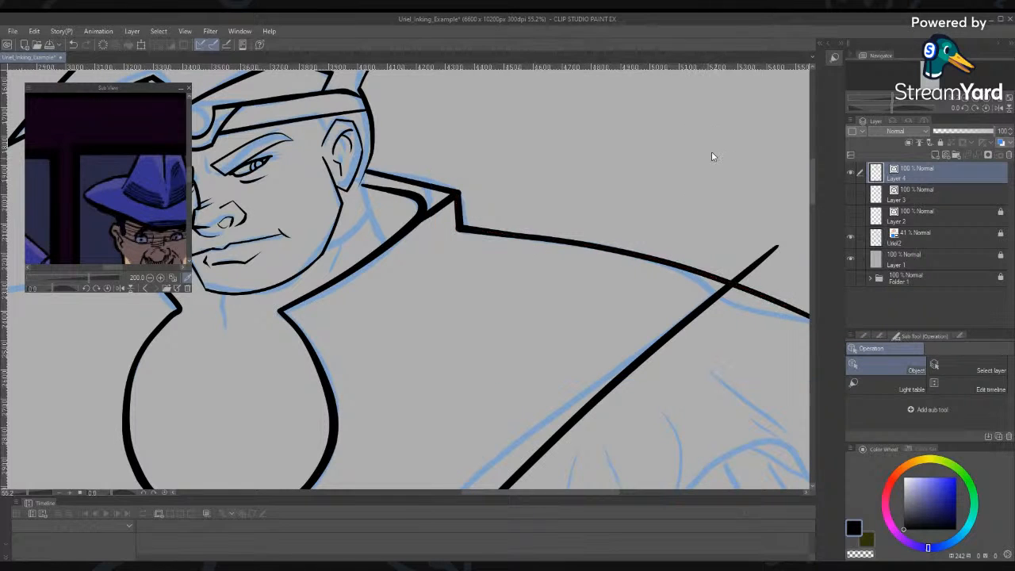
Erase the ends of the shoulder line and the diagonal cape edge that overshoot their intersection
left_click(863, 334)
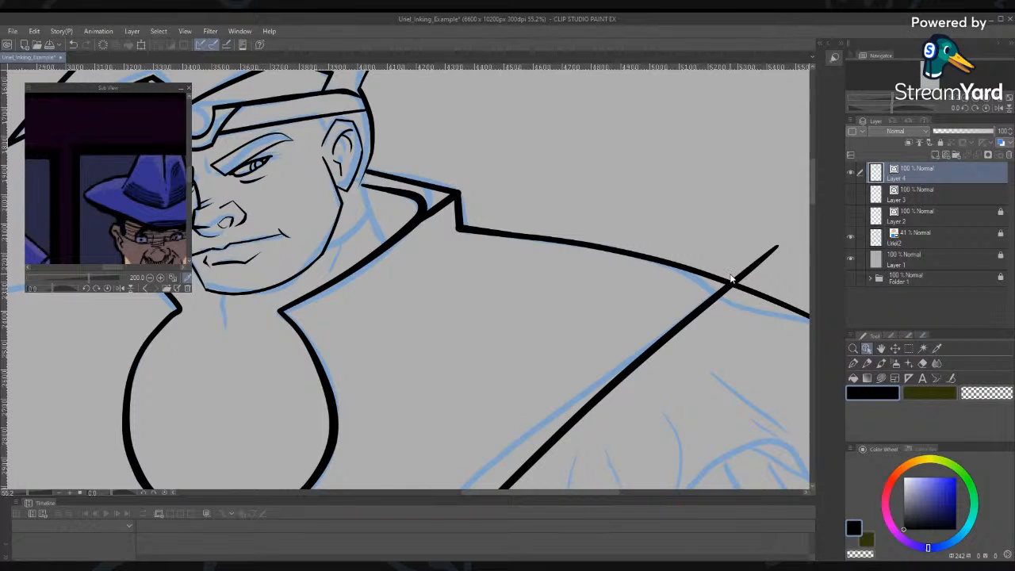
key("e")
left_click(755, 263)
left_click(774, 303)
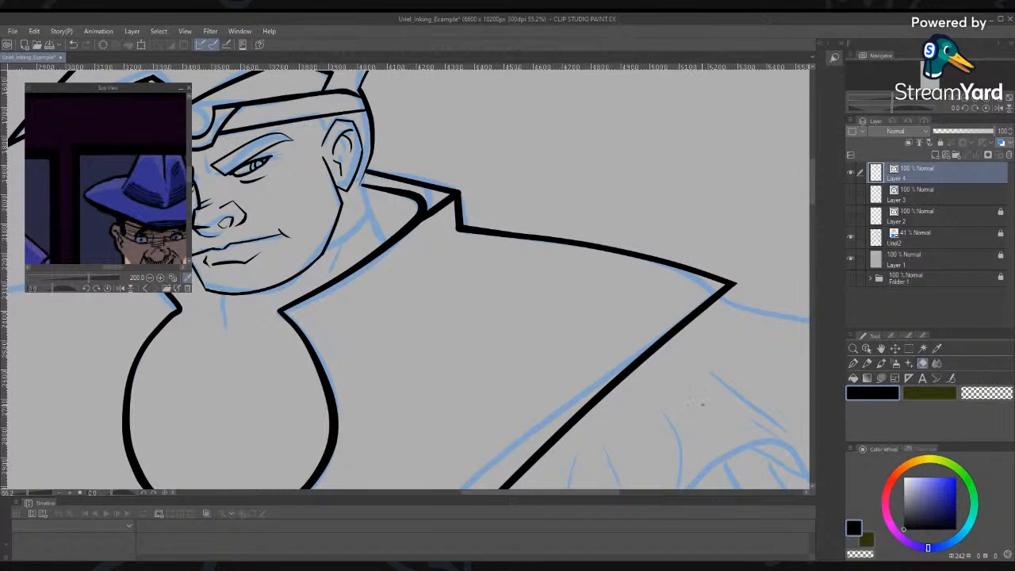
mouse_move(702, 405)
left_mouse_down()
mouse_move(698, 367)
mouse_move(553, 206)
mouse_move(691, 113)
mouse_move(716, 198)
mouse_move(705, 370)
left_mouse_up()
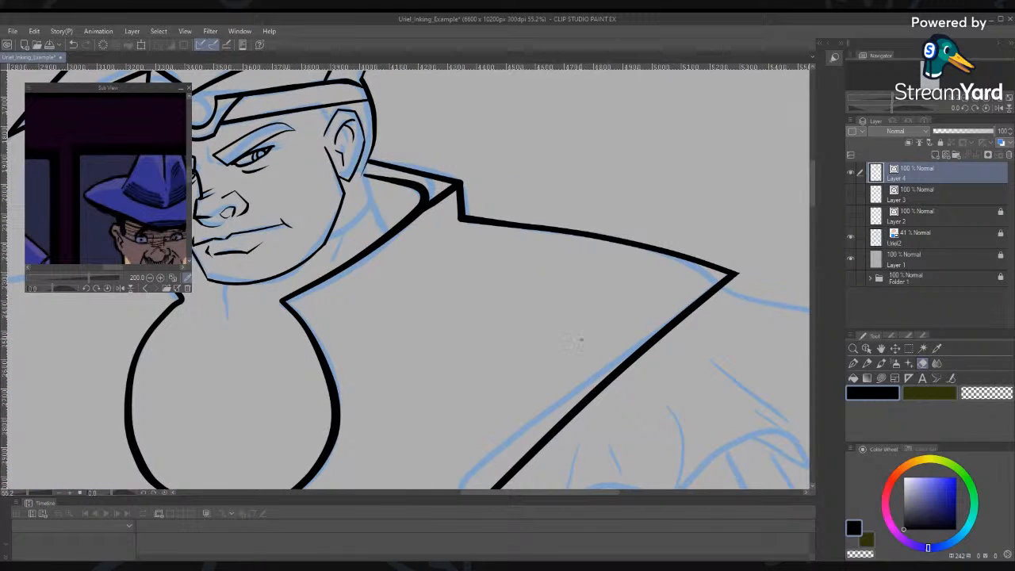
Examine the inked figure at several zoom levels and compare it with the blue sketch by hiding and showing Layer 4
scroll(552, 301, "down", 6)
scroll(549, 309, "up", 2)
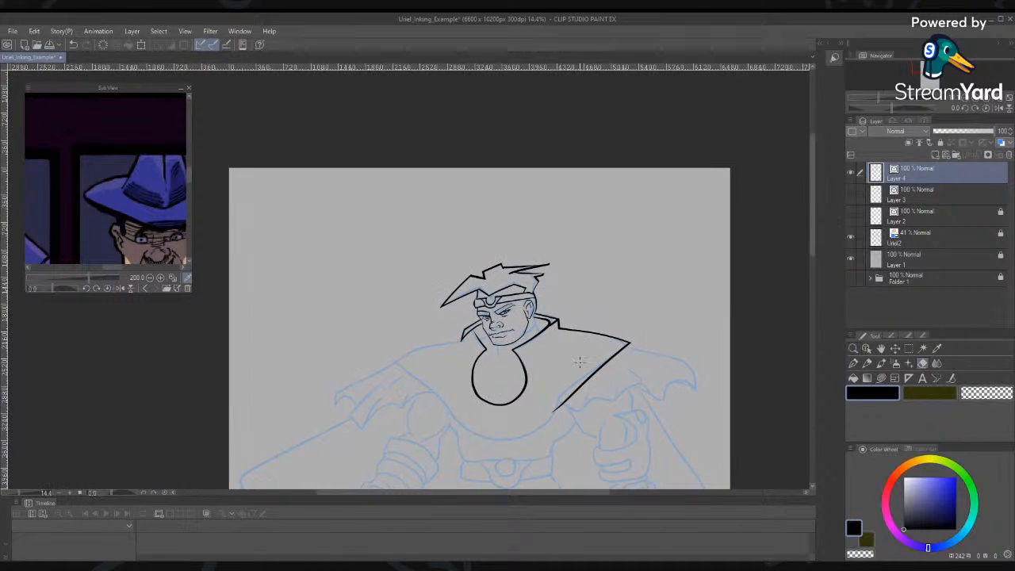
scroll(564, 293, "up", 3)
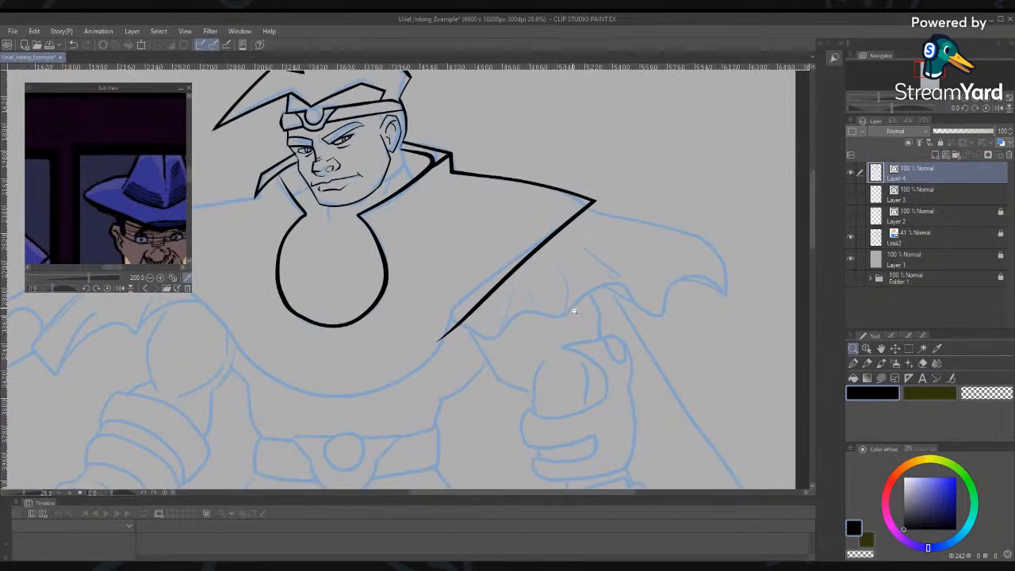
scroll(574, 294, "down", 2)
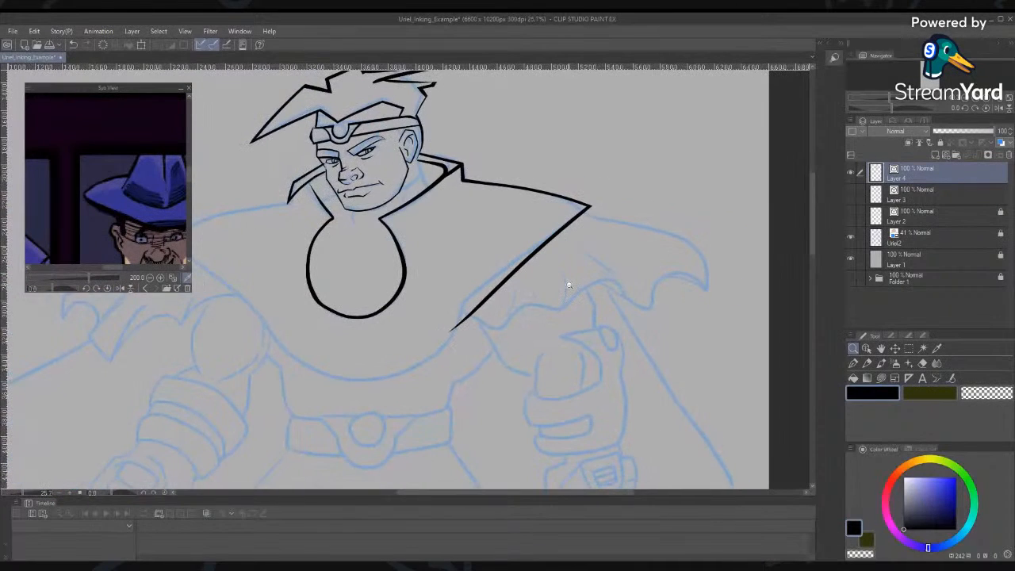
left_click_drag(449, 312, 595, 286)
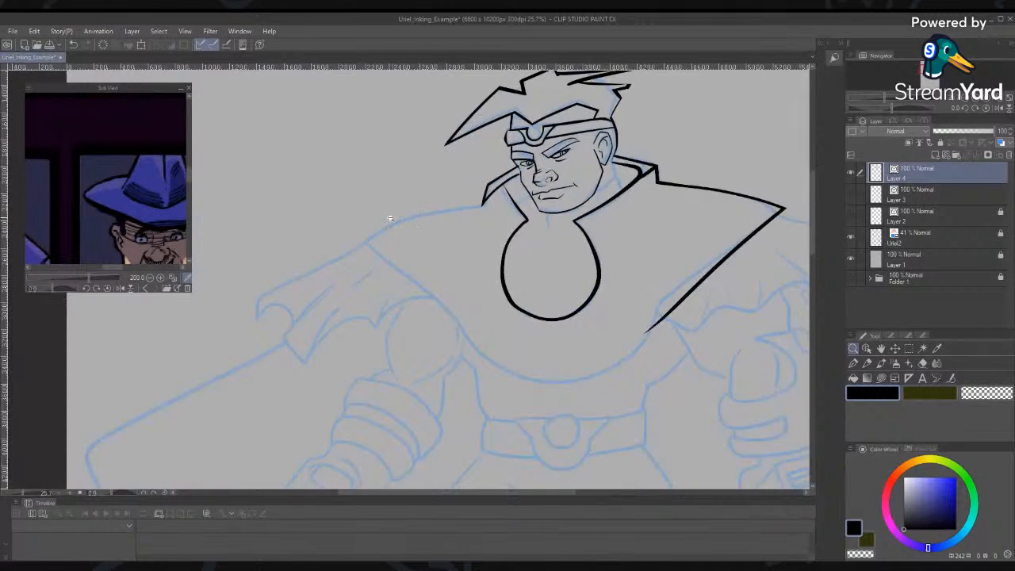
scroll(625, 254, "down", 8)
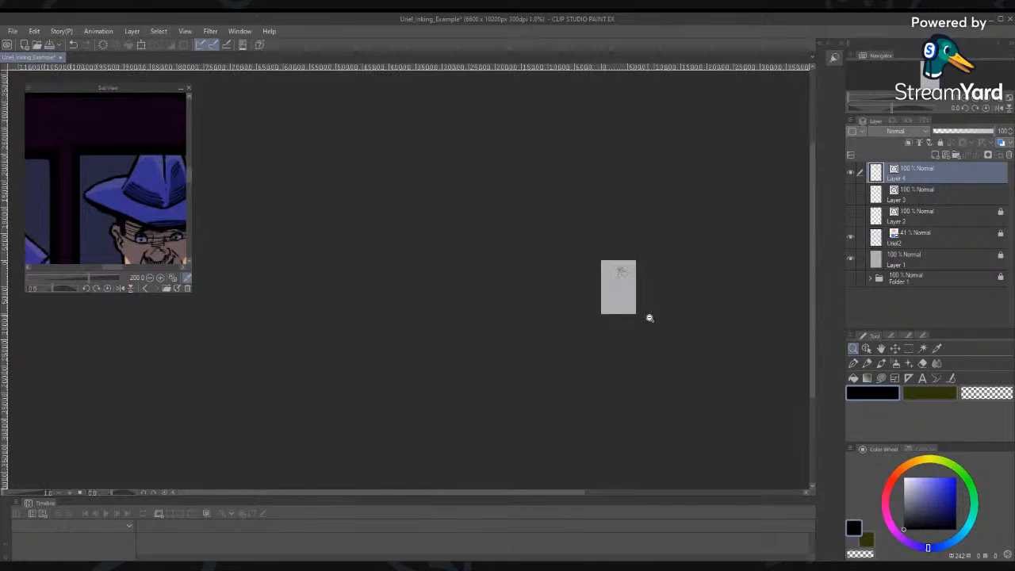
scroll(682, 349, "up", 4)
scroll(627, 292, "up", 6)
left_click_drag(558, 240, 596, 409)
scroll(596, 408, "up", 6)
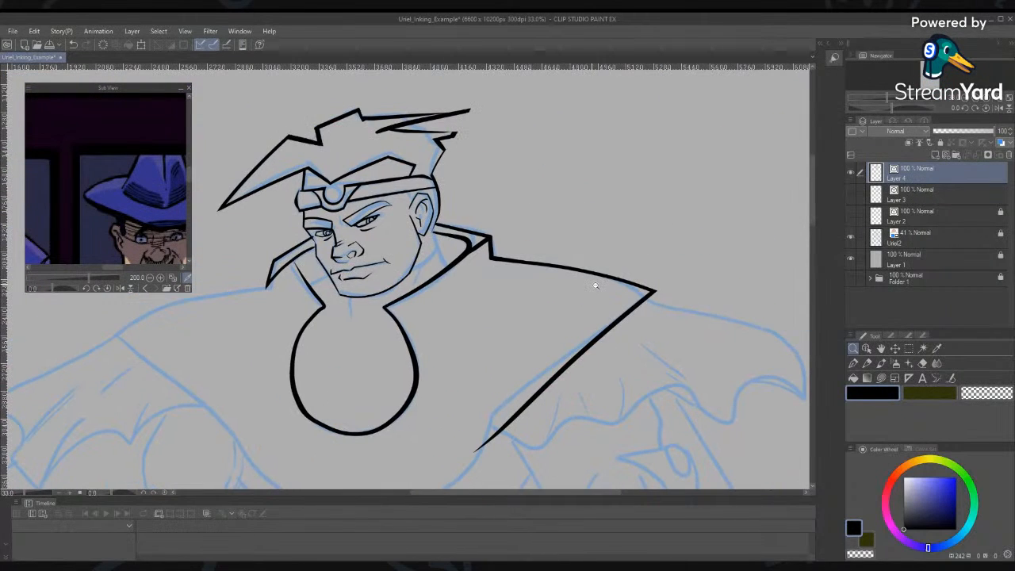
left_click(850, 170)
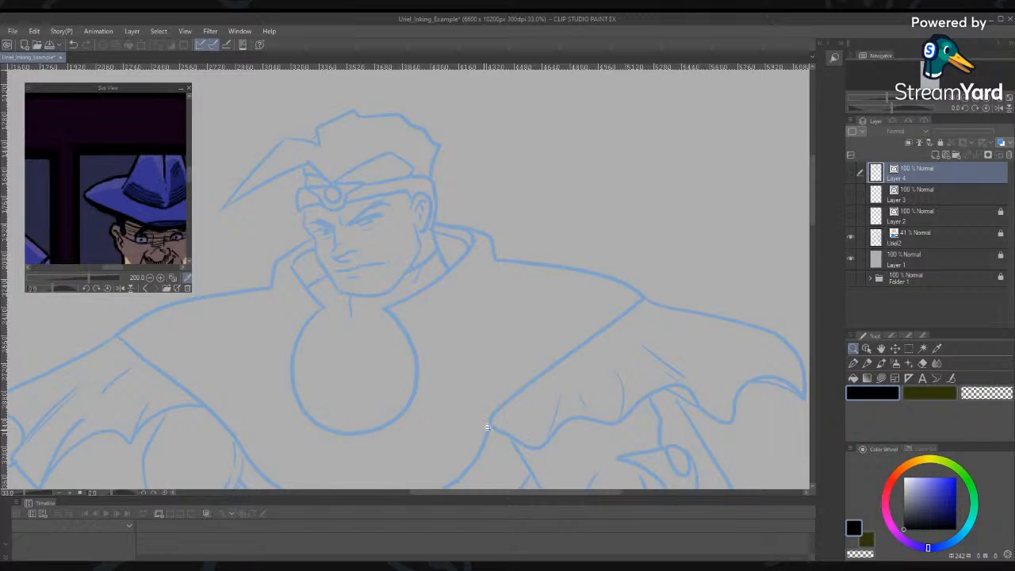
left_click(851, 171)
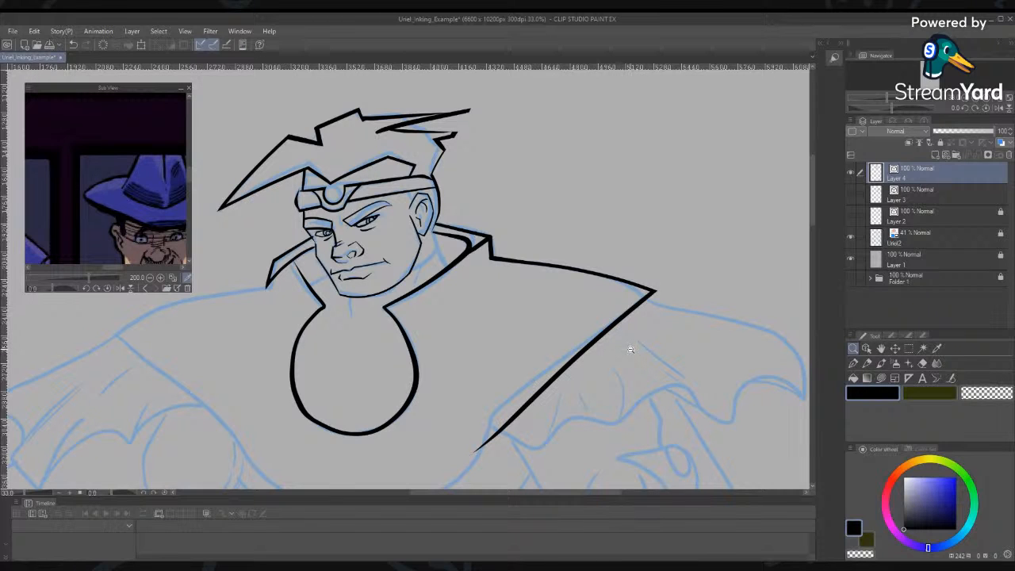
key("p")
left_click_drag(492, 415, 726, 231)
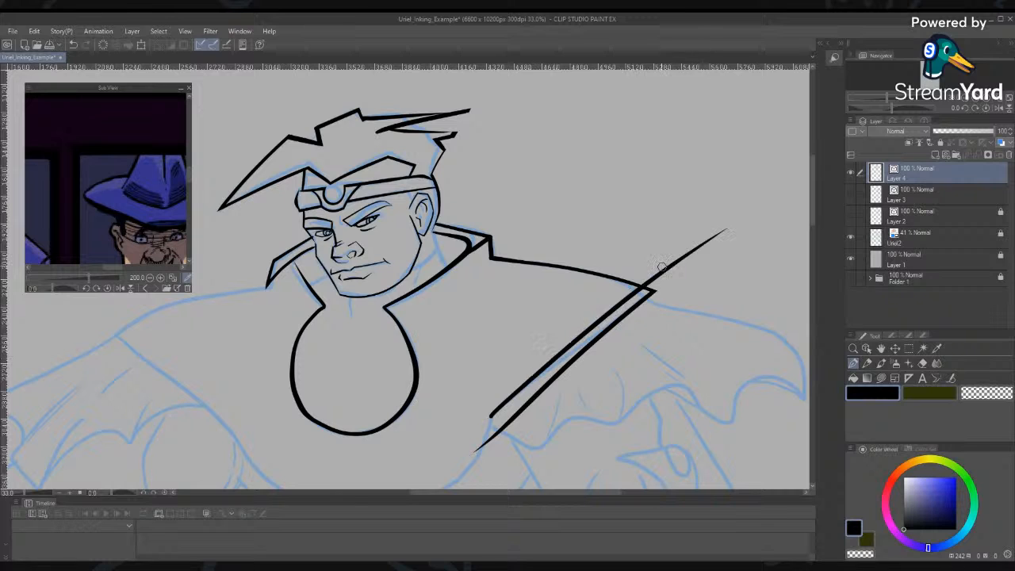
key("ctrl+z")
left_click_drag(492, 414, 719, 277)
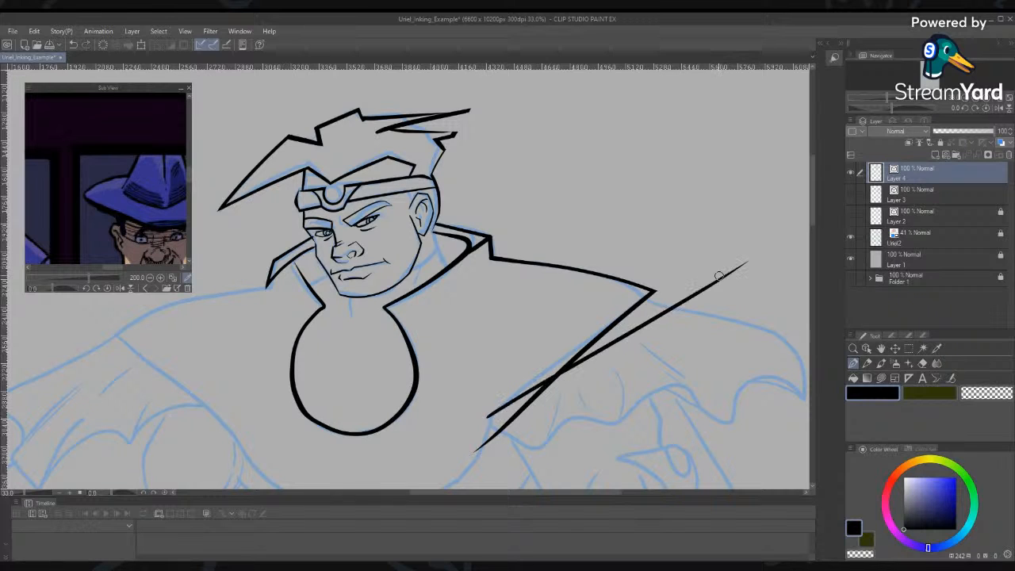
key("ctrl+z")
Ink a new lower stretch of the diagonal cape edge along the blue sketch, and extend it toward the shoulder tip
left_click_drag(608, 326, 364, 509)
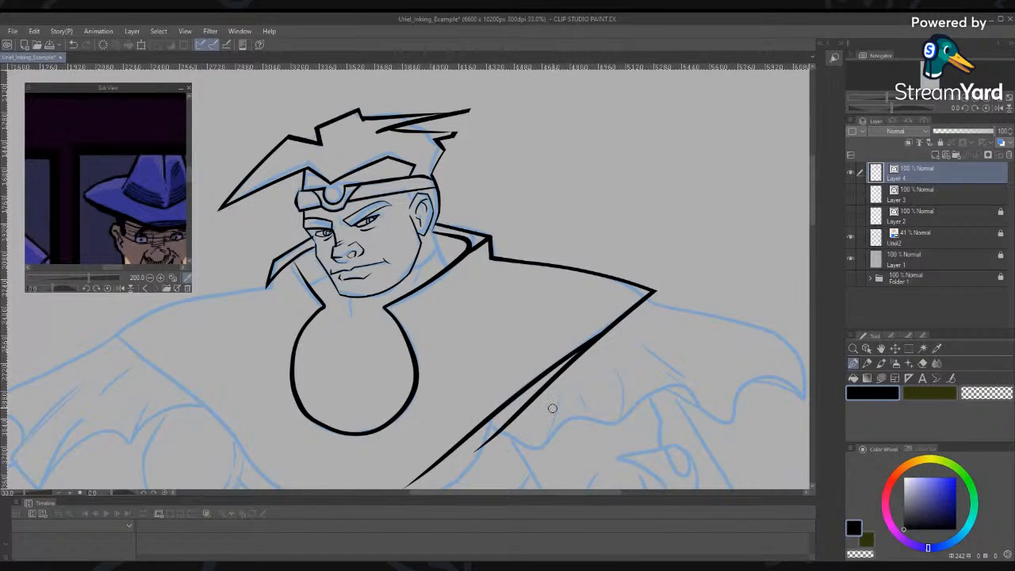
left_click_drag(586, 364, 588, 211)
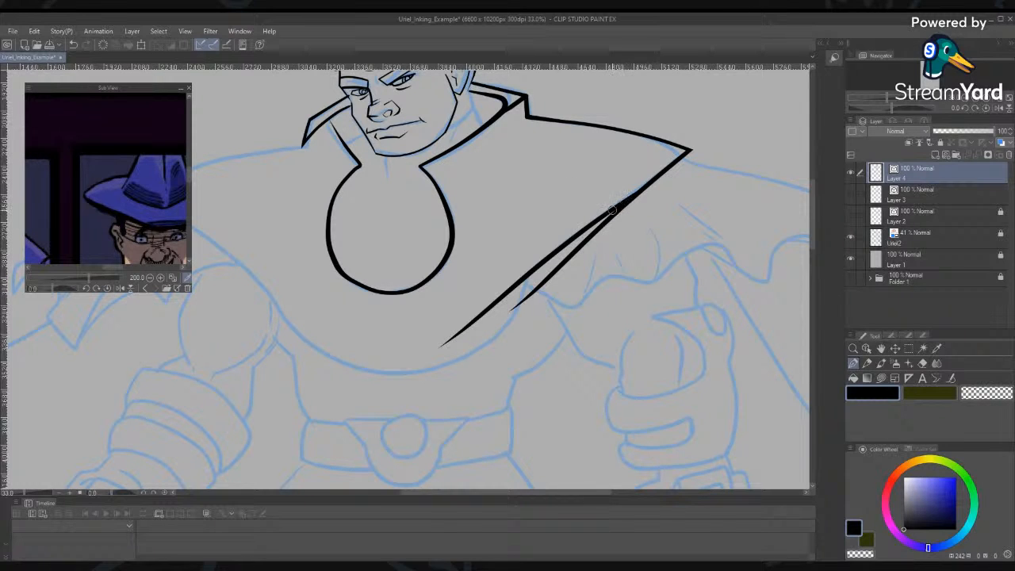
left_click_drag(613, 209, 719, 156)
Erase the old lower part of the diagonal cape edge and the new stroke's overshoot near the shoulder tip
key("e")
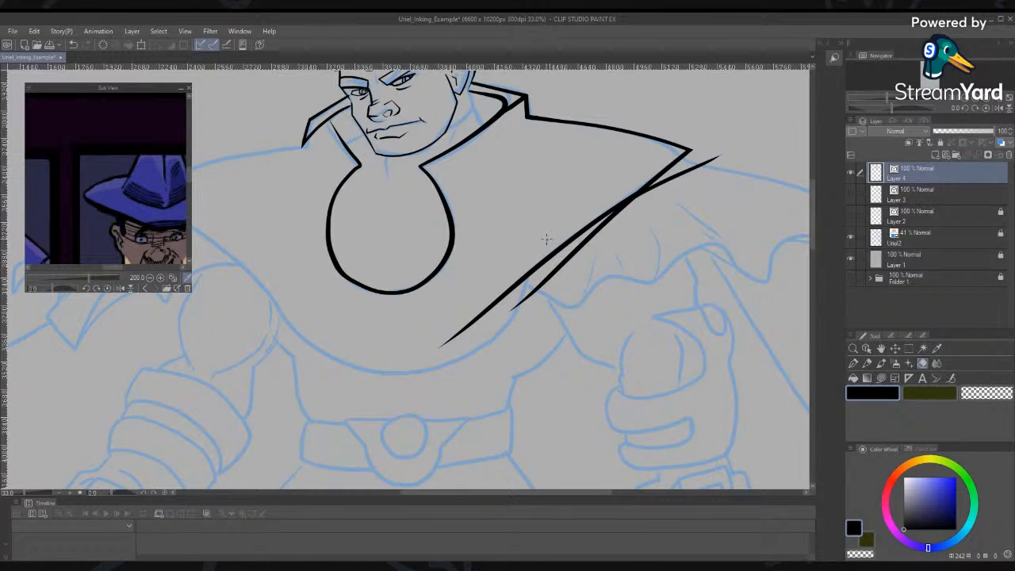
left_click_drag(572, 250, 583, 265)
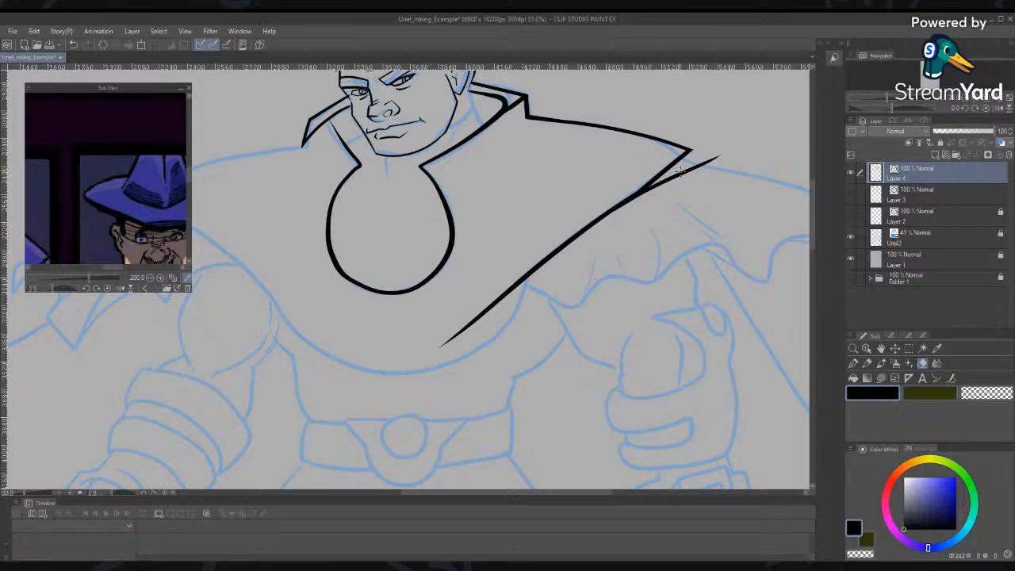
left_click_drag(698, 167, 640, 231)
Select the short leftover line segment at the cape edge's junction and remove it
key("ctrl+space")
mouse_move(617, 182)
left_mouse_down()
mouse_move(666, 287)
mouse_move(659, 267)
left_mouse_up()
key("o")
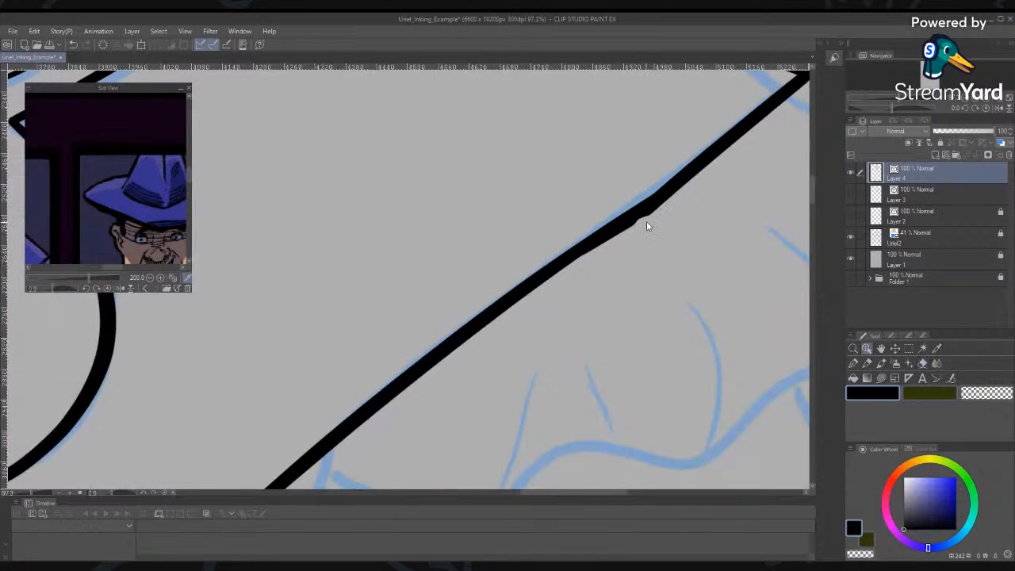
left_click(646, 222)
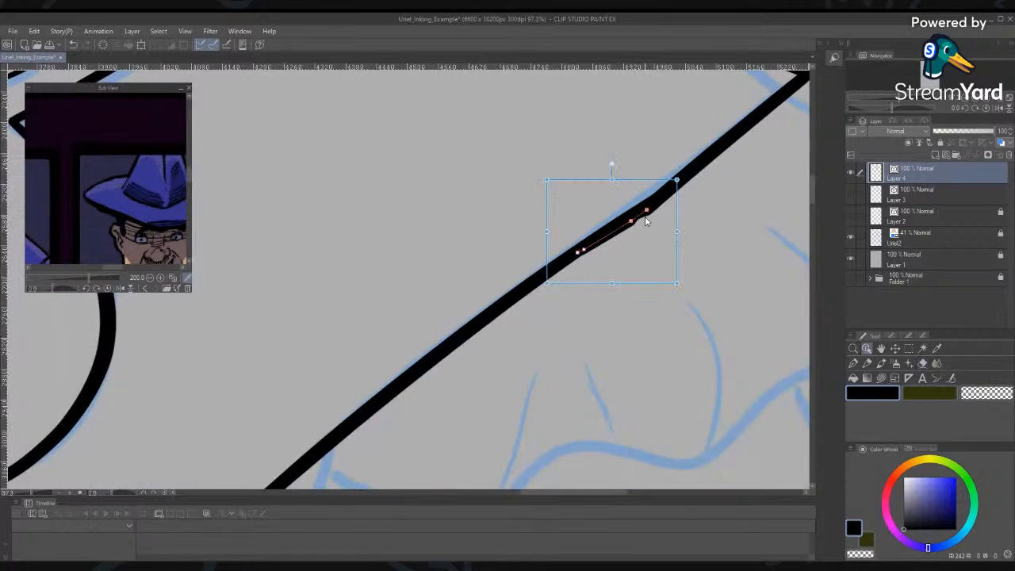
left_click(605, 248)
Move the end control points of the upper and lower cape edge lines together and connect the two lines there
left_click(651, 208)
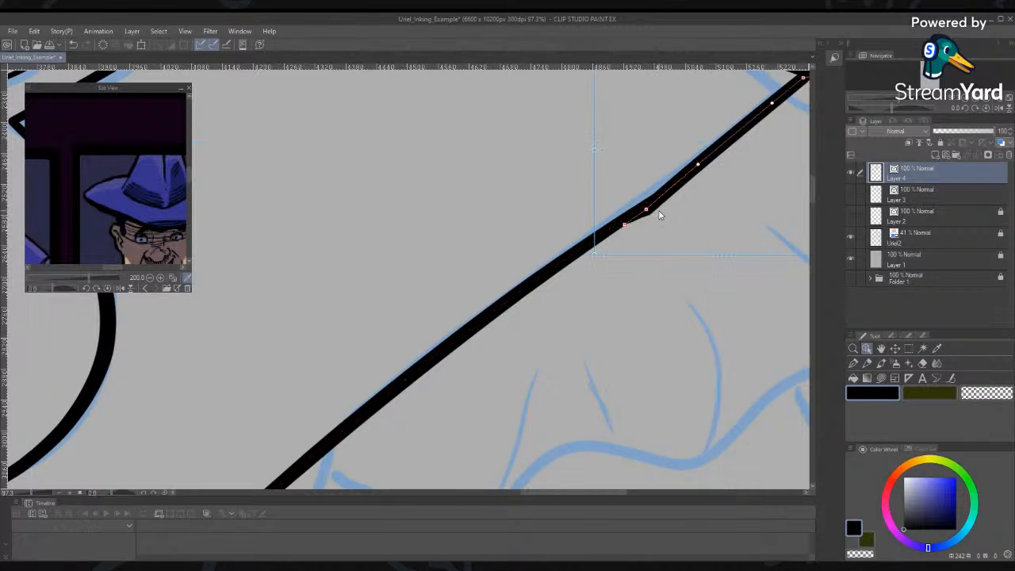
left_click_drag(648, 210, 678, 181)
left_click(667, 196)
mouse_move(678, 181)
left_mouse_down()
mouse_move(657, 196)
mouse_move(680, 176)
mouse_move(673, 184)
left_mouse_up()
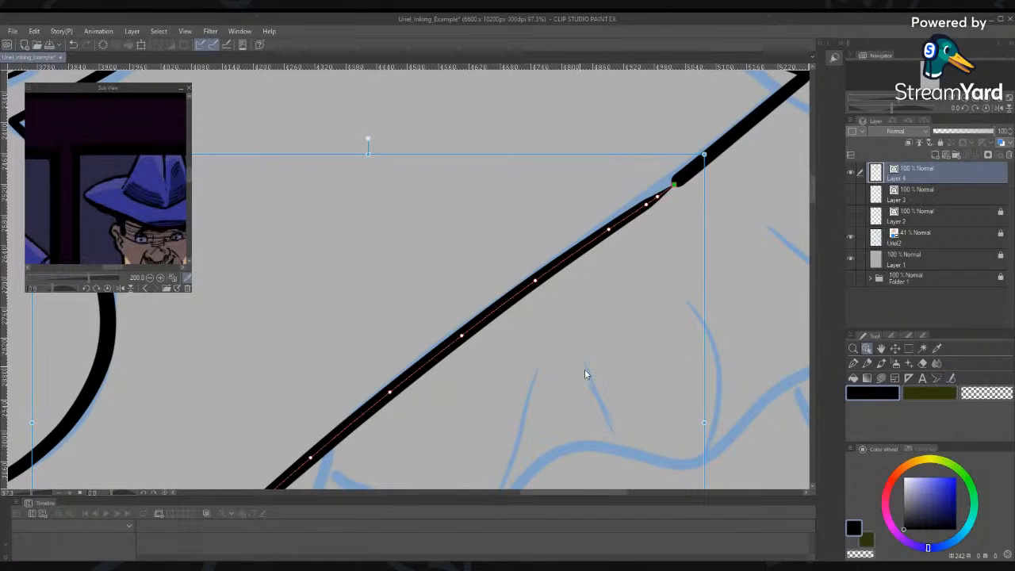
key("y")
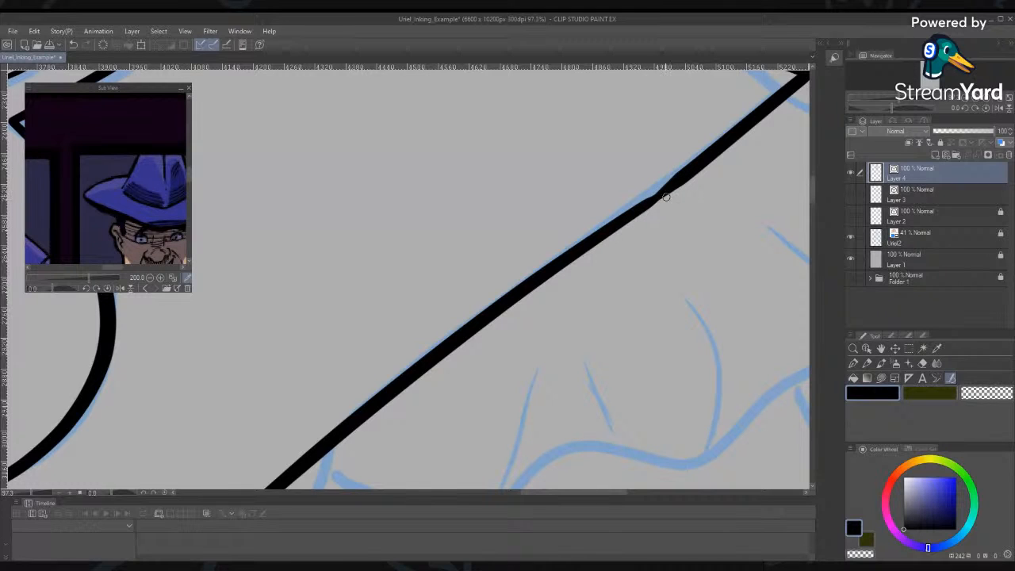
Try to delete the control point at the kink where the upper and lower cape edge lines join
key("o")
left_click(664, 202)
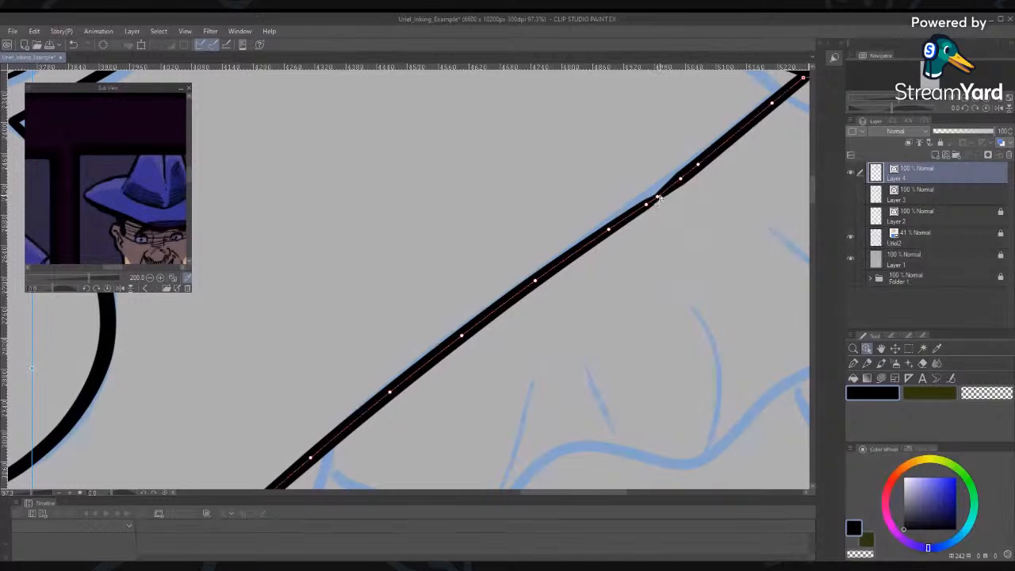
right_click(659, 198)
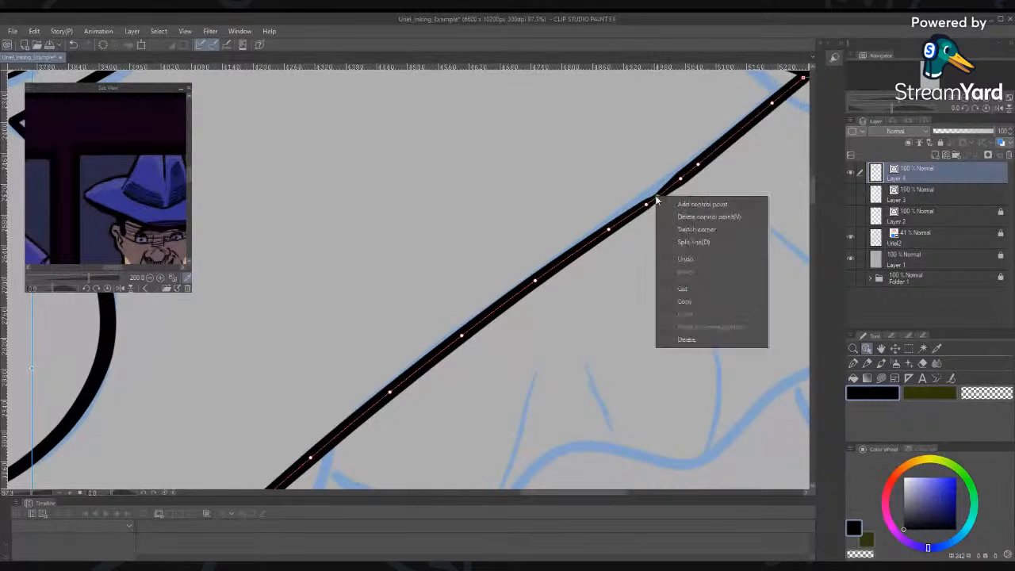
left_click(699, 219)
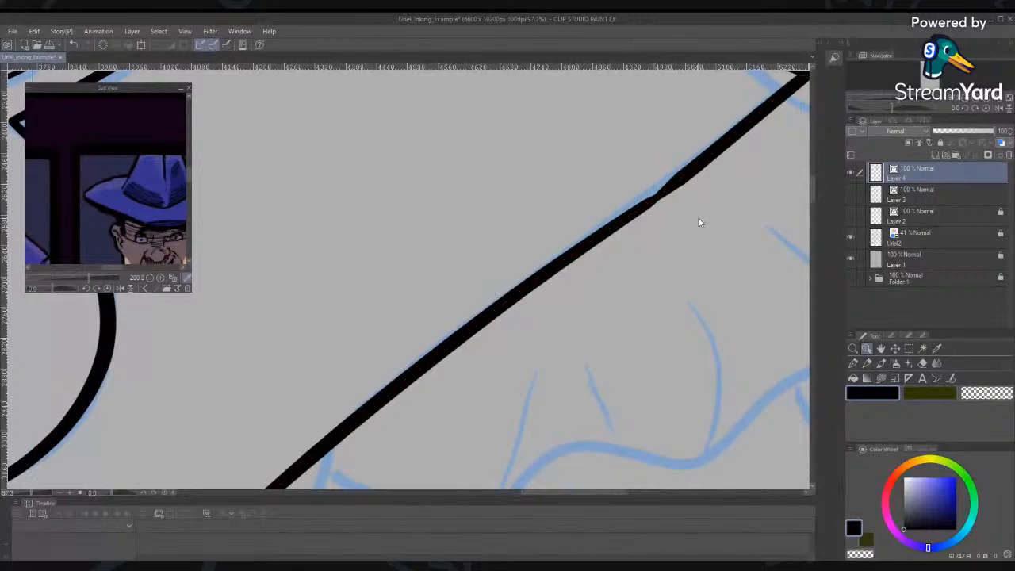
left_click(659, 197)
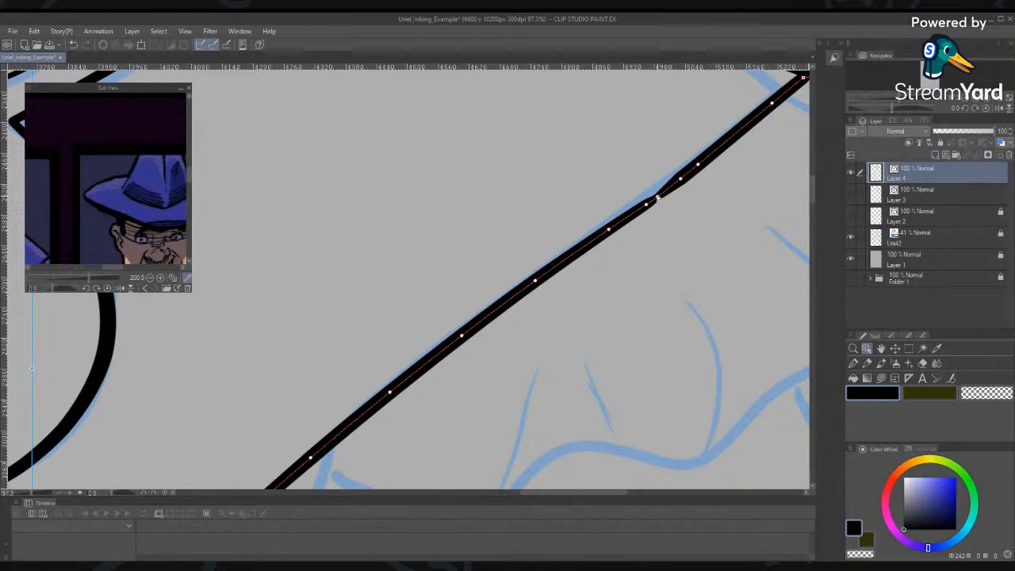
left_click_drag(657, 198, 658, 200)
right_click(658, 202)
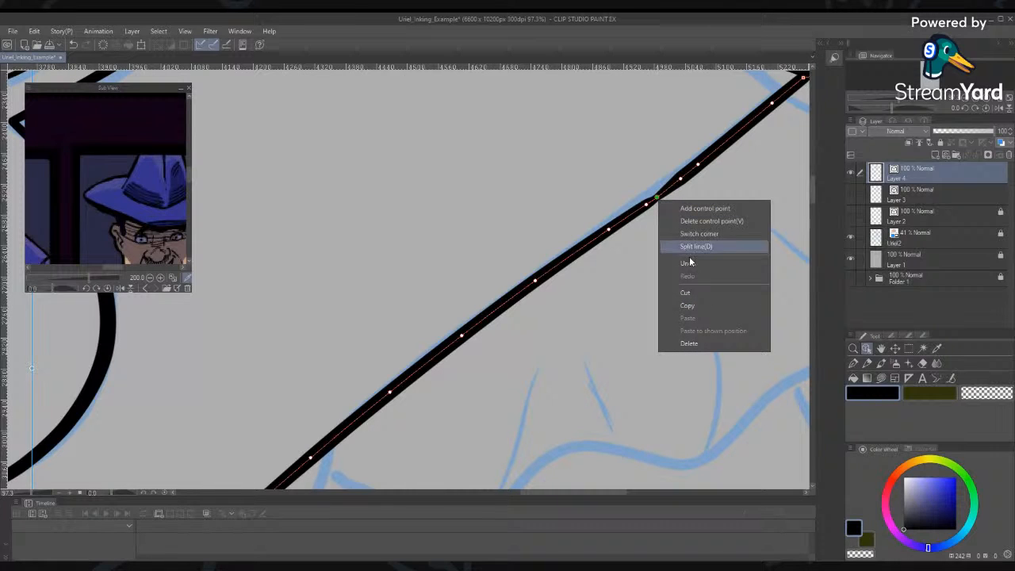
left_click(704, 221)
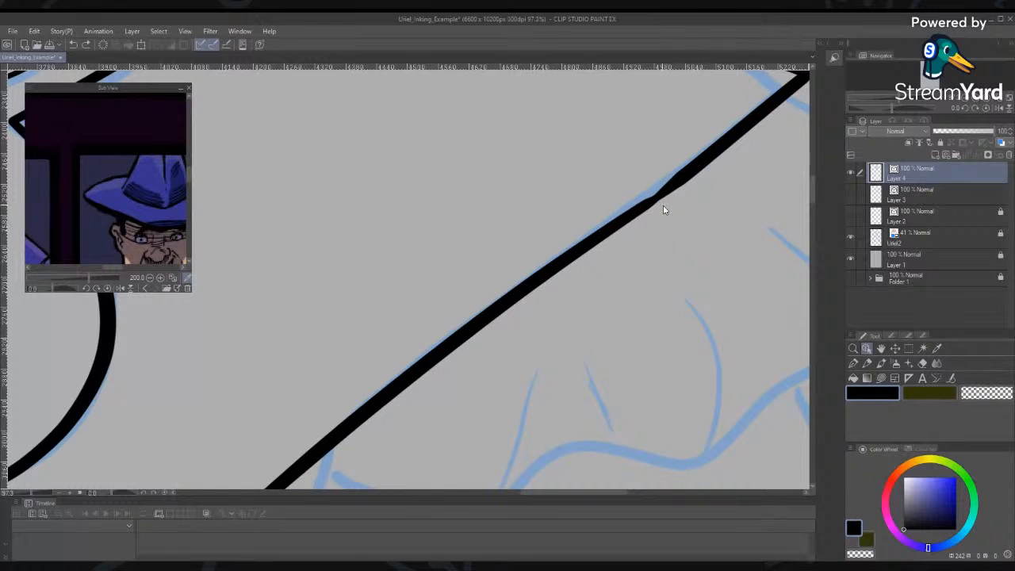
Delete the control point at the cape edge's kink and the neighbouring one just below it to smooth the join
mouse_move(663, 197)
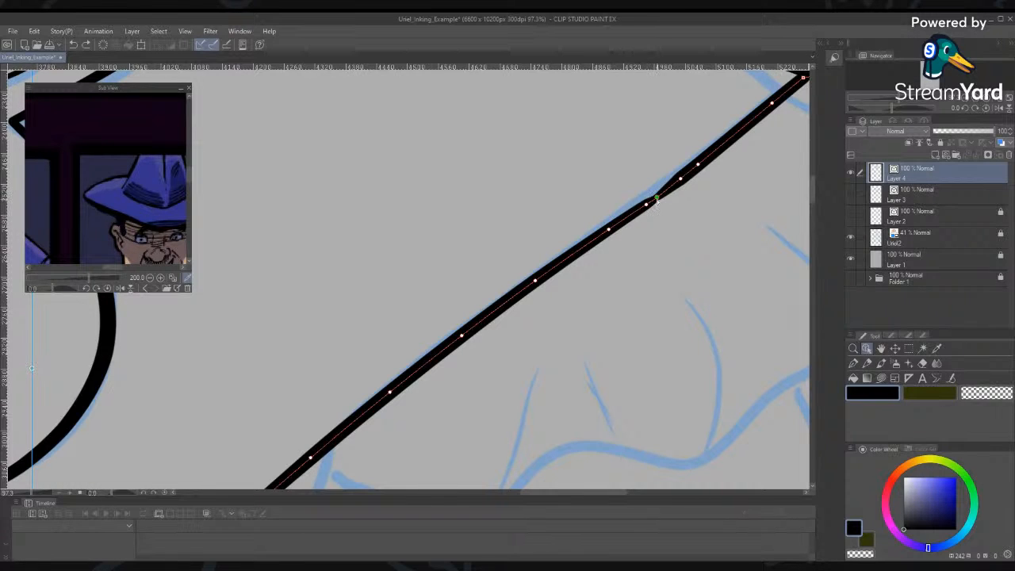
right_click(657, 198)
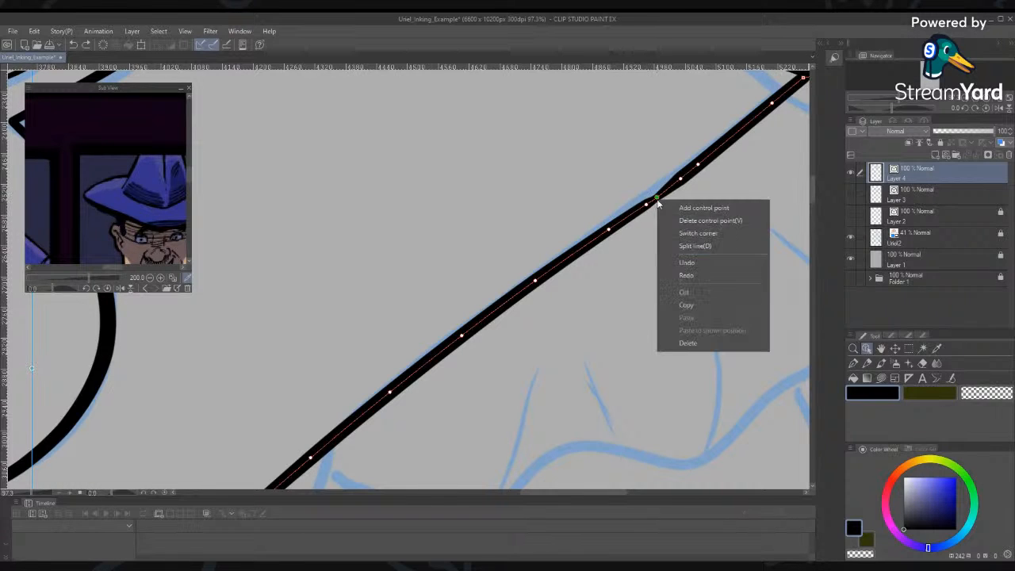
left_click(690, 223)
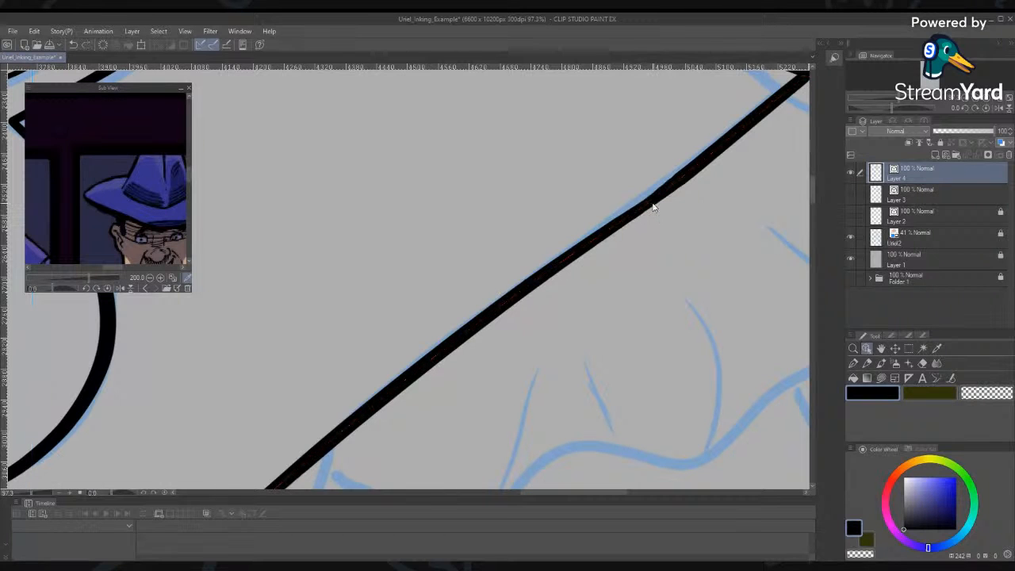
right_click(649, 208)
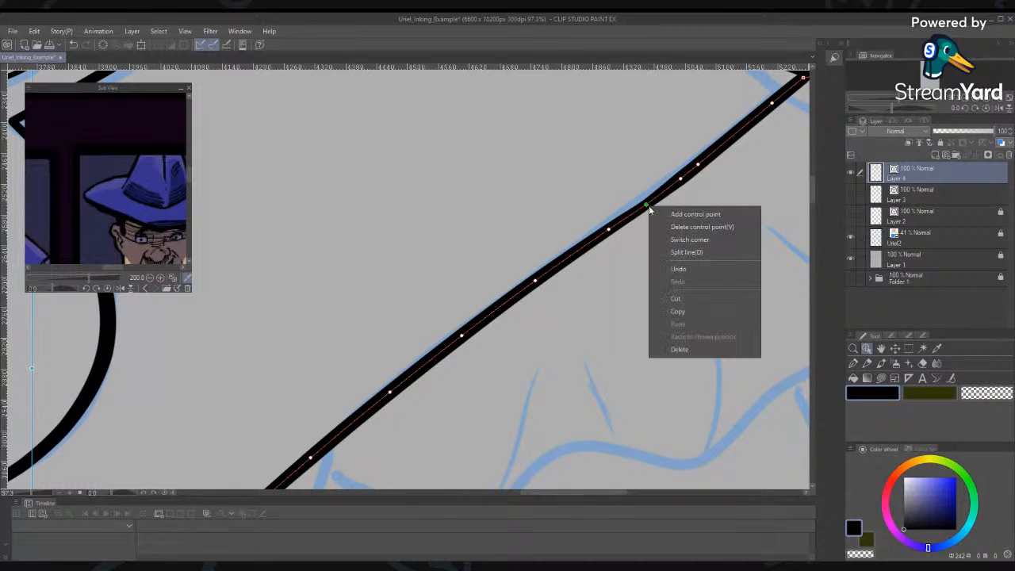
left_click(676, 229)
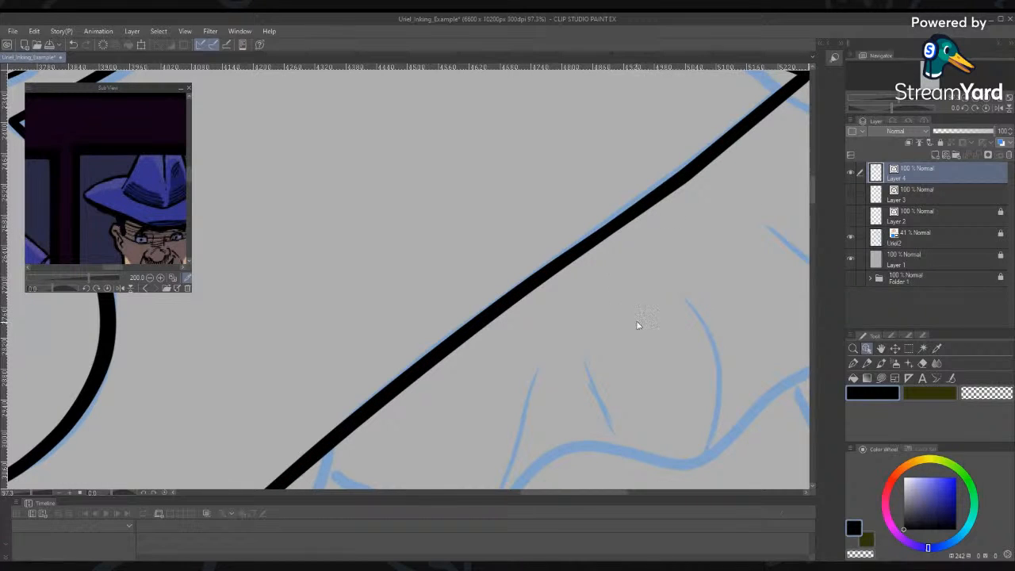
Simplify the diagonal cape edge's vector line from the shoulder tip to its lower end with Simplify vector line
key("slash")
left_click_drag(627, 353, 584, 317)
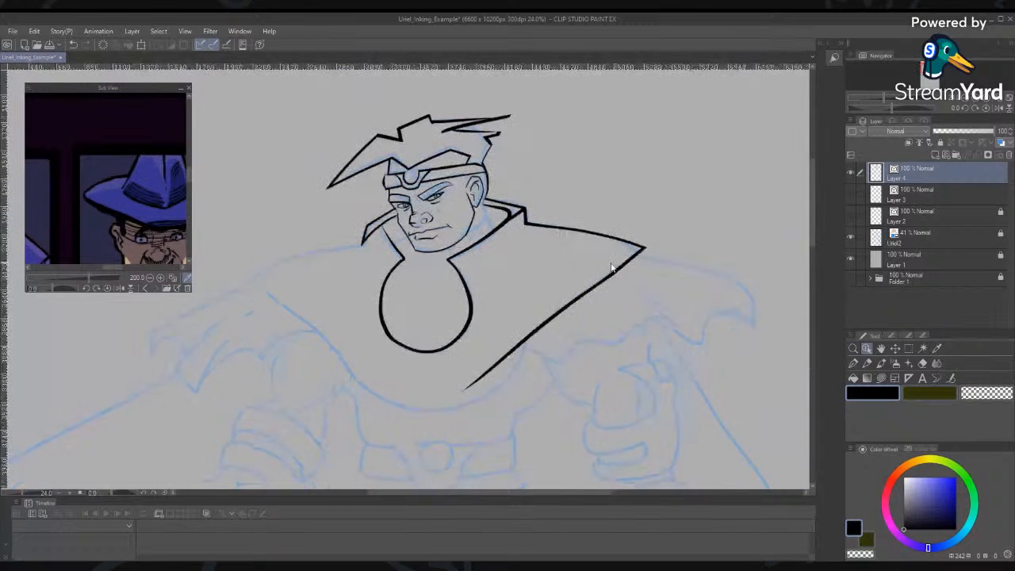
left_click(910, 336)
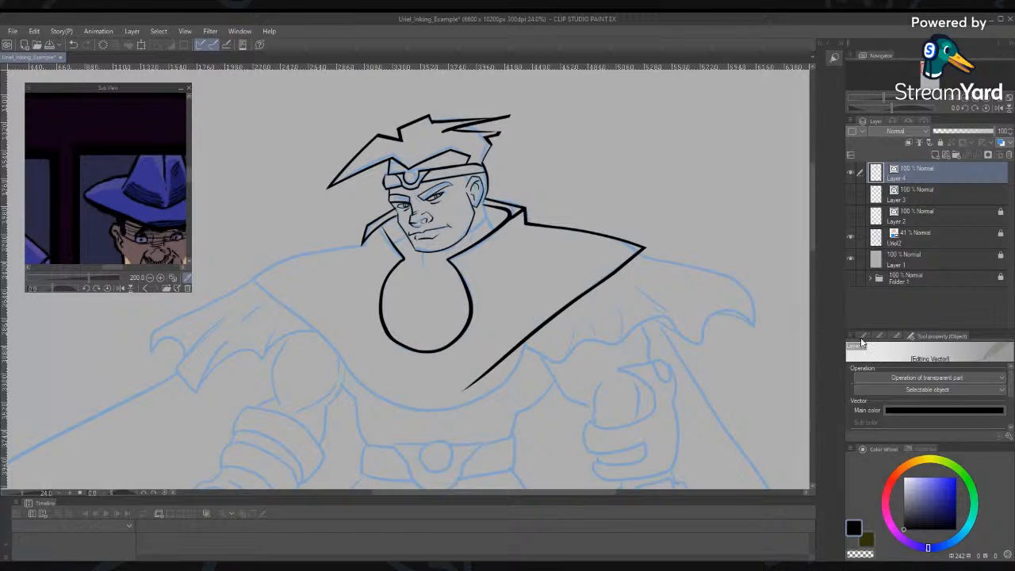
left_click(863, 337)
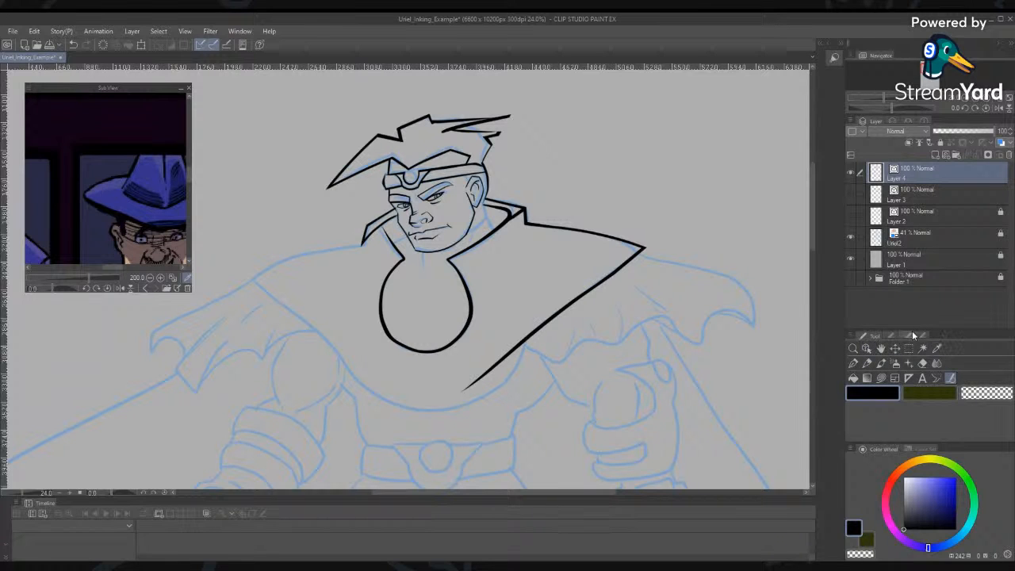
left_click(905, 335)
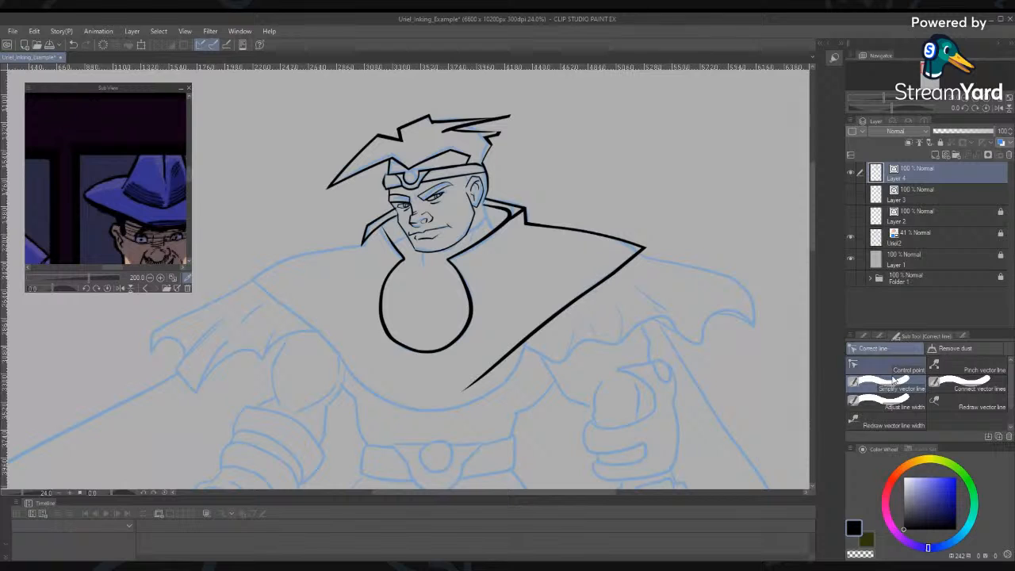
left_click(894, 381)
mouse_move(641, 252)
left_mouse_down()
mouse_move(499, 351)
mouse_move(465, 388)
left_mouse_up()
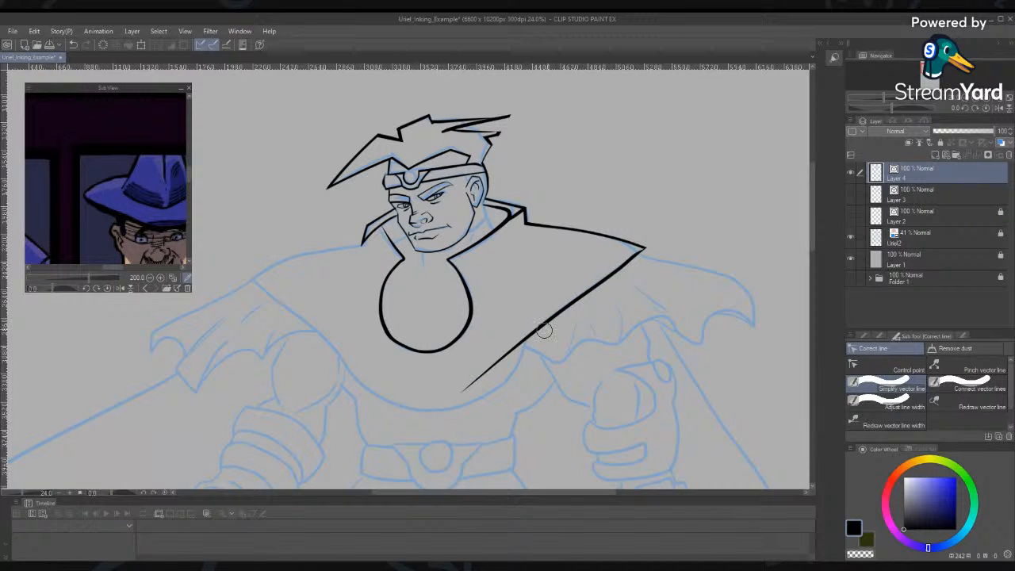
Shorten the diagonal cape edge by moving its lower end control point up to the sketched corner near the arm
key("o")
left_click(608, 279)
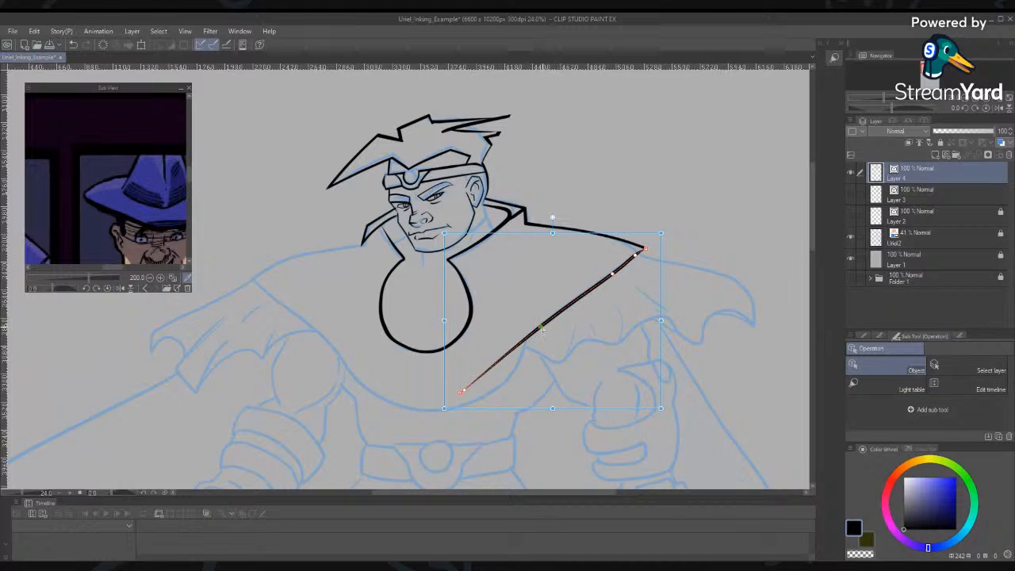
left_click_drag(461, 392, 526, 338)
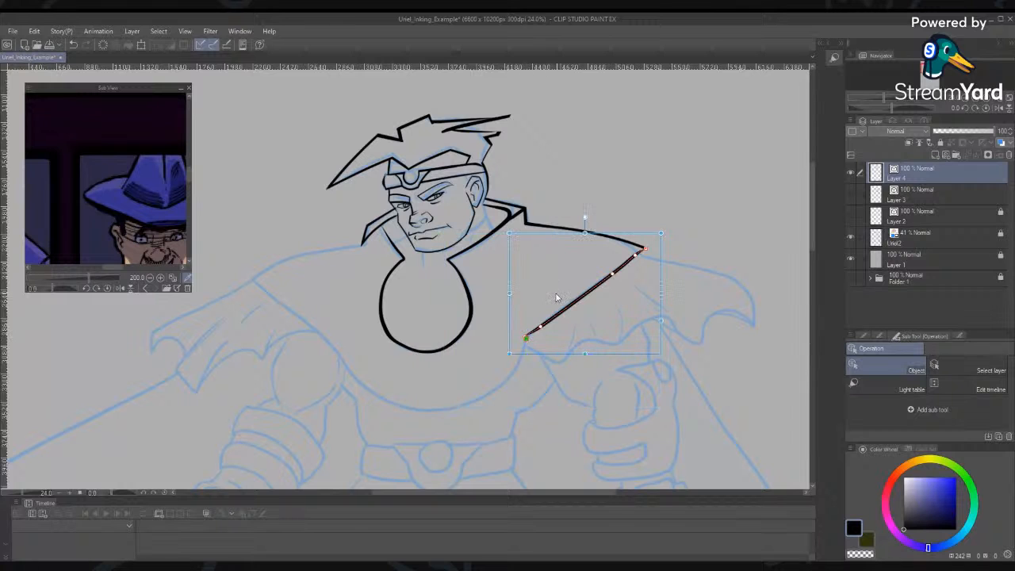
Adjust the control points at the cape edge's lower tip to remove the small hook and fit the sketched corner
key("/")
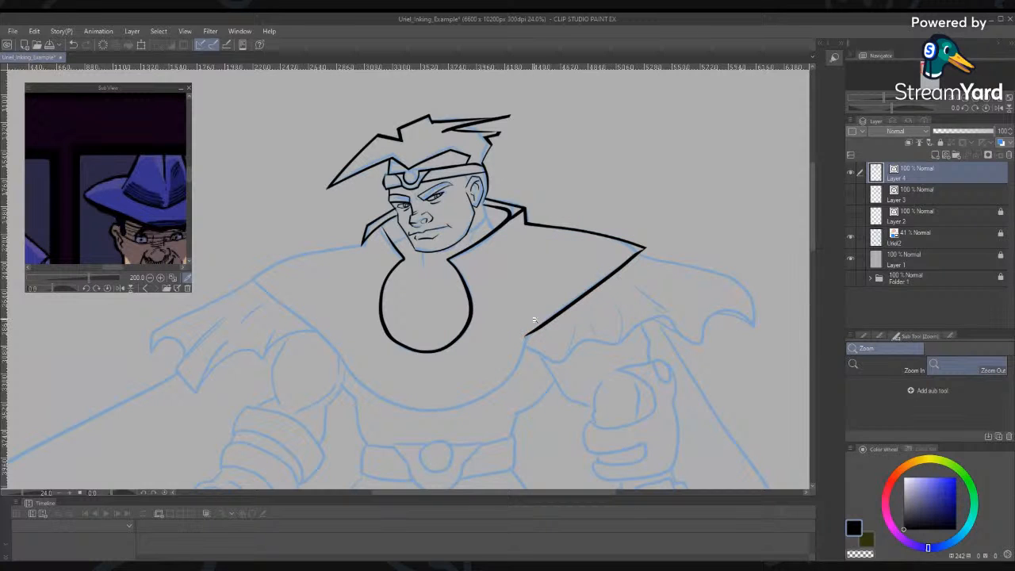
left_click(545, 331)
left_click_drag(545, 332, 583, 376)
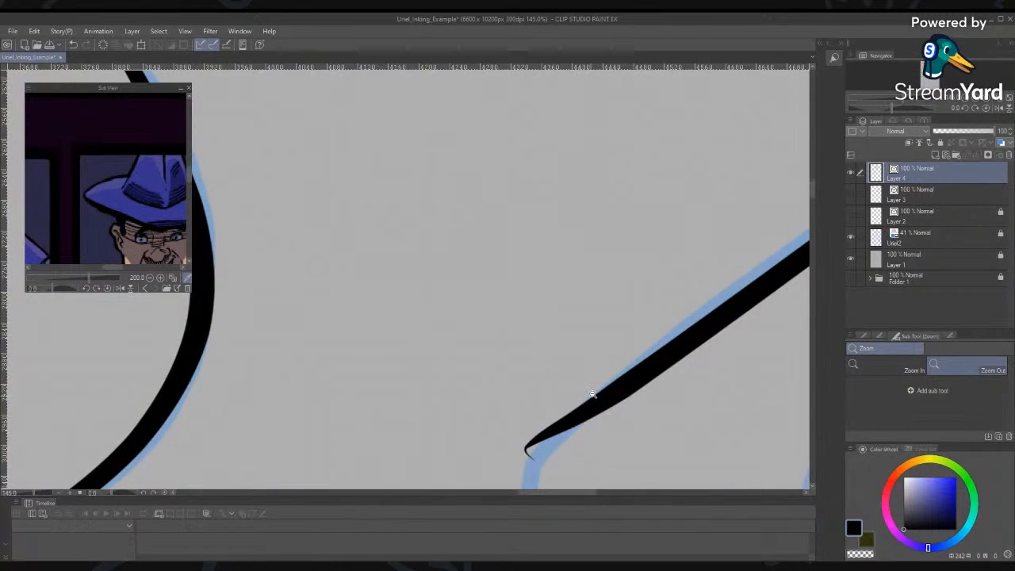
left_click_drag(611, 396, 626, 184)
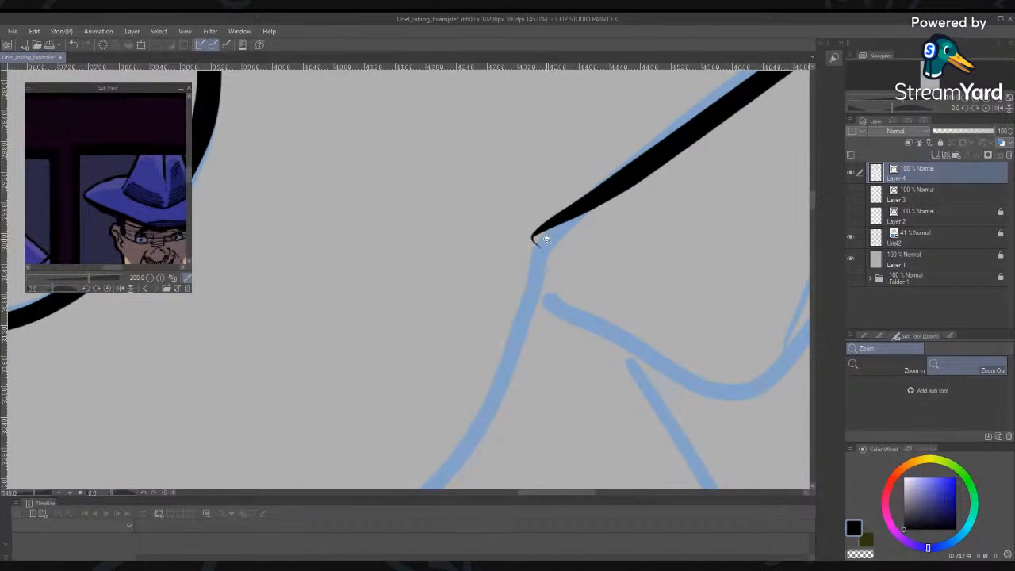
key("o")
left_click(555, 228)
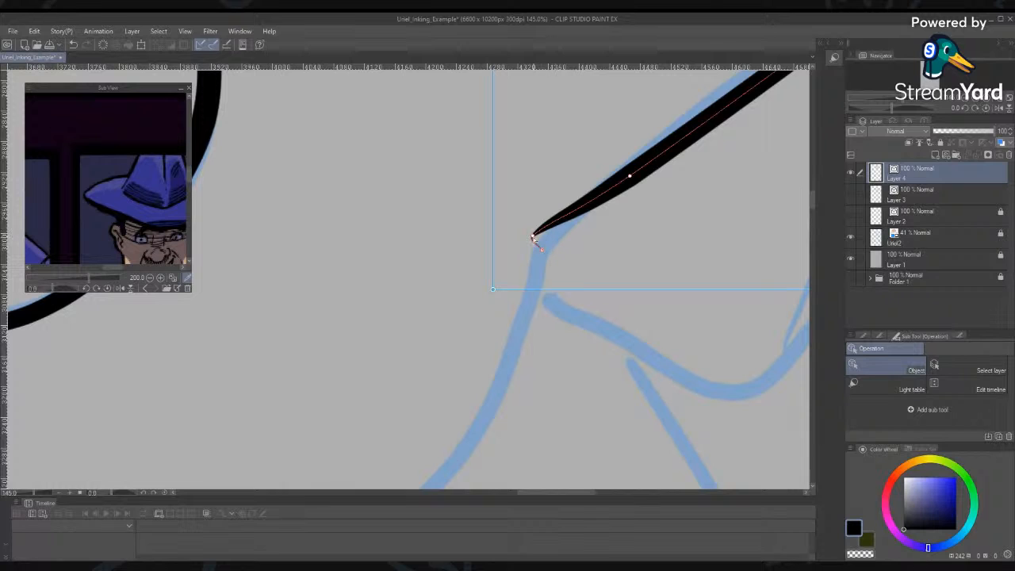
mouse_move(564, 227)
left_mouse_down()
mouse_move(543, 252)
mouse_move(546, 228)
mouse_move(557, 230)
mouse_move(541, 252)
left_mouse_up()
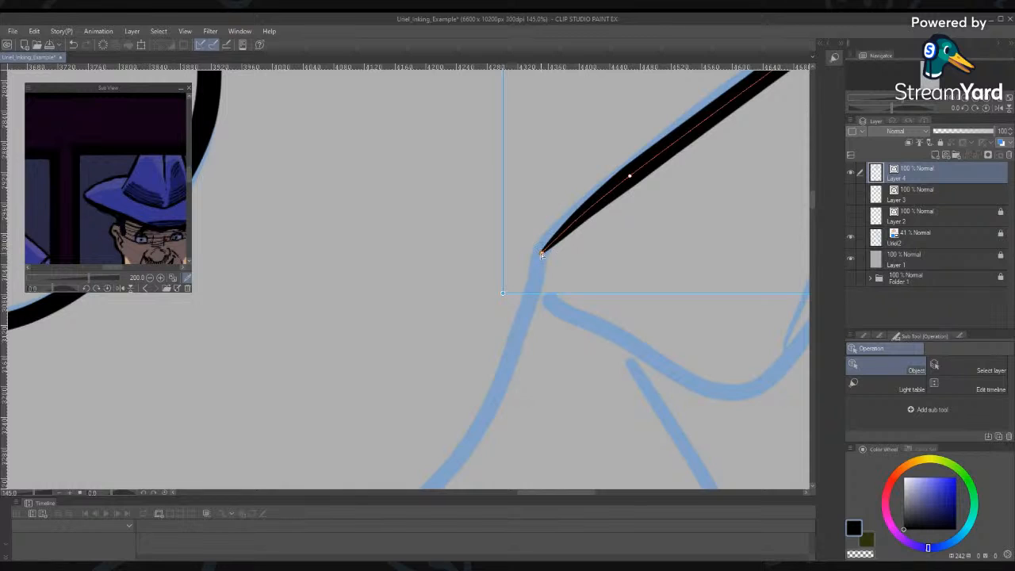
left_click_drag(627, 177, 623, 179)
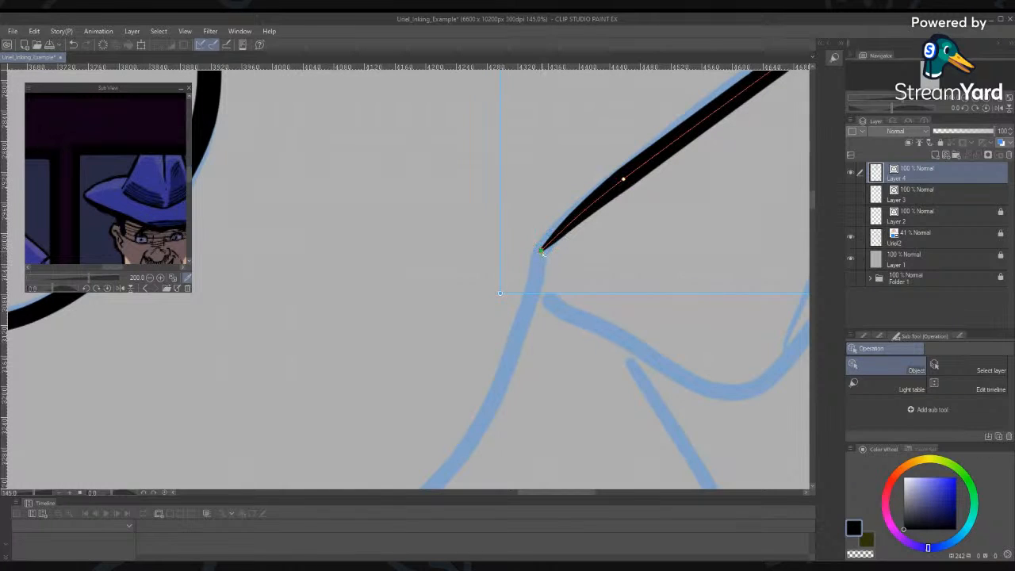
left_click_drag(542, 253, 542, 254)
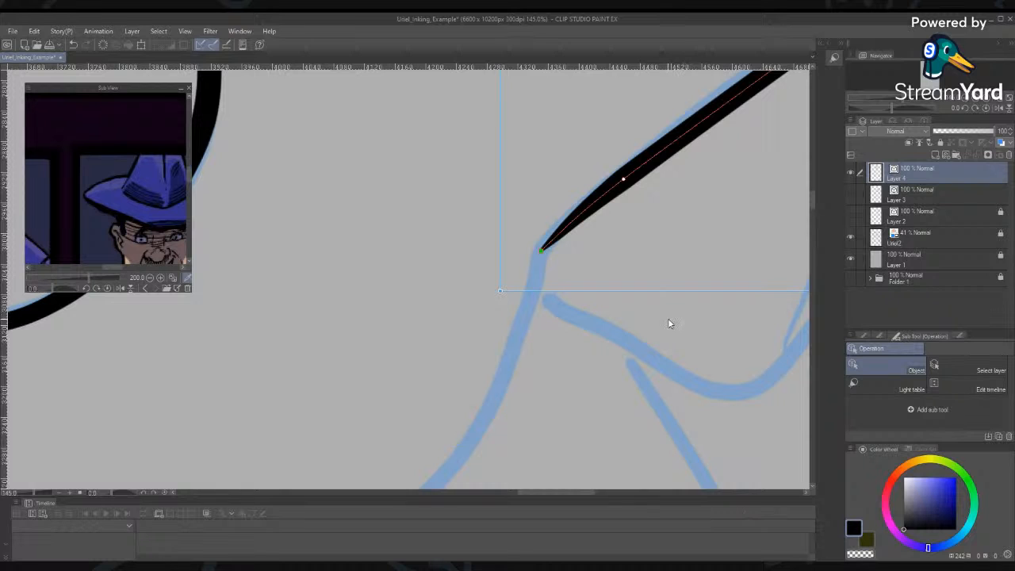
Try a curved G-pen stroke from the cape edge's lower corner down across the torso, and undo it
key("alt+space")
left_click_drag(665, 326, 622, 255)
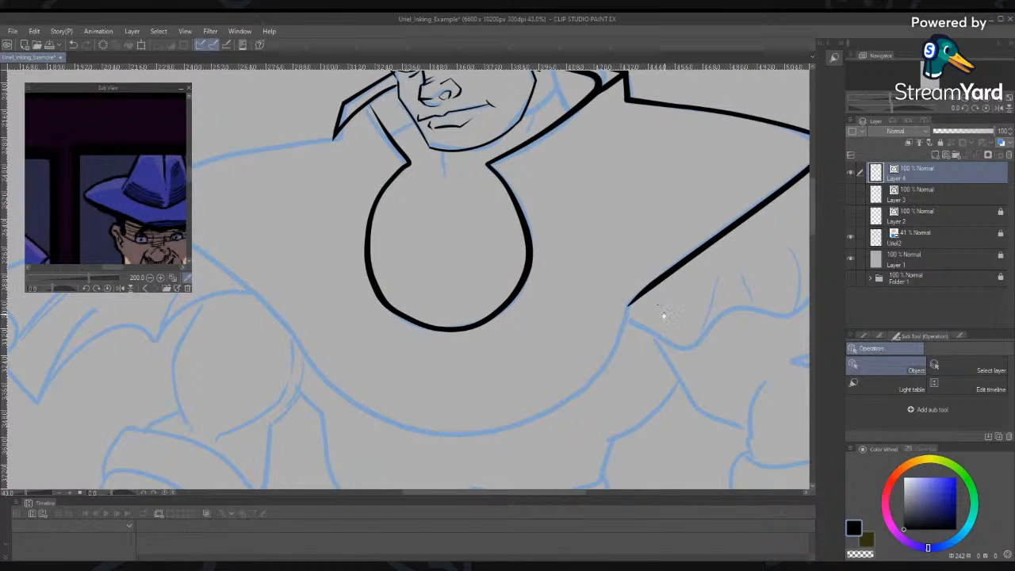
left_click_drag(662, 283, 601, 262)
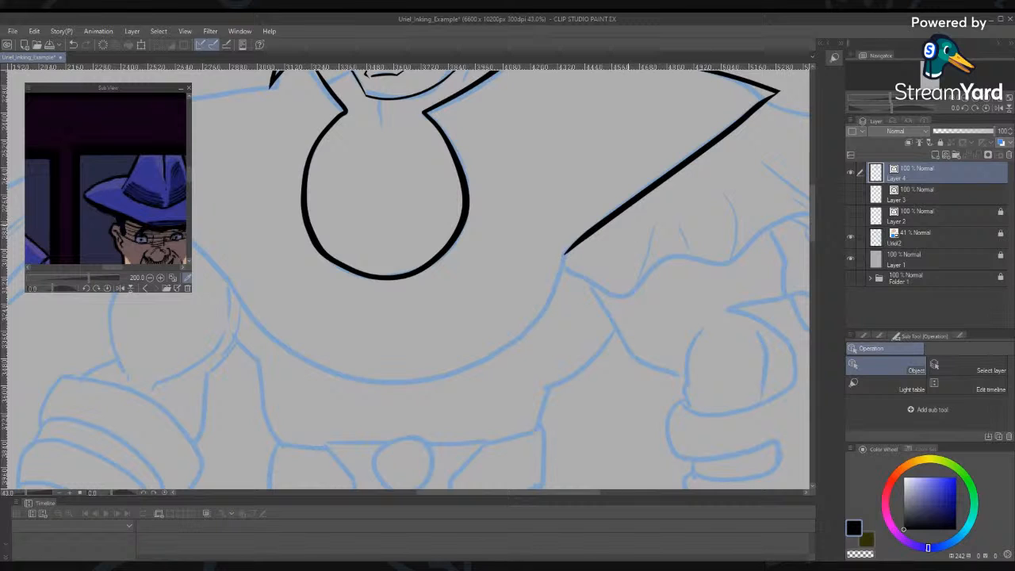
key("p")
left_click_drag(566, 234, 385, 488)
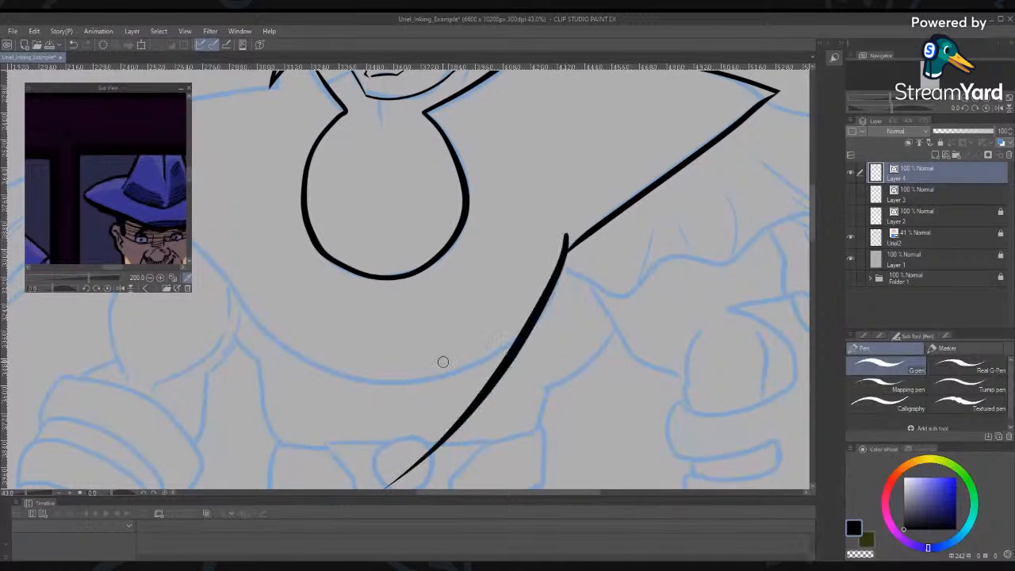
key("ctrl+z")
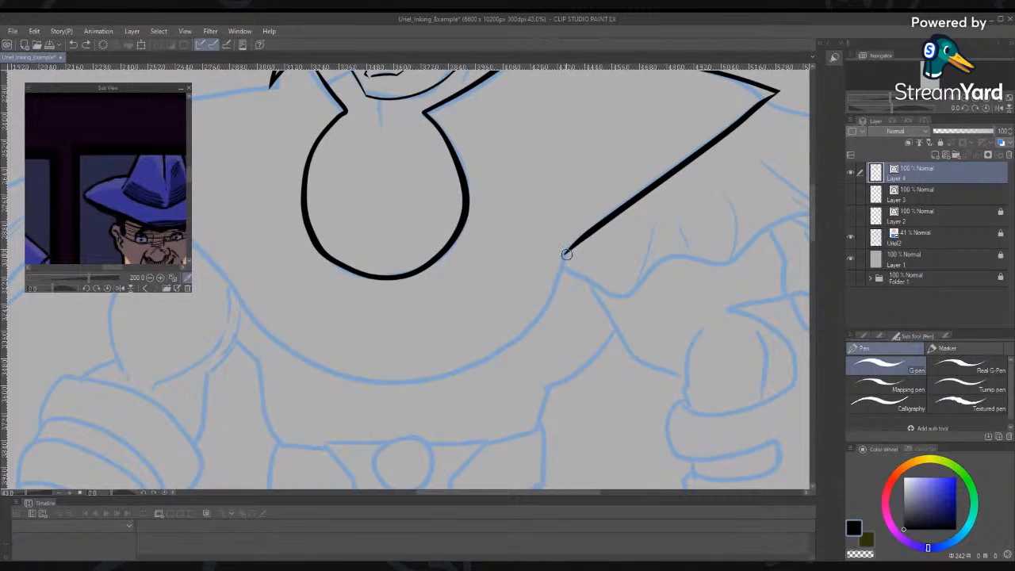
Ink the cape's curved lower edge with overlapping, overshooting strokes from the diagonal edge's corner around beneath the chest, redoing the bottom curve
left_click_drag(568, 239, 502, 314)
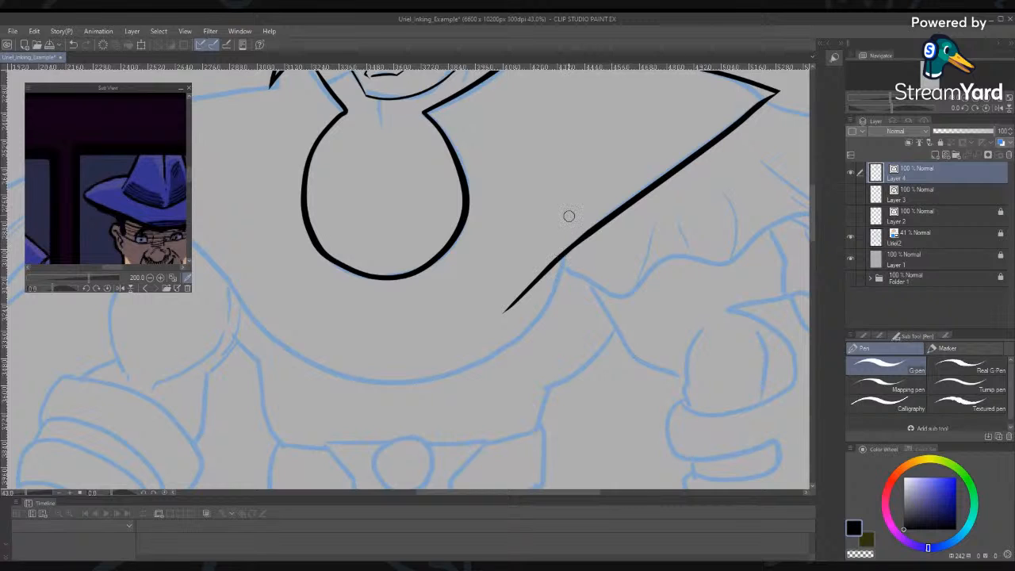
left_click_drag(573, 187, 476, 394)
left_click_drag(571, 278, 349, 419)
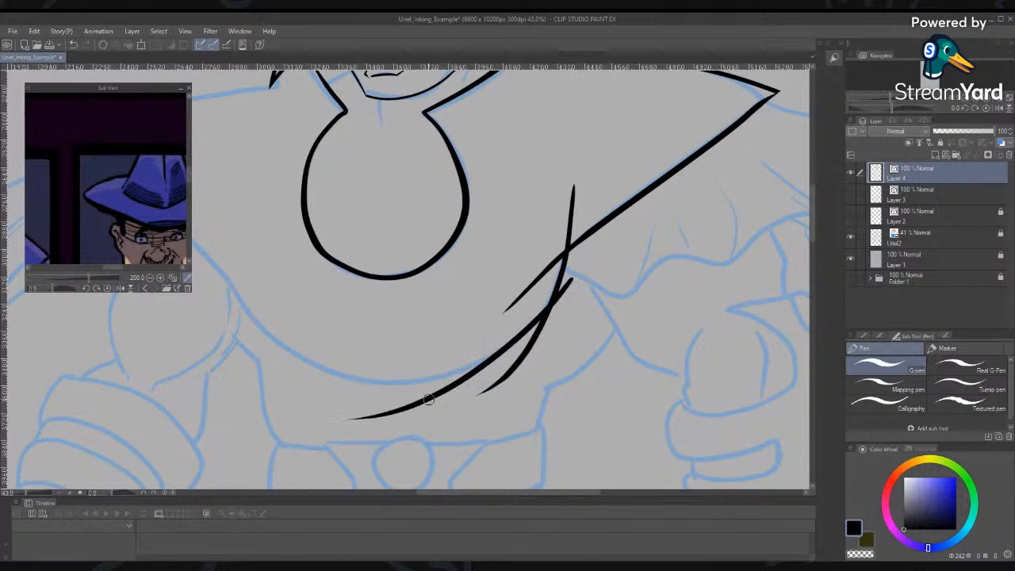
mouse_move(282, 349)
left_mouse_down()
mouse_move(574, 356)
mouse_move(660, 330)
left_mouse_up()
key("ctrl+z")
key("ctrl+z")
left_click_drag(293, 353, 631, 310)
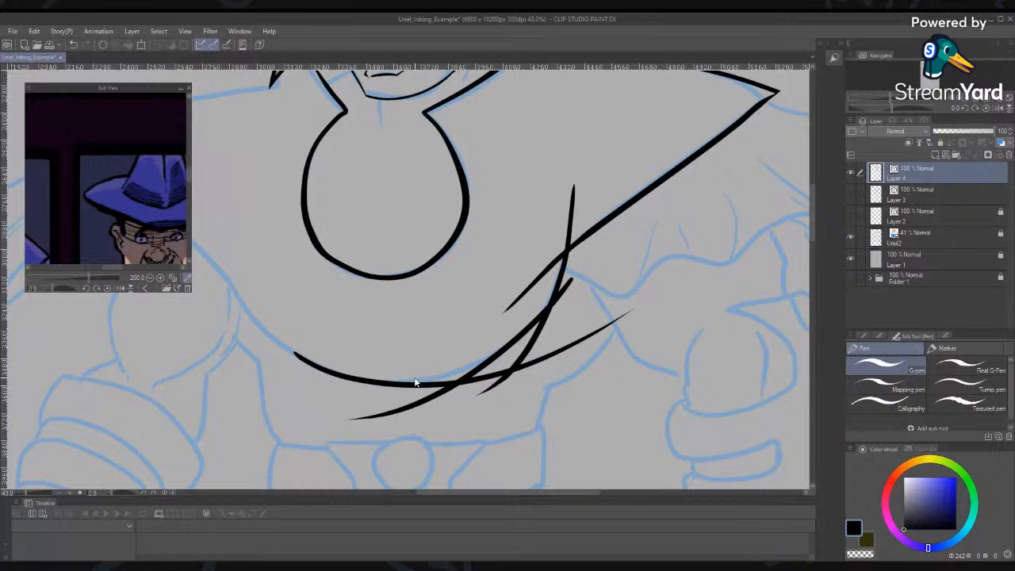
left_click_drag(406, 382, 547, 324)
Trim the overshooting stroke ends around the cape's arm-side corner and the upper part of the curved edge with the Vector eraser
key("e")
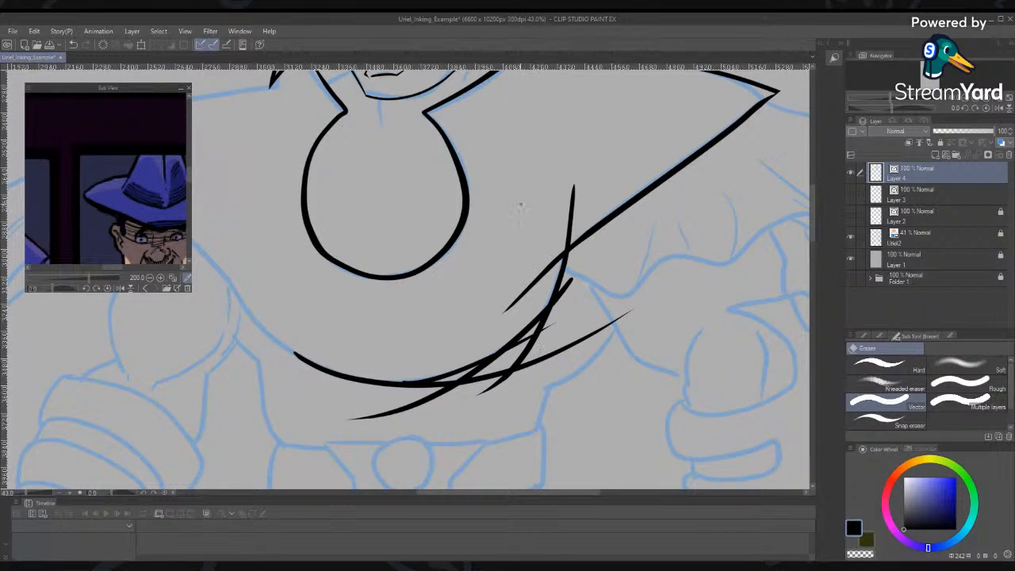
left_click(569, 216)
left_click(540, 278)
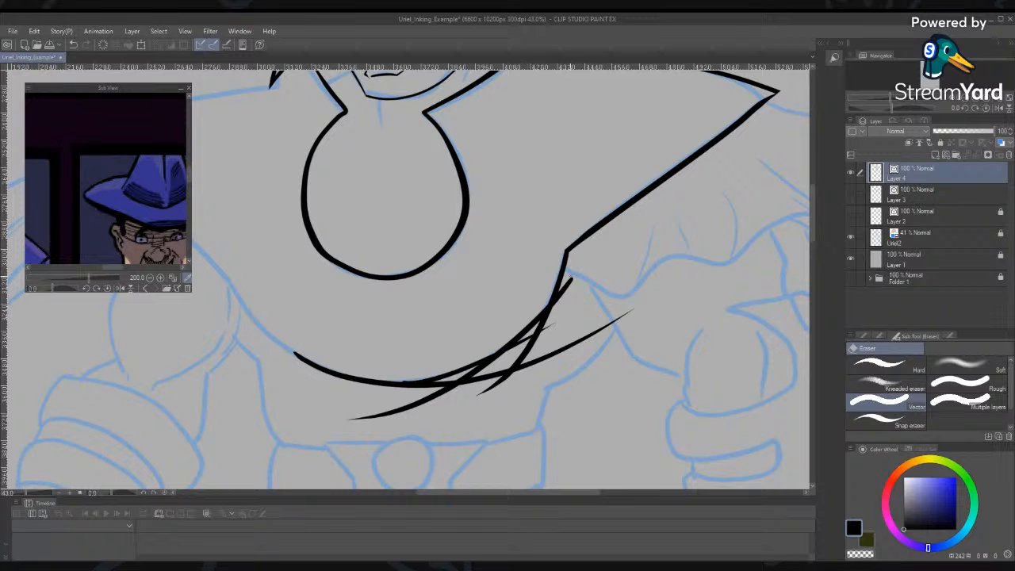
left_click(560, 292)
left_click(580, 330)
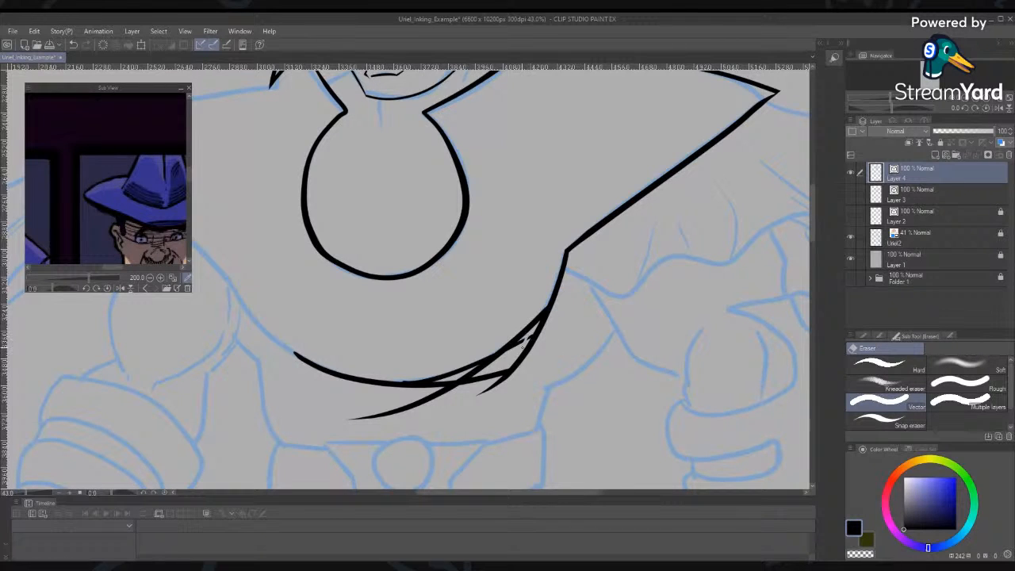
Erase the remaining crossing tails along the cape's lower curve up to their intersections, leaving a single outline beneath the chest
left_click_drag(522, 346, 545, 343)
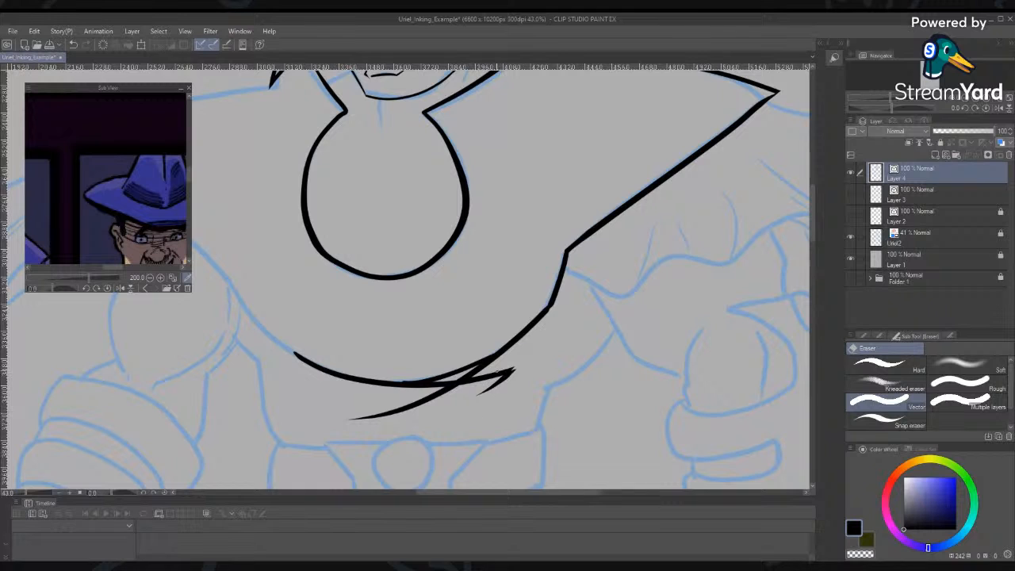
left_click(509, 372)
left_click_drag(441, 391, 460, 394)
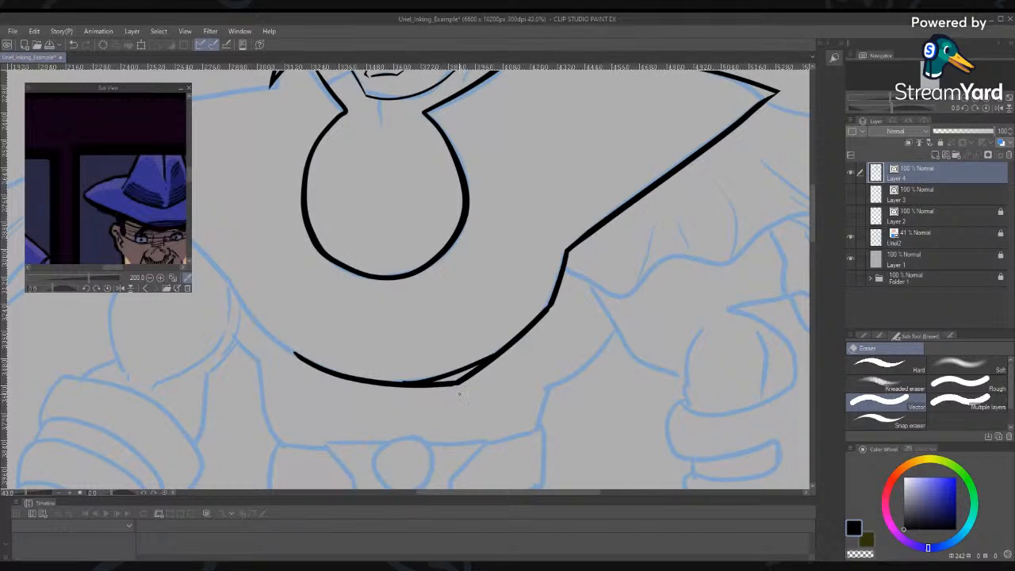
left_click(453, 377)
left_click(479, 383)
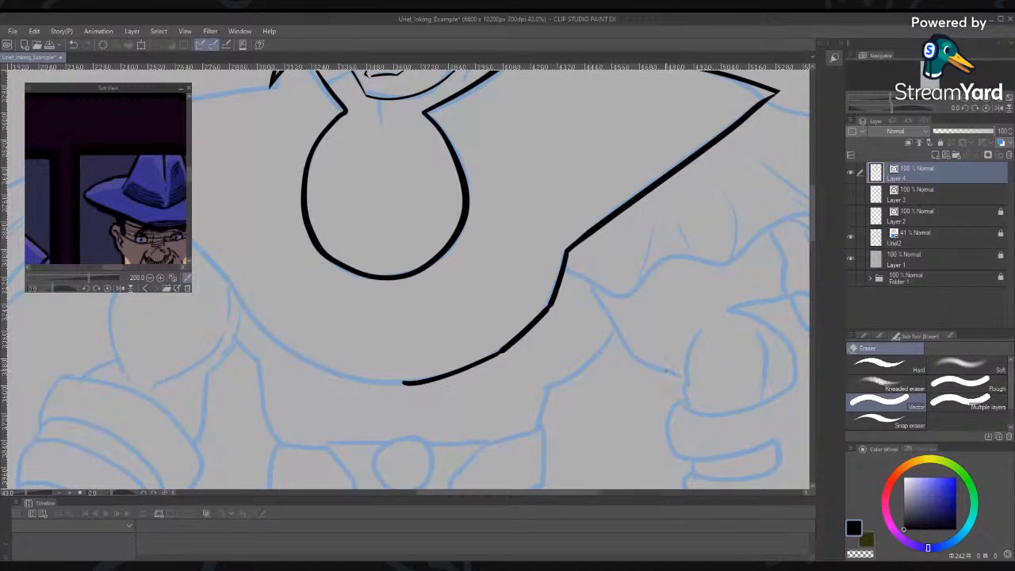
Select the middle segment of the cape's lower curve and pull its overlapping end points back at both joints
left_click(863, 335)
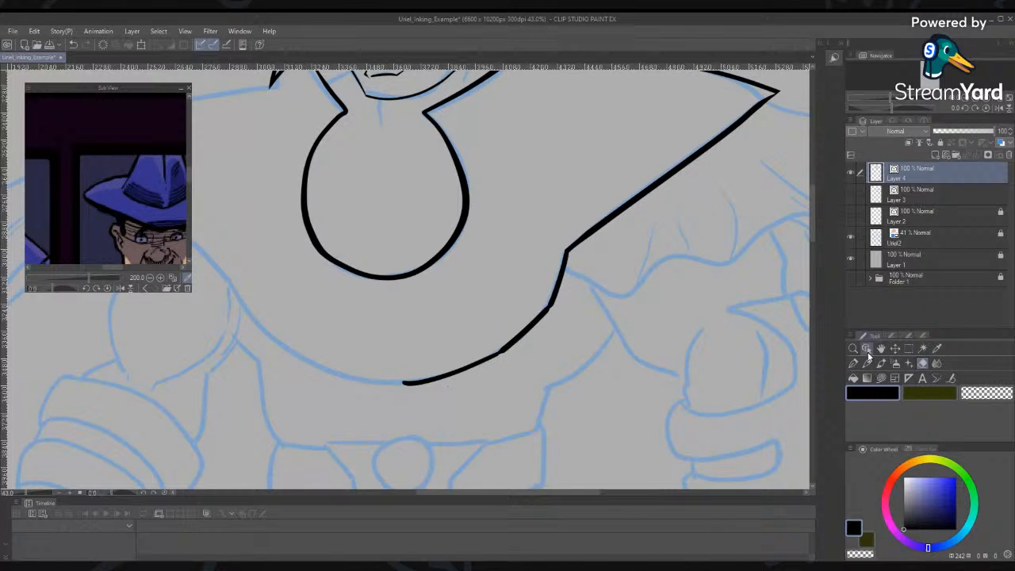
left_click(867, 350)
left_click(483, 361)
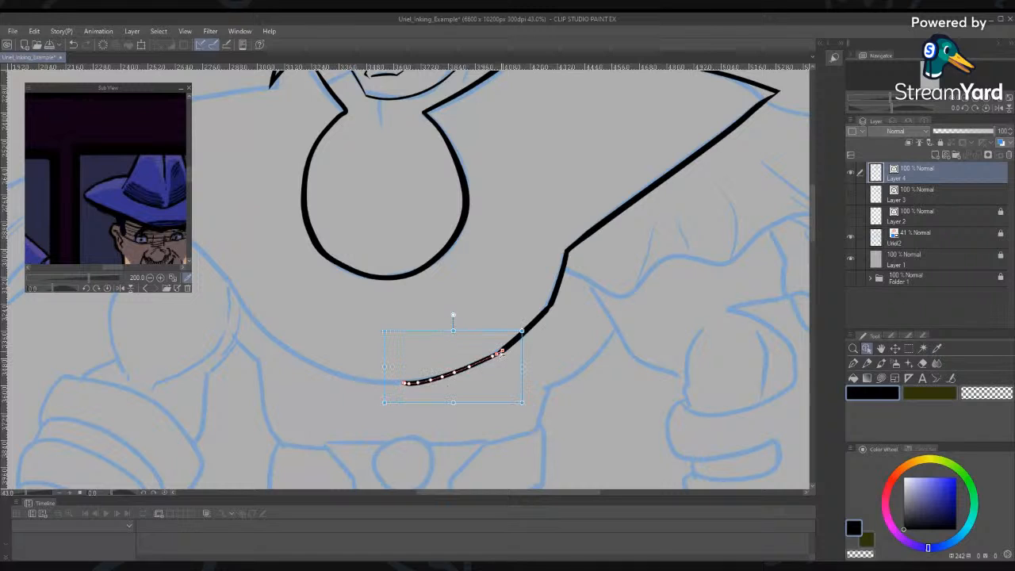
left_click(545, 312)
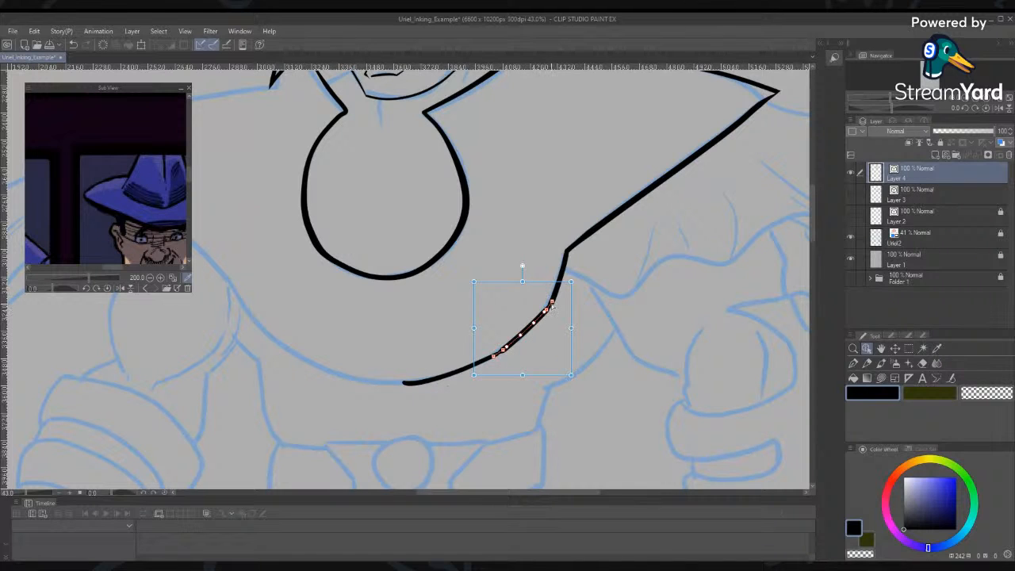
left_click(548, 314)
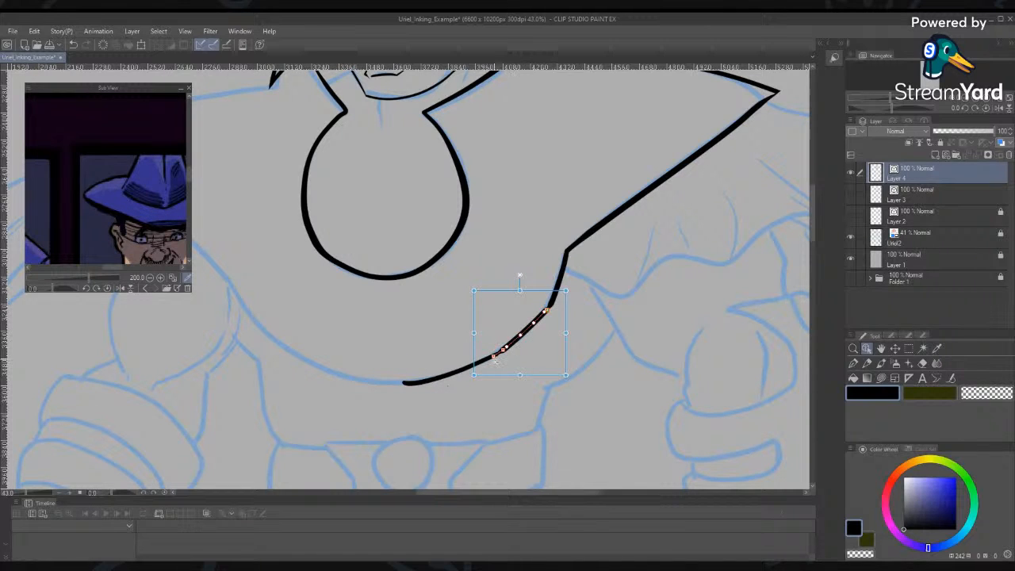
left_click(504, 352)
left_click(497, 349)
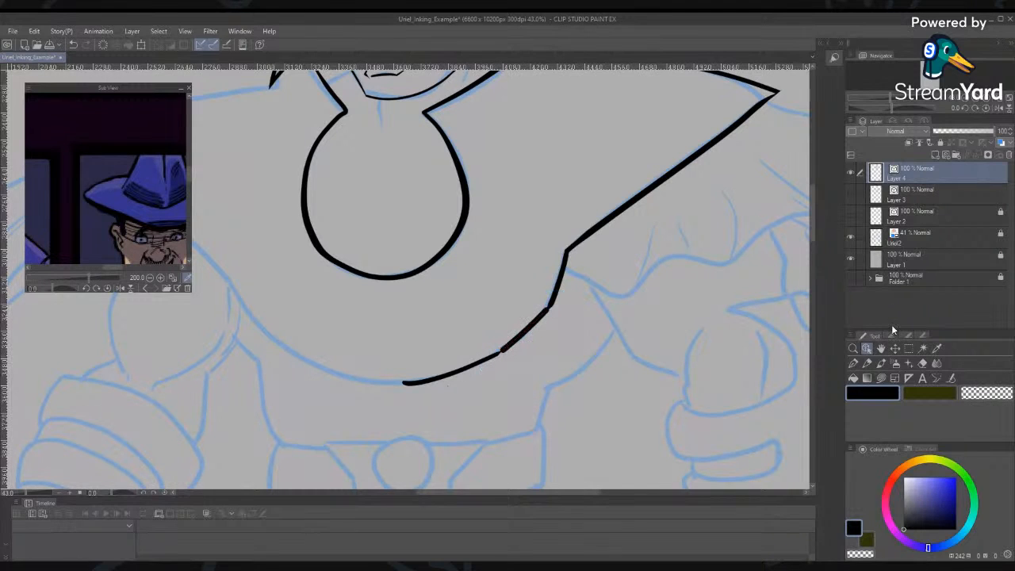
Join the separate segments of the cape's lower curve with Connect vector lines, and select the curve to check it
left_click(951, 379)
left_click(910, 335)
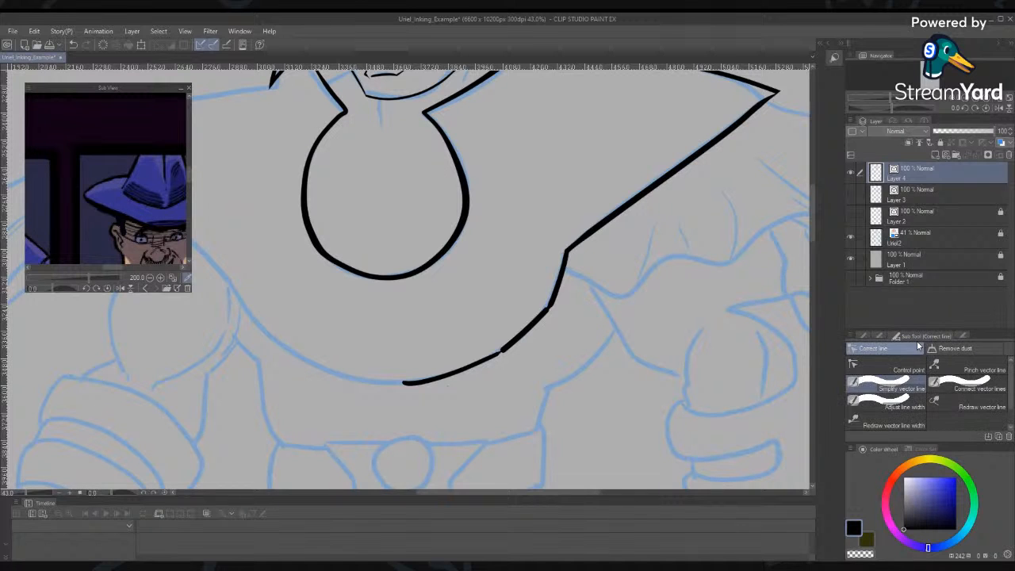
left_click(966, 387)
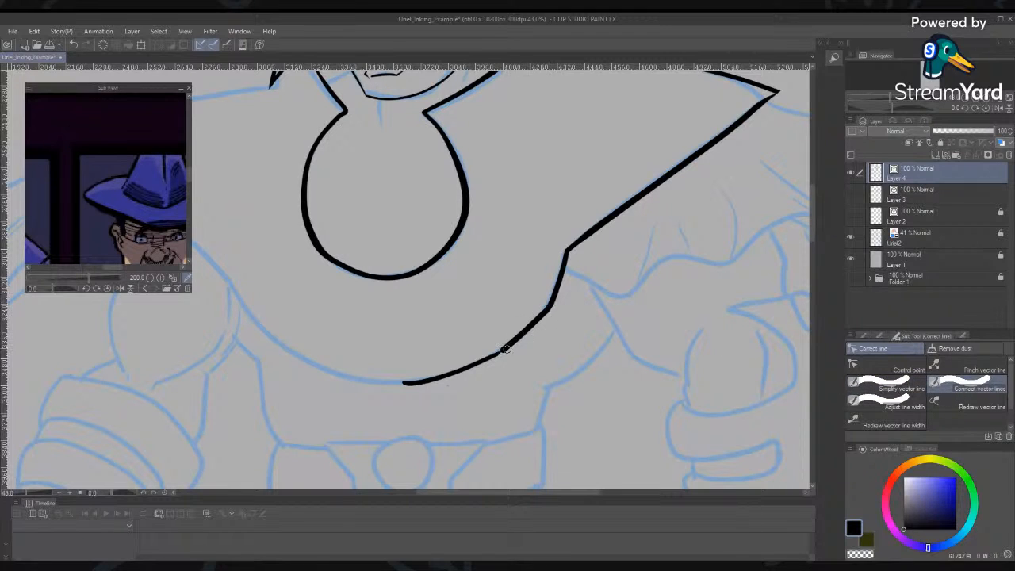
left_click_drag(520, 336, 489, 362)
key("o")
left_click(497, 357)
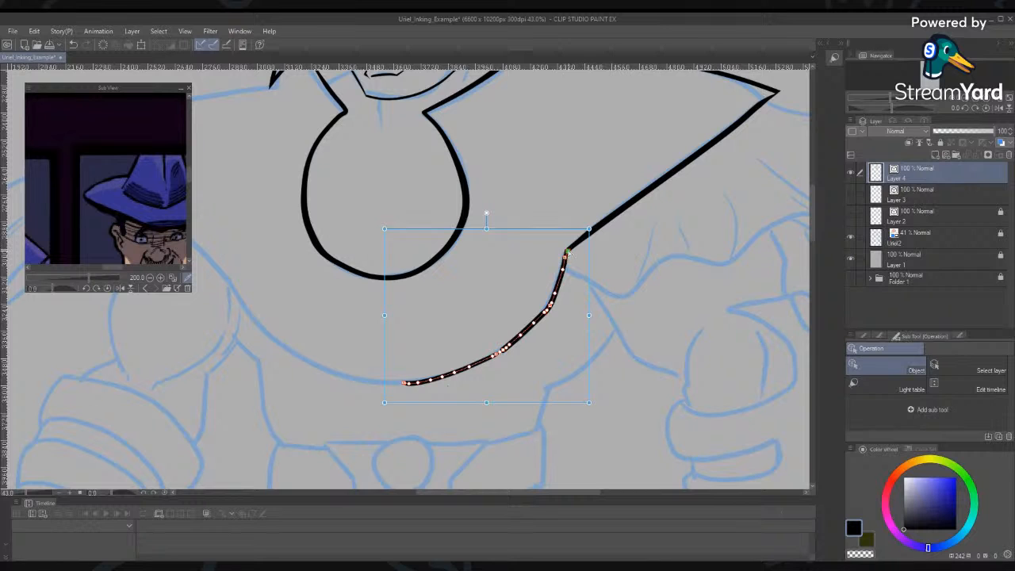
Adjust the joined curve's upper end point at the cape corner and connect it to the diagonal cape edge
left_click(566, 253)
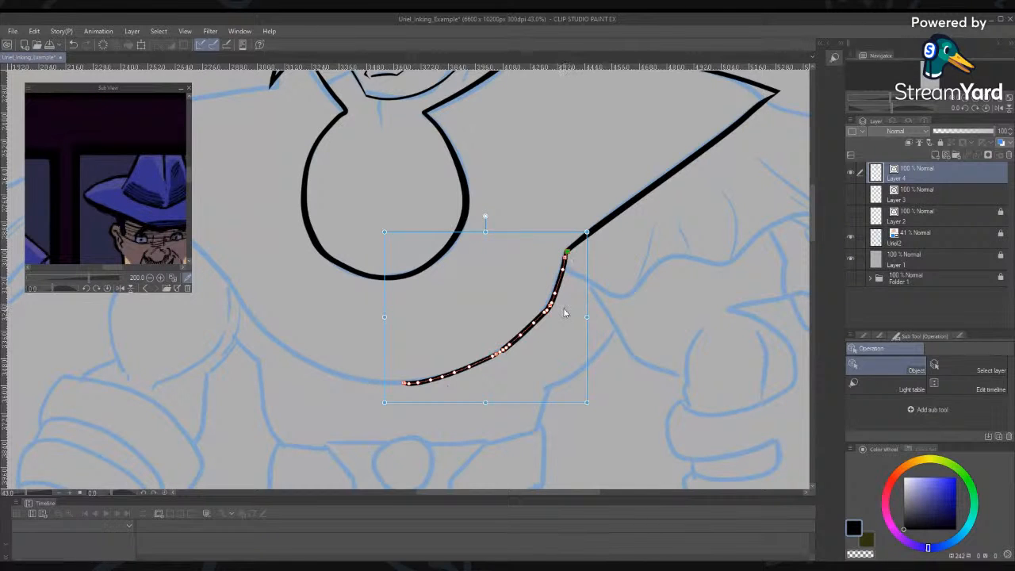
key("y")
left_click_drag(563, 306, 548, 311)
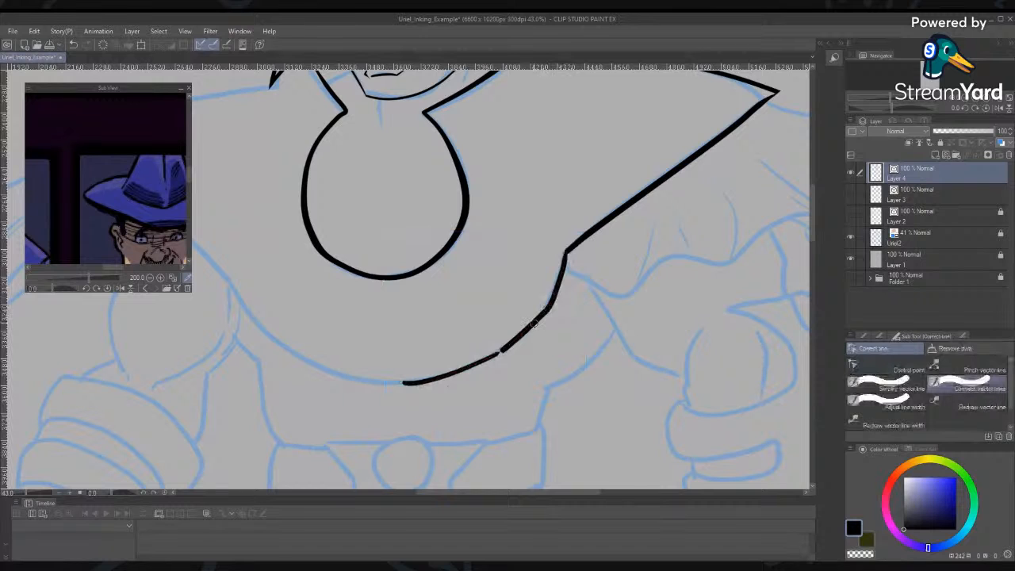
key("o")
left_click(504, 354)
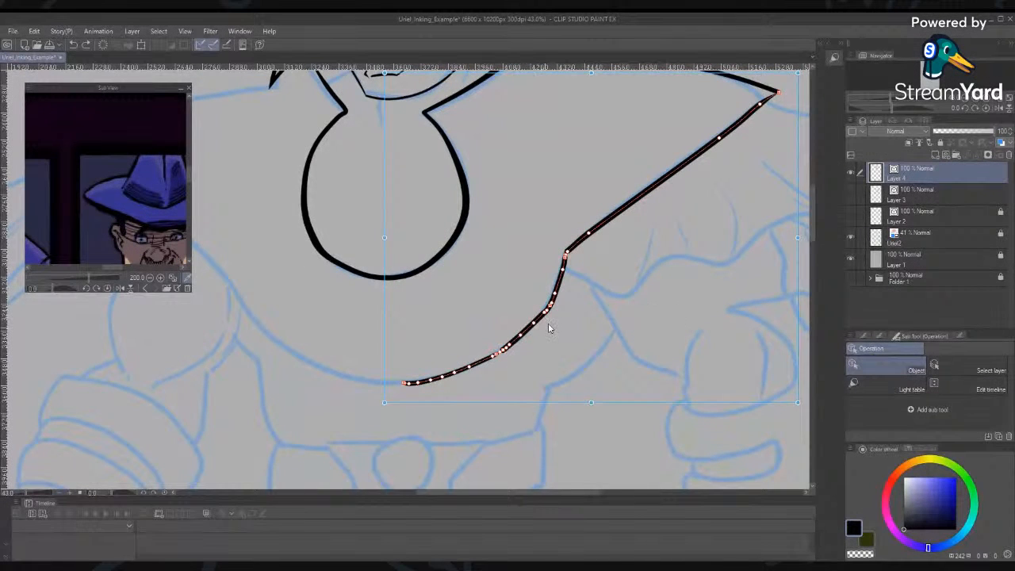
Smooth the connected cape outline with Simplify vector line, brushing over the corner and the lower curve
left_click(866, 336)
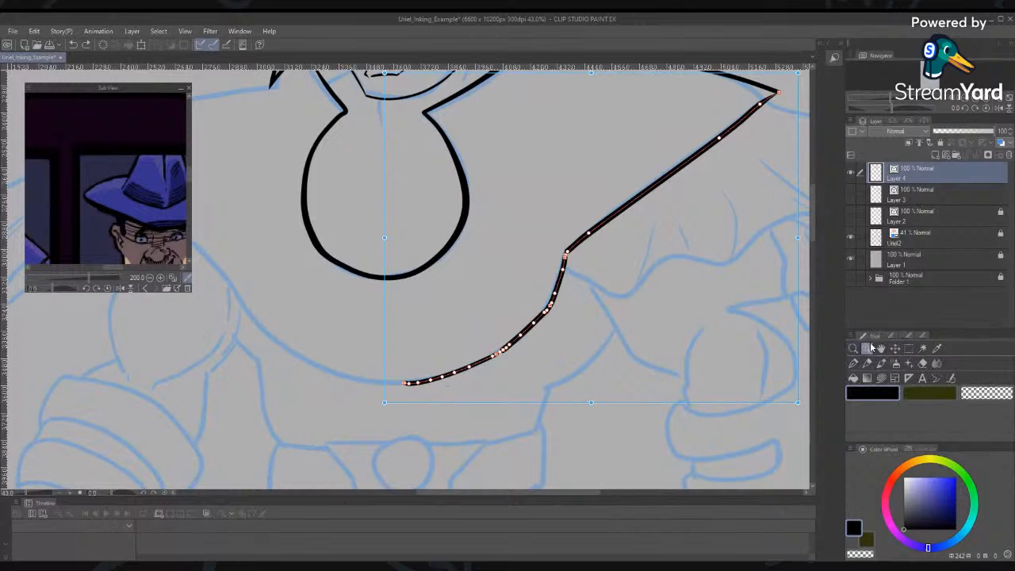
left_click(948, 379)
left_click(913, 337)
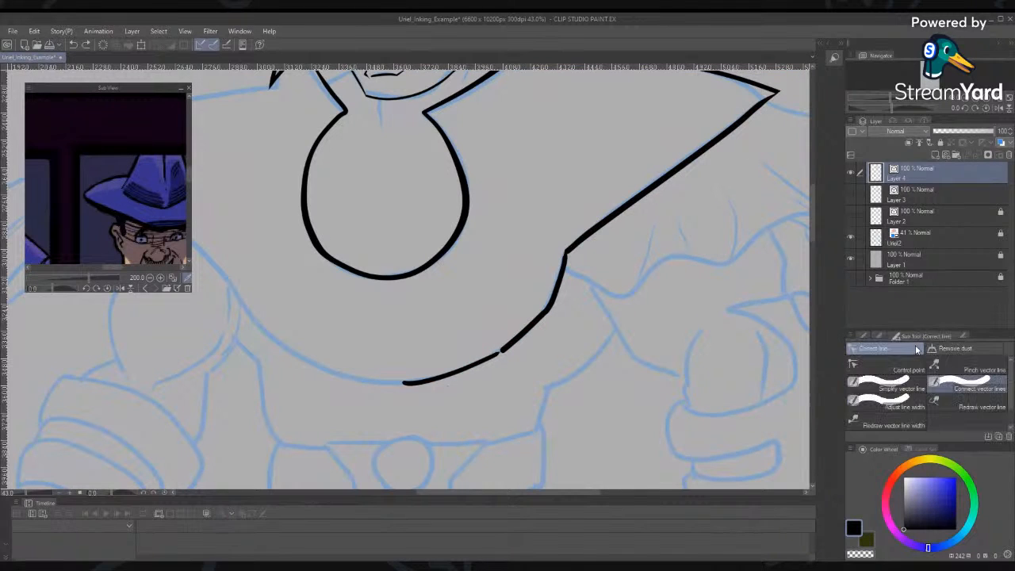
left_click(879, 384)
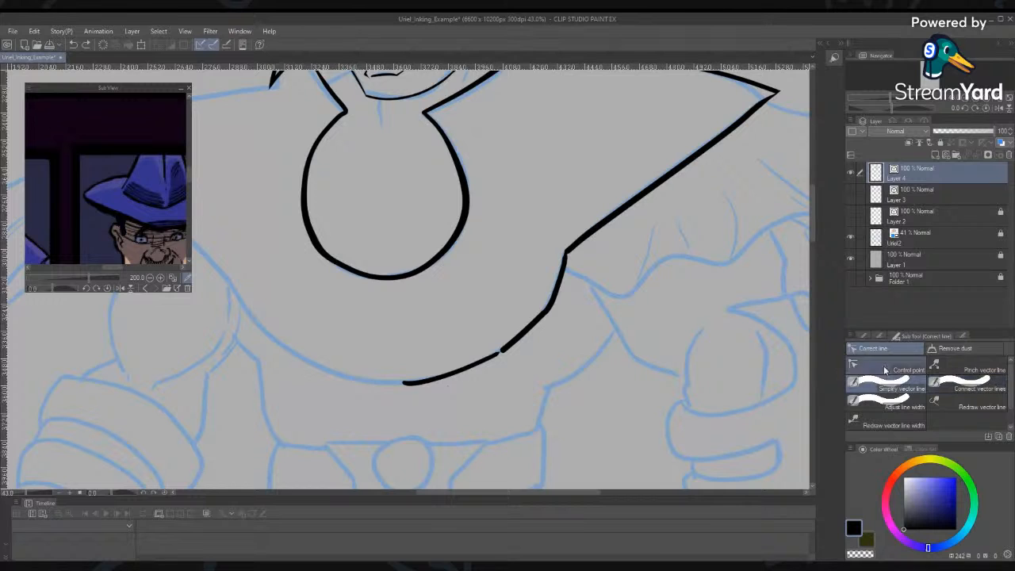
mouse_move(564, 252)
left_mouse_down()
mouse_move(529, 328)
mouse_move(506, 347)
mouse_move(402, 388)
mouse_move(553, 313)
mouse_move(565, 249)
left_mouse_up()
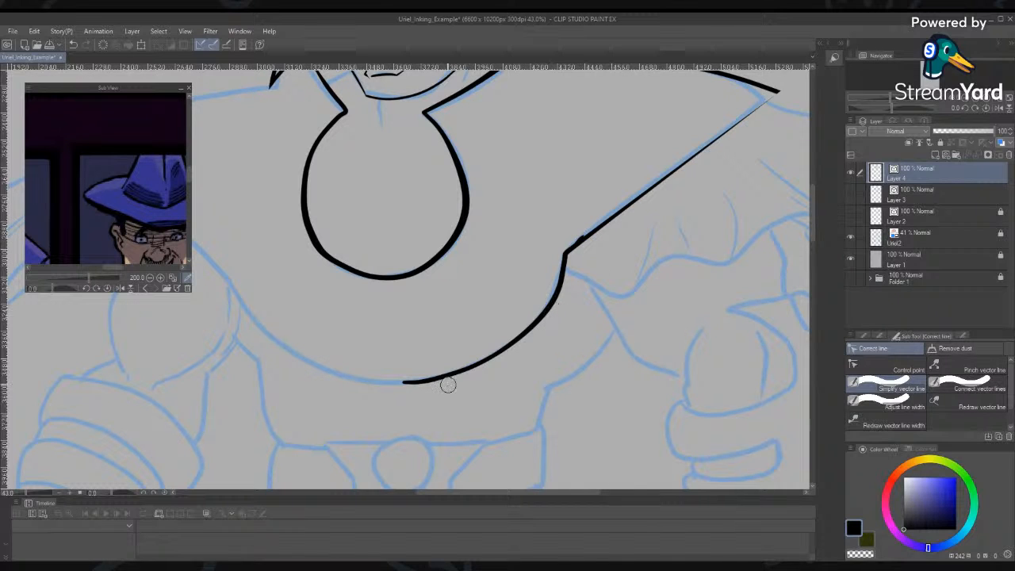
left_click_drag(516, 347, 572, 265)
Check the simplified outline's control points and delete the short leftover segment overlapping the diagonal edge at the cape corner
key("o")
left_click(551, 306)
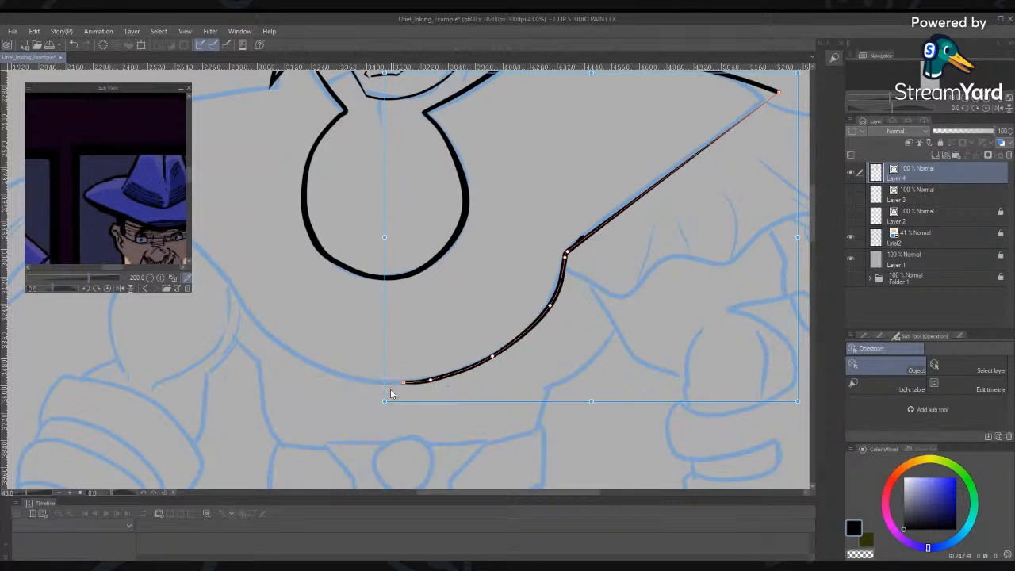
left_click(582, 241)
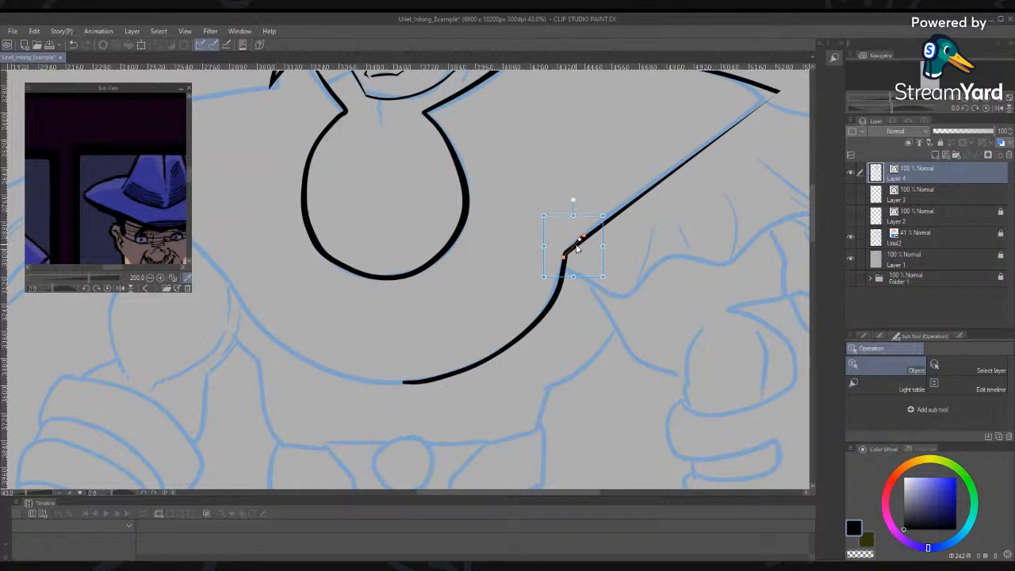
left_click(639, 275)
left_click(579, 241)
left_click(611, 268)
Inspect the control points of the diagonal cape edge and the shoulder line where they meet at the shoulder tip
left_click_drag(728, 211, 613, 330)
left_click(635, 236)
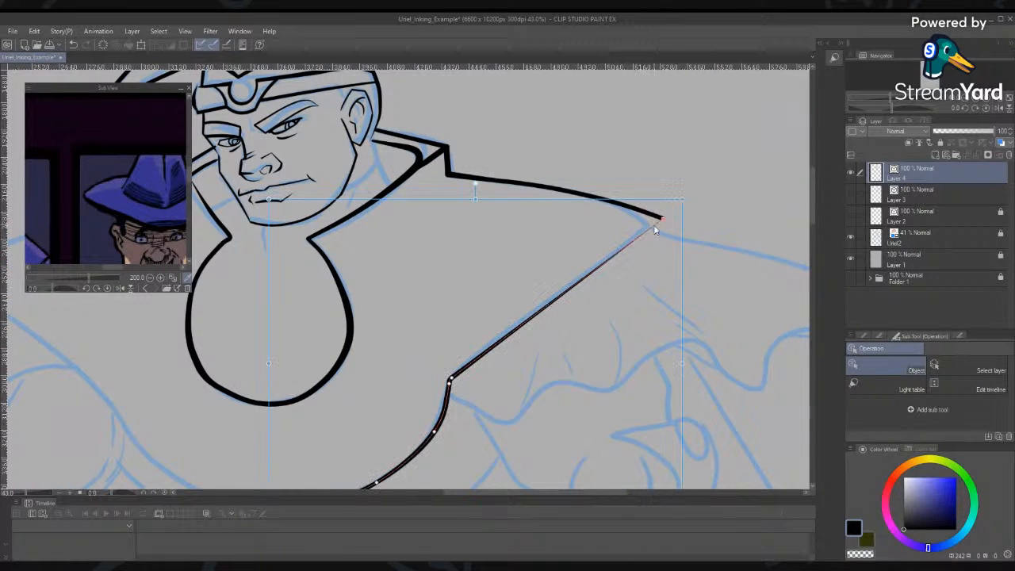
left_click(657, 219)
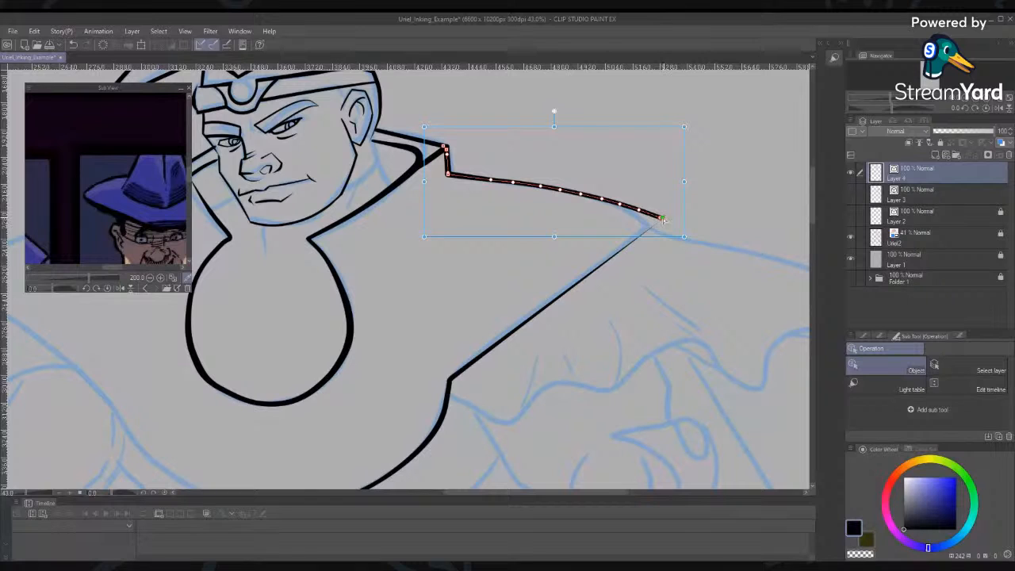
left_click(658, 220)
left_click(591, 309)
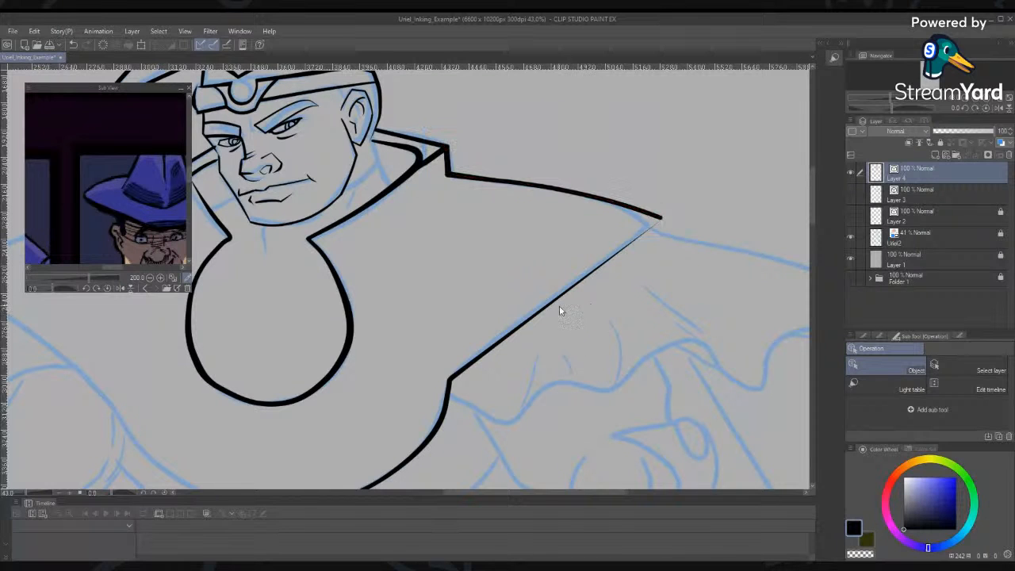
left_click(623, 250)
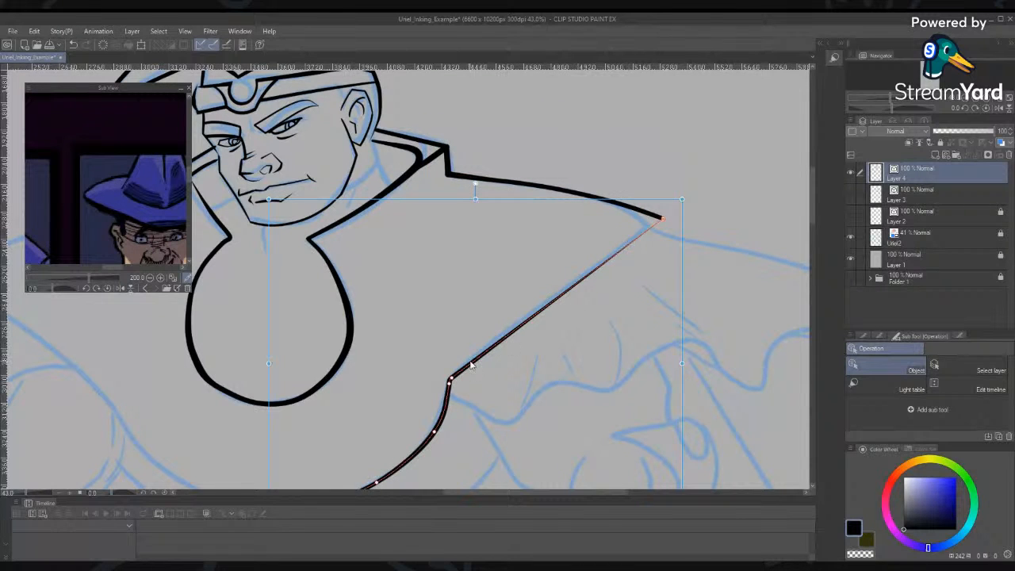
left_click(740, 243)
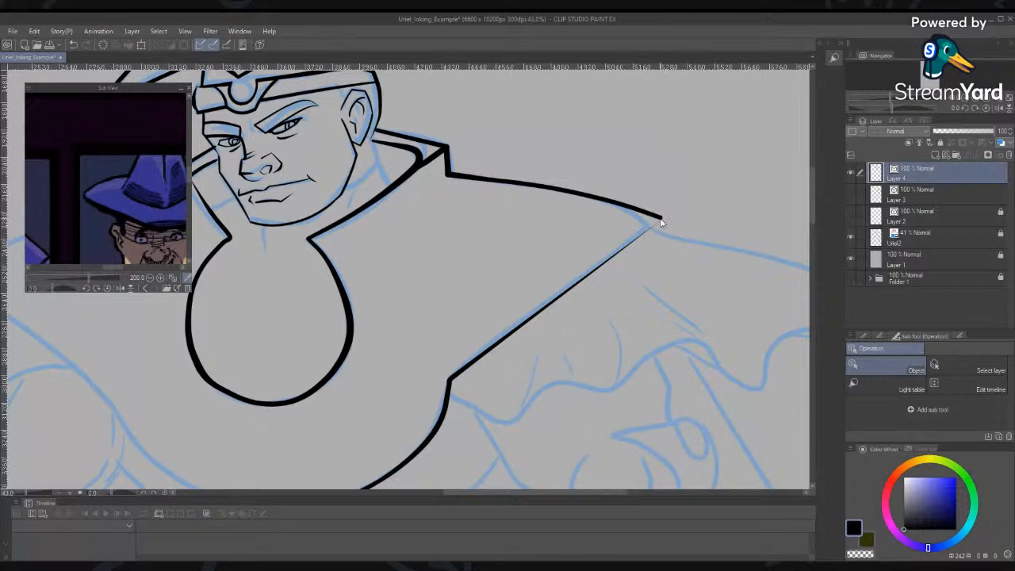
Connect the shoulder line to the diagonal cape edge at the shoulder tip with Connect vector lines, and check the joined outline
left_click(862, 338)
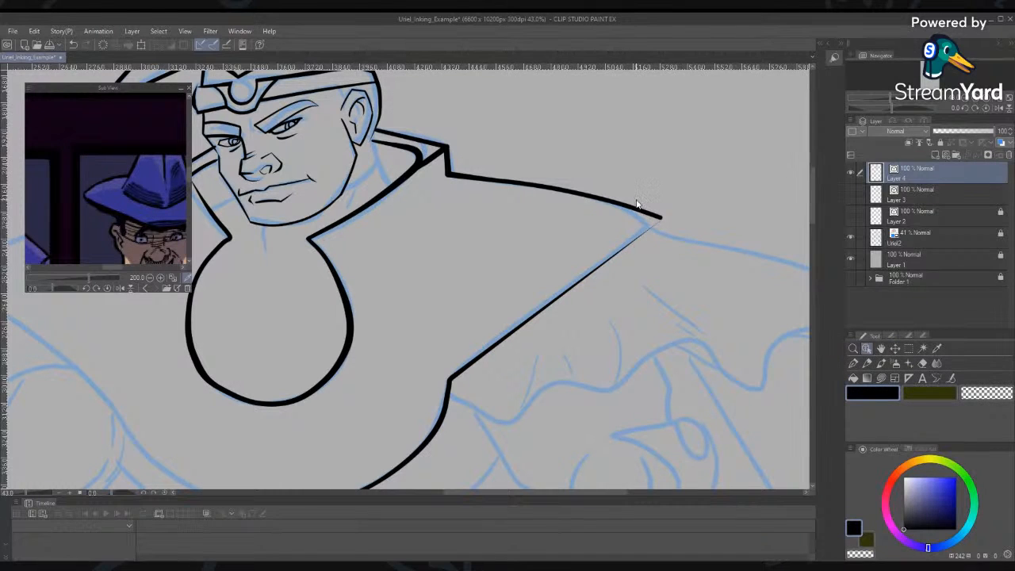
key("y")
left_click(909, 334)
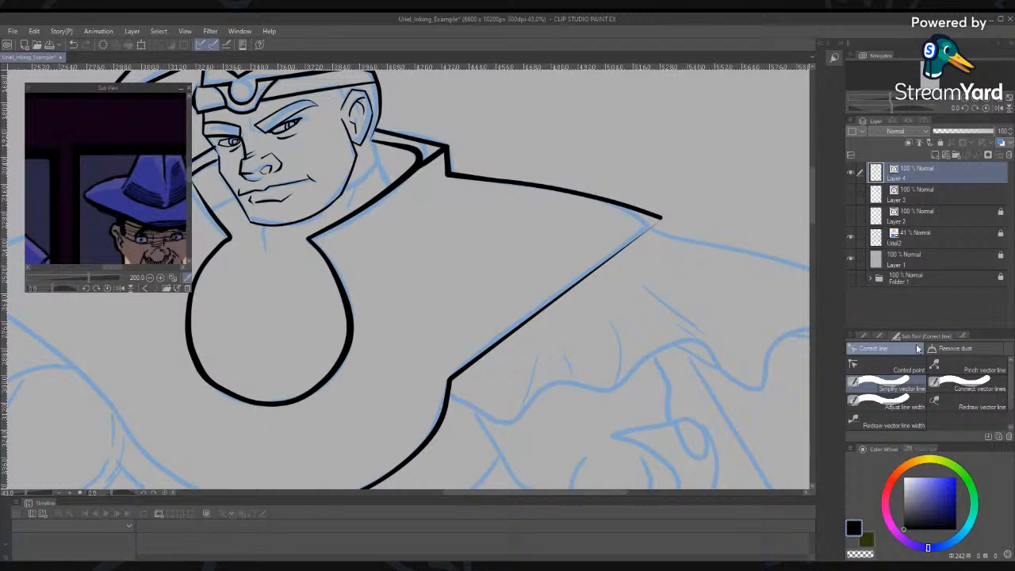
left_click(961, 389)
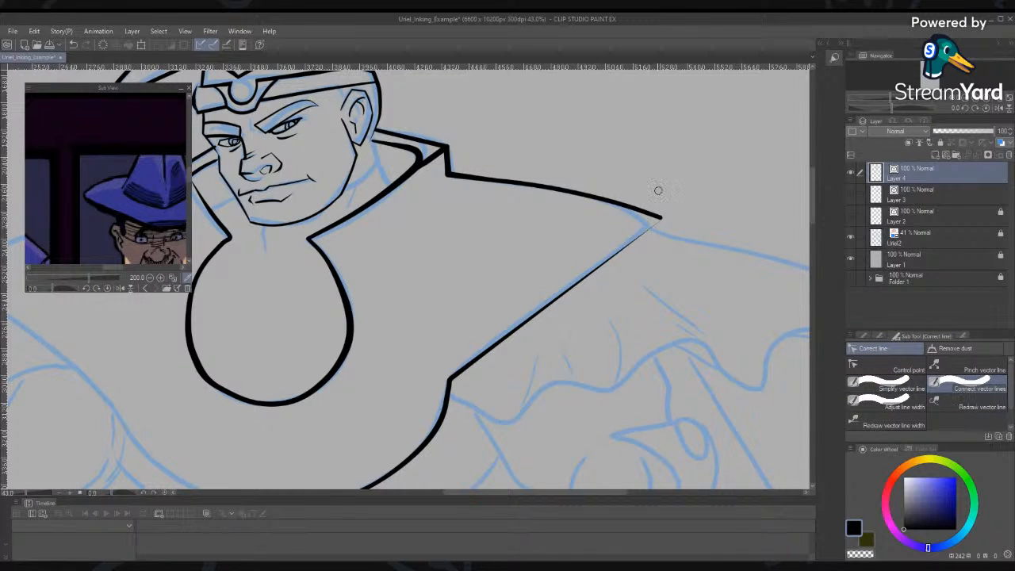
left_click_drag(663, 218, 635, 240)
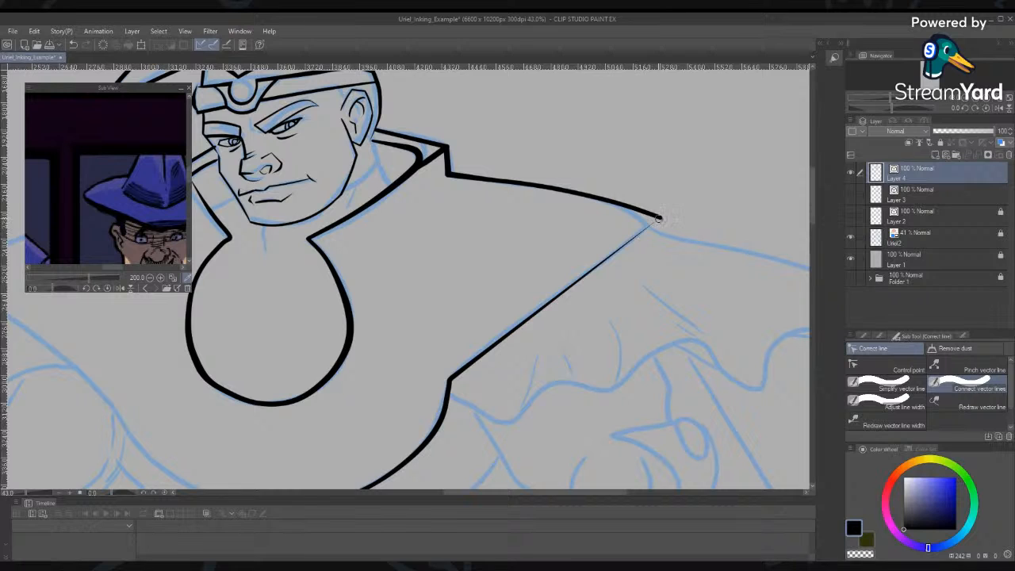
key("o")
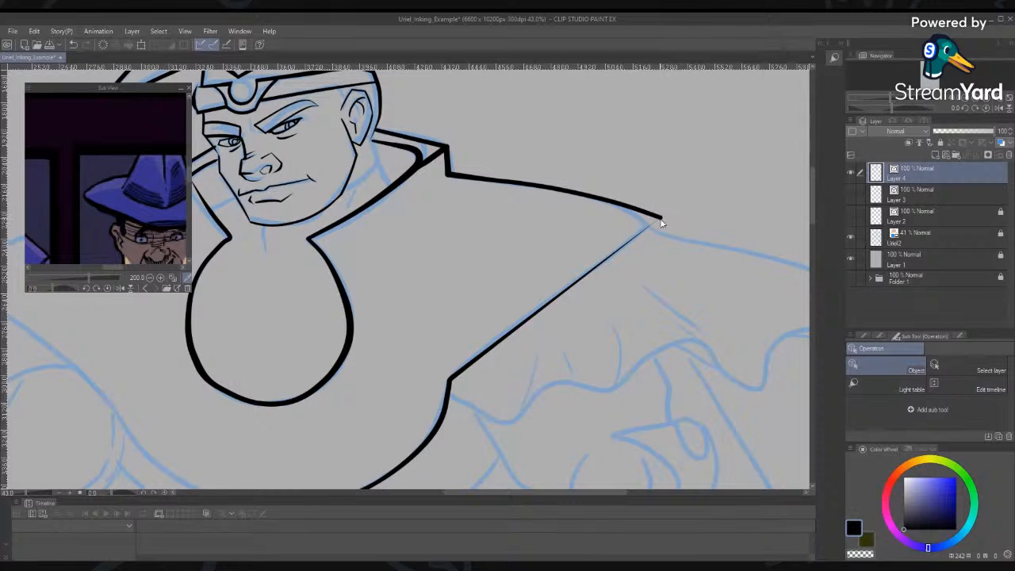
left_click(653, 227)
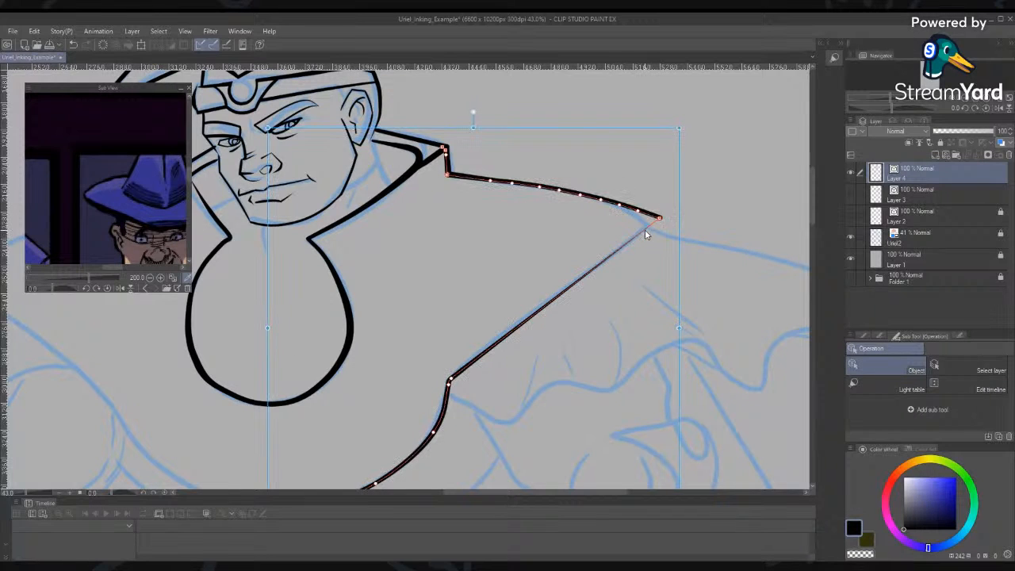
left_click(650, 230)
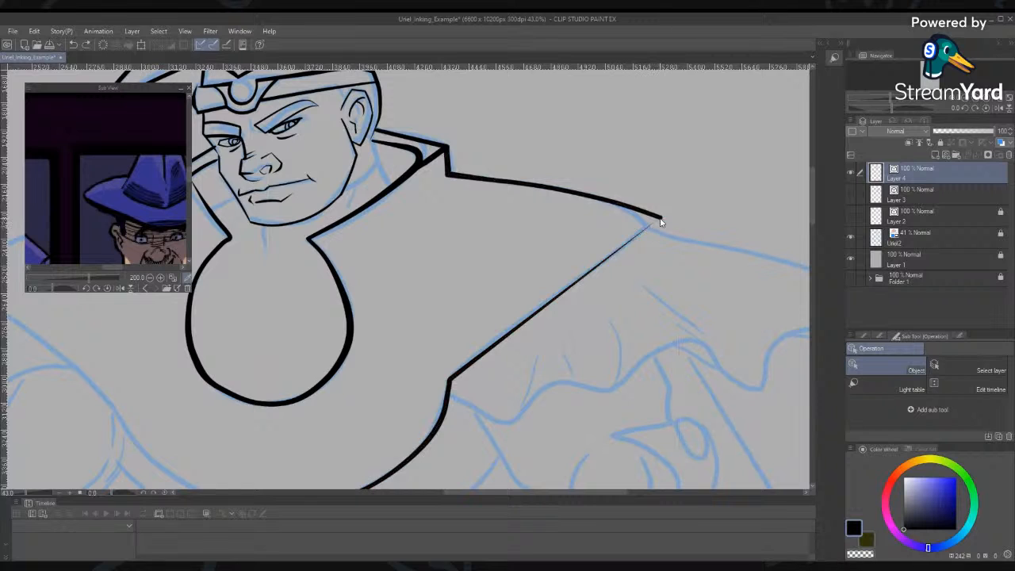
Try pulling the joined outline's control point at the shoulder tip upward, and revert the move
left_click(659, 220)
left_click_drag(661, 219, 662, 192)
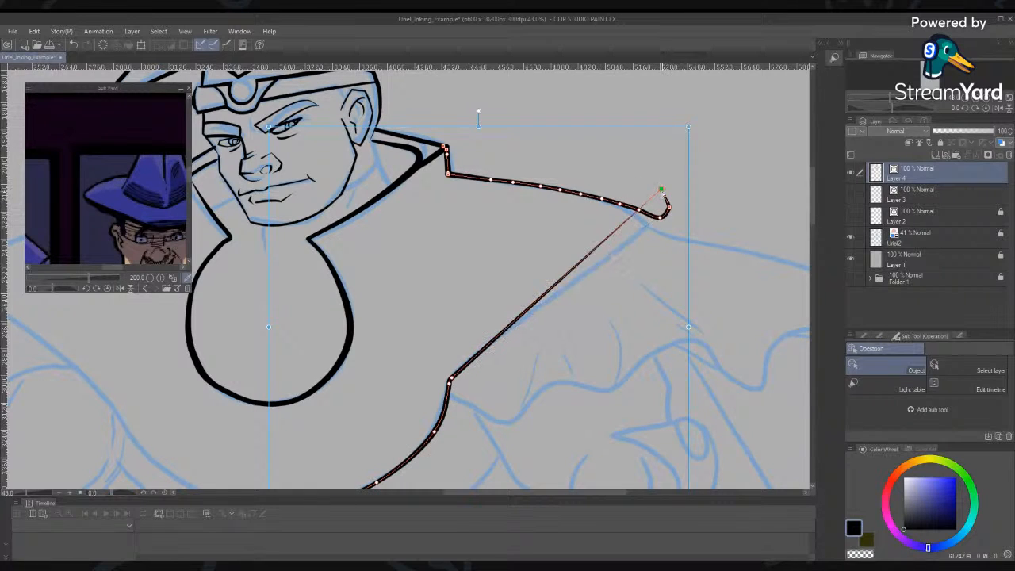
left_click(667, 210)
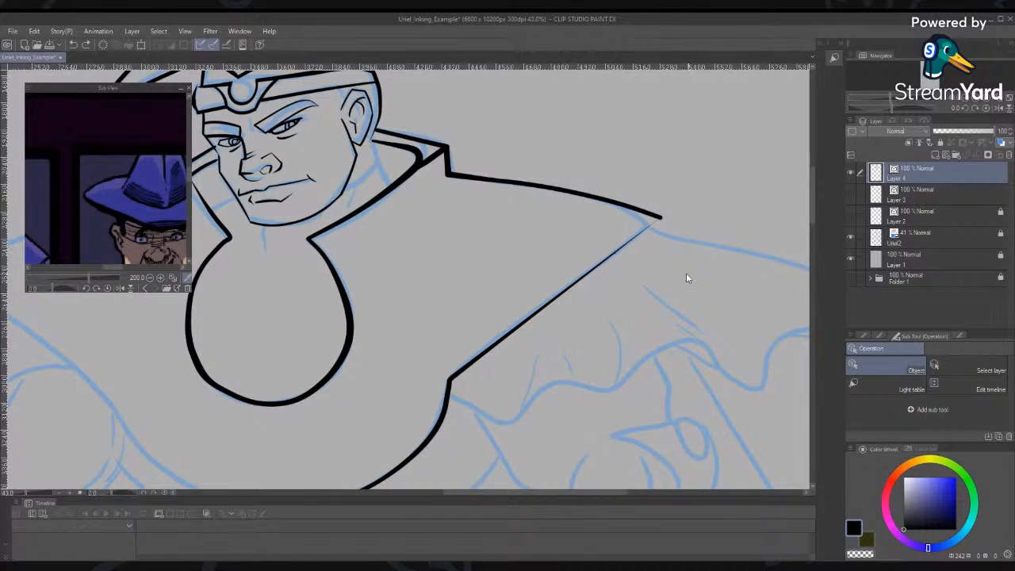
Simplify the joined shoulder line and diagonal cape edge with Simplify vector line, undoing the extra stroke over the collar corner
left_click(861, 334)
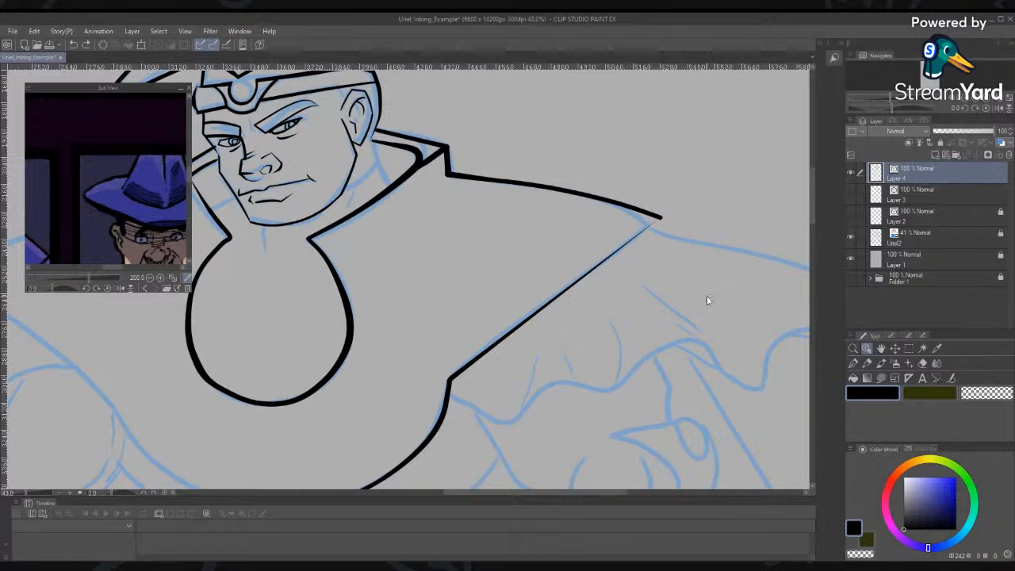
key("y")
left_click(909, 336)
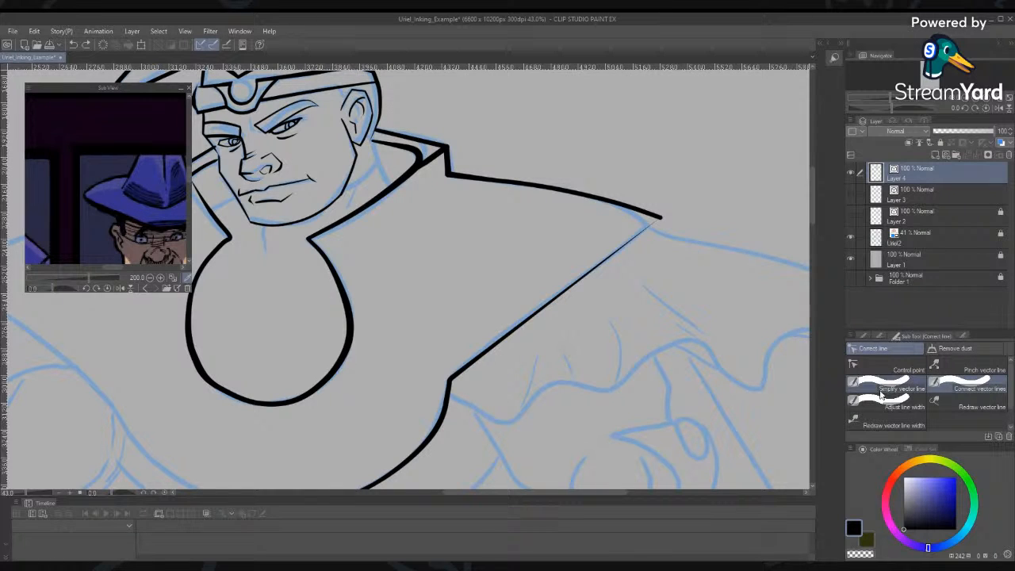
left_click(898, 388)
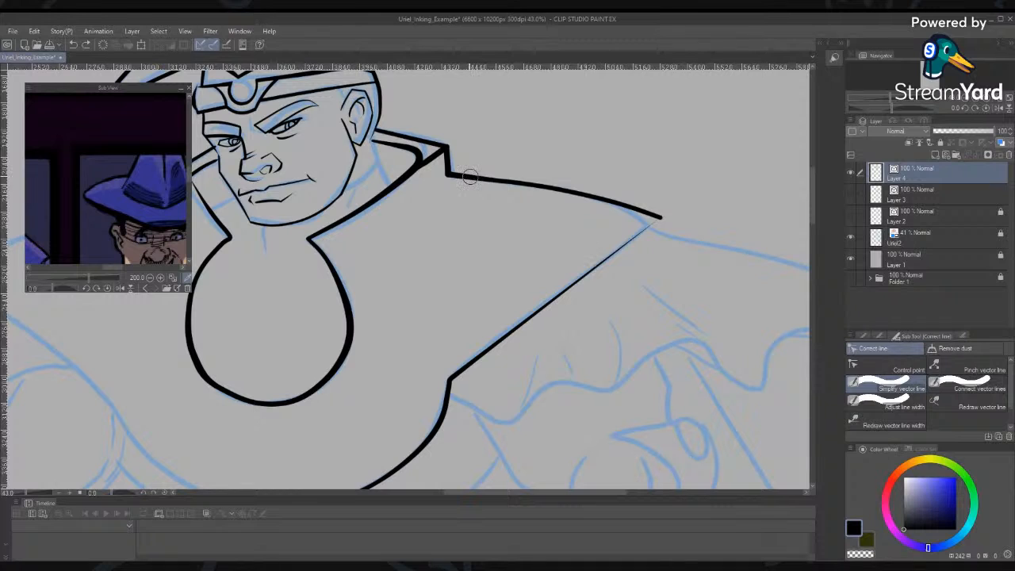
mouse_move(461, 175)
left_mouse_down()
mouse_move(618, 198)
mouse_move(677, 227)
mouse_move(652, 226)
mouse_move(523, 328)
left_mouse_up()
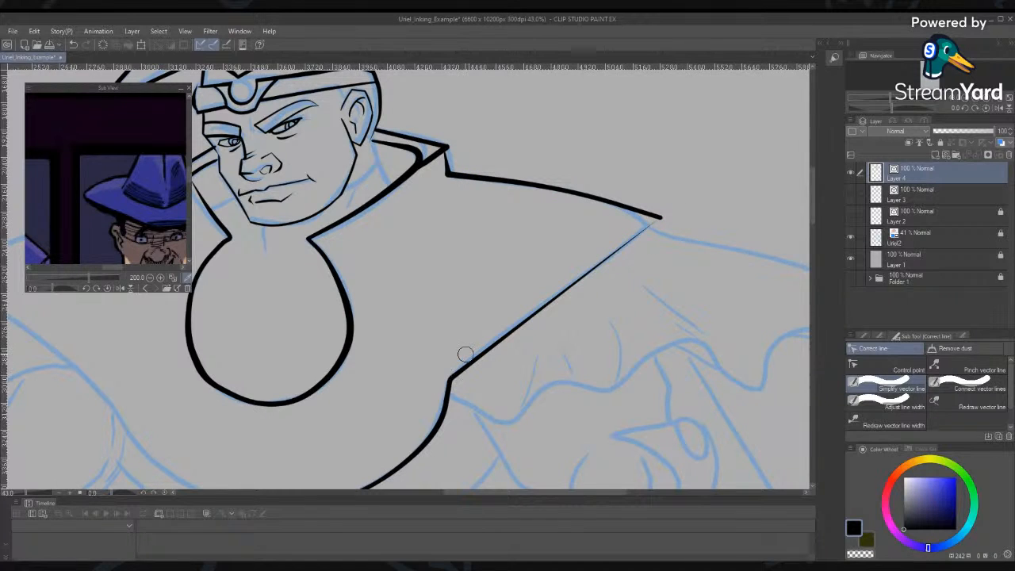
left_click_drag(446, 147, 449, 166)
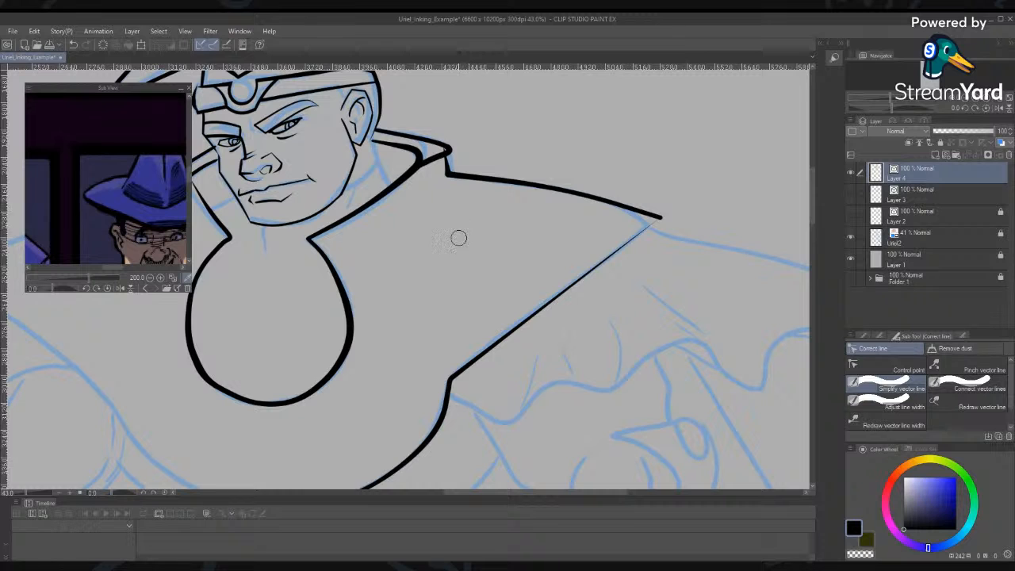
key("ctrl+z")
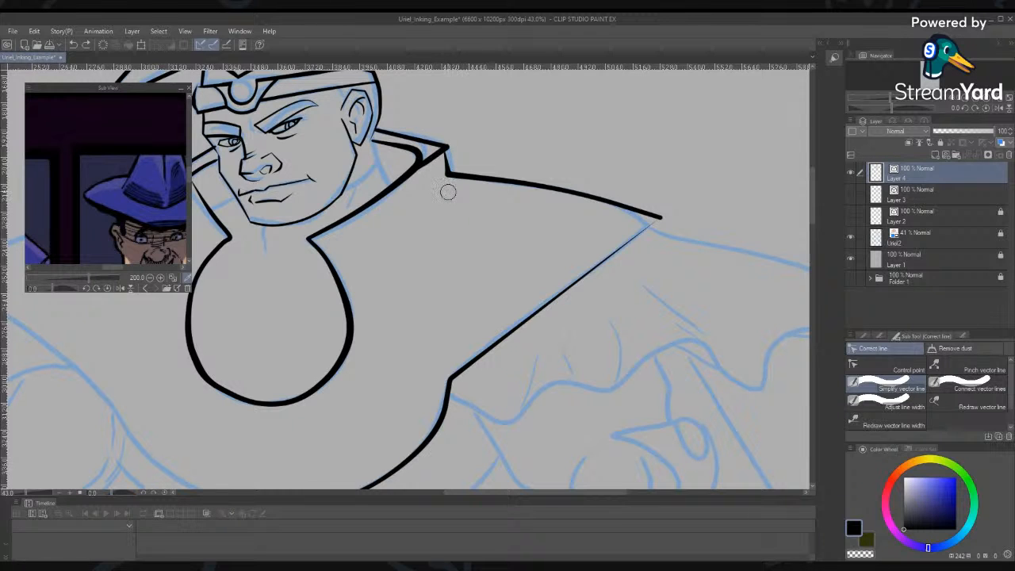
Move the shoulder tip's outer control point back onto the sketched tip and delete the extra control point just below it
mouse_move(503, 390)
left_mouse_down()
mouse_move(611, 233)
mouse_move(526, 340)
mouse_move(497, 356)
left_mouse_up()
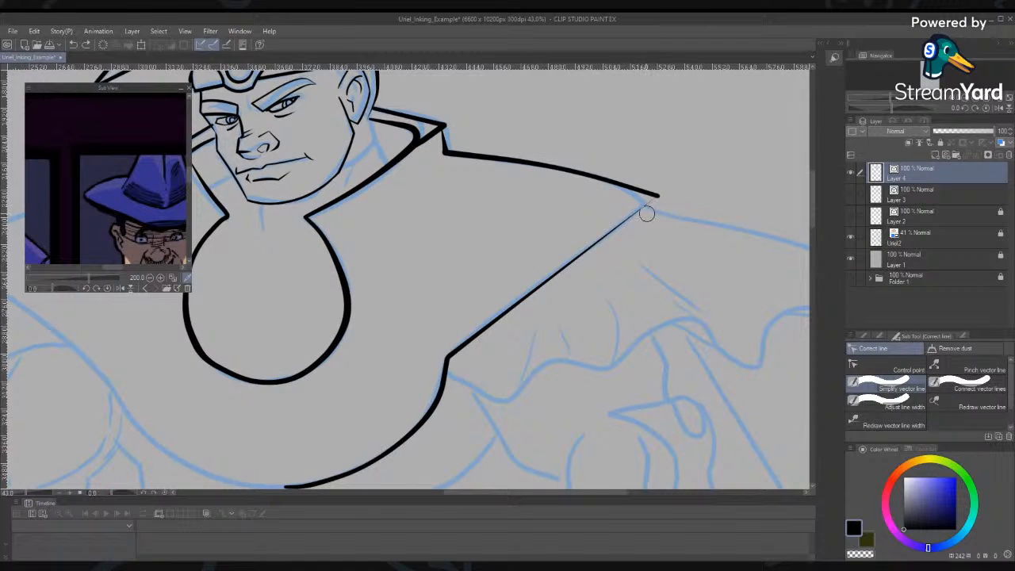
key("o")
left_click(644, 203)
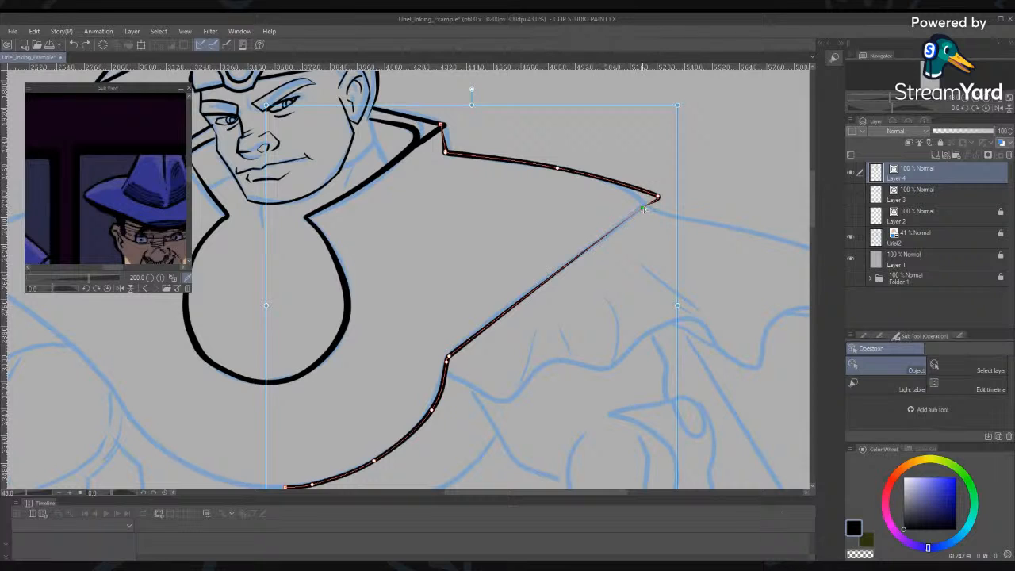
left_click_drag(644, 202, 641, 203)
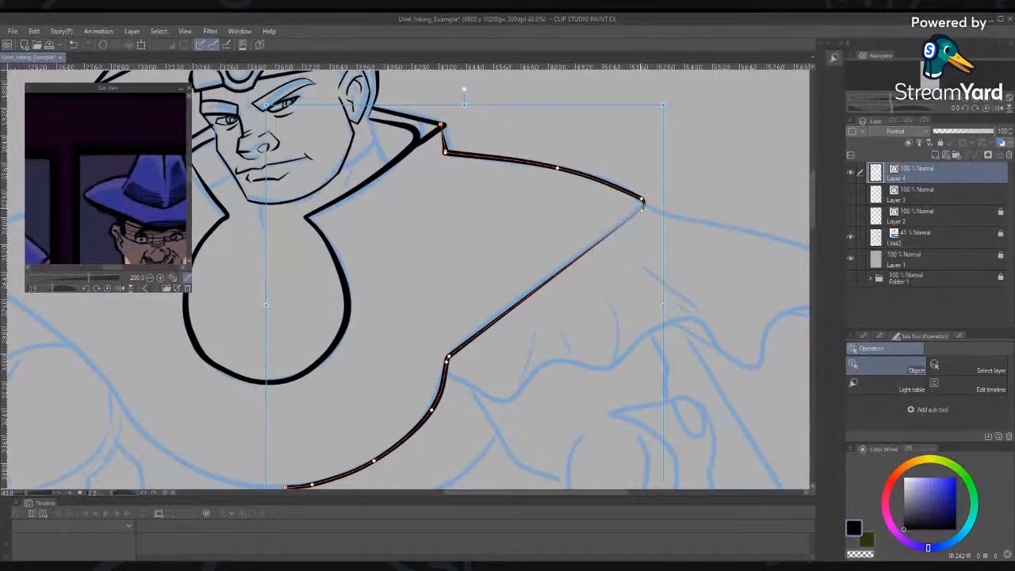
right_click(643, 211)
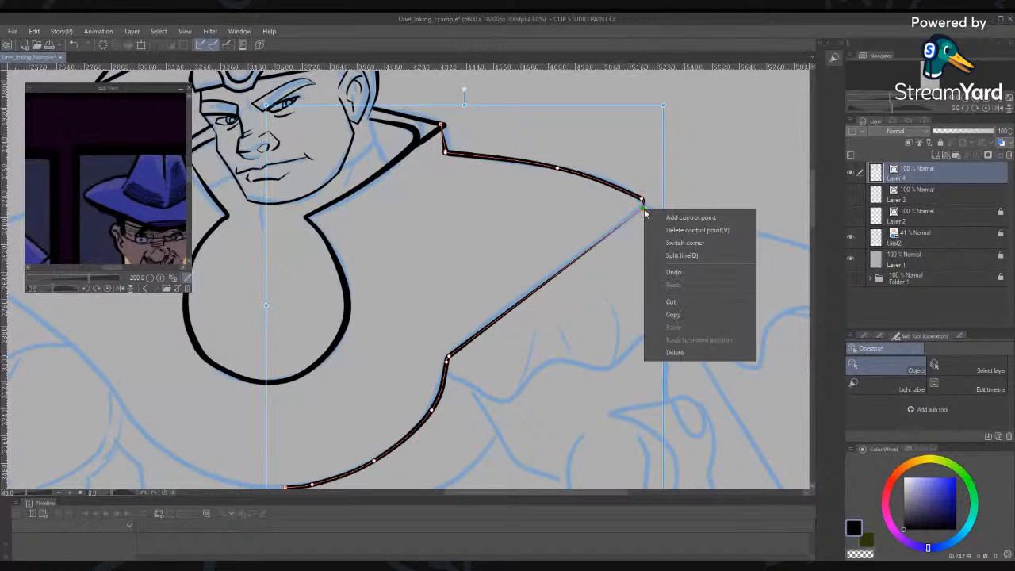
left_click(687, 230)
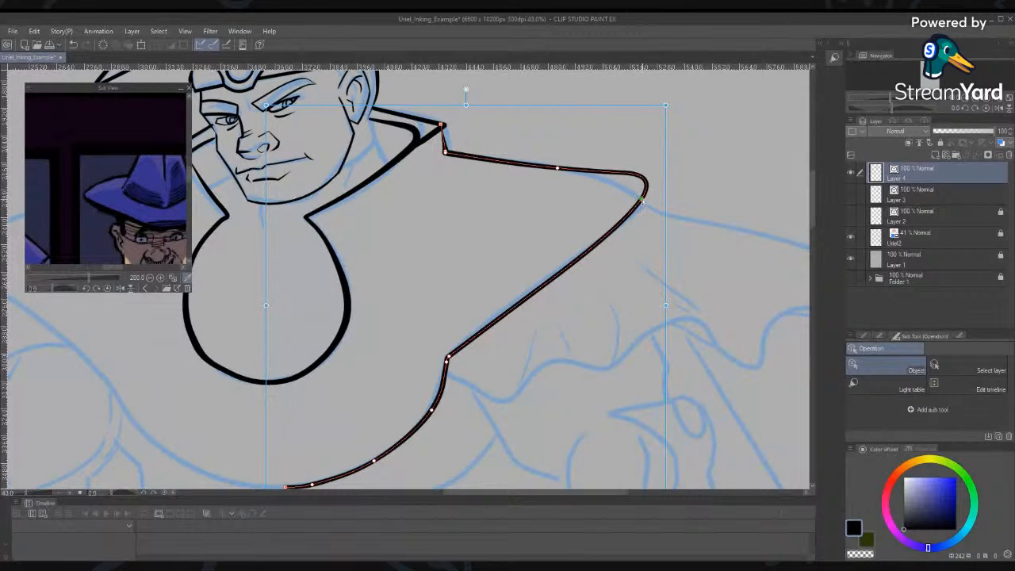
Switch the remaining control point at the rounded shoulder tip to a sharp corner
left_click(714, 168)
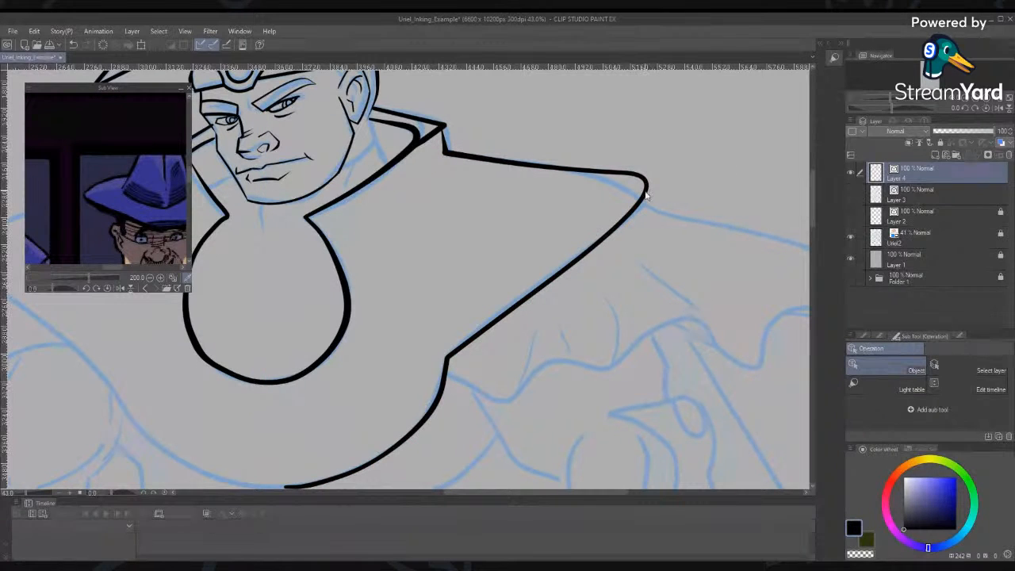
left_click(647, 191)
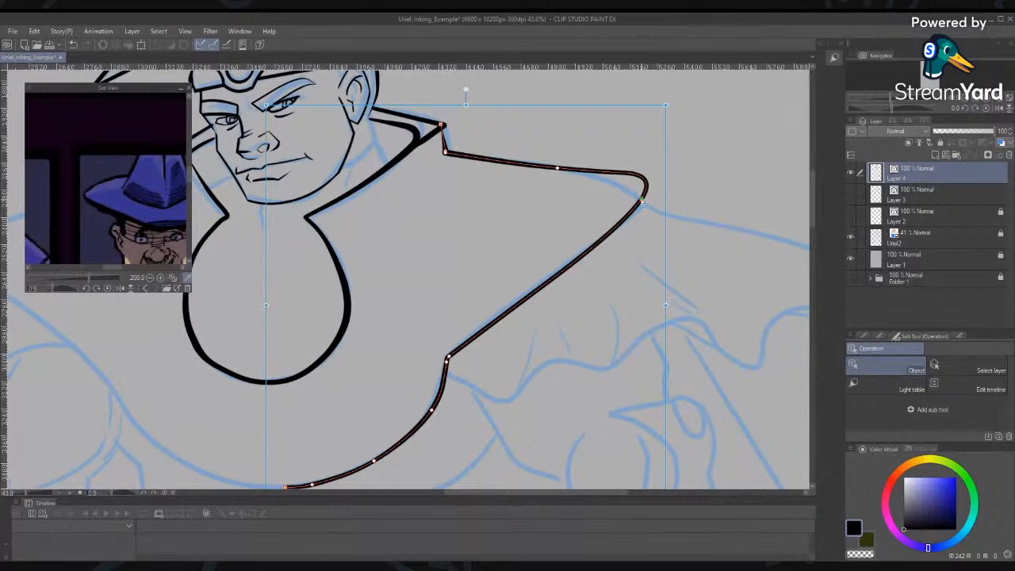
right_click(642, 203)
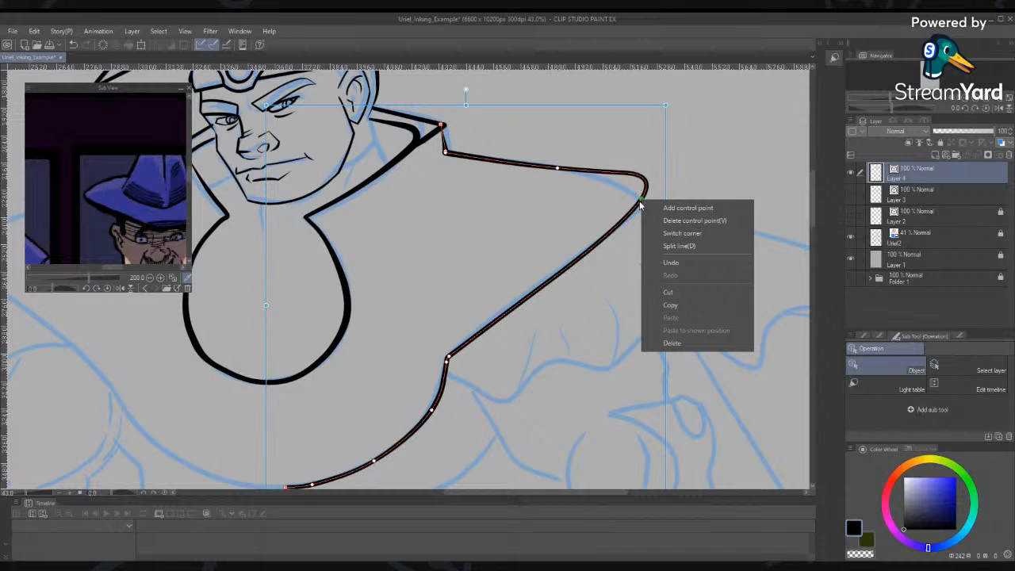
left_click(671, 235)
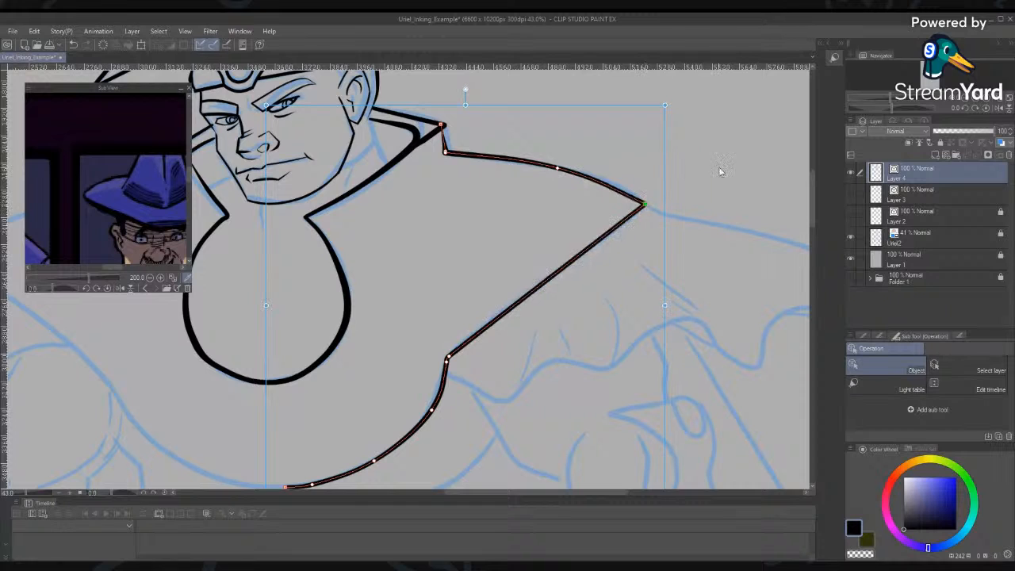
Slide the shoulder line's middle control point back toward the collar, undoing the accidental shift of the whole outline
left_click_drag(558, 169, 591, 180)
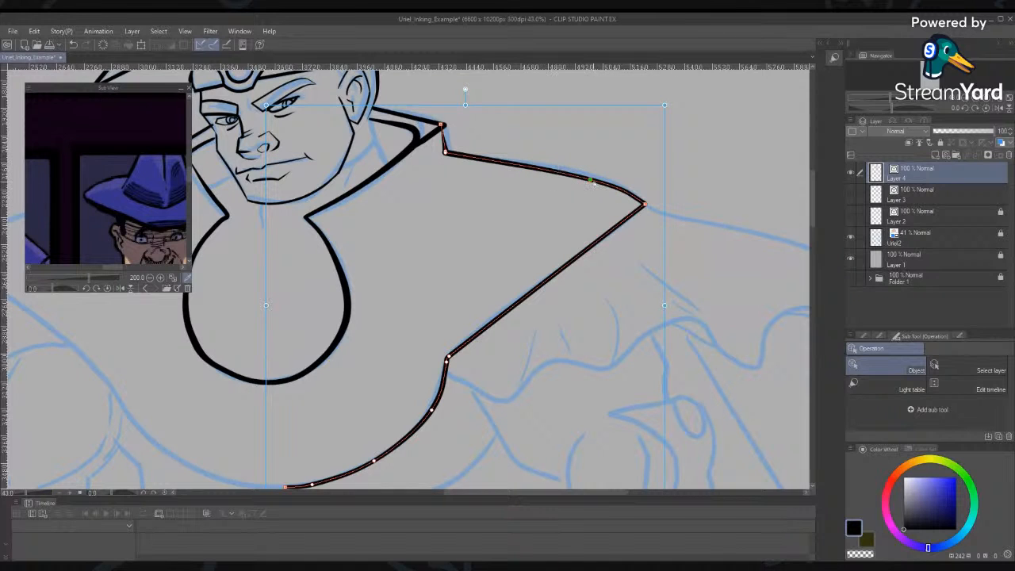
left_click_drag(591, 181, 567, 177)
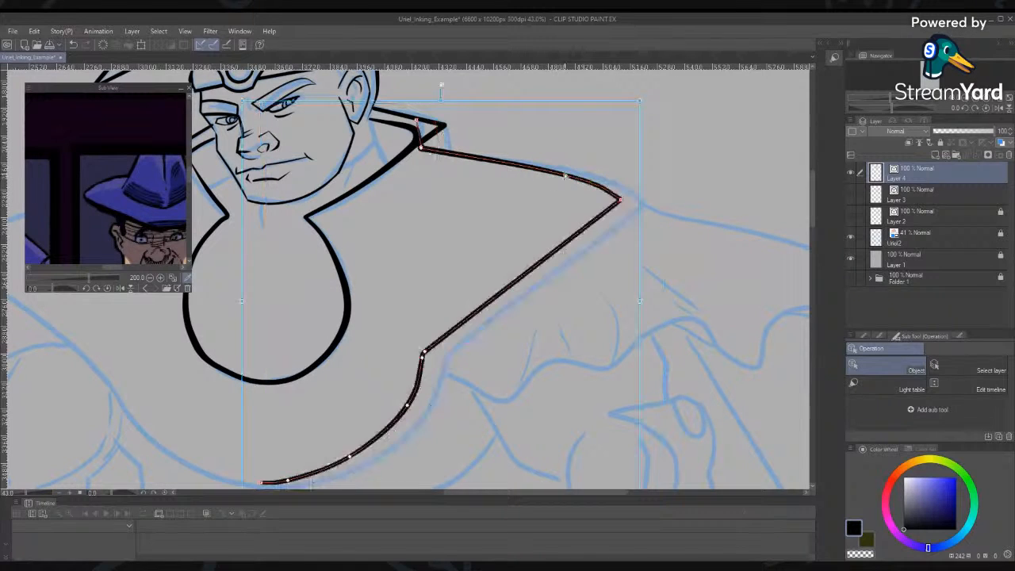
key("ctrl+z")
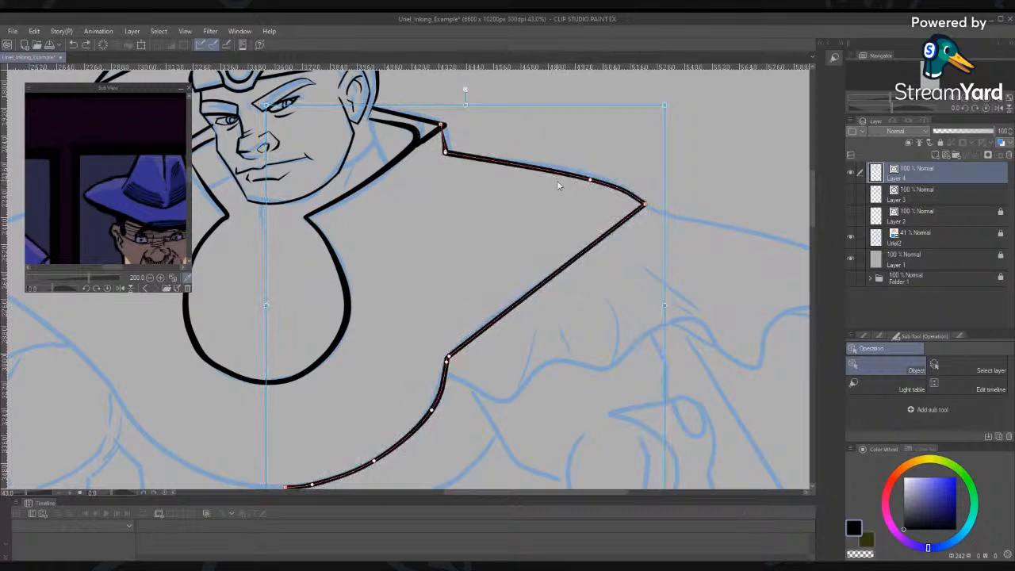
left_click_drag(559, 185, 548, 167)
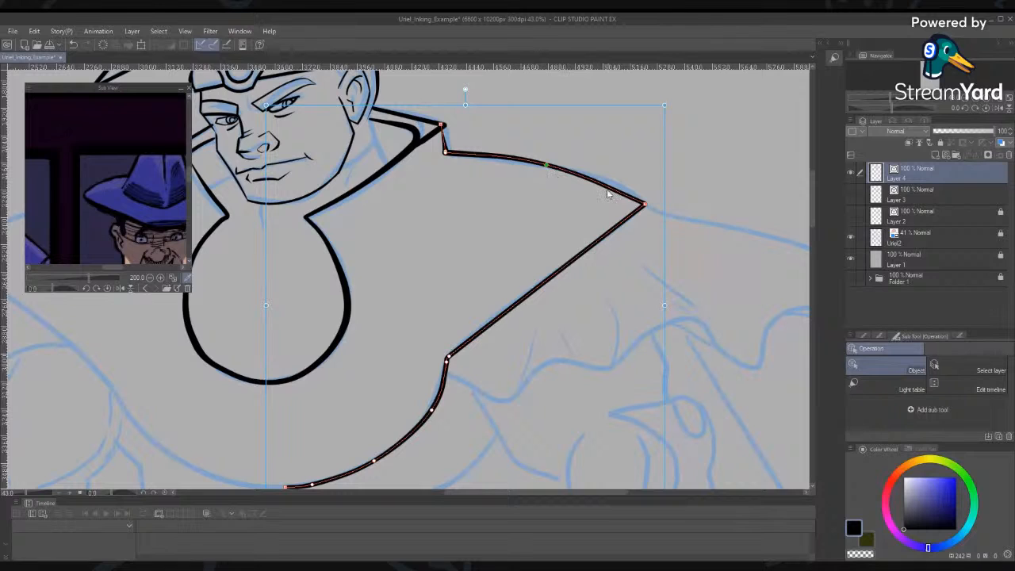
left_click_drag(546, 165, 517, 160)
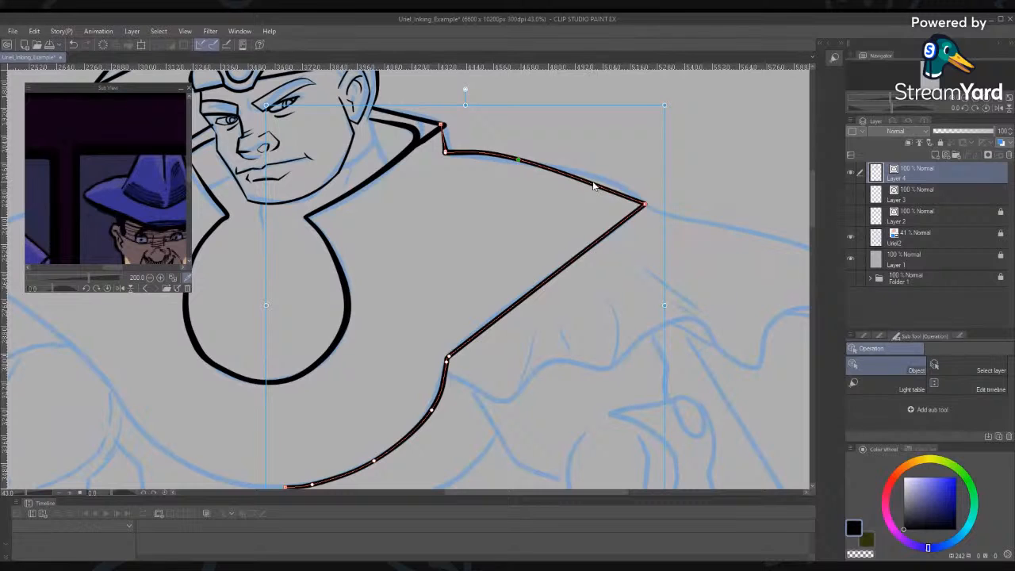
Add a control point on the shoulder line near the tip and raise it to match the sketch's curve
right_click(594, 186)
left_click(623, 191)
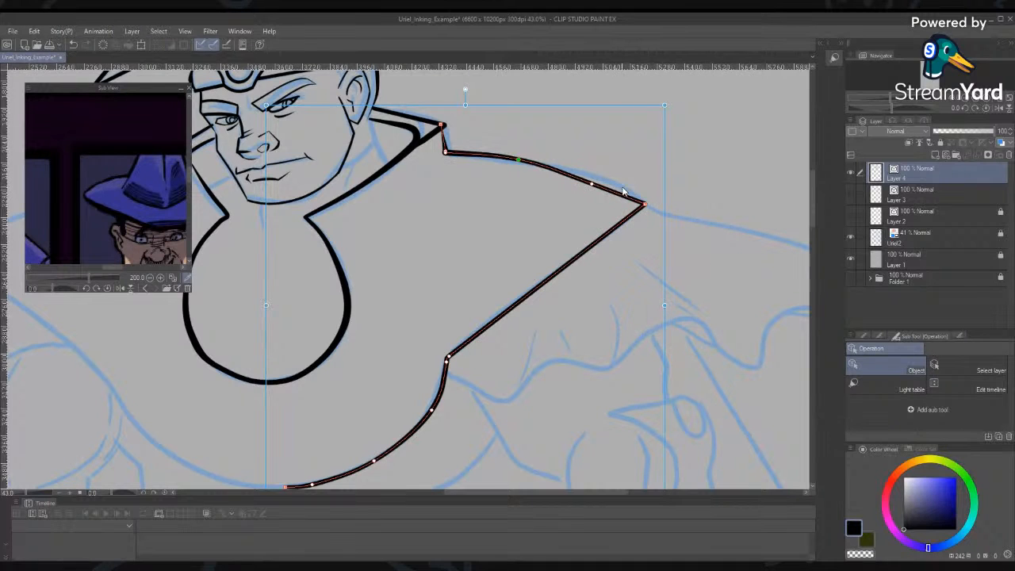
left_click_drag(597, 182, 595, 177)
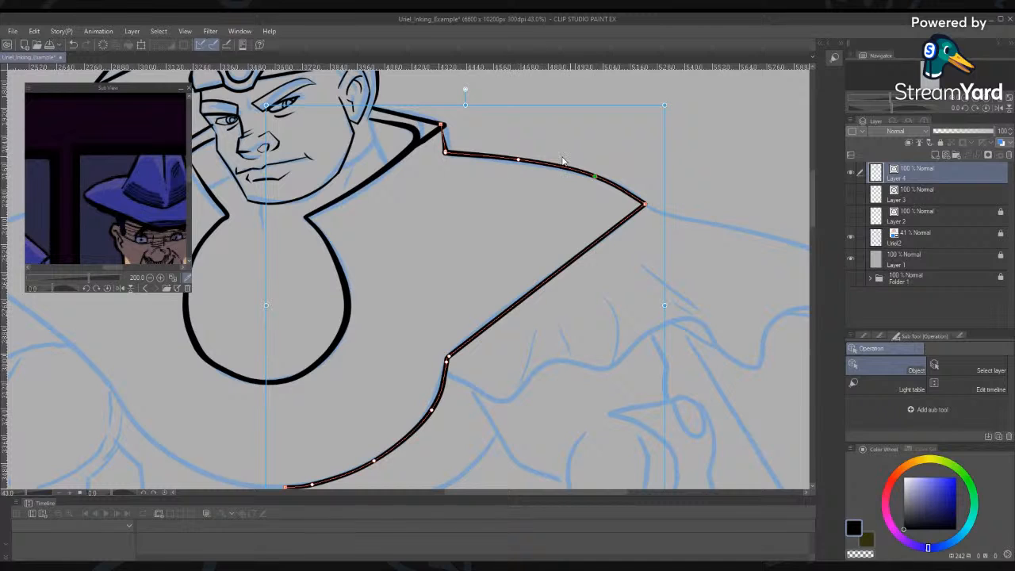
left_click(783, 158)
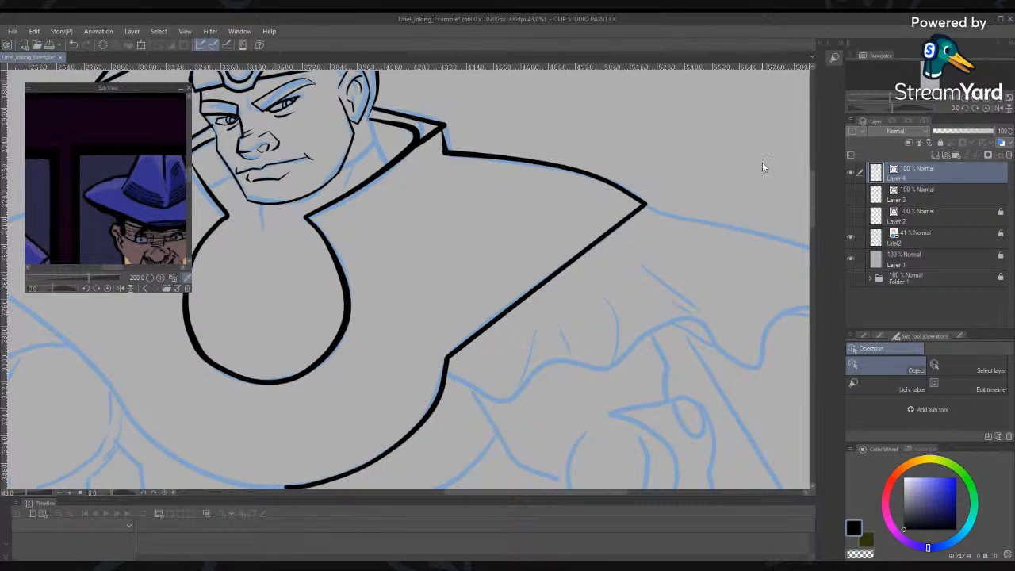
left_click(452, 153)
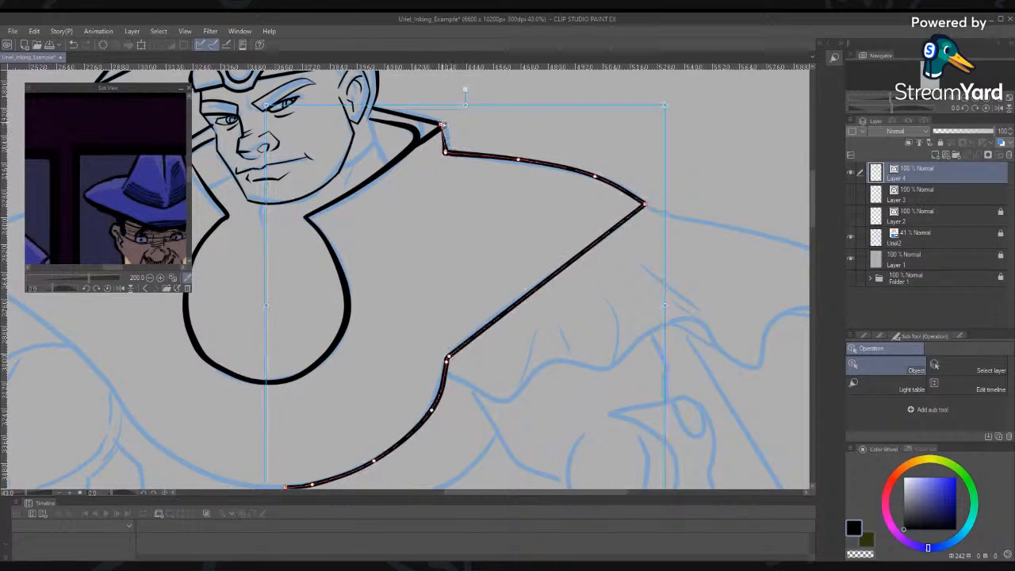
left_click(630, 365)
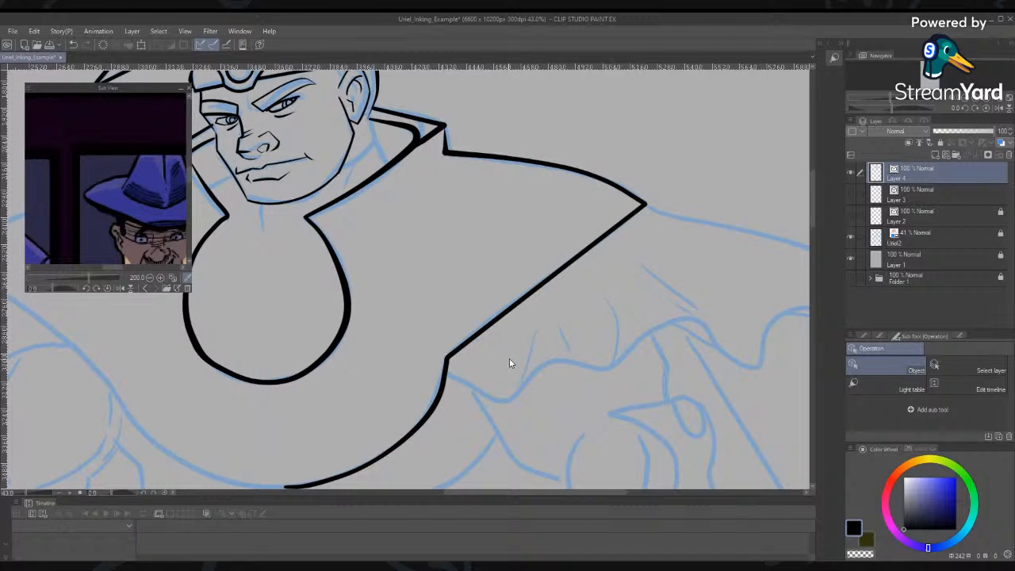
Make the upper control point at the cape's lower corner a sharp corner and delete the redundant point just below it
mouse_move(511, 357)
left_mouse_down()
mouse_move(560, 267)
mouse_move(555, 181)
left_mouse_up()
left_click(537, 198)
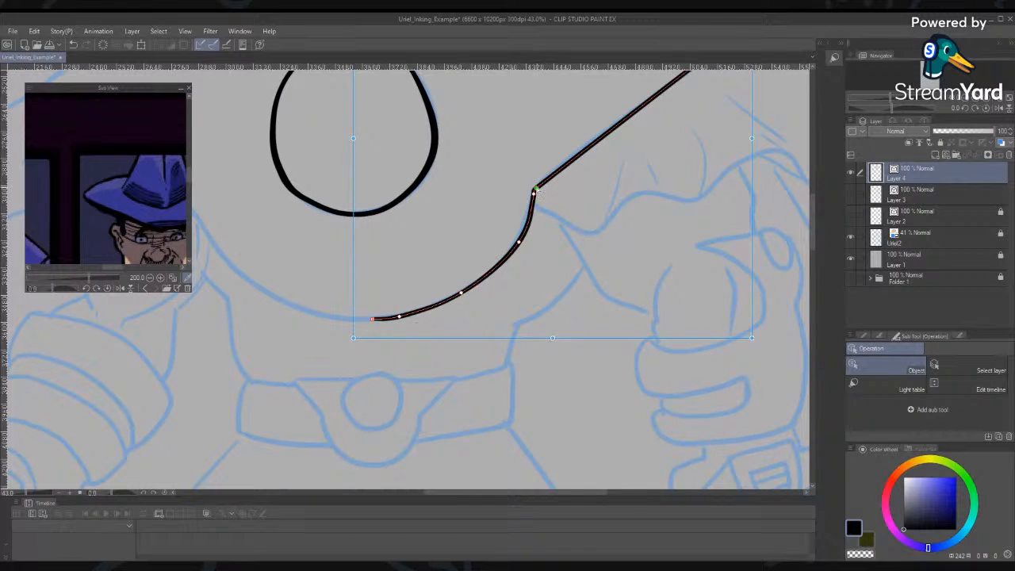
right_click(536, 191)
left_click(555, 219)
right_click(536, 193)
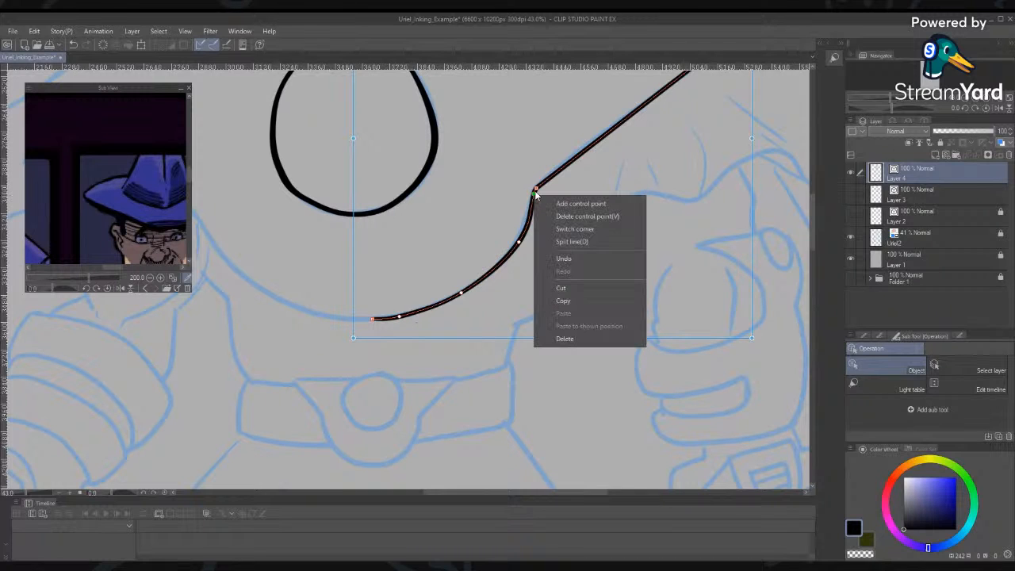
left_click(559, 216)
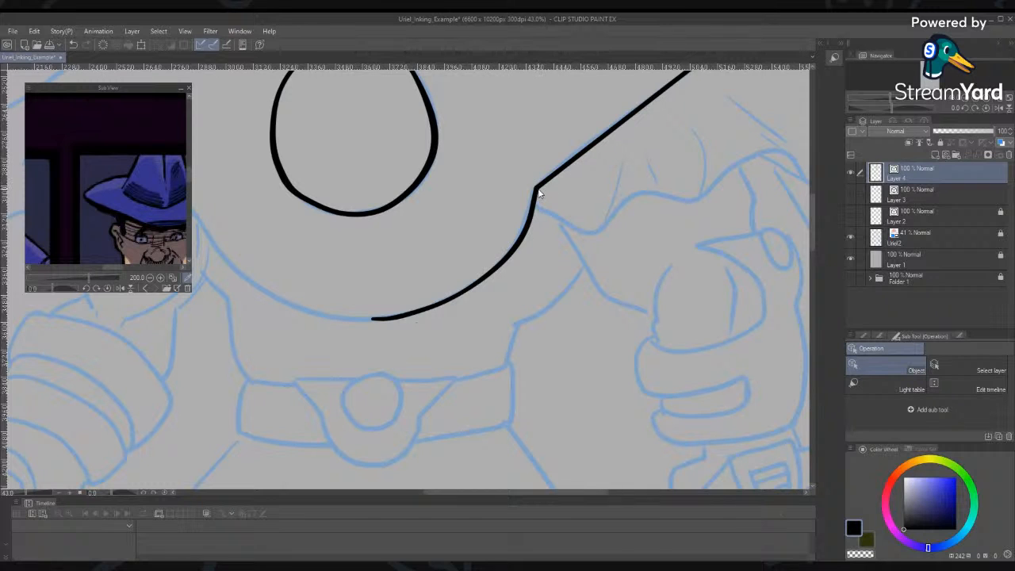
Delete the upper control point of the cape's lower curve and move the neighbouring point outward to follow the sketch
left_click(490, 276)
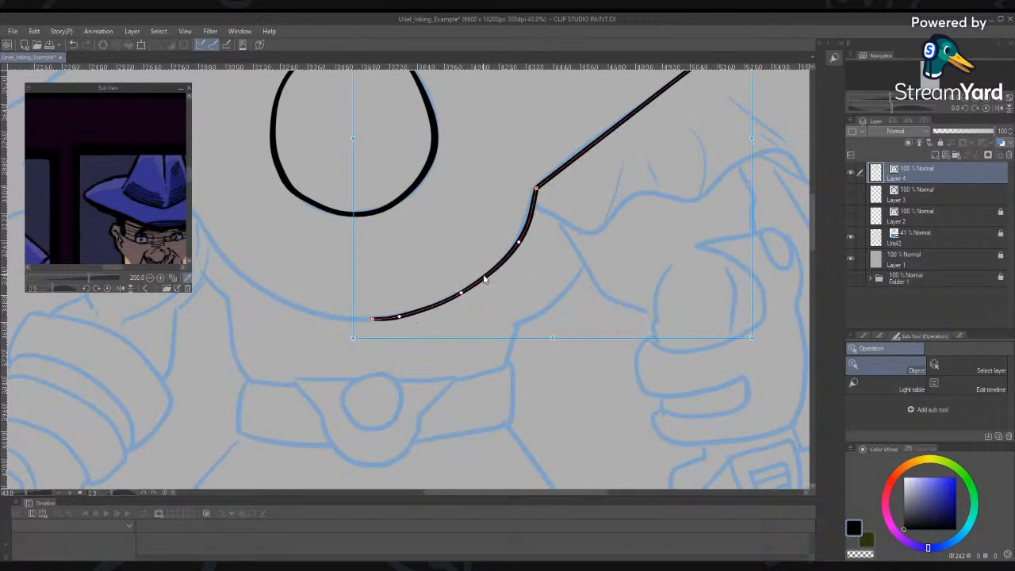
right_click(517, 242)
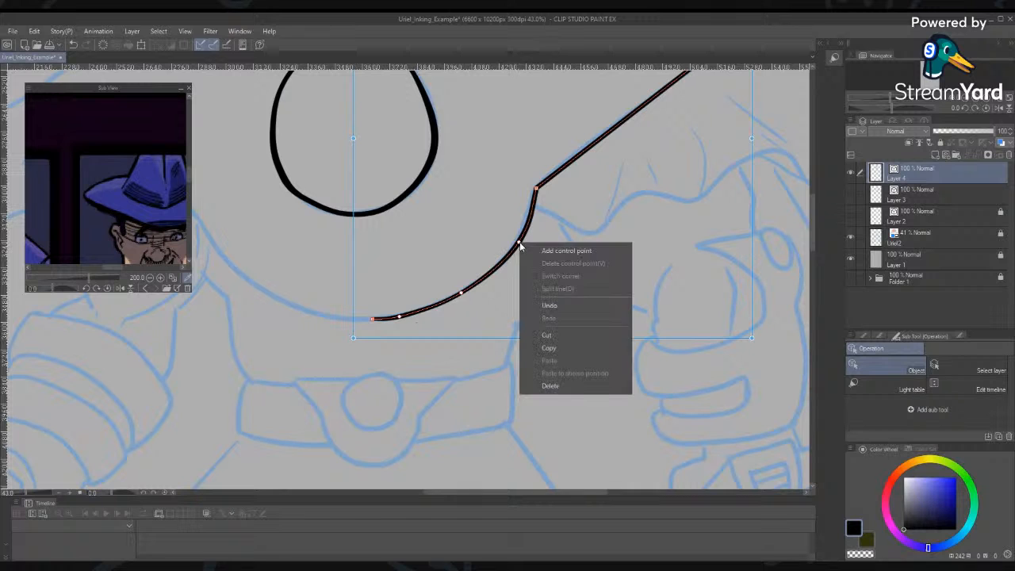
key("Escape")
right_click(520, 245)
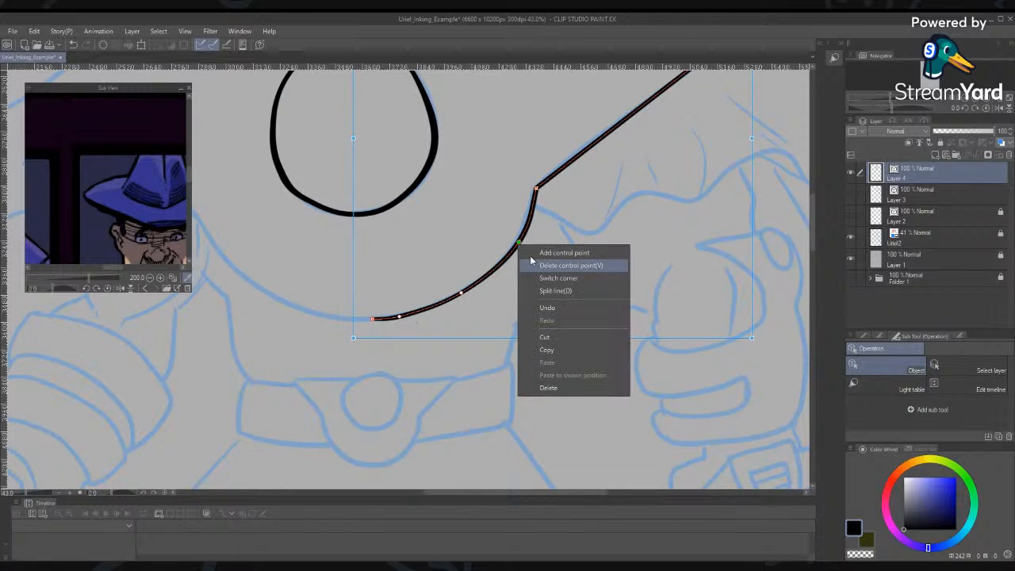
left_click(536, 264)
left_click(518, 270)
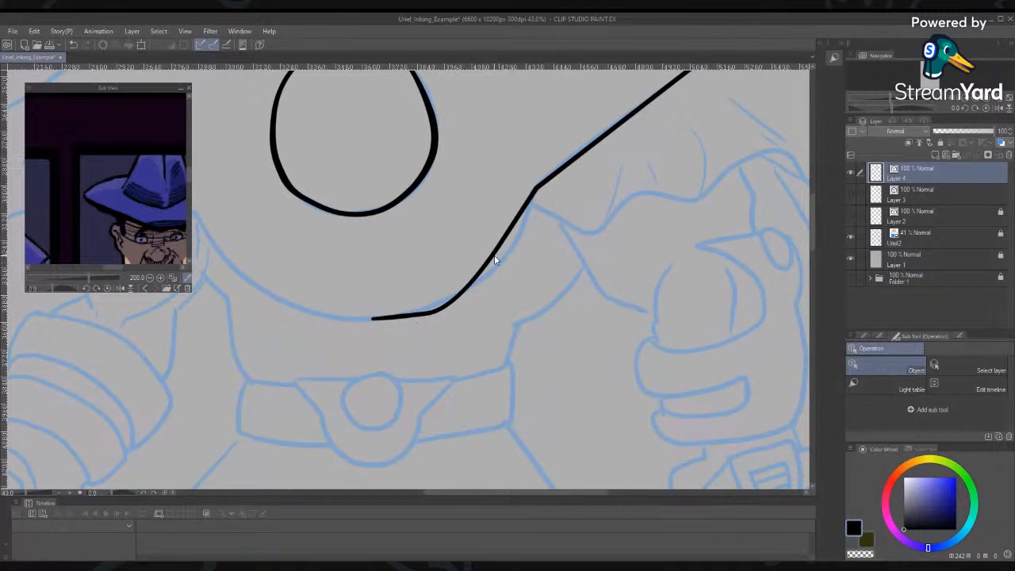
left_click(493, 256)
left_click_drag(465, 293, 498, 268)
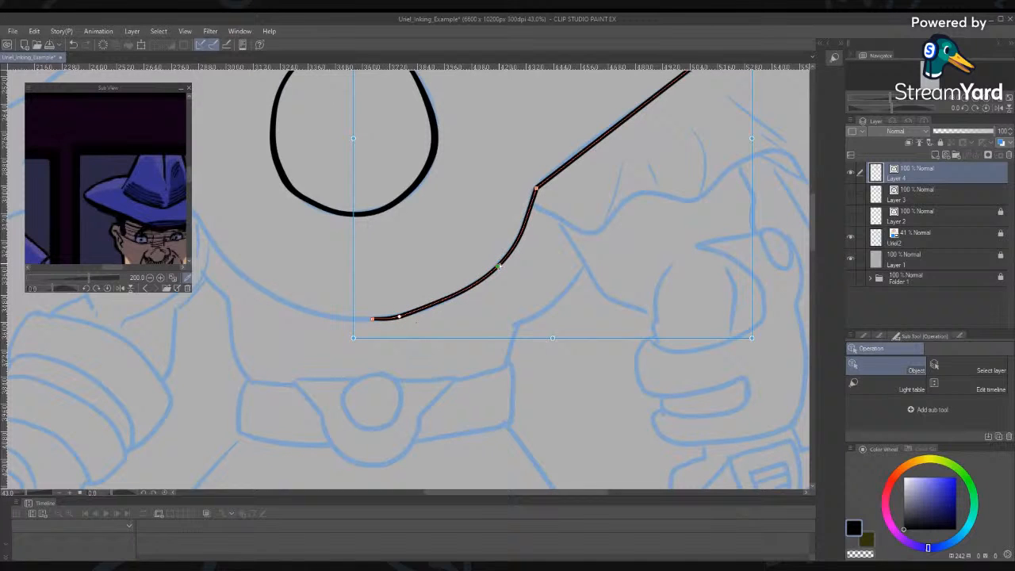
Try to delete the control point beside the lower curve's inner end and shift the middle point down to compensate
right_click(399, 317)
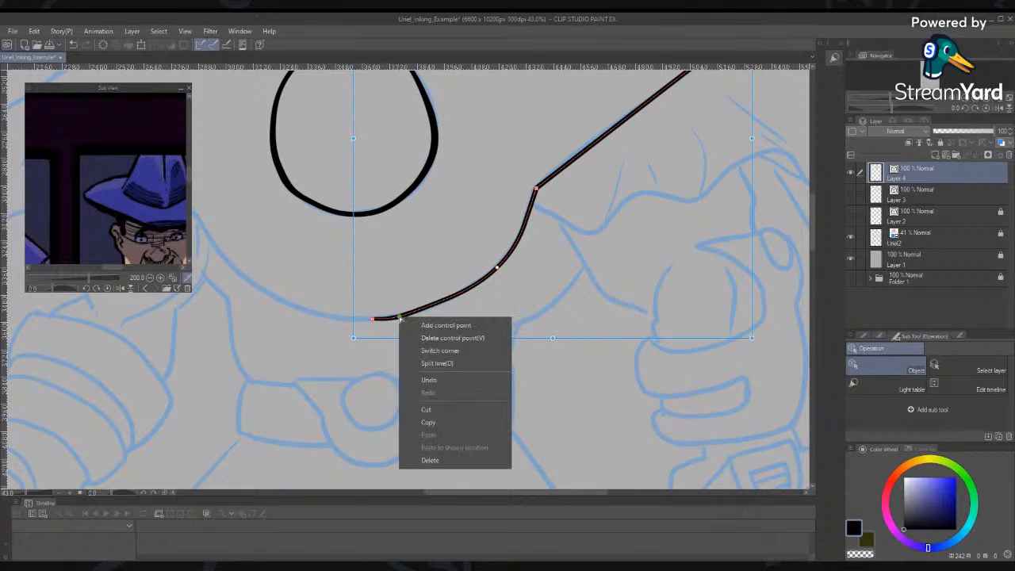
left_click(413, 331)
left_click(409, 311)
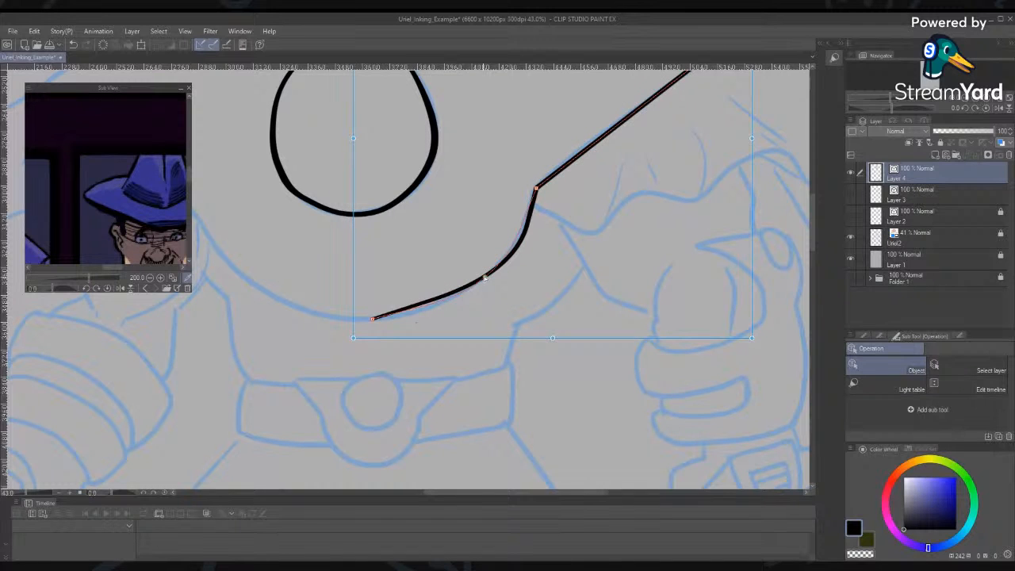
mouse_move(484, 276)
left_mouse_down()
mouse_move(476, 292)
mouse_move(482, 279)
left_mouse_up()
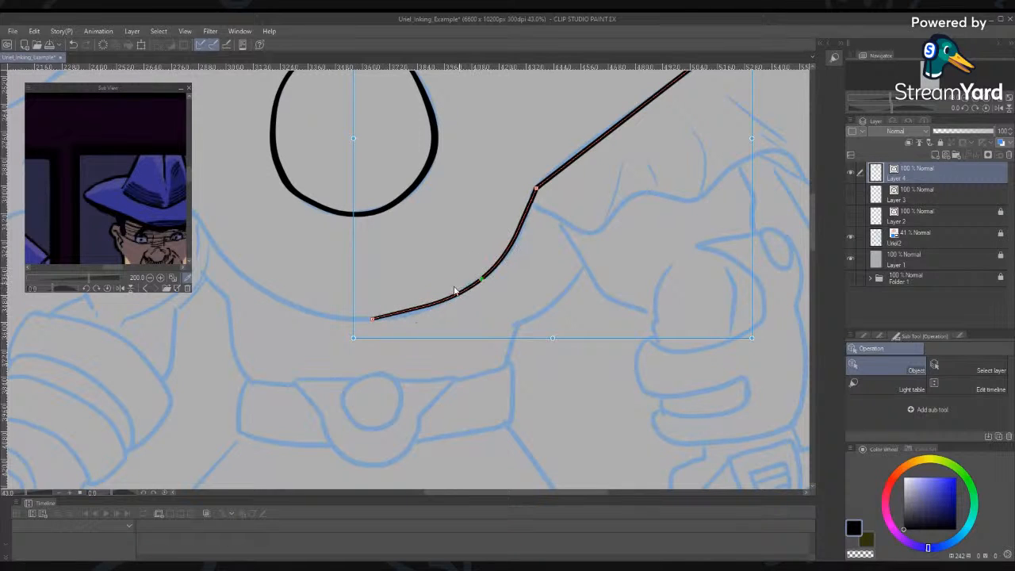
Try to shorten the cape's lower curve by moving its inner end back along the sketch and readjusting the middle point
left_click_drag(373, 318, 415, 312)
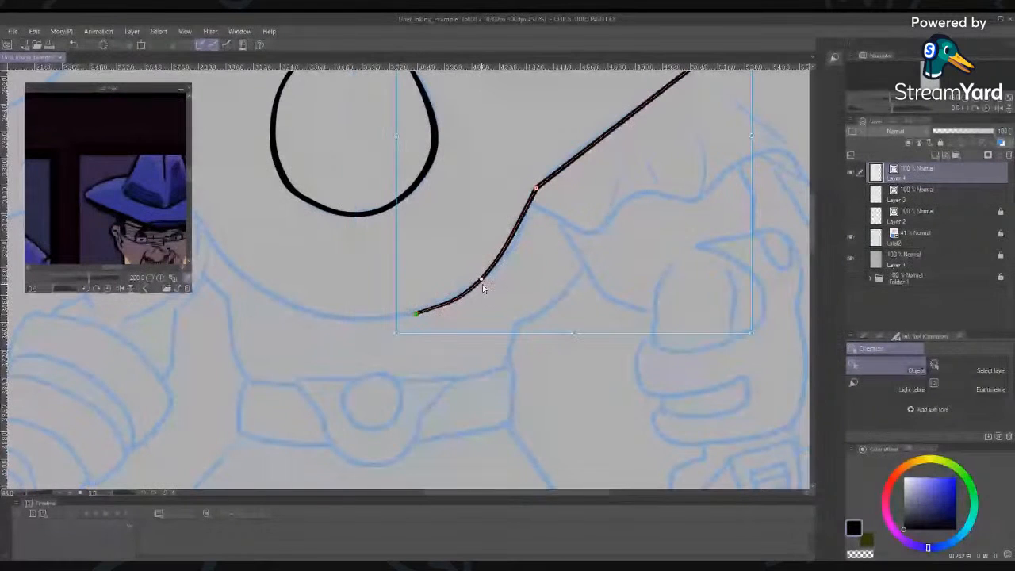
left_click_drag(480, 280, 497, 268)
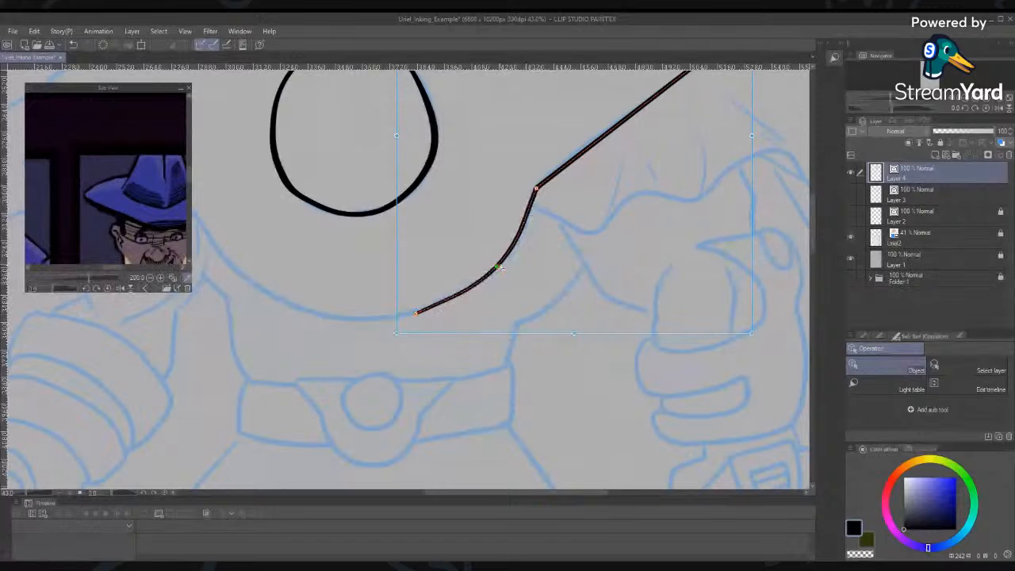
left_click_drag(415, 313, 415, 311)
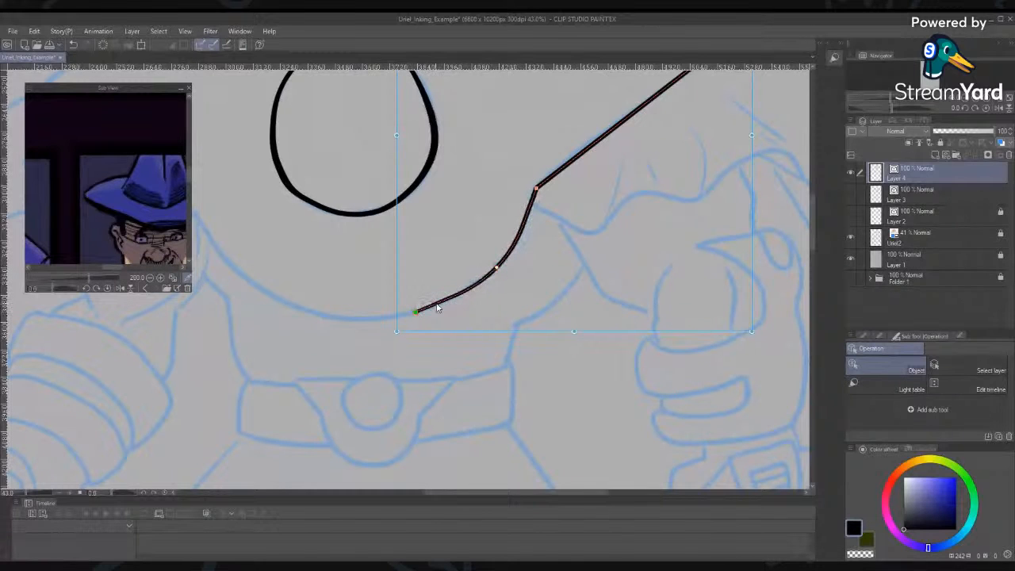
left_click(633, 417)
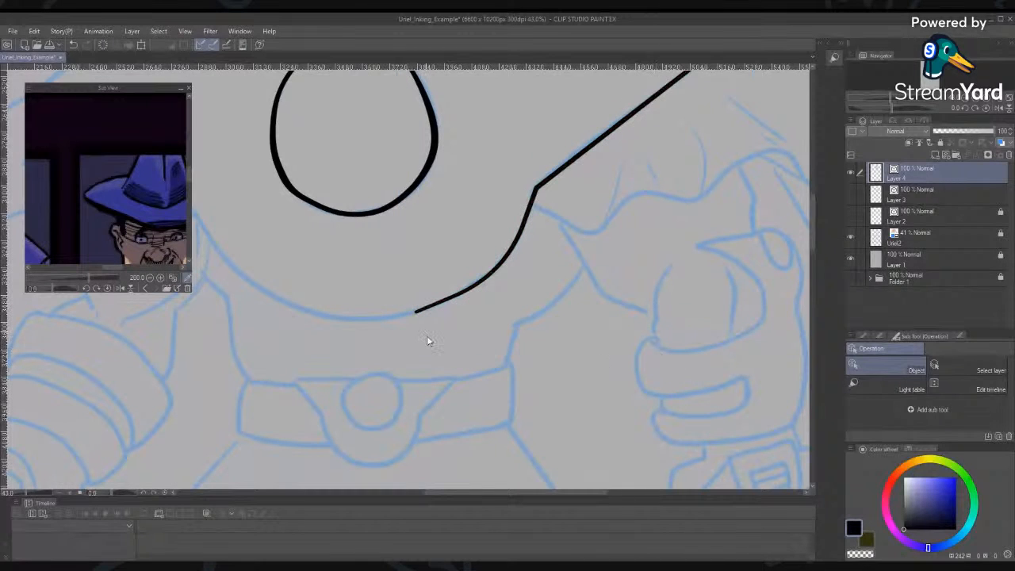
left_click(503, 256)
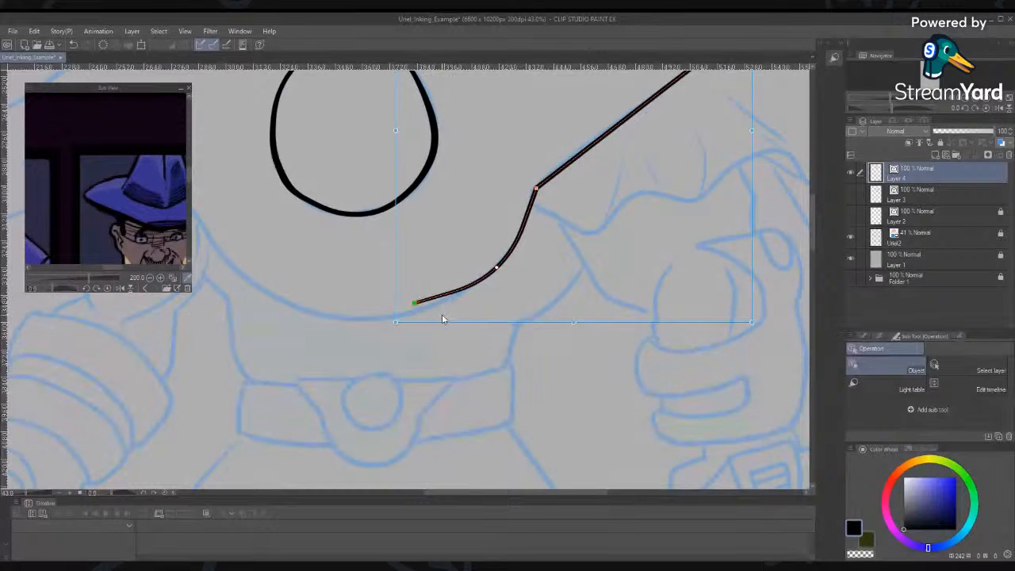
Move the control point beside the lower curve's inner end onto the sketch line and extend the end slightly further toward the left
mouse_move(444, 322)
left_mouse_down()
mouse_move(462, 290)
mouse_move(497, 268)
mouse_move(402, 319)
mouse_move(410, 312)
left_mouse_up()
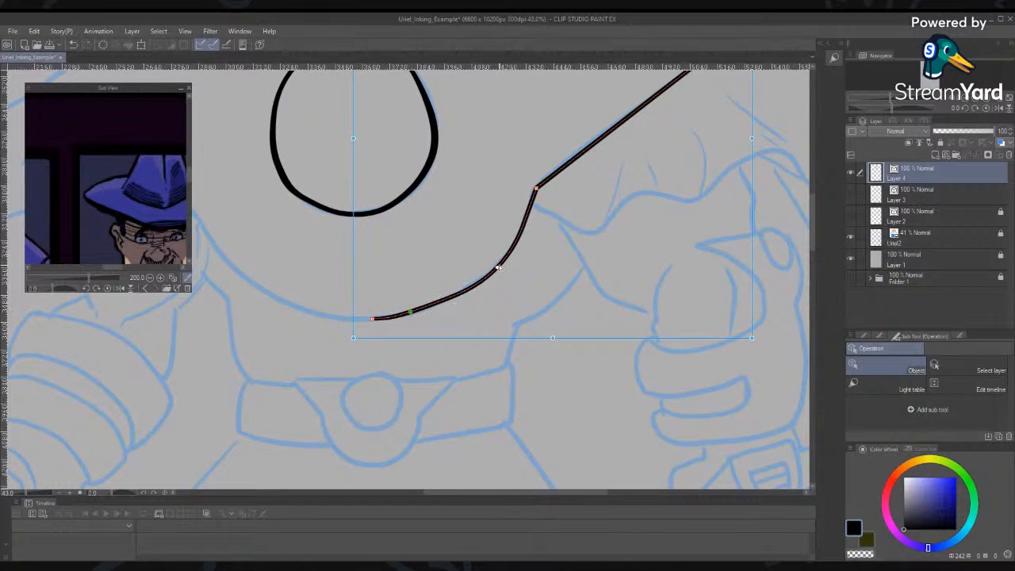
left_click_drag(373, 319, 368, 318)
left_click(410, 312)
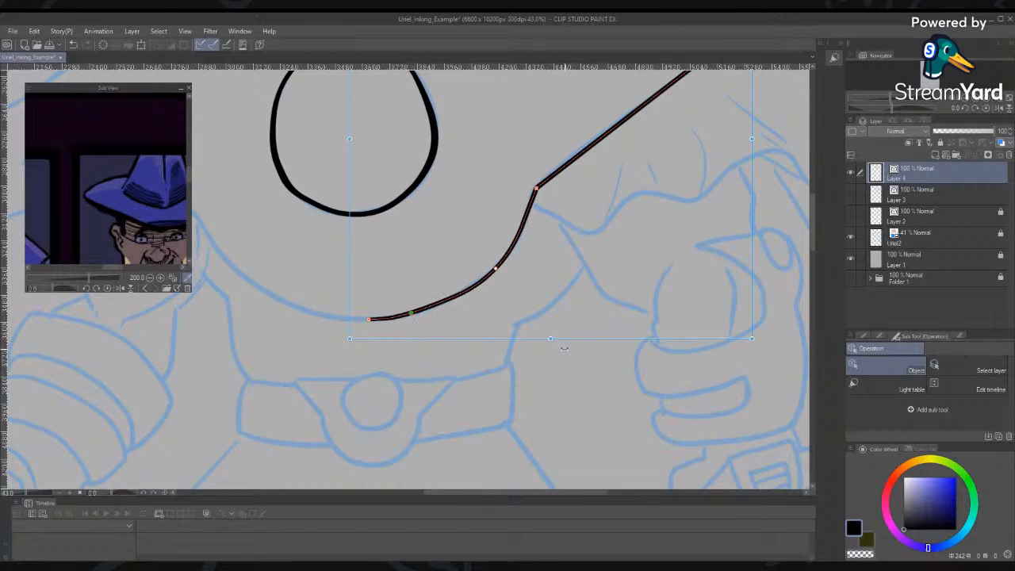
left_click(547, 365)
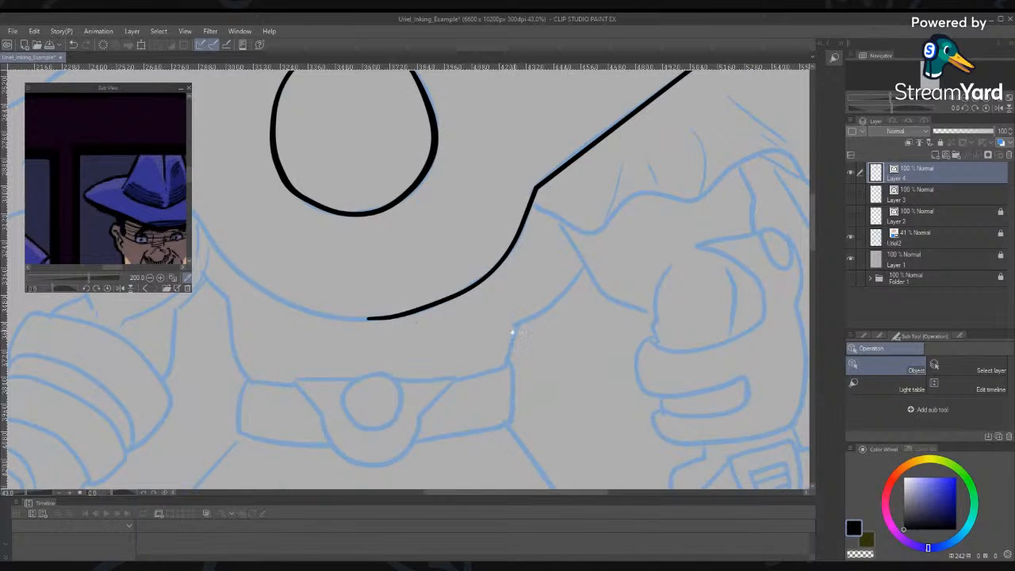
Ink the left shoulder, the shoulder tip, the left side edge and the lower curve with overshooting pen strokes along the blue sketch
mouse_move(513, 334)
left_mouse_down()
mouse_move(687, 430)
mouse_move(686, 419)
mouse_move(596, 359)
mouse_move(589, 325)
left_mouse_up()
left_click(882, 346)
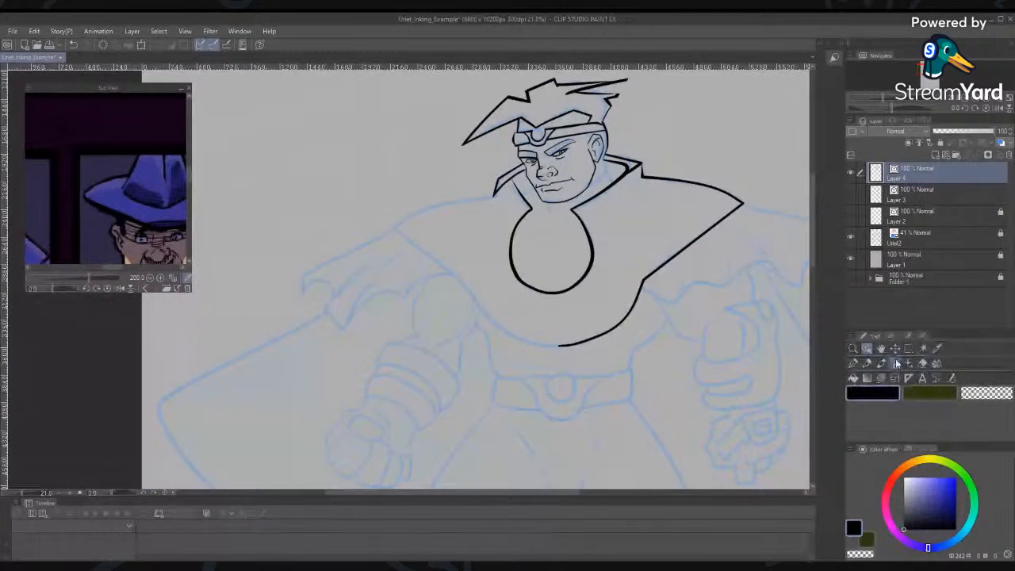
key("p")
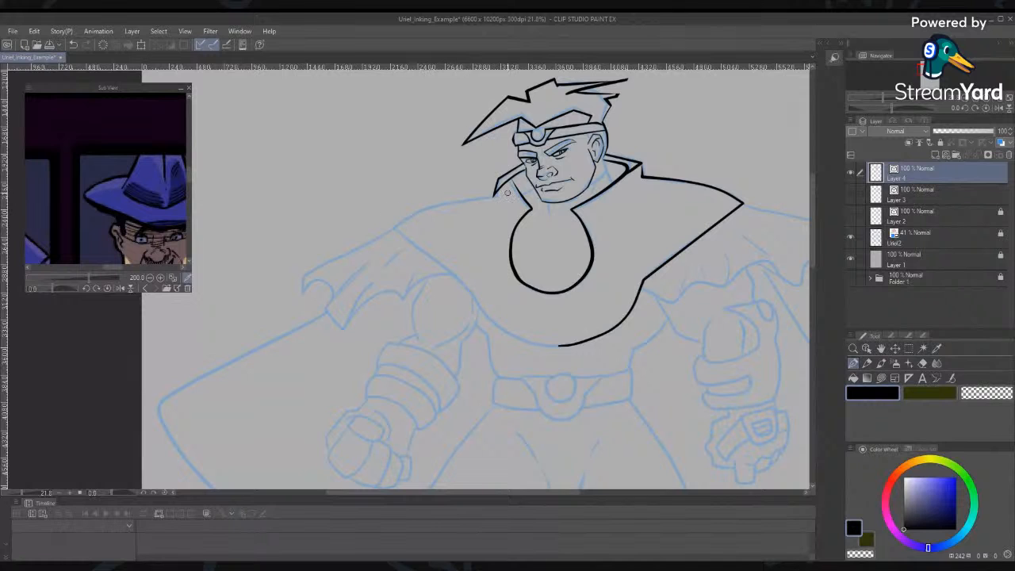
left_click_drag(507, 193, 311, 287)
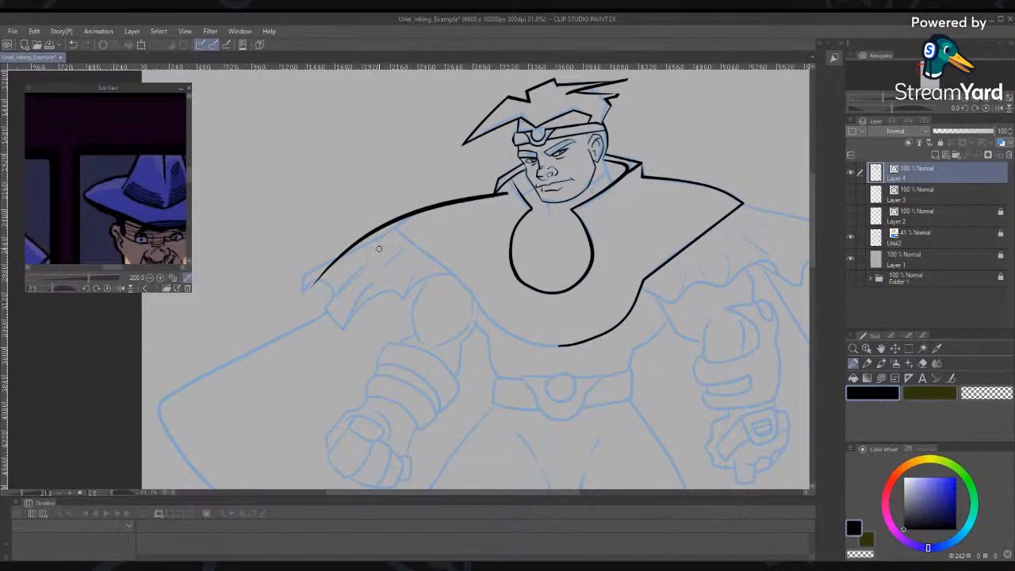
left_click_drag(379, 248, 474, 166)
left_click_drag(394, 229, 543, 363)
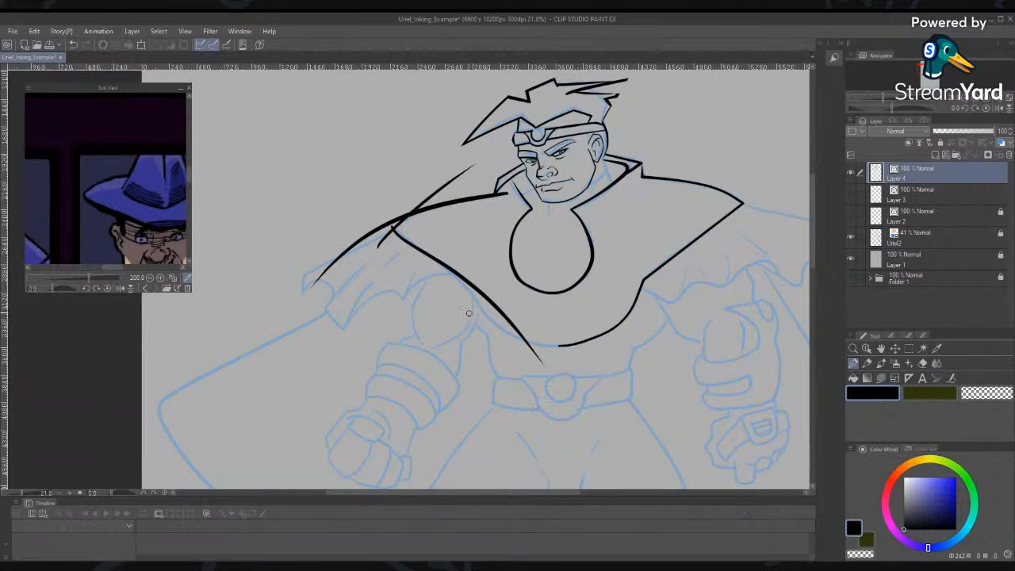
mouse_move(447, 264)
left_mouse_down()
mouse_move(483, 314)
mouse_move(660, 328)
left_mouse_up()
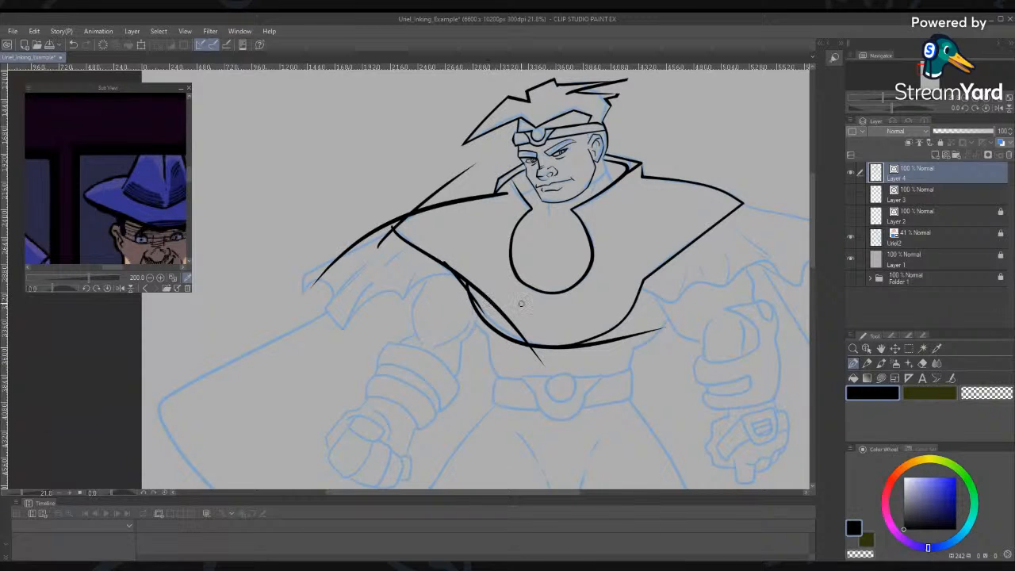
Erase the overshooting line ends at the left shoulder tip, the side edge and the lower curve
key("e")
mouse_move(441, 182)
left_mouse_down()
mouse_move(369, 193)
mouse_move(387, 226)
mouse_move(374, 226)
mouse_move(349, 284)
left_mouse_up()
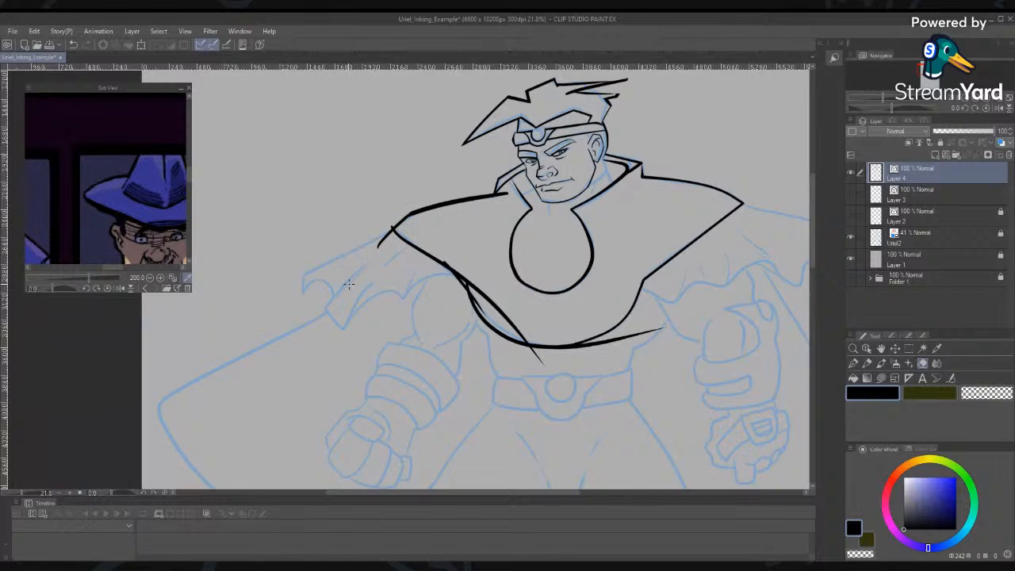
left_click_drag(383, 230, 392, 226)
left_click_drag(476, 281, 476, 293)
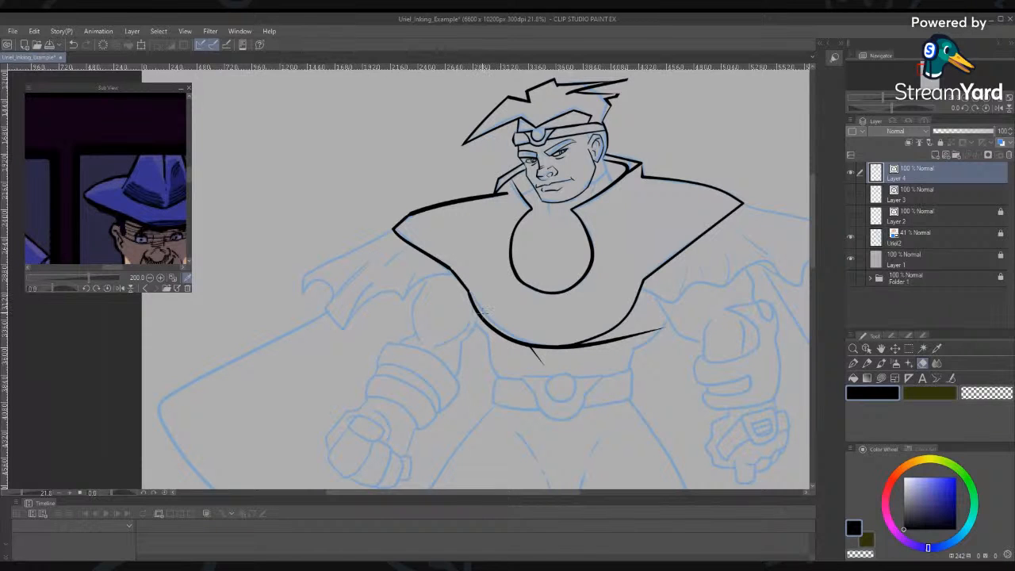
mouse_move(623, 331)
left_mouse_down()
mouse_move(573, 376)
mouse_move(541, 364)
left_mouse_up()
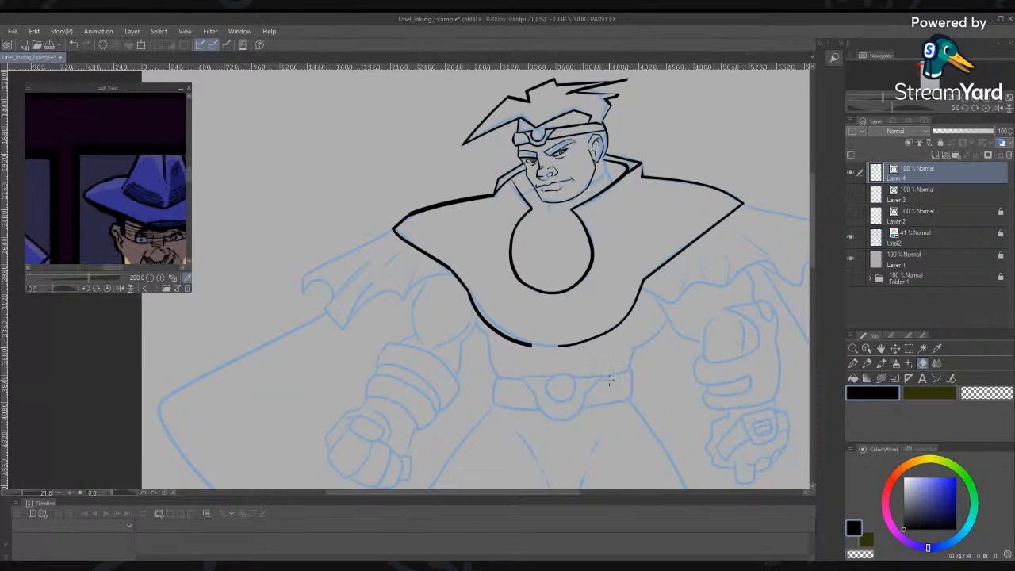
Extend the left edge line's lower end to meet the right curve and connect the two vector lines below the chest circle
left_click(951, 378)
left_click(908, 333)
left_click(966, 385)
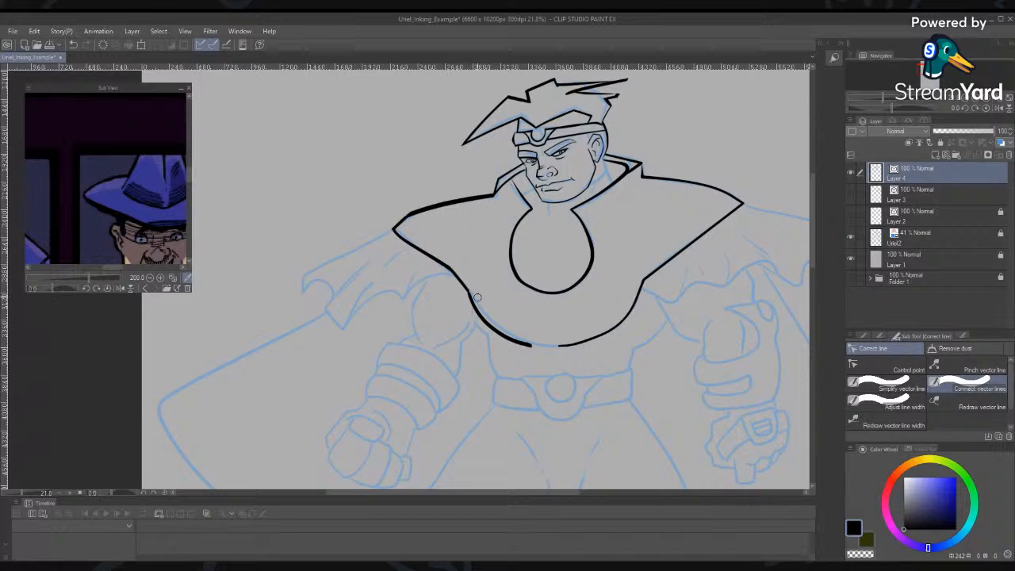
key("o")
left_click(530, 347)
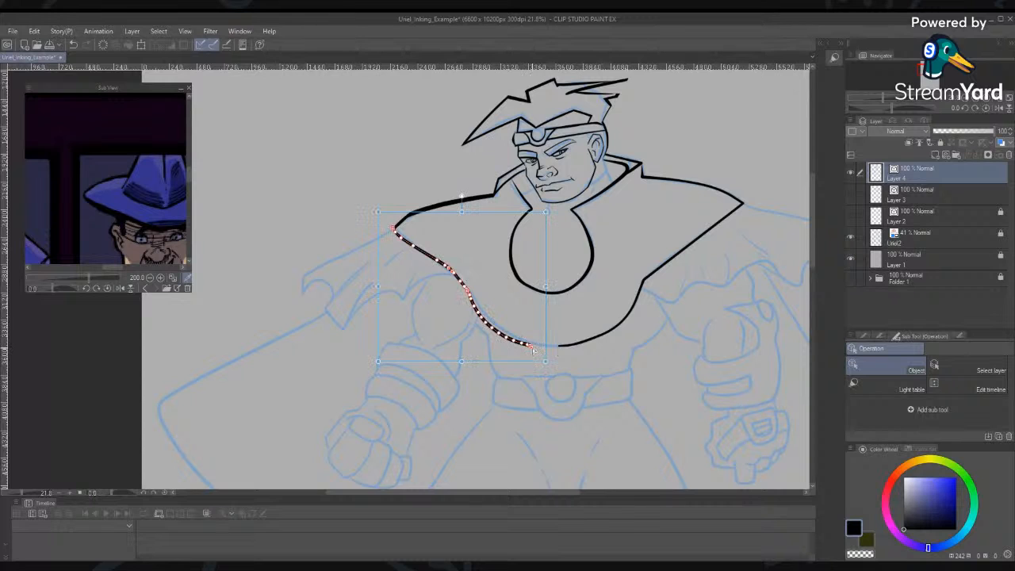
left_click_drag(554, 349, 559, 354)
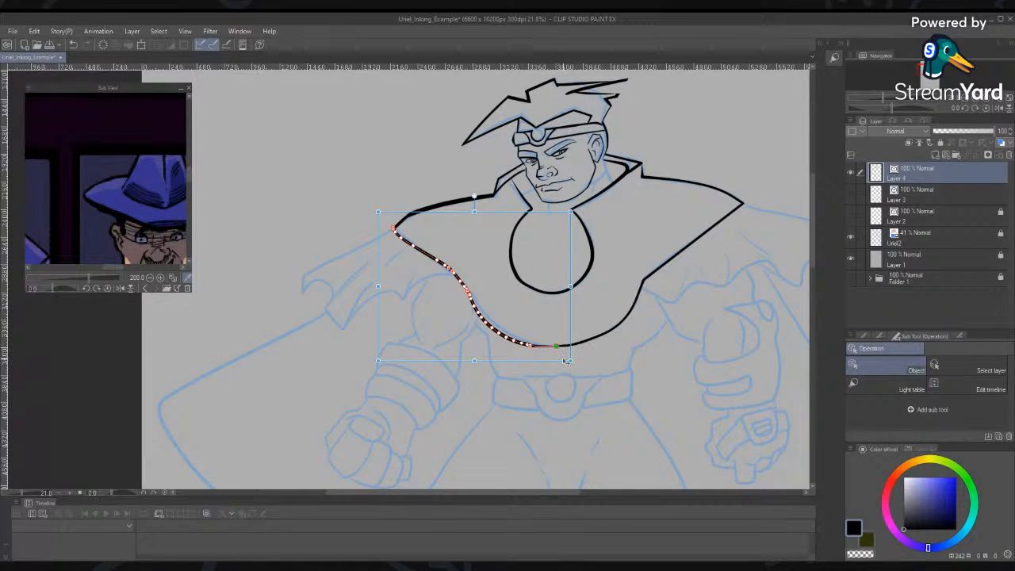
key("y")
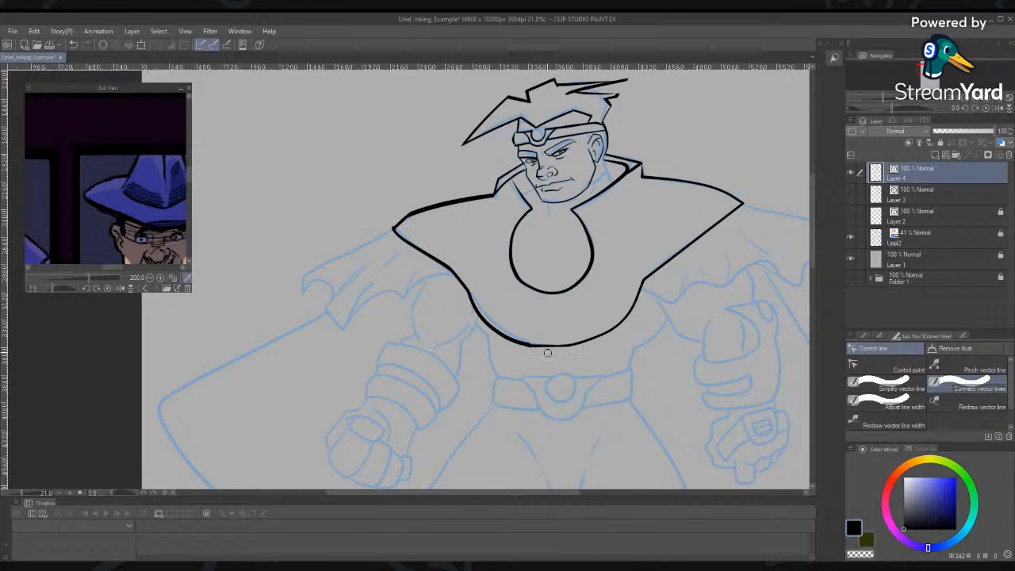
key("o")
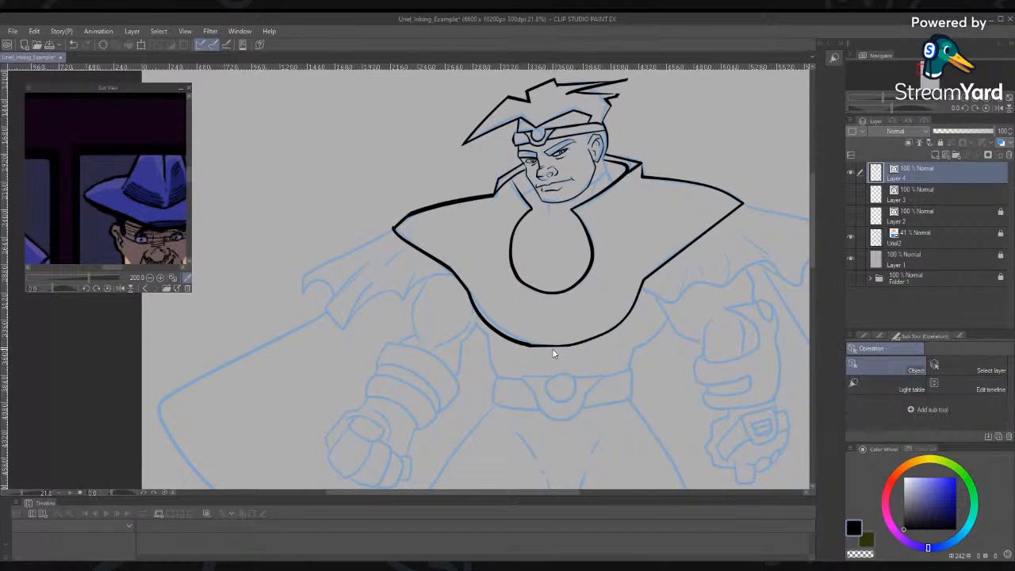
left_click(553, 347)
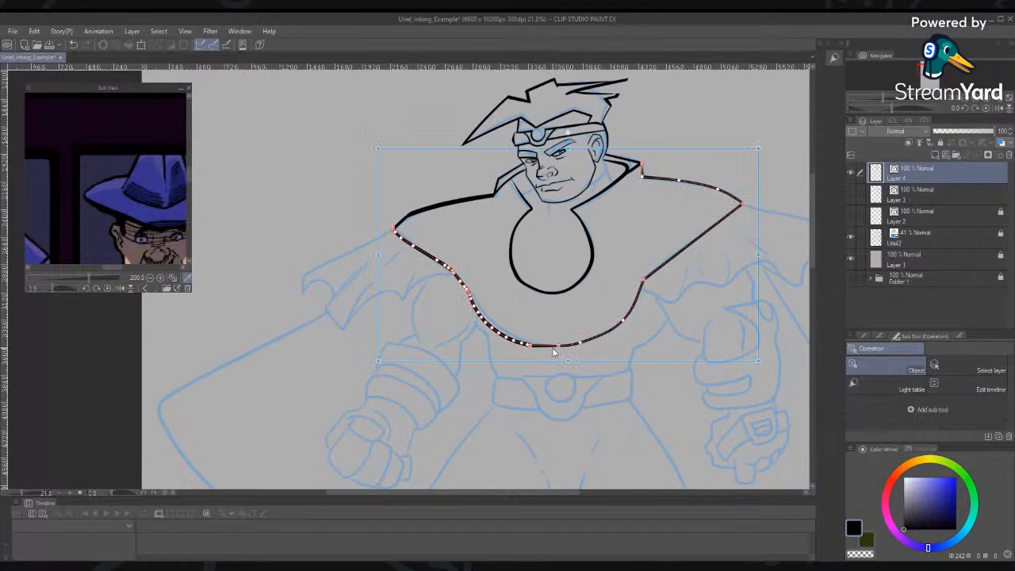
Bring the line ends together at the left shoulder tip and connect the shoulder line to the rest of the outline
left_click(406, 223)
left_click(399, 238)
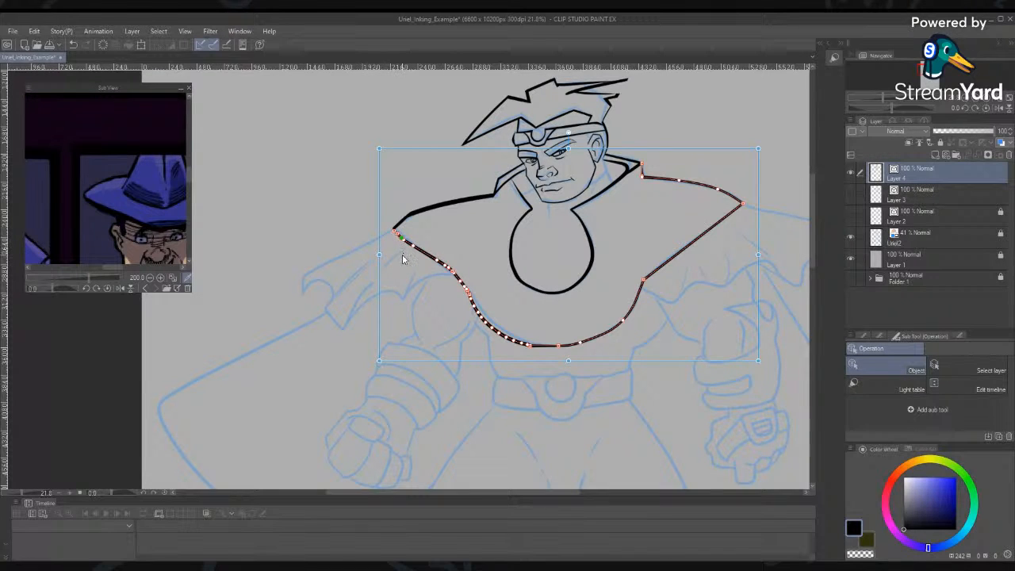
key("y")
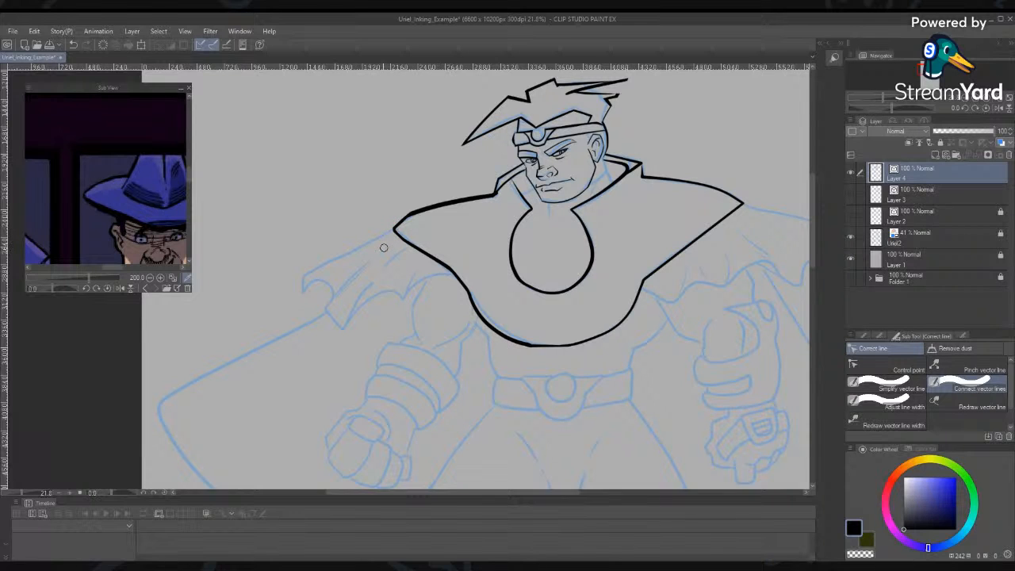
key("o")
left_click(395, 232)
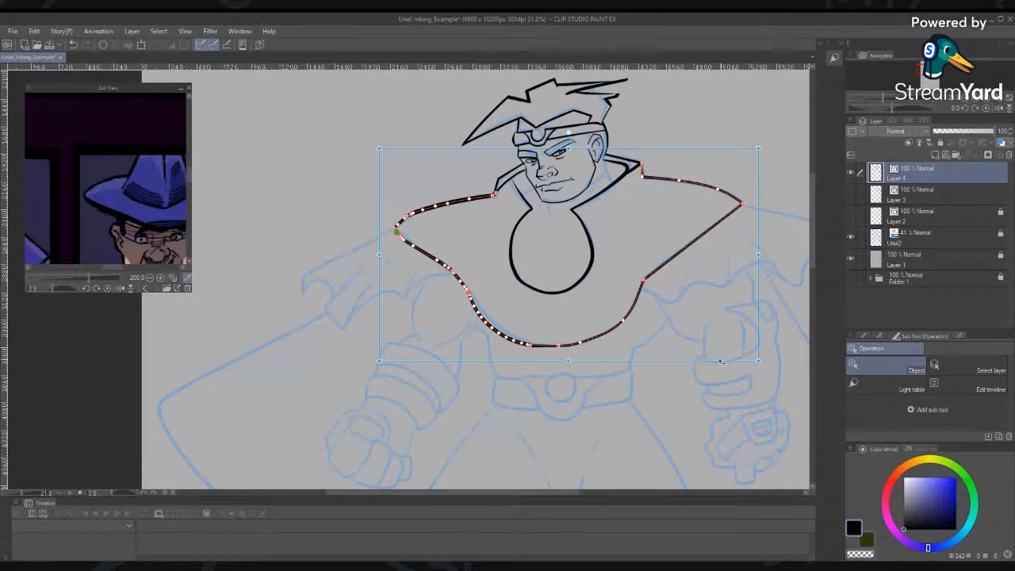
Simplify the joined outline along the left shoulder, side edge and lower curve, and select it to show its control points
left_click(864, 337)
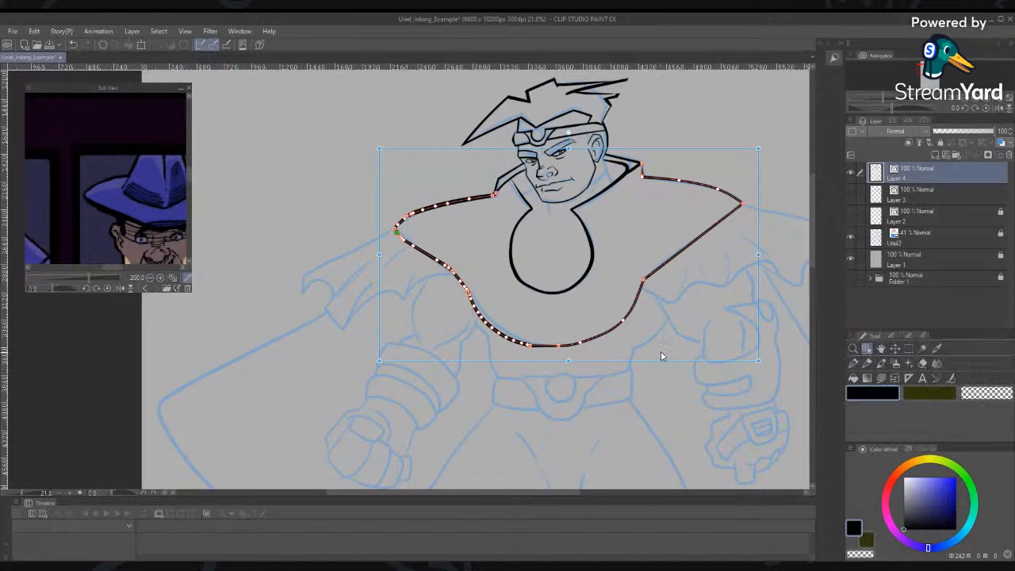
left_click(656, 361)
left_click(951, 378)
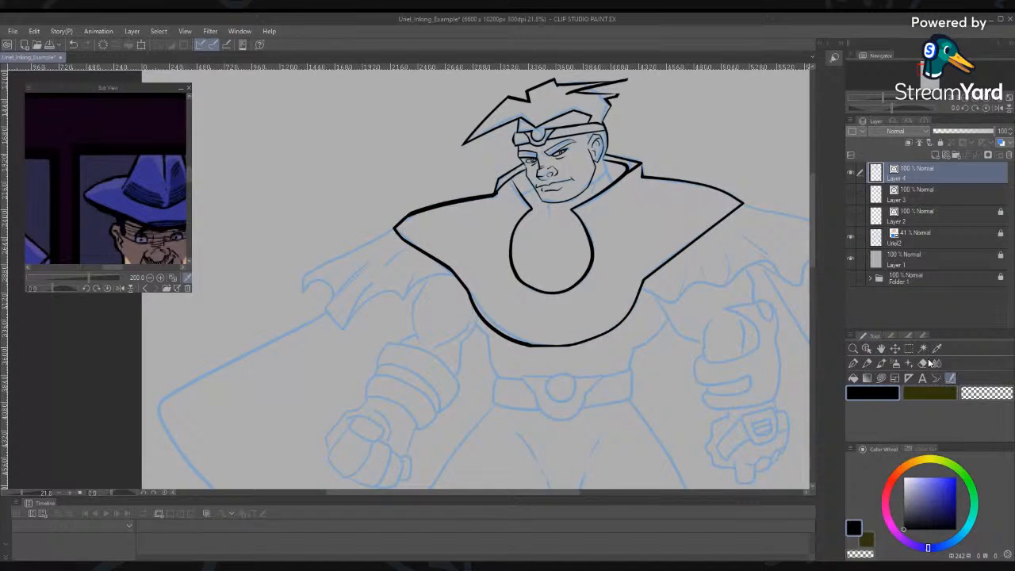
left_click(908, 337)
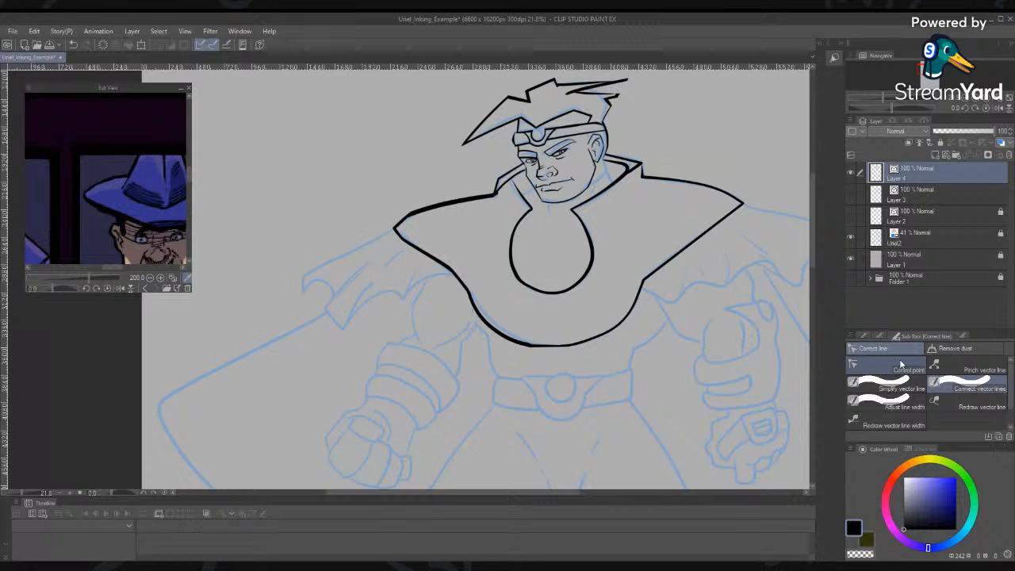
left_click(881, 383)
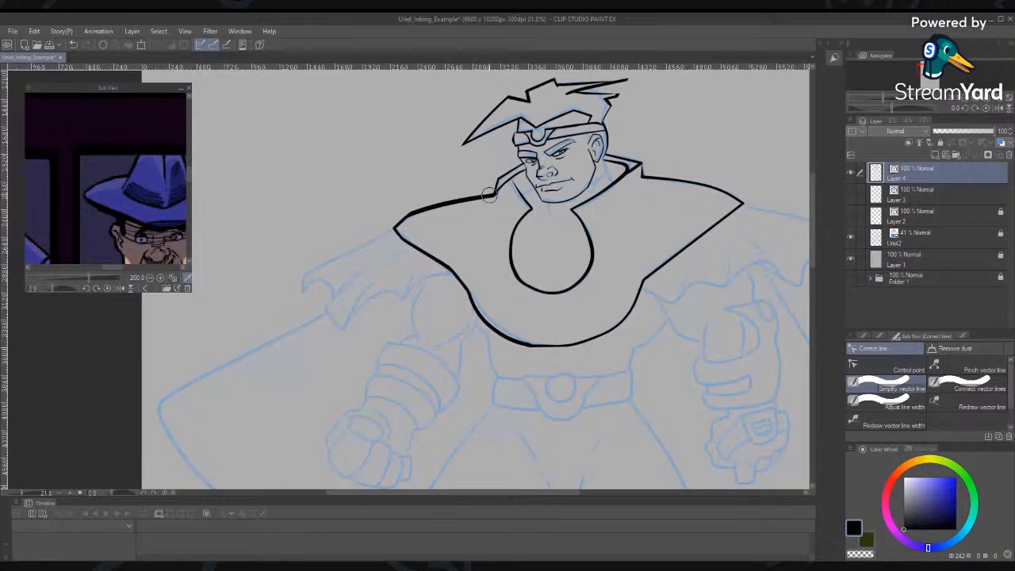
mouse_move(489, 196)
left_mouse_down()
mouse_move(449, 272)
mouse_move(477, 311)
mouse_move(531, 350)
left_mouse_up()
mouse_move(486, 191)
left_mouse_down()
mouse_move(440, 204)
mouse_move(385, 244)
left_mouse_up()
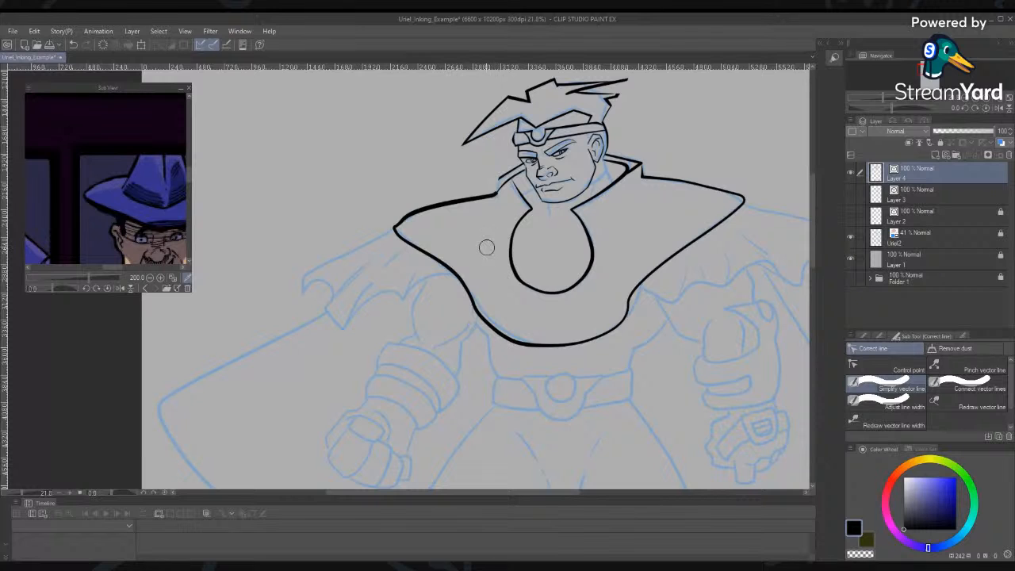
key("o")
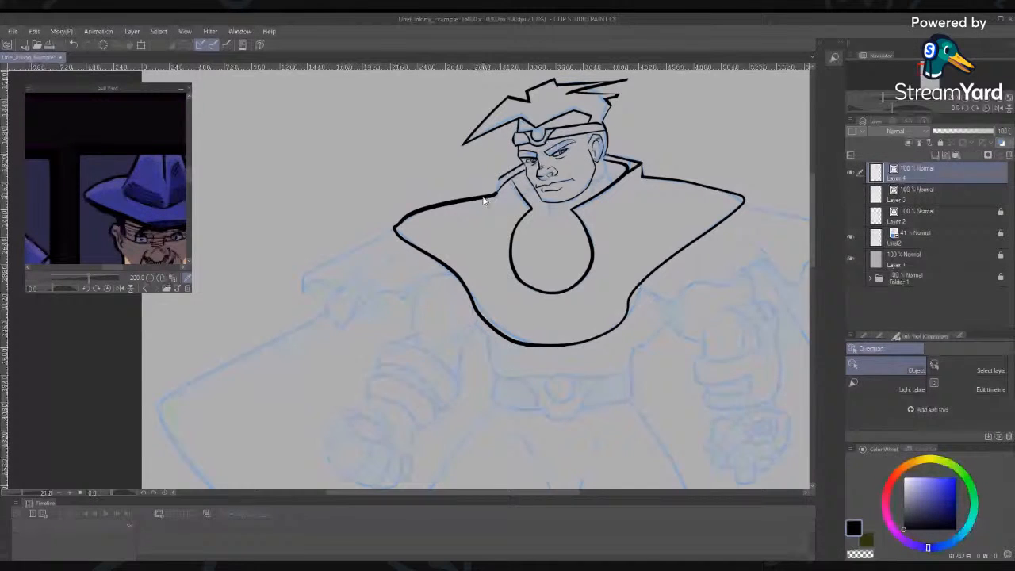
left_click(484, 200)
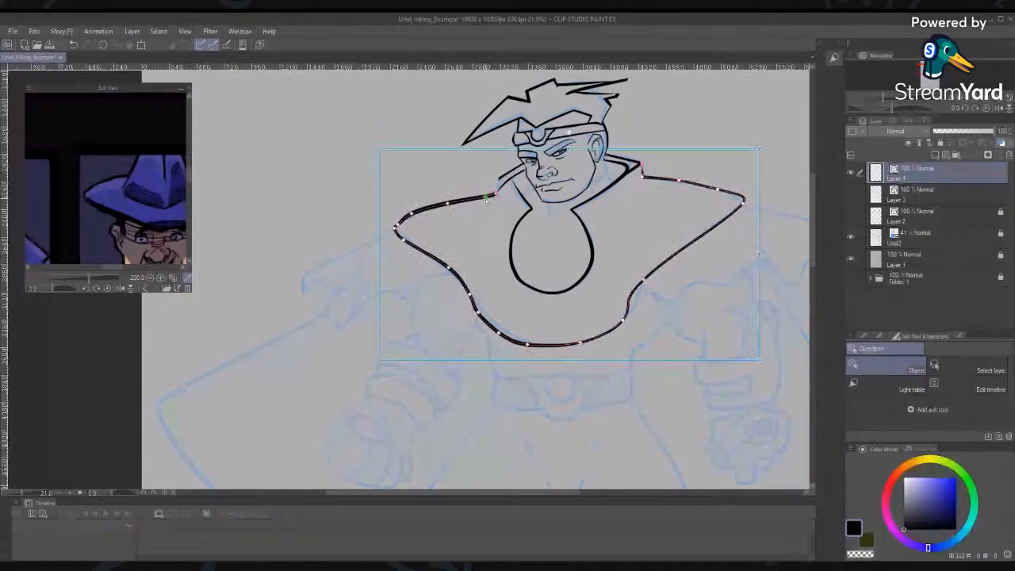
Switch the control points at the right shoulder tip and the right side bend of the outline to sharp corners
right_click(643, 282)
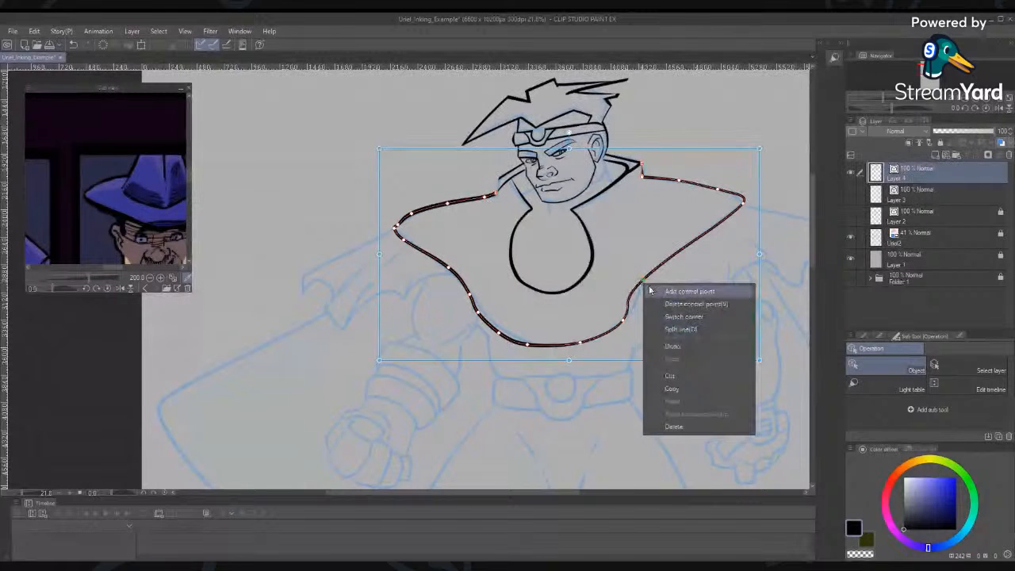
left_click(682, 317)
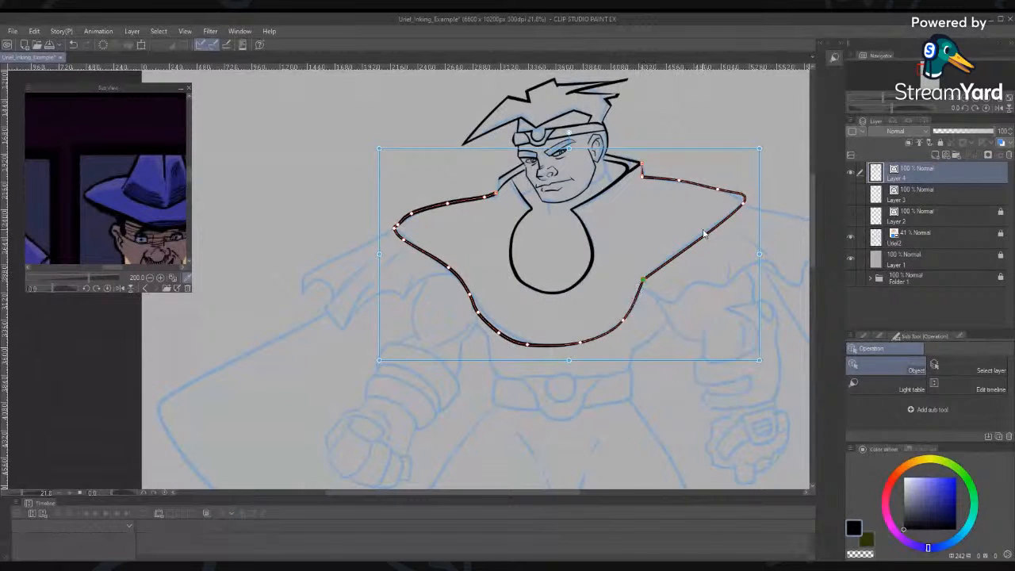
right_click(744, 204)
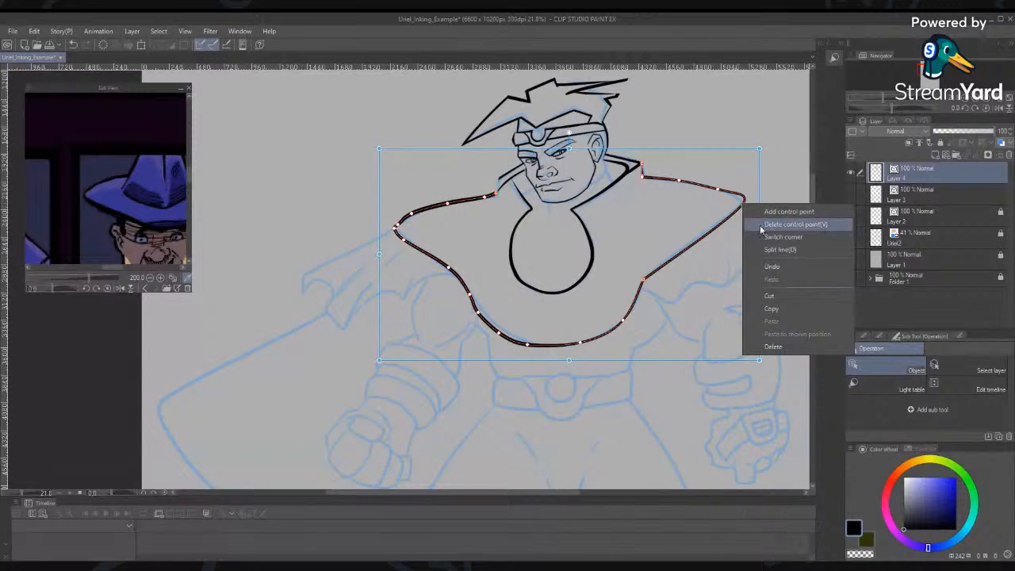
left_click(784, 237)
left_click(670, 350)
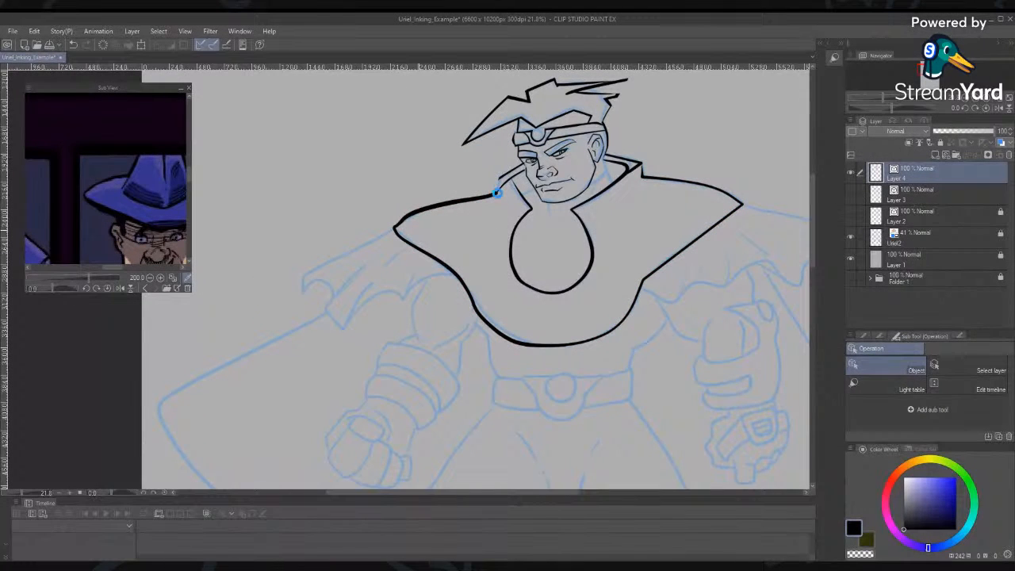
Delete the extra control point beside the left shoulder tip and switch the tip to a sharp corner
left_click(402, 226)
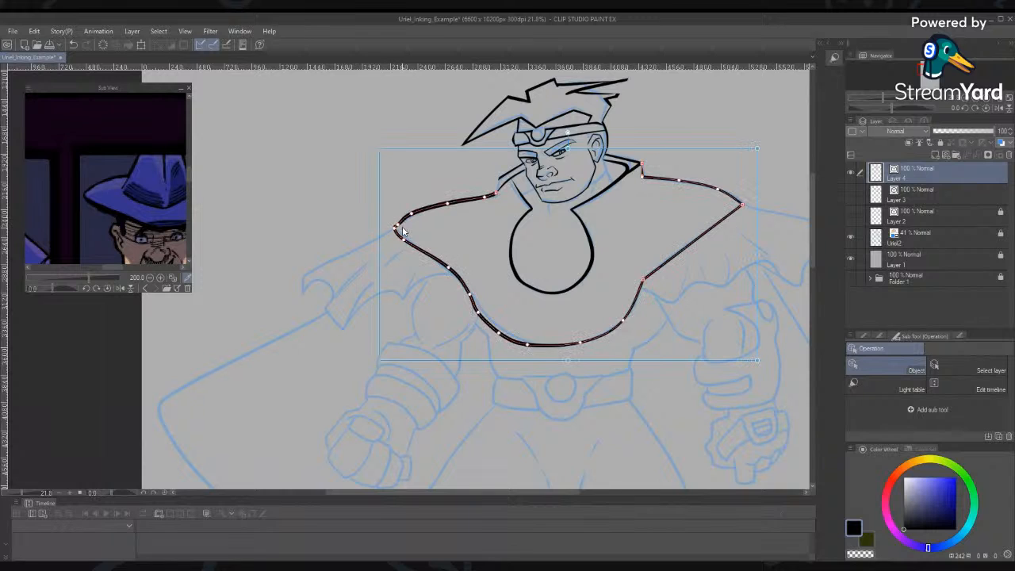
right_click(397, 227)
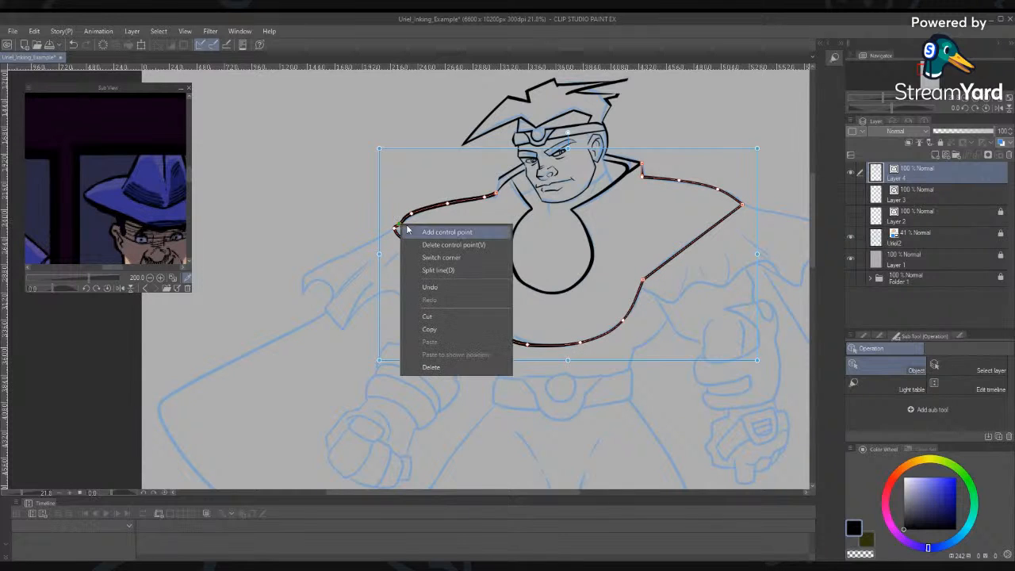
left_click(414, 230)
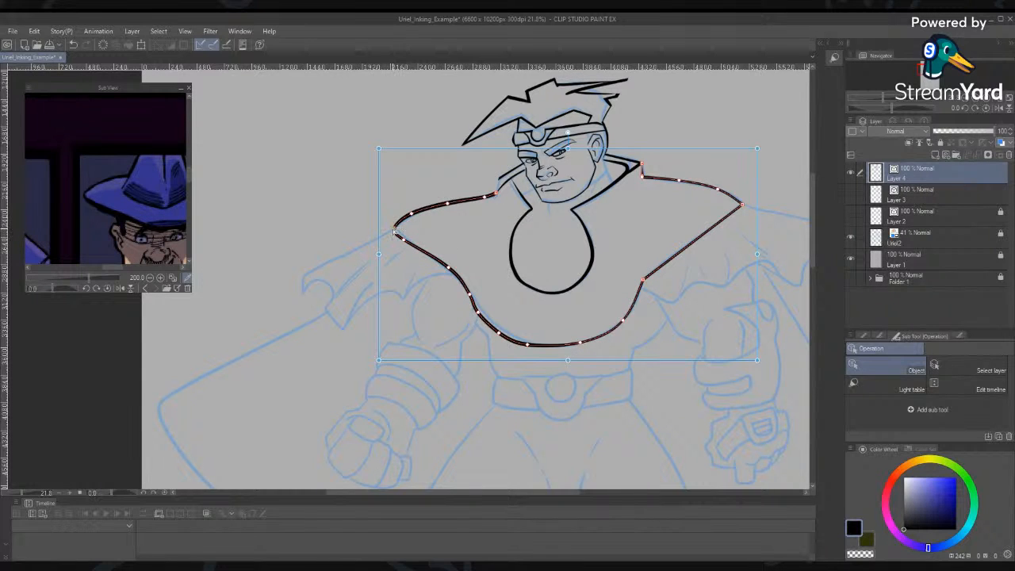
right_click(395, 231)
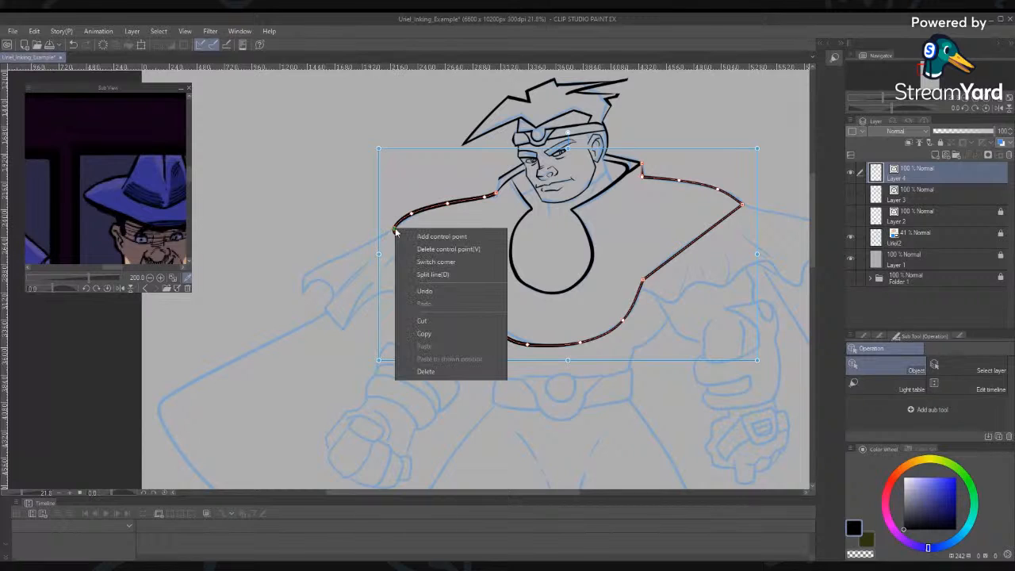
left_click(419, 249)
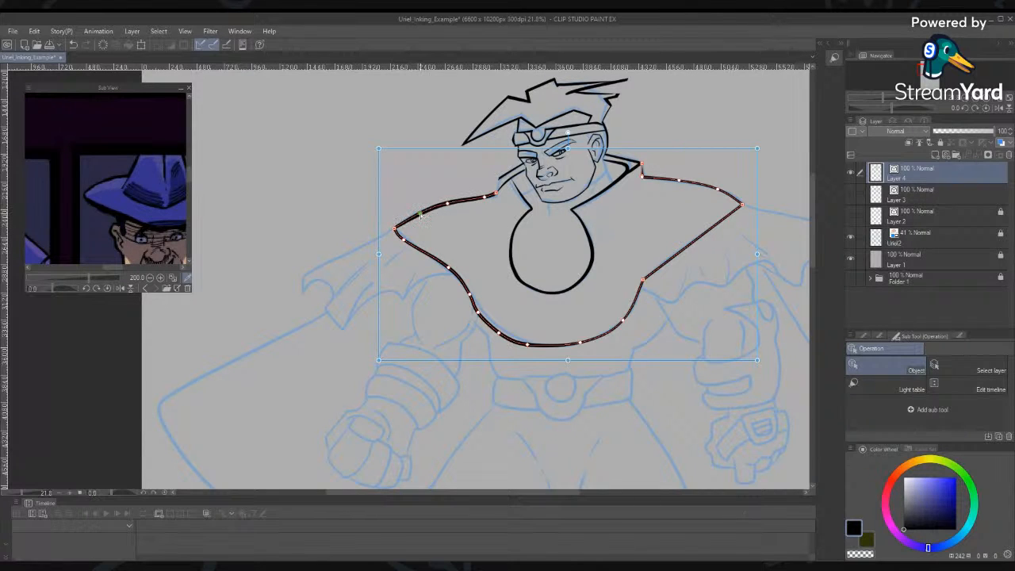
Delete the control point nearest the collar on the left shoulder line and reposition the remaining points along the sketch
right_click(487, 197)
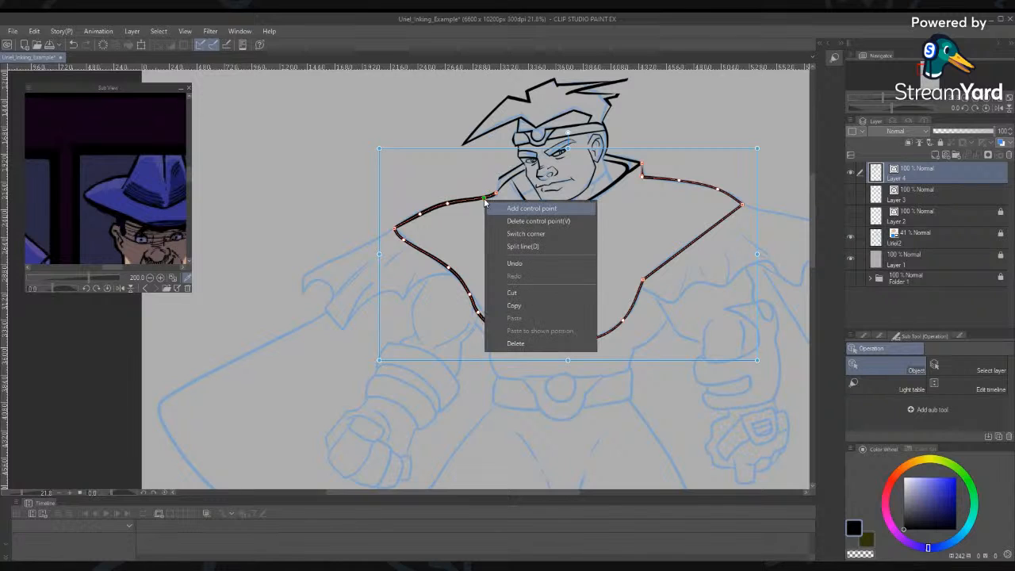
left_click(507, 220)
left_click(464, 201)
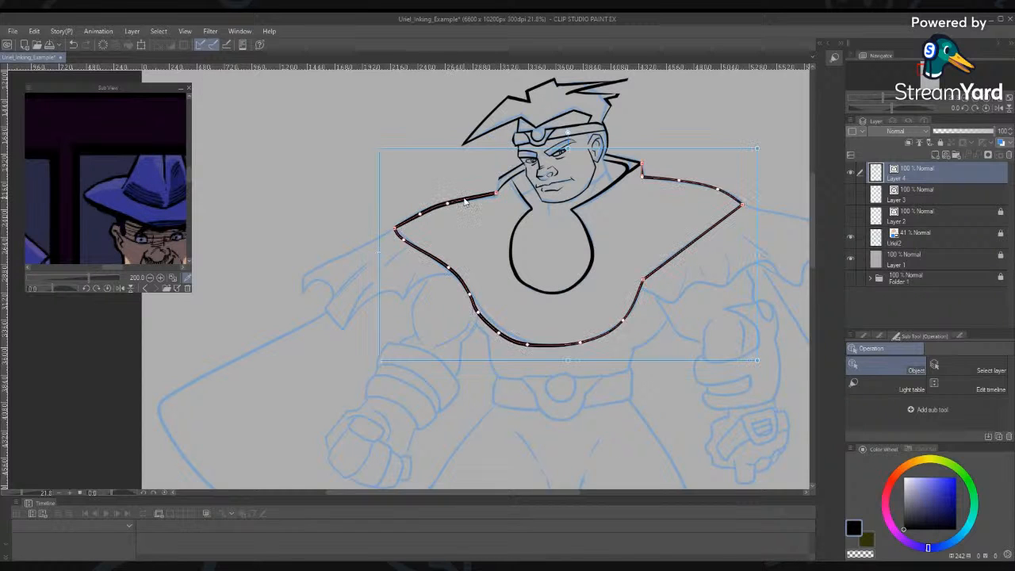
left_click(495, 195)
left_click(469, 201)
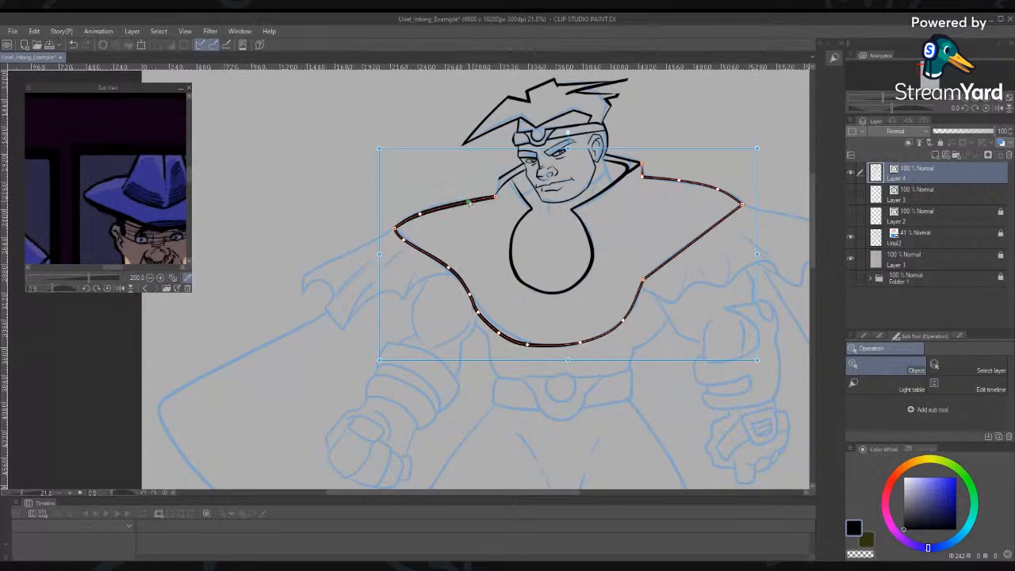
left_click(428, 211)
left_click_drag(428, 212, 420, 213)
Delete the control point below the left shoulder tip and make the left side bend a corner, aligned with the sketch
left_click(403, 240)
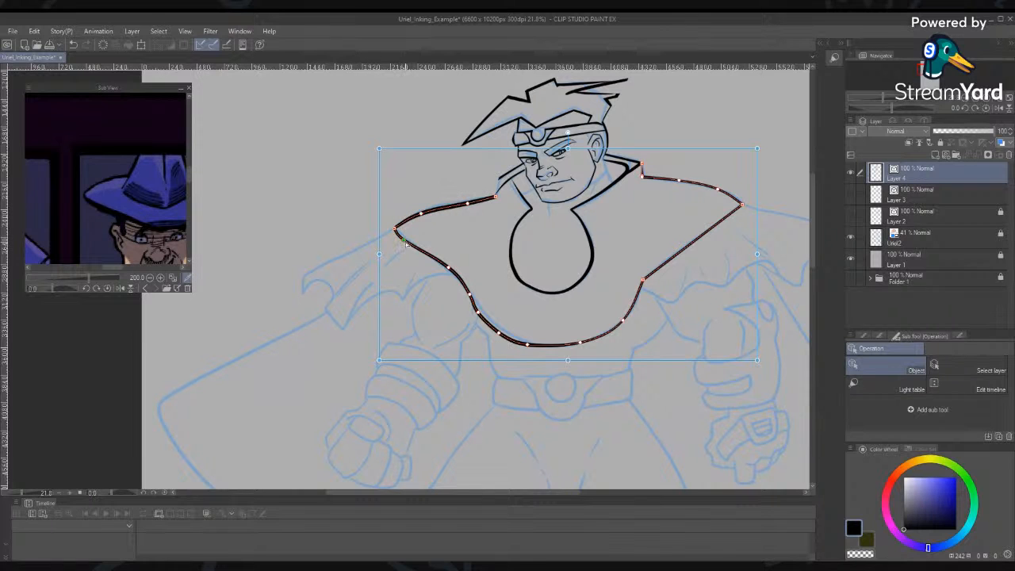
right_click(405, 243)
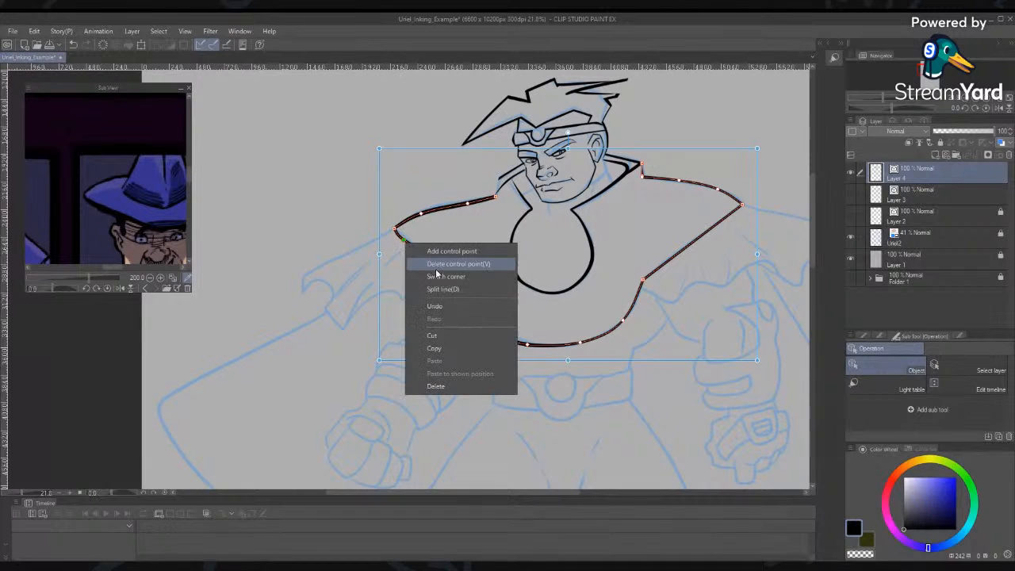
left_click(438, 267)
right_click(470, 295)
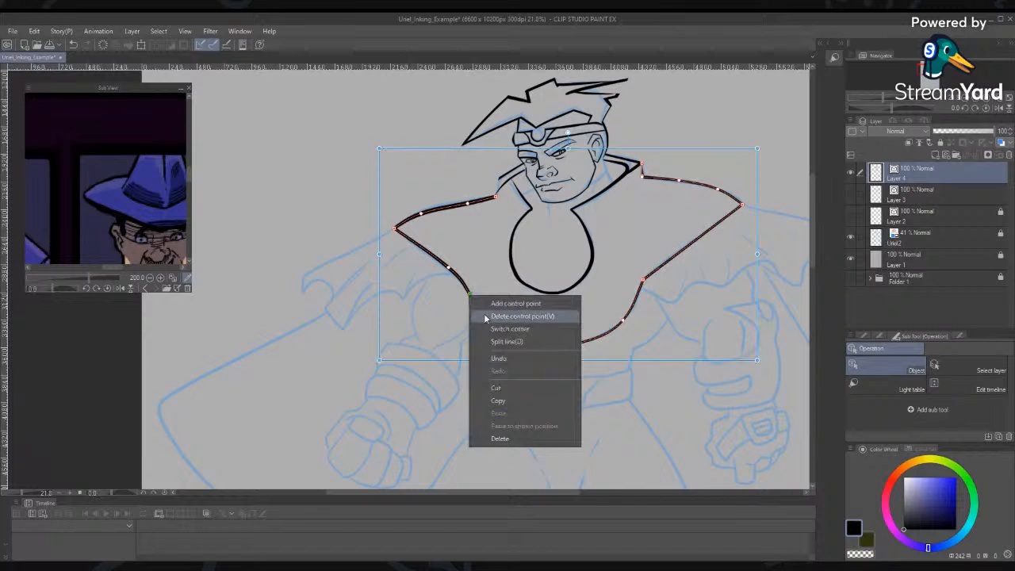
left_click(510, 329)
left_click_drag(469, 294, 484, 318)
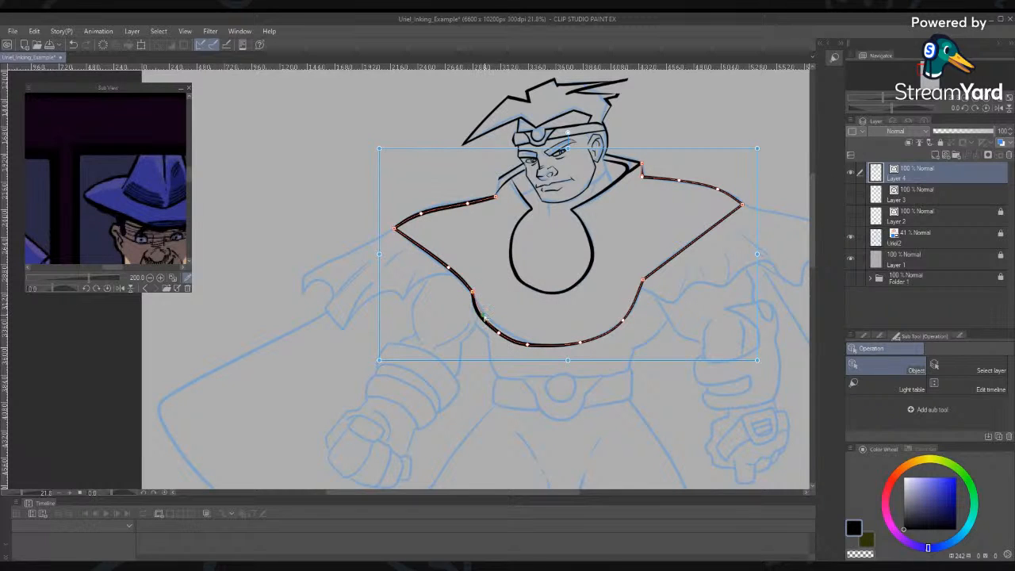
Delete two surplus control points from the left part of the outline's lower curve
left_click(505, 335)
right_click(506, 338)
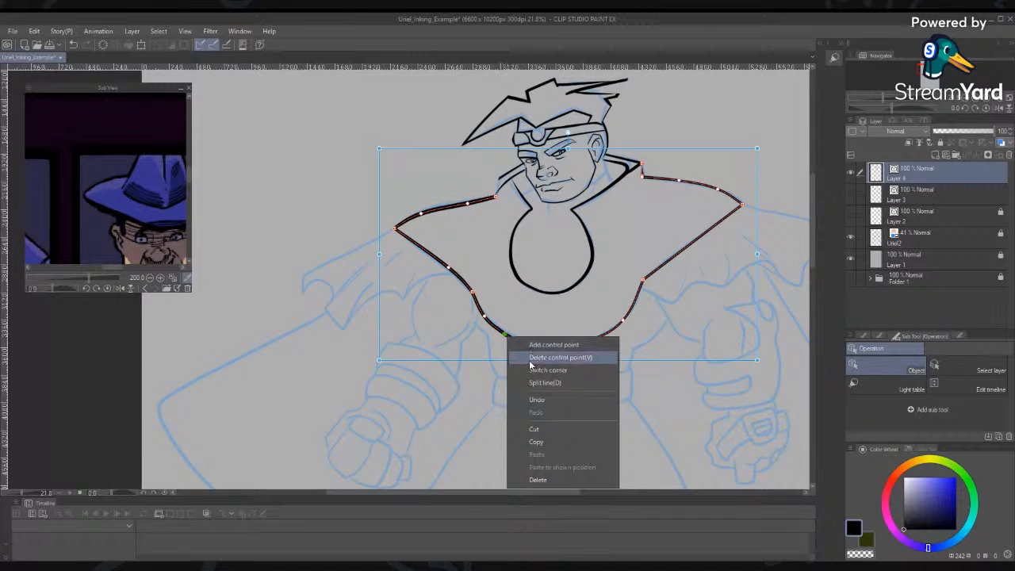
left_click(529, 357)
left_click(522, 350)
left_click(490, 324)
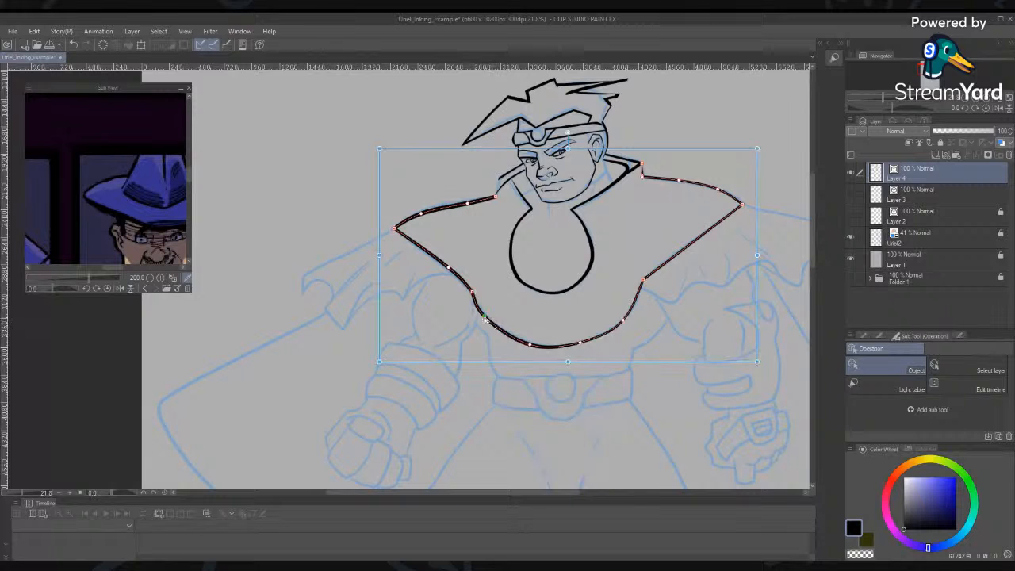
right_click(485, 318)
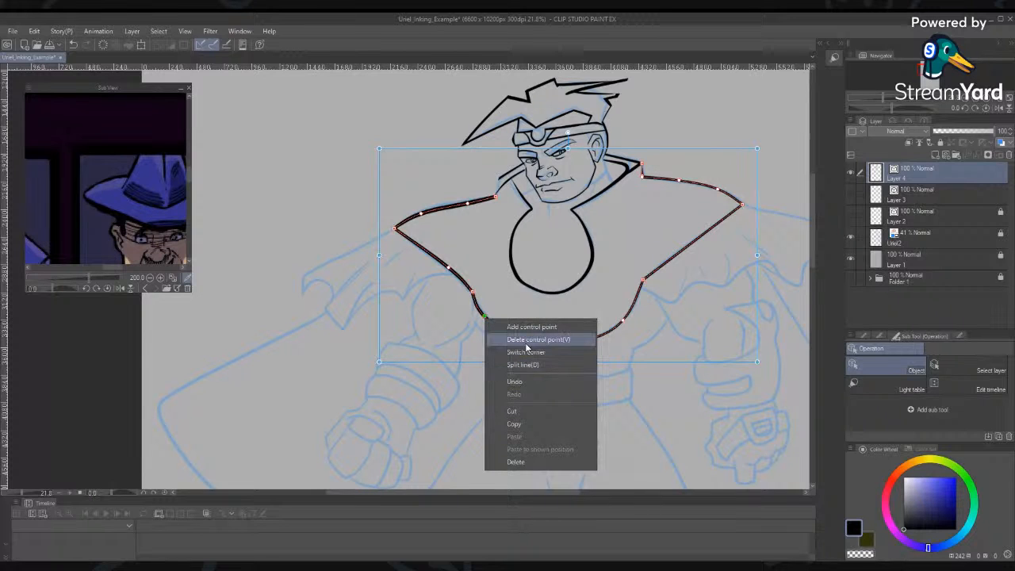
left_click(520, 339)
left_click(519, 341)
left_click(521, 343)
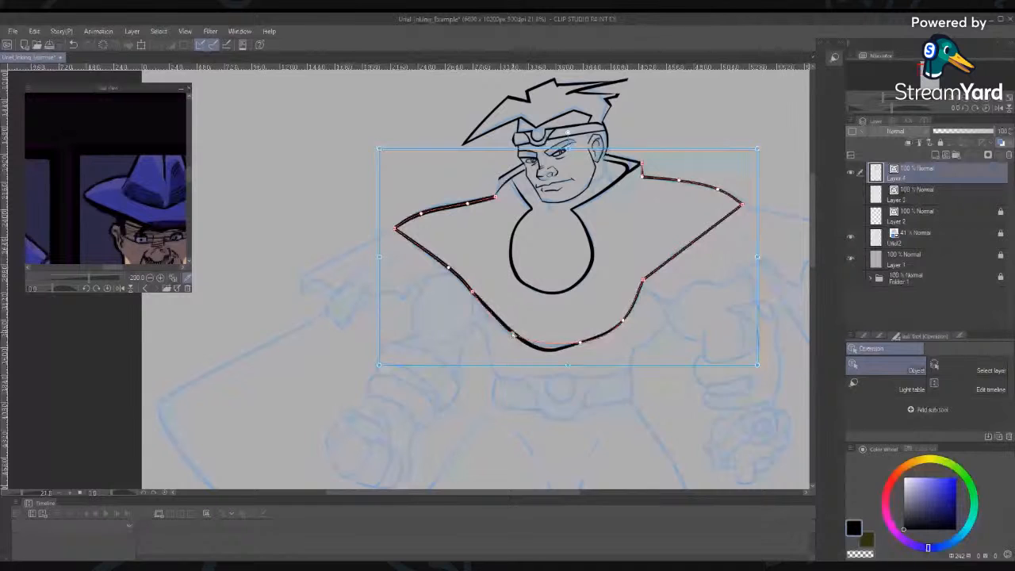
Reposition the remaining control points of the lower curve into an even, rounded arc below the chest circle
left_click_drag(525, 343, 503, 334)
mouse_move(580, 344)
left_mouse_down()
mouse_move(611, 324)
mouse_move(589, 318)
left_mouse_up()
left_click(504, 332)
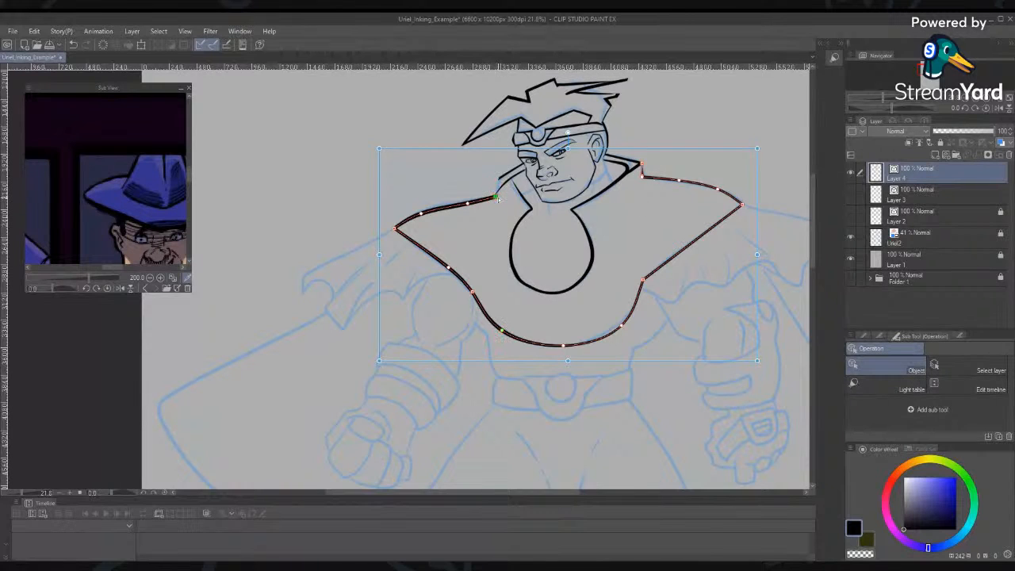
Adjust the left shoulder line's inner end to meet the collar, with Connect vector lines chosen for line correction
mouse_move(495, 197)
left_mouse_down()
mouse_move(492, 220)
mouse_move(493, 196)
left_mouse_up()
key("y")
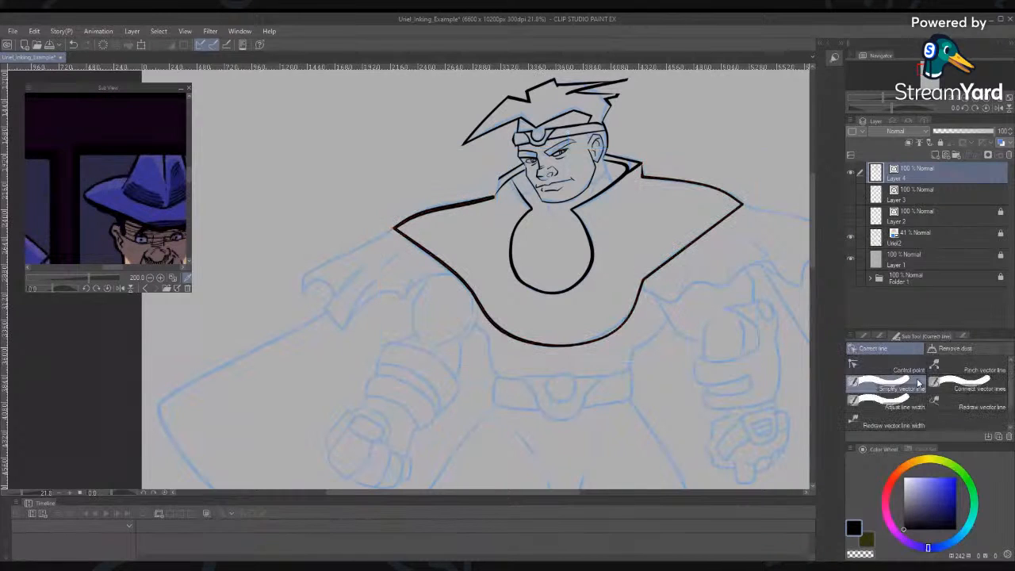
left_click(966, 389)
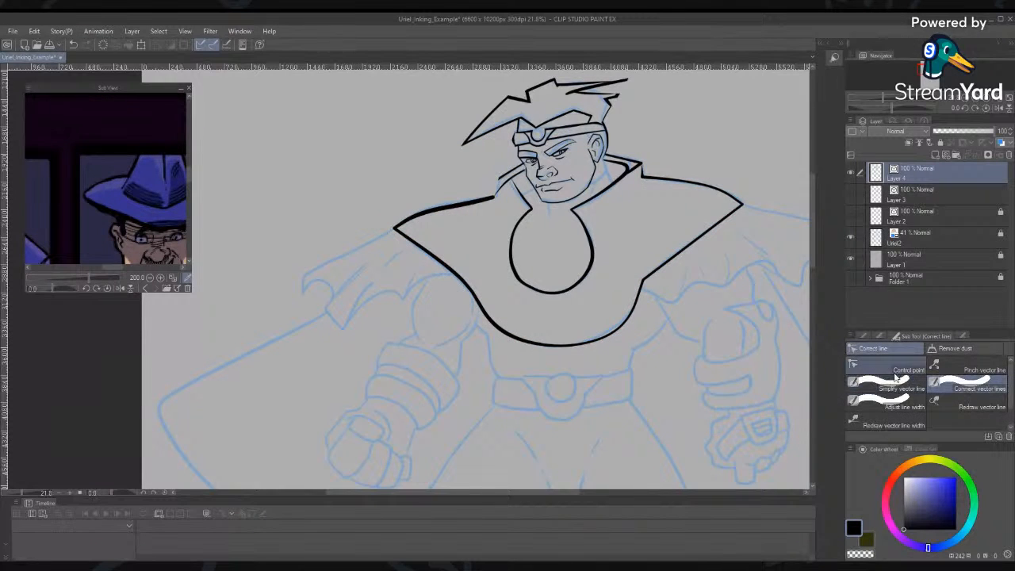
key("o")
left_click(493, 201)
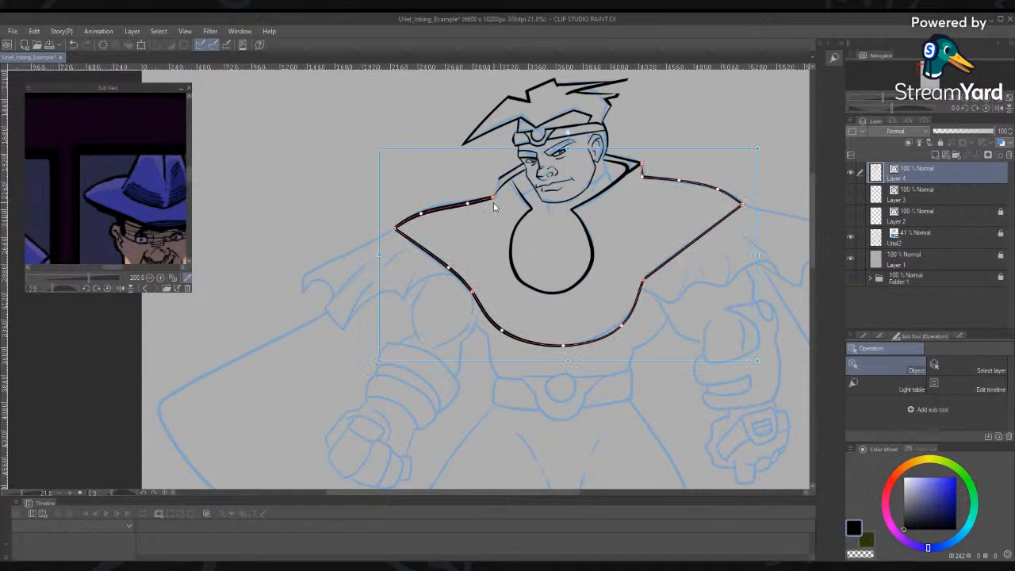
left_click_drag(484, 205, 490, 199)
Brush Connect vector lines over the joint between the left shoulder line and the collar, and inspect the outline's points
key("y")
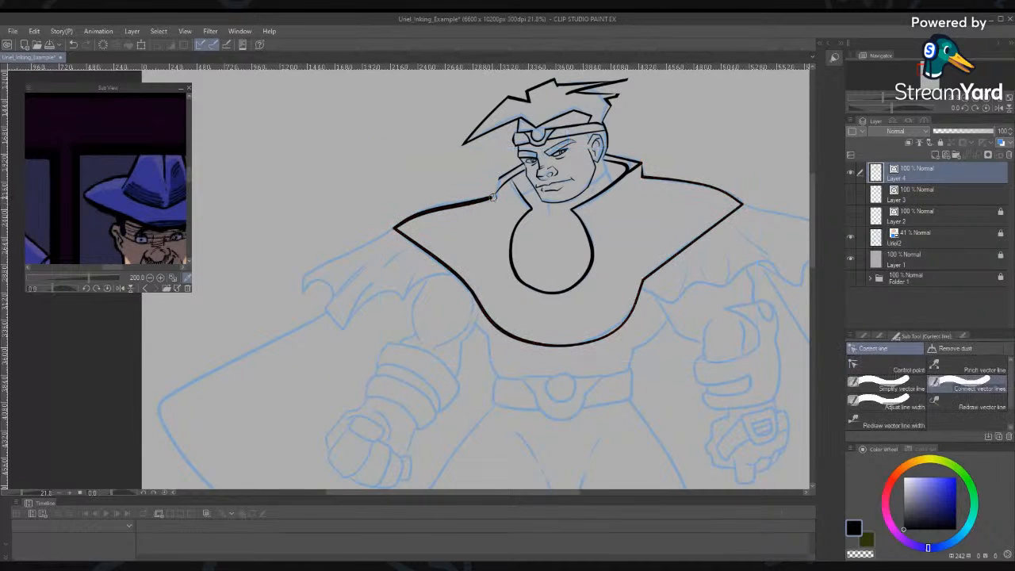
left_click_drag(497, 188, 491, 196)
key("o")
left_click(491, 201)
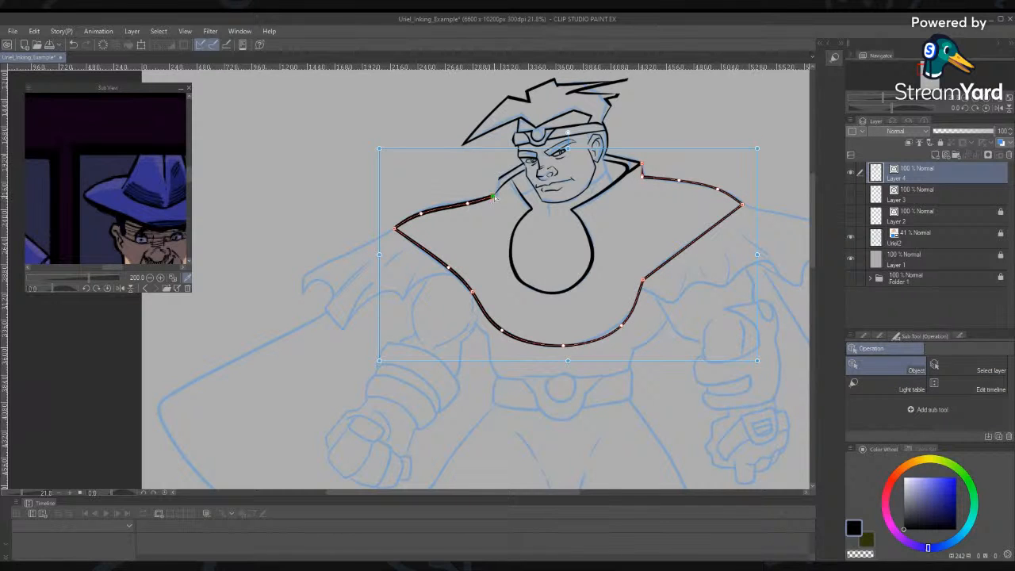
left_click(330, 193)
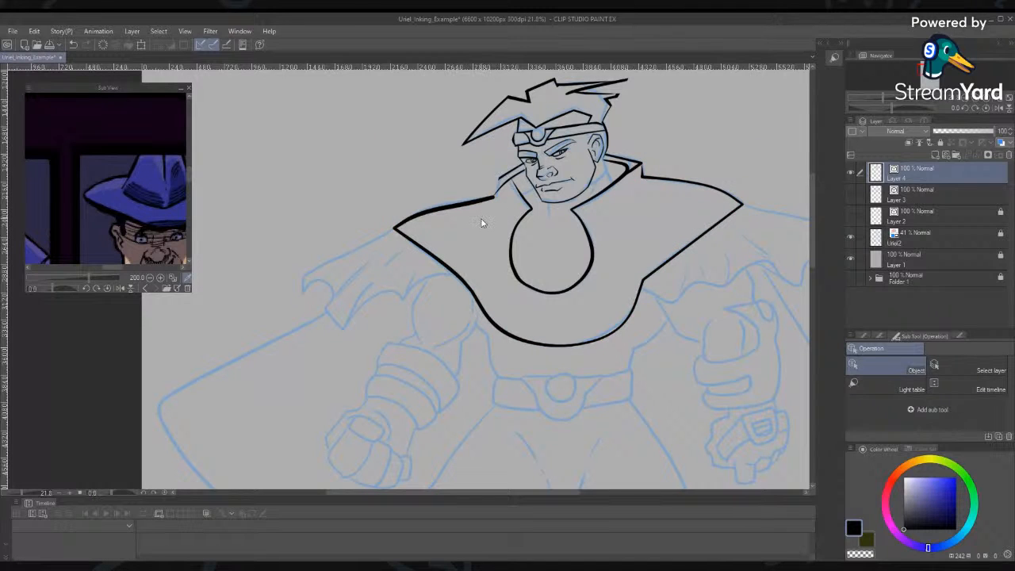
Reselect the outline and reposition the left shoulder line's inner end point against the collar
key("y")
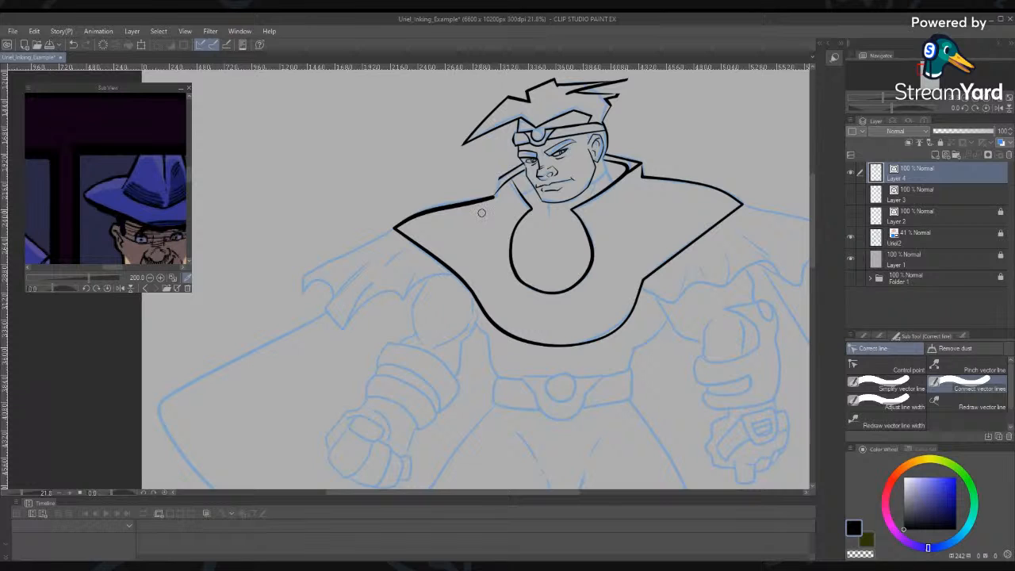
key("o")
left_click(491, 200)
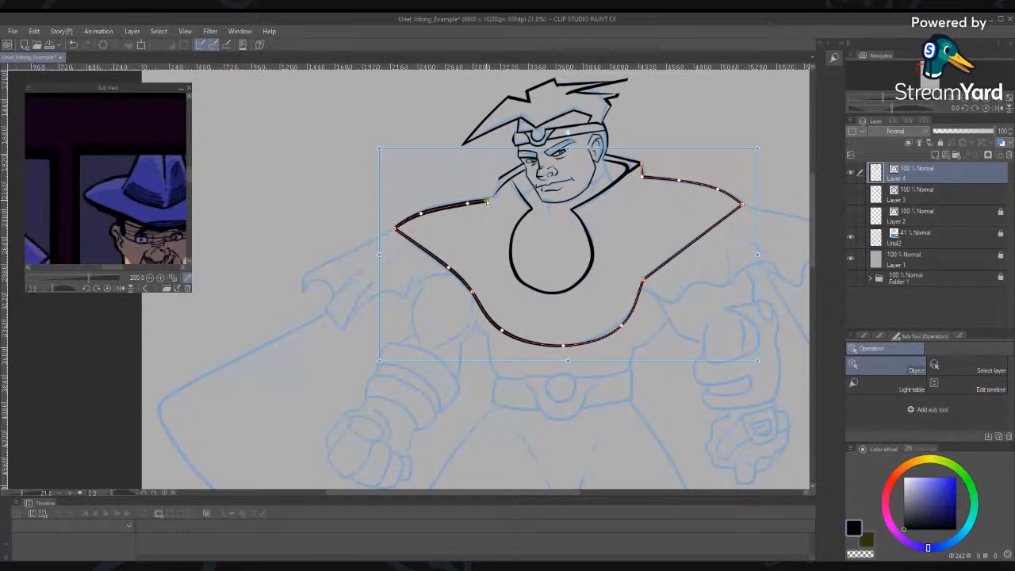
left_click_drag(487, 202, 491, 200)
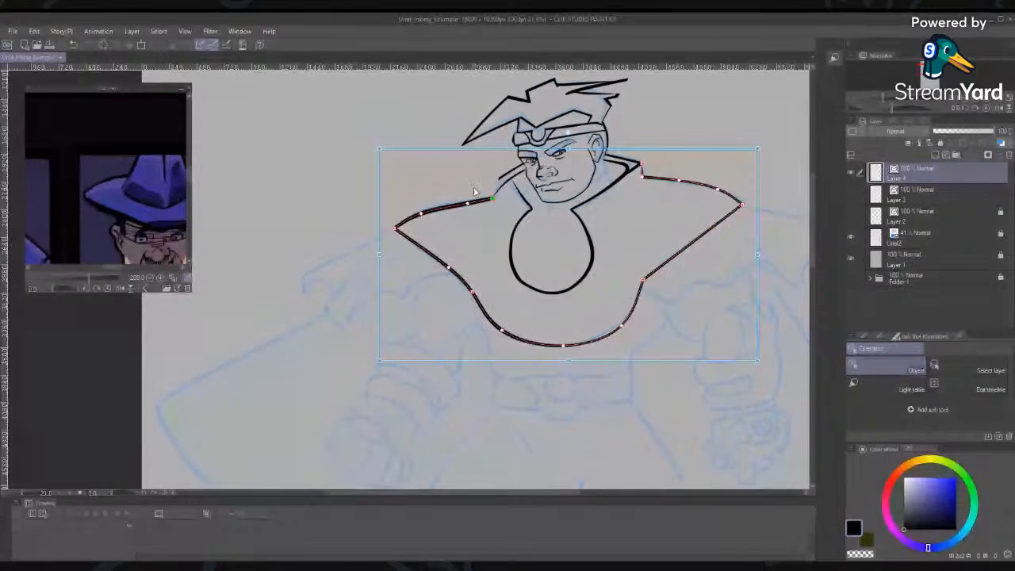
Choose Connect vector lines from the Correct line tools and display its tool properties
left_click(861, 336)
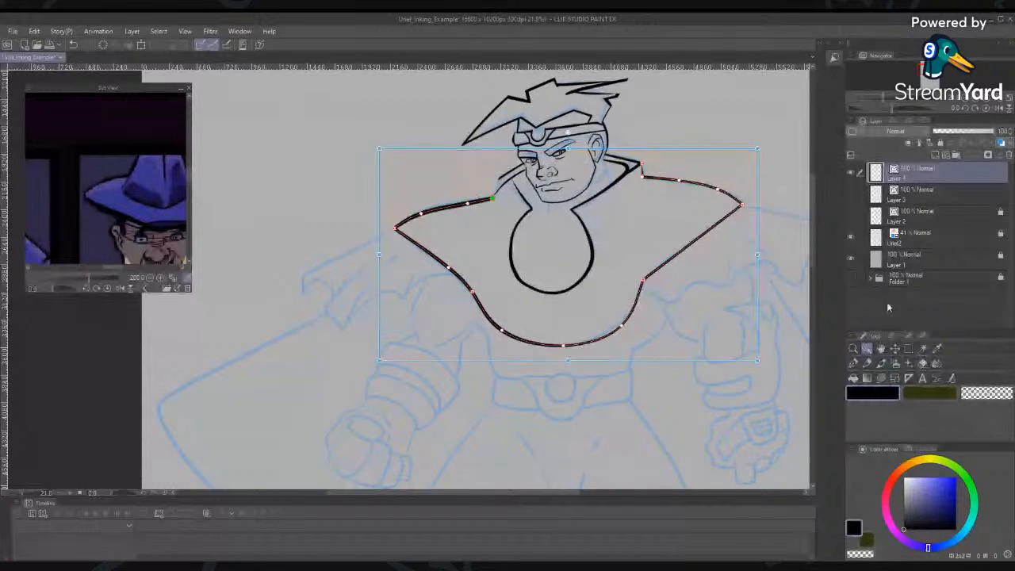
left_click(952, 380)
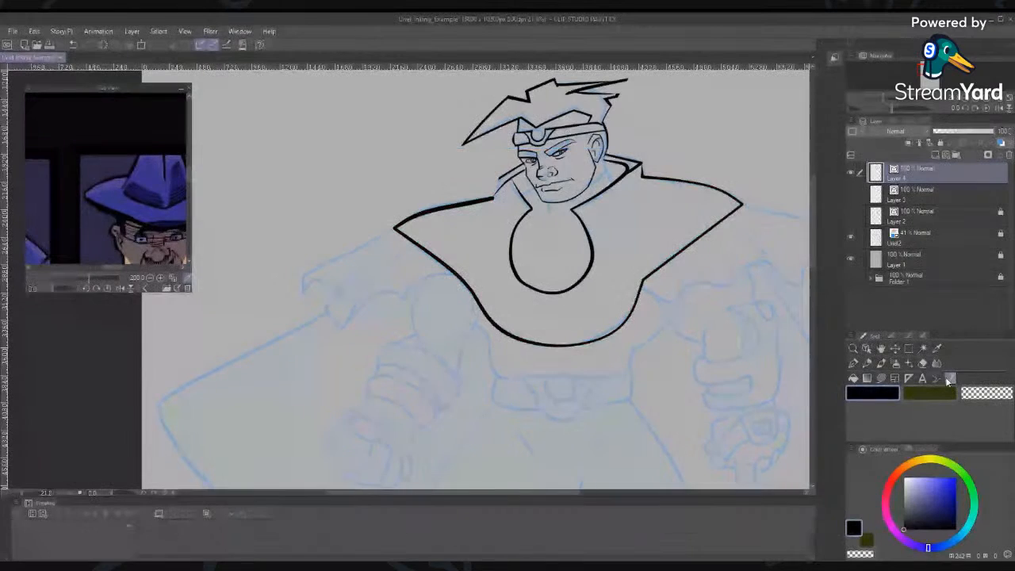
left_click(945, 377)
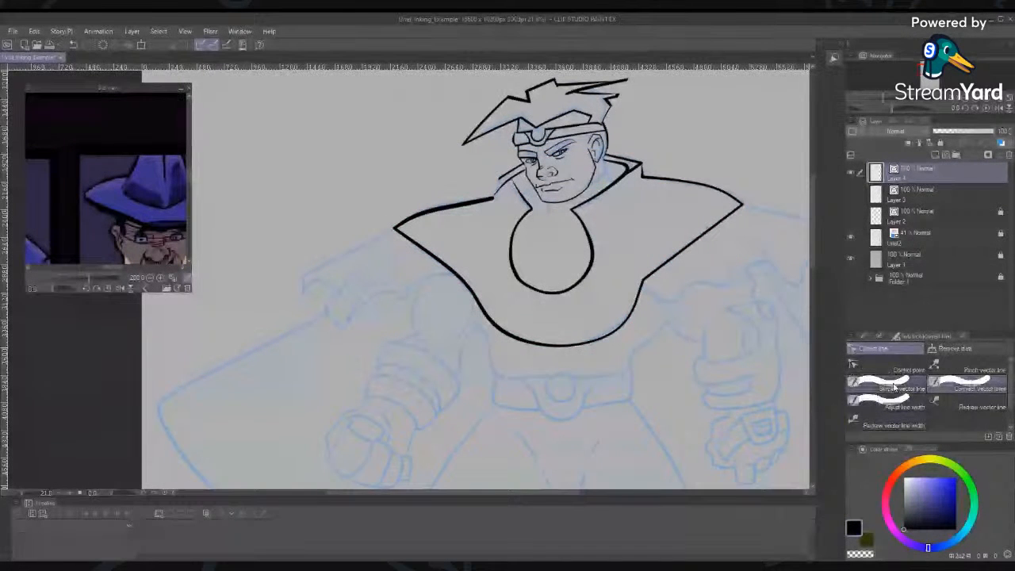
left_click(934, 393)
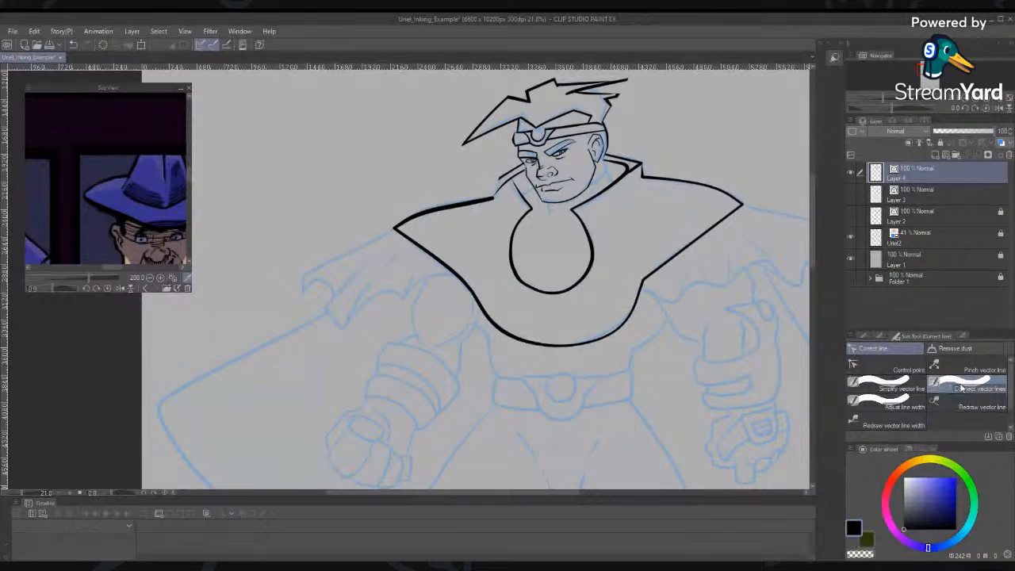
left_click(964, 338)
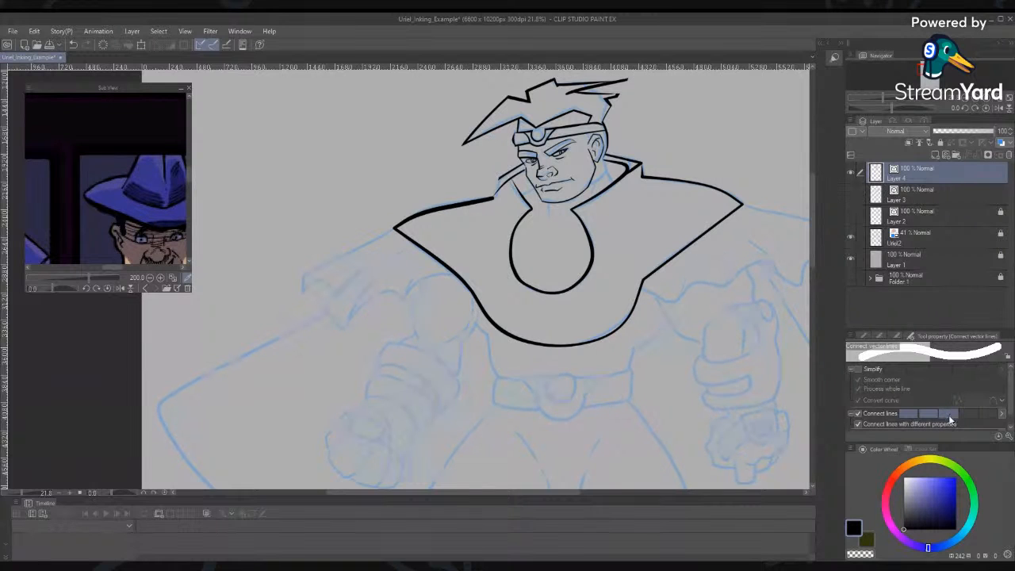
Raise the Connect lines strength to its maximum and try to join the left shoulder line to the collar by brushing over the joint
left_click_drag(949, 415, 982, 416)
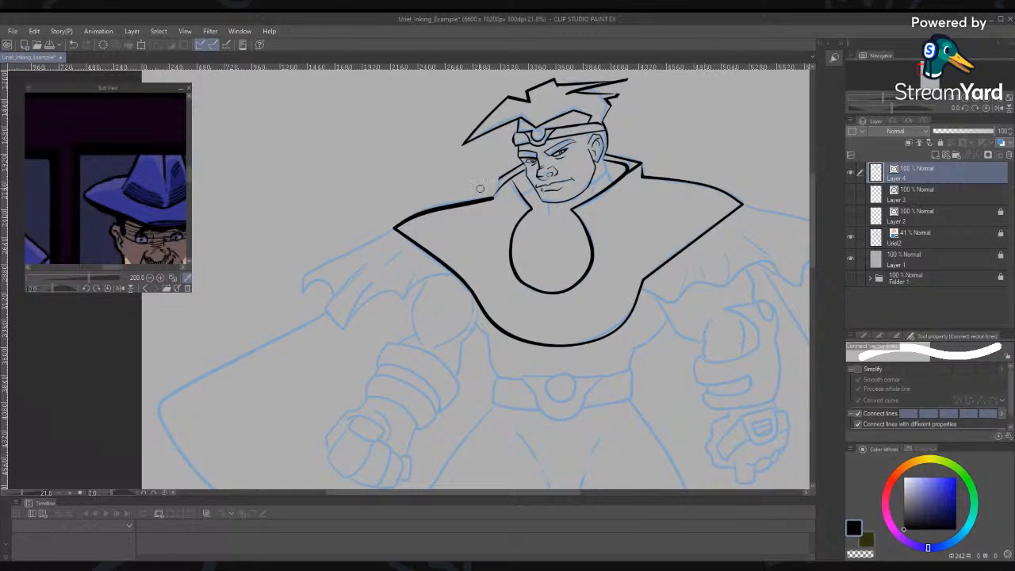
mouse_move(493, 193)
left_mouse_down()
mouse_move(482, 212)
mouse_move(500, 174)
left_mouse_up()
key("o")
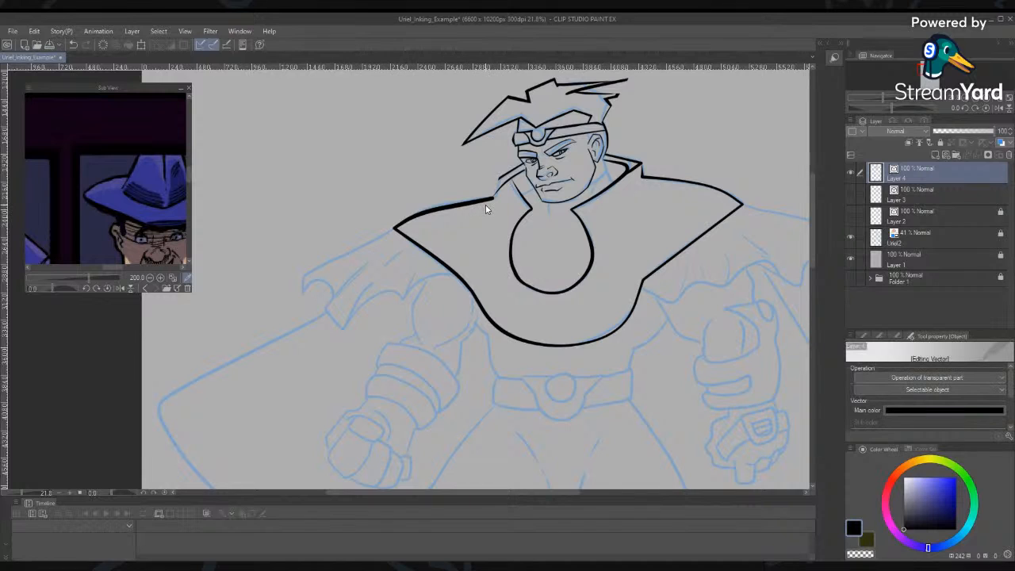
left_click(486, 203)
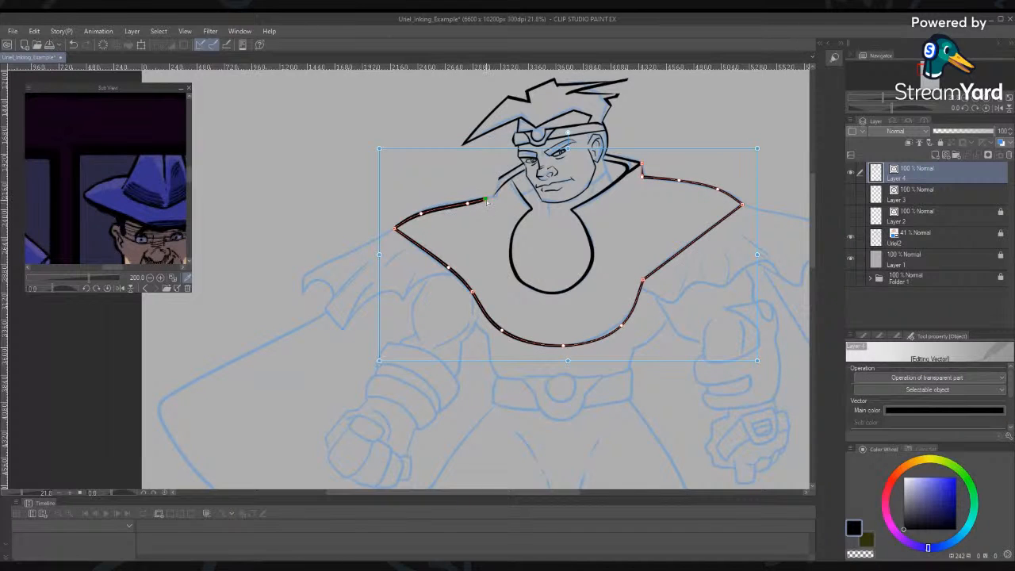
left_click(494, 200)
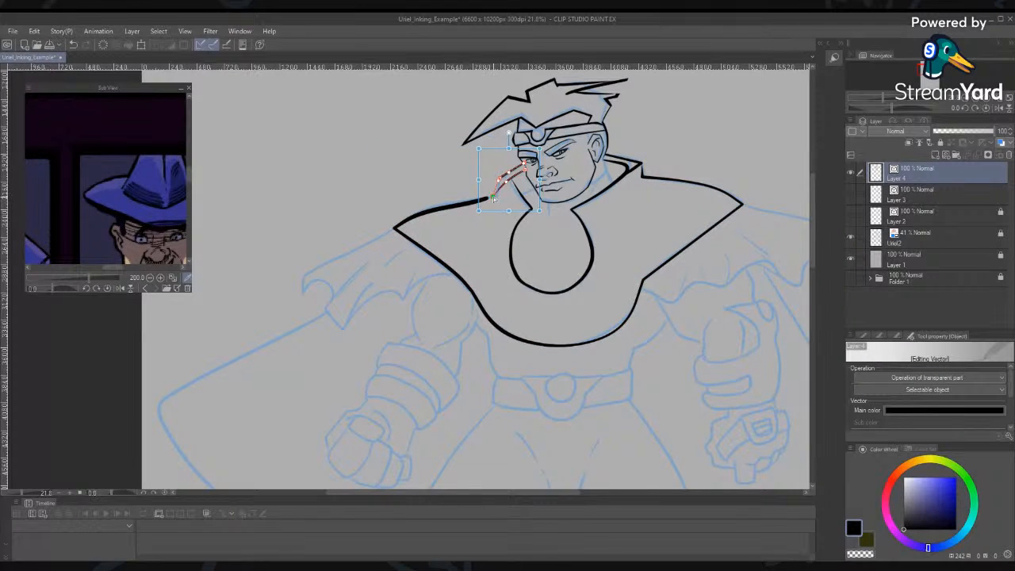
Reposition the facing end points of the left collar line and the left shoulder line until they meet, and deselect the lines
left_click_drag(492, 197, 494, 196)
left_click(489, 200)
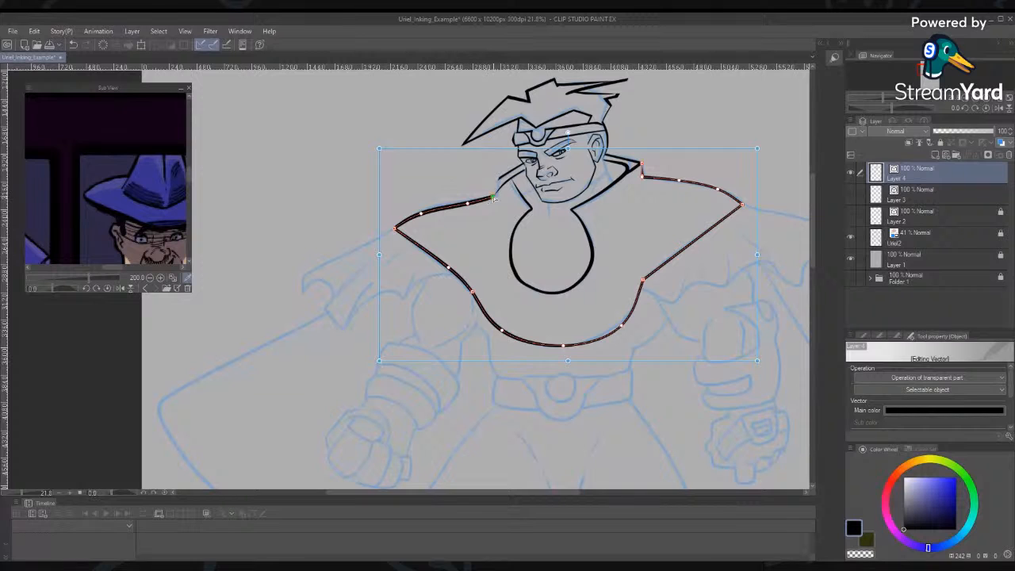
left_click_drag(492, 198, 485, 200)
left_click(499, 184)
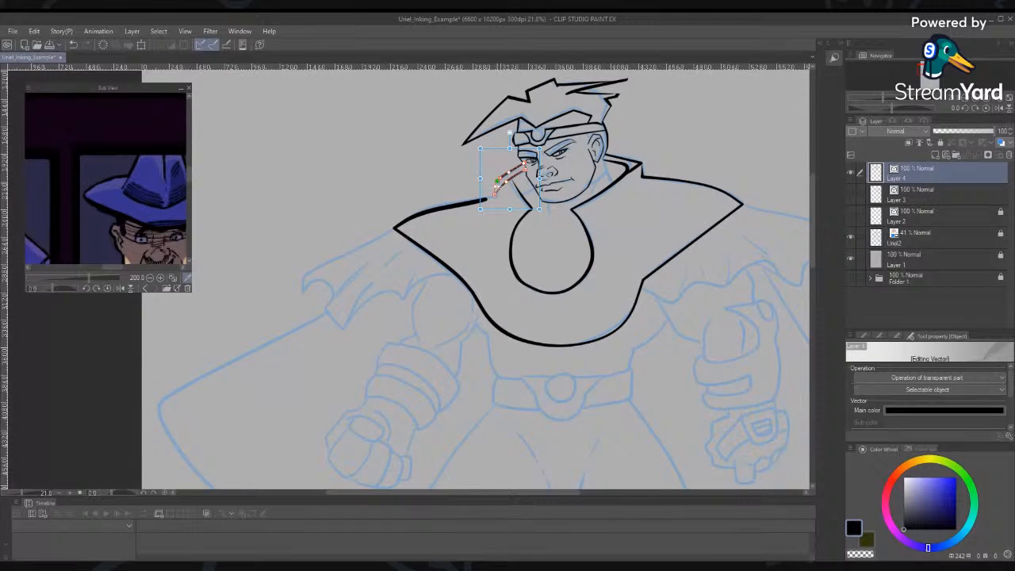
left_click(494, 195)
left_click(491, 204)
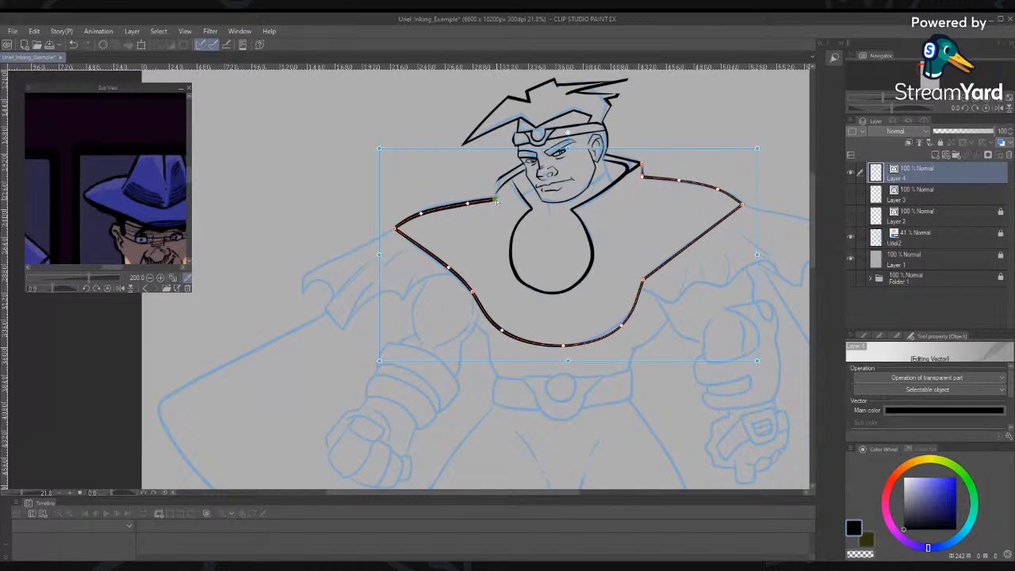
left_click(367, 167)
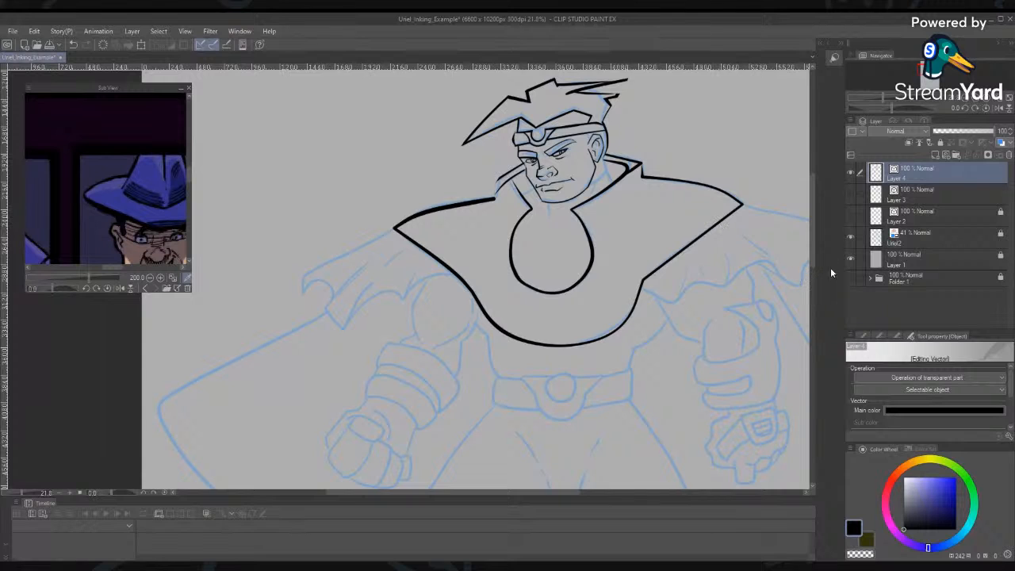
Choose Adjust line width from the Correct line tools and display its Fix width and brush size properties
left_click(864, 336)
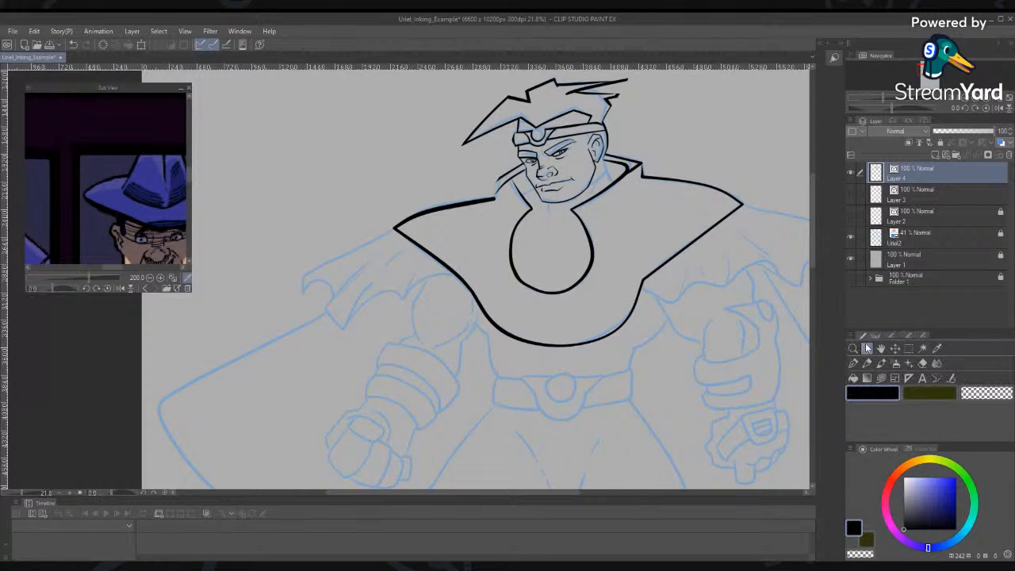
left_click(952, 379)
left_click(910, 336)
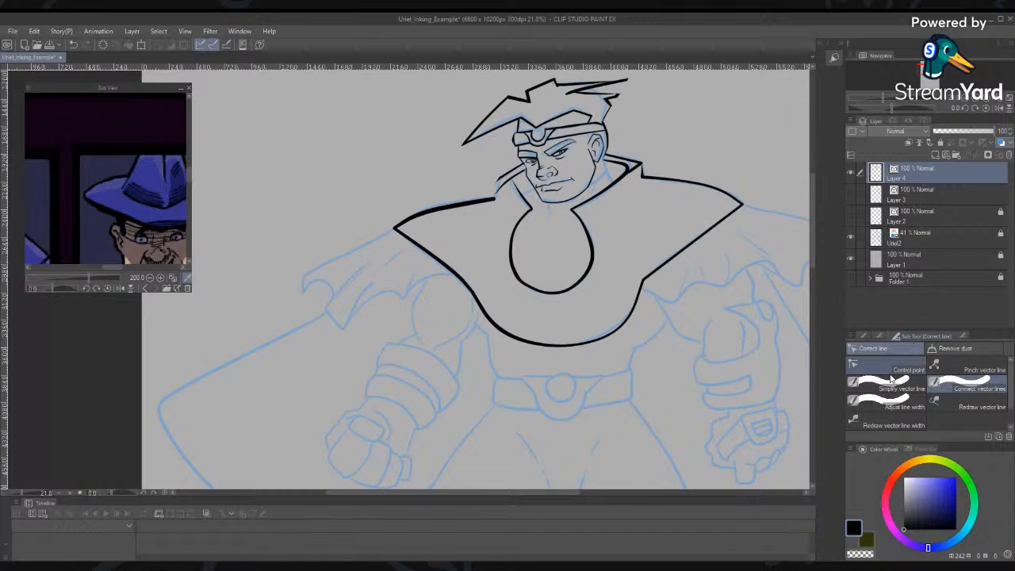
left_click(913, 406)
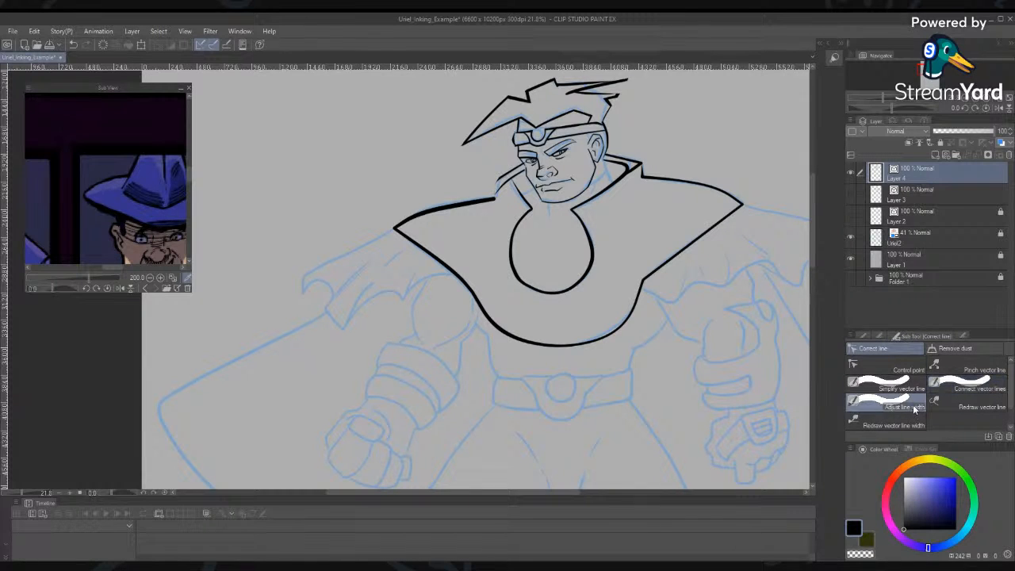
left_click(956, 337)
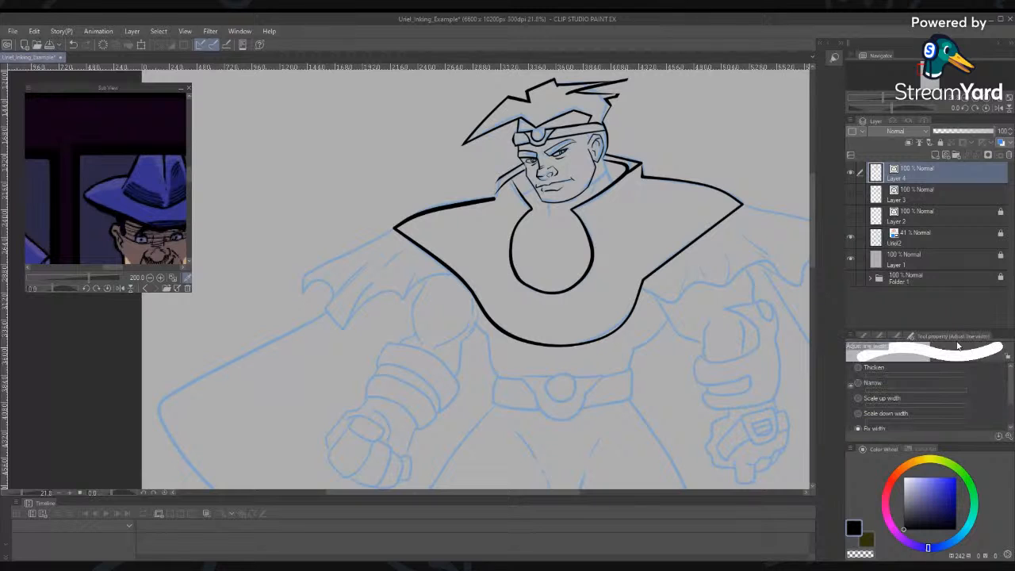
left_click_drag(1007, 385, 1003, 413)
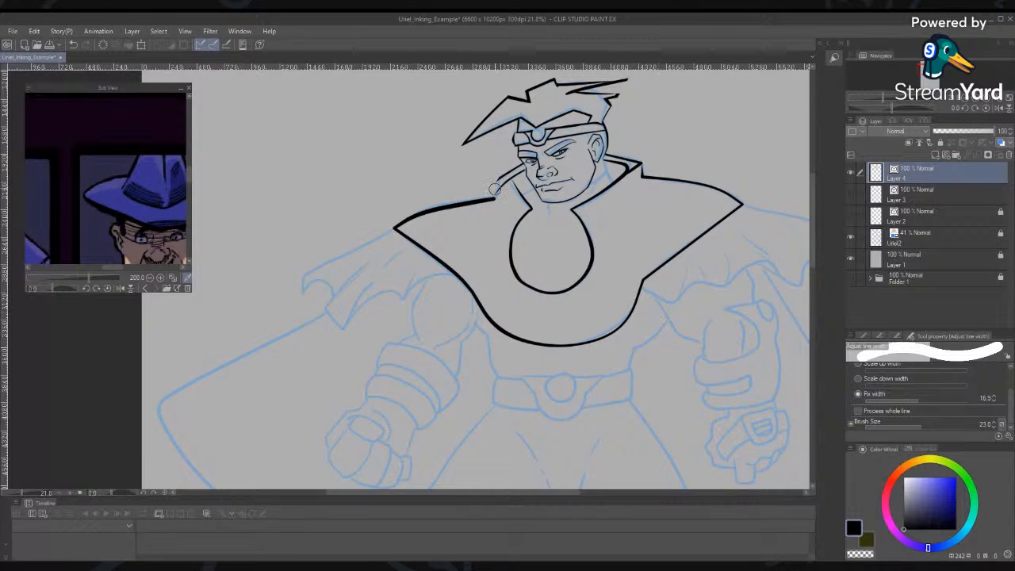
Brush a fixed line width over the left collar edge and left shoulder line, raising Fix width step by step to 24
mouse_move(498, 176)
left_mouse_down()
mouse_move(493, 199)
mouse_move(375, 234)
left_mouse_up()
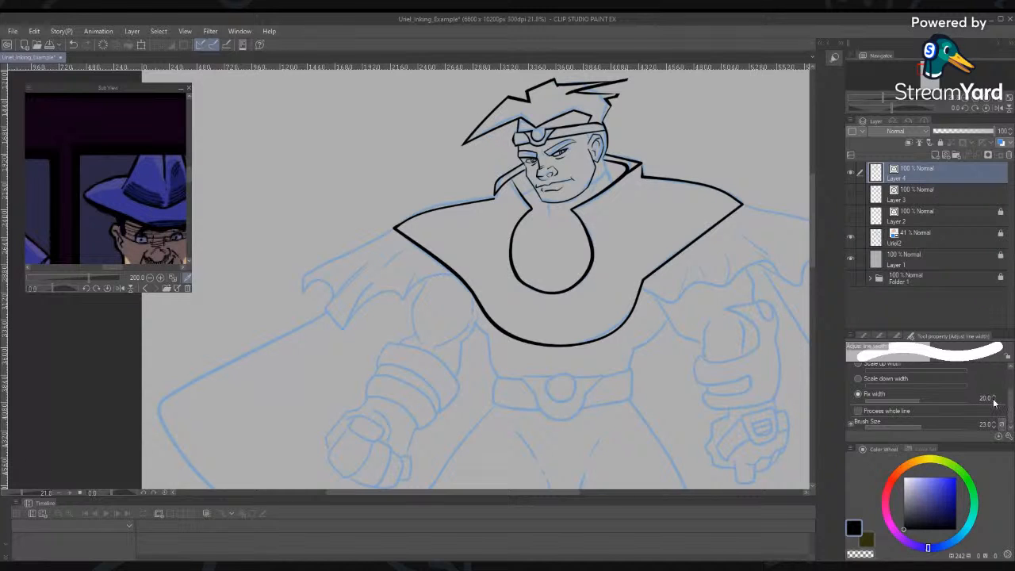
mouse_move(496, 182)
left_mouse_down()
mouse_move(494, 208)
mouse_move(493, 195)
left_mouse_up()
mouse_move(495, 197)
left_mouse_down()
mouse_move(410, 225)
mouse_move(496, 202)
left_mouse_up()
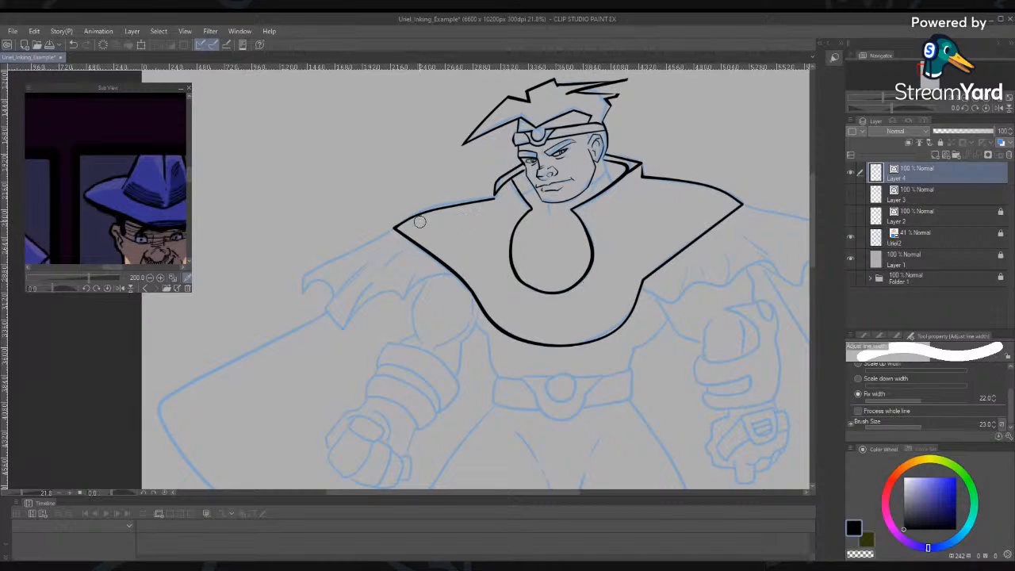
mouse_move(398, 224)
left_mouse_down()
mouse_move(490, 198)
mouse_move(442, 209)
mouse_move(510, 181)
left_mouse_up()
left_click(994, 396)
left_click_drag(497, 198, 408, 221)
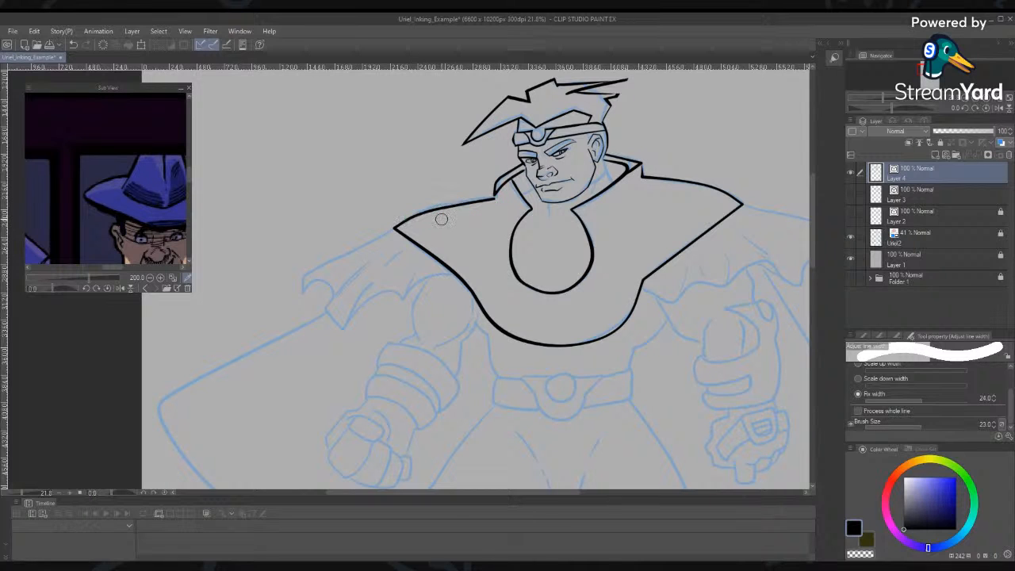
Brush the fixed width of 24 over the left collar flap, the round neck opening and the lower chest outline
left_click_drag(493, 196, 517, 167)
mouse_move(529, 207)
left_mouse_down()
mouse_move(512, 269)
mouse_move(538, 295)
left_mouse_up()
mouse_move(591, 274)
left_mouse_down()
mouse_move(572, 212)
mouse_move(628, 170)
mouse_move(743, 208)
mouse_move(660, 270)
mouse_move(635, 306)
mouse_move(544, 344)
mouse_move(511, 339)
left_mouse_up()
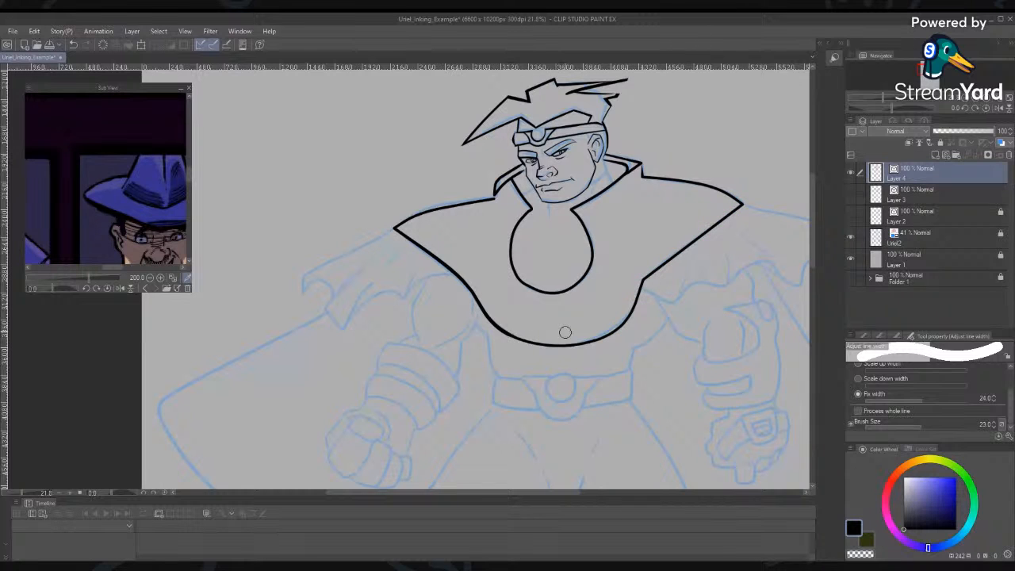
left_click_drag(602, 343, 609, 336)
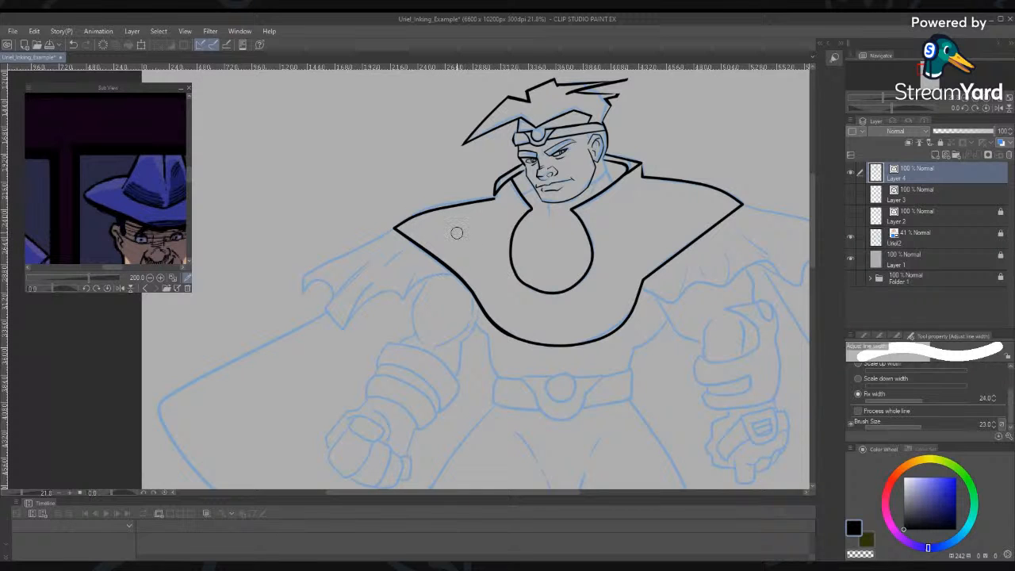
Inspect the control points of the shoulder outline, the left collar line and the neck opening by selecting each line
key("o")
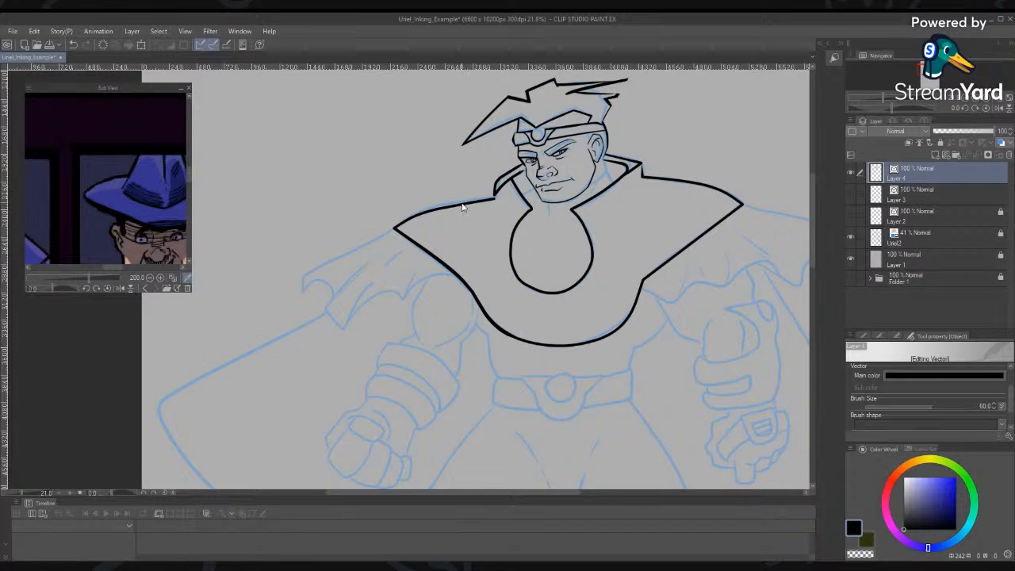
left_click(465, 205)
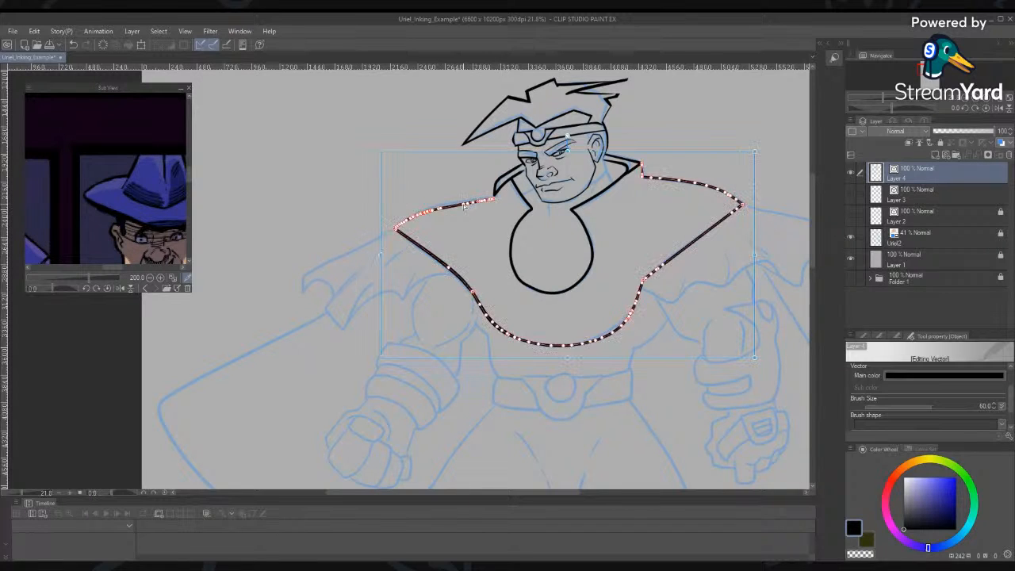
left_click(506, 190)
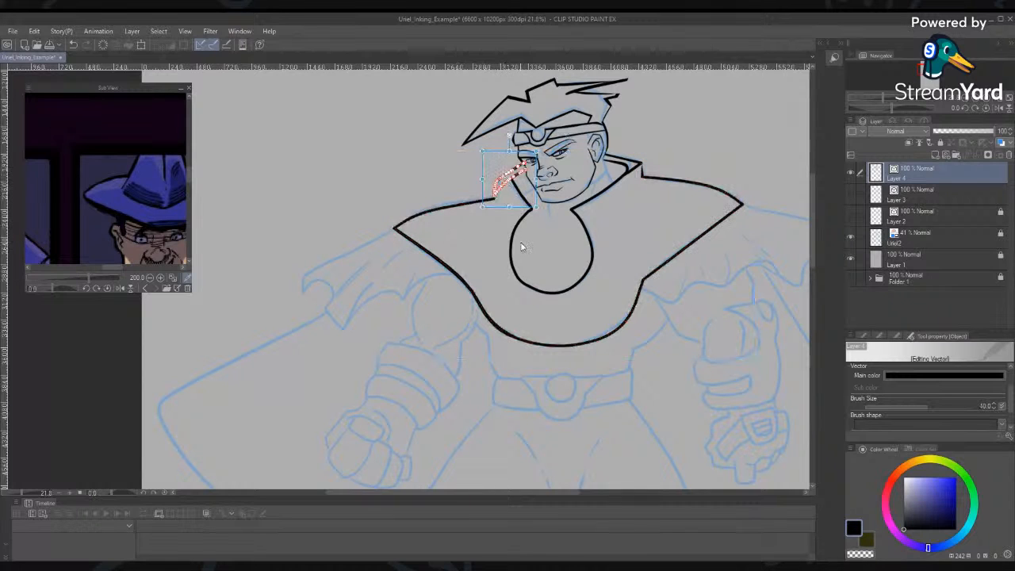
left_click(523, 267)
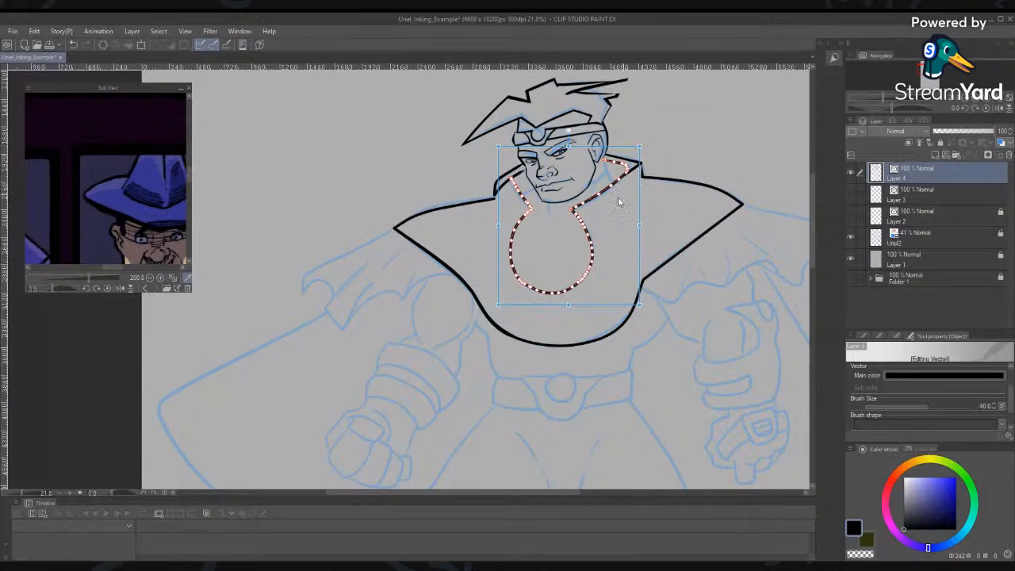
left_click(671, 183)
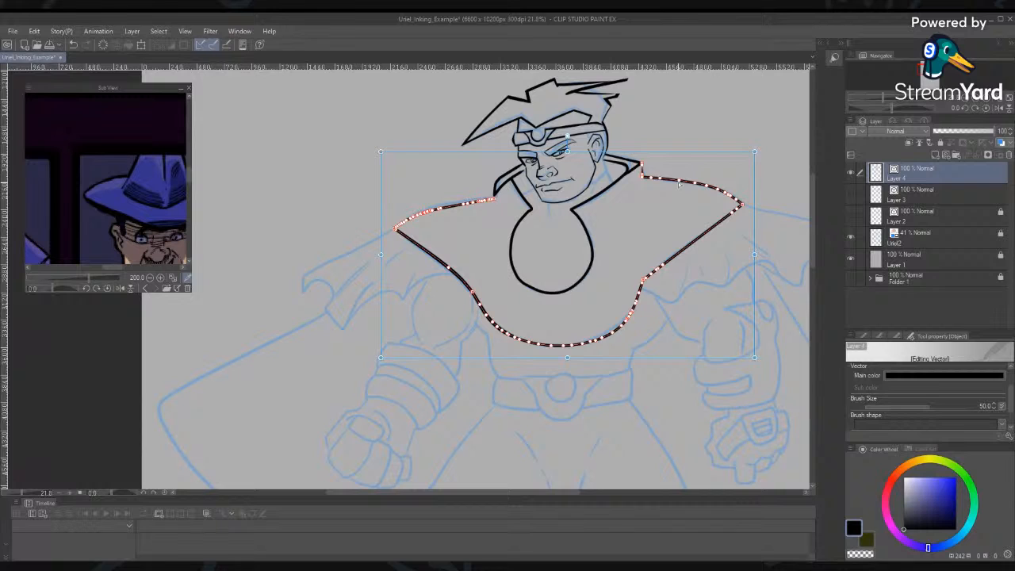
left_click(639, 167)
left_click(437, 218)
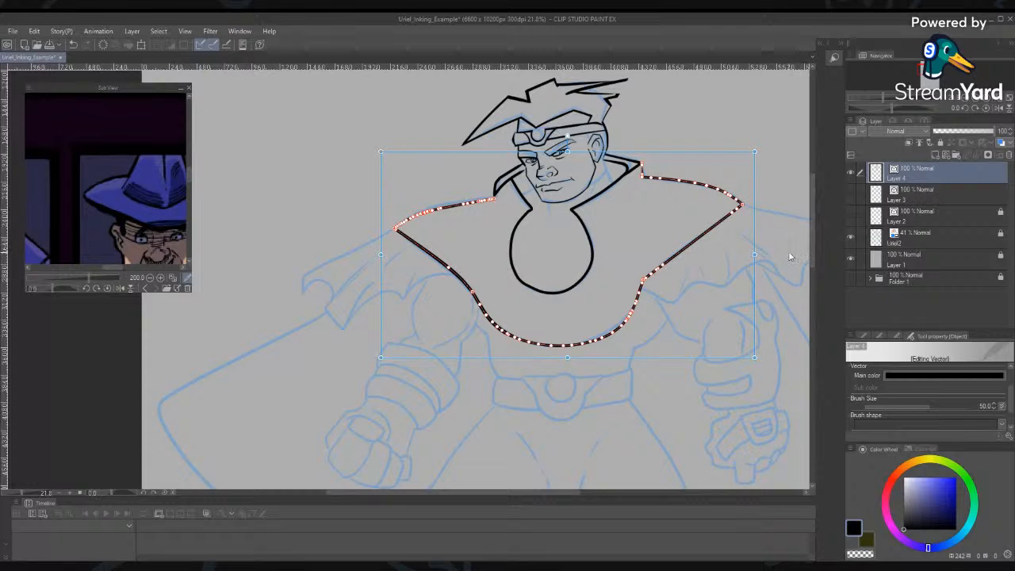
Reduce the control points of the collar, neck opening and shoulder outline by brushing over them with Simplify vector line
left_click(863, 336)
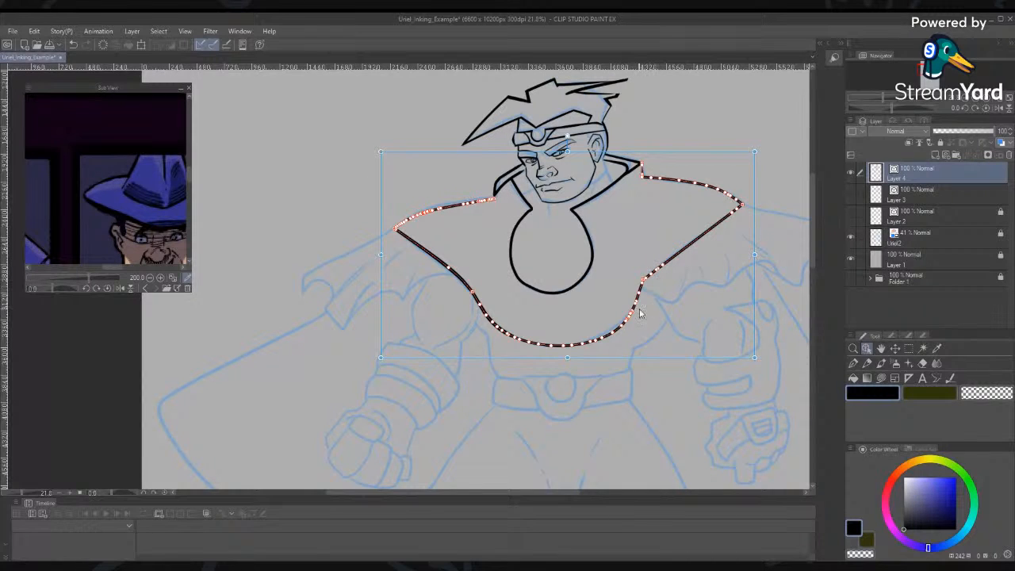
key("ctrl+d")
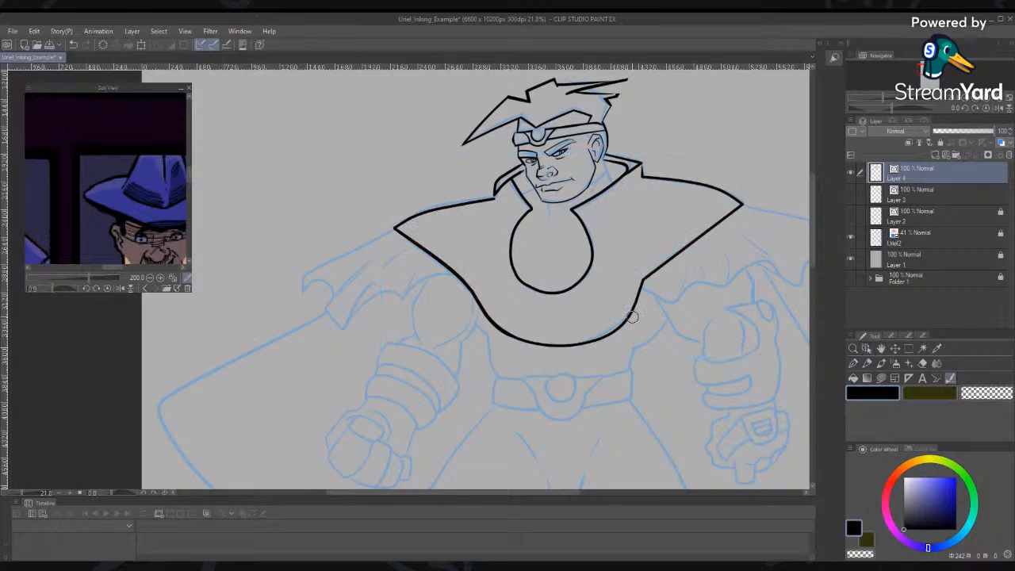
key("y")
left_click(910, 337)
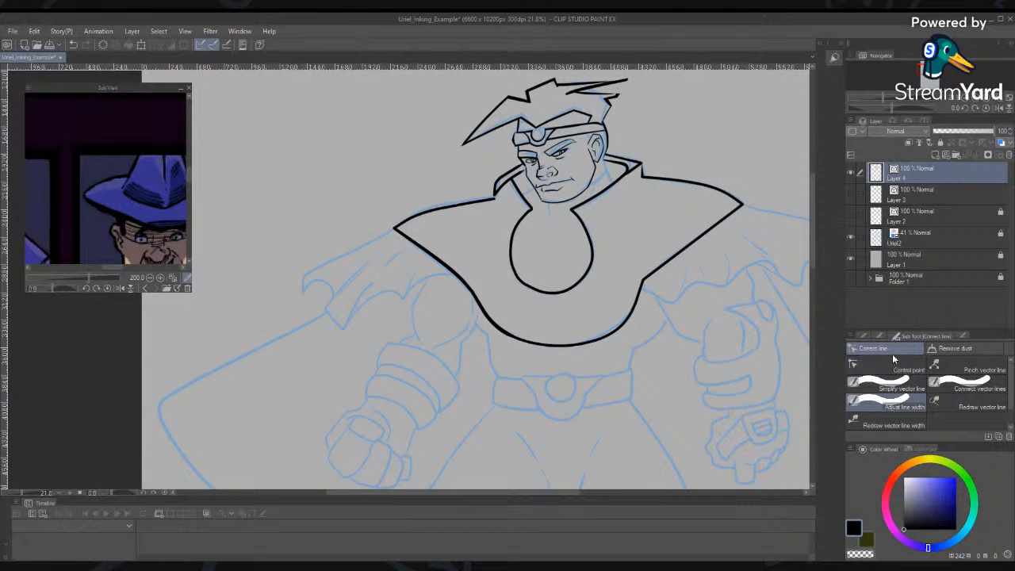
left_click(885, 386)
left_click(879, 384)
mouse_move(498, 192)
left_mouse_down()
mouse_move(514, 170)
mouse_move(497, 188)
mouse_move(513, 195)
mouse_move(517, 184)
mouse_move(528, 217)
mouse_move(477, 203)
mouse_move(418, 213)
mouse_move(395, 231)
mouse_move(467, 287)
mouse_move(490, 326)
mouse_move(534, 350)
mouse_move(614, 329)
mouse_move(646, 270)
left_mouse_up()
mouse_move(631, 293)
left_mouse_down()
mouse_move(645, 271)
mouse_move(756, 194)
left_mouse_up()
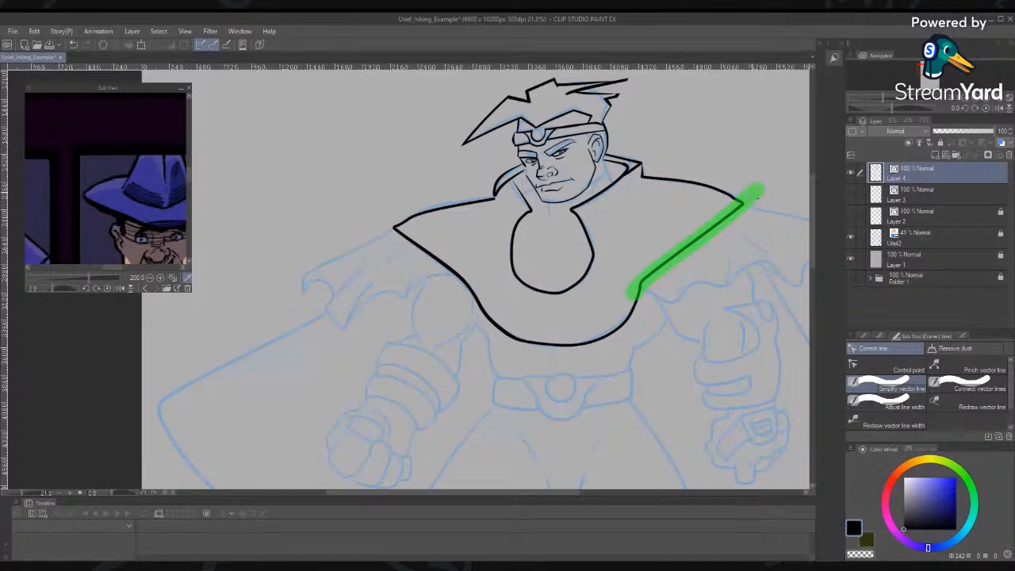
left_click_drag(756, 193, 757, 193)
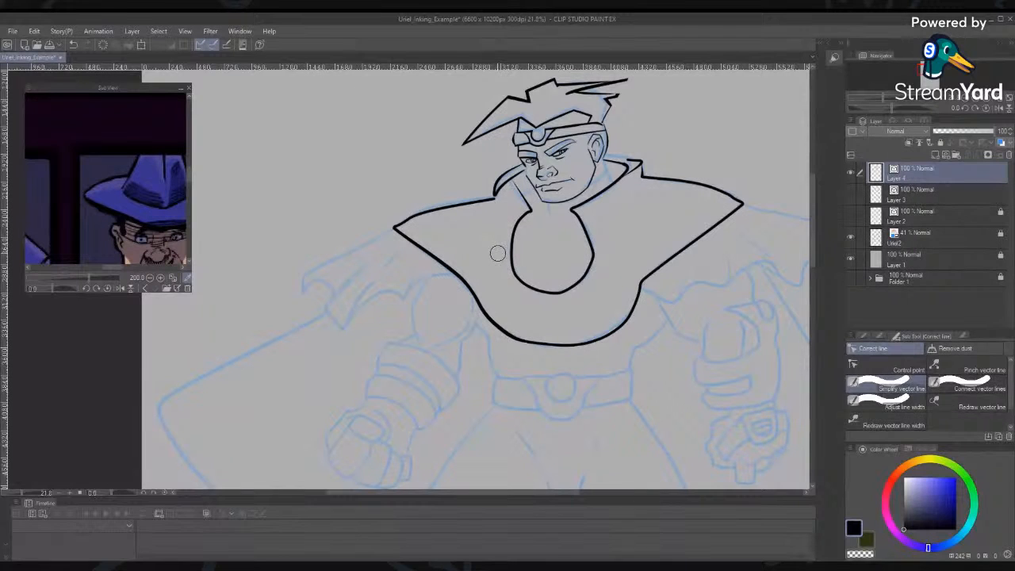
Reshape the left shoulder line by repositioning its control points, and apply Switch corner to the outer shoulder tip
key("o")
left_click(488, 205)
left_click(493, 198)
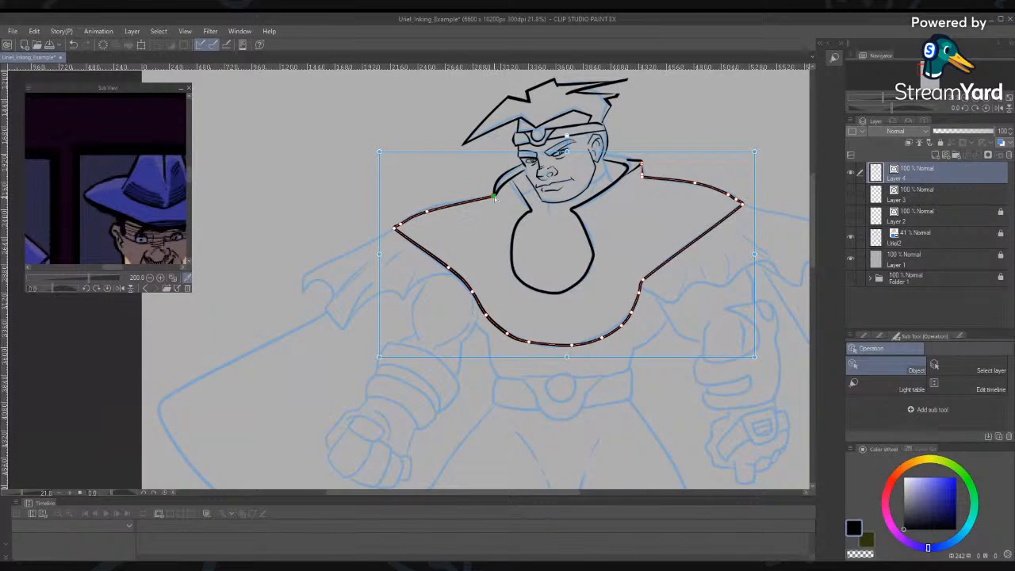
mouse_move(427, 213)
left_mouse_down()
mouse_move(460, 205)
mouse_move(441, 209)
left_mouse_up()
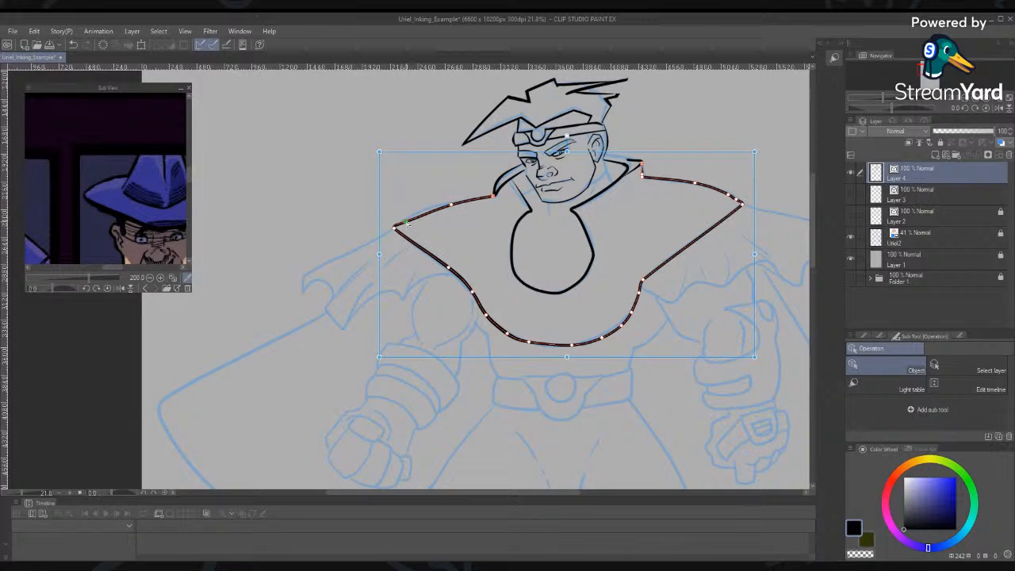
left_click(409, 221)
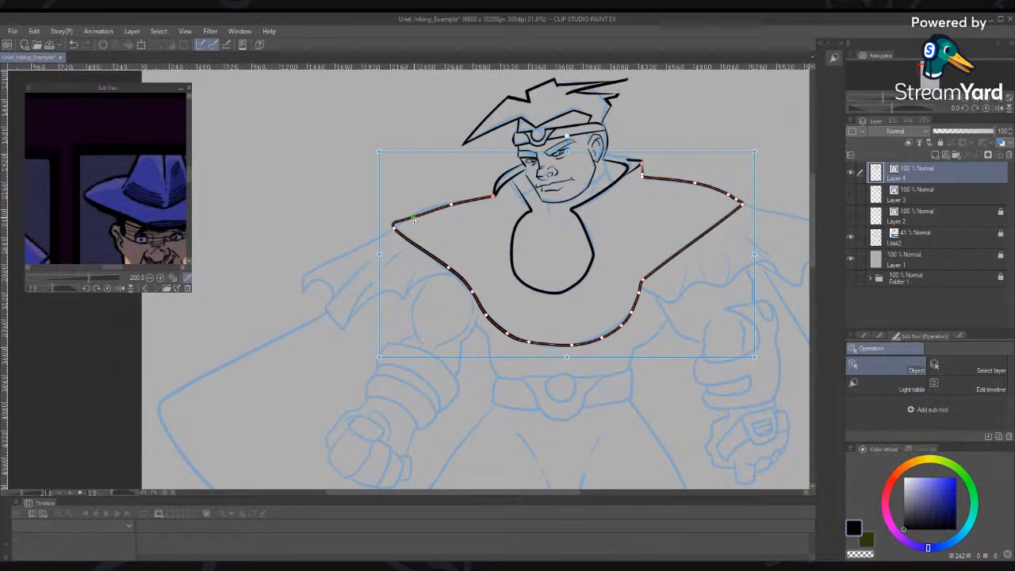
left_click_drag(411, 219, 413, 215)
right_click(394, 229)
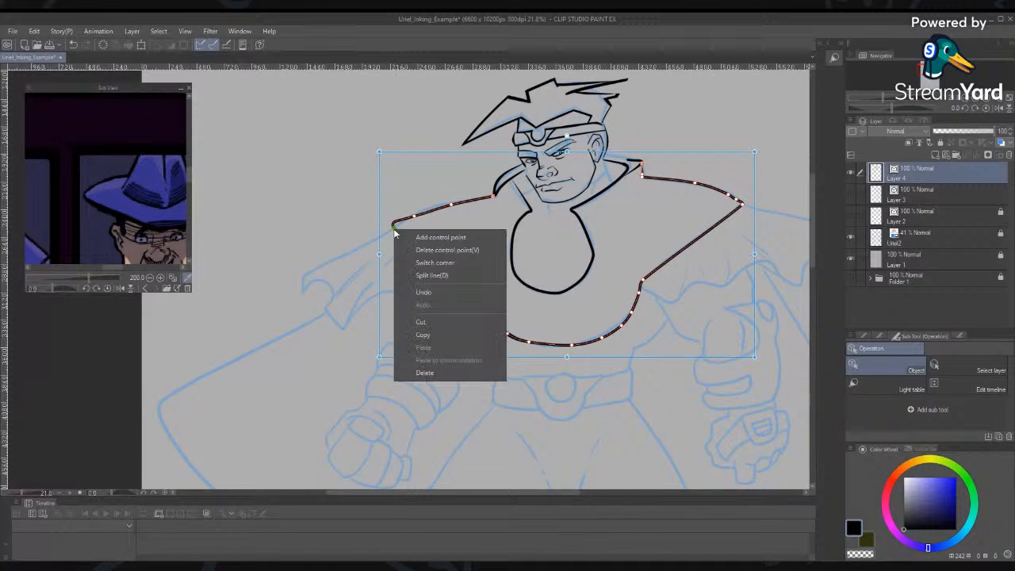
left_click(430, 263)
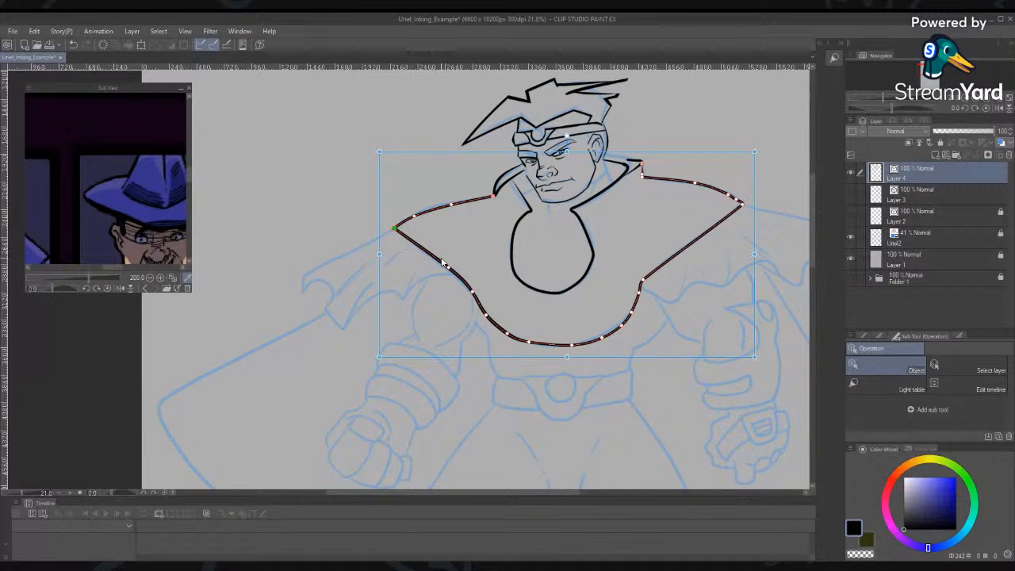
Reposition the control point on the left lower shoulder edge and apply Switch corner where that edge meets the chest curve
left_click_drag(449, 270, 444, 265)
left_click(473, 294)
right_click(474, 295)
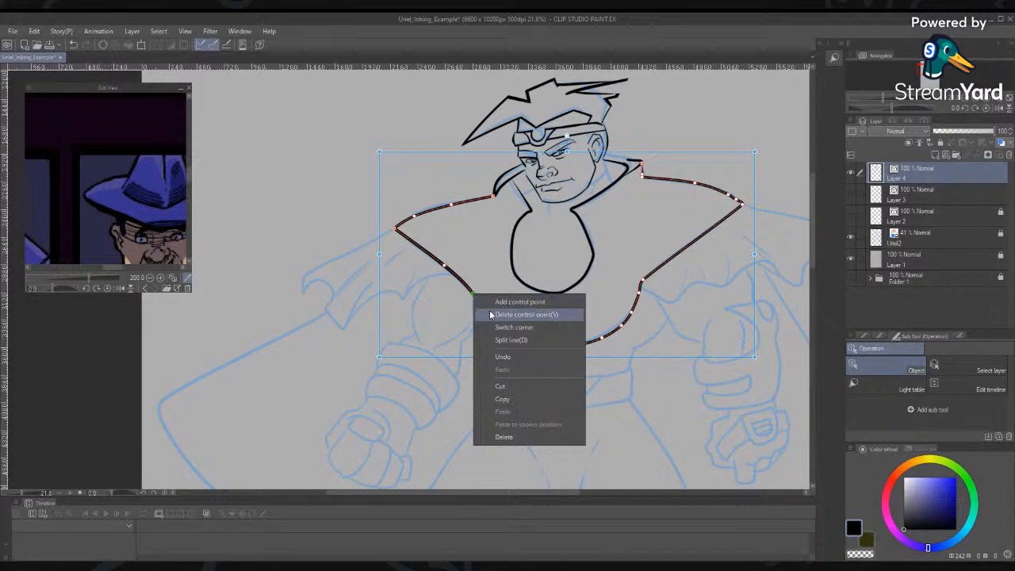
left_click(480, 328)
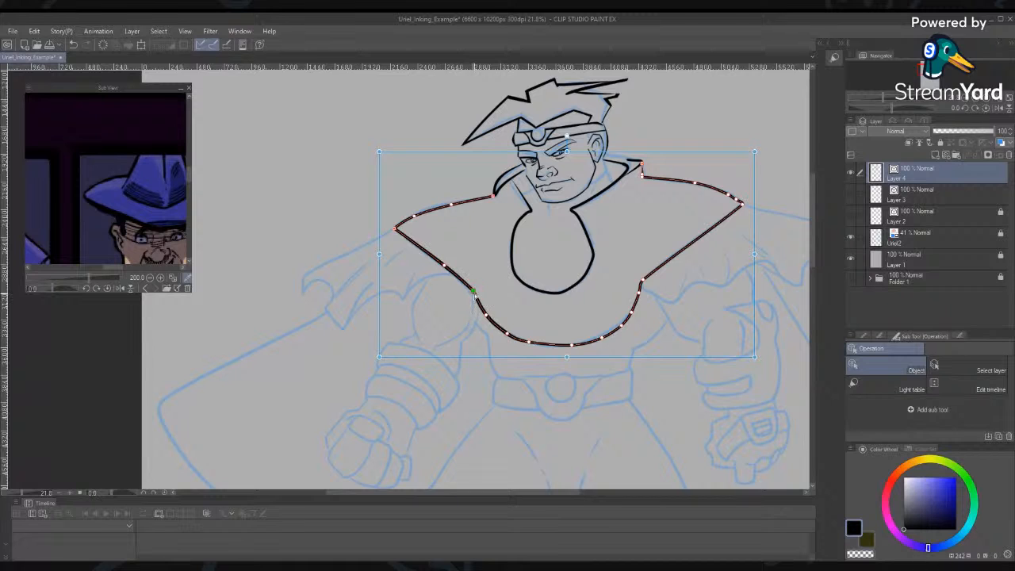
Delete the surplus control points along both sides of the lower chest curve
left_click(486, 316)
left_click(508, 333)
left_click(530, 343, "shift")
right_click(609, 341)
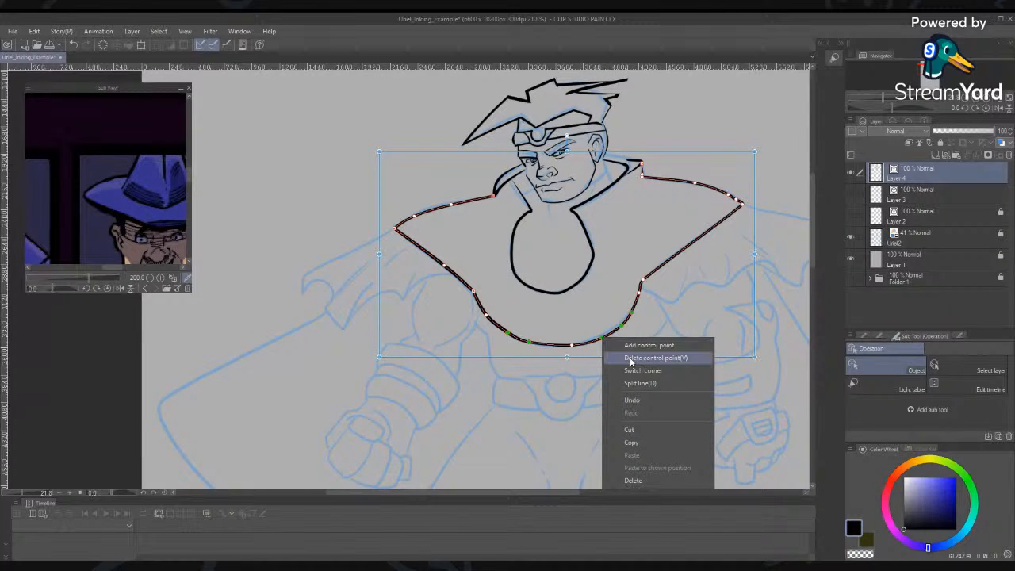
left_click(623, 357)
left_click(622, 312)
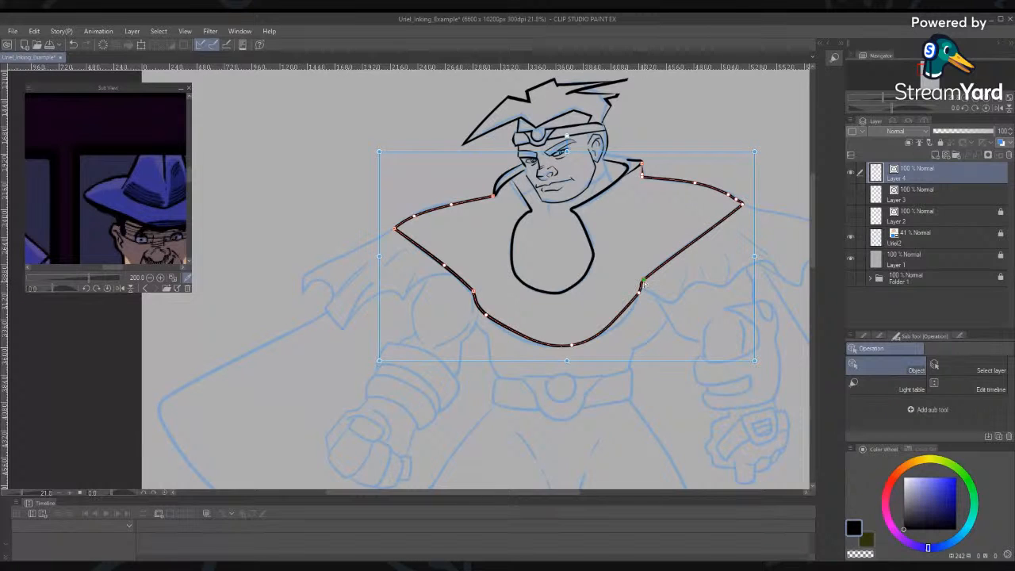
Apply Switch corner where the right shoulder edge meets the chest curve, and reposition the remaining points to round the curve over the sketch
right_click(644, 281)
left_click(669, 316)
left_click_drag(639, 295, 498, 330)
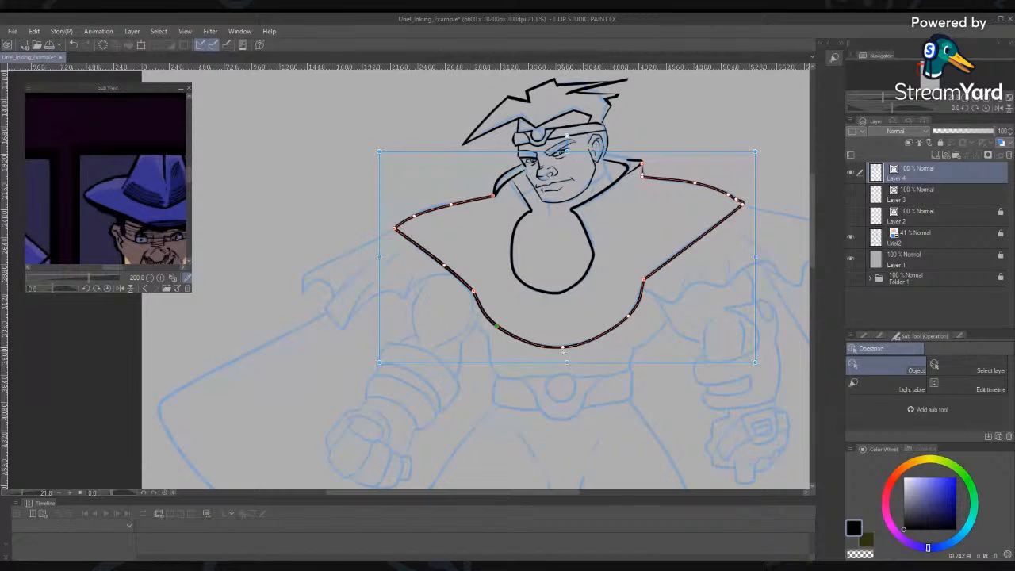
left_click_drag(562, 347, 623, 324)
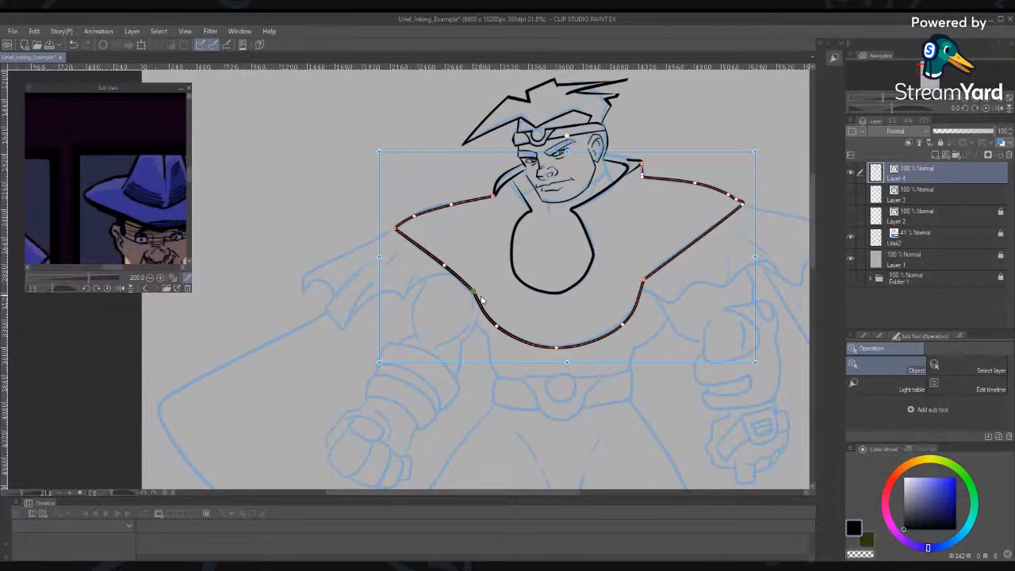
Delete the surplus control points near the outer tip and the collar base of the right shoulder line
left_click(729, 194)
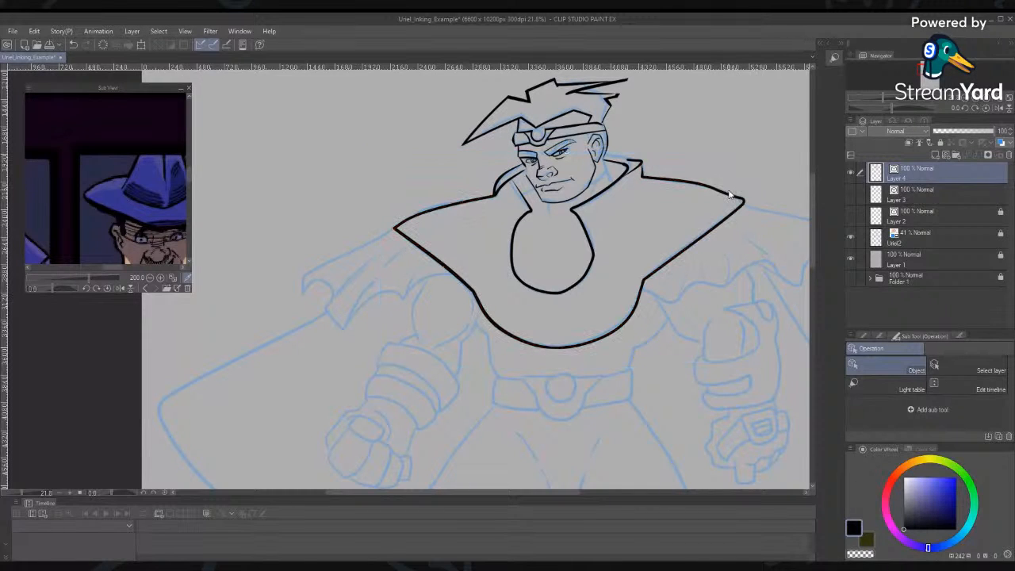
left_click(669, 184)
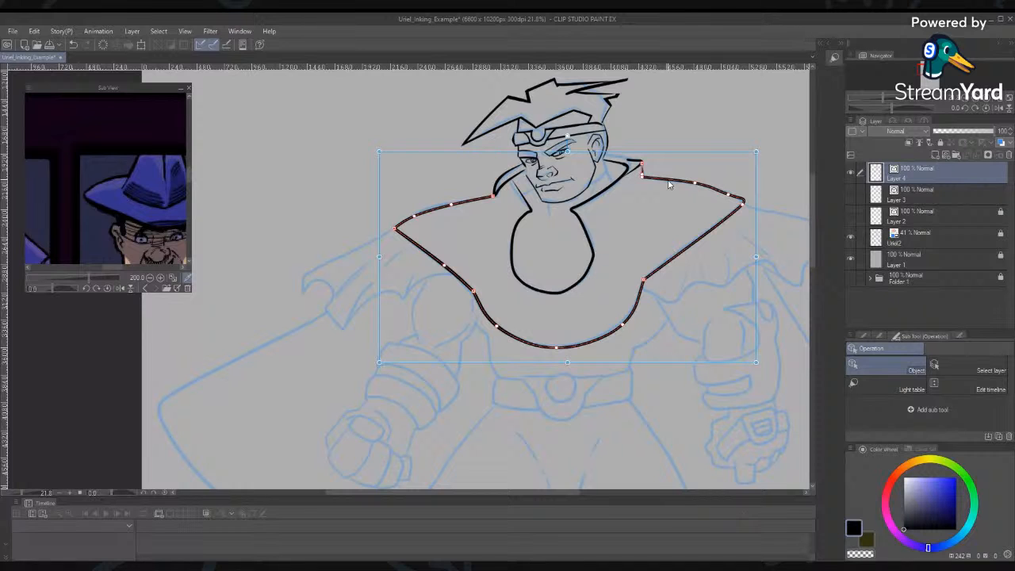
right_click(645, 177)
left_click(678, 198)
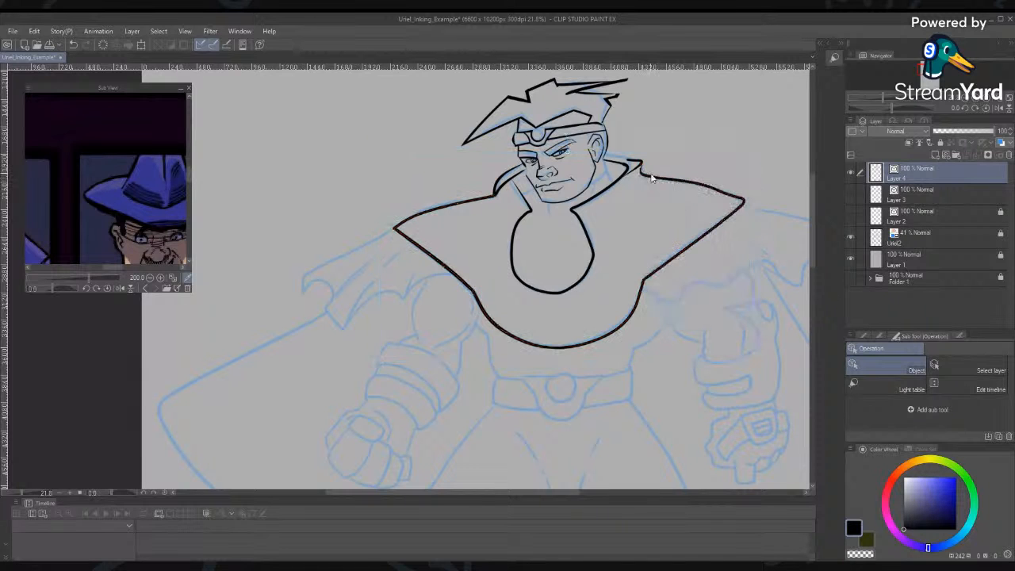
Apply Switch corner to the right shoulder line's collar base and outer tip, and reposition its upper control points along the sketch
left_click(652, 178)
right_click(643, 177)
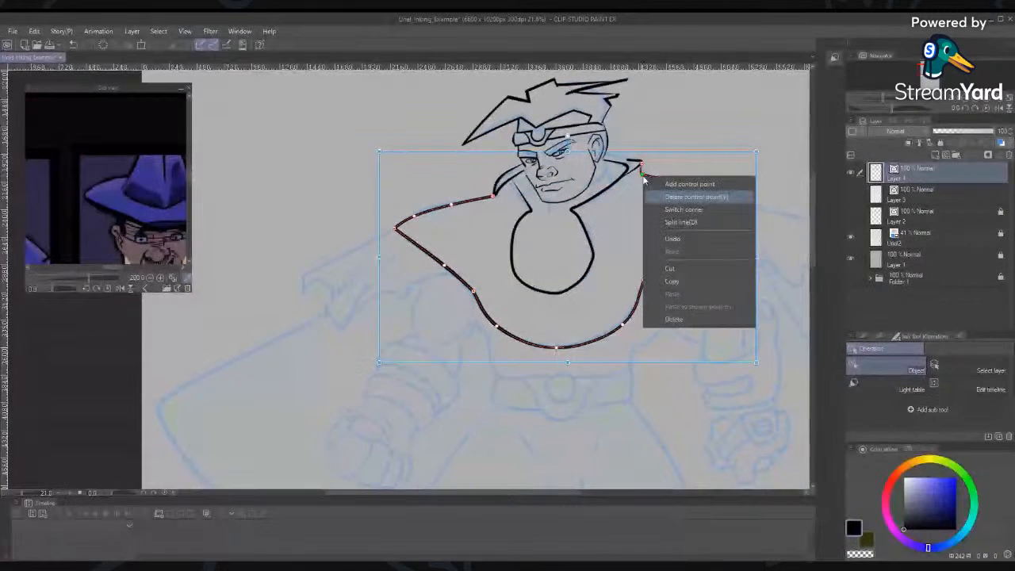
left_click(682, 211)
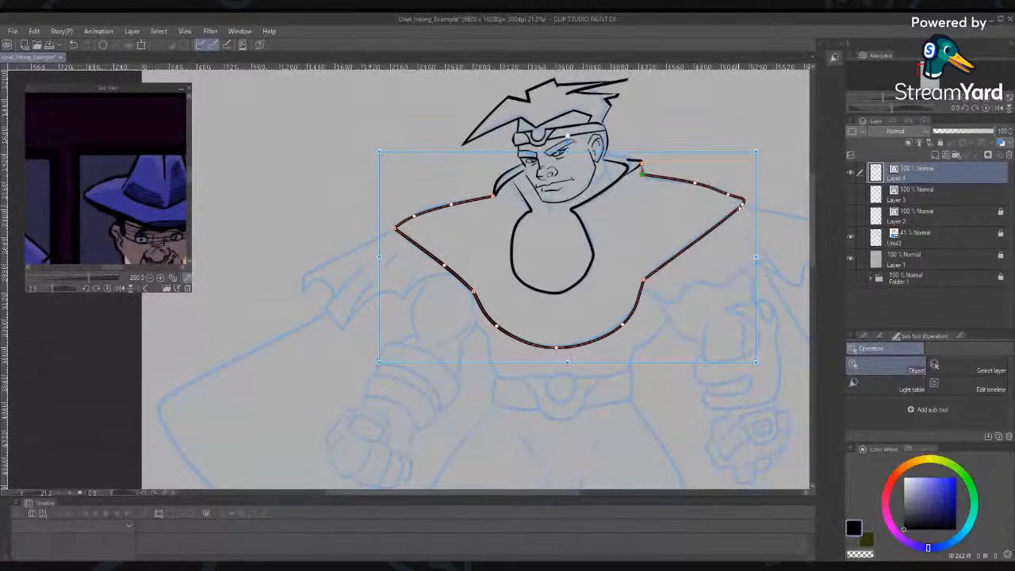
right_click(743, 206)
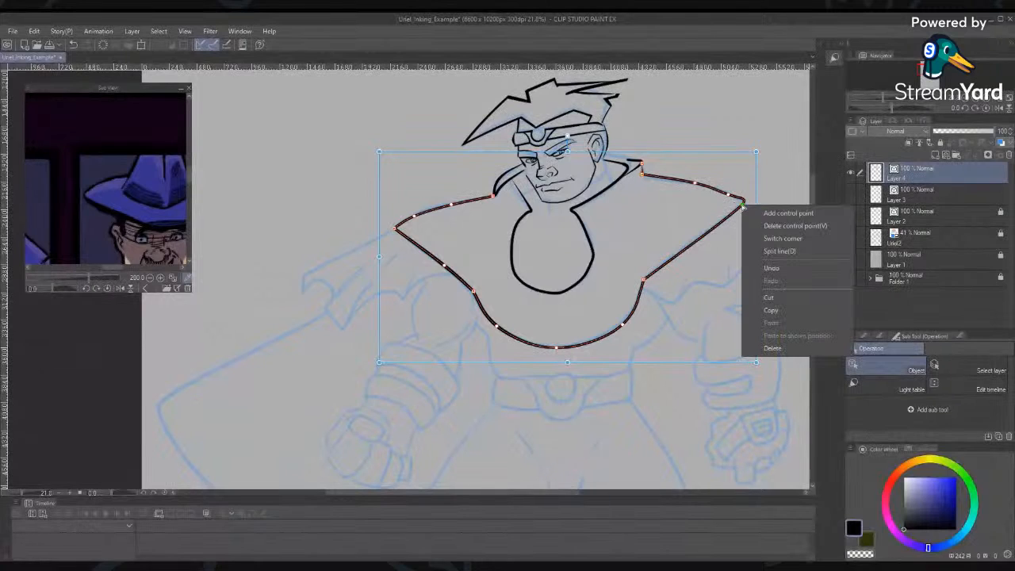
left_click(774, 238)
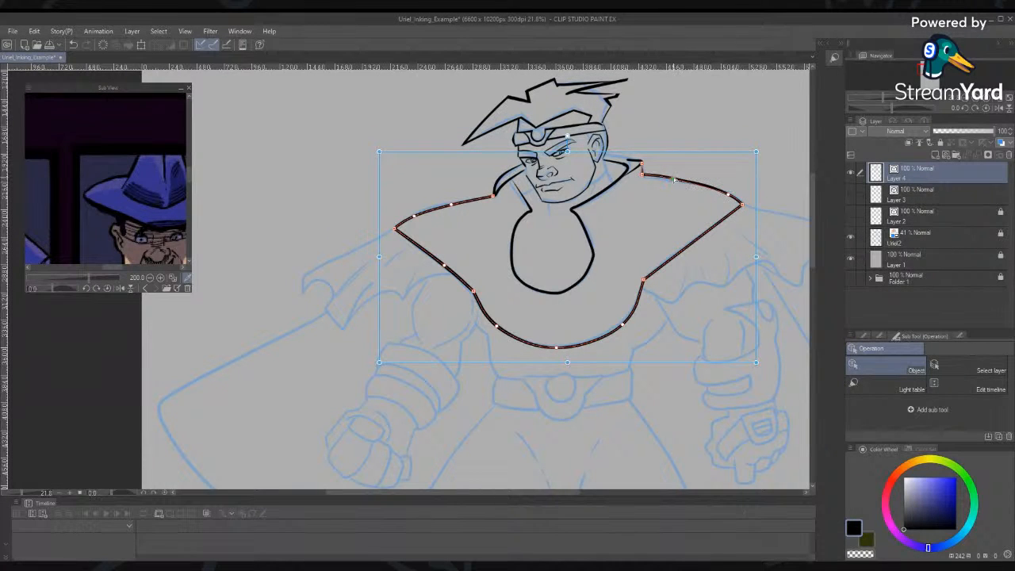
left_click_drag(727, 193, 718, 193)
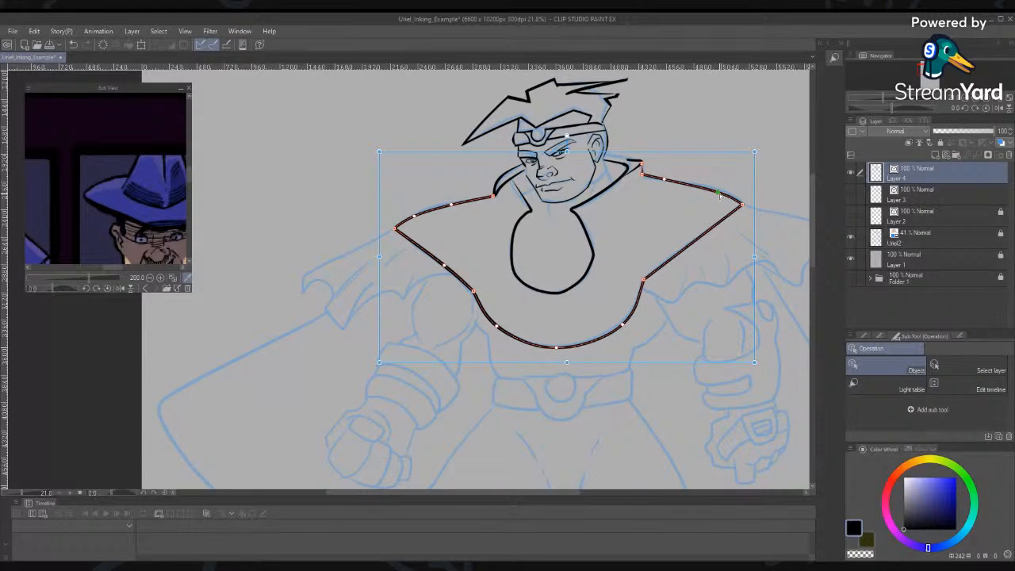
left_click(755, 137)
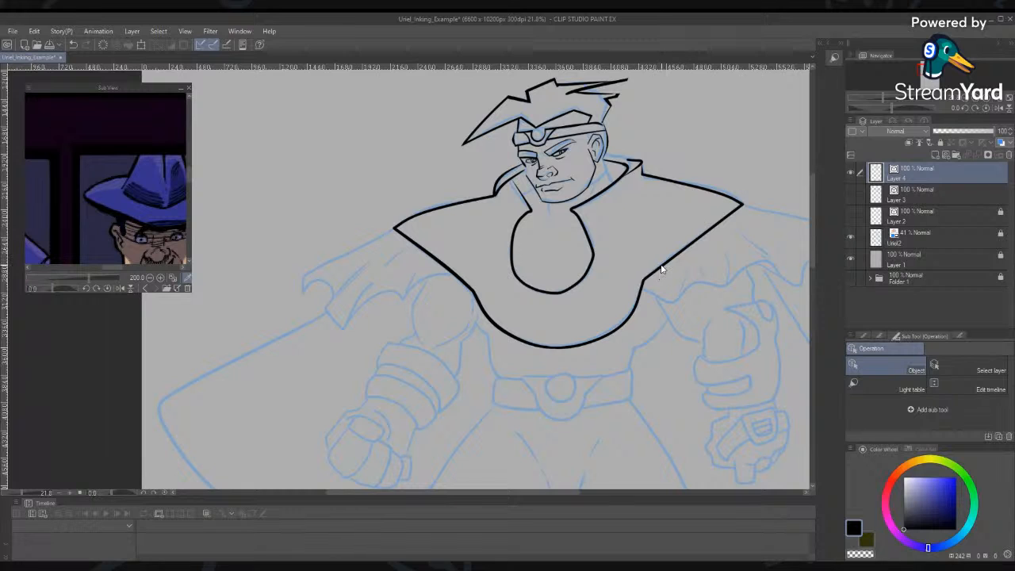
Reshape the tip of the right collar flap line by repositioning its control points
left_click(631, 164)
left_click_drag(627, 162, 627, 166)
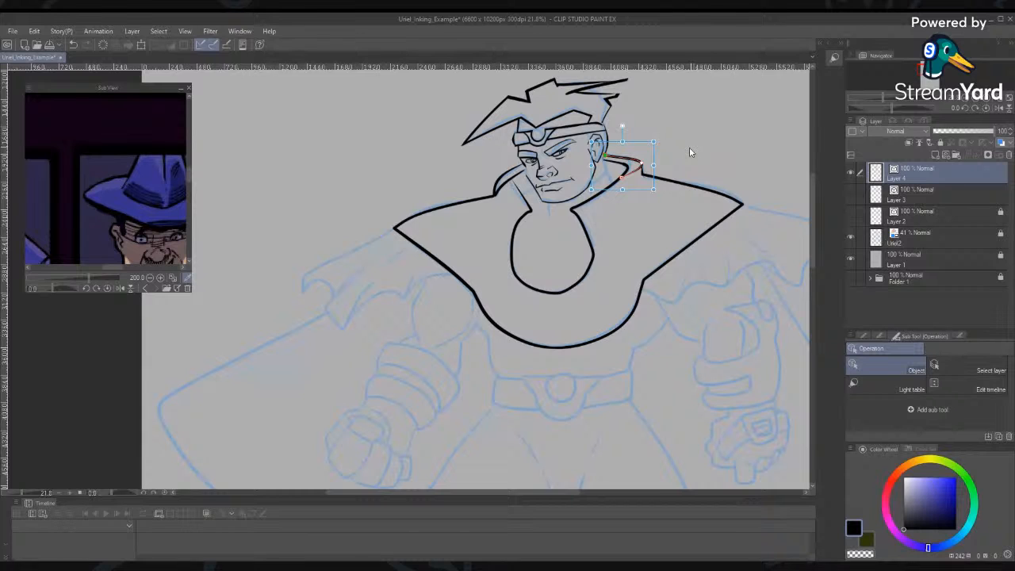
left_click(673, 159)
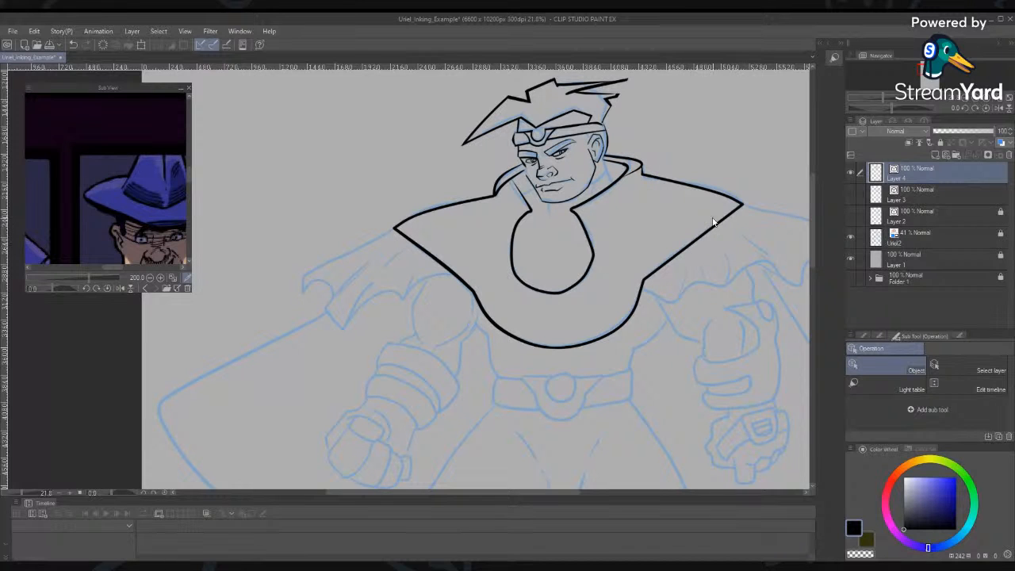
Move the left shoulder's outer tip slightly outward and shift the control point on the edge below it to match the sketch
left_click(470, 208)
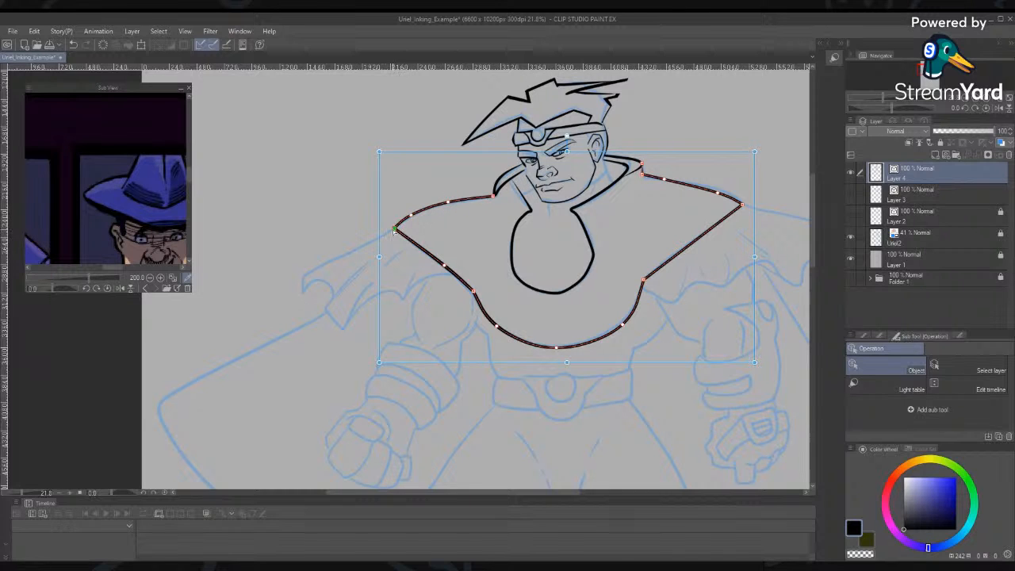
left_click_drag(395, 228, 390, 230)
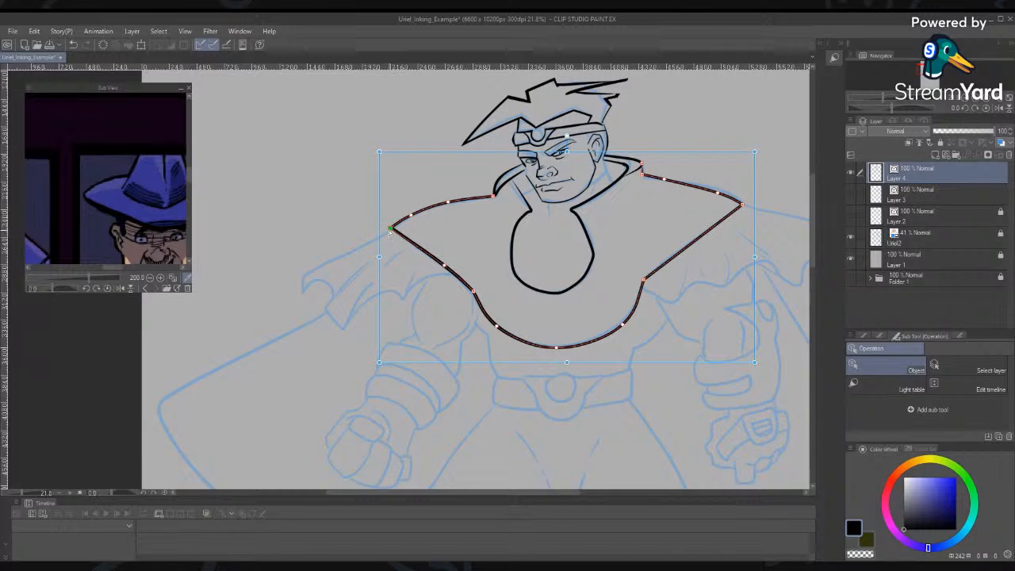
left_click_drag(444, 264, 438, 266)
left_click(434, 262)
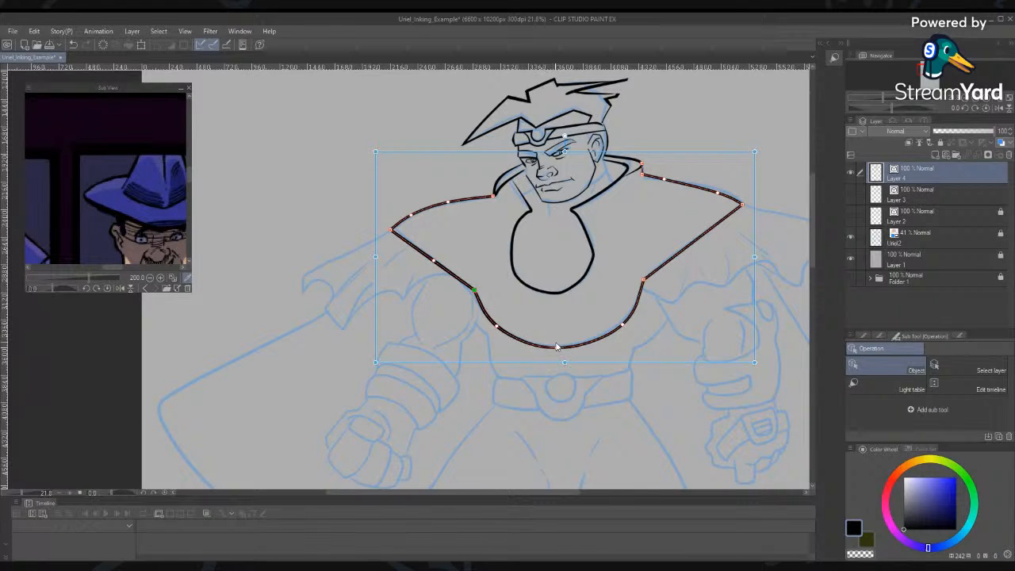
Try to reduce the control points of the neck opening and right collar line with Simplify vector line
left_click(590, 261)
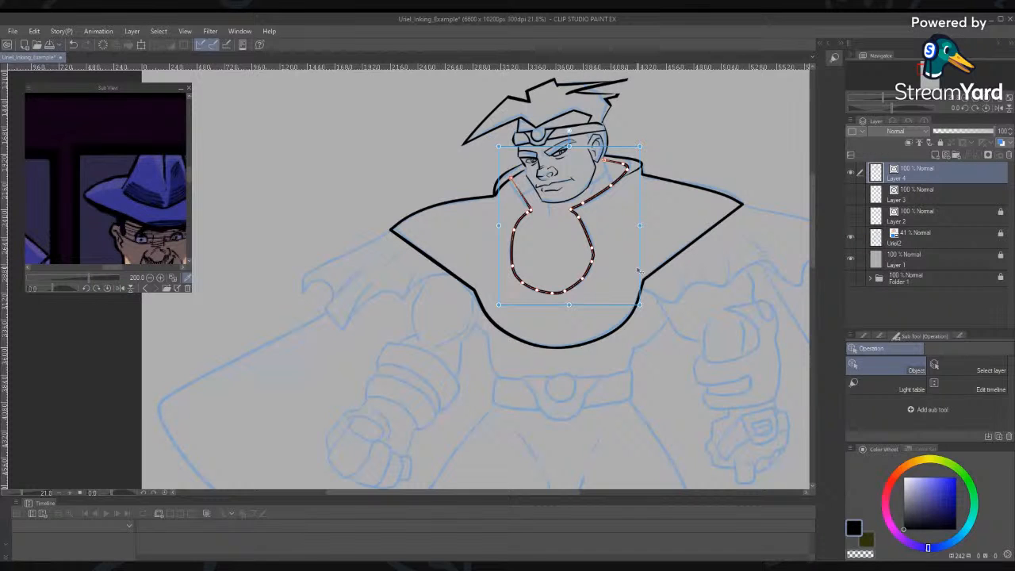
key("y")
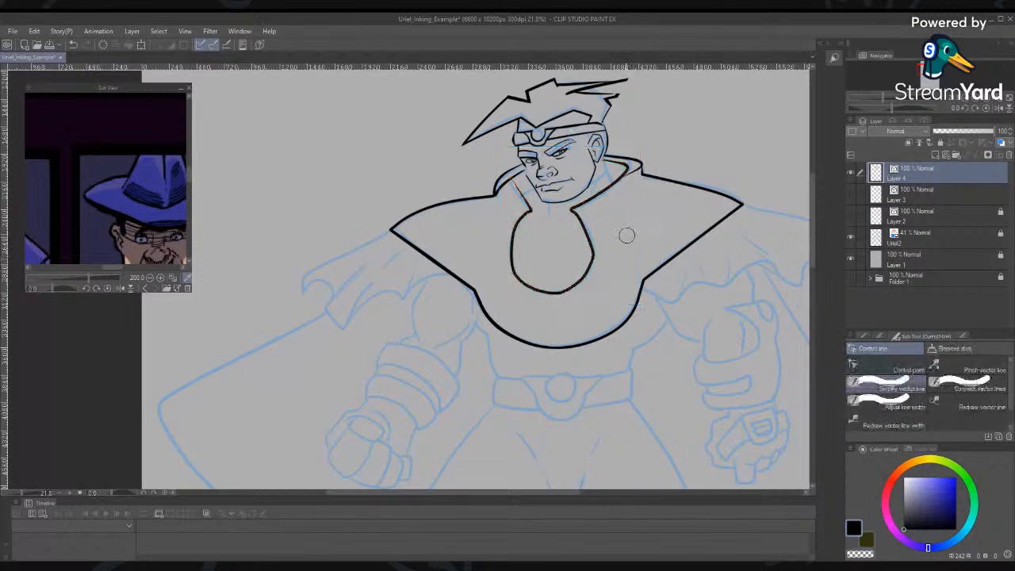
mouse_move(573, 208)
left_mouse_down()
mouse_move(587, 268)
mouse_move(569, 295)
mouse_move(525, 284)
mouse_move(513, 243)
mouse_move(527, 211)
mouse_move(519, 187)
mouse_move(537, 214)
mouse_move(516, 265)
mouse_move(567, 295)
left_mouse_up()
left_click_drag(581, 224, 565, 280)
left_click_drag(576, 204, 627, 169)
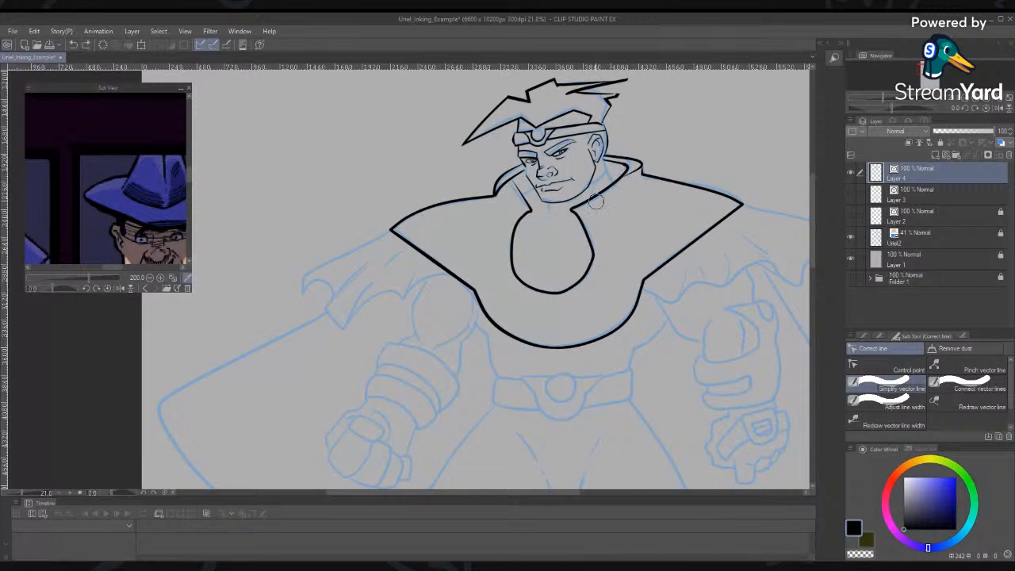
left_click_drag(601, 198, 557, 313)
Delete the extra control point at the neck opening's left corner, apply Switch corner there, and extend the line's end to the left collar flap
key("o")
left_click(576, 283)
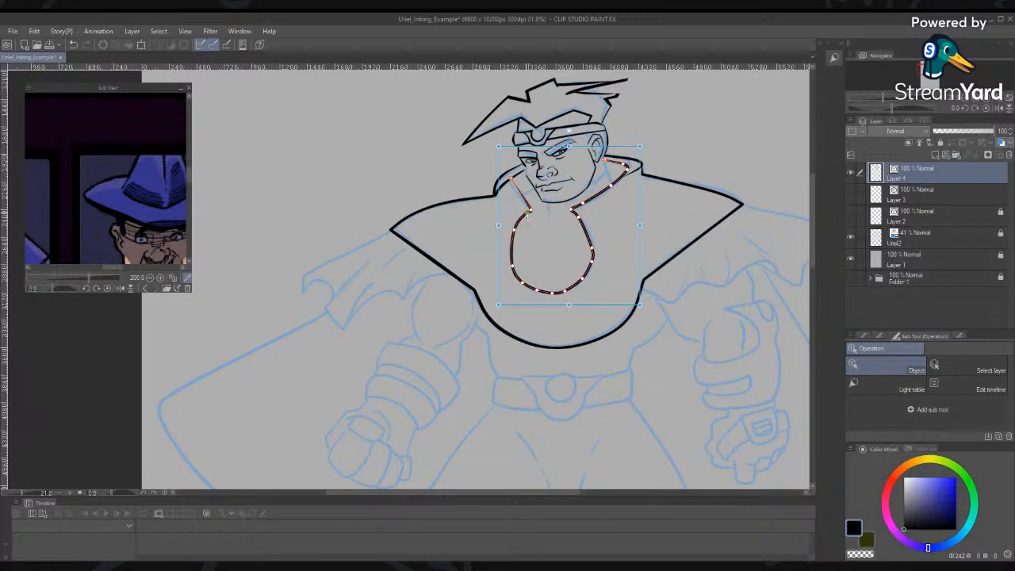
right_click(527, 213)
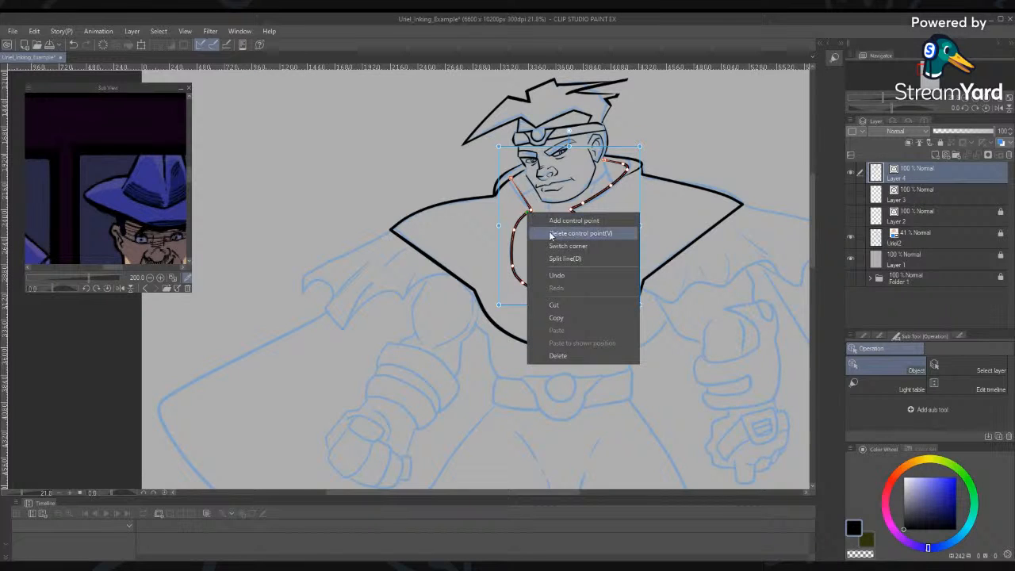
left_click(580, 233)
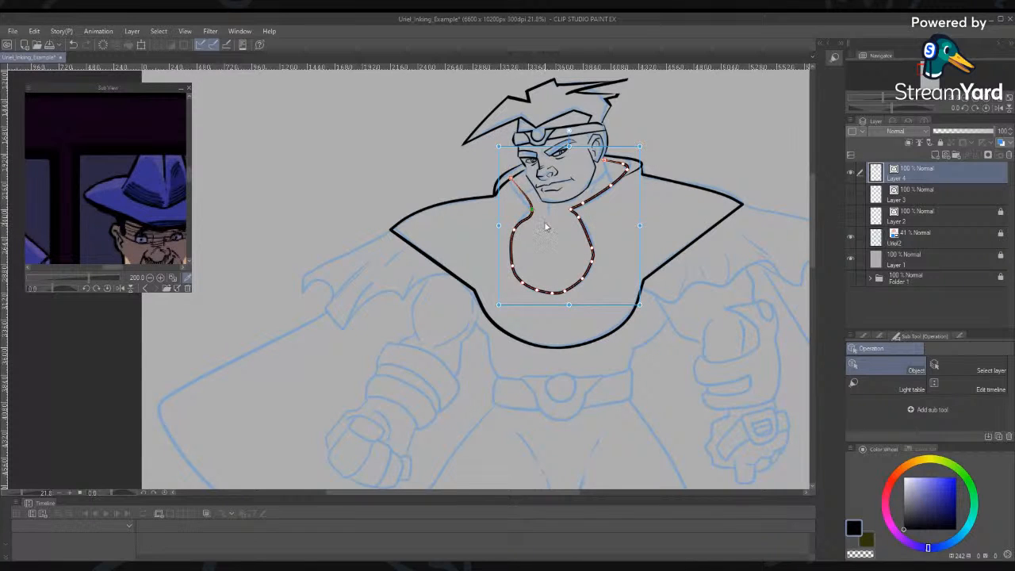
right_click(531, 213)
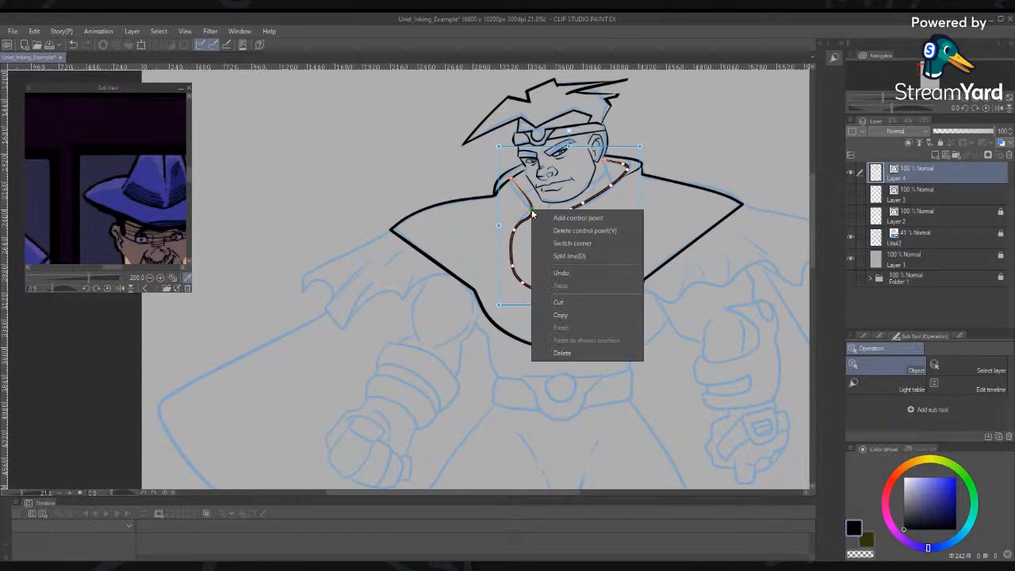
left_click(573, 243)
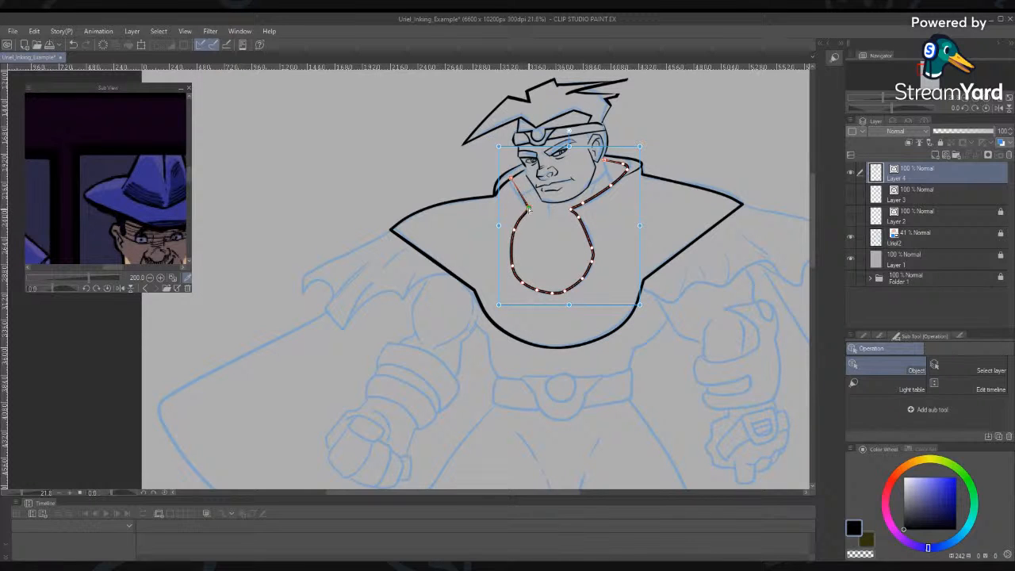
left_click(510, 182)
left_click_drag(510, 183, 503, 178)
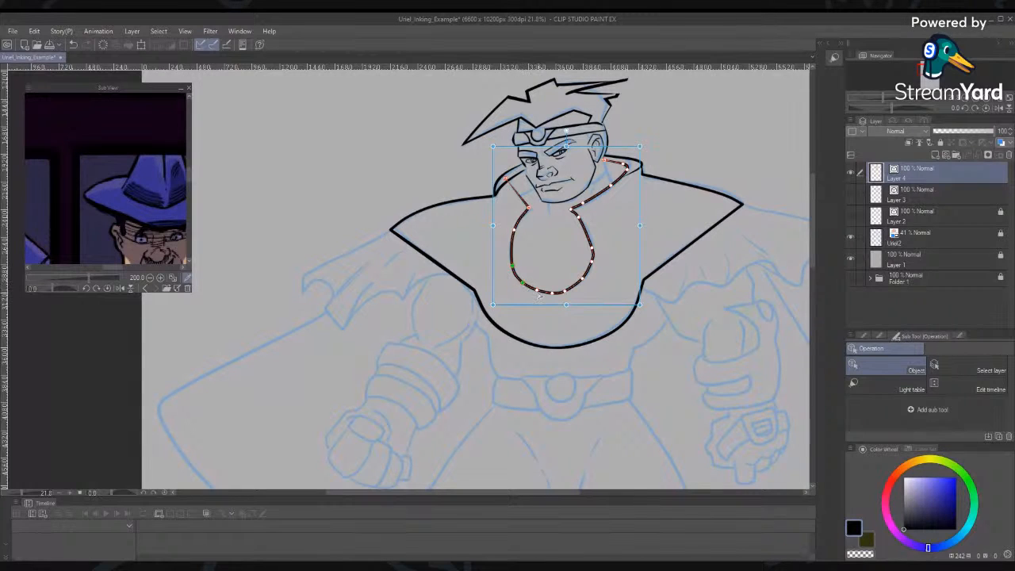
Delete the surplus control points around the neck opening and reposition the point on the right collar line
right_click(580, 219)
left_click(612, 232)
left_click(591, 242)
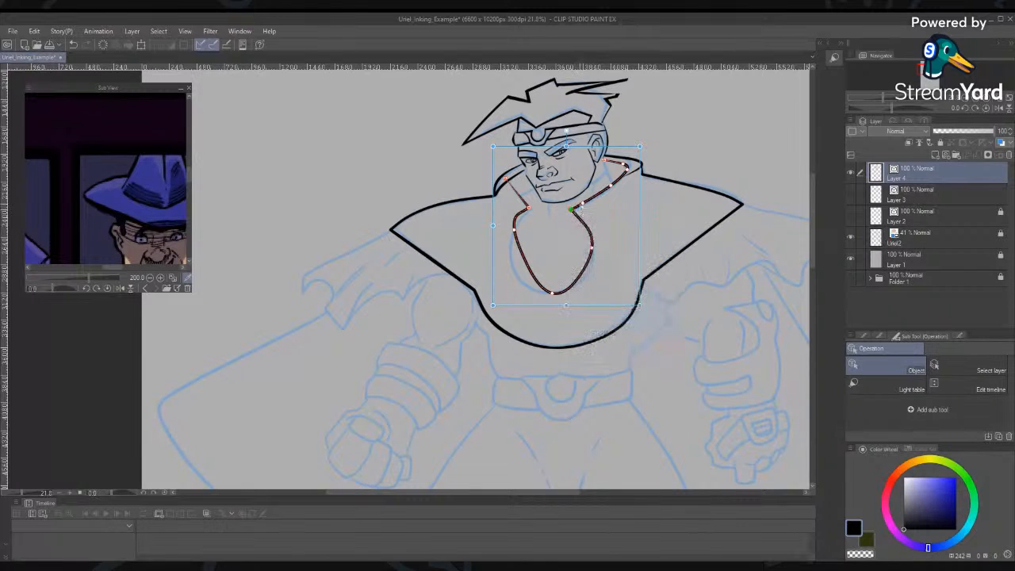
left_click(590, 198)
Reposition the neck opening's left, right and bottom control points to form an even round curve over the sketch
left_click_drag(597, 249, 592, 258)
left_click(512, 238)
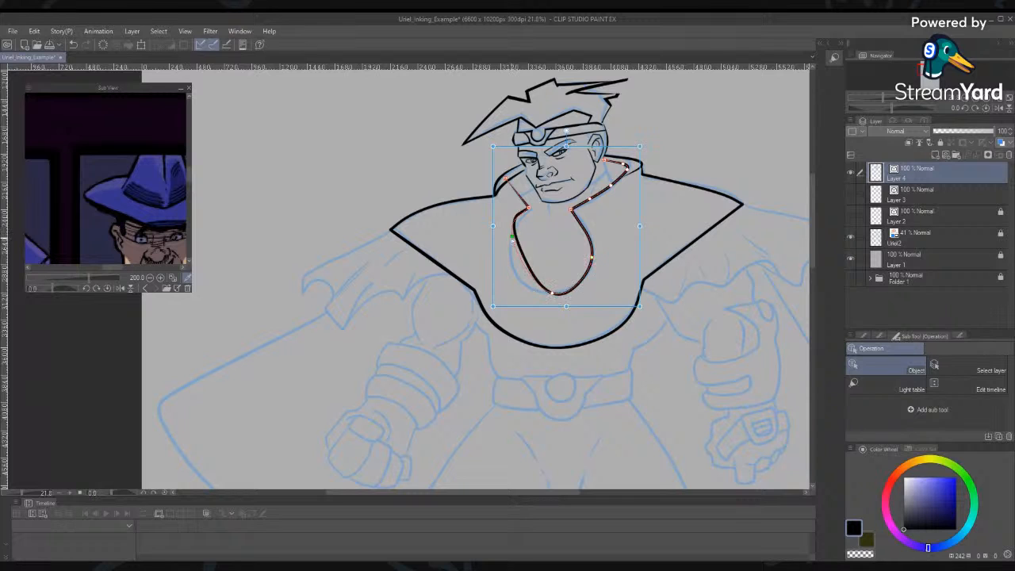
left_click_drag(512, 238, 510, 254)
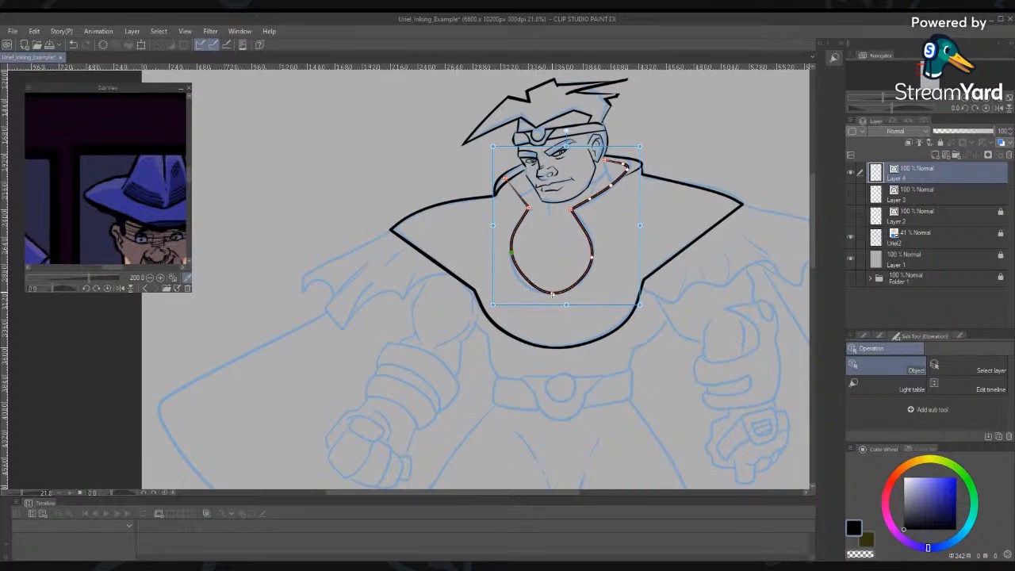
left_click_drag(552, 294, 547, 294)
left_click_drag(512, 252, 511, 260)
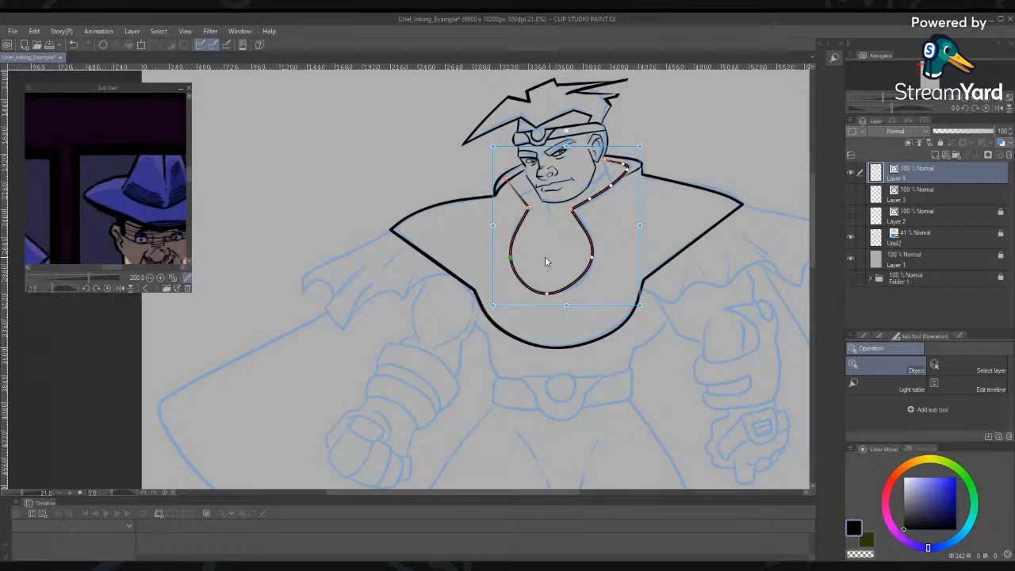
left_click_drag(591, 257, 590, 264)
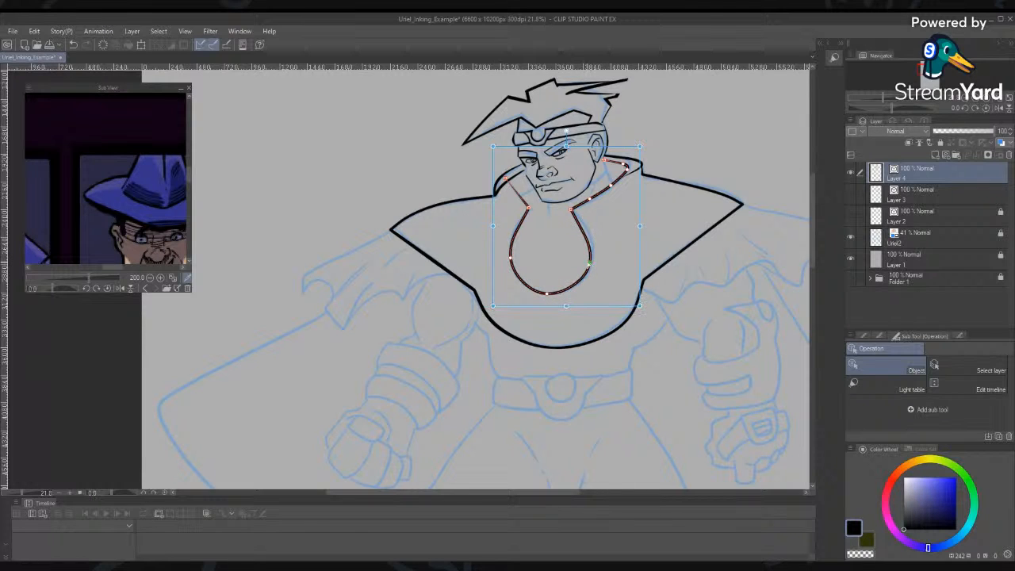
left_click(693, 132)
Delete the surplus control point at the upper bend of the right collar's inner line and move the remaining bend point outward
left_click(613, 195)
left_click(613, 195)
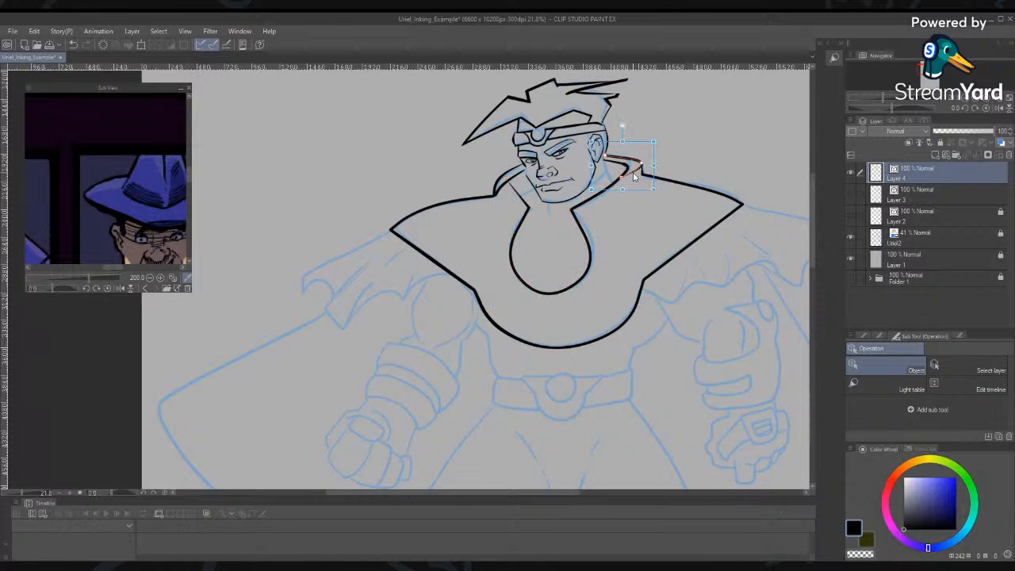
left_click(617, 190)
left_click_drag(617, 191, 573, 212)
left_click(628, 170)
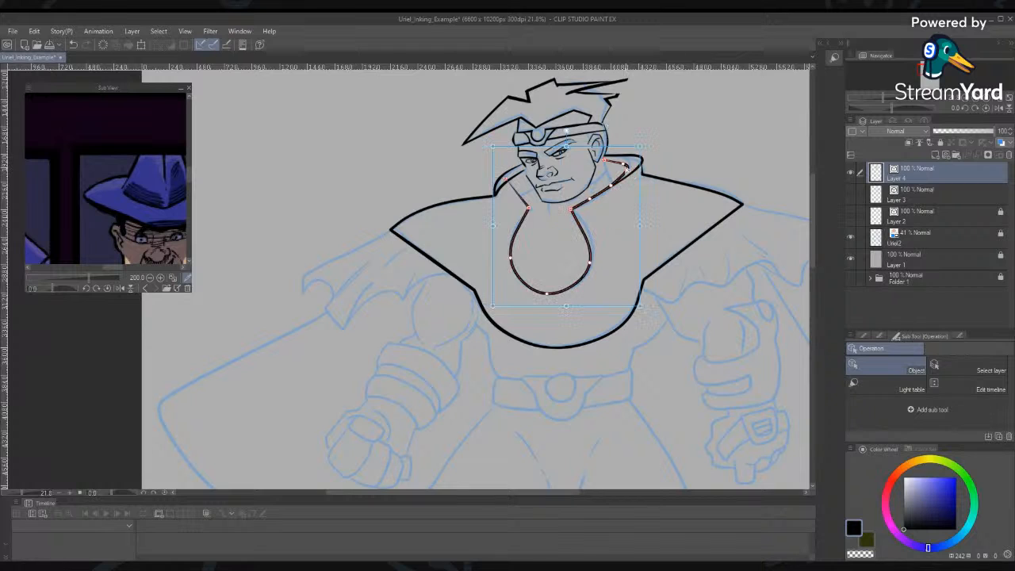
left_click_drag(626, 167, 628, 167)
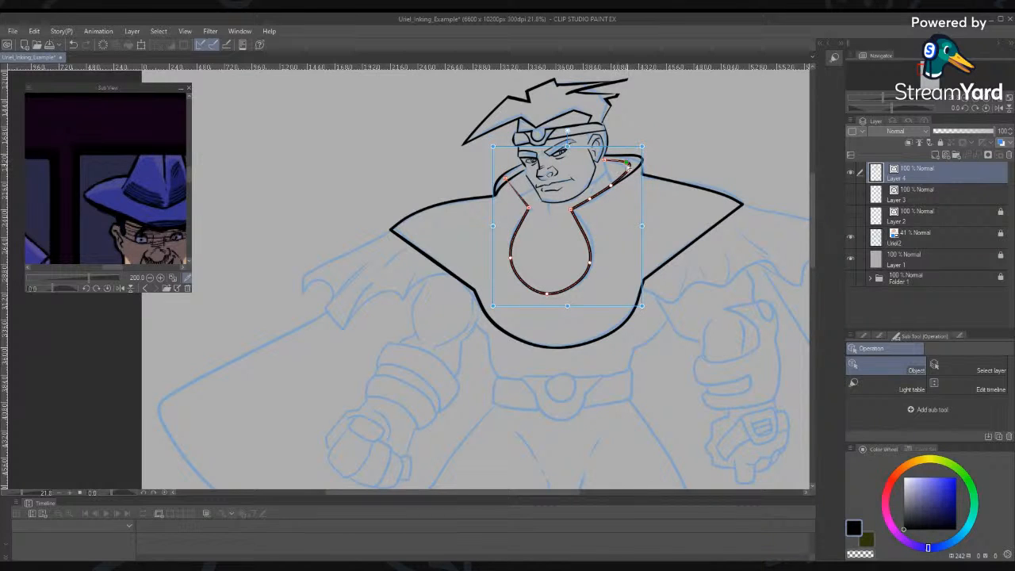
right_click(628, 166)
left_click(658, 185)
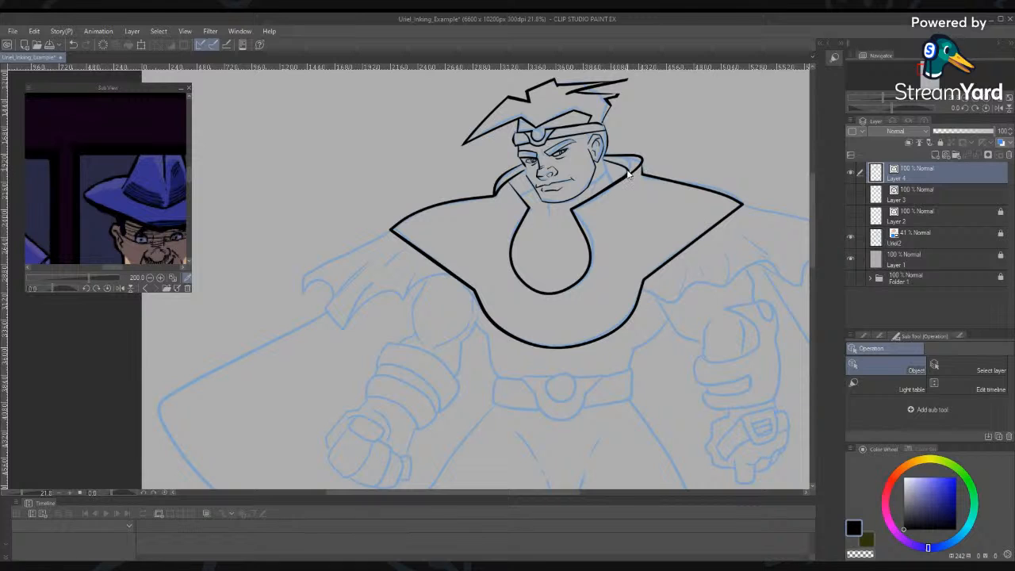
left_click_drag(628, 165, 635, 165)
left_click(704, 128)
Move the left end of the neck opening line onto the lower corner of the left collar flap
left_click(502, 193)
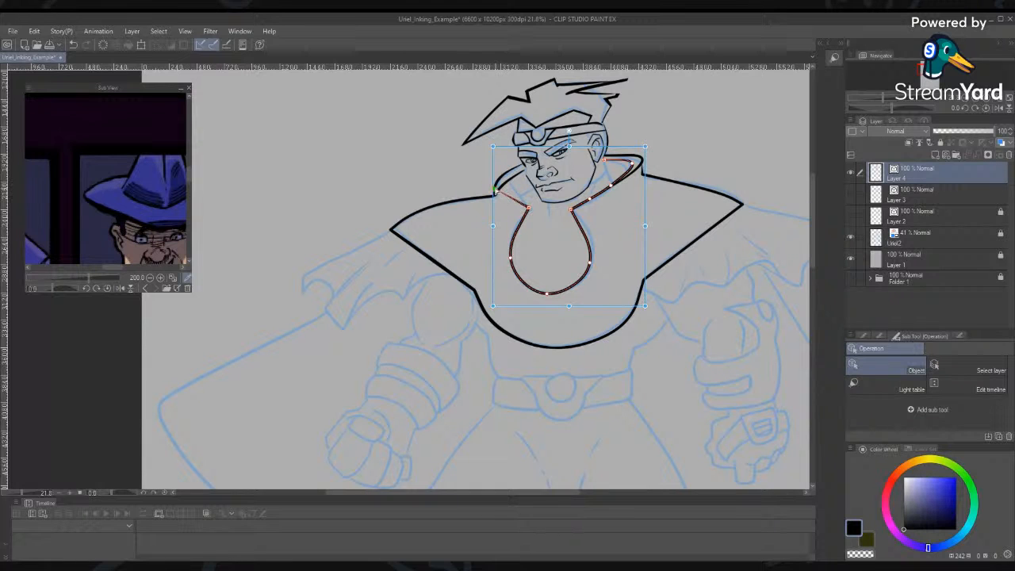
left_click_drag(495, 194, 514, 205)
right_click(513, 205)
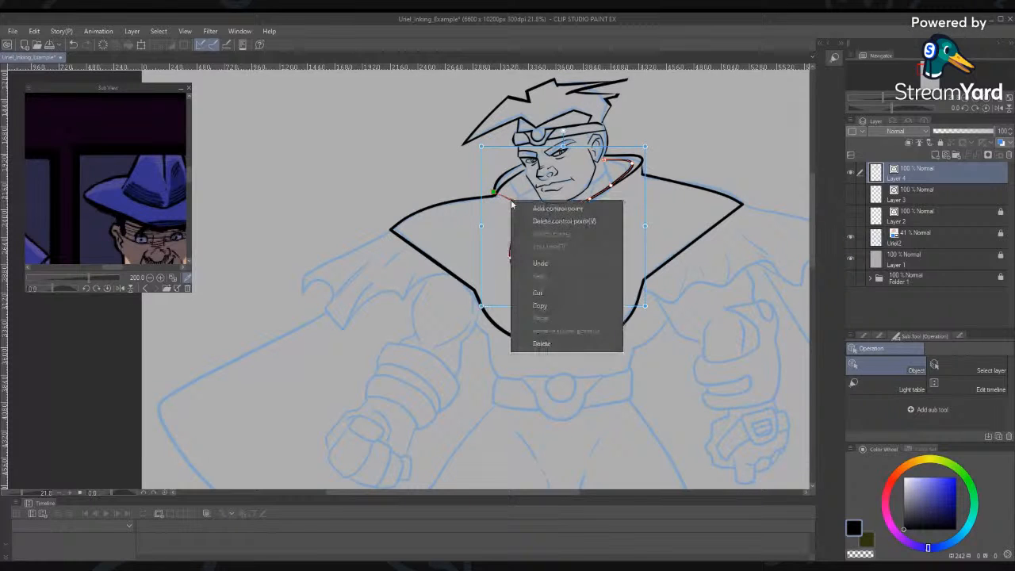
key("Escape")
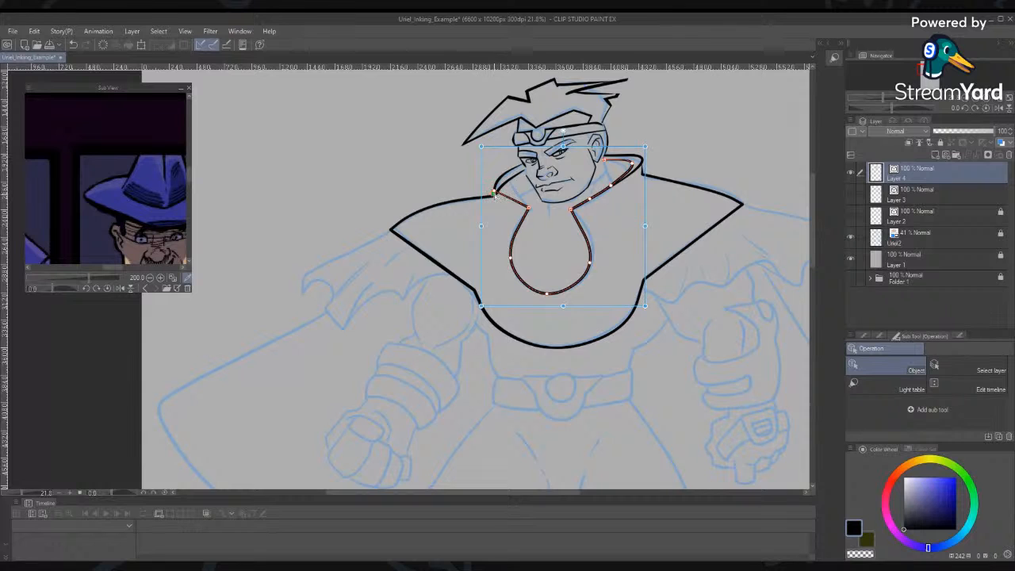
left_click(443, 177)
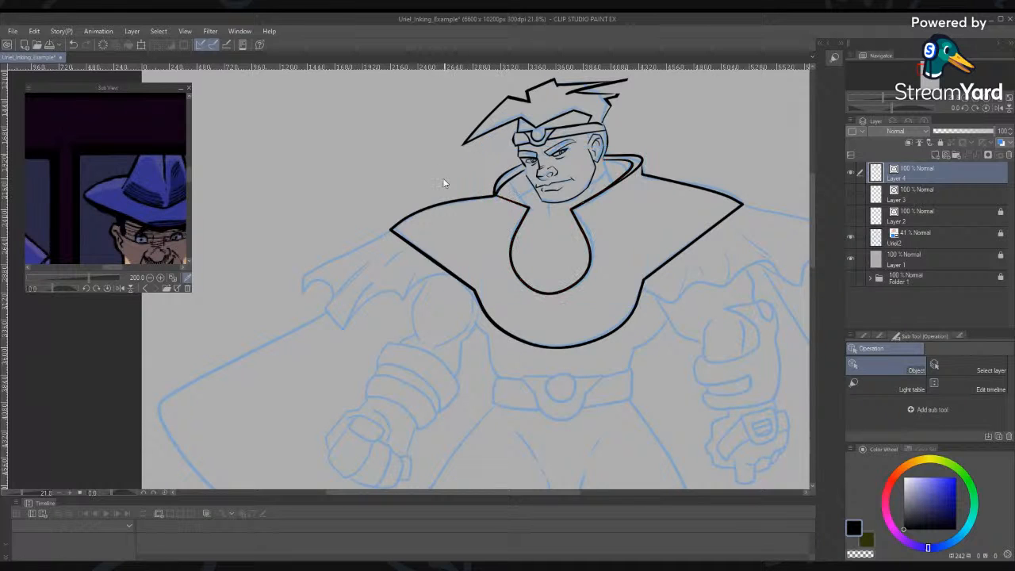
Split the left collar flap's line at its lower corner and extend the inner part to the neck opening's left corner
left_click(500, 194)
right_click(495, 196)
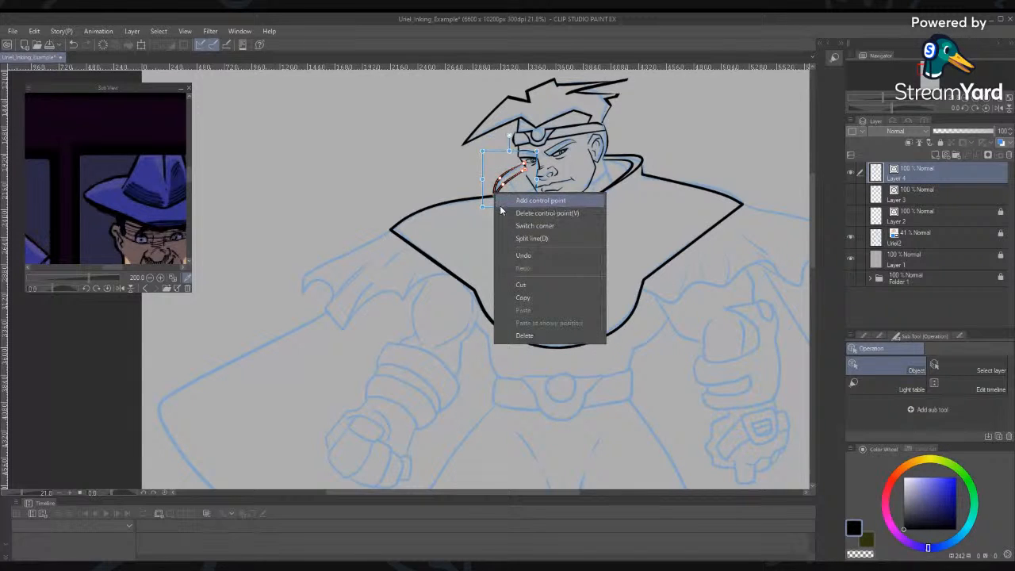
left_click(529, 238)
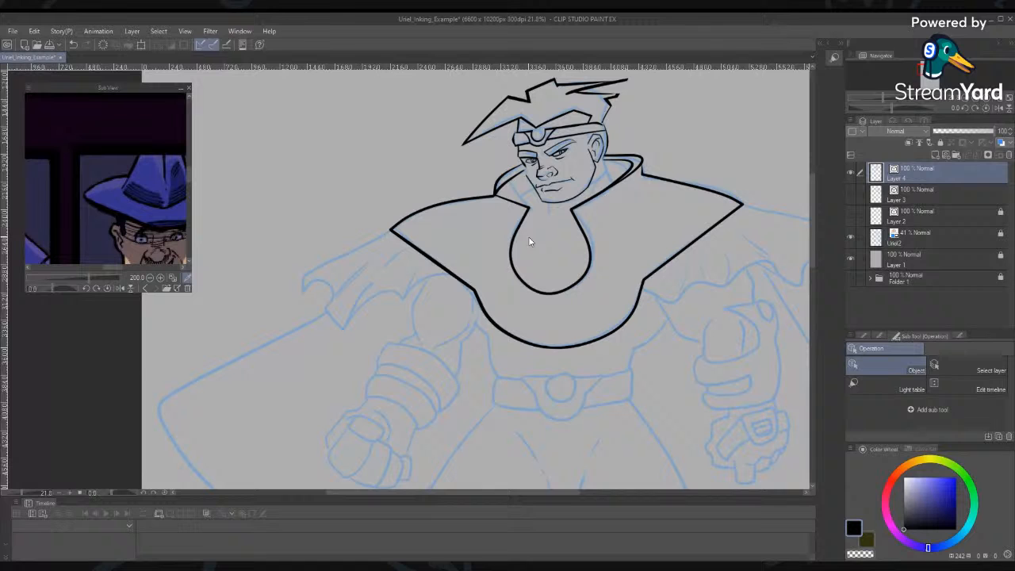
left_click(498, 193)
left_click_drag(498, 194, 503, 197)
left_click_drag(501, 195, 531, 208)
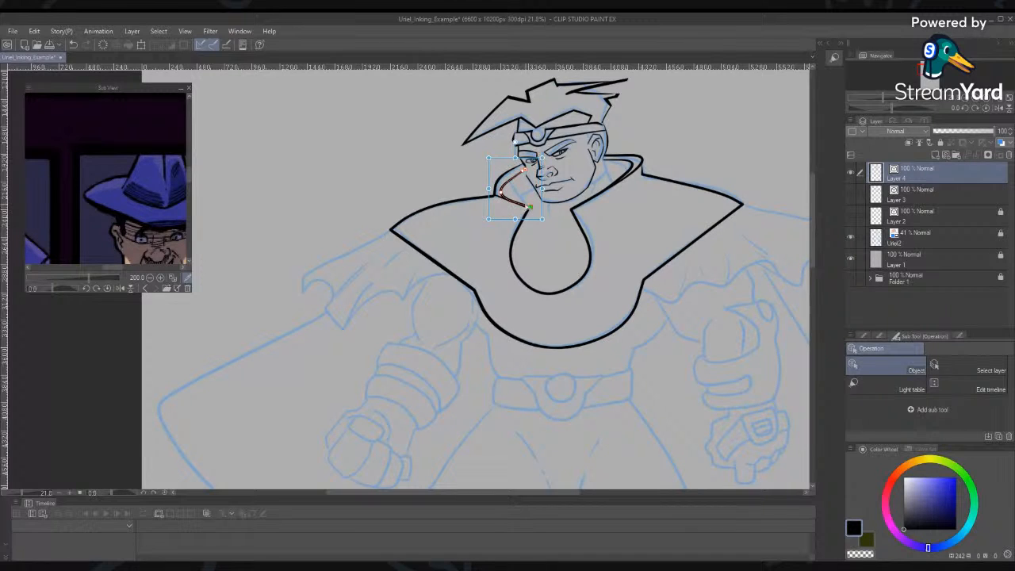
left_click(601, 257)
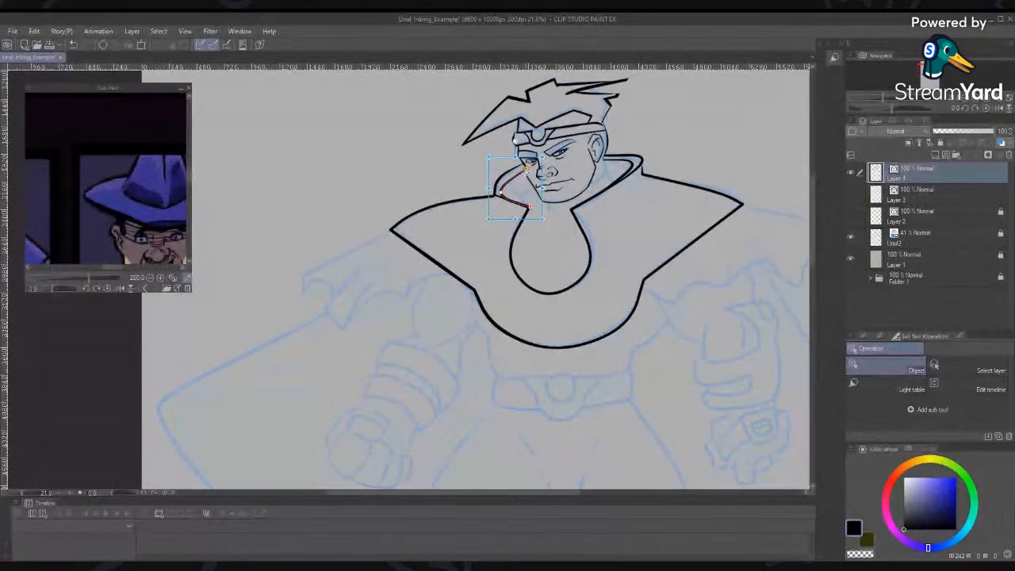
left_click(665, 110)
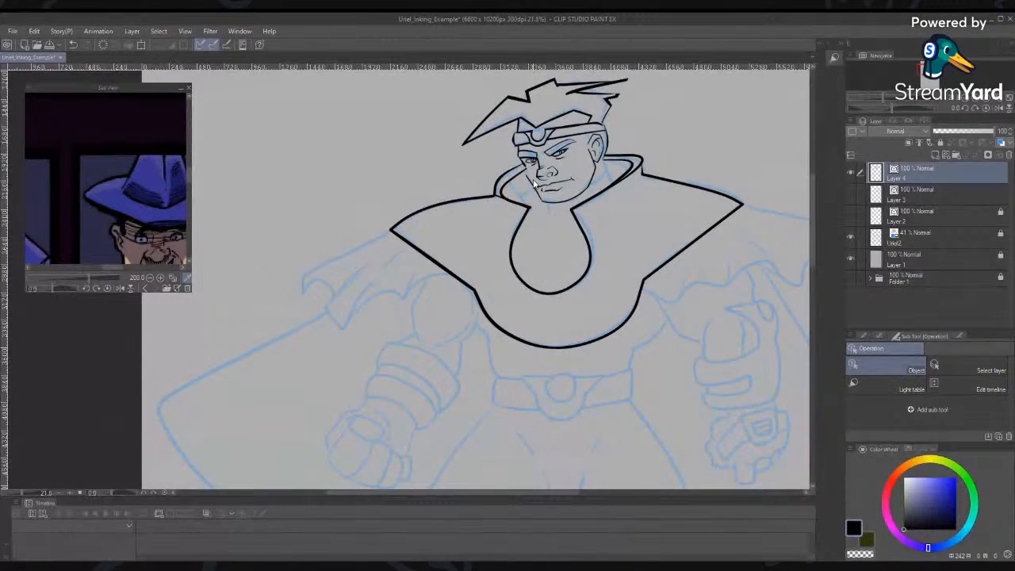
Shift the neck opening's left corner outward and raise the flap inner line's middle point so the two lines run parallel
left_click(517, 208)
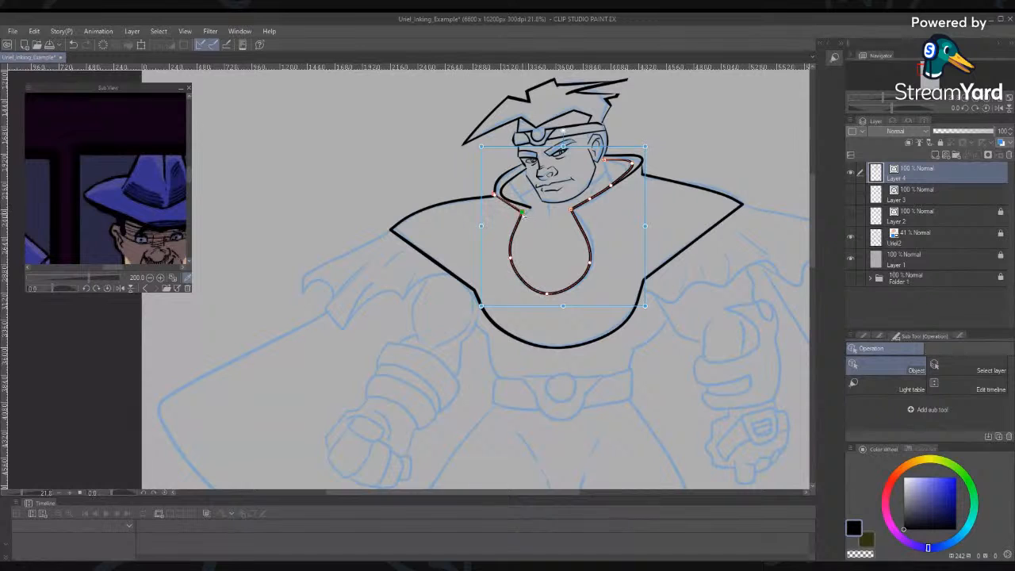
left_click(501, 195)
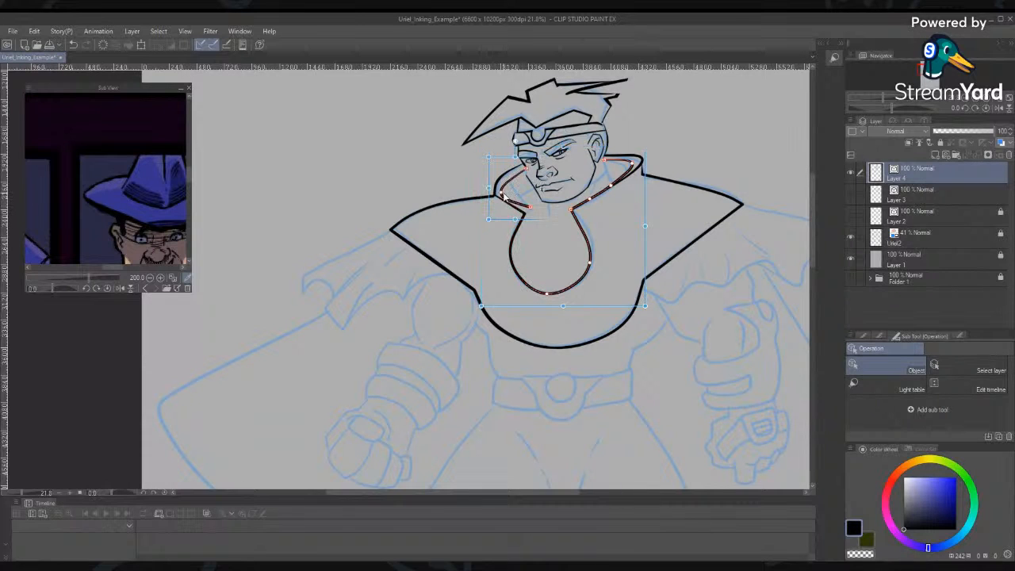
left_click_drag(502, 194, 502, 188)
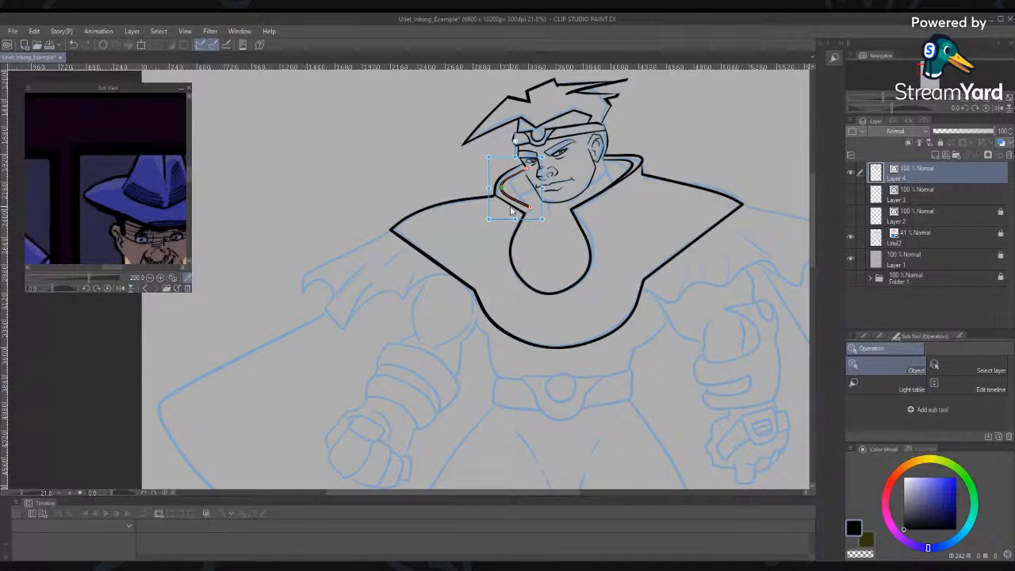
left_click(514, 209)
left_click(430, 156)
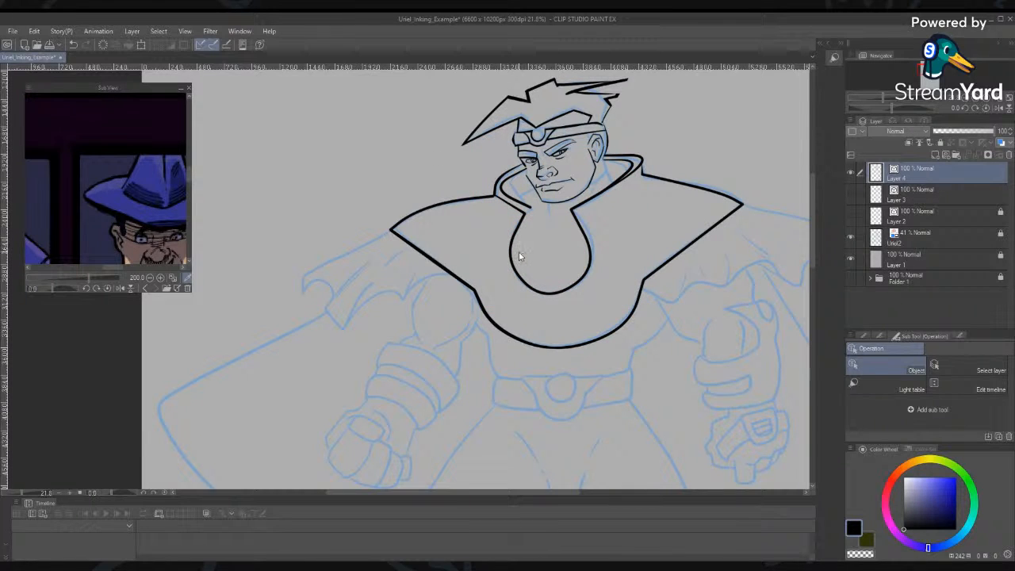
Ink inner edge strokes along the neck opening's right side, bottom and left corner with the G-pen, and trim the overshoots with the Vector eraser
key("p")
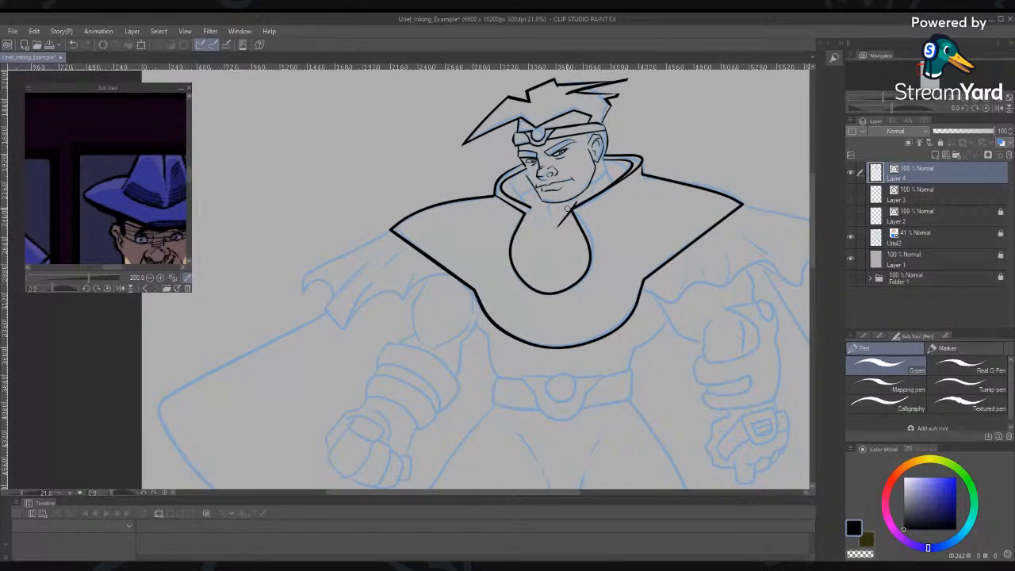
left_click_drag(567, 208, 571, 286)
left_click_drag(587, 250, 541, 291)
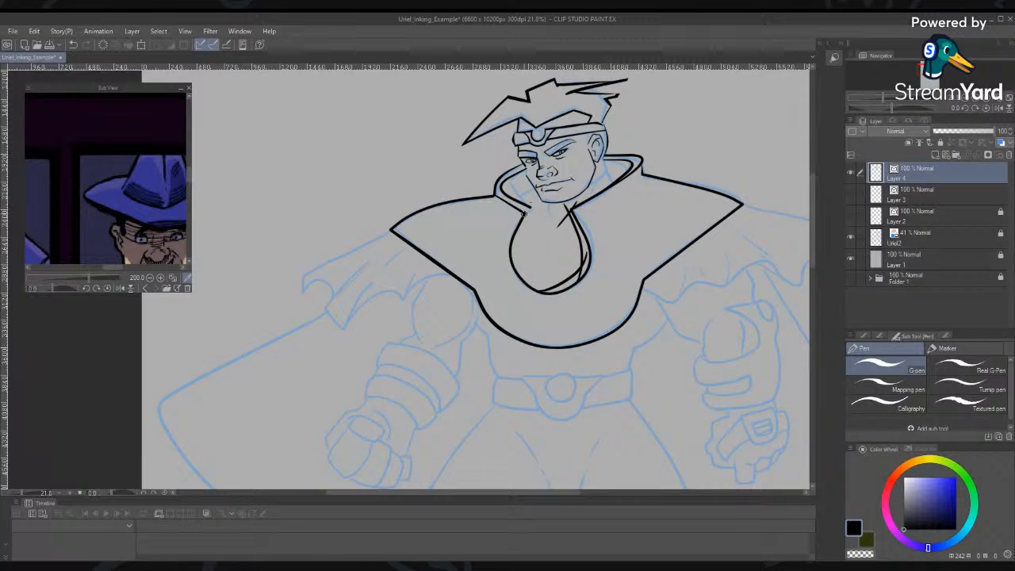
left_click_drag(523, 216, 532, 205)
key("e")
mouse_move(564, 210)
left_mouse_down()
mouse_move(577, 201)
mouse_move(562, 219)
mouse_move(587, 252)
left_mouse_up()
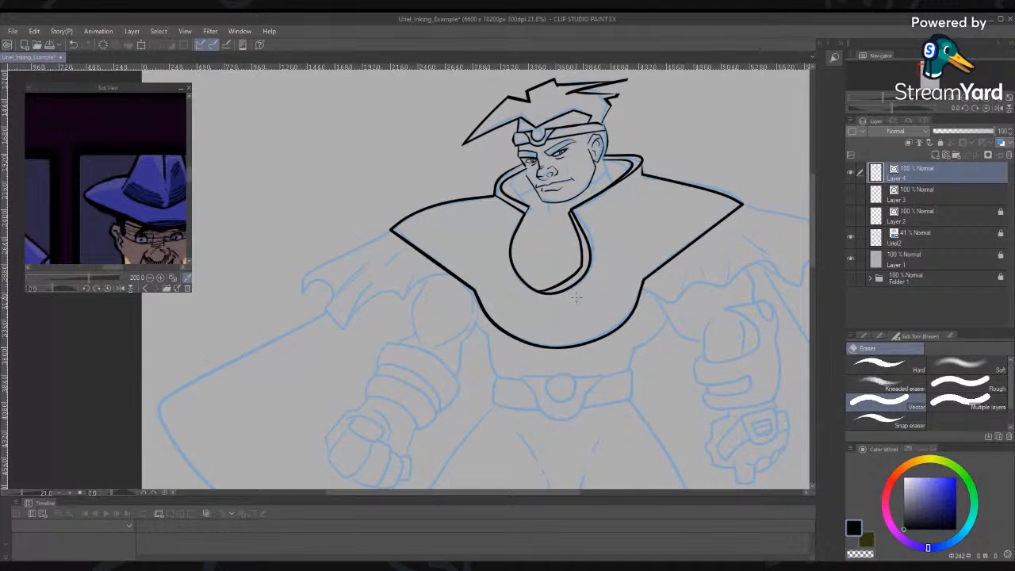
Move the lower end of the right inner edge stroke toward the bottom stroke and join the two with Connect vector lines
key("o")
left_click(567, 281)
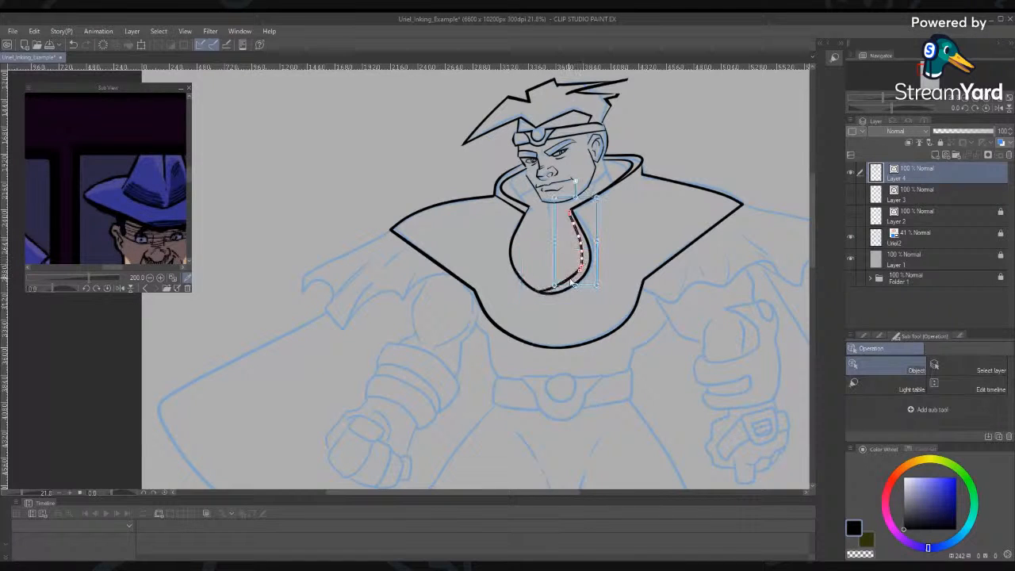
left_click_drag(559, 232, 583, 262)
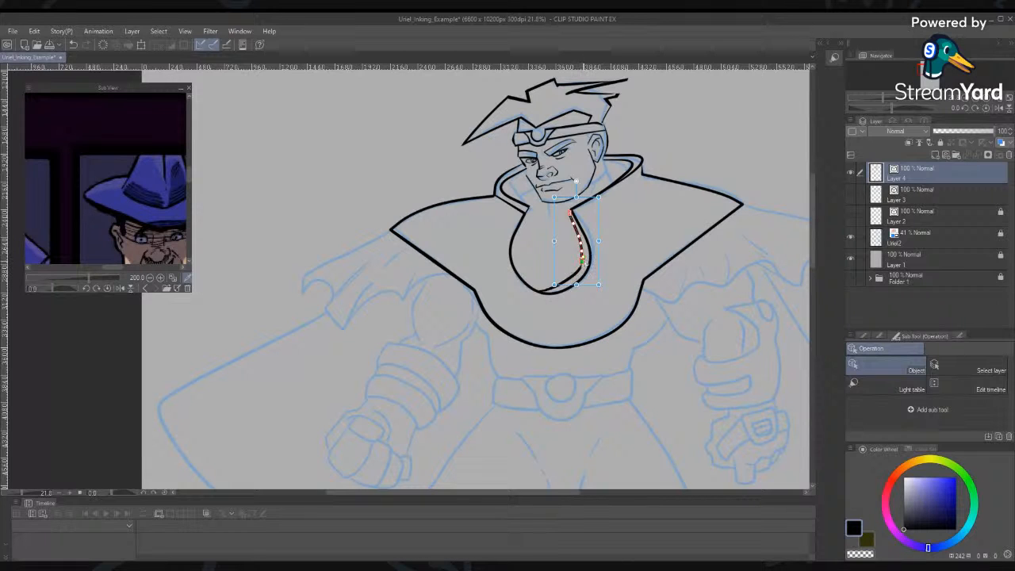
key("ctrl+z")
key("ctrl+z")
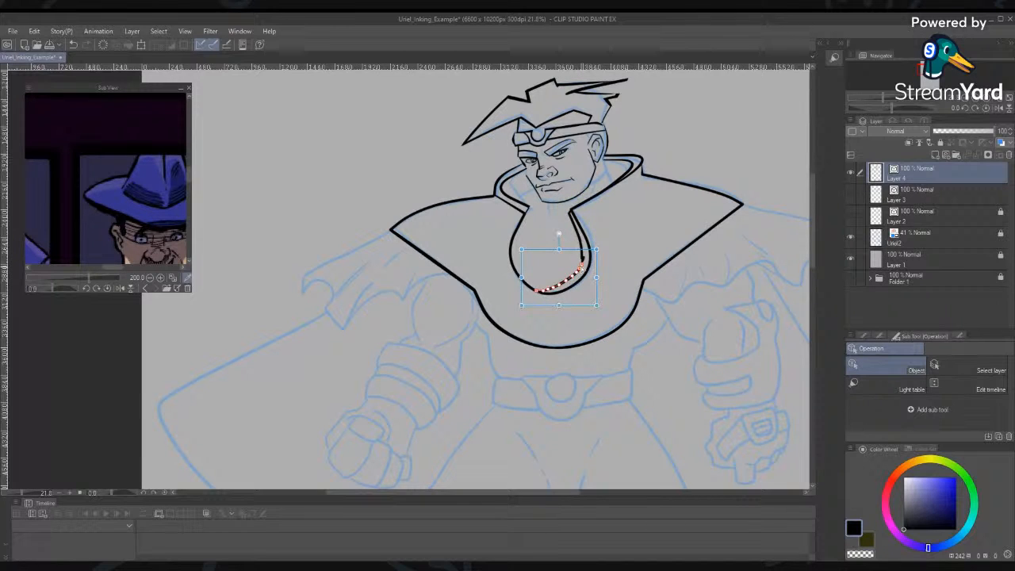
left_click(646, 352)
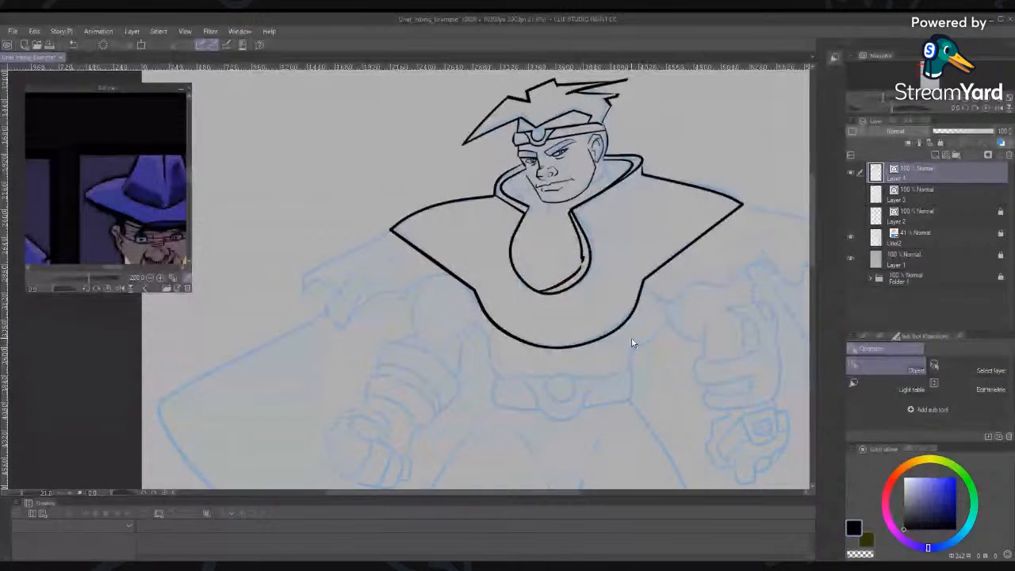
key("y")
key("y")
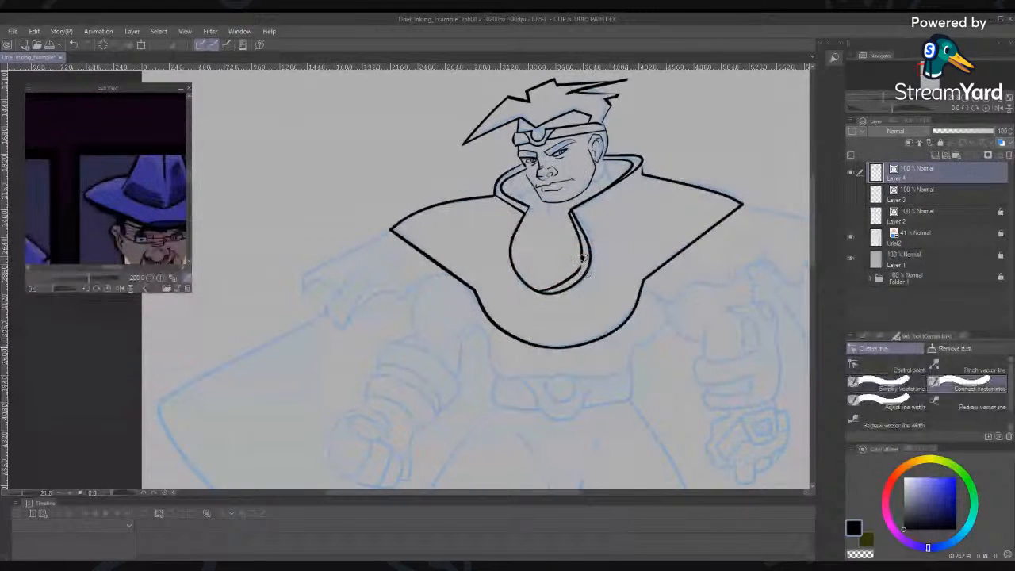
left_click_drag(585, 257, 580, 271)
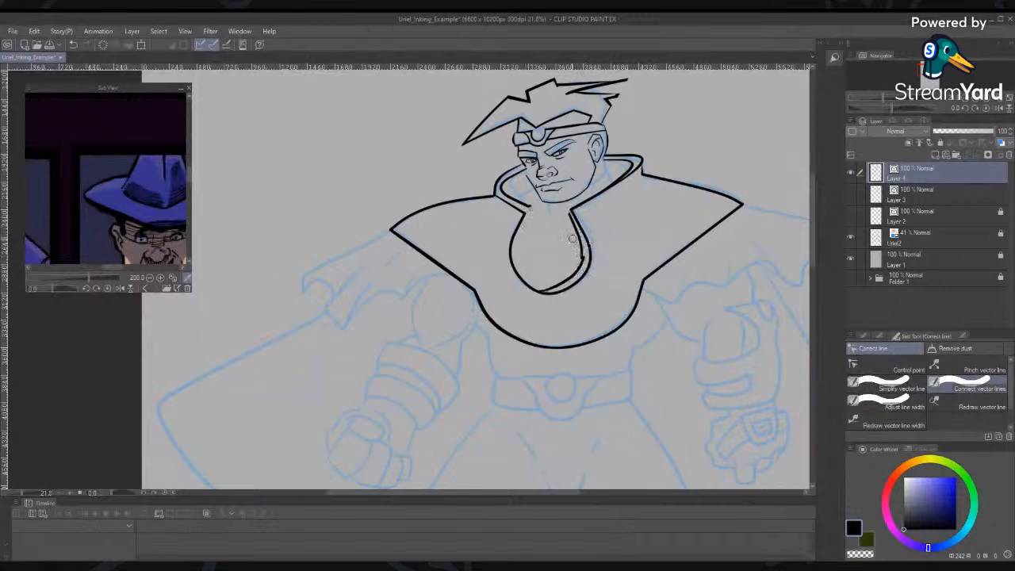
Adjust the control points of the left flap's inner line where it turns into the neck opening's left corner
key("o")
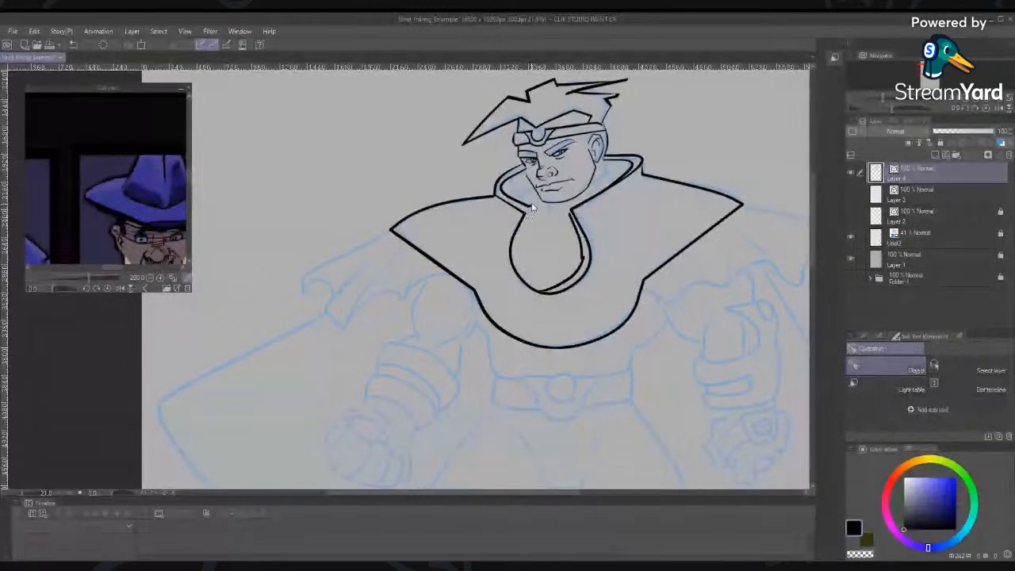
left_click(529, 208)
left_click_drag(529, 207, 517, 232)
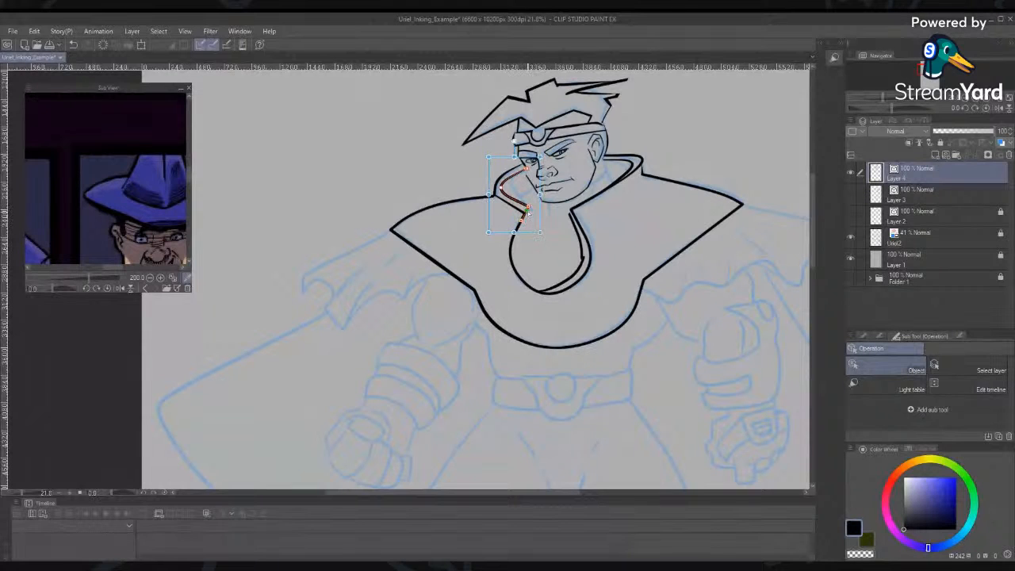
Reduce the control points of the joined inner edge stroke on the neck opening's right side with Simplify vector line
left_click(584, 260)
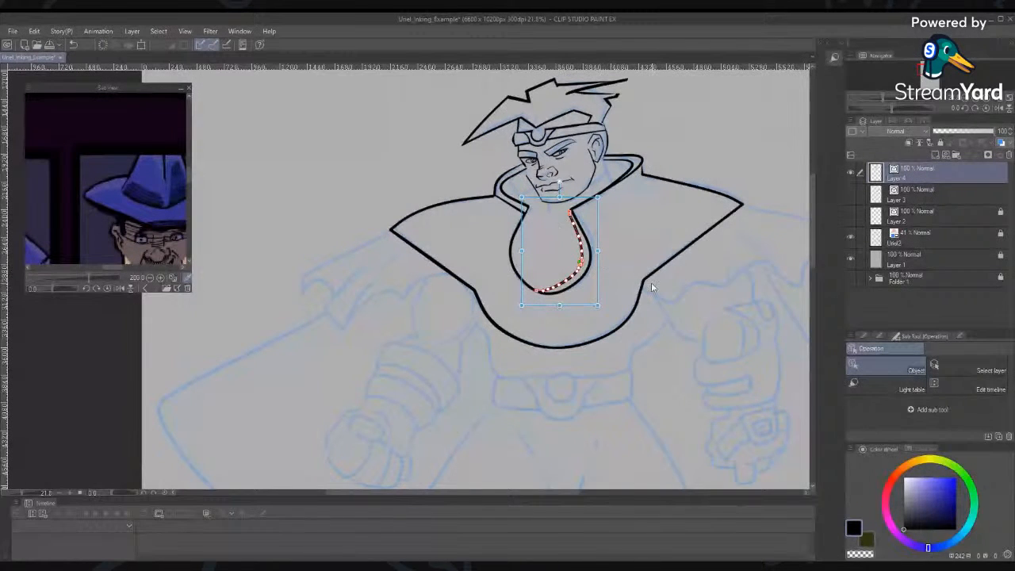
key("y")
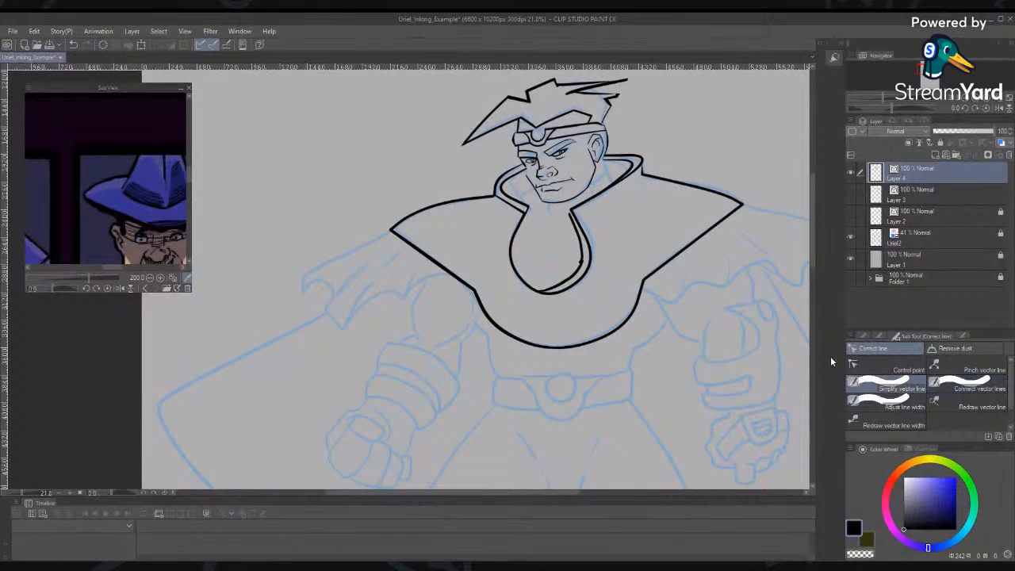
mouse_move(565, 213)
left_mouse_down()
mouse_move(576, 260)
mouse_move(542, 291)
left_mouse_up()
key("o")
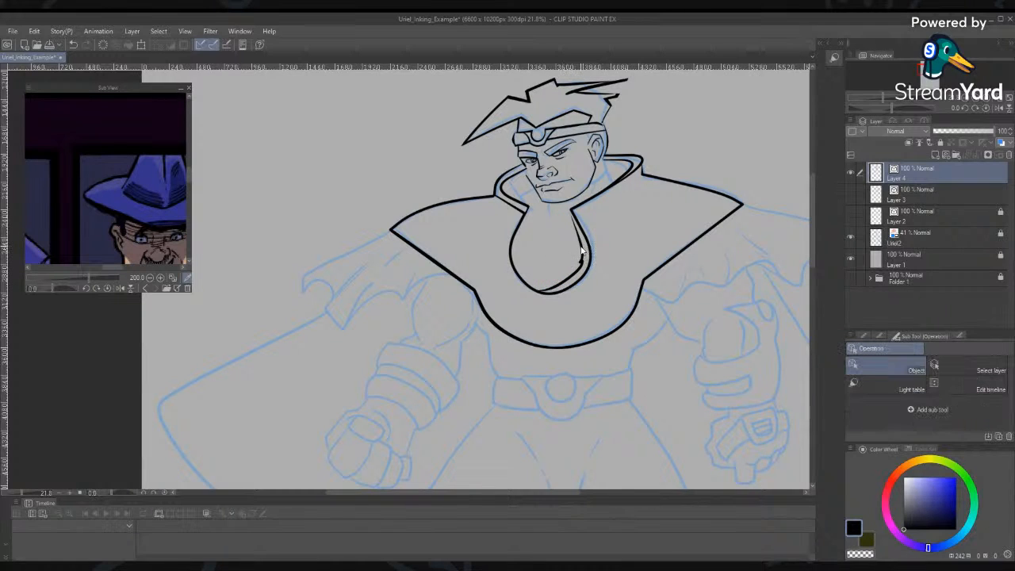
Move the inner edge stroke's upper end to the neck opening's right corner and delete surplus control points to smooth its curve
left_click(582, 252)
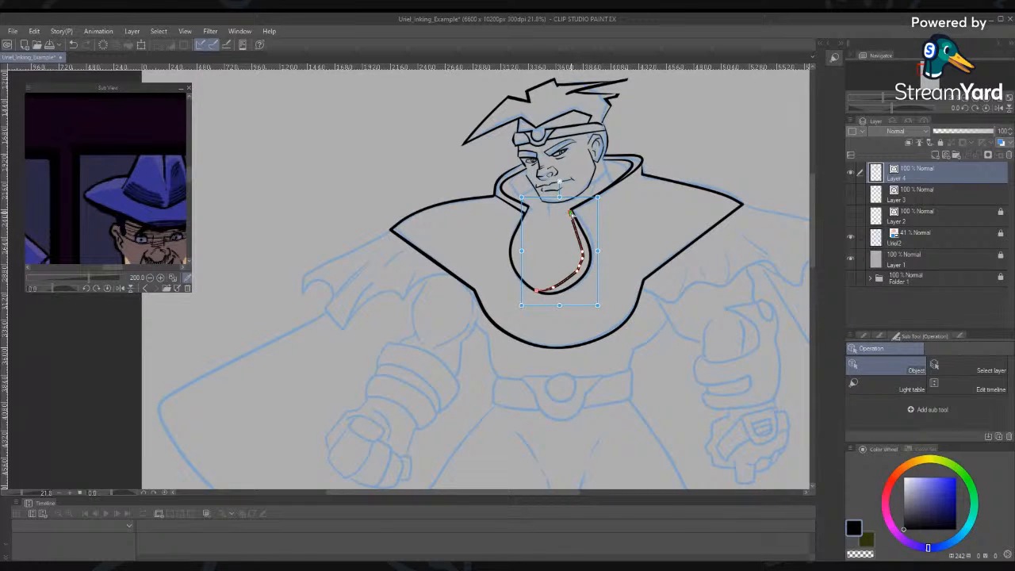
left_click_drag(570, 212, 569, 217)
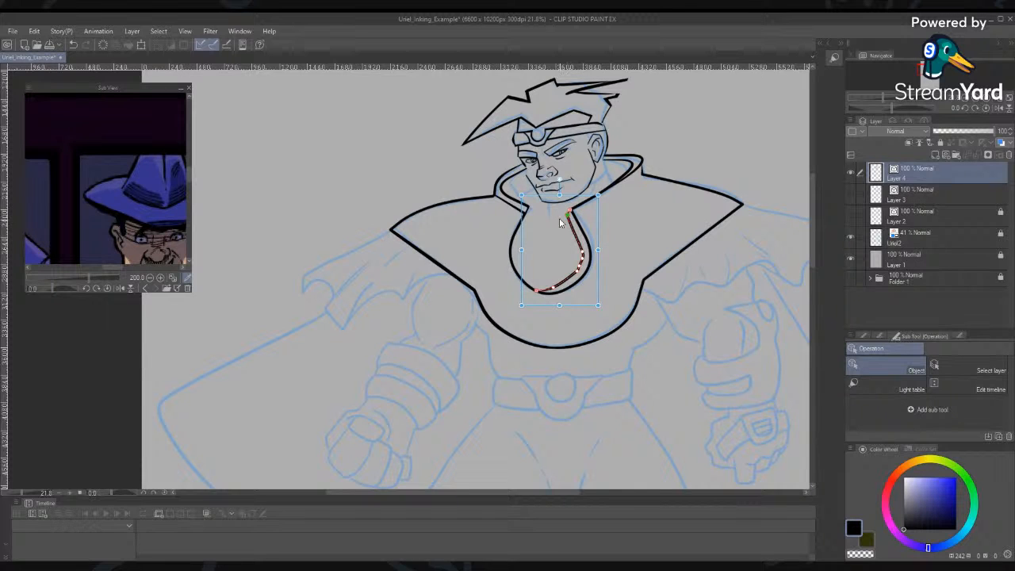
right_click(568, 215)
left_click(591, 246)
left_click(558, 242)
left_click(583, 264)
right_click(568, 268)
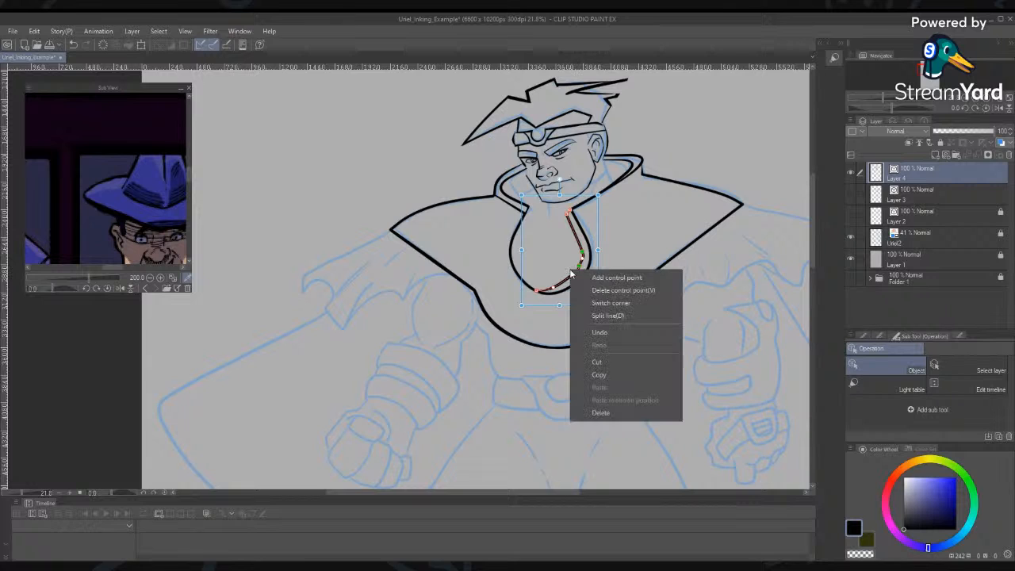
left_click(594, 291)
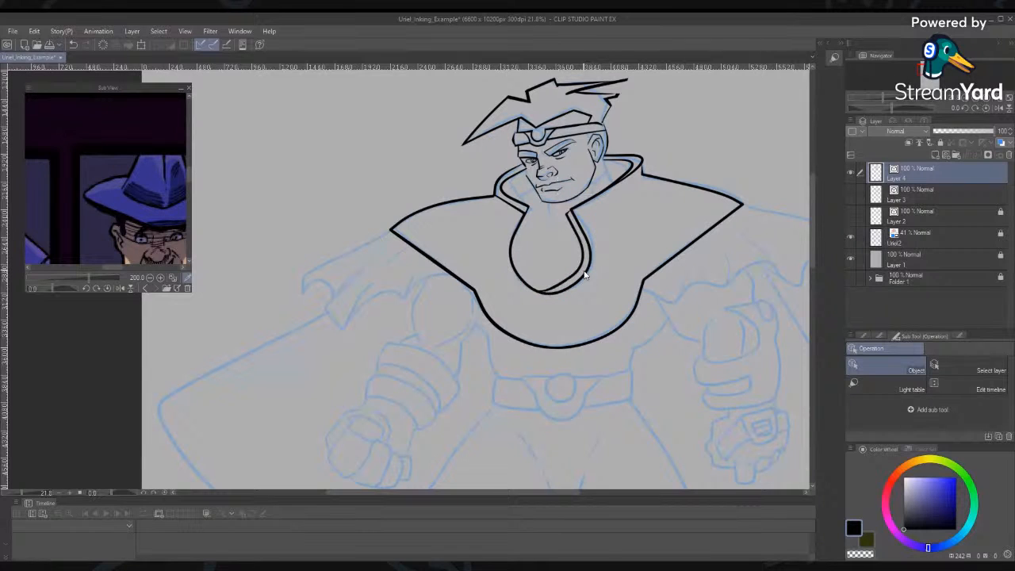
Reshape the bottom of the neck opening's right inner edge stroke by moving its lower control point onto the rounded outline
left_click(585, 273)
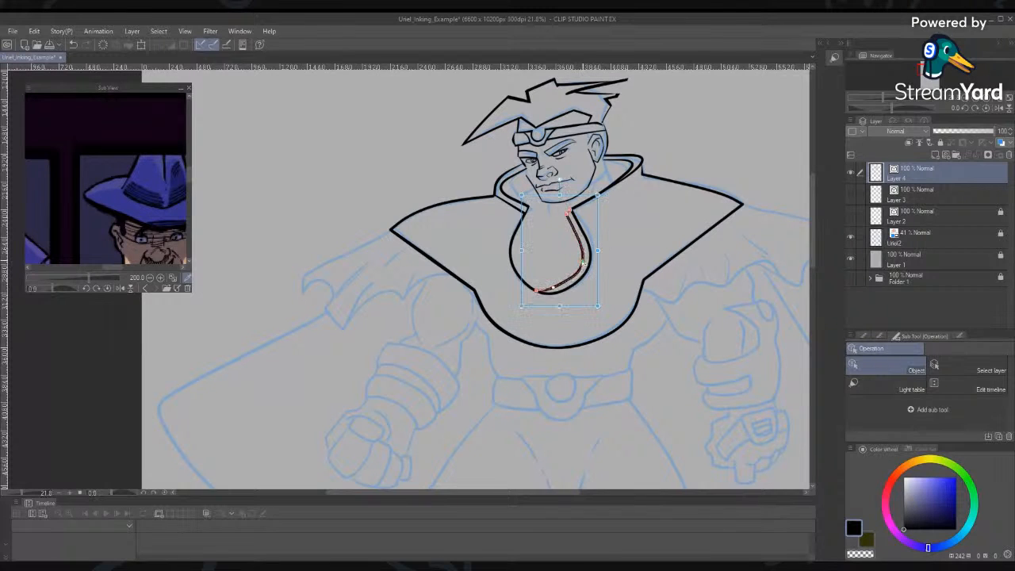
left_click_drag(555, 291, 562, 292)
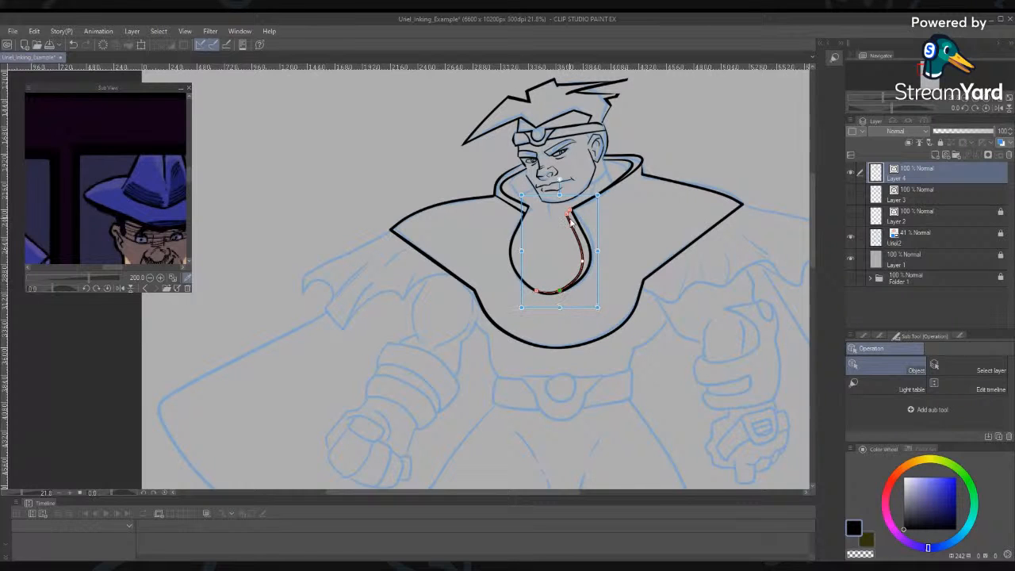
left_click(434, 177)
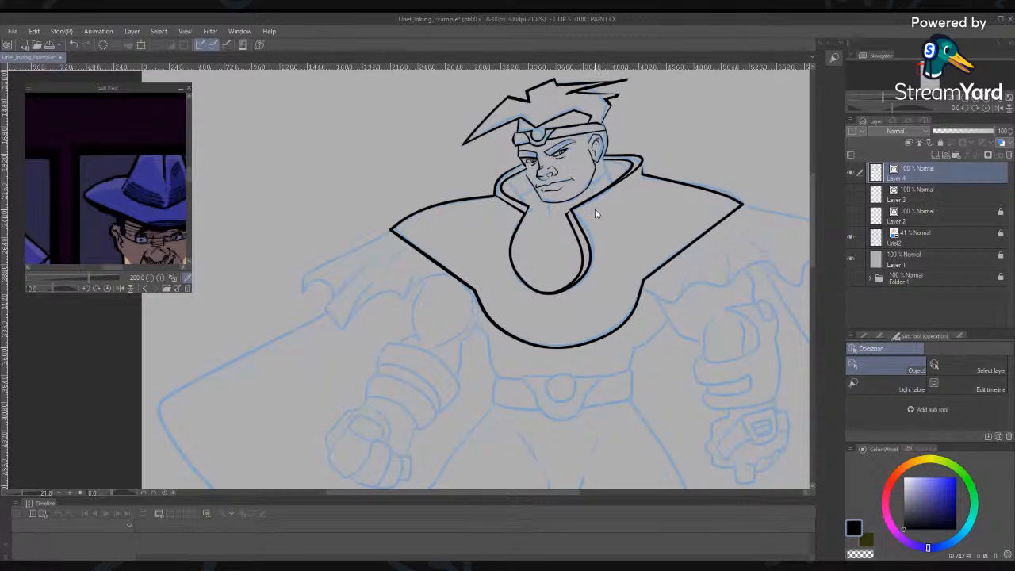
Ink a straight line beneath the right collar flap from the neck opening's corner and trim its overshoot with the Vector eraser
key("p")
left_click_drag(573, 221, 720, 116)
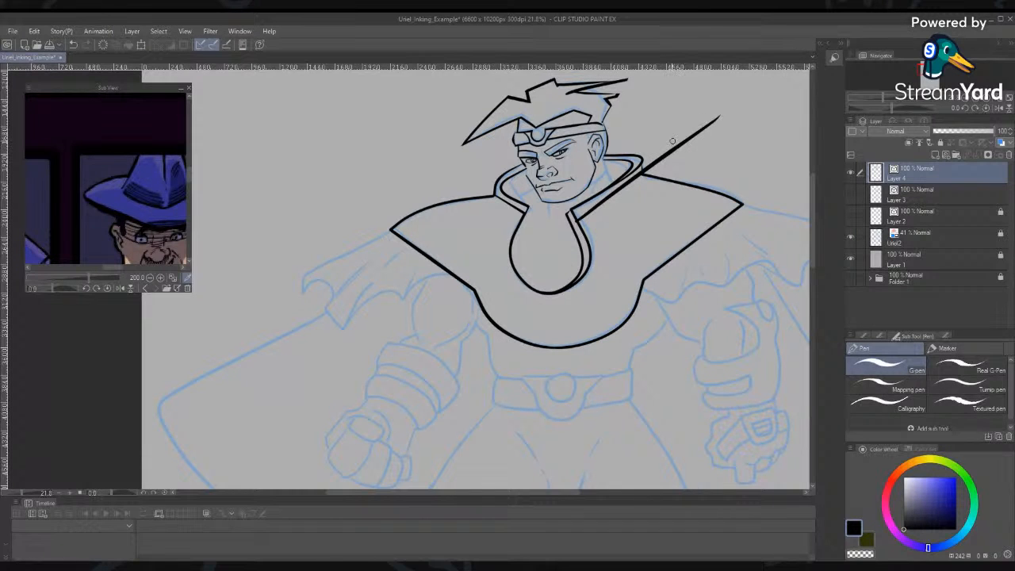
key("e")
mouse_move(679, 142)
left_mouse_down()
mouse_move(696, 169)
mouse_move(683, 167)
mouse_move(698, 138)
left_mouse_up()
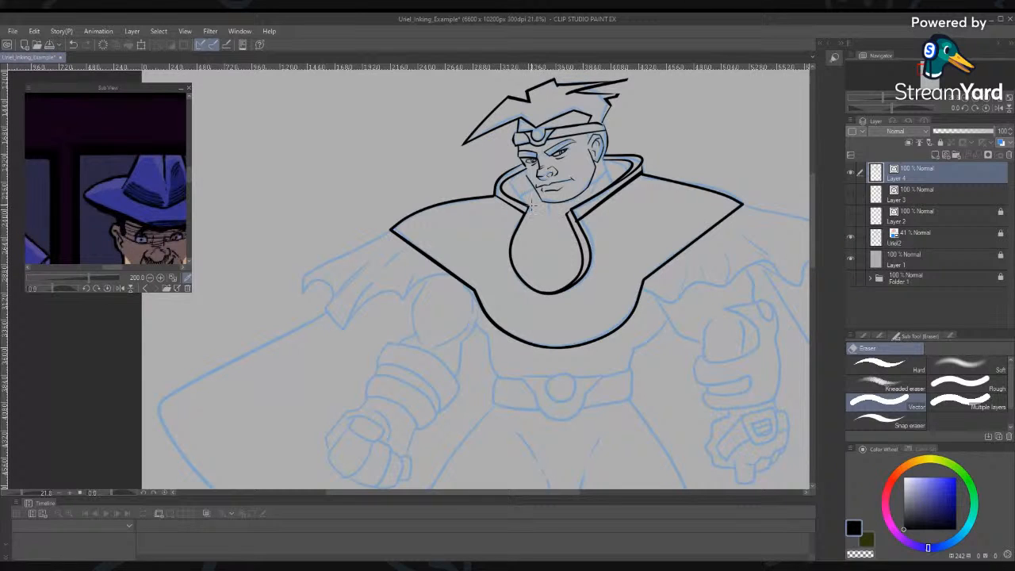
Ink the short neck line between the jaw and the left collar flap and erase the ends crossing the collar
key("p")
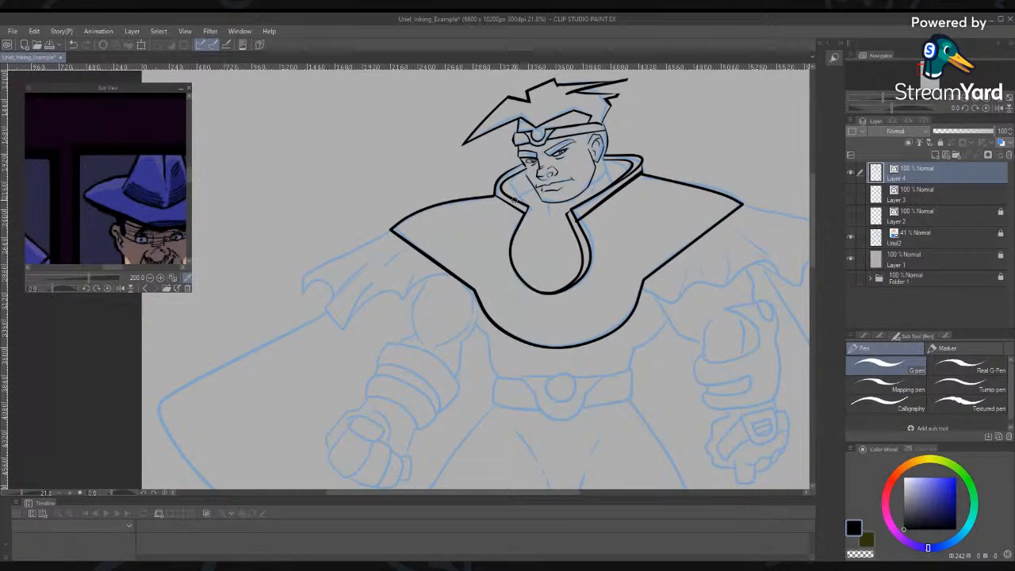
left_click_drag(514, 198, 559, 186)
left_click_drag(533, 190, 499, 219)
key("e")
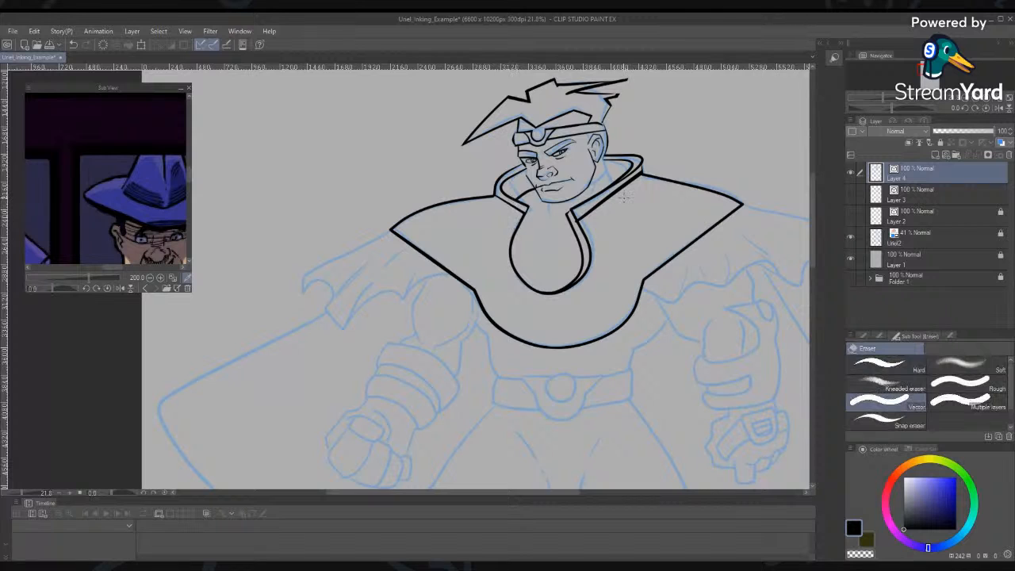
Ink the right side of the neck from below the ear down across the collar and trim the excess with the Vector eraser
key("p")
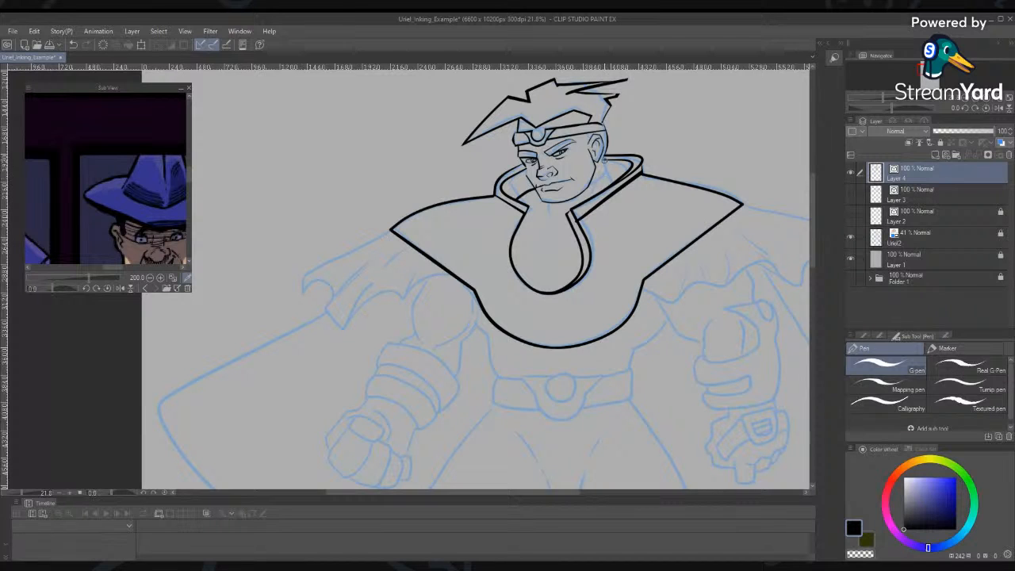
left_click_drag(603, 157, 628, 224)
key("e")
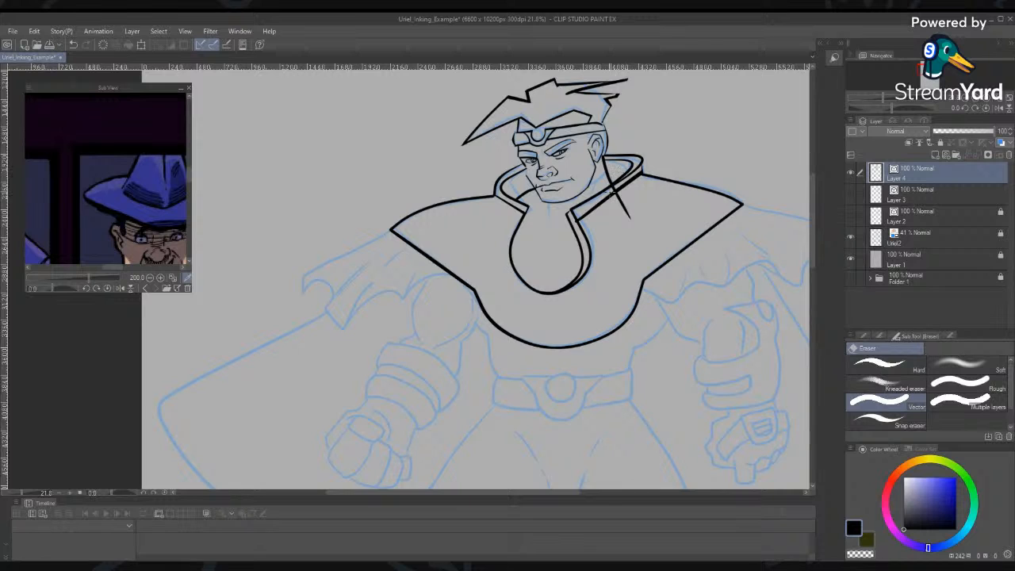
left_click_drag(625, 202, 628, 205)
key("p")
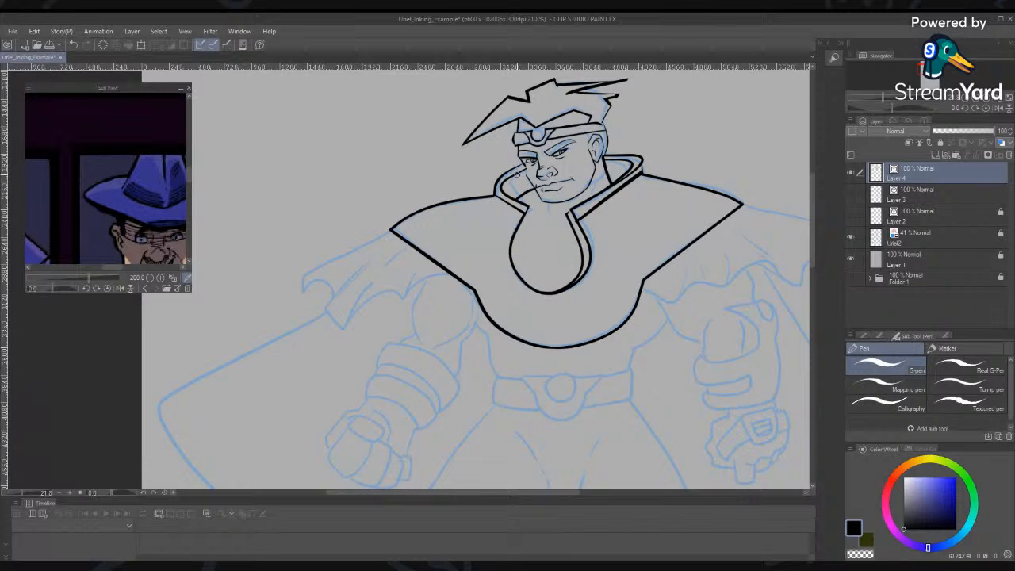
Try to delete the short inked vector line under the jaw beside the collar
key("e")
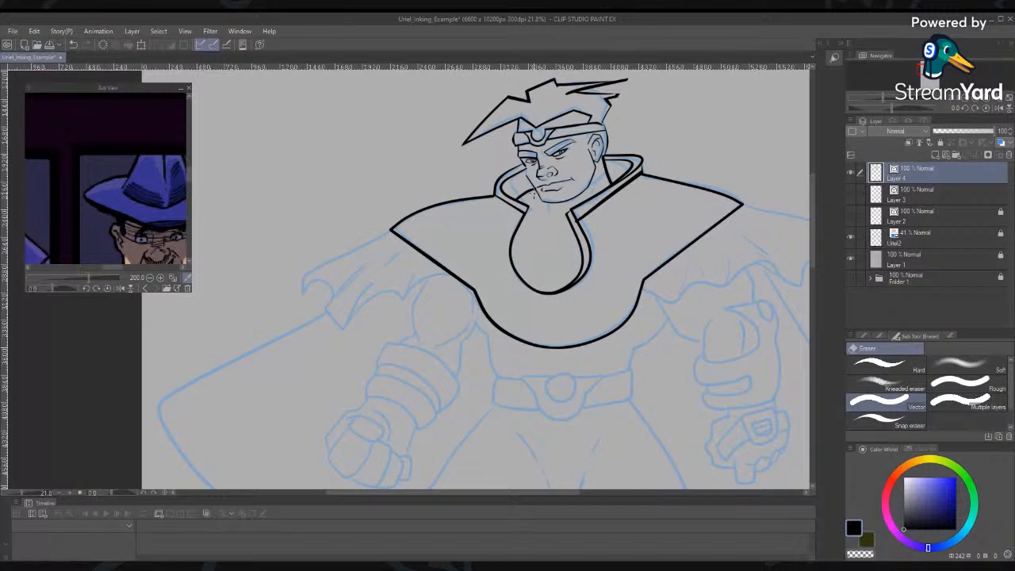
key("o")
left_click(533, 192)
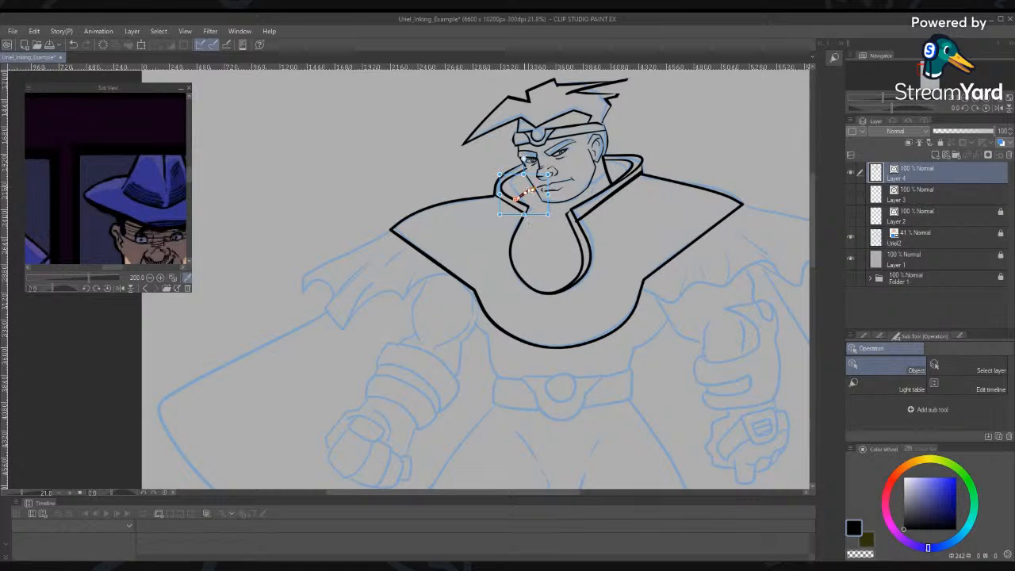
key("Delete")
key("ctrl+z")
left_click(704, 133)
Ink the neck and collarbone strokes inside the costume's neck opening with the G-pen
key("p")
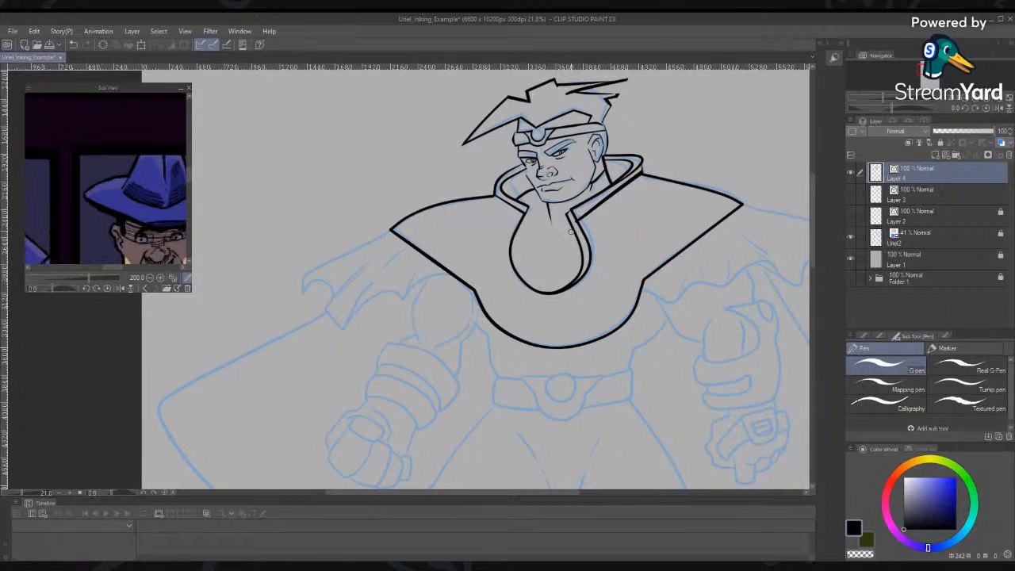
mouse_move(553, 230)
left_mouse_down()
mouse_move(526, 212)
mouse_move(570, 231)
mouse_move(550, 240)
left_mouse_up()
key("e")
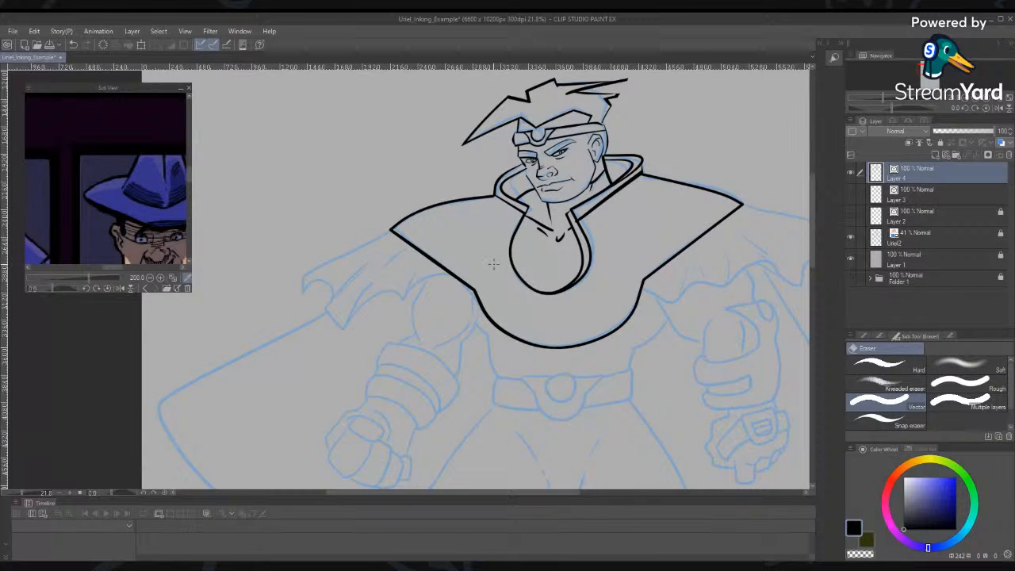
Ink the shoulder cape flap over the character's right arm, including its long upper edge, scalloped hem and first folds
key("p")
left_click_drag(390, 229, 243, 304)
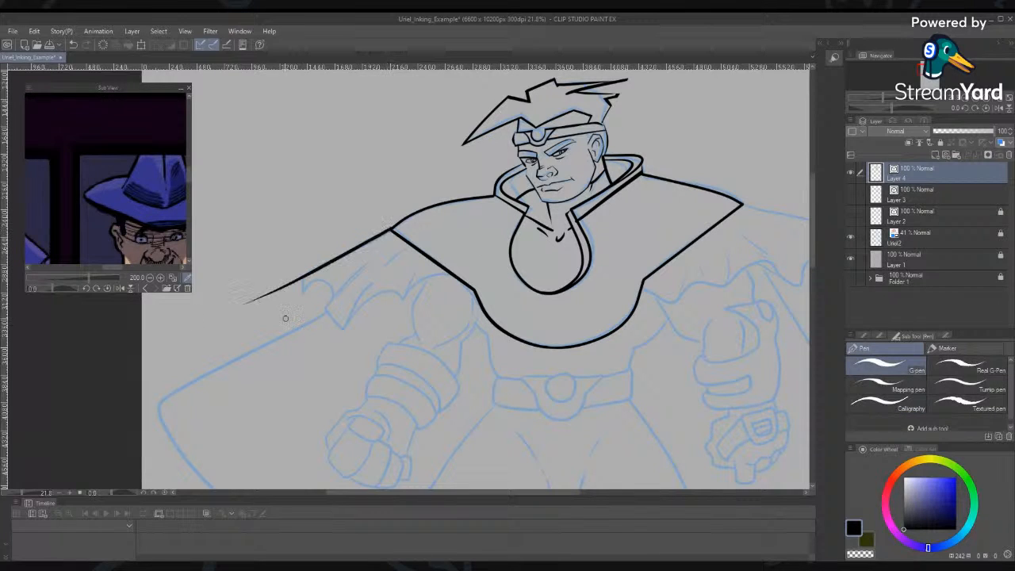
left_click_drag(301, 245, 304, 327)
mouse_move(304, 286)
left_mouse_down()
mouse_move(335, 297)
mouse_move(371, 240)
left_mouse_up()
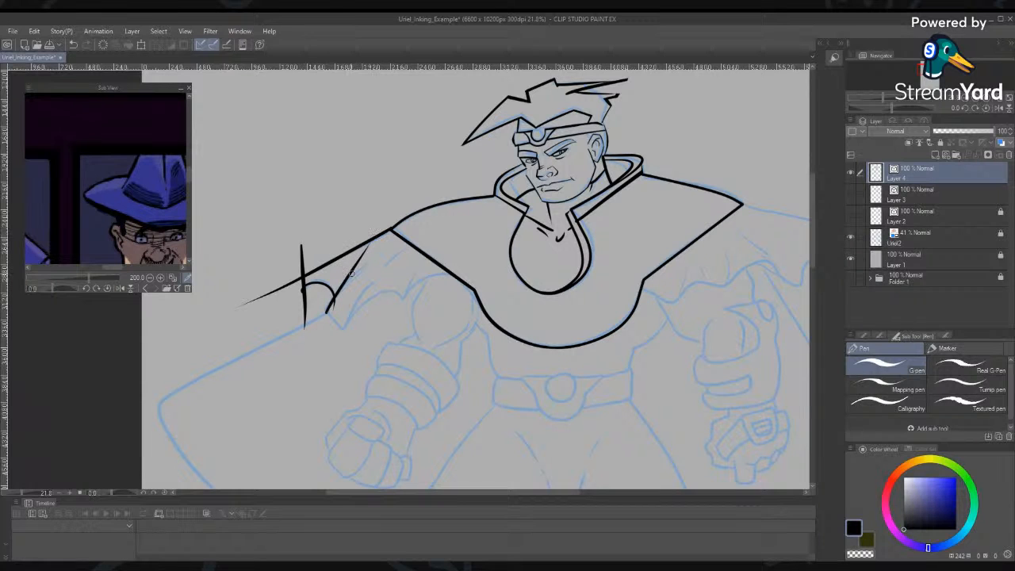
left_click_drag(333, 299, 376, 260)
mouse_move(317, 302)
left_mouse_down()
mouse_move(364, 340)
mouse_move(373, 275)
left_mouse_up()
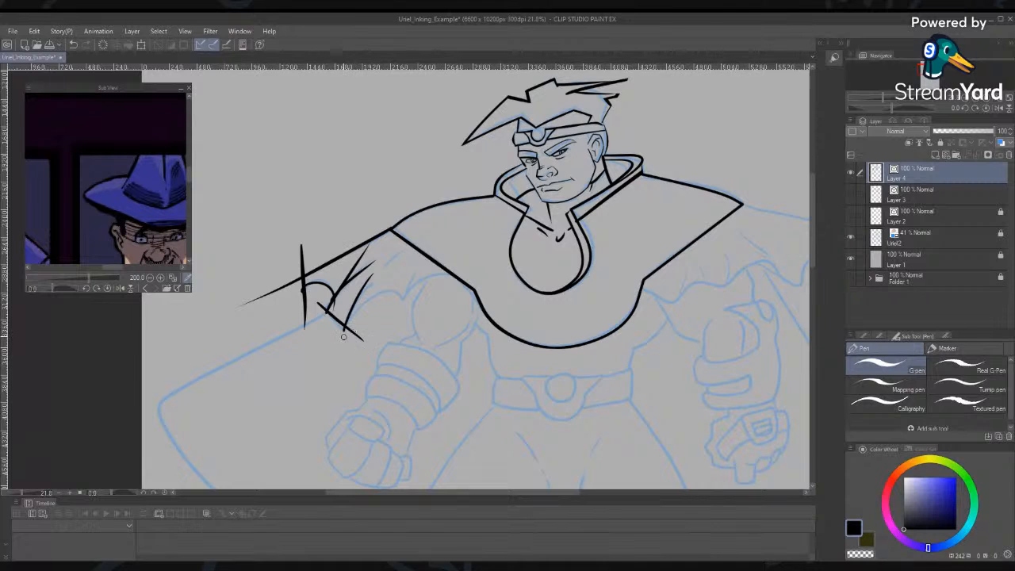
mouse_move(348, 321)
left_mouse_down()
mouse_move(405, 294)
mouse_move(405, 310)
mouse_move(456, 279)
left_mouse_up()
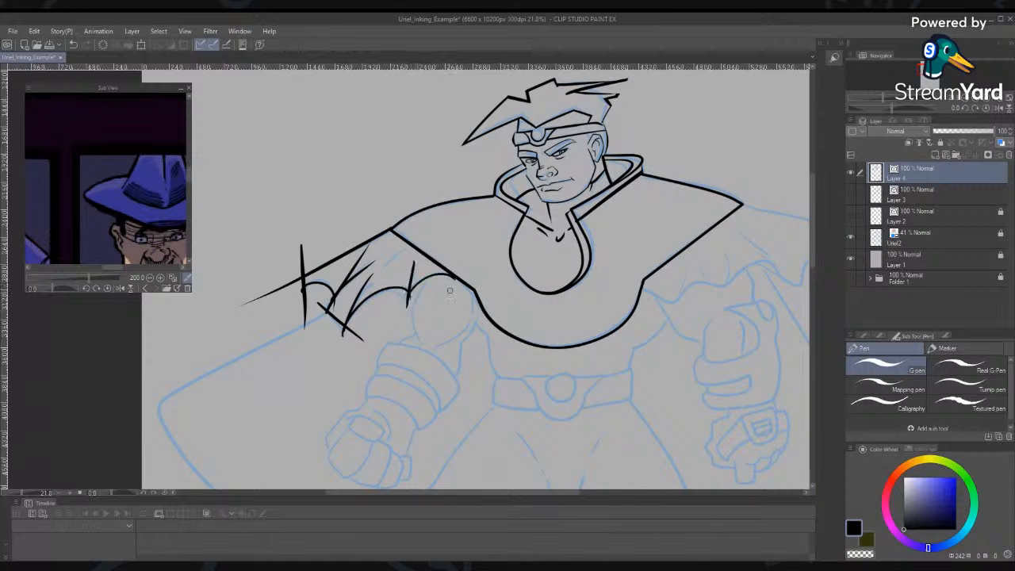
Trim the overshooting line ends along the shoulder cape flap's edges and folds with the vector eraser
key("e")
left_click(410, 286)
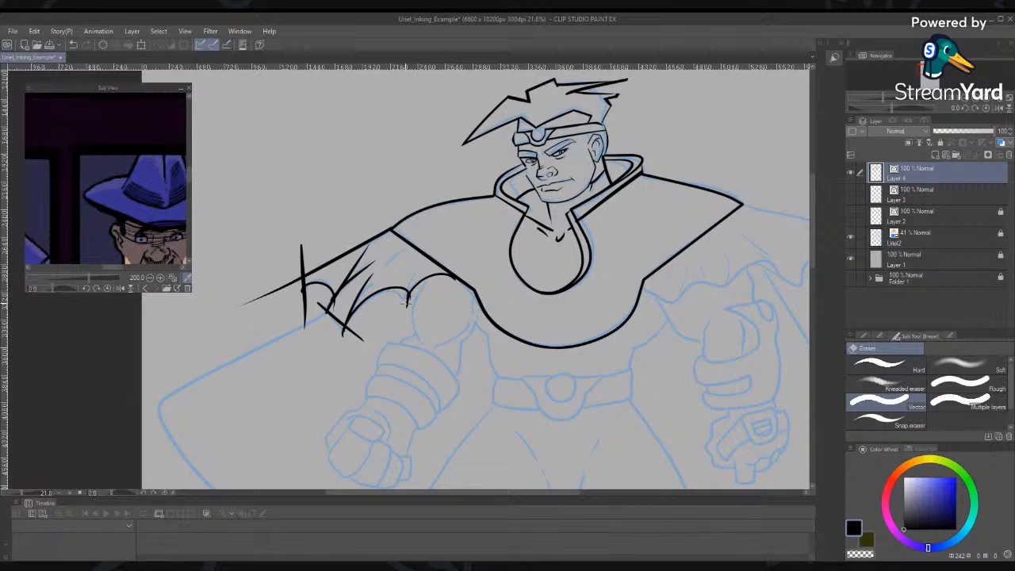
left_click(354, 336)
left_click(331, 311)
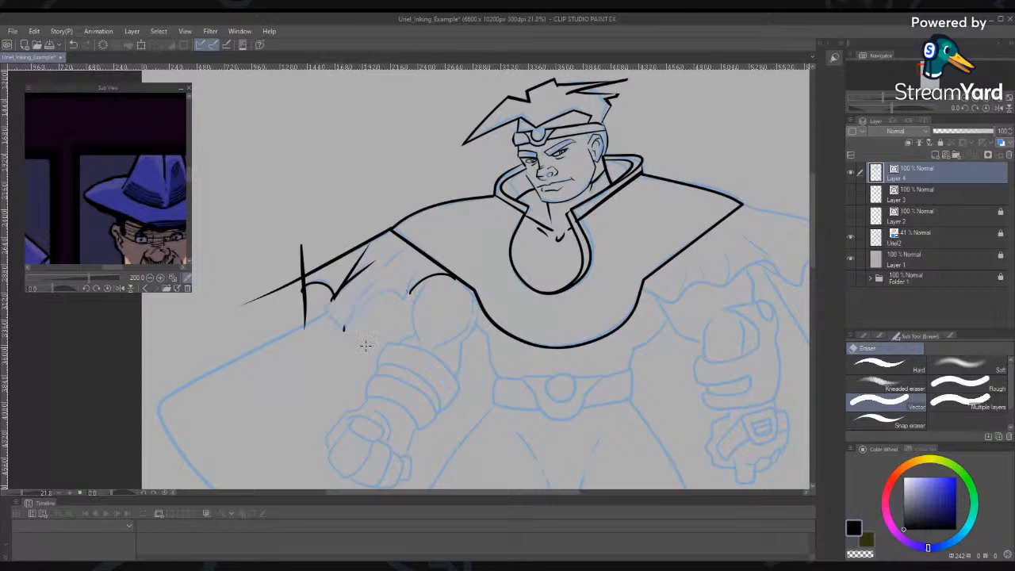
key("ctrl+z")
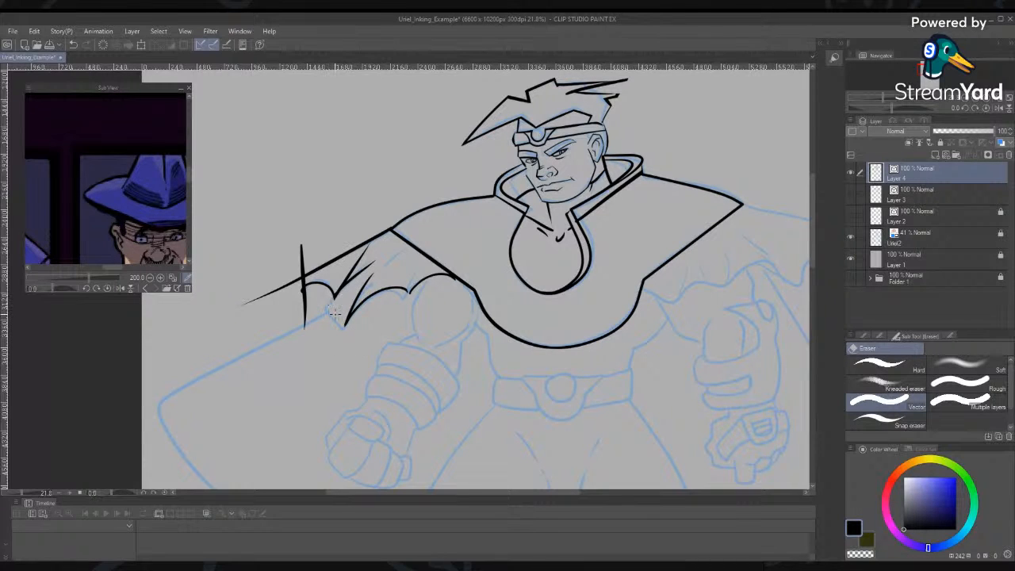
left_click_drag(367, 260, 351, 288)
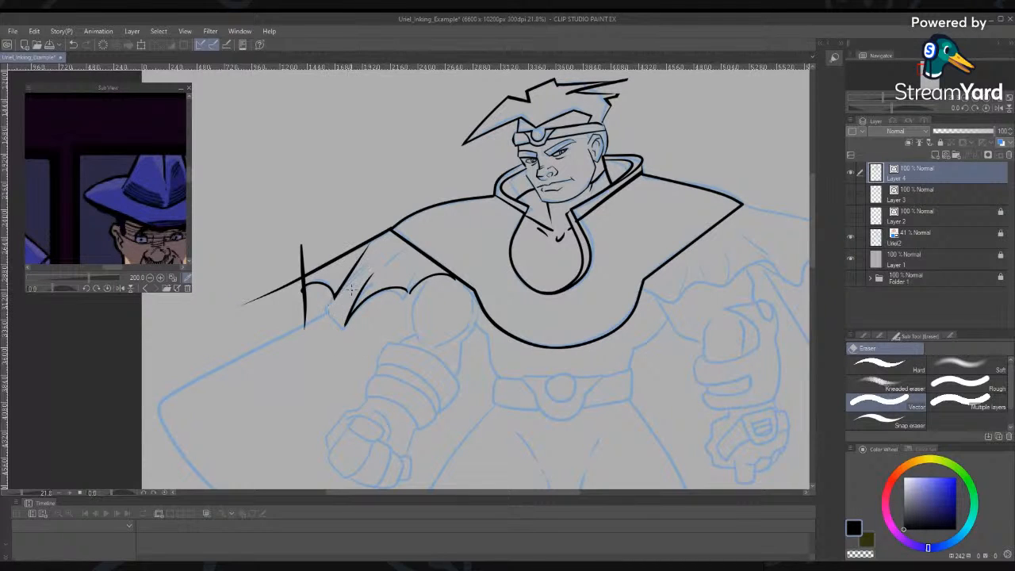
left_click(303, 308)
left_click(303, 271)
left_click(296, 287)
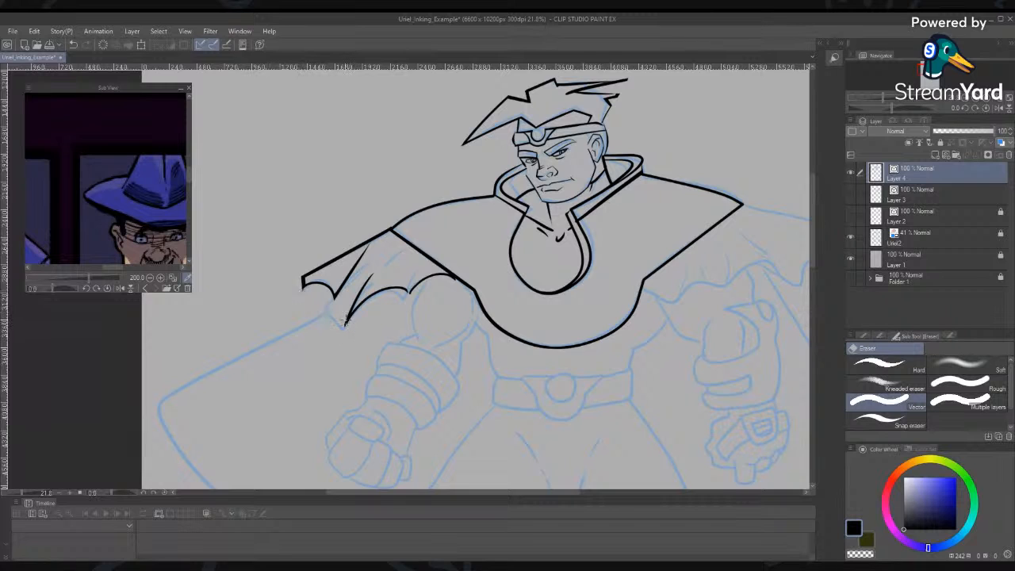
Ink the edge closing the cape flap's lowest point and trim the line ends that extend past the tip
key("p")
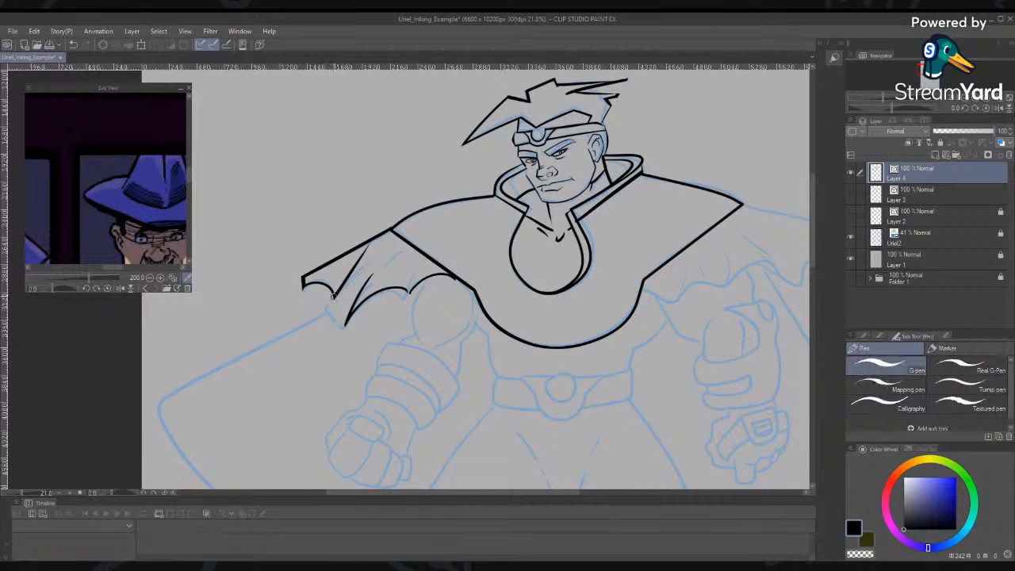
left_click_drag(333, 295, 356, 355)
left_click_drag(349, 319, 323, 389)
key("e")
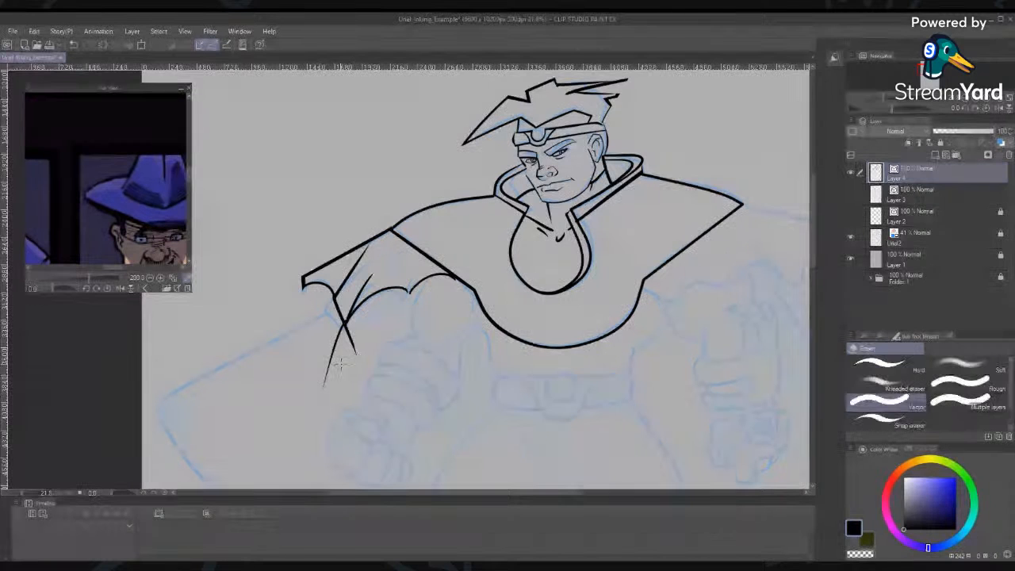
left_click_drag(338, 365, 352, 351)
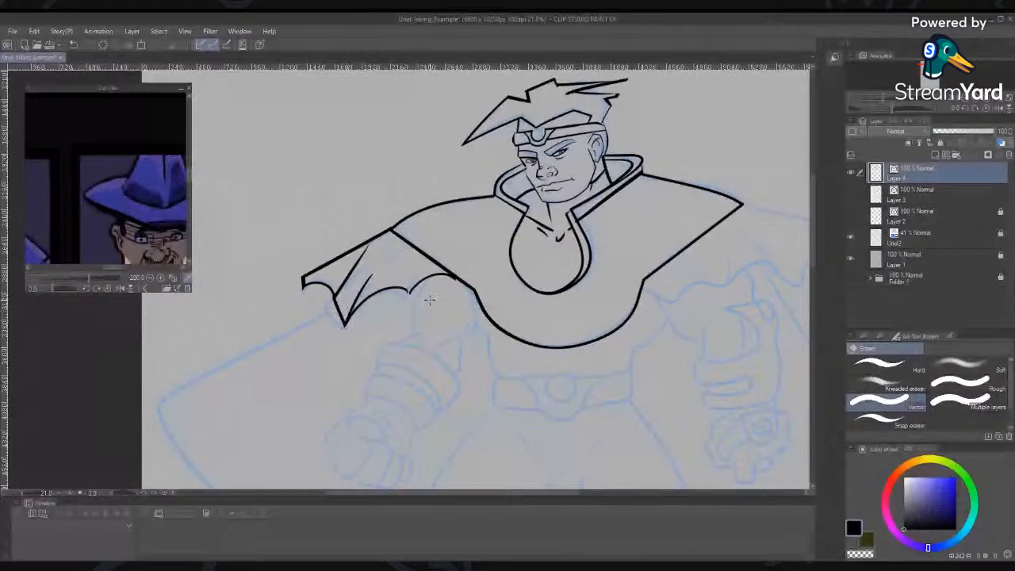
Add short inked fold lines inside the shoulder cape flap, rising from its scalloped hem
key("p")
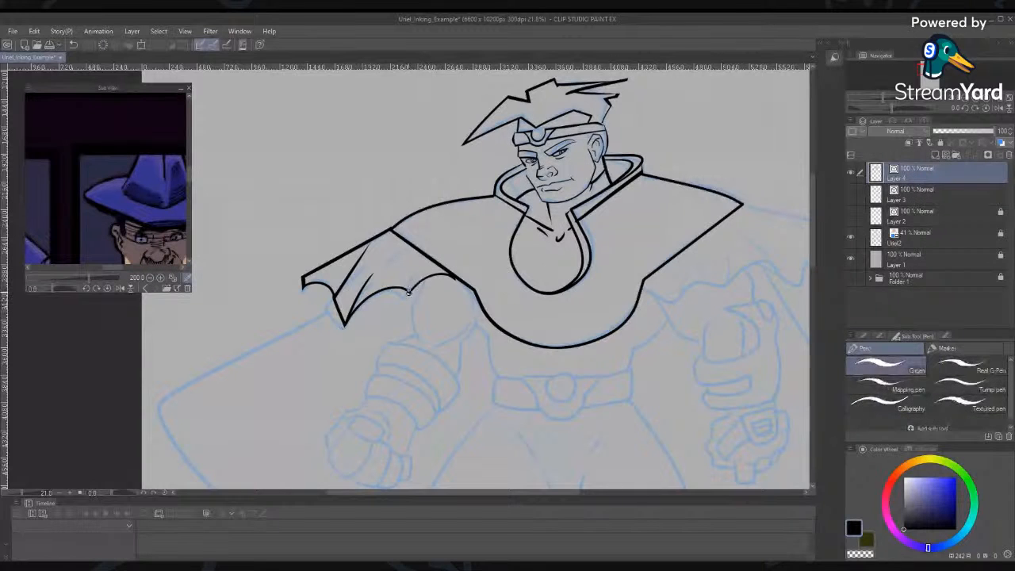
mouse_move(409, 293)
left_mouse_down()
mouse_move(363, 267)
mouse_move(404, 244)
mouse_move(346, 273)
left_mouse_up()
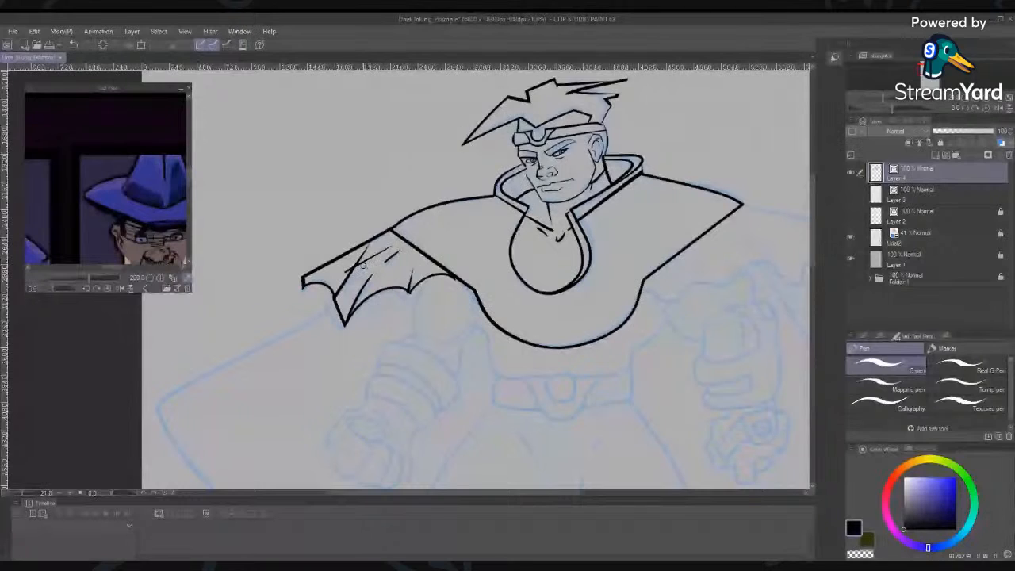
key("e")
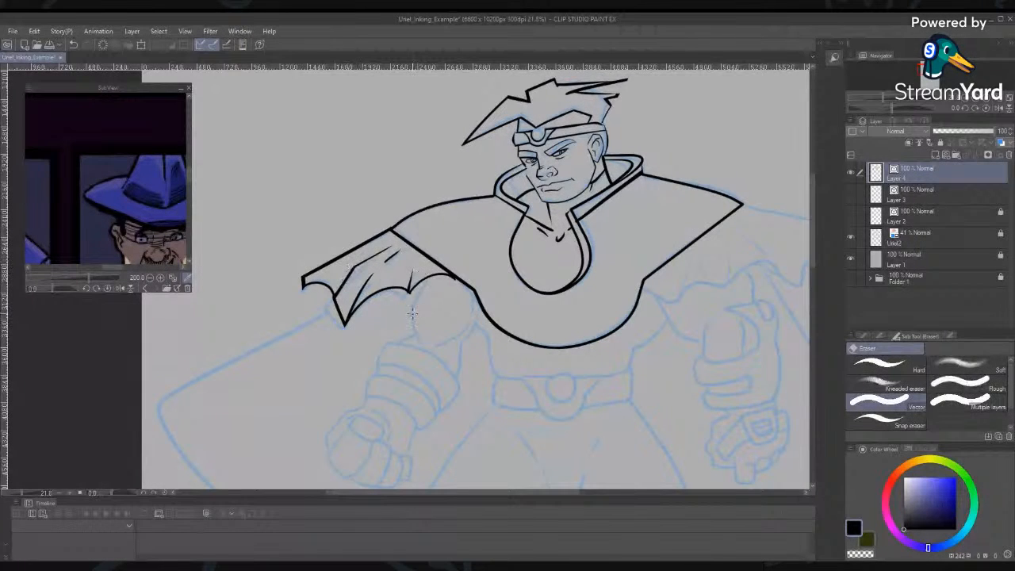
Ink the character's right upper arm below the cape flap and the side of the torso down past the belt
key("p")
left_click_drag(426, 275, 392, 346)
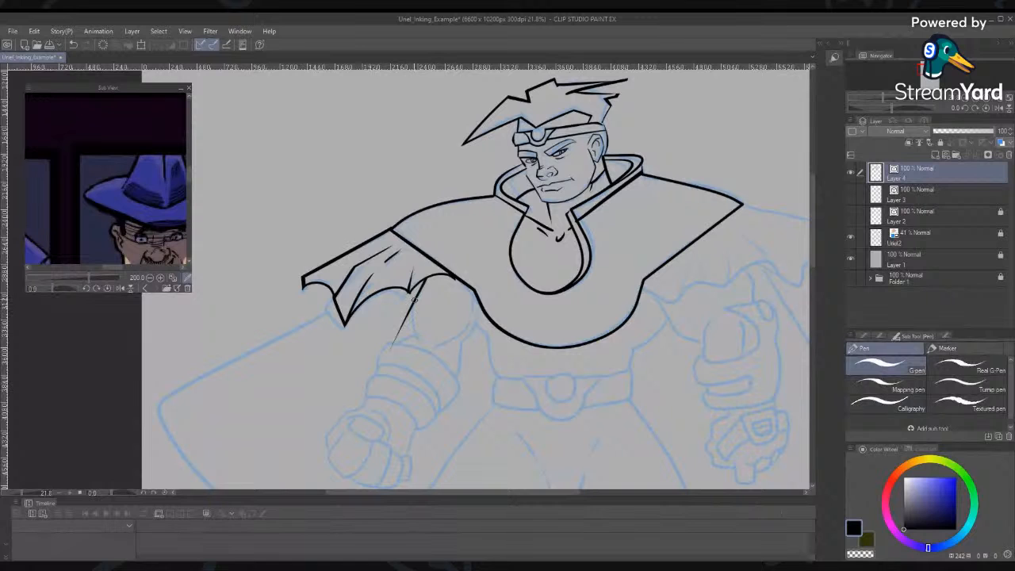
mouse_move(414, 299)
left_mouse_down()
mouse_move(414, 339)
mouse_move(430, 359)
left_mouse_up()
left_click_drag(463, 292, 490, 346)
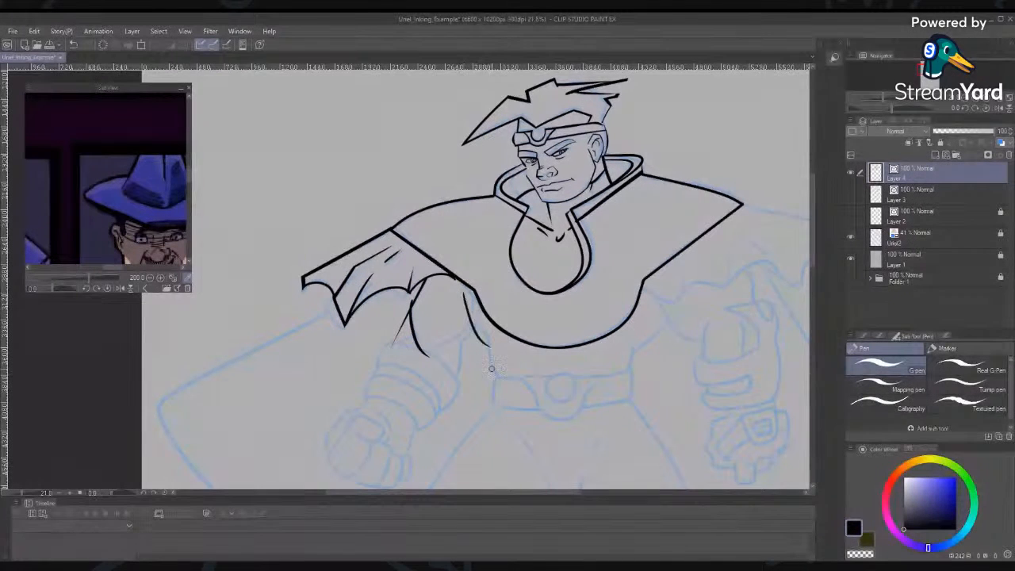
key("ctrl+z")
mouse_move(464, 292)
left_mouse_down()
mouse_move(490, 346)
mouse_move(492, 416)
left_mouse_up()
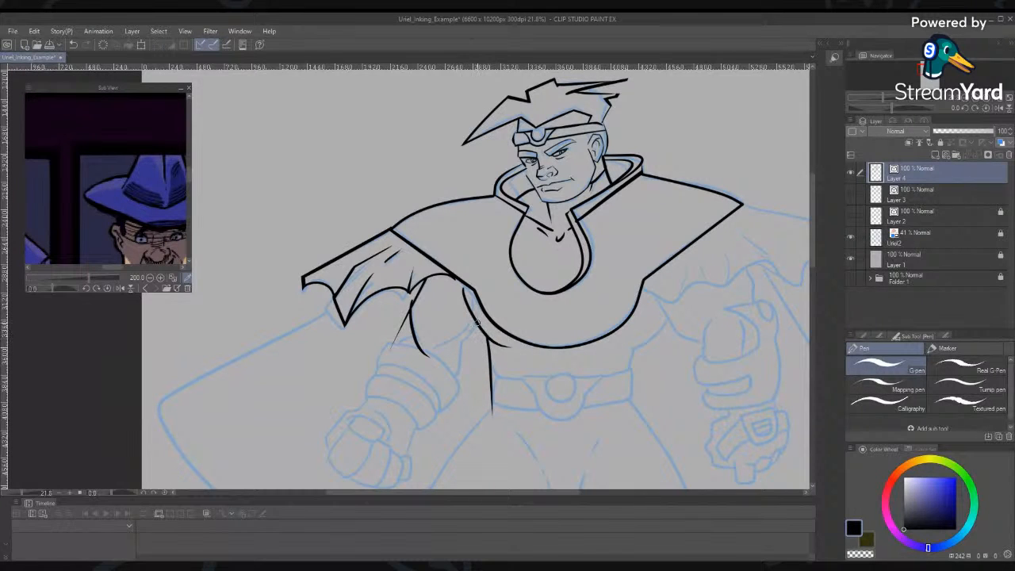
Ink the inner elbow strokes and the outer forearm contour of the character's right arm down to the fist
left_click_drag(471, 331, 452, 379)
left_click_drag(468, 338, 453, 394)
mouse_move(413, 334)
left_mouse_down()
mouse_move(428, 362)
mouse_move(409, 348)
mouse_move(372, 372)
mouse_move(386, 360)
mouse_move(361, 407)
left_mouse_up()
left_click_drag(352, 349, 357, 440)
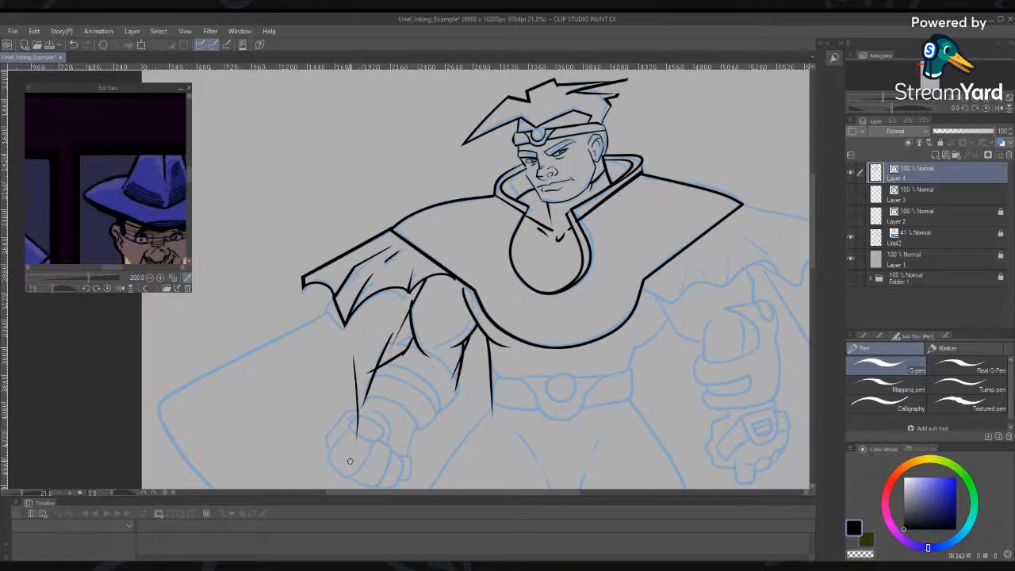
left_click_drag(353, 373, 362, 468)
left_click_drag(360, 409, 341, 467)
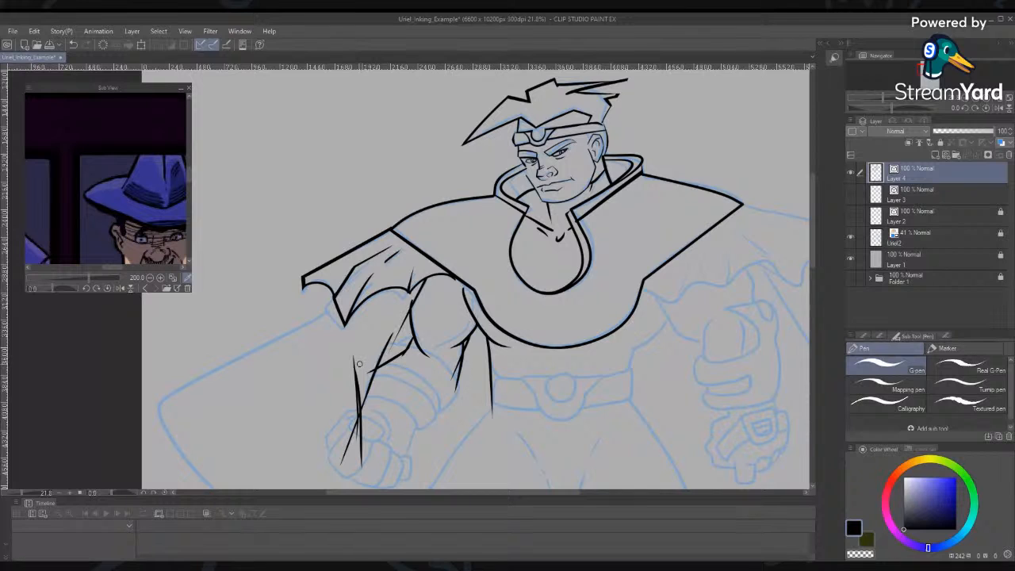
Trim the crossing and overshooting line ends around the right upper arm, elbow and forearm with the vector eraser
key("e")
left_click_drag(413, 306, 416, 360)
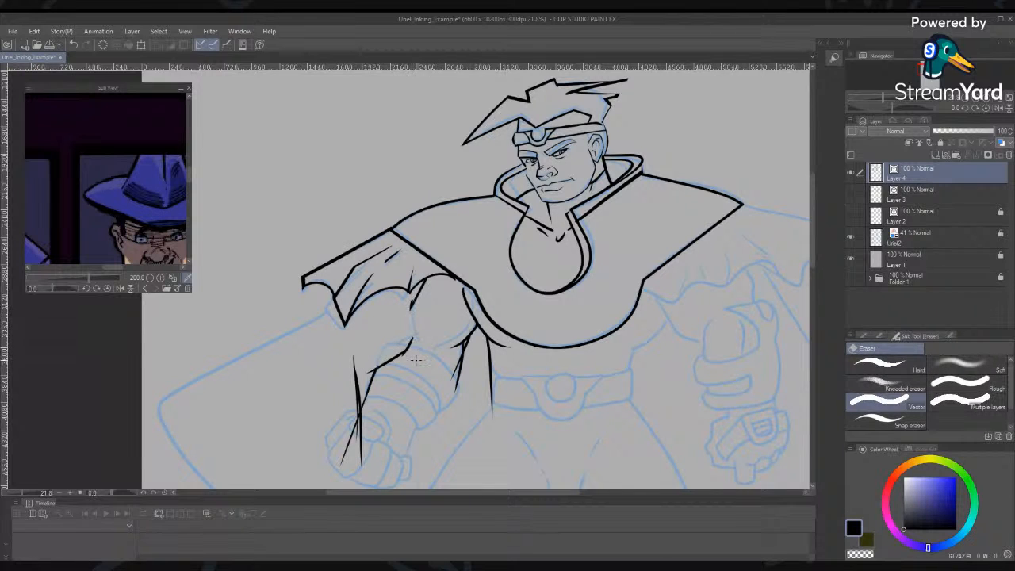
key("ctrl+z")
left_click_drag(359, 373, 320, 449)
left_click_drag(342, 383, 353, 352)
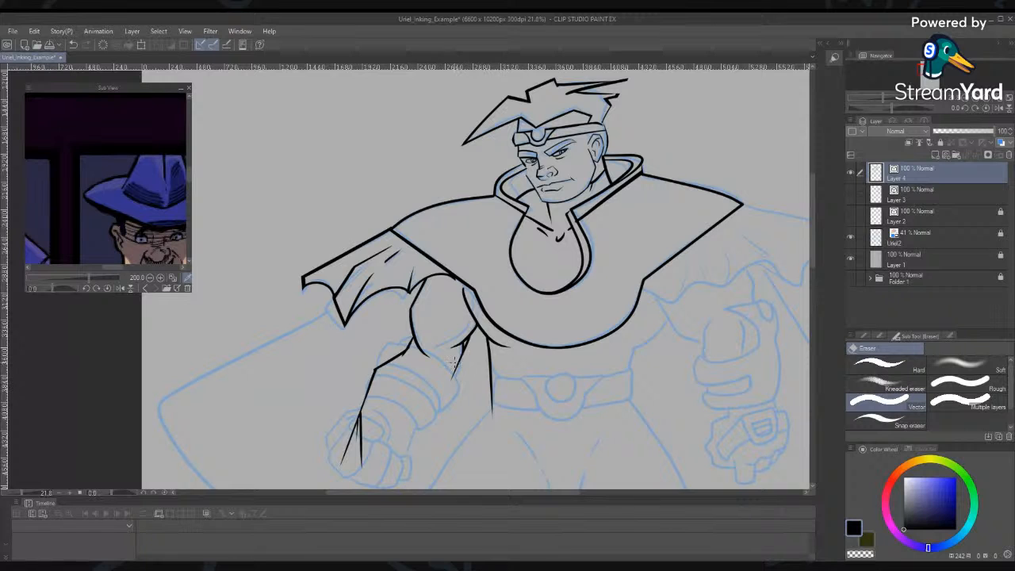
left_click_drag(449, 387, 443, 401)
left_click(358, 419)
Erase the inked outer forearm contour and its connecting elbow line on the character's right arm
left_click_drag(481, 387, 495, 257)
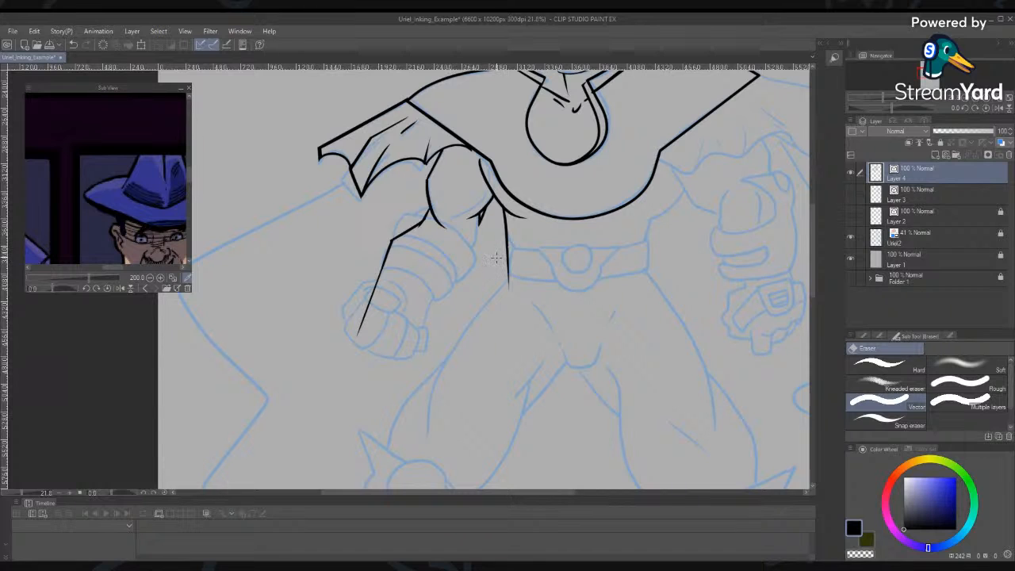
left_click(390, 241)
left_click(420, 223)
left_click(426, 215)
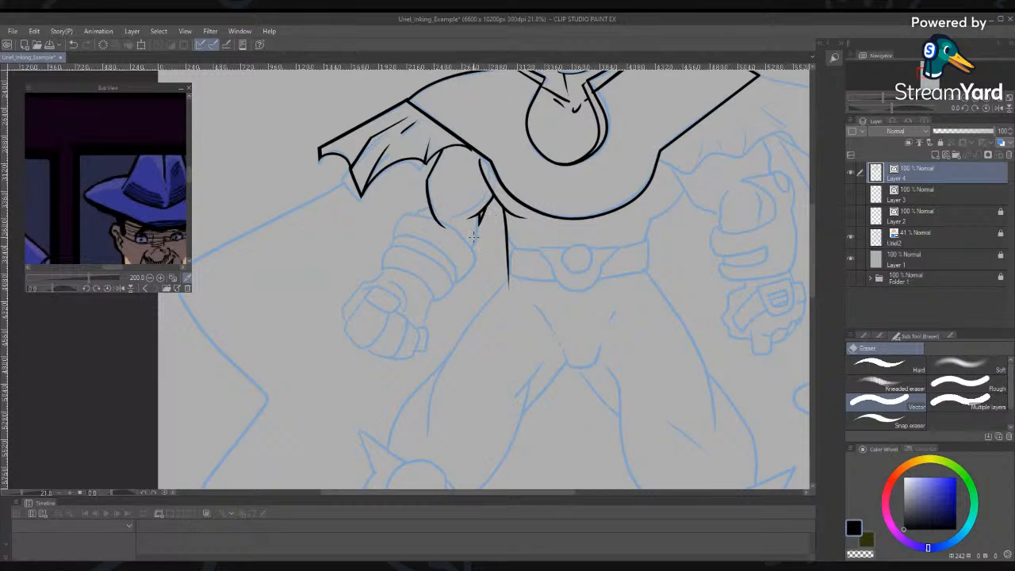
Ink the elbow and the outline of the right forearm gauntlet, with its upper edge, both sides and curved wrist edge
key("p")
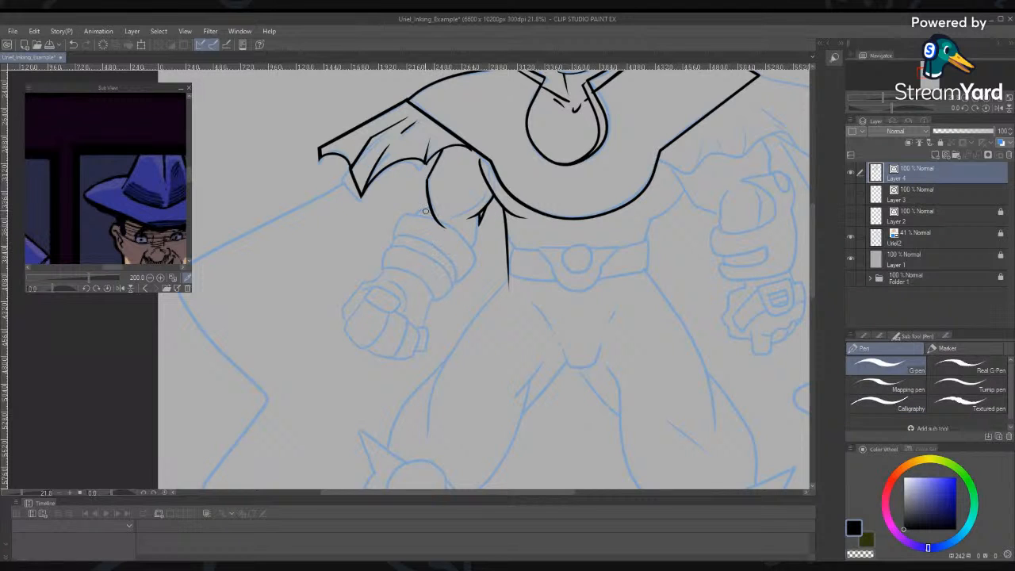
mouse_move(428, 196)
left_mouse_down()
mouse_move(425, 233)
mouse_move(451, 240)
left_mouse_up()
left_click_drag(430, 217, 391, 230)
left_click_drag(414, 193, 371, 284)
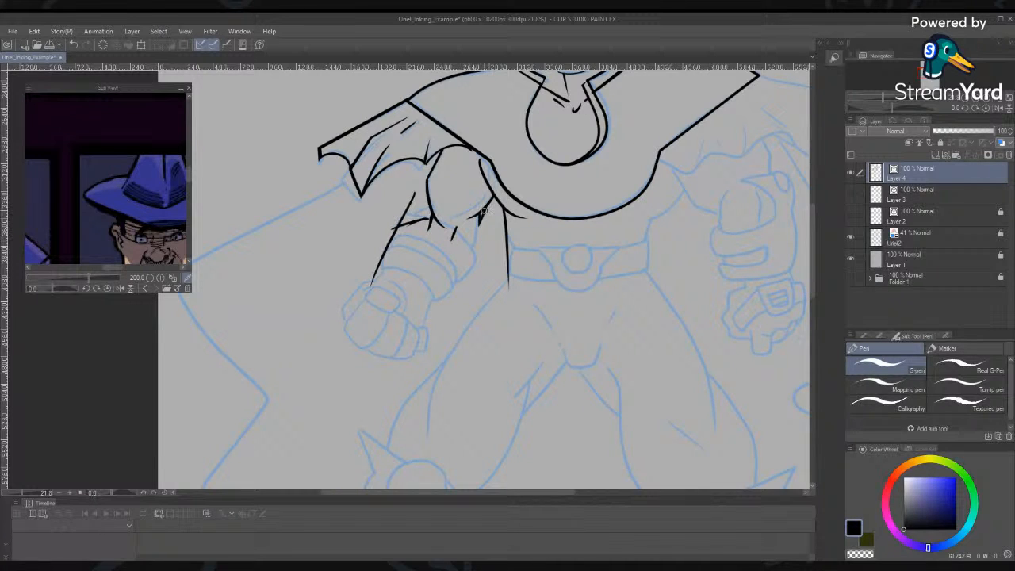
mouse_move(482, 210)
left_mouse_down()
mouse_move(473, 262)
mouse_move(488, 226)
mouse_move(450, 285)
left_mouse_up()
left_click_drag(485, 254, 395, 333)
left_click_drag(446, 290, 409, 336)
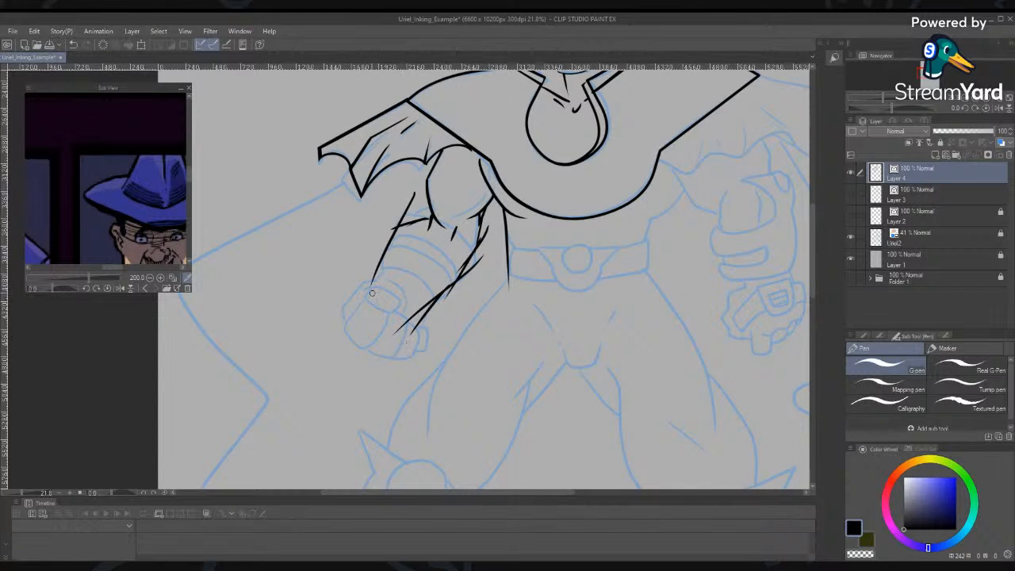
left_click_drag(370, 281, 426, 346)
Trim the overshooting line ends around the right gauntlet's outline with the vector eraser
key("e")
left_click_drag(387, 230, 417, 223)
mouse_move(413, 314)
left_mouse_down()
mouse_move(417, 341)
mouse_move(481, 241)
mouse_move(477, 256)
left_mouse_up()
key("ctrl+z")
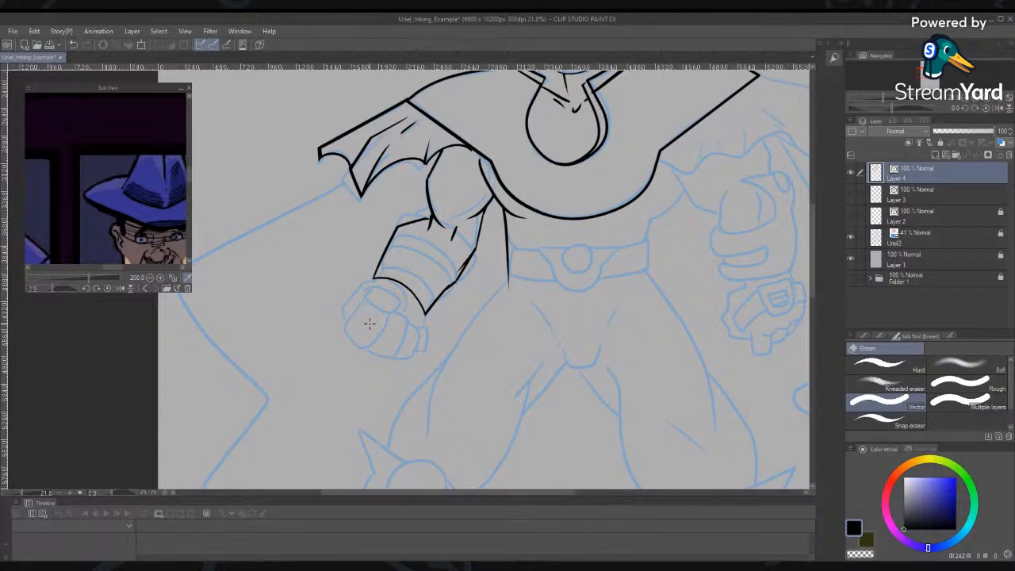
Ink the upper cuff band of the right gauntlet with two curved edges and short closing strokes at the ends
key("p")
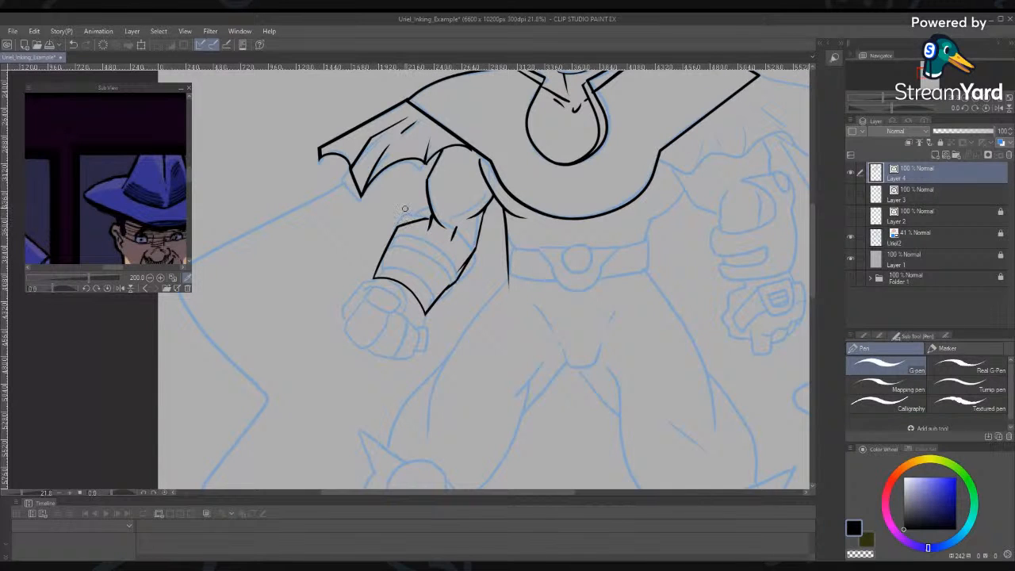
mouse_move(387, 234)
left_mouse_down()
mouse_move(406, 213)
mouse_move(410, 230)
mouse_move(405, 212)
mouse_move(382, 221)
mouse_move(435, 232)
left_mouse_up()
left_click_drag(449, 225, 470, 256)
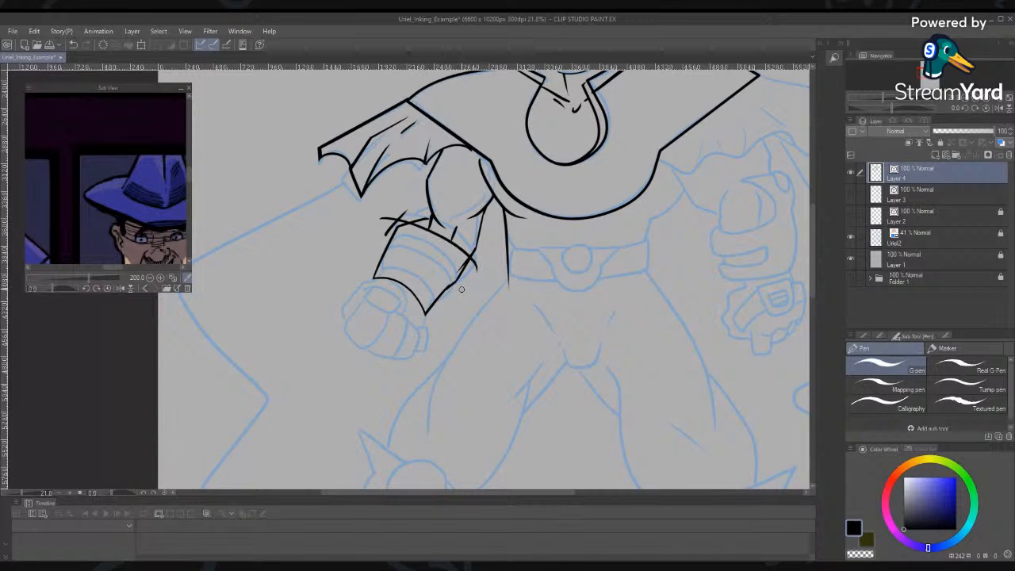
mouse_move(380, 219)
left_mouse_down()
mouse_move(392, 248)
mouse_move(384, 235)
mouse_move(406, 238)
mouse_move(483, 305)
mouse_move(468, 280)
mouse_move(477, 257)
mouse_move(458, 283)
left_mouse_up()
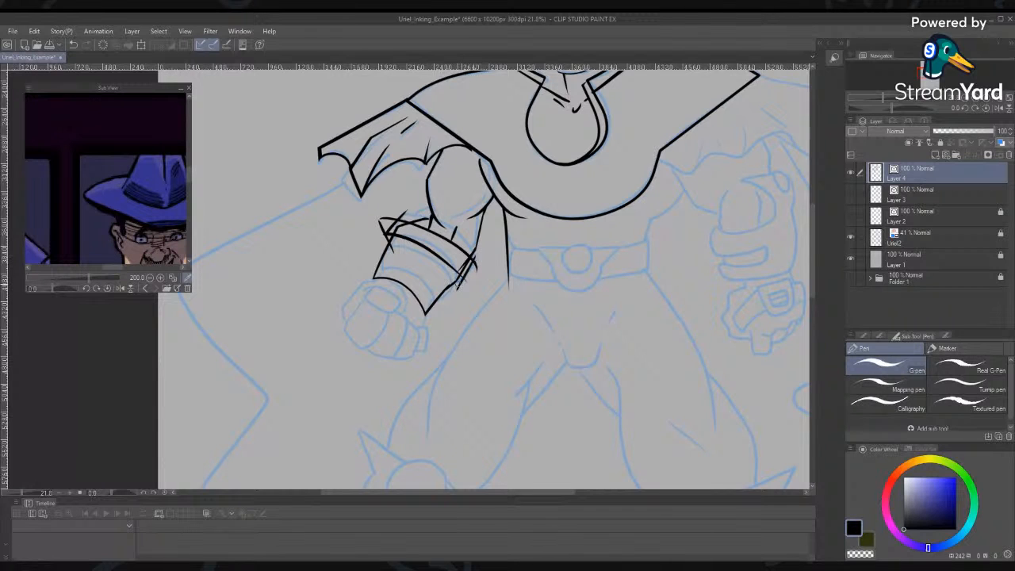
Trim the overshooting line ends around the right gauntlet's upper cuff band with the vector eraser
key("e")
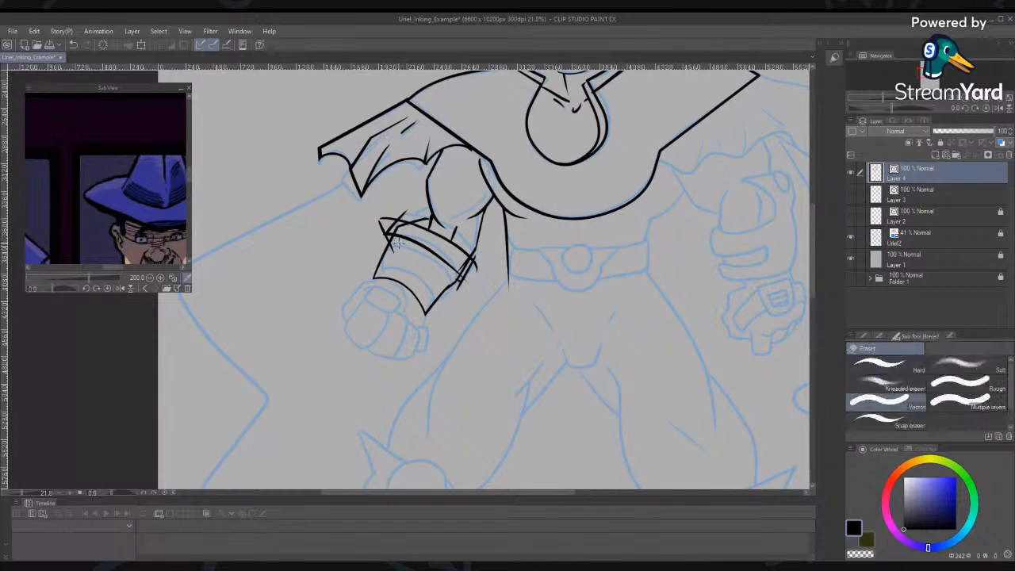
left_click_drag(378, 234, 394, 213)
left_click(468, 266)
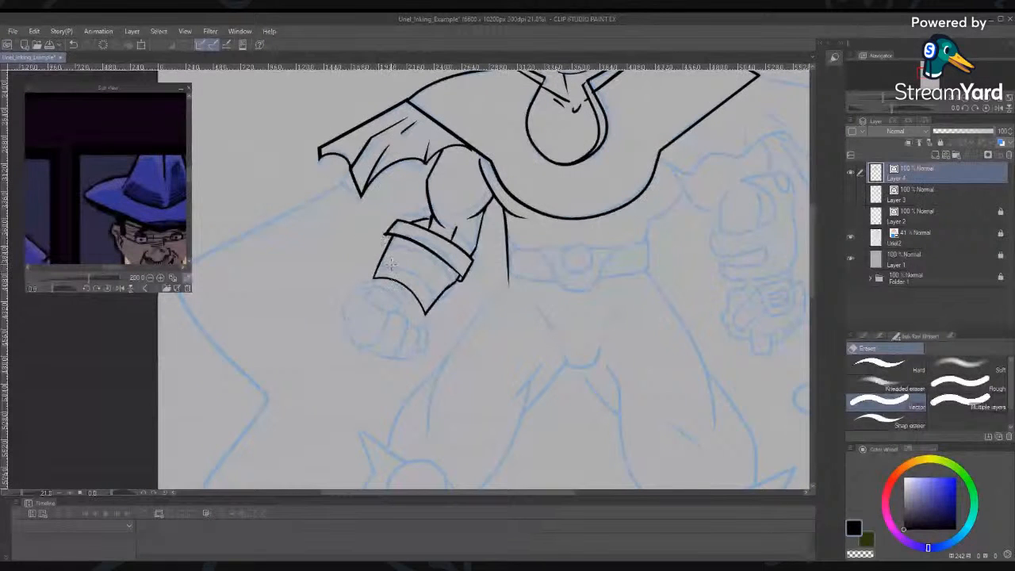
Ink a second curved band across the middle of the right gauntlet and trim its overshooting ends
key("p")
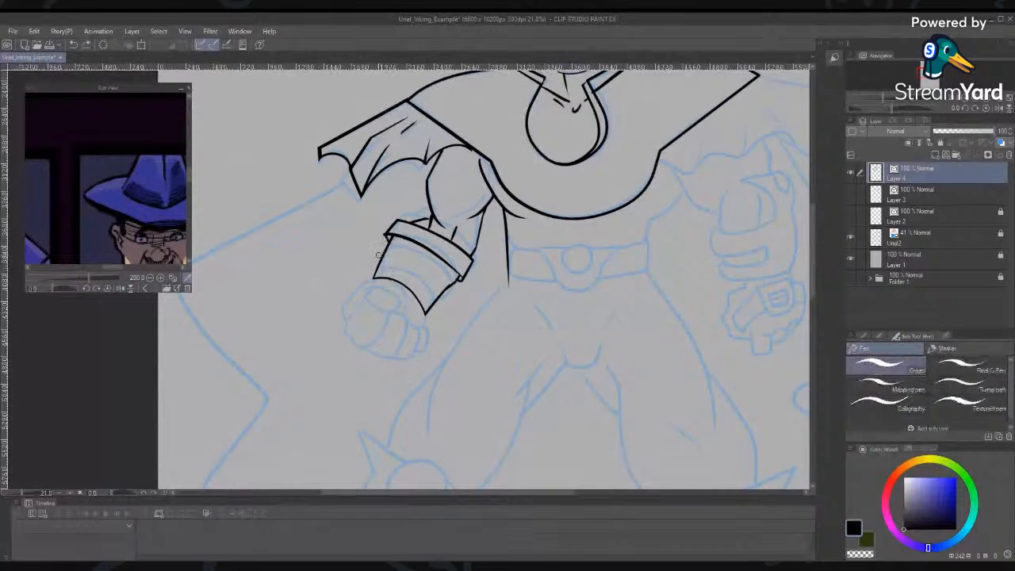
mouse_move(379, 249)
left_mouse_down()
mouse_move(429, 264)
mouse_move(460, 322)
mouse_move(449, 292)
left_mouse_up()
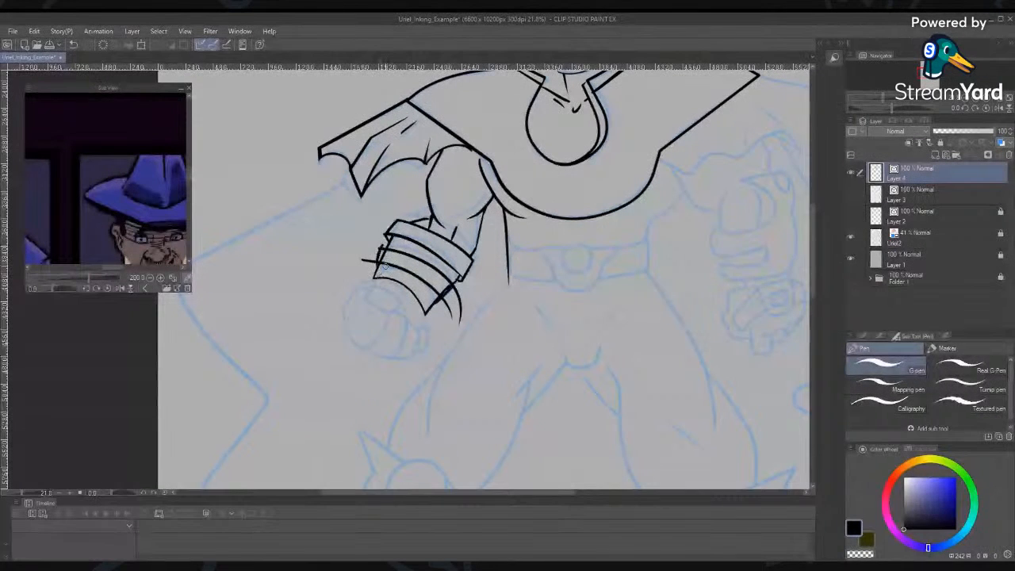
key("e")
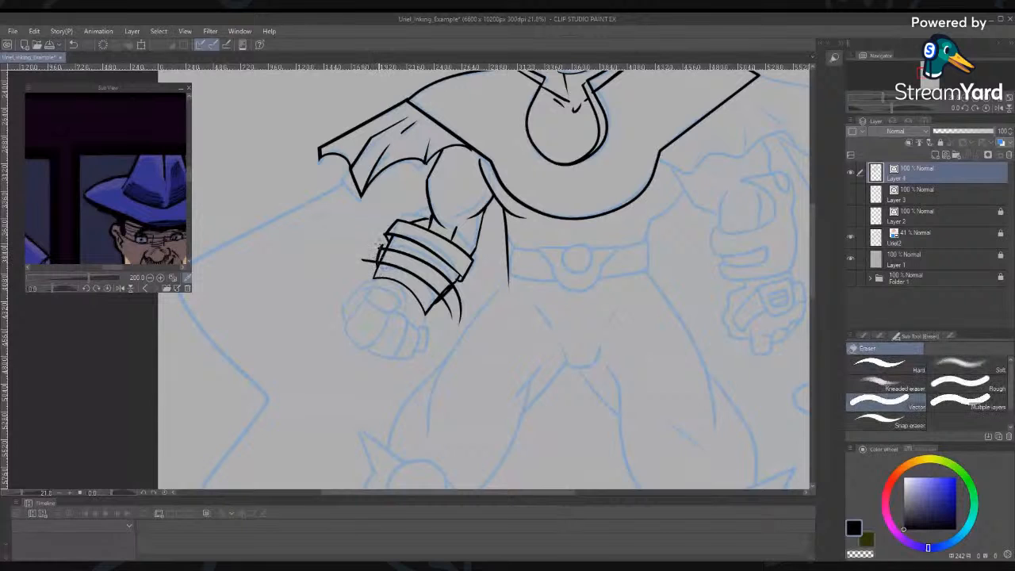
left_click(373, 258)
left_click_drag(379, 257, 391, 258)
mouse_move(455, 295)
left_mouse_down()
mouse_move(444, 309)
mouse_move(449, 294)
left_mouse_up()
Ink the right fist below the gauntlet, including the back of the hand, knuckle edges, finger divisions and thumb-side contour
key("p")
mouse_move(373, 286)
left_mouse_down()
mouse_move(365, 306)
mouse_move(396, 299)
left_mouse_up()
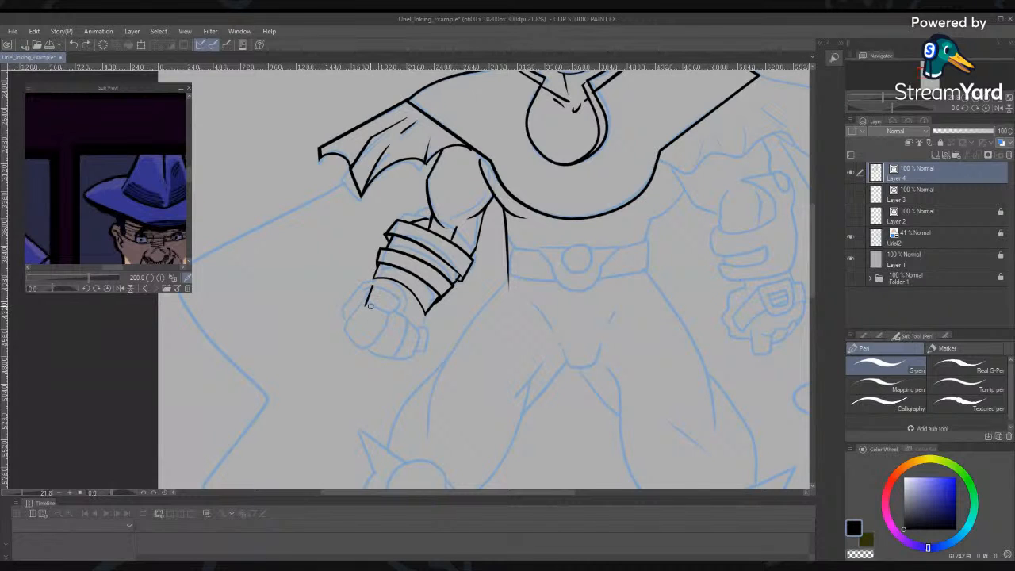
mouse_move(371, 284)
left_mouse_down()
mouse_move(394, 309)
mouse_move(403, 297)
mouse_move(394, 318)
mouse_move(361, 303)
mouse_move(403, 323)
mouse_move(339, 341)
left_mouse_up()
left_click_drag(392, 314, 363, 362)
mouse_move(328, 331)
left_mouse_down()
mouse_move(364, 343)
mouse_move(366, 364)
mouse_move(408, 363)
left_mouse_up()
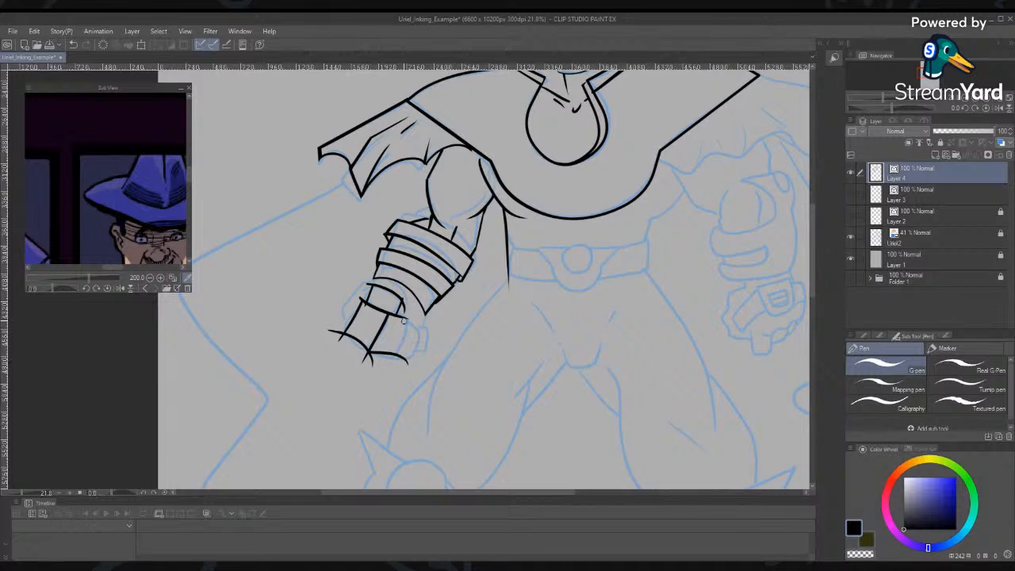
mouse_move(404, 321)
left_mouse_down()
mouse_move(401, 357)
mouse_move(420, 366)
left_mouse_up()
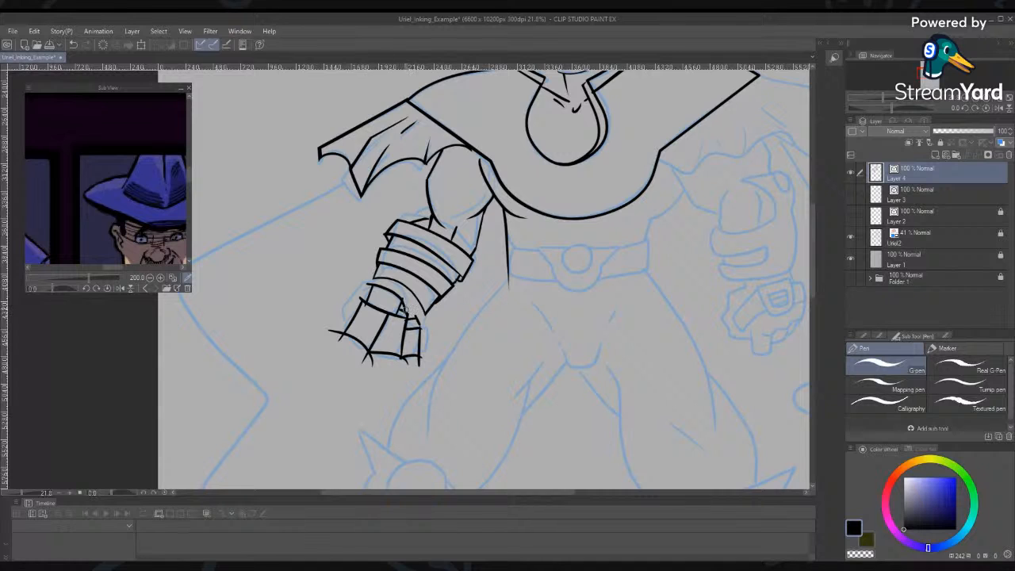
left_click_drag(428, 355, 425, 325)
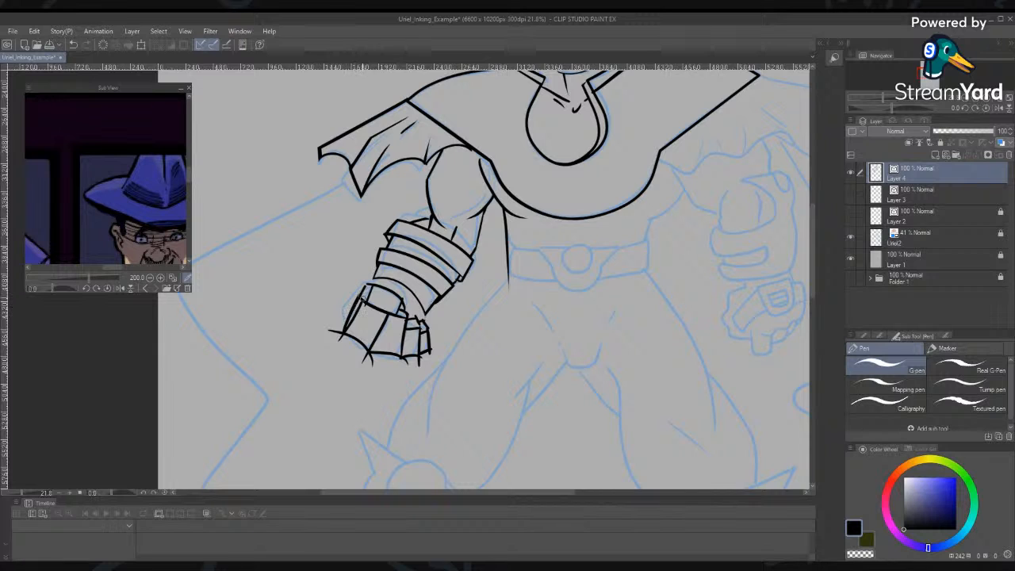
mouse_move(362, 294)
left_mouse_down()
mouse_move(387, 277)
mouse_move(416, 306)
mouse_move(411, 320)
mouse_move(424, 299)
left_mouse_up()
Trim the stray line ends around the right fist's knuckles, fingers and wrist with the vector eraser
key("e")
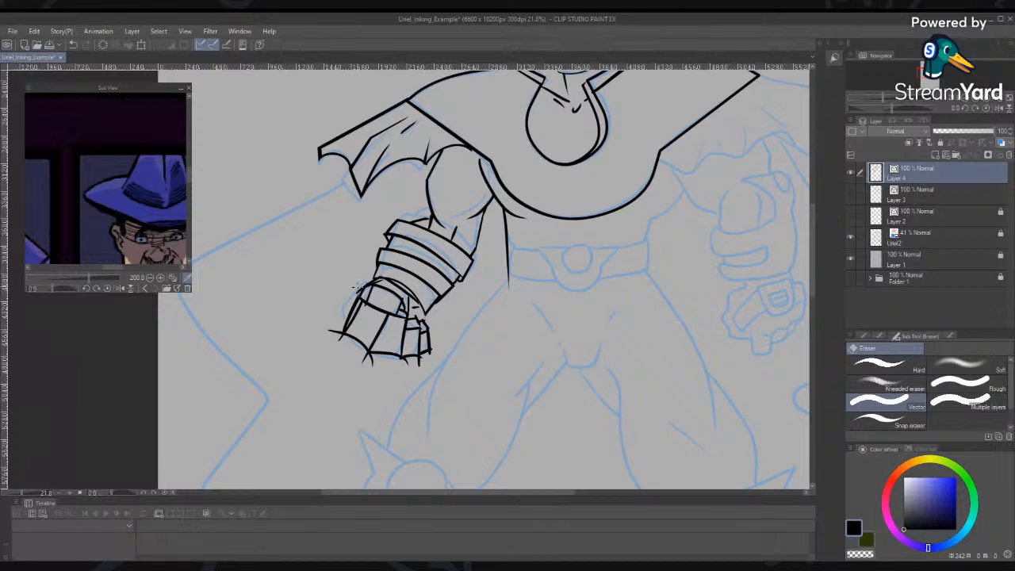
left_click(334, 332)
left_click(418, 363)
left_click(417, 322)
left_click(403, 303)
left_click(361, 286)
Ink the belt with curved upper and lower edges across the waist and a vertical line closing its left-hip end
key("p")
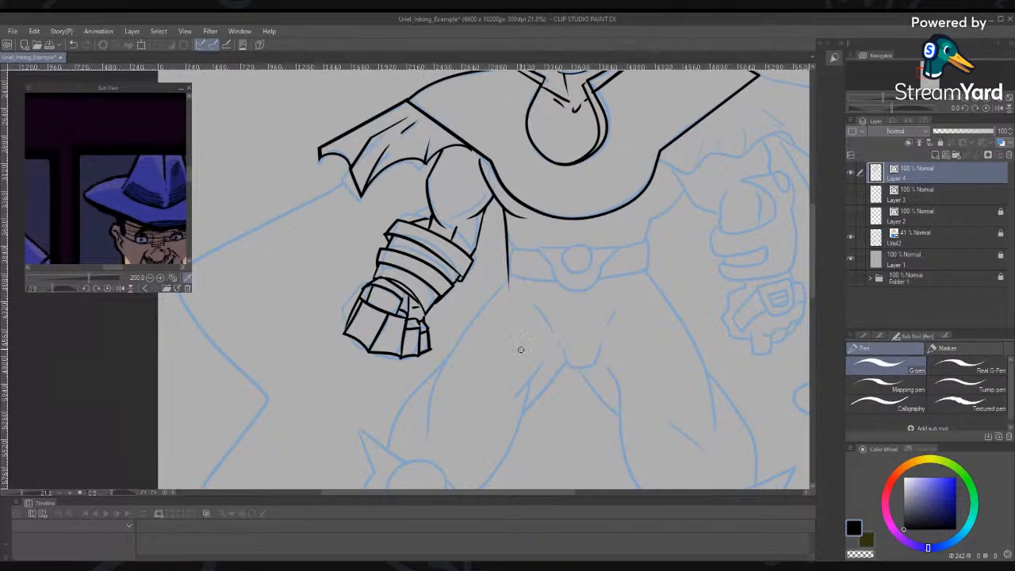
left_click_drag(496, 361, 413, 373)
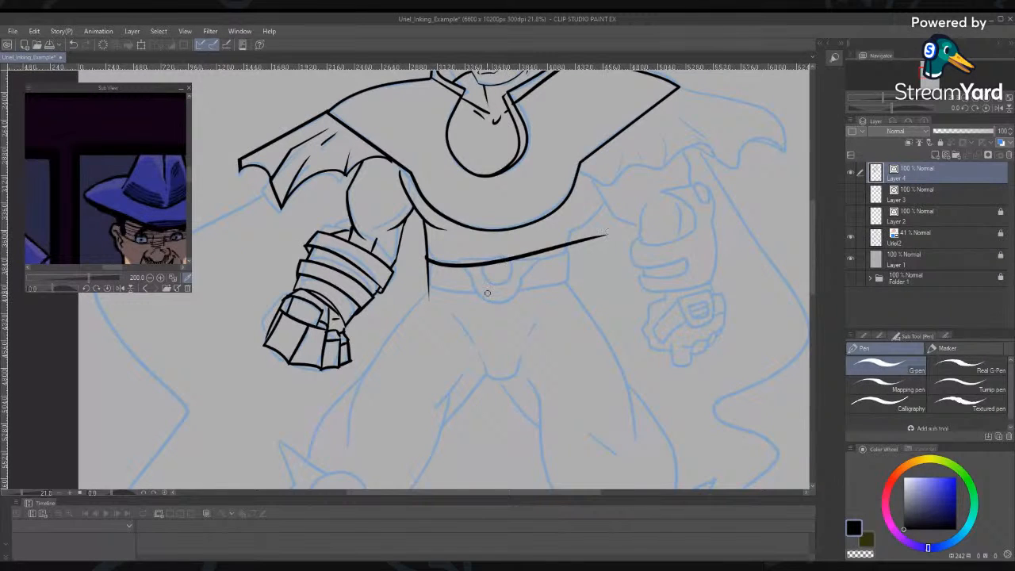
left_click_drag(419, 254, 644, 230)
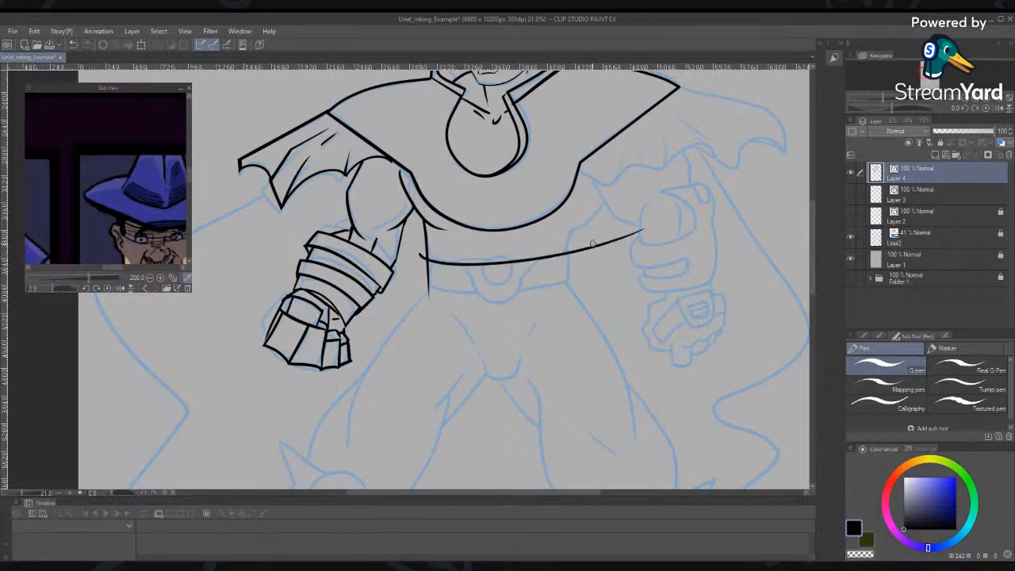
left_click_drag(421, 282, 660, 246)
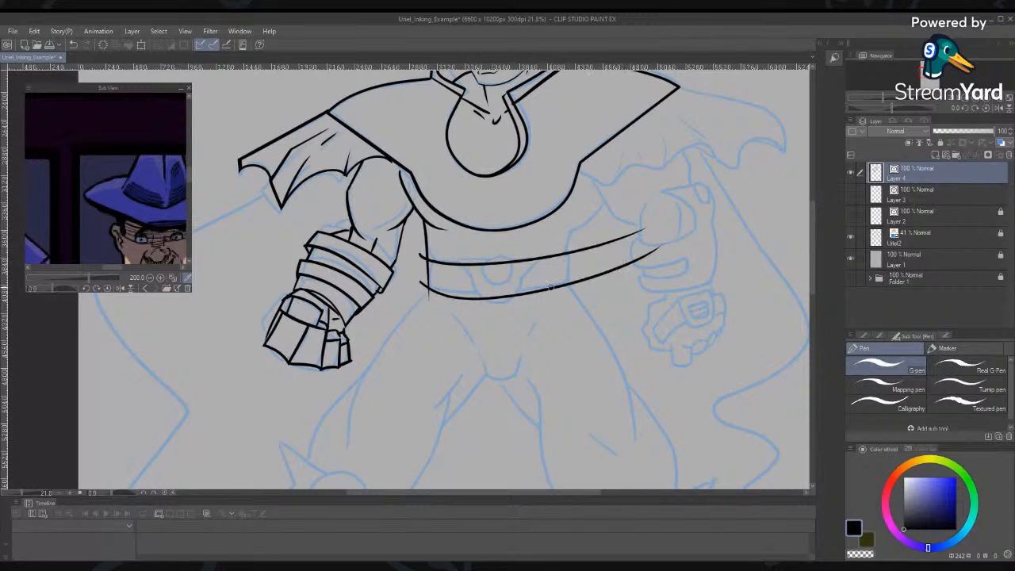
left_click_drag(570, 242, 571, 330)
key("ctrl+z")
left_click_drag(570, 232, 573, 325)
Trim the belt lines that overshoot both side edges of the waist with the vector eraser
key("e")
left_click_drag(422, 279, 424, 300)
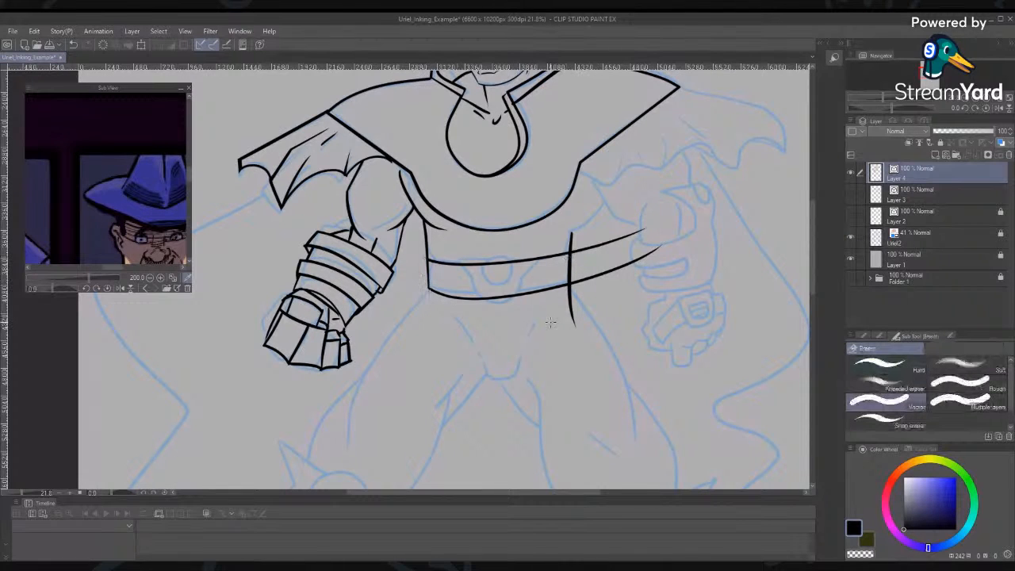
left_click_drag(572, 327, 570, 285)
left_click_drag(596, 224, 601, 226)
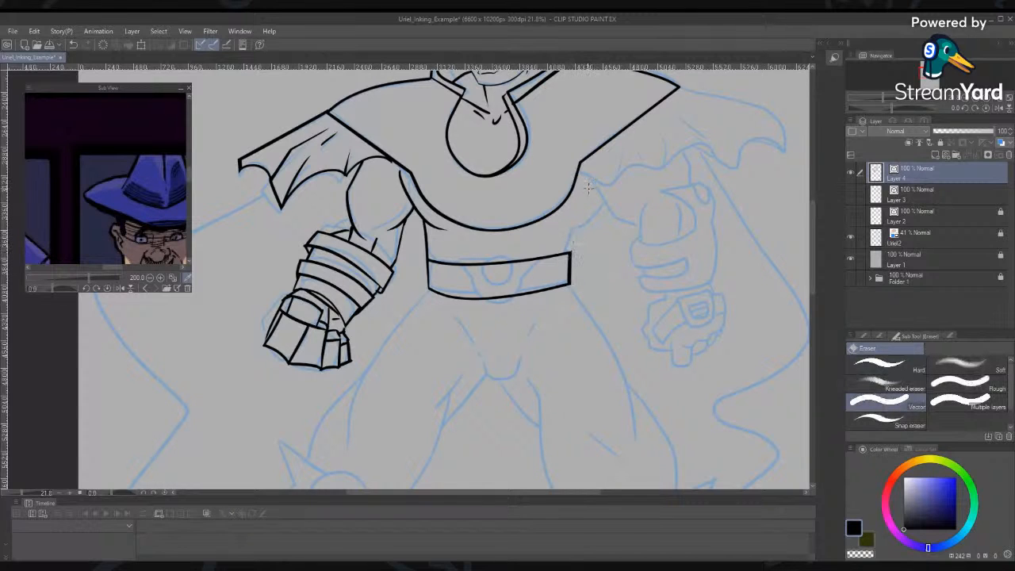
Ink the character's left torso side with a curve rising from the belt towards the left armpit
key("p")
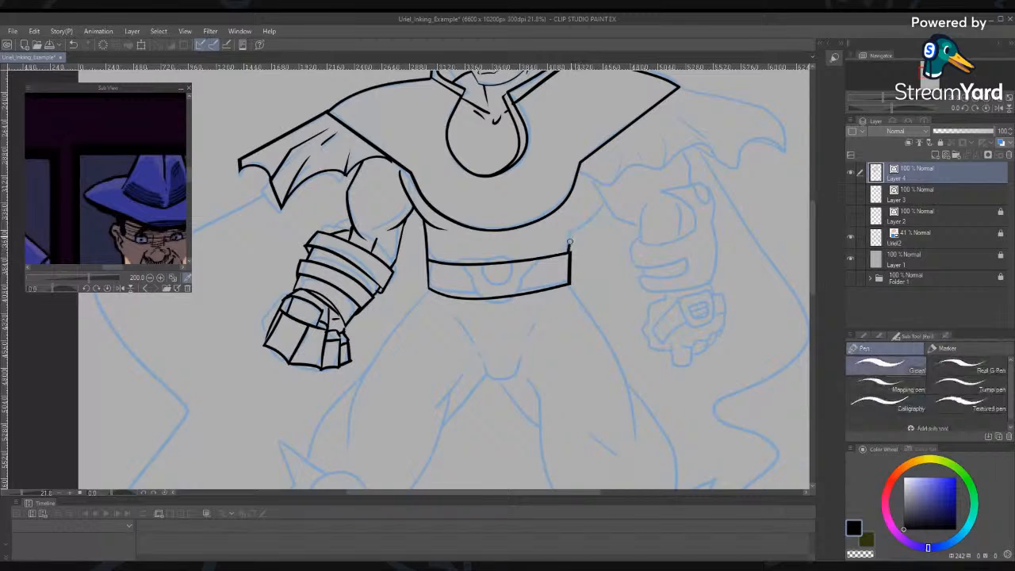
left_click_drag(569, 242, 651, 154)
key("e")
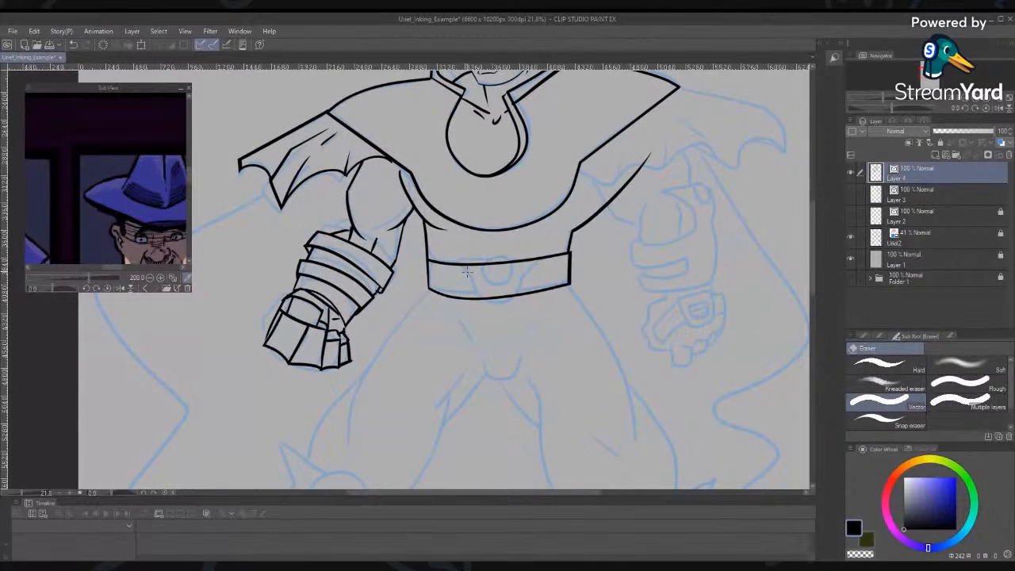
key("p")
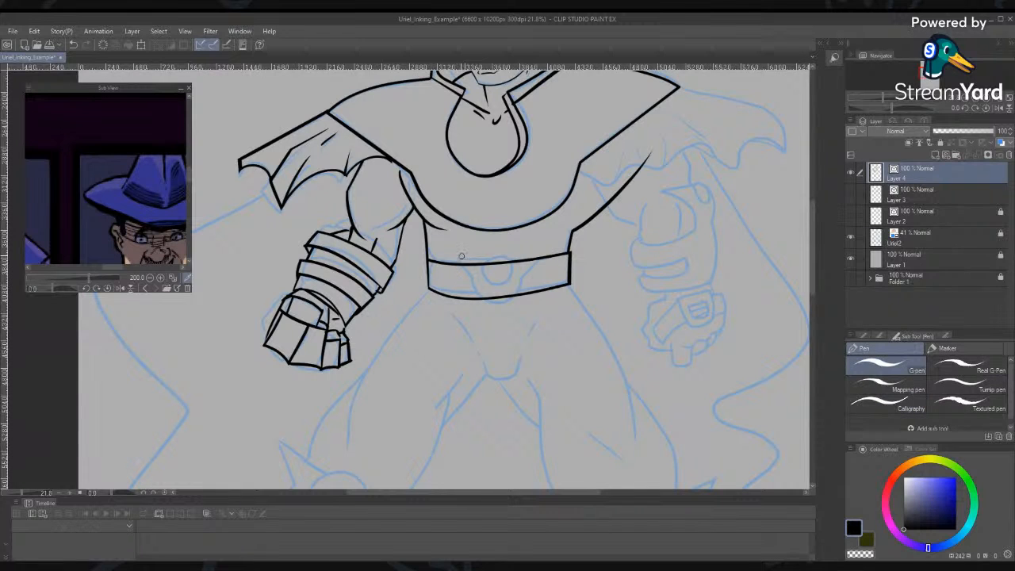
left_click_drag(448, 258, 552, 258)
key("ctrl+z")
left_click_drag(445, 258, 553, 257)
key("ctrl+z")
Ink a downward-pointing triangle for the belt buckle and trim its lines beyond the three corners
left_click_drag(453, 255, 558, 253)
left_click_drag(448, 248, 555, 337)
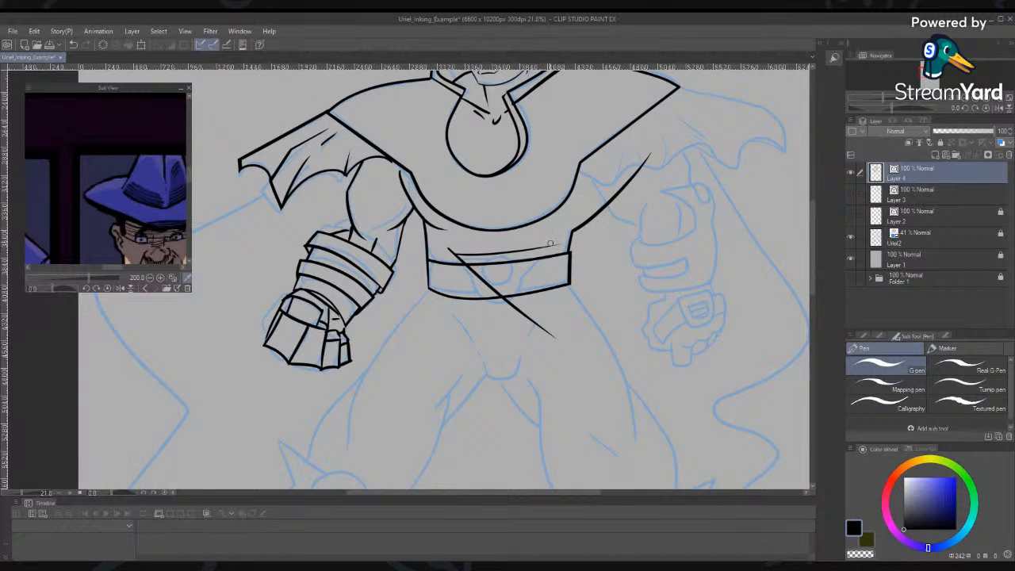
left_click_drag(551, 241, 408, 434)
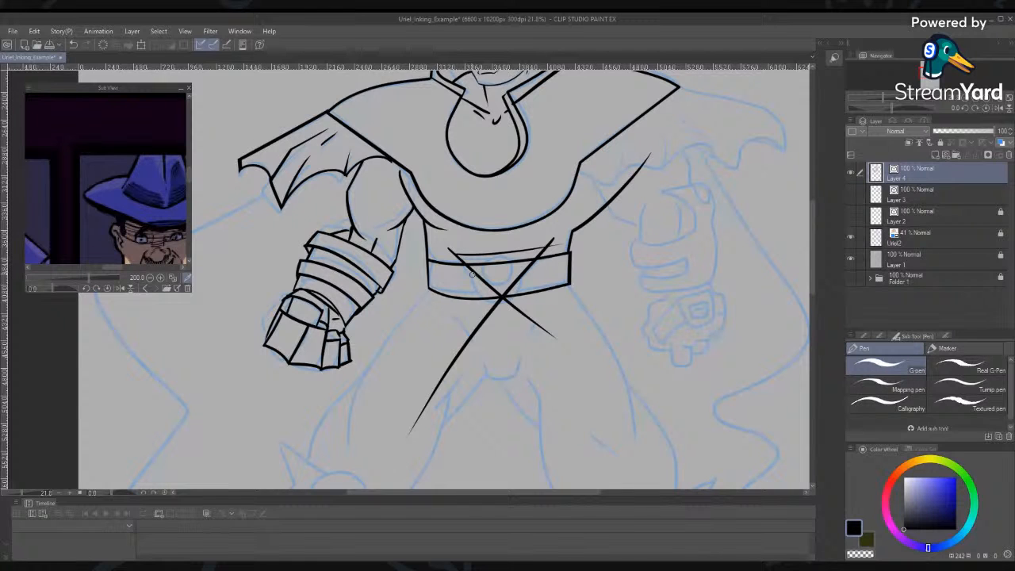
key("e")
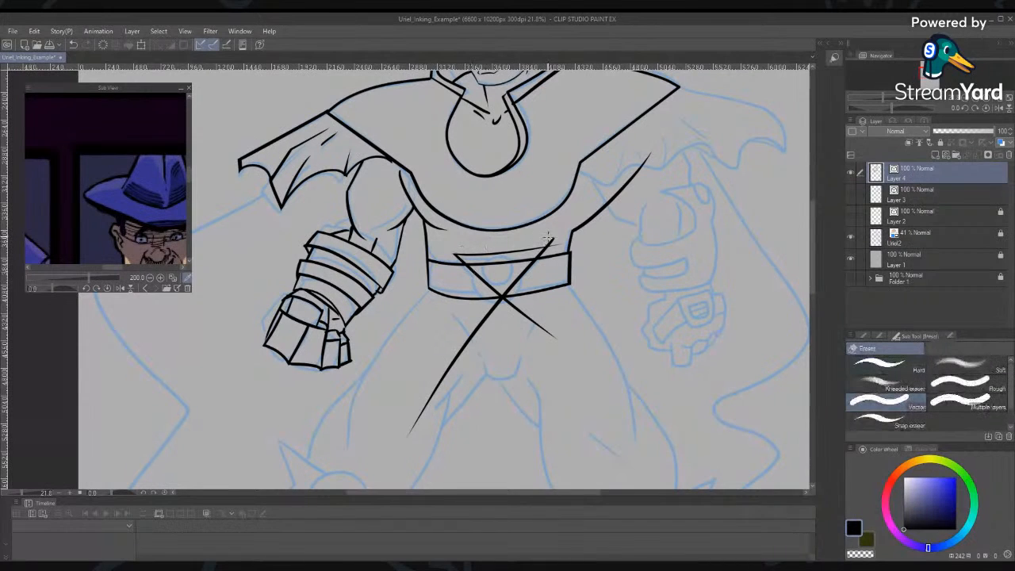
left_click(553, 244)
left_click(515, 309)
left_click(489, 336)
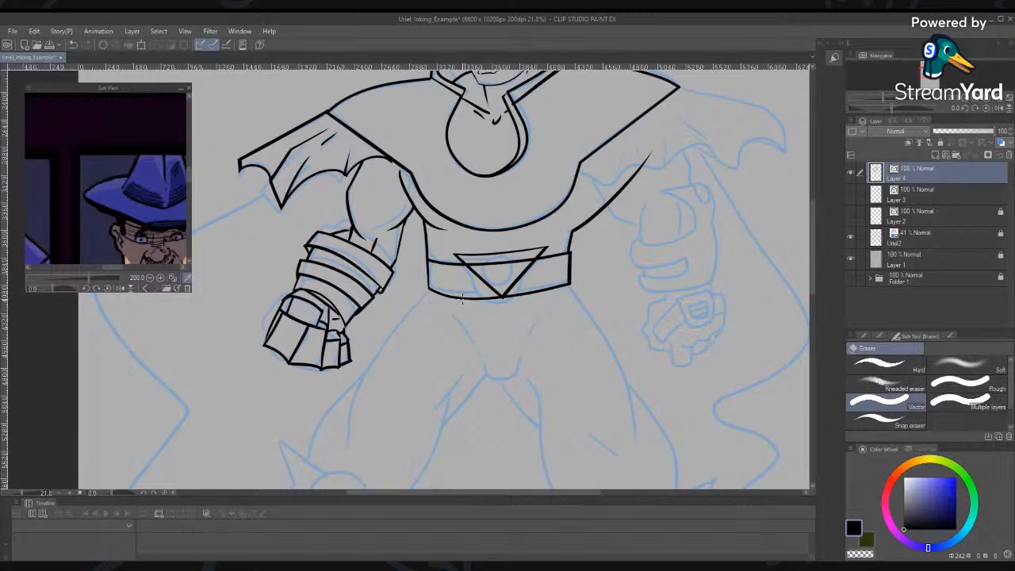
Ink the buckle's curved lower sides around the triangle's point and trim the stray ends below the belt
key("p")
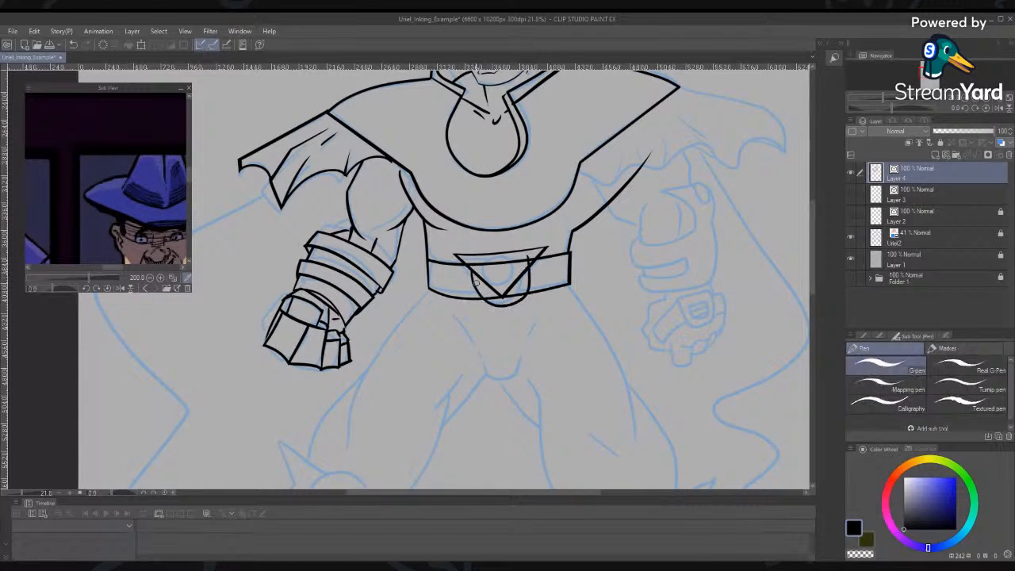
mouse_move(471, 268)
left_mouse_down()
mouse_move(511, 301)
mouse_move(470, 306)
left_mouse_up()
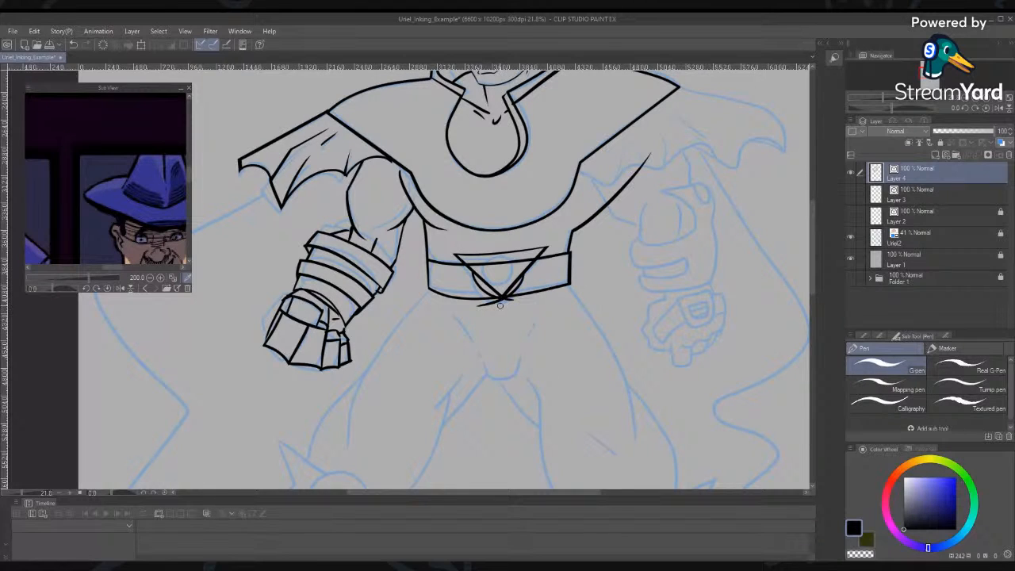
key("e")
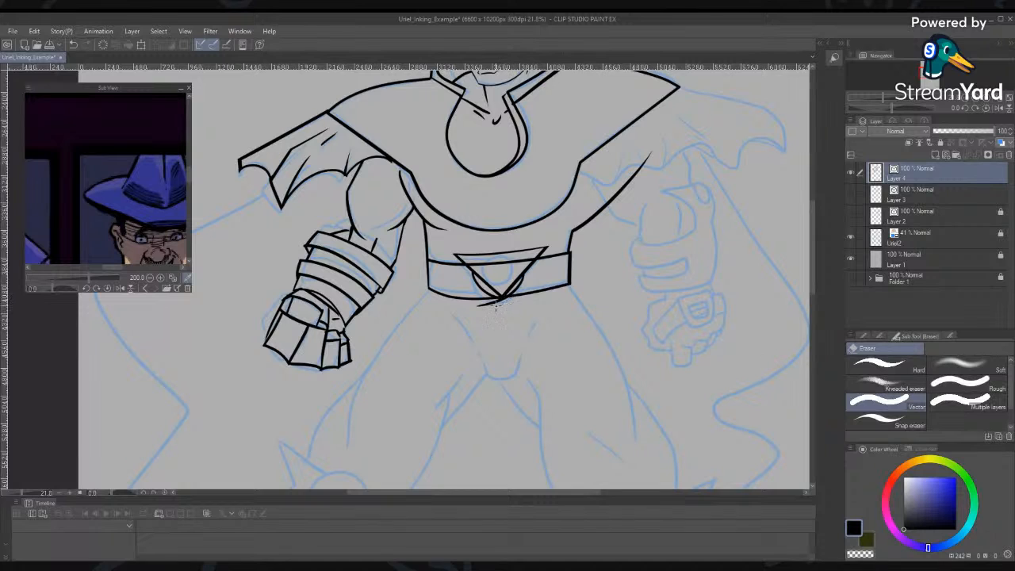
left_click(492, 306)
Ink two short vertical strokes across the buckle's upper edge and trim them into an open notch
key("p")
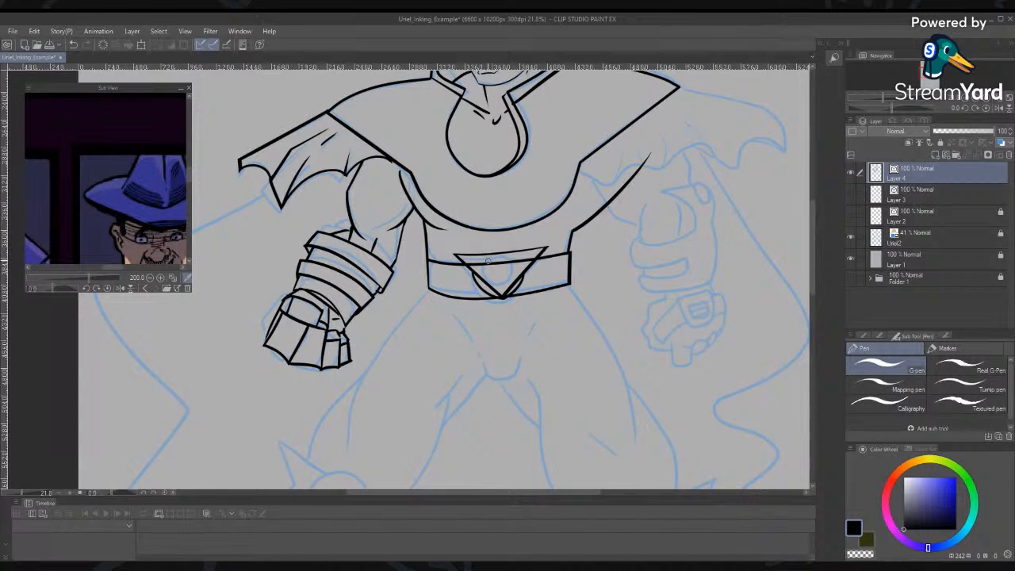
mouse_move(489, 244)
left_mouse_down()
mouse_move(489, 255)
mouse_move(502, 255)
left_mouse_up()
key("e")
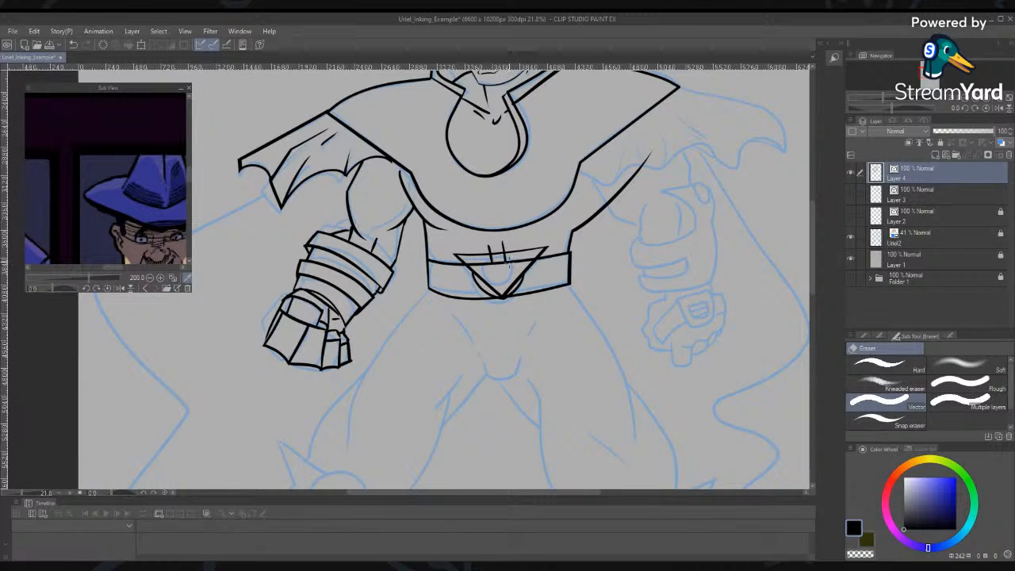
left_click(501, 246)
left_click(490, 252)
key("p")
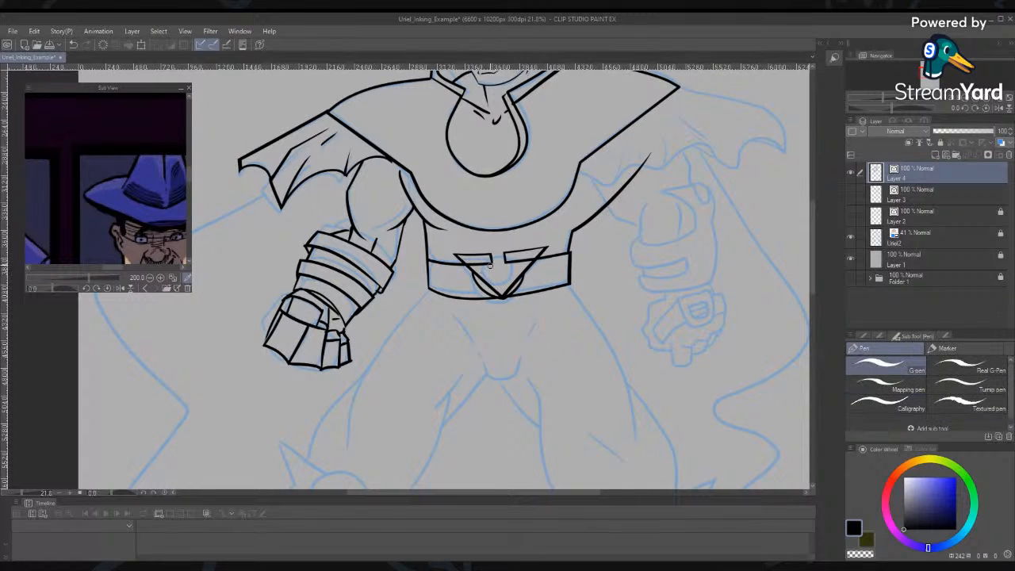
Ink the rounded emblem inside the buckle below the notch and erase the leftover triangle and belt lines within it
left_click_drag(493, 276, 509, 261)
key("e")
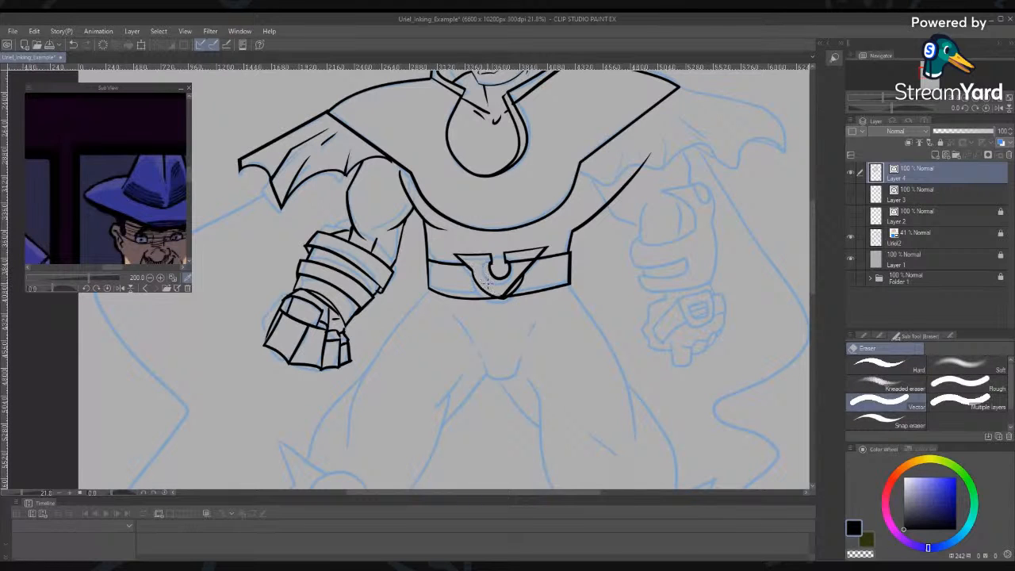
left_click(522, 261)
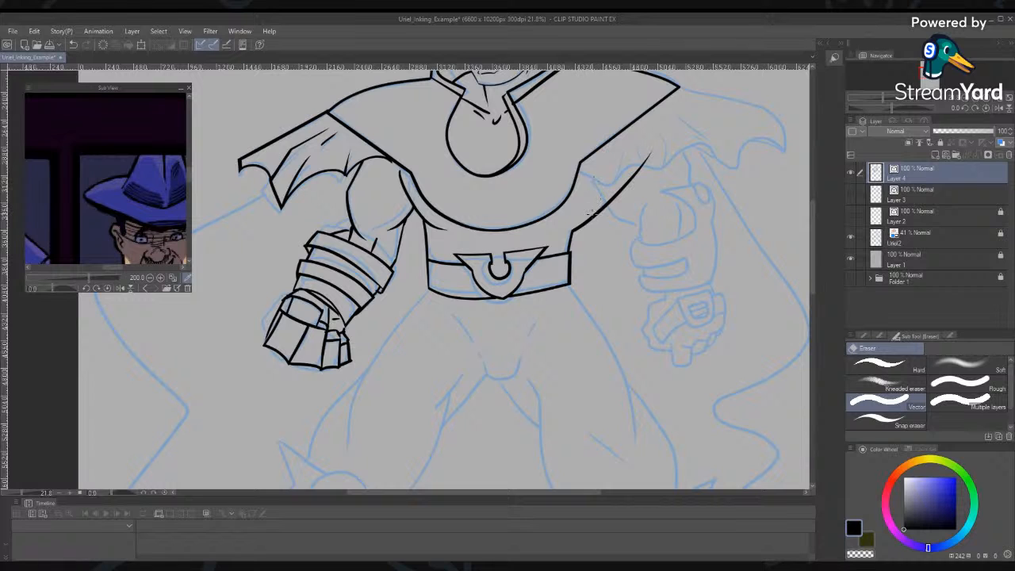
Ink the ragged lower hem of the cape's shoulder flap over the character's left arm
key("p")
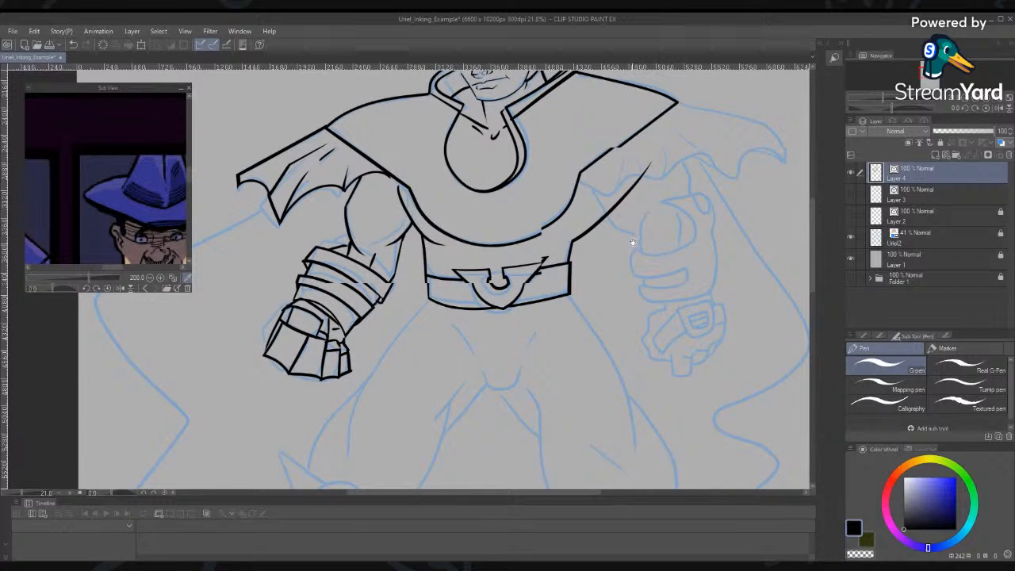
left_click_drag(633, 241, 493, 312)
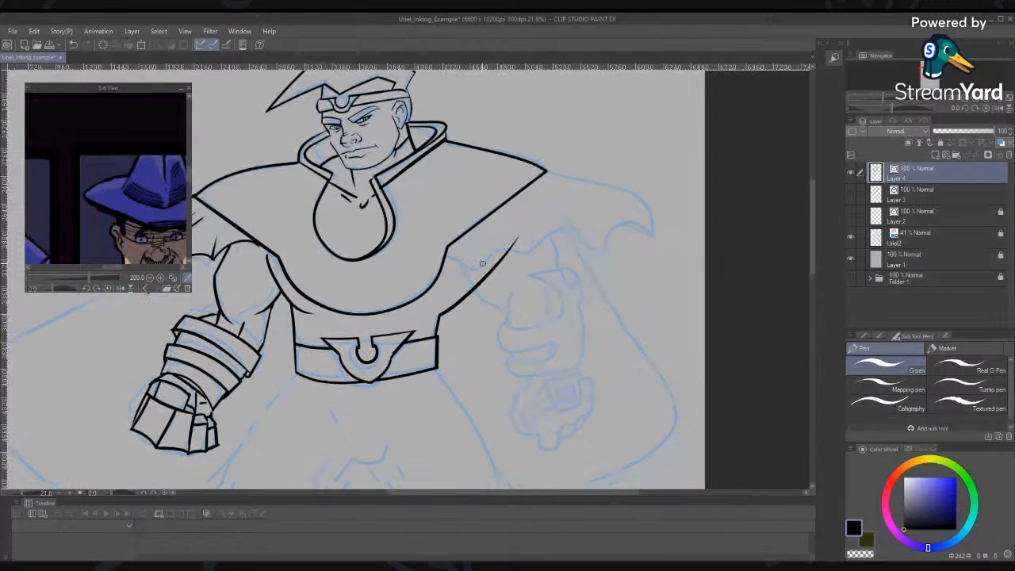
left_click_drag(448, 254, 560, 214)
mouse_move(531, 248)
left_mouse_down()
mouse_move(572, 230)
mouse_move(613, 265)
left_mouse_up()
mouse_move(608, 223)
left_mouse_down()
mouse_move(601, 254)
mouse_move(650, 211)
mouse_move(652, 241)
left_mouse_up()
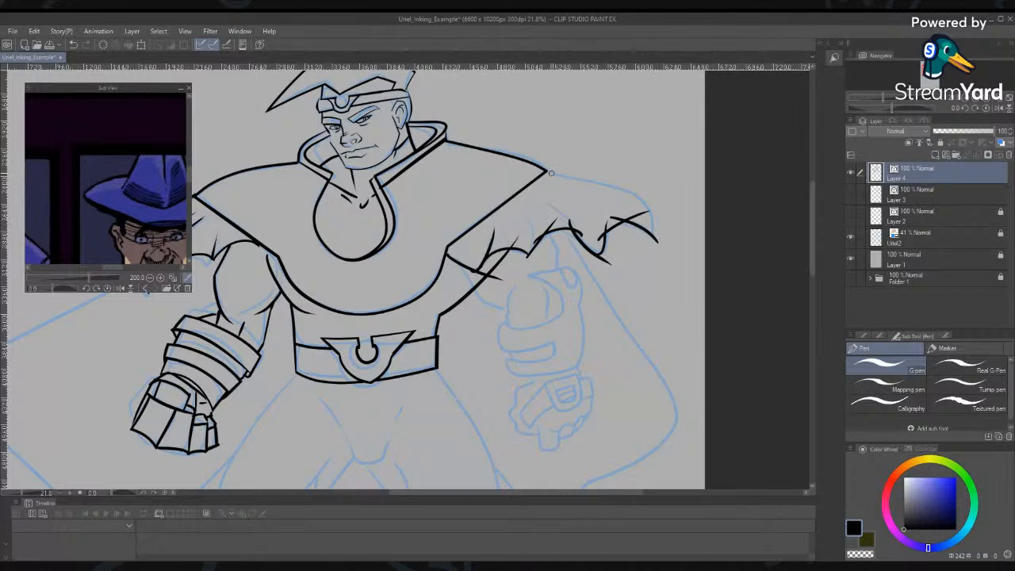
Ink the left shoulder flap's upper edge and curved outer tip, and trim the overshoots where the two lines cross
left_click_drag(545, 170, 651, 181)
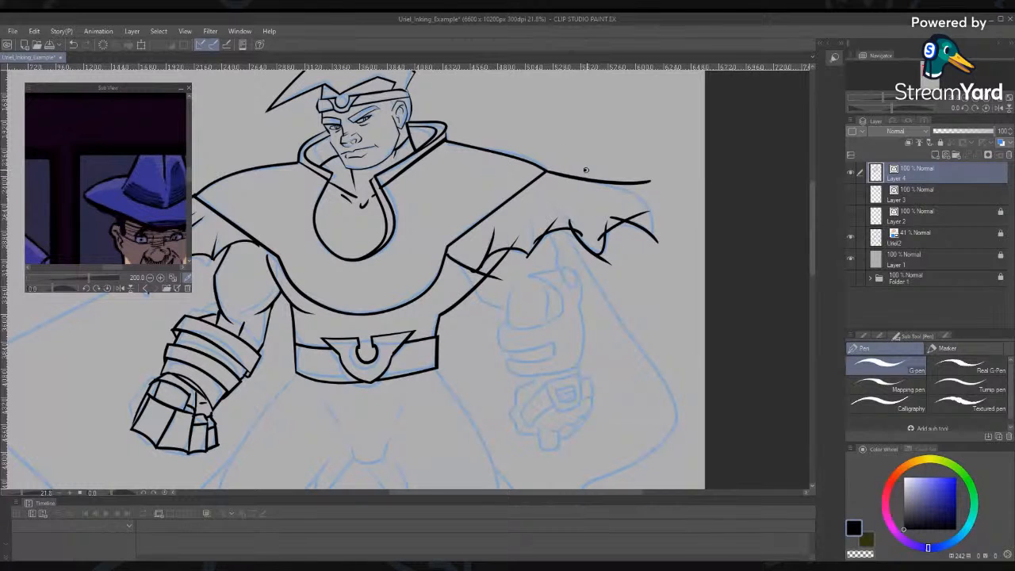
left_click_drag(585, 170, 659, 248)
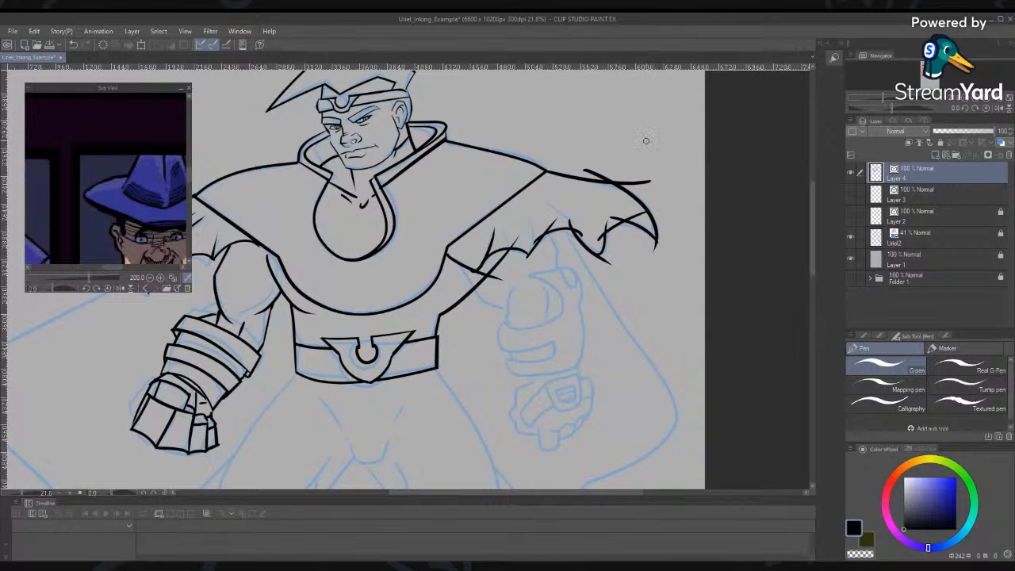
key("e")
left_click(635, 182)
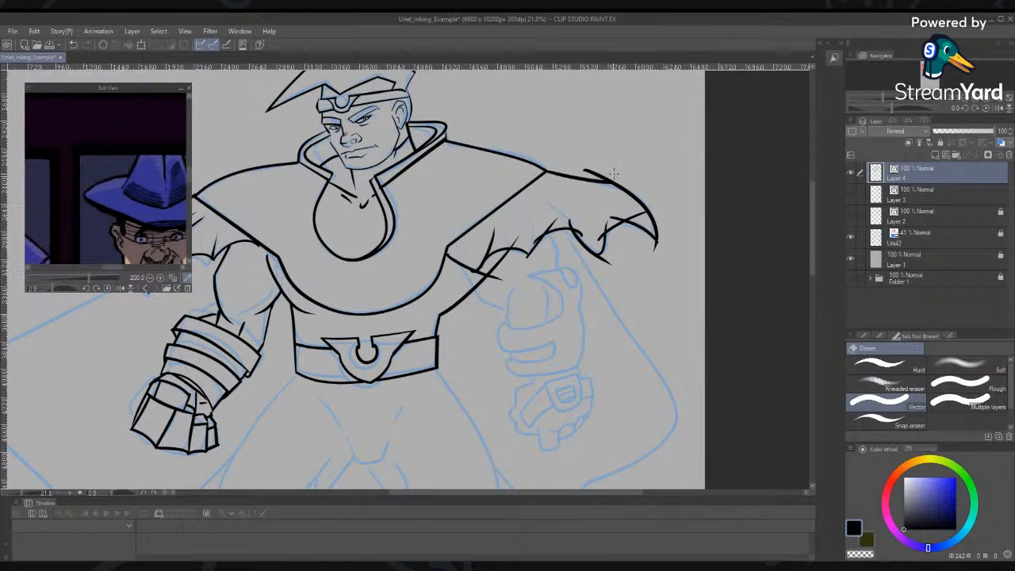
left_click_drag(589, 168, 595, 176)
Trim the stray line ends along the left flap's ragged hem and round off its drooping outer point
left_click_drag(637, 210, 635, 220)
left_click(613, 219)
left_click_drag(610, 255, 606, 268)
key("ctrl+z")
mouse_move(576, 223)
left_mouse_down()
mouse_move(531, 246)
mouse_move(541, 238)
left_mouse_up()
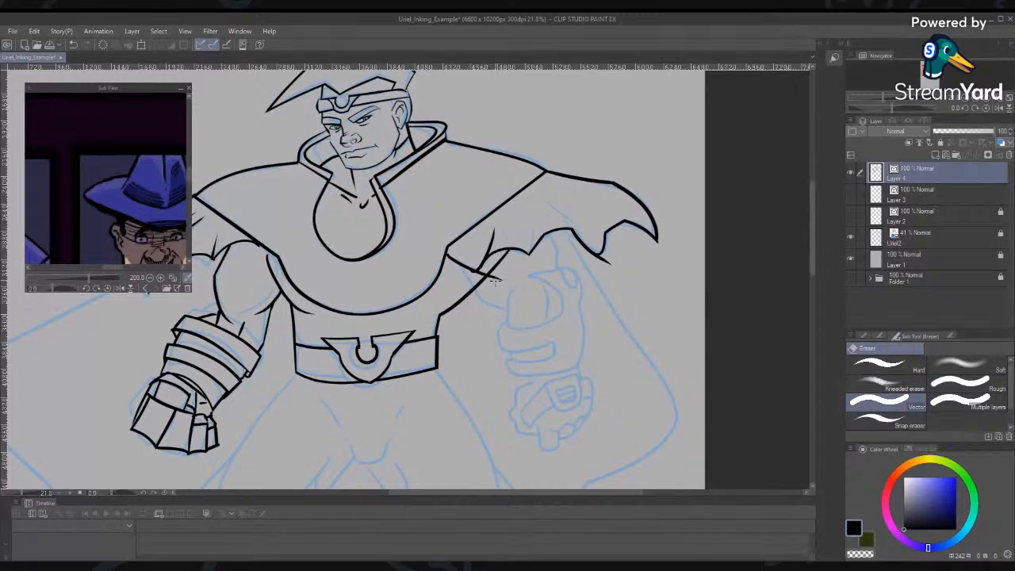
left_click_drag(495, 280, 474, 271)
key("p")
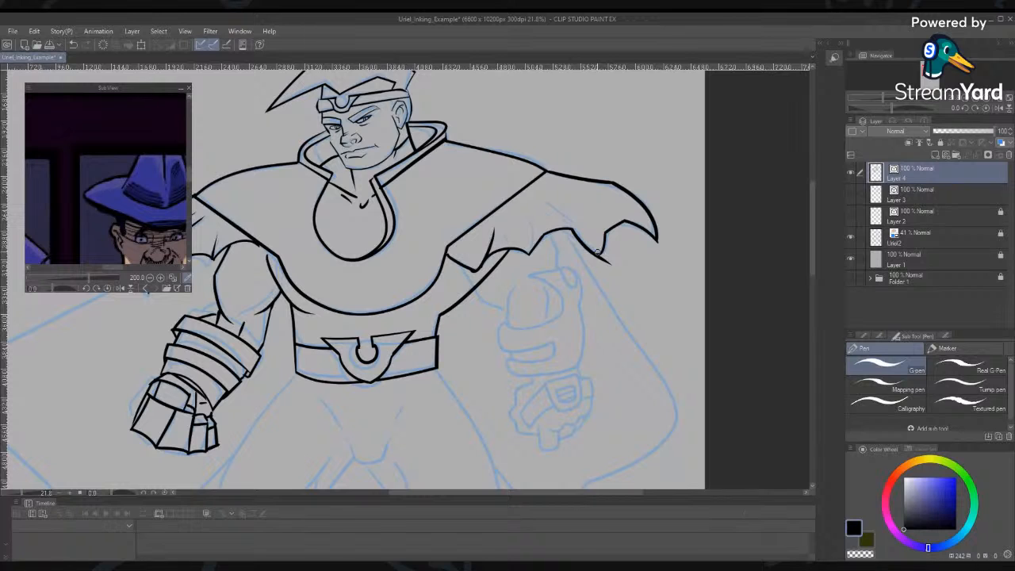
key("e")
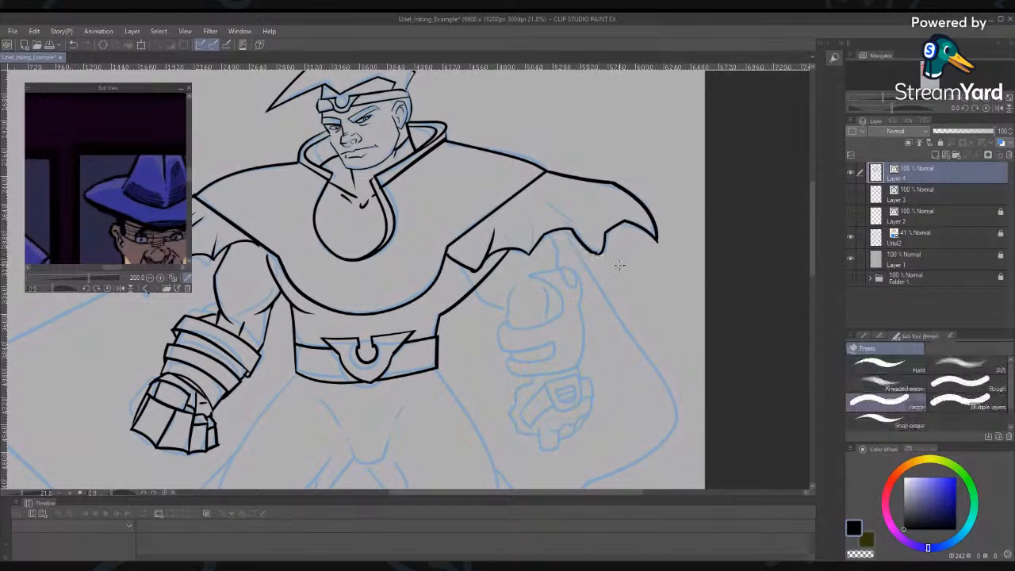
left_click_drag(599, 254, 595, 251)
Ink tapering fold lines inside the left shoulder flap, running from the hem points toward the shoulder
key("p")
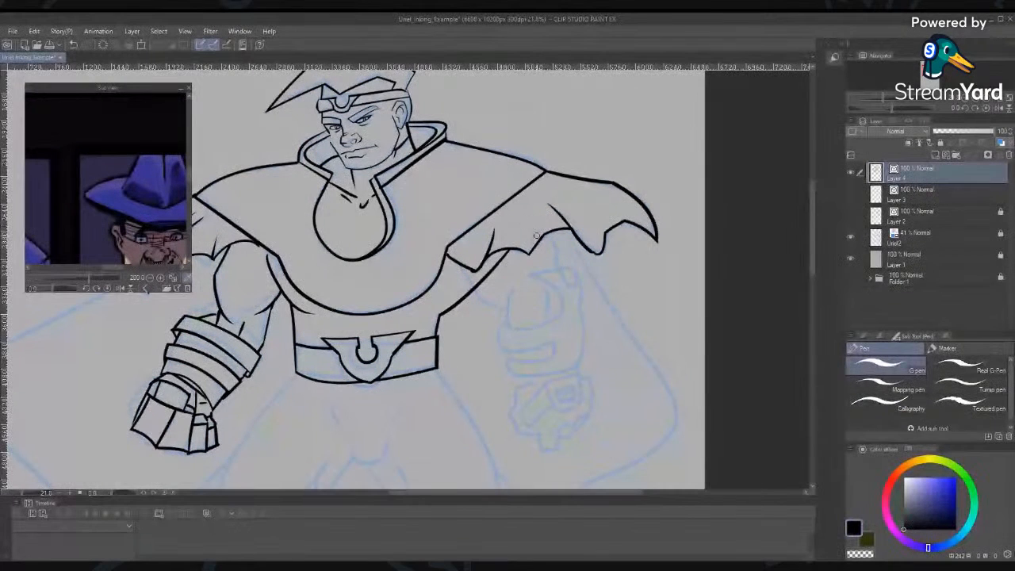
mouse_move(529, 223)
left_mouse_down()
mouse_move(522, 259)
mouse_move(526, 224)
left_mouse_up()
key("ctrl+z")
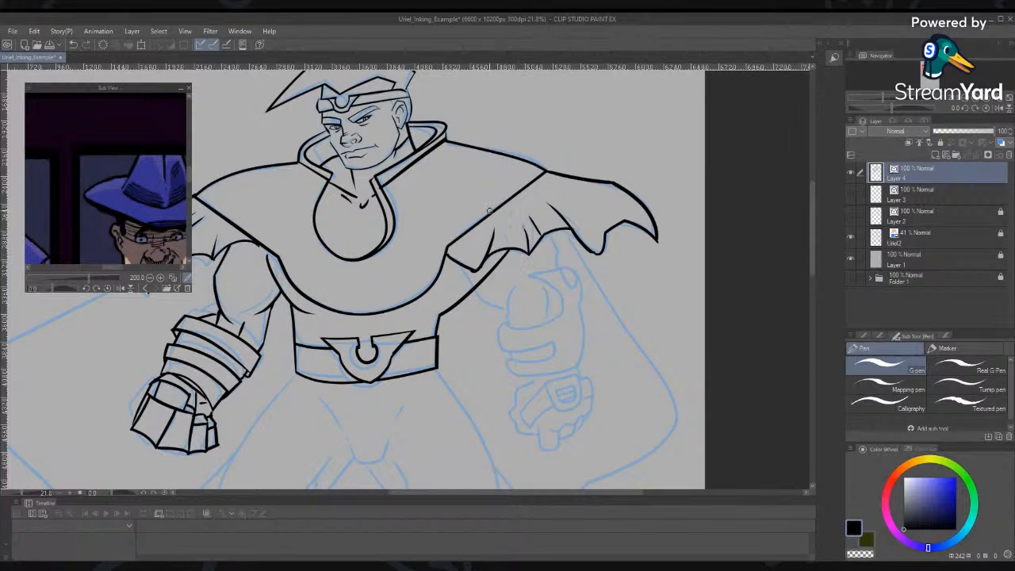
mouse_move(628, 220)
left_mouse_down()
mouse_move(537, 197)
mouse_move(586, 218)
left_mouse_up()
left_click_drag(612, 183, 567, 185)
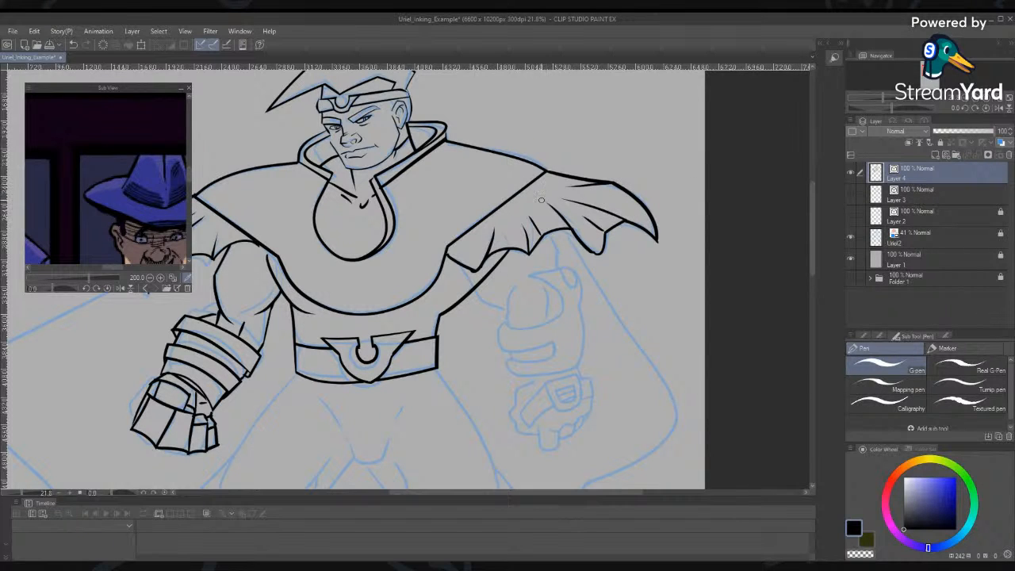
left_click_drag(419, 269, 564, 239)
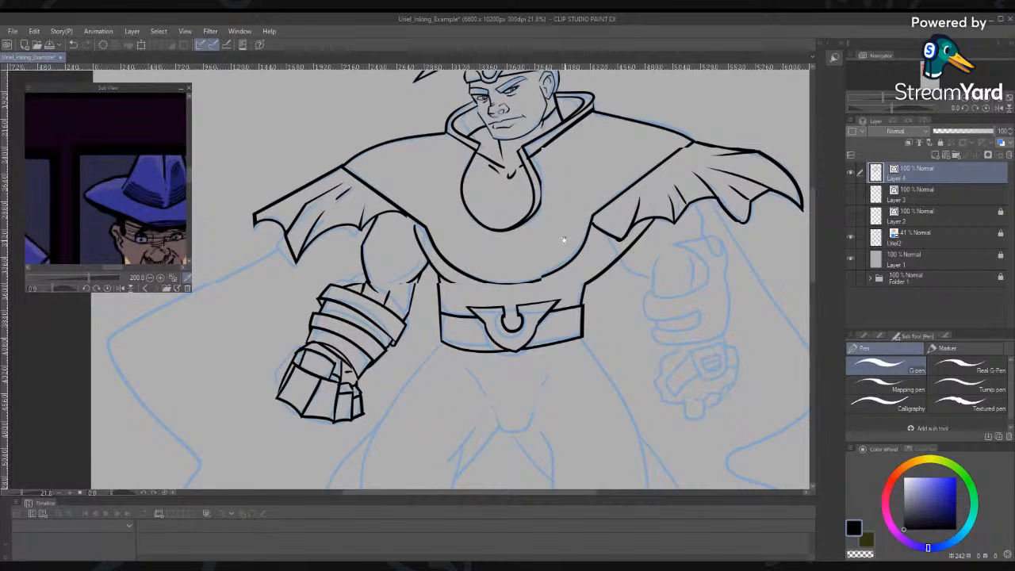
left_click_drag(563, 239, 574, 252)
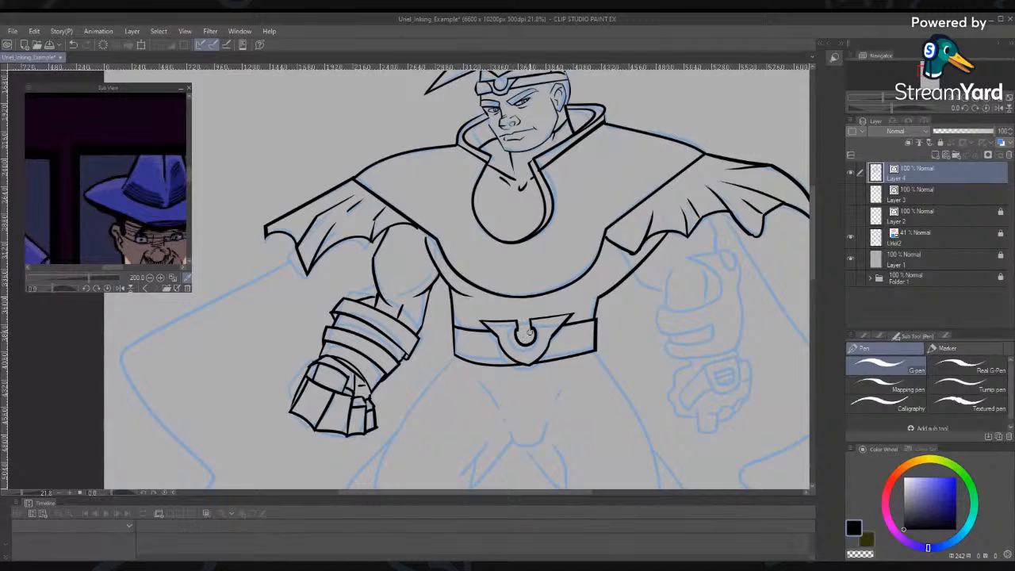
left_click_drag(556, 312, 493, 349)
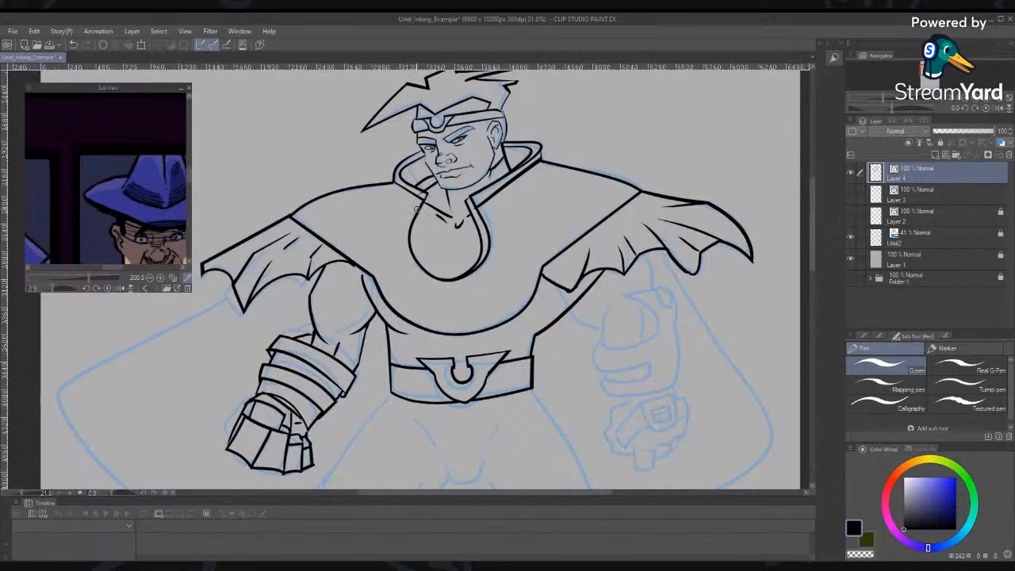
key("e")
left_click(418, 202)
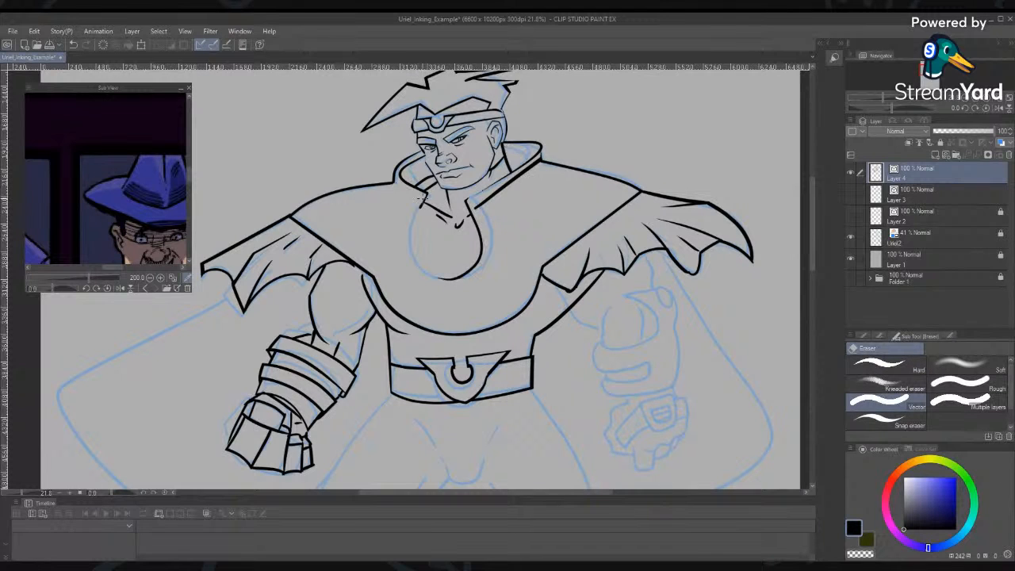
key("ctrl+z")
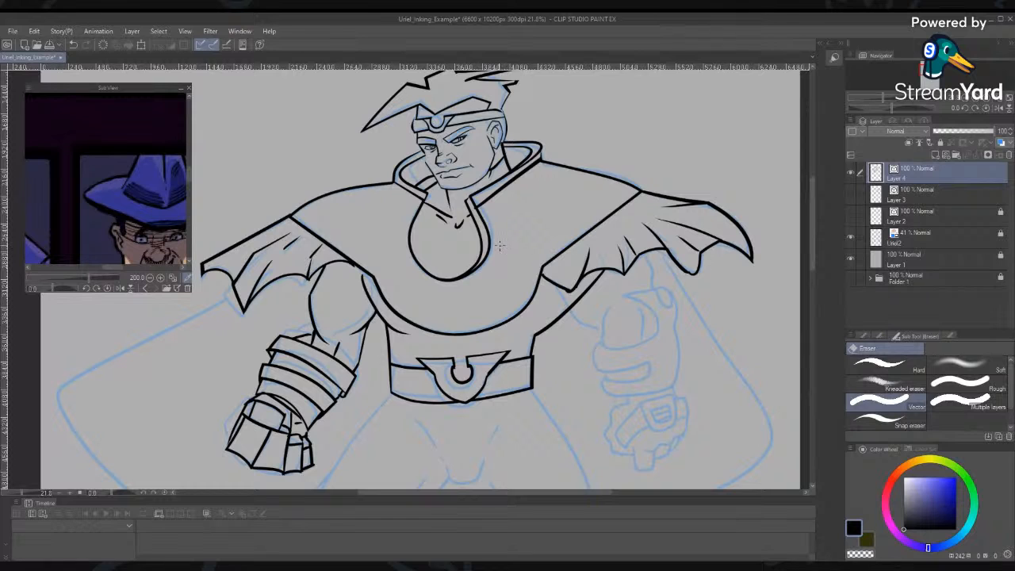
Ink the underside of the left upper arm and the inner contour lines of the left forearm down to the wrist
key("p")
left_click_drag(553, 348, 503, 307)
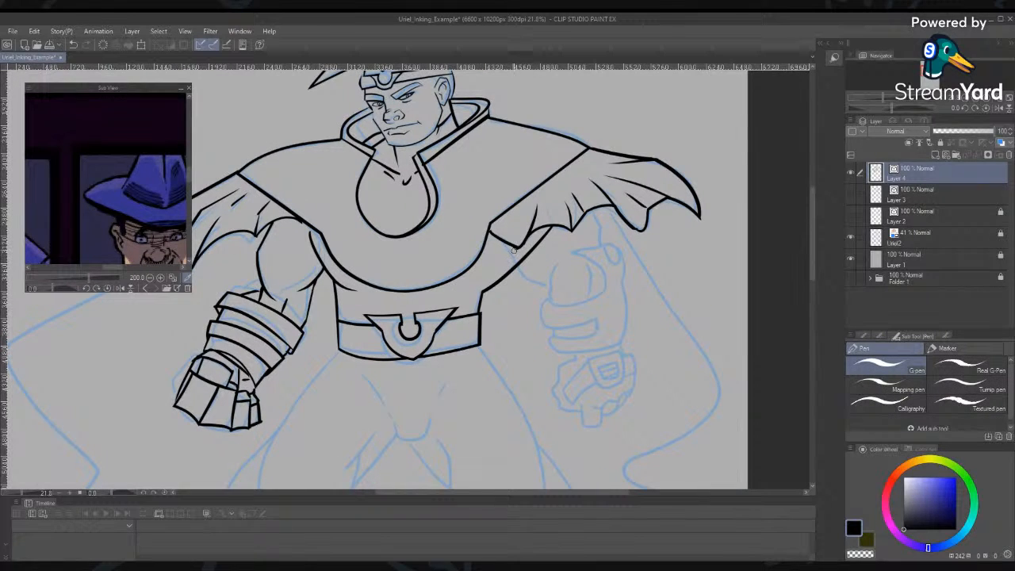
left_click_drag(508, 243, 551, 278)
key("ctrl+z")
mouse_move(507, 243)
left_mouse_down()
mouse_move(539, 281)
mouse_move(554, 276)
mouse_move(558, 353)
left_mouse_up()
left_click_drag(551, 295, 563, 384)
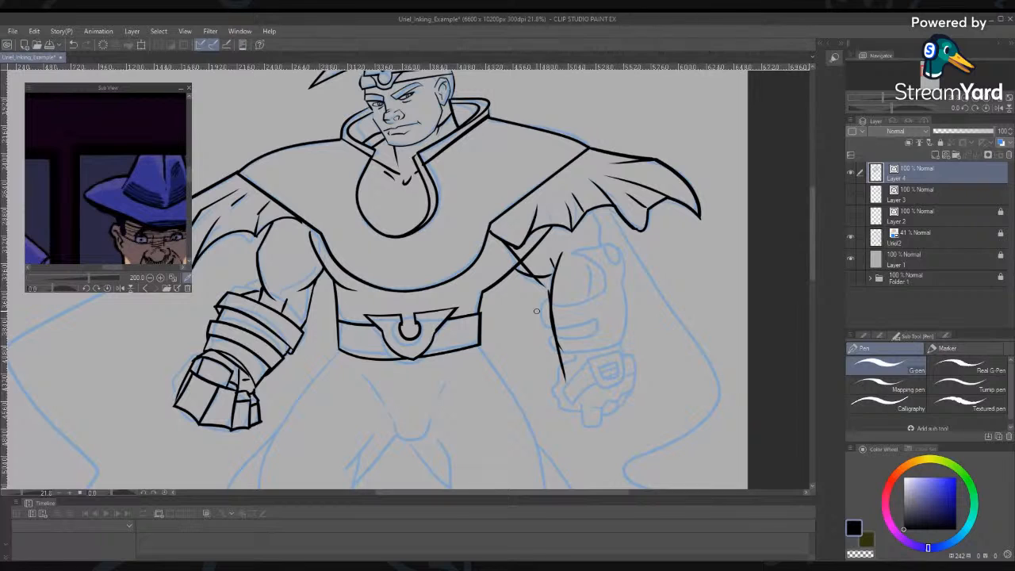
left_click_drag(536, 311, 583, 370)
left_click_drag(565, 303, 575, 389)
Ink the outer contour of the left arm from the flap to the wrist and a curve across the wrist
left_click_drag(594, 215, 617, 277)
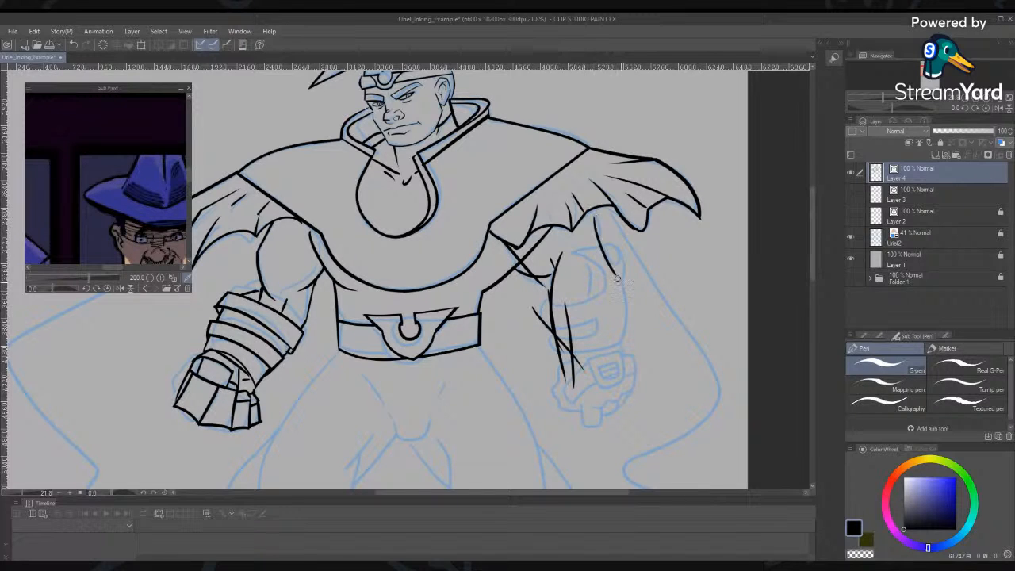
left_click_drag(621, 238, 637, 414)
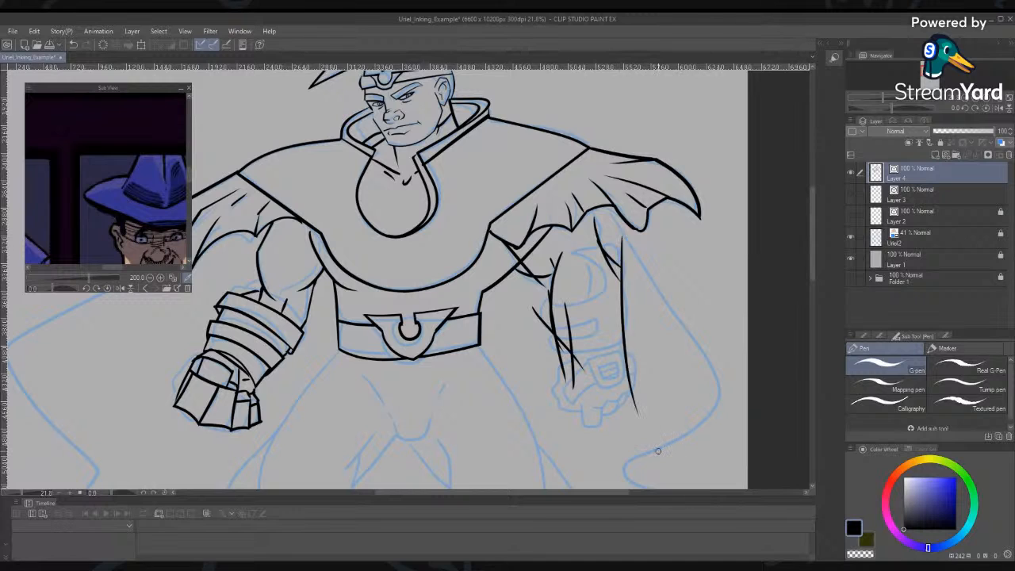
left_click_drag(633, 305, 609, 401)
left_click_drag(560, 367, 643, 330)
Trim the overshooting line ends around the left wrist and along both sides of the forearm
key("e")
left_click_drag(627, 381, 575, 383)
left_click(575, 383)
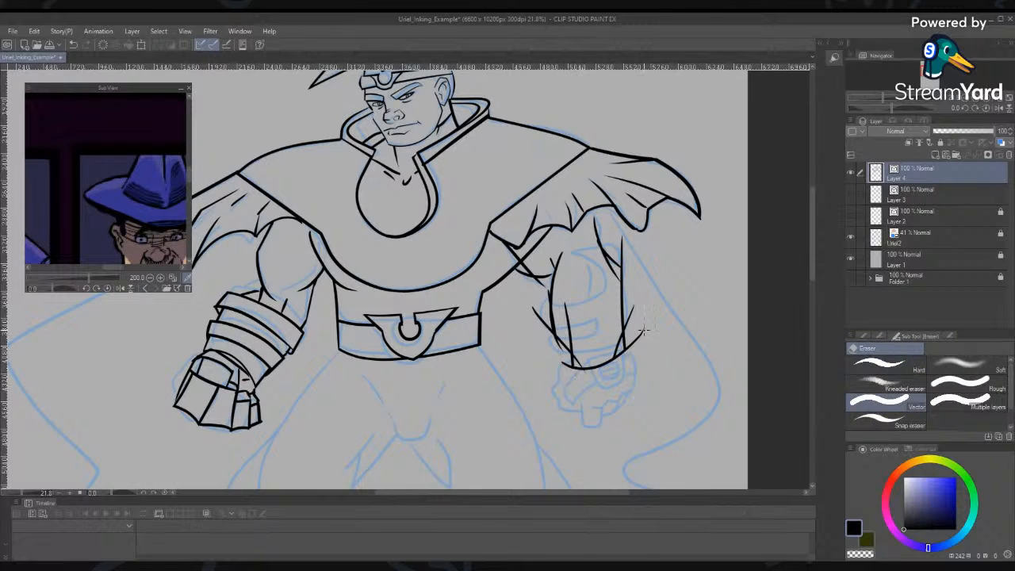
mouse_move(644, 329)
left_mouse_down()
mouse_move(632, 341)
mouse_move(628, 311)
left_mouse_up()
mouse_move(565, 362)
left_mouse_down()
mouse_move(569, 377)
mouse_move(546, 325)
left_mouse_up()
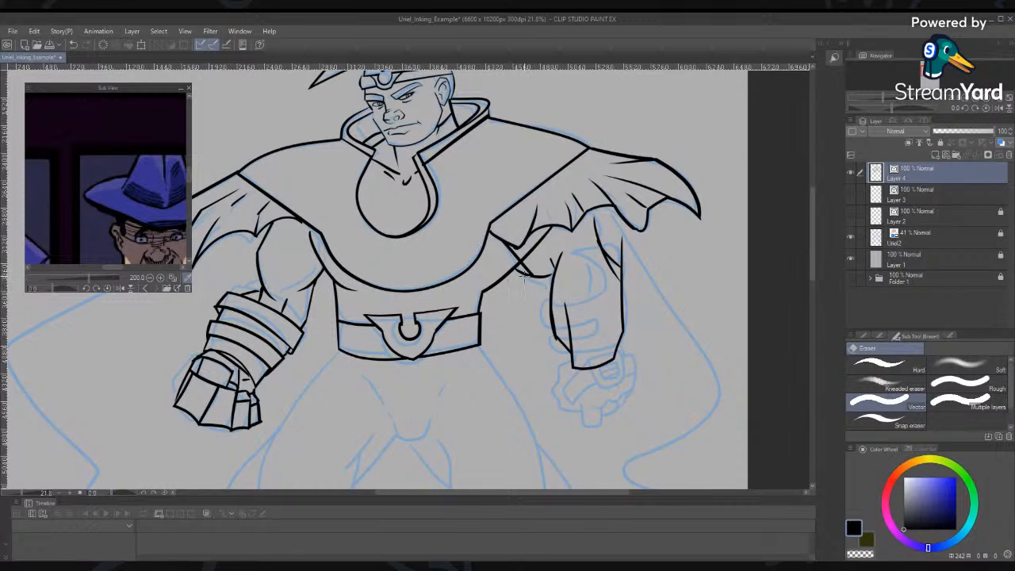
Trim the crossing lines where the left upper arm meets the torso below the flap
left_click(530, 272)
key("ctrl+z")
left_click_drag(525, 259, 530, 265)
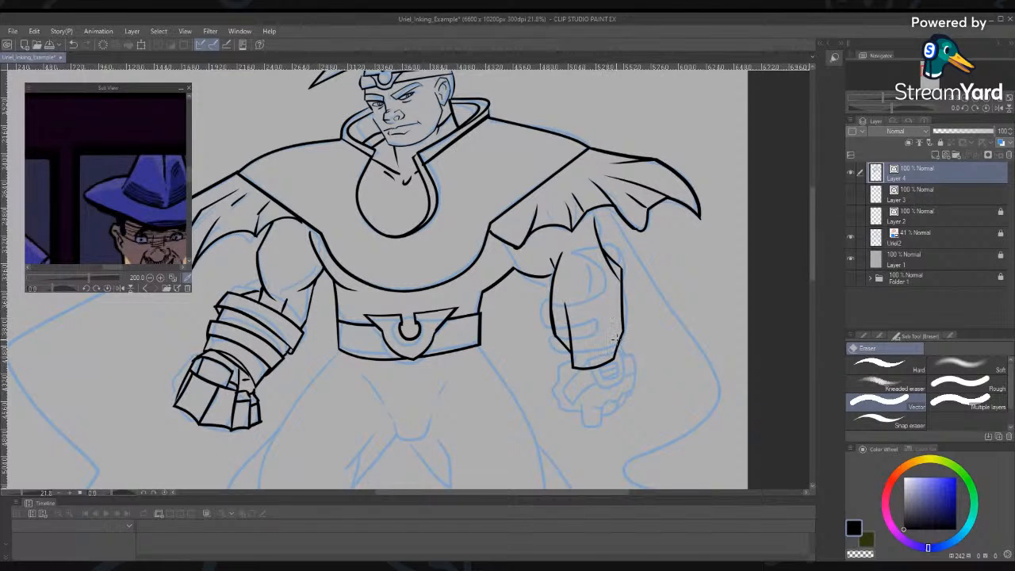
Ink a straighter outer wrist line on the left arm and erase the wrist curve and extra inner forearm line
left_click_drag(622, 329, 616, 360)
key("ctrl+z")
key("p")
left_click_drag(617, 337, 618, 361)
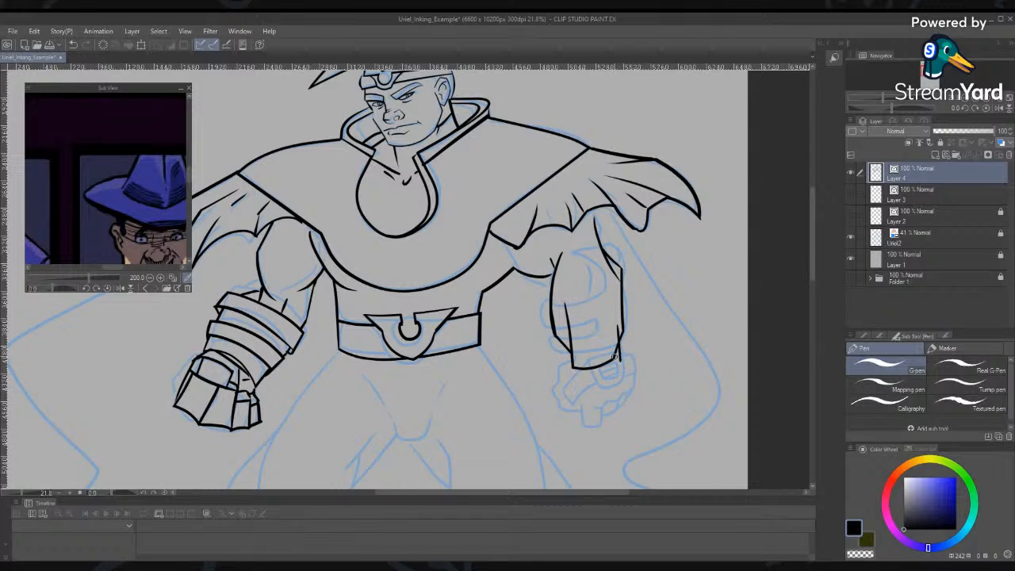
key("e")
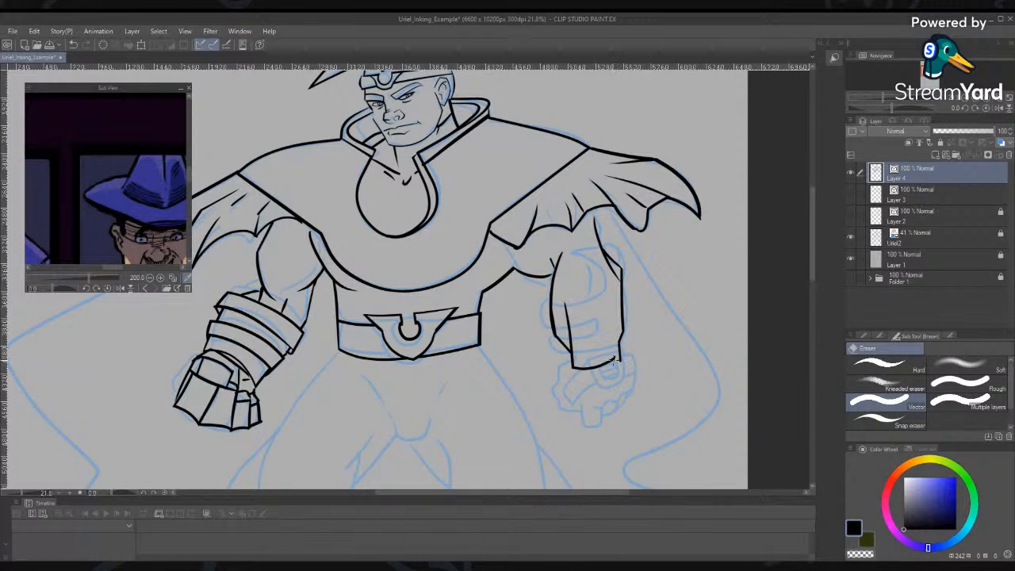
left_click_drag(612, 359, 612, 372)
left_click_drag(567, 313, 589, 341)
Ink a contour line down the middle of the left forearm from just below the elbow
key("p")
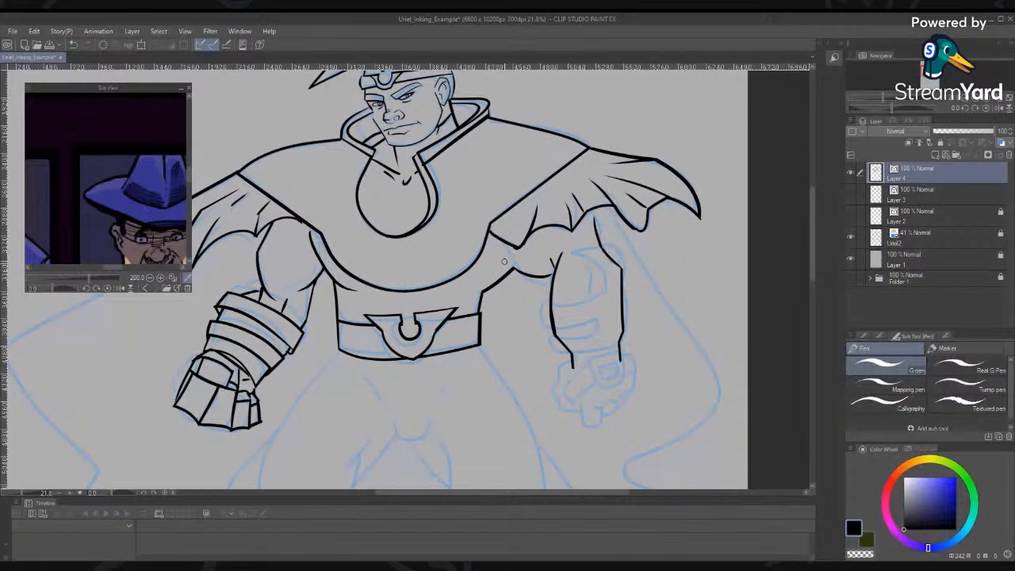
left_click_drag(588, 254, 595, 274)
key("e")
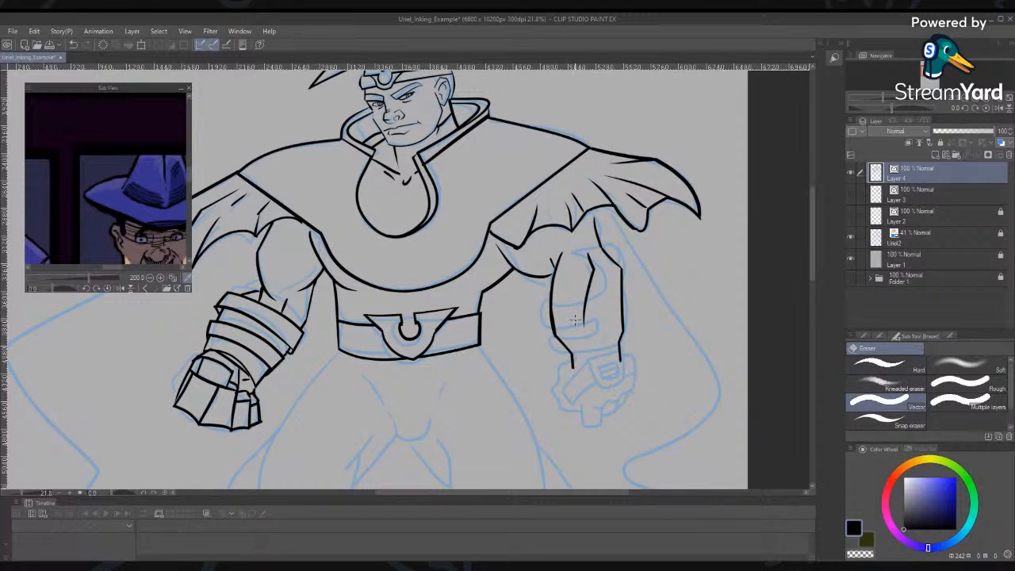
Ink the bracer's curved bands across the left forearm, including their protruding inner ends and lower edge
key("p")
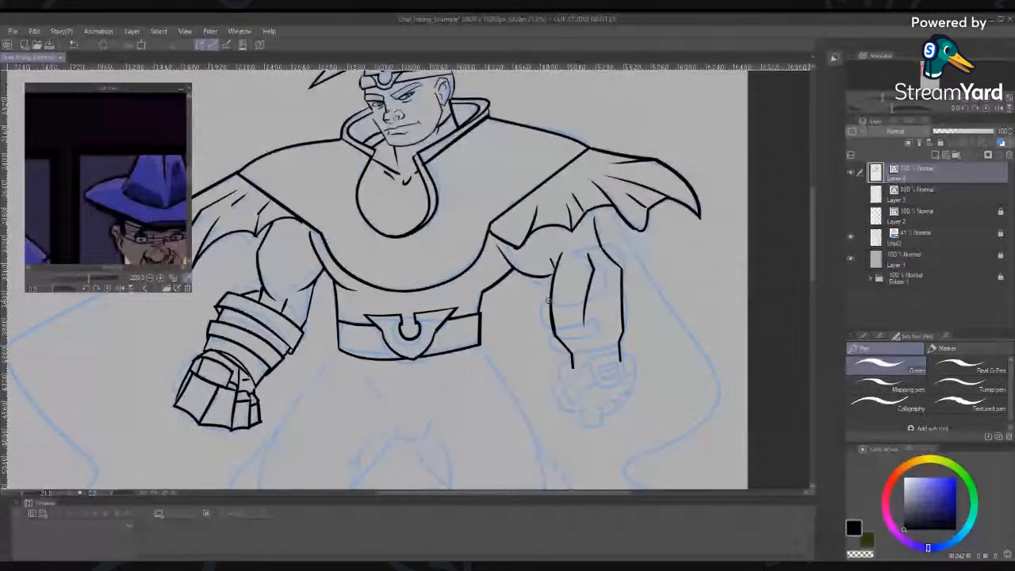
left_click_drag(553, 307, 680, 237)
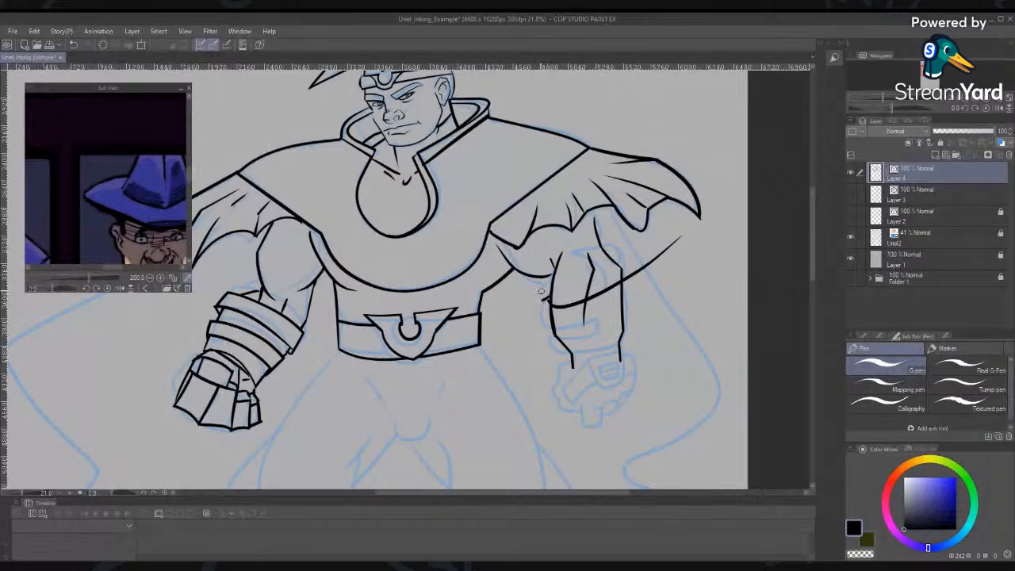
mouse_move(541, 292)
left_mouse_down()
mouse_move(555, 335)
mouse_move(610, 319)
mouse_move(597, 339)
mouse_move(607, 324)
mouse_move(557, 354)
mouse_move(623, 340)
left_mouse_up()
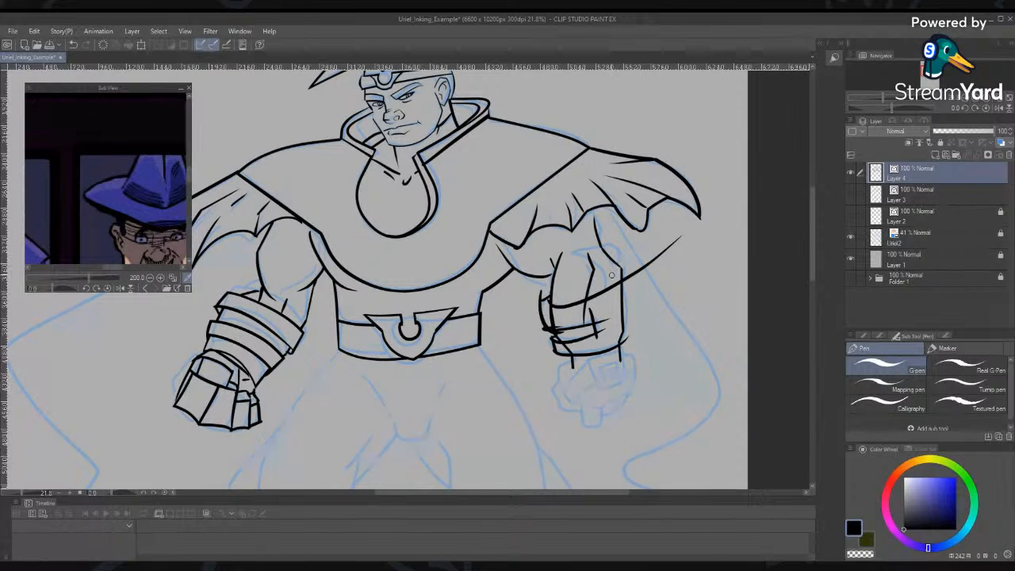
Trim the bracer band overshoots beyond the left forearm and erase the forearm lines running through the bands
key("e")
left_click(624, 279)
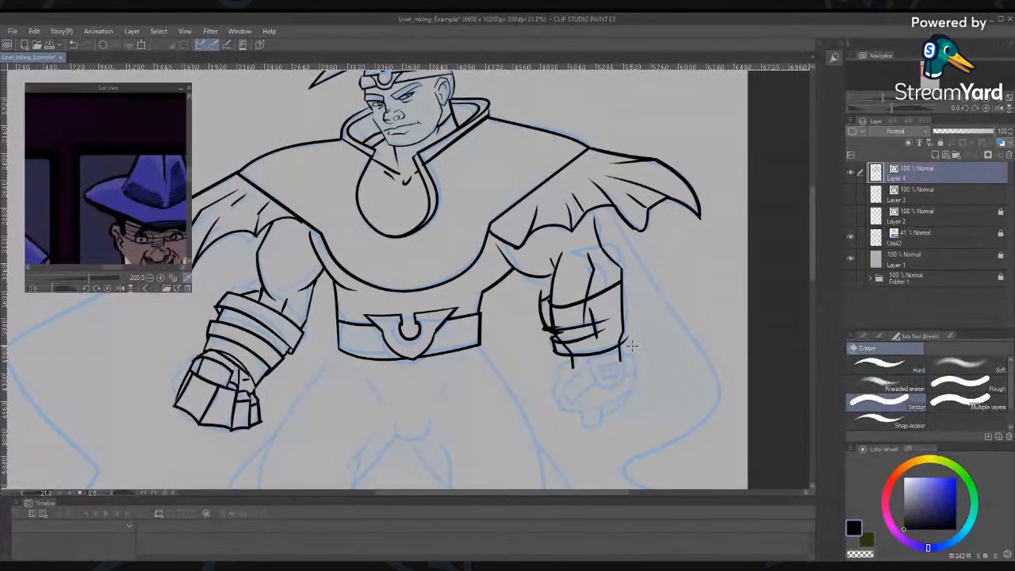
left_click_drag(603, 321, 601, 335)
left_click(587, 309)
left_click_drag(551, 309, 554, 325)
Ink a short line closing the bracer's upper inner corner on the left forearm and trim its overshoots
left_click_drag(551, 313, 545, 295)
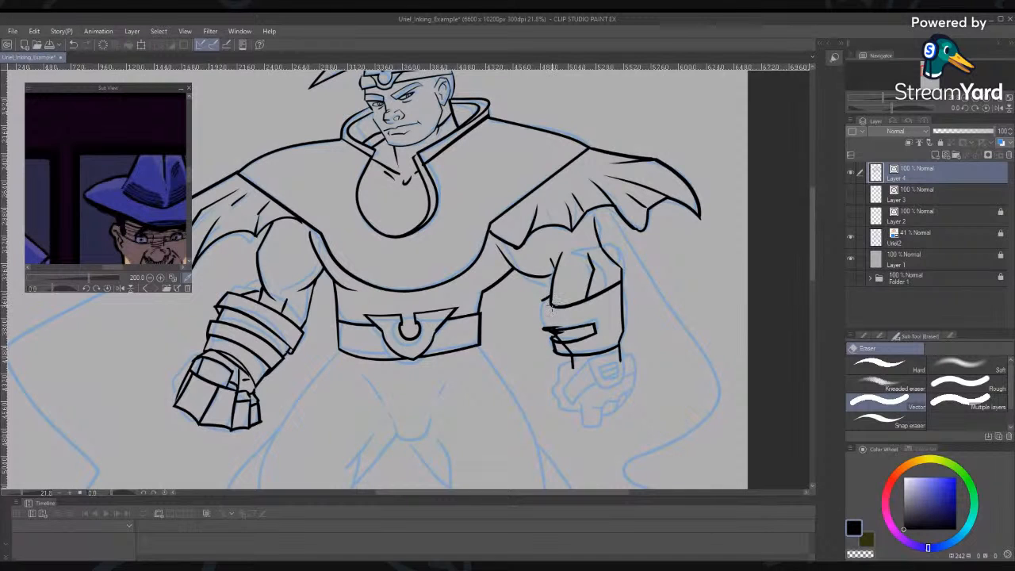
key("ctrl+z")
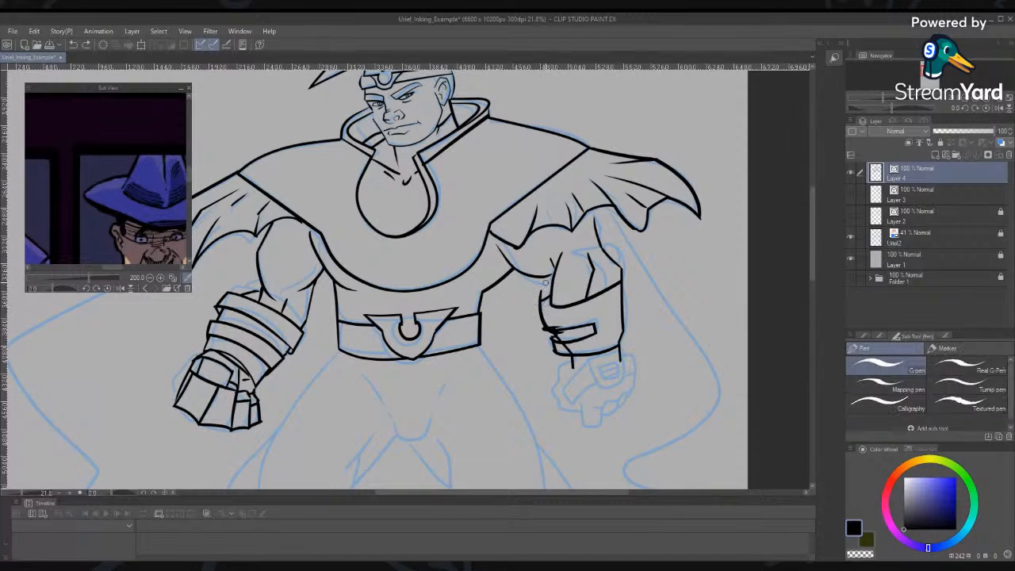
key("p")
key("e")
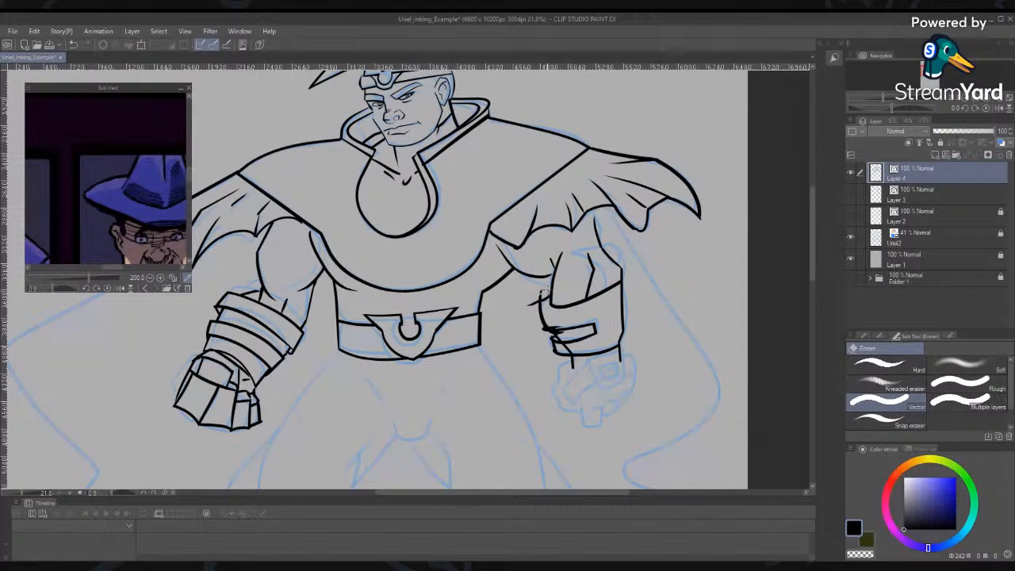
left_click_drag(541, 293, 531, 303)
key("p")
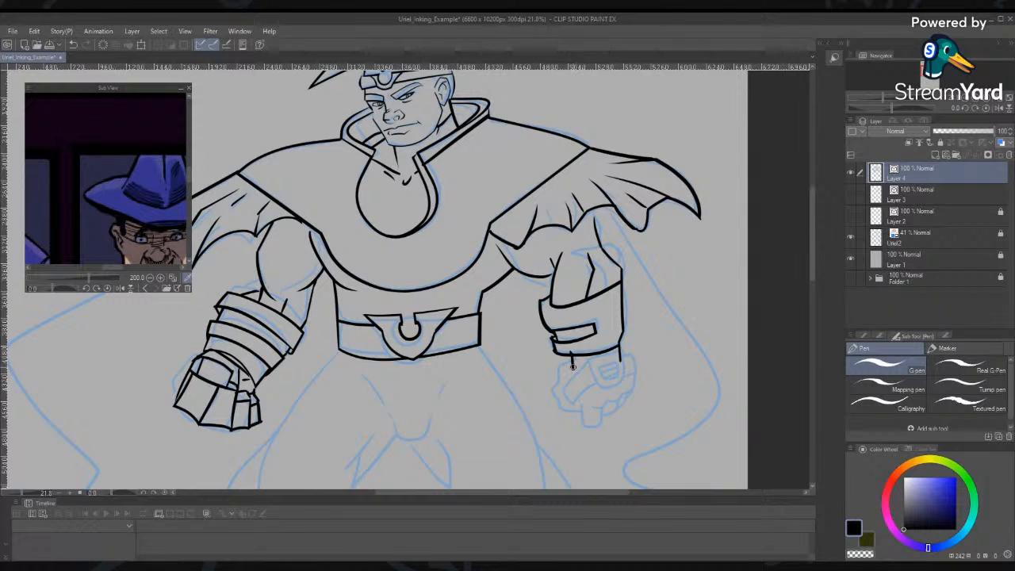
key("e")
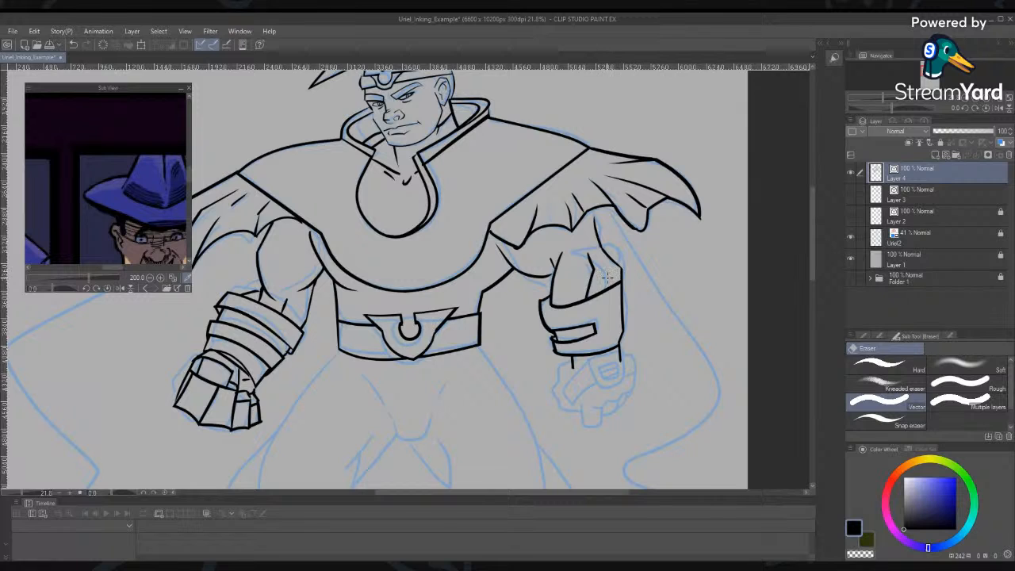
Ink the pointed plate above the left bracer with a straight top edge, a curved outer edge and a diagonal lower edge
key("p")
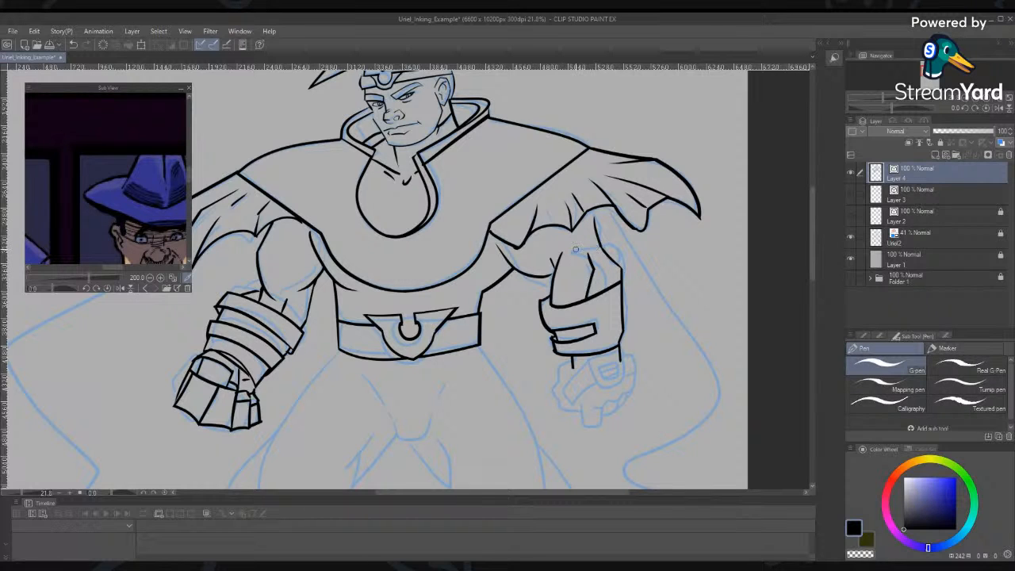
left_click_drag(569, 249, 663, 235)
left_click_drag(608, 231, 626, 294)
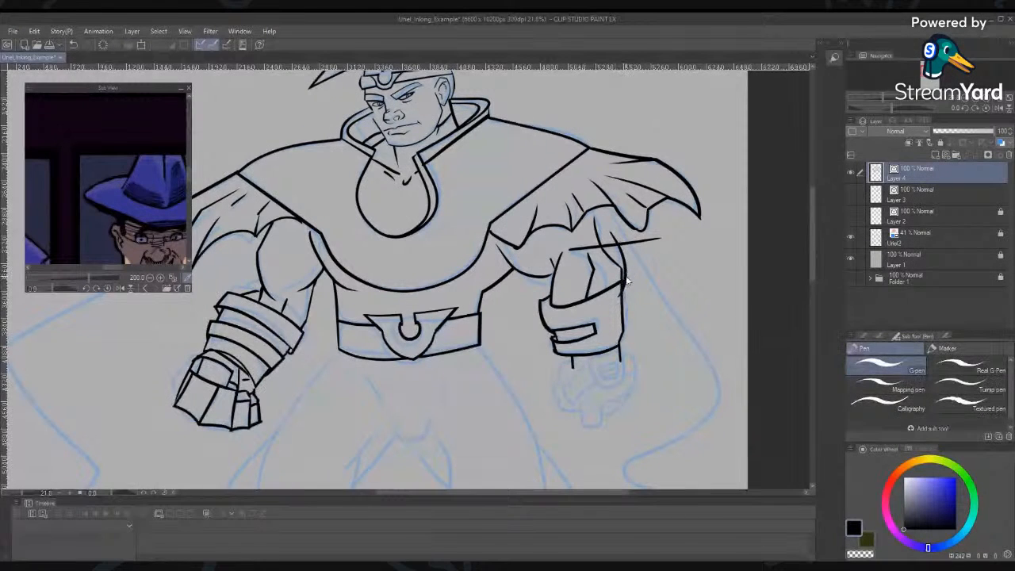
key("ctrl+z")
mouse_move(623, 280)
left_mouse_down()
mouse_move(596, 224)
mouse_move(618, 305)
left_mouse_up()
key("ctrl+z")
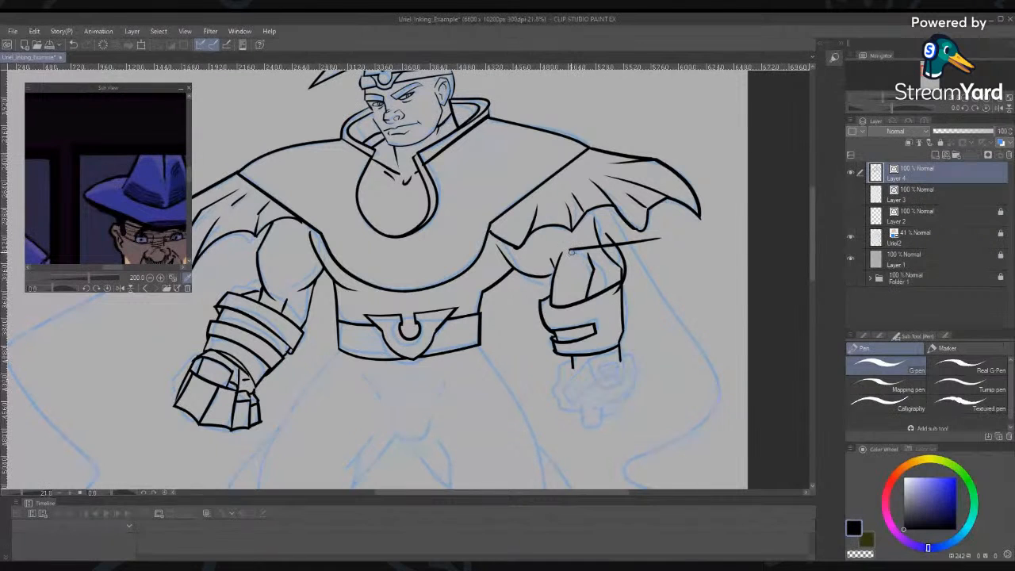
left_click_drag(560, 247, 623, 278)
key("ctrl+z")
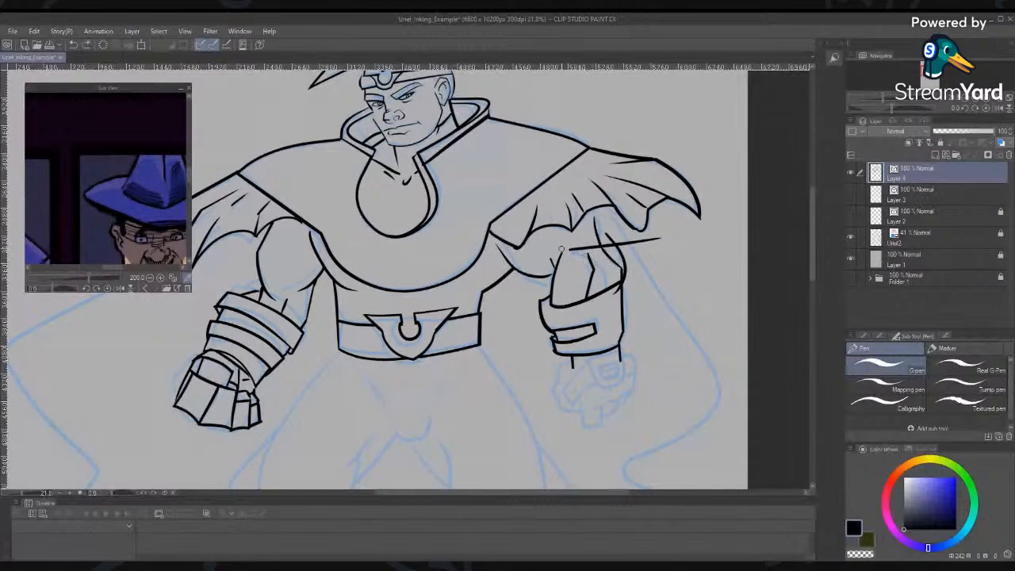
left_click_drag(560, 247, 621, 282)
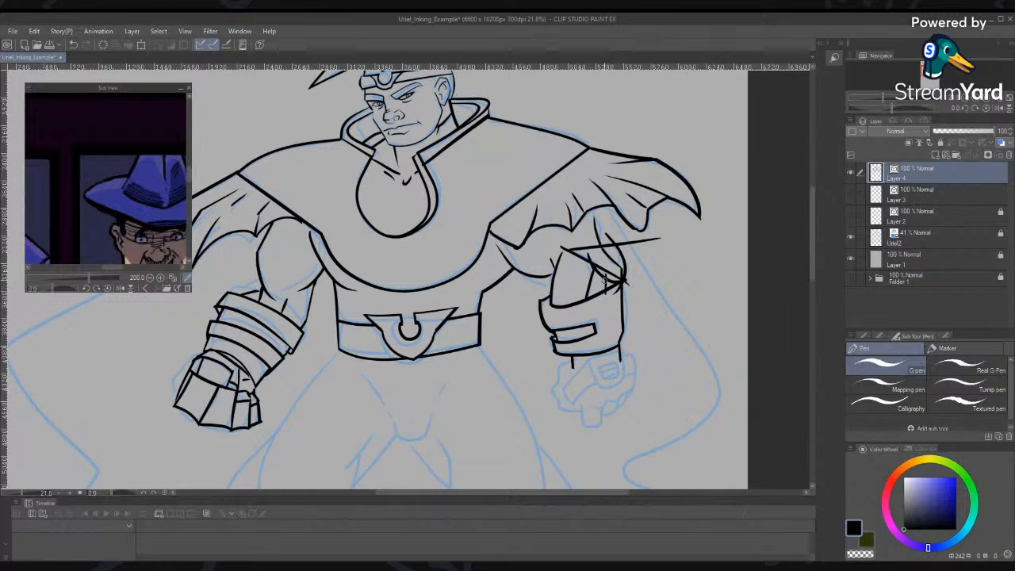
Trim the plate's overshoots and the forearm lines crossing it, and re-ink the forearm contour beneath it
key("e")
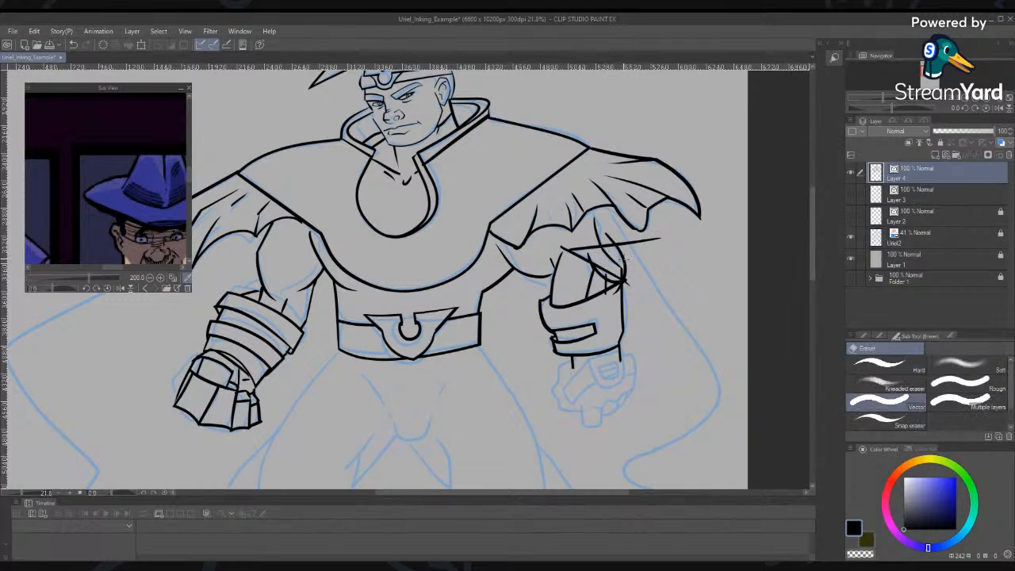
left_click_drag(626, 259, 637, 249)
left_click_drag(561, 248, 569, 245)
key("ctrl+z")
left_click_drag(617, 279, 622, 276)
left_click_drag(621, 271, 613, 262)
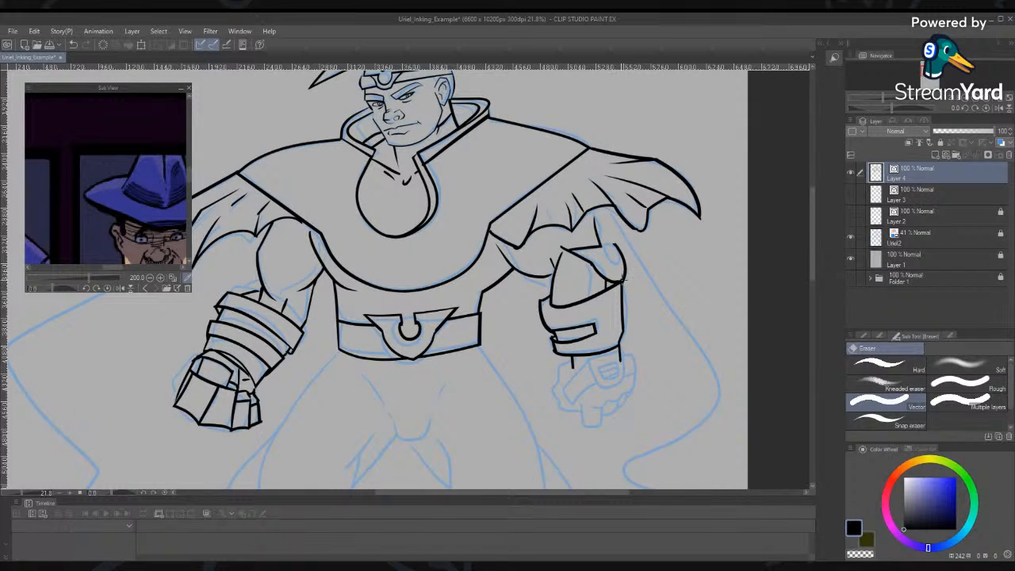
key("p")
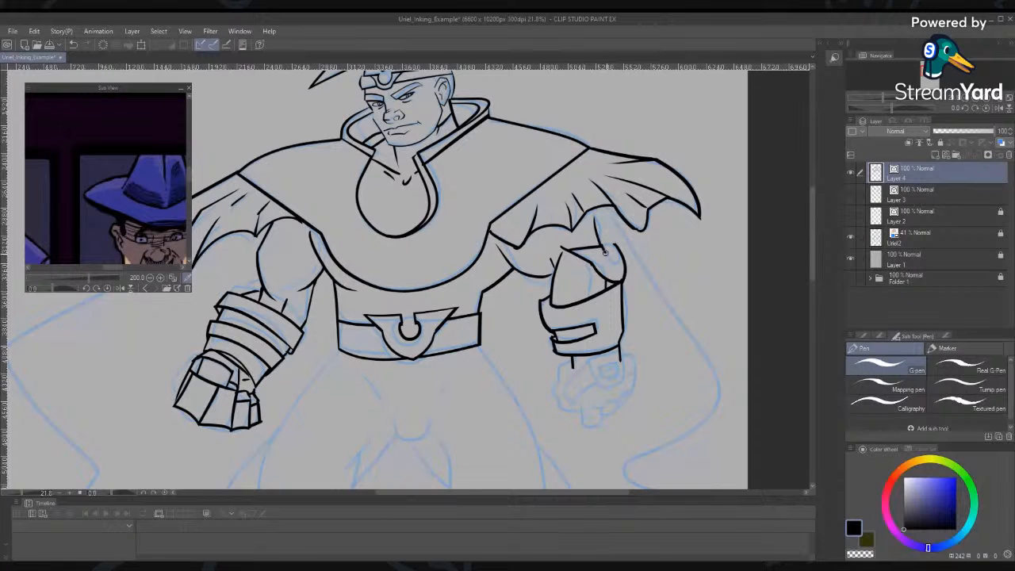
mouse_move(605, 252)
left_mouse_down()
mouse_move(616, 245)
mouse_move(591, 312)
left_mouse_up()
Ink the left fist with its thumb side, knuckles, fingers and the square plate on the back of the glove
mouse_move(572, 363)
left_mouse_down()
mouse_move(551, 409)
mouse_move(548, 391)
mouse_move(575, 418)
mouse_move(578, 404)
mouse_move(583, 435)
mouse_move(604, 431)
mouse_move(591, 406)
mouse_move(630, 393)
left_mouse_up()
mouse_move(623, 350)
left_mouse_down()
mouse_move(632, 401)
mouse_move(609, 420)
mouse_move(621, 410)
left_mouse_up()
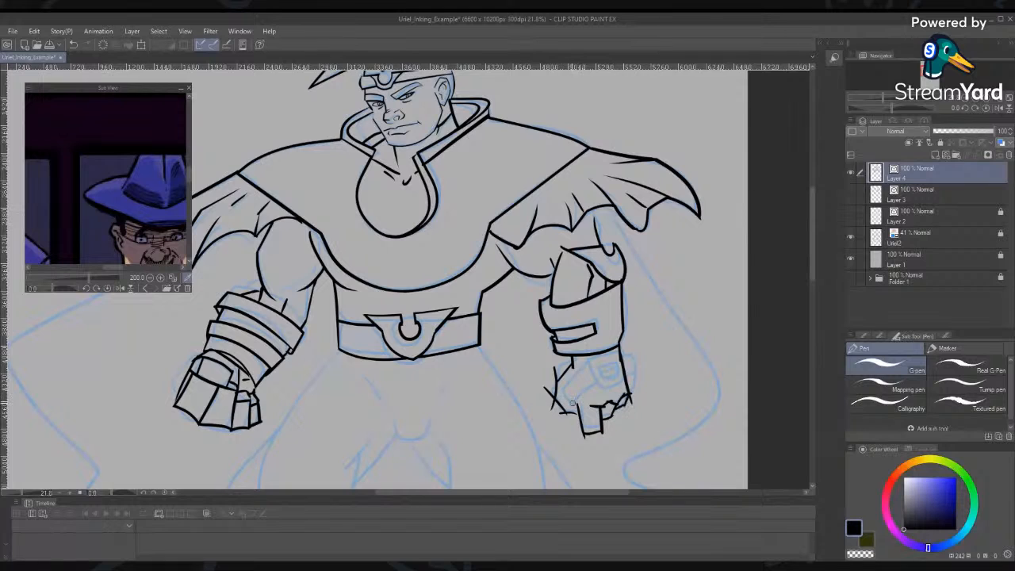
mouse_move(560, 386)
left_mouse_down()
mouse_move(579, 410)
mouse_move(599, 387)
mouse_move(573, 388)
mouse_move(587, 364)
left_mouse_up()
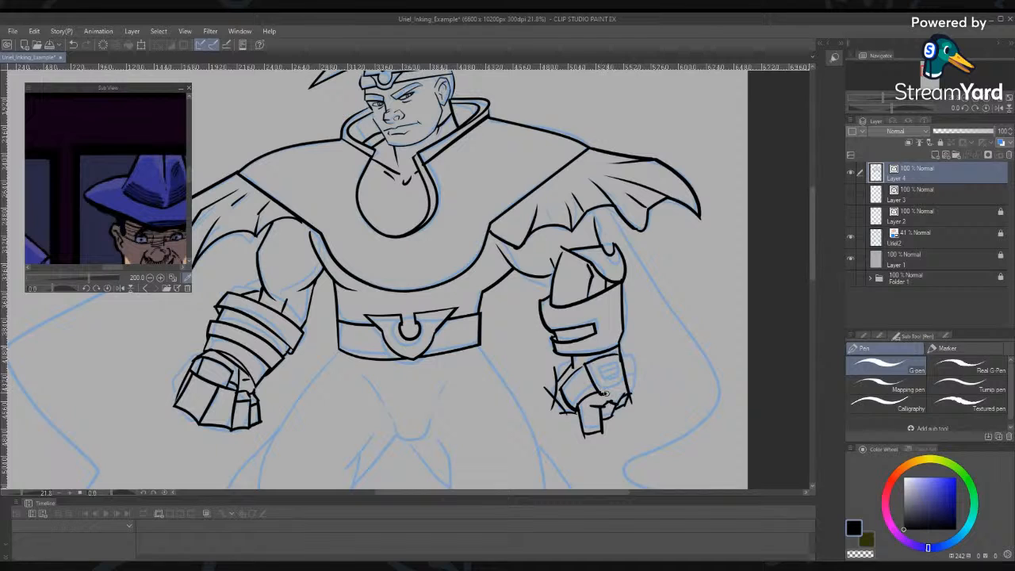
mouse_move(603, 393)
left_mouse_down()
mouse_move(622, 370)
mouse_move(637, 397)
left_mouse_up()
left_click_drag(601, 366, 622, 363)
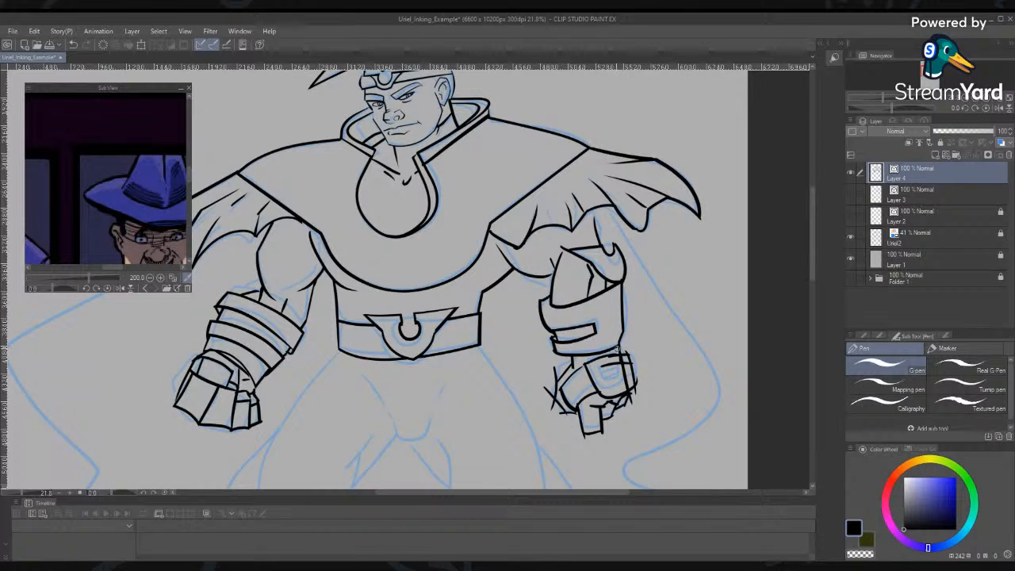
Trim the line overshoots around the outer edges and fingers of the left fist
key("e")
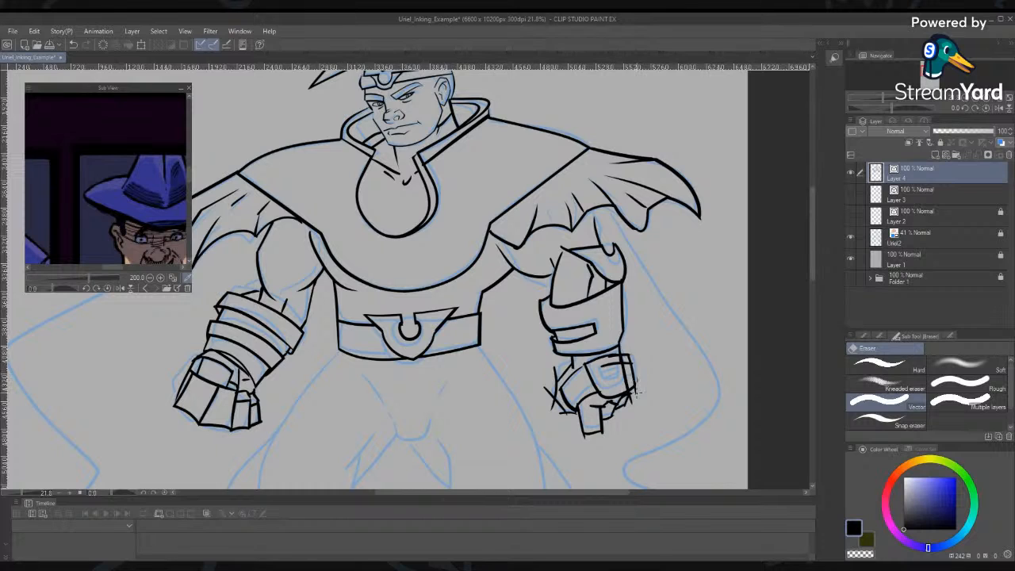
left_click(632, 395)
mouse_move(555, 367)
left_mouse_down()
mouse_move(547, 417)
mouse_move(550, 407)
mouse_move(565, 423)
mouse_move(553, 405)
mouse_move(577, 418)
left_mouse_up()
left_click_drag(616, 403, 625, 397)
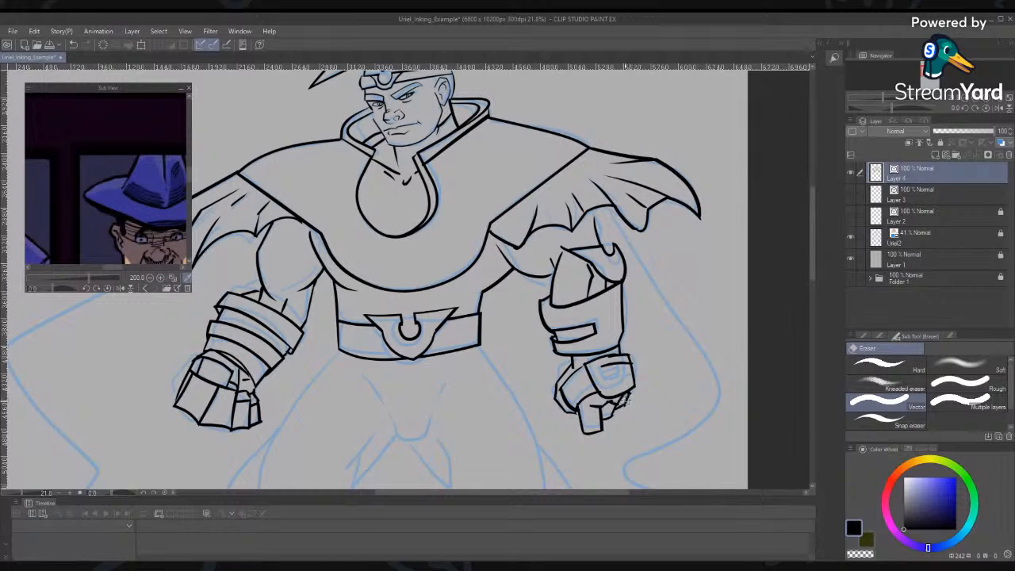
Ink a small rounded inset with horizontal stripes inside the left glove's square plate
key("p")
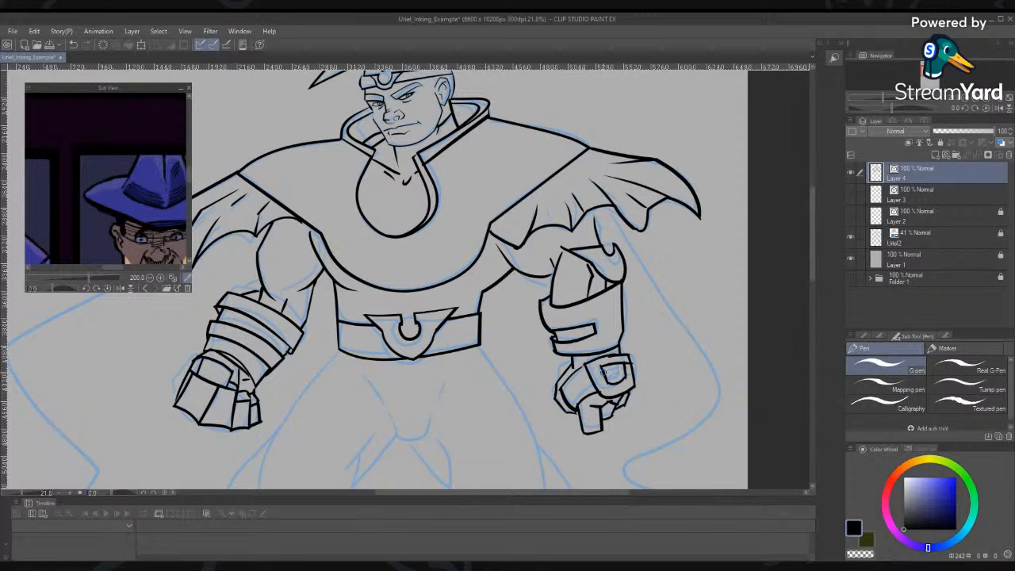
left_click_drag(606, 380, 626, 372)
key("e")
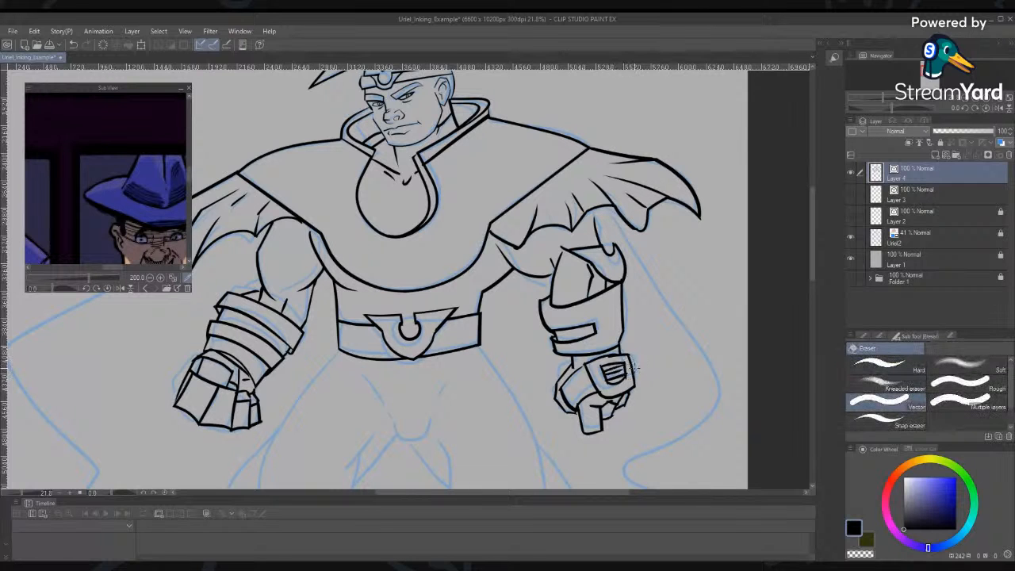
Ink a short line beneath the cape's scalloped edge above the left elbow
left_click_drag(603, 211, 648, 208)
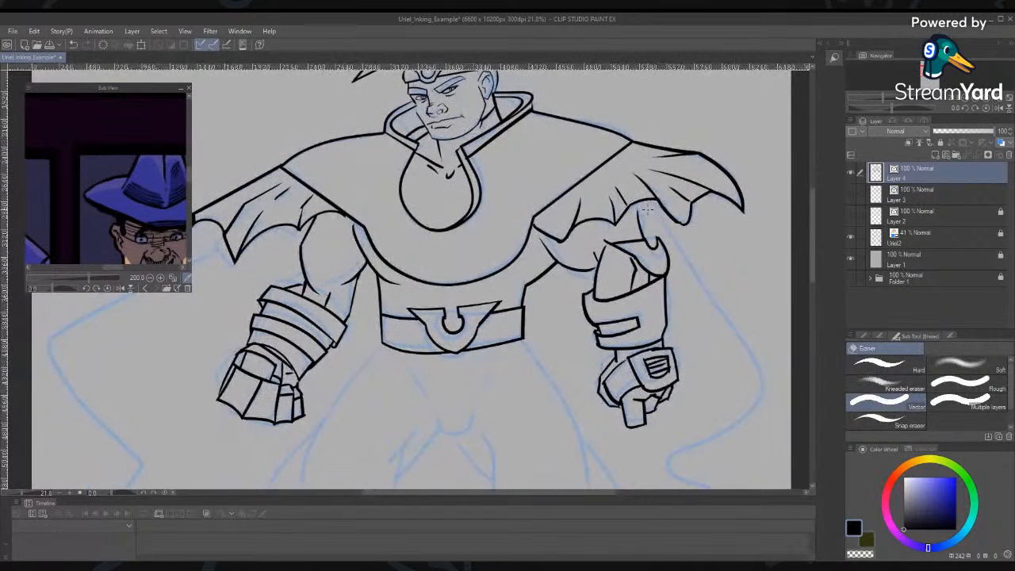
key("p")
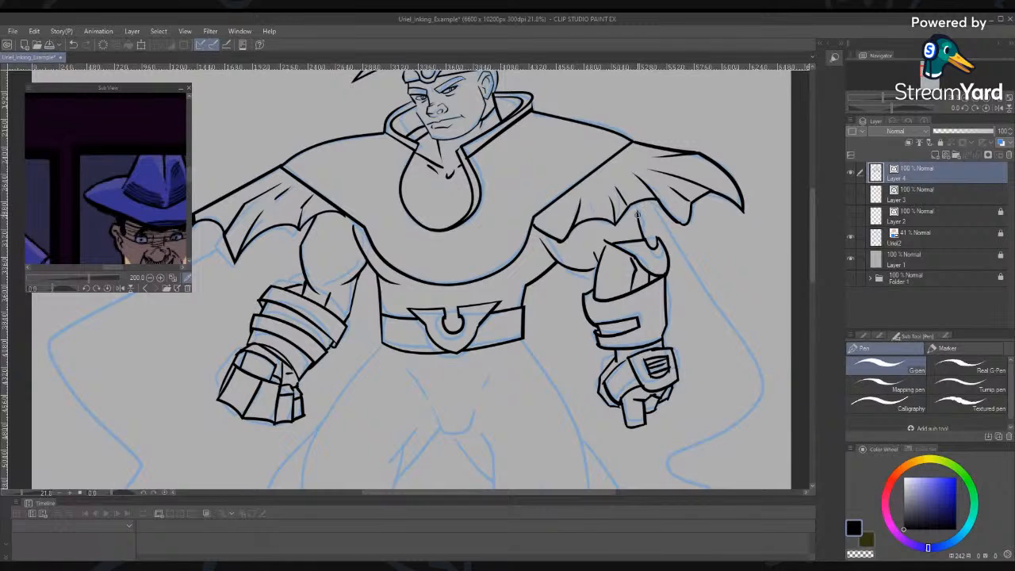
left_click_drag(637, 213, 636, 184)
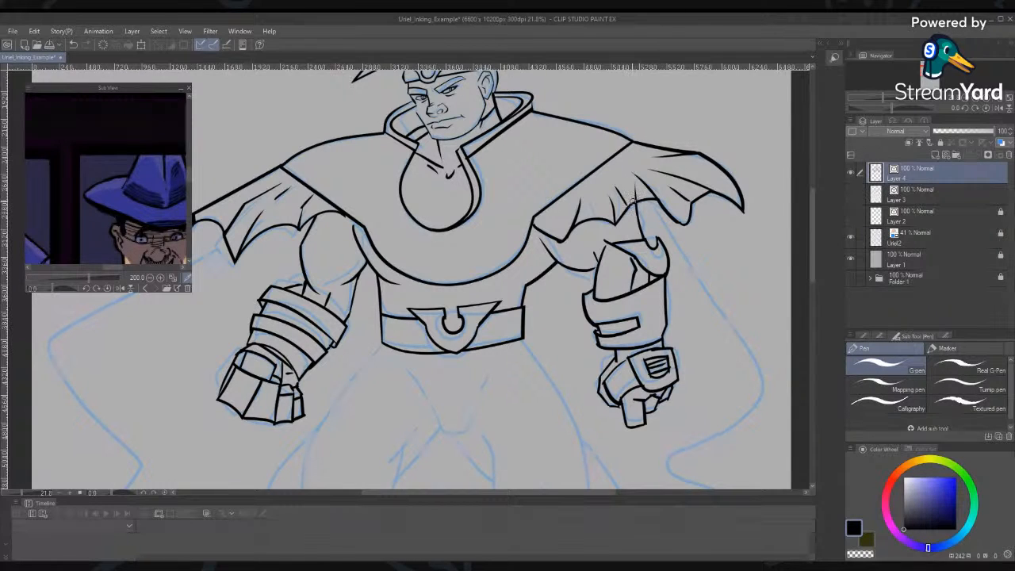
key("e")
Ink the right leg's outer thigh contour from belt to knee and its inner thigh line with short folds
mouse_move(377, 356)
left_mouse_down()
mouse_move(477, 193)
mouse_move(410, 325)
left_mouse_up()
key("p")
left_click_drag(443, 232, 376, 397)
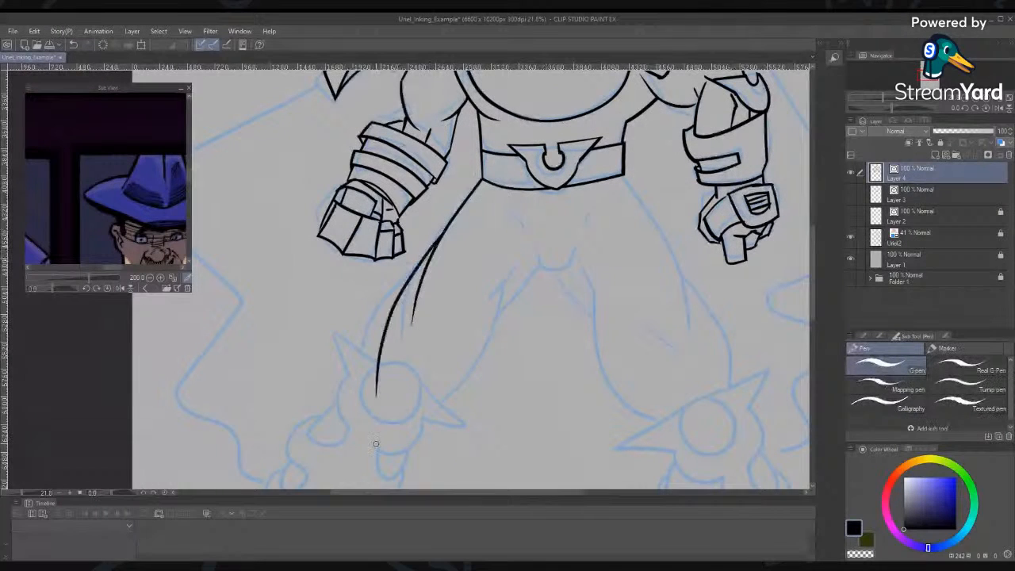
left_click_drag(521, 248, 489, 302)
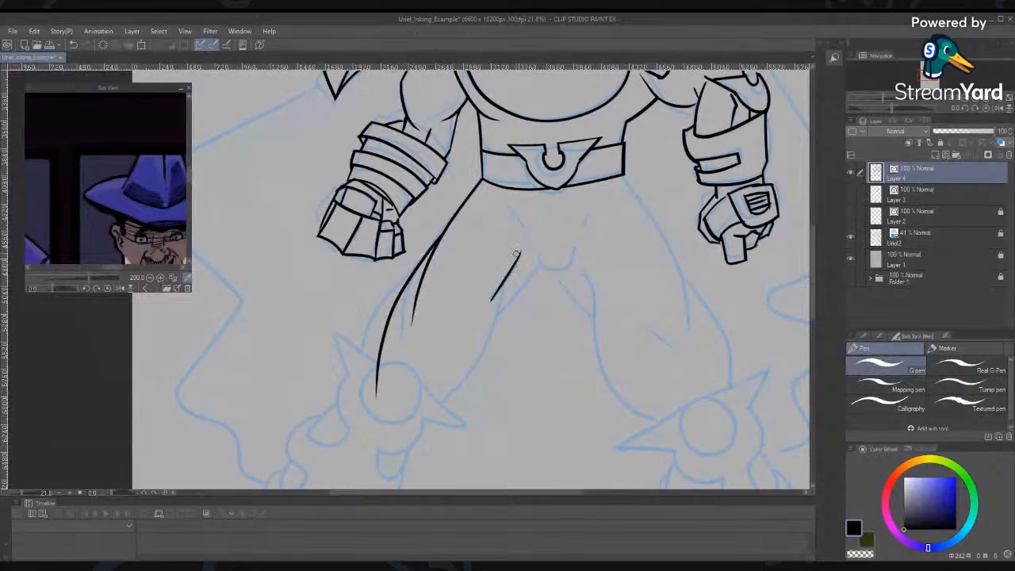
mouse_move(520, 252)
left_mouse_down()
mouse_move(490, 348)
mouse_move(435, 408)
left_mouse_up()
Ink the crotch lines and the left leg's inner and outer thigh contours down to the knee
mouse_move(503, 315)
left_mouse_down()
mouse_move(531, 269)
mouse_move(573, 254)
mouse_move(581, 316)
left_mouse_up()
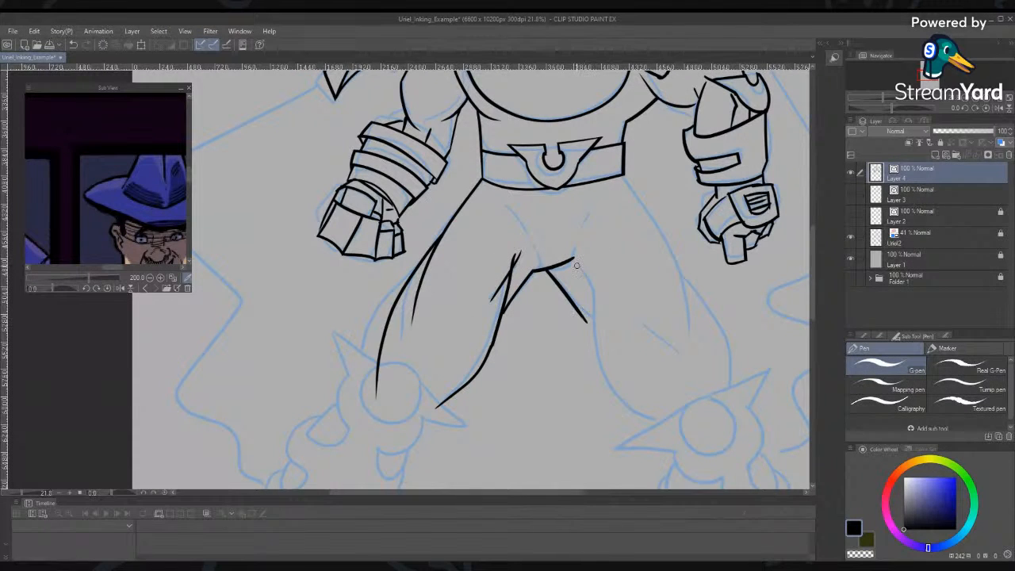
mouse_move(577, 265)
left_mouse_down()
mouse_move(581, 352)
mouse_move(644, 429)
left_mouse_up()
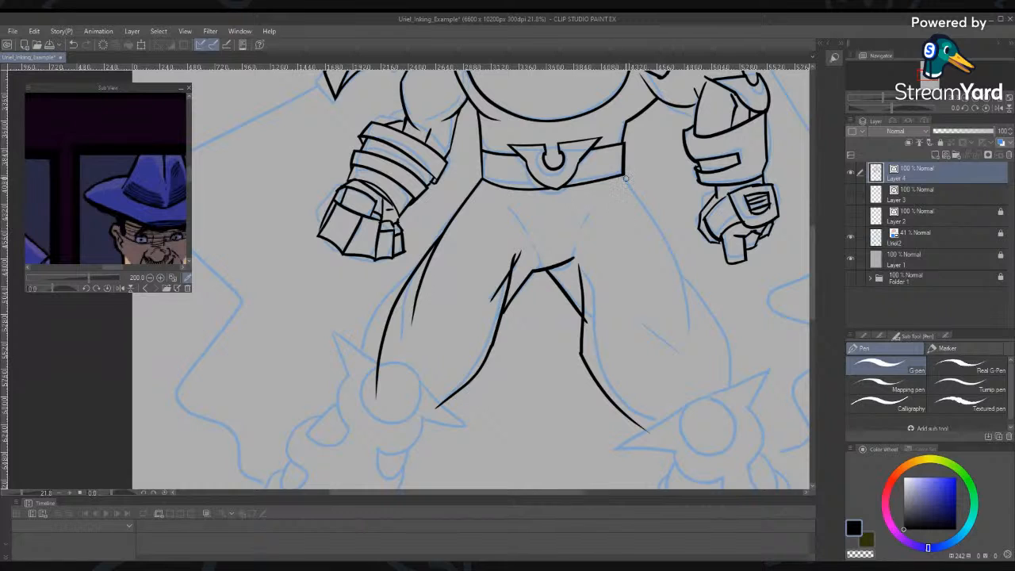
left_click_drag(623, 178, 696, 320)
mouse_move(660, 231)
left_mouse_down()
mouse_move(719, 332)
mouse_move(737, 414)
left_mouse_up()
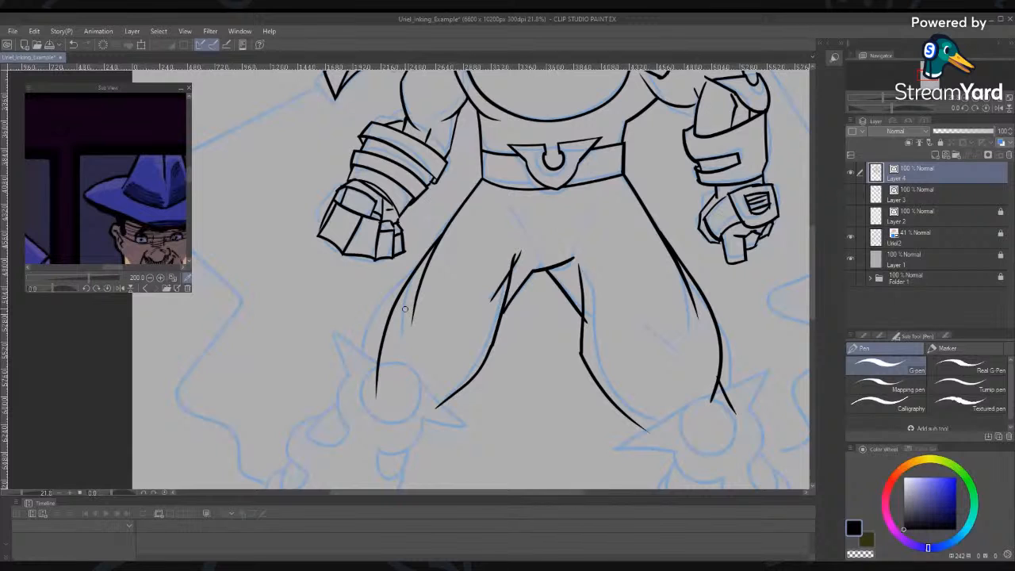
Trim the overshoot at the top of the right inner thigh line beside the crotch
key("e")
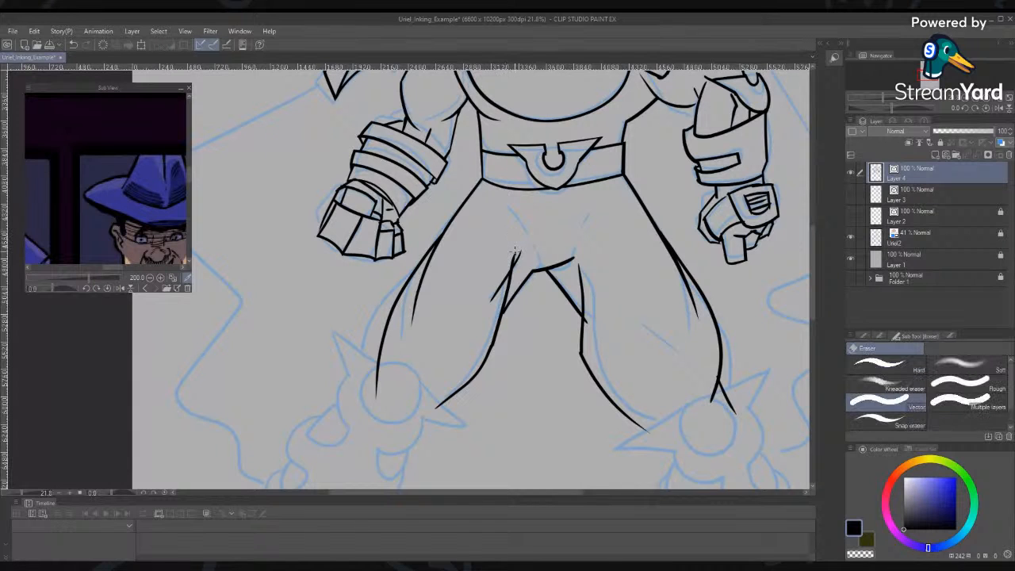
left_click_drag(516, 254, 517, 271)
mouse_move(671, 274)
left_mouse_down()
mouse_move(550, 370)
mouse_move(607, 233)
mouse_move(614, 249)
mouse_move(581, 256)
left_mouse_up()
Ink the round kneecap on the right leg and simplify its vector line
key("p")
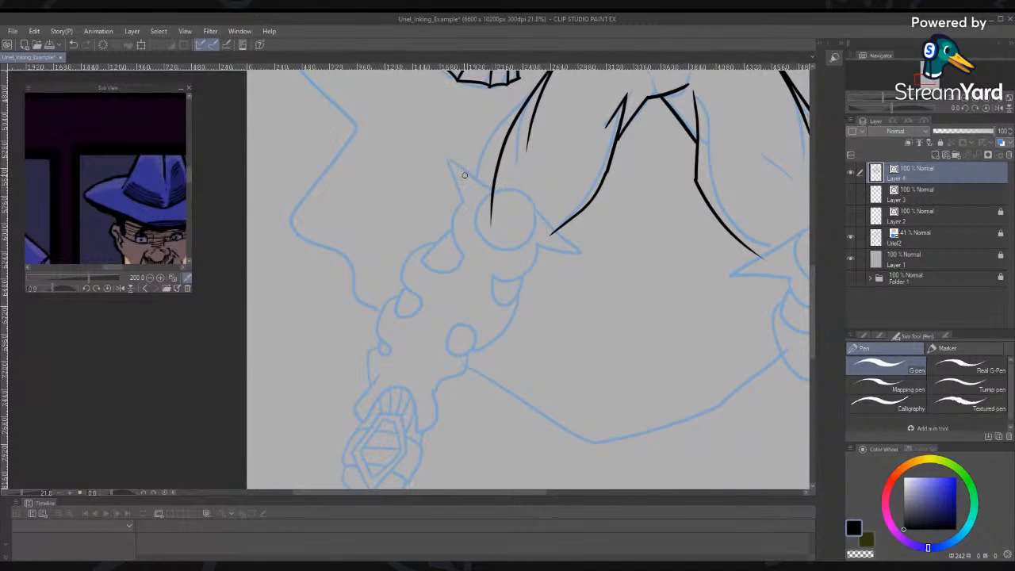
mouse_move(488, 196)
left_mouse_down()
mouse_move(520, 187)
mouse_move(532, 195)
mouse_move(536, 233)
mouse_move(522, 253)
mouse_move(484, 250)
mouse_move(470, 220)
mouse_move(489, 192)
left_mouse_up()
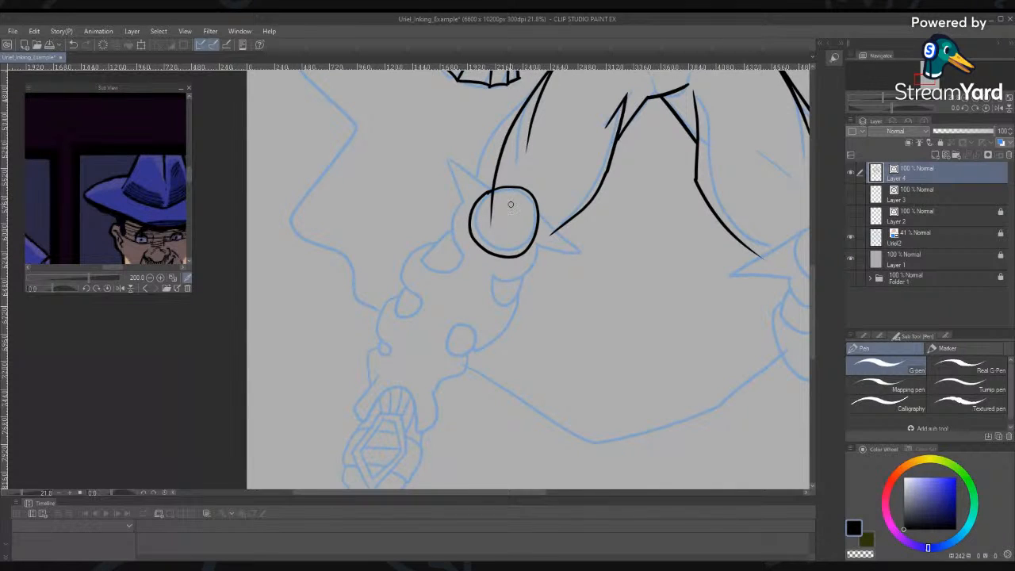
key("y")
left_click(970, 384)
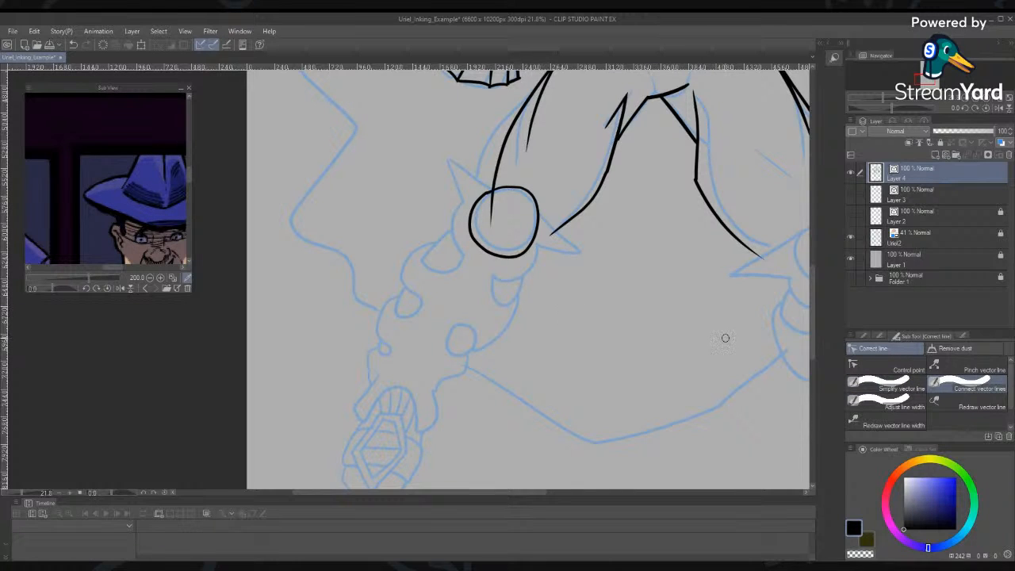
left_click(891, 387)
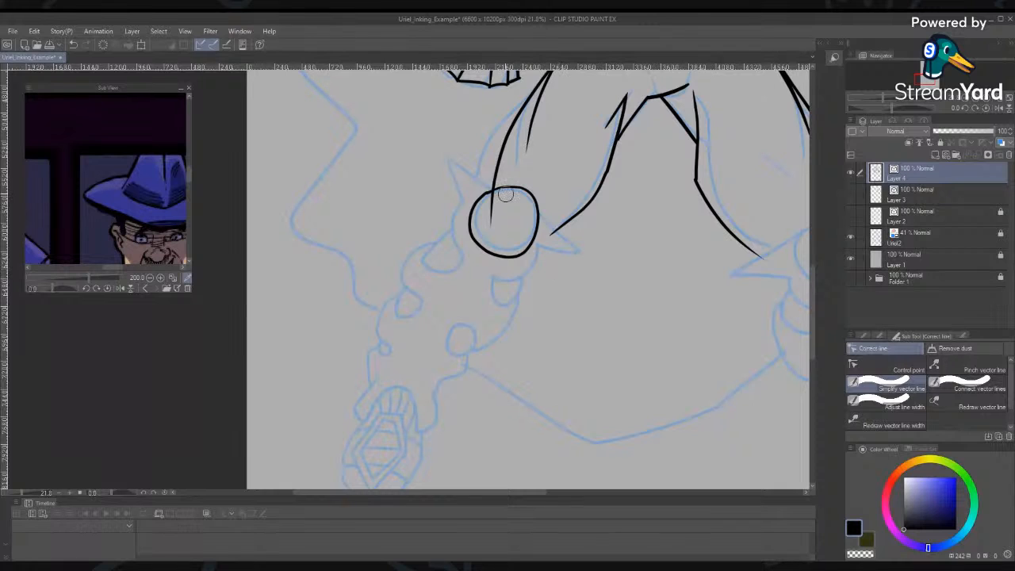
mouse_move(498, 191)
left_mouse_down()
mouse_move(527, 201)
mouse_move(529, 234)
mouse_move(514, 254)
mouse_move(493, 254)
mouse_move(471, 232)
mouse_move(474, 201)
mouse_move(510, 194)
left_mouse_up()
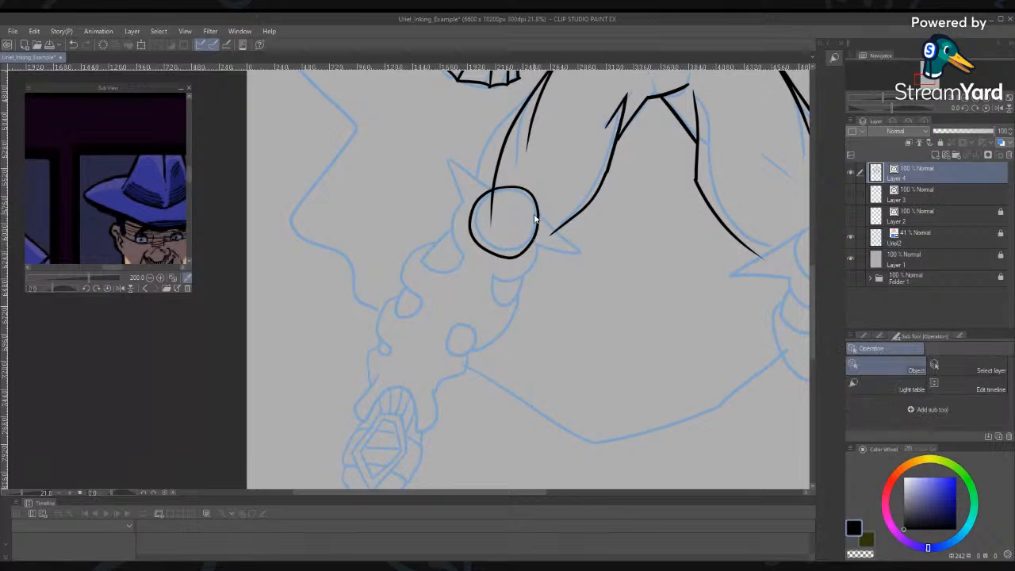
Delete surplus control points from the right kneecap's vector circle and move the remaining points closer to the sketched circle
key("o")
left_click(537, 226)
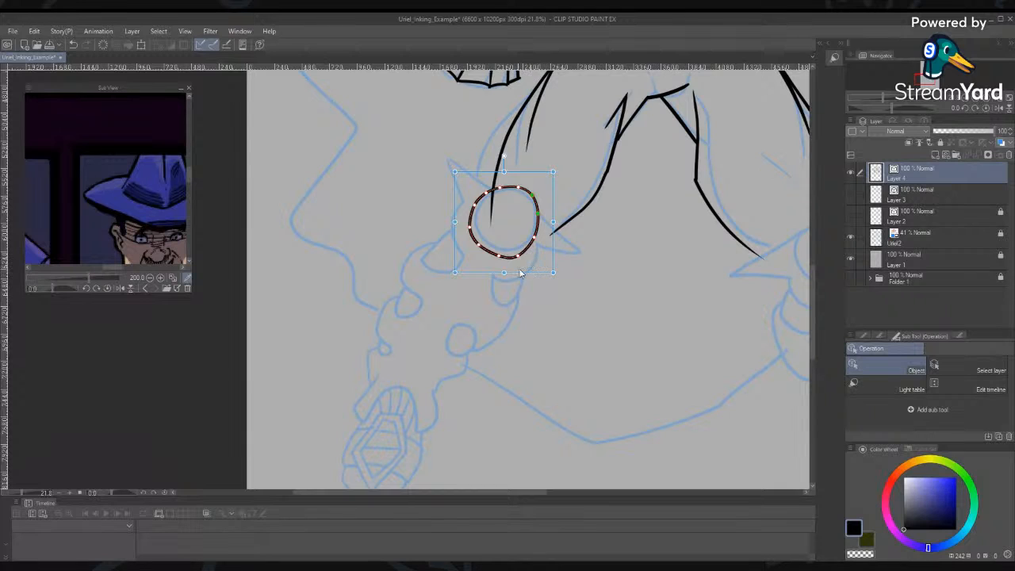
left_click_drag(498, 258, 499, 261)
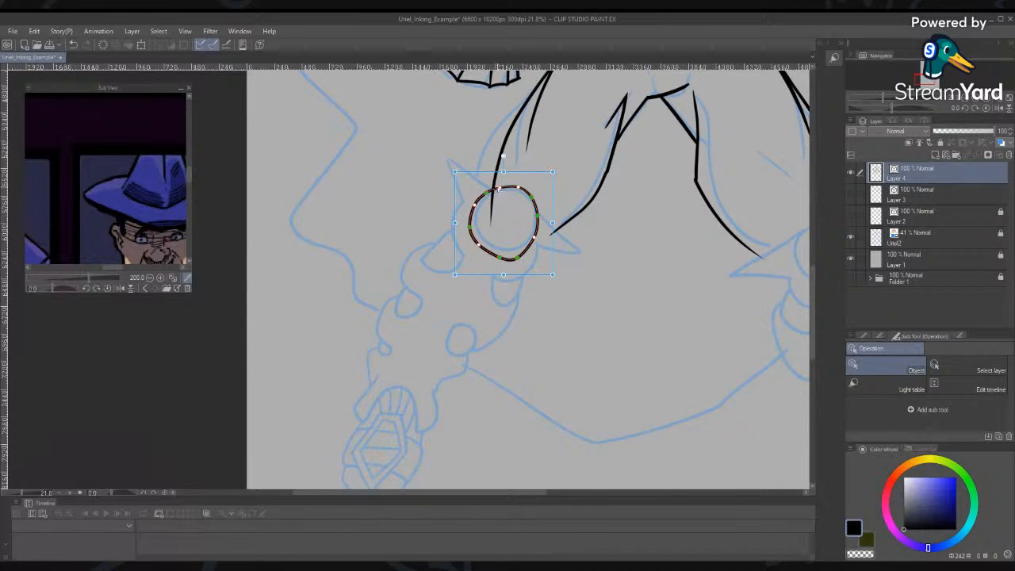
right_click(534, 199)
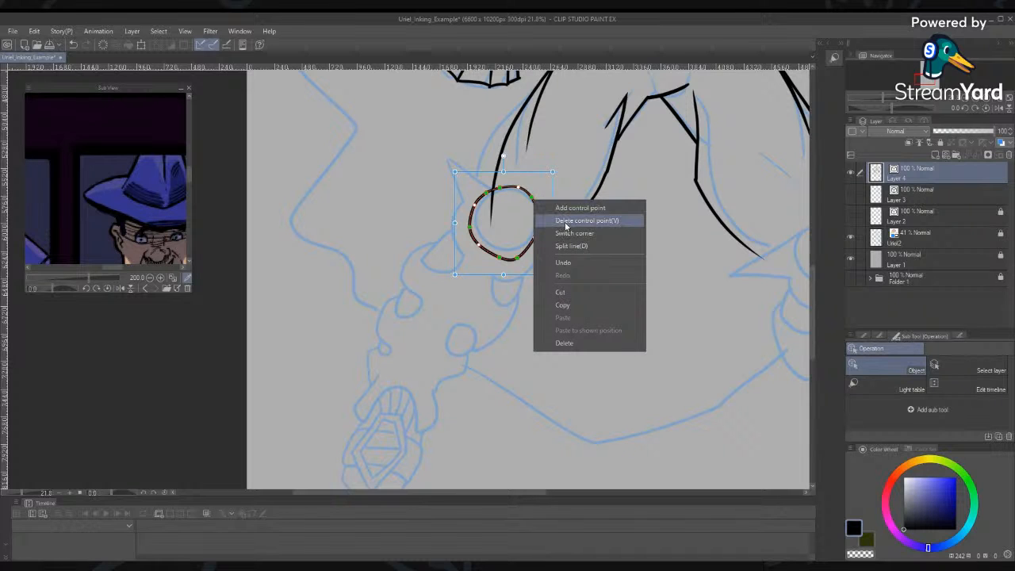
left_click(567, 225)
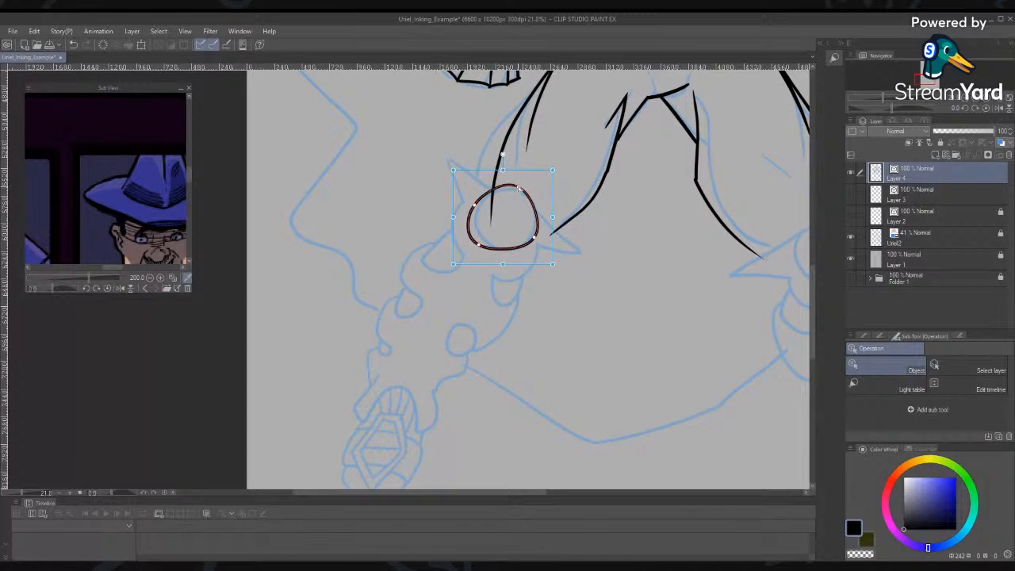
left_click(536, 213)
left_click_drag(534, 238, 489, 246)
left_click_drag(475, 206, 522, 188)
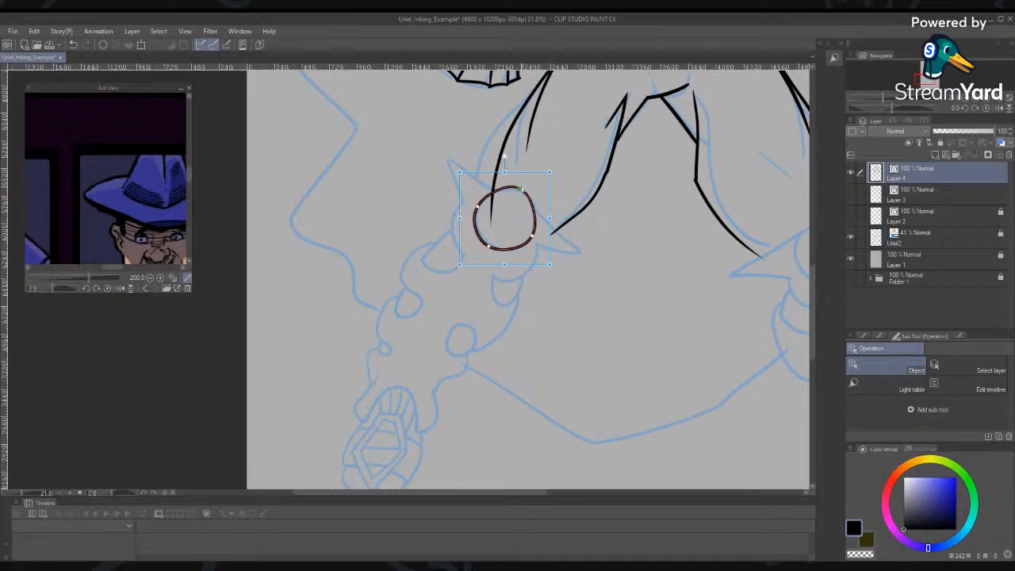
left_click_drag(532, 236, 487, 248)
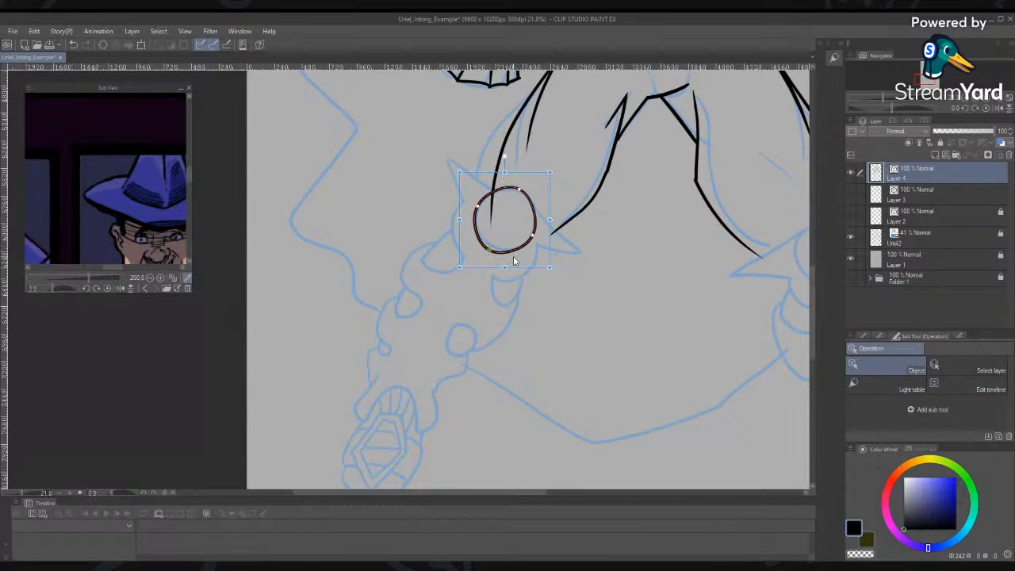
left_click(620, 308)
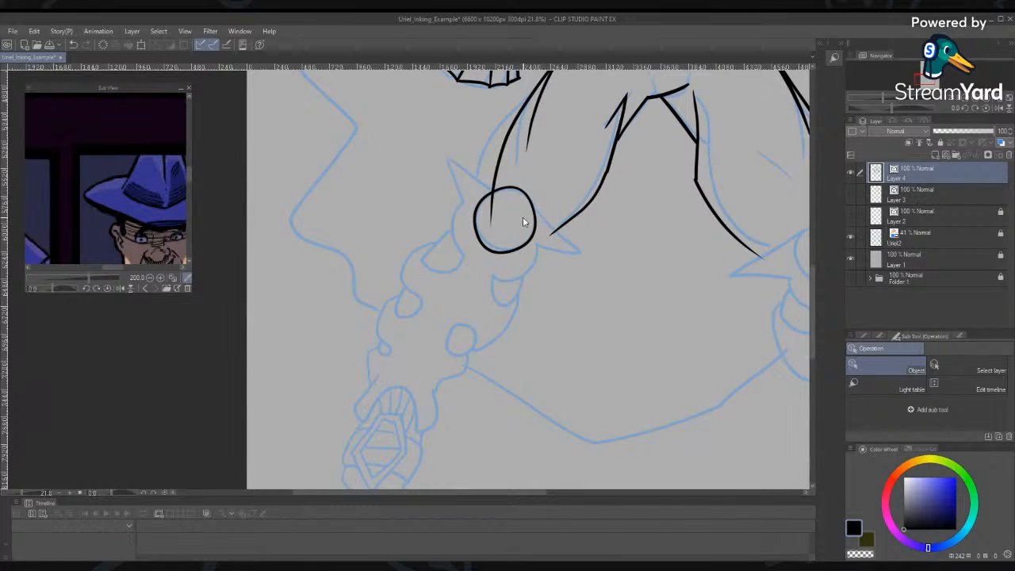
Add a control point on the kneecap circle's upper edge and adjust the surrounding points to make the shape rounder
left_click(492, 253)
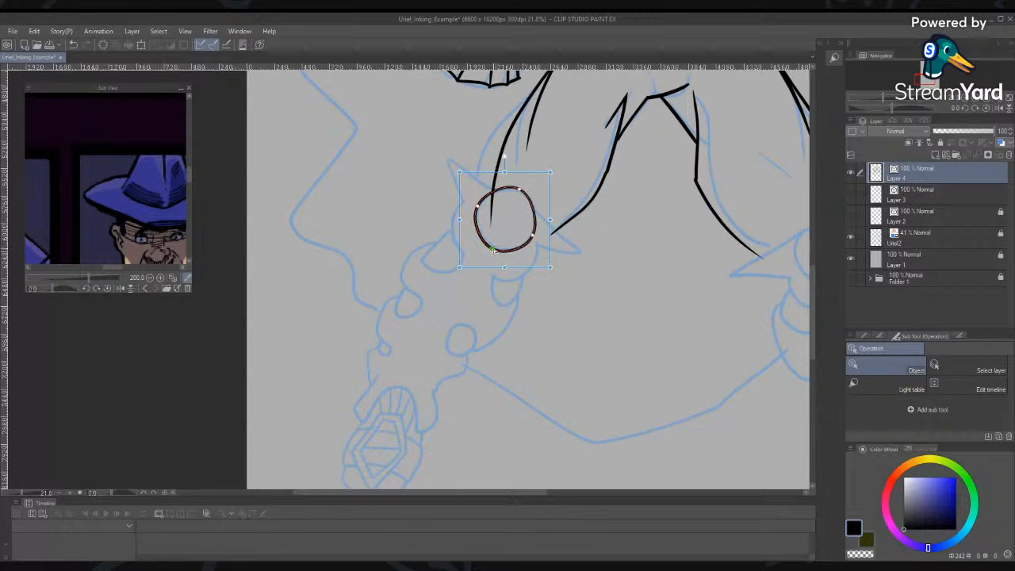
left_click(559, 325)
left_click(525, 199)
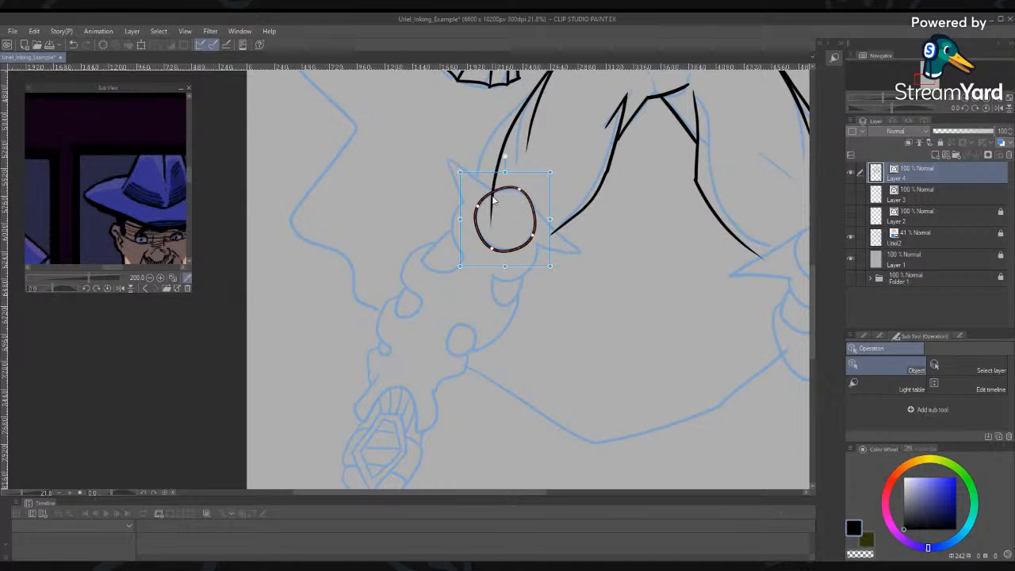
right_click(493, 198)
left_click(501, 201)
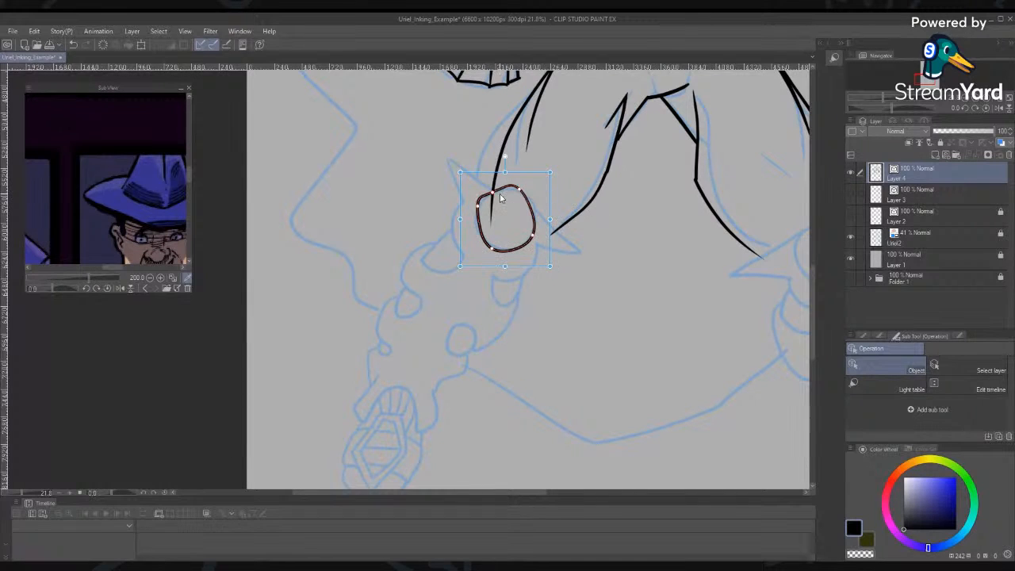
left_click_drag(493, 193, 474, 213)
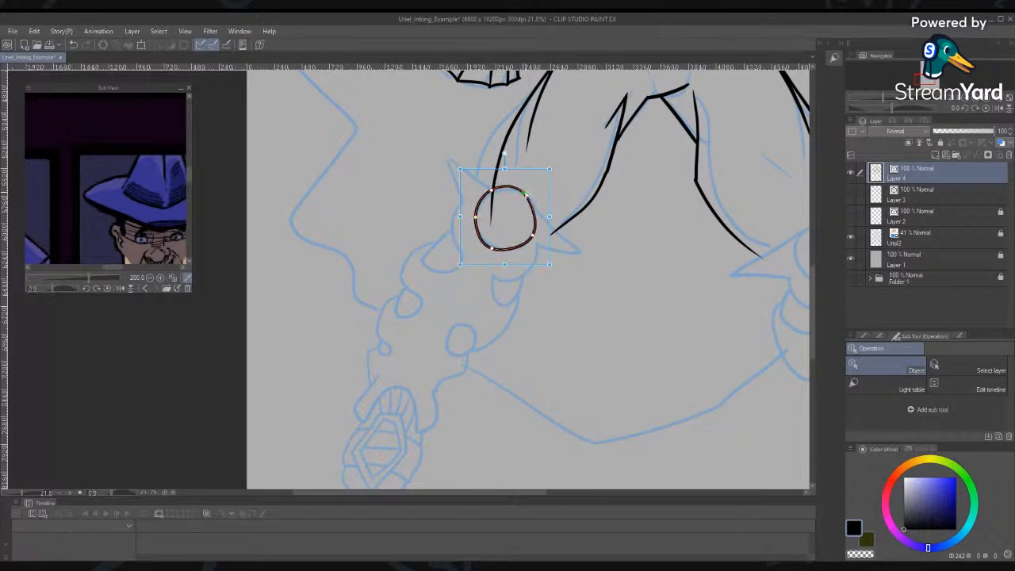
left_click_drag(527, 195, 525, 212)
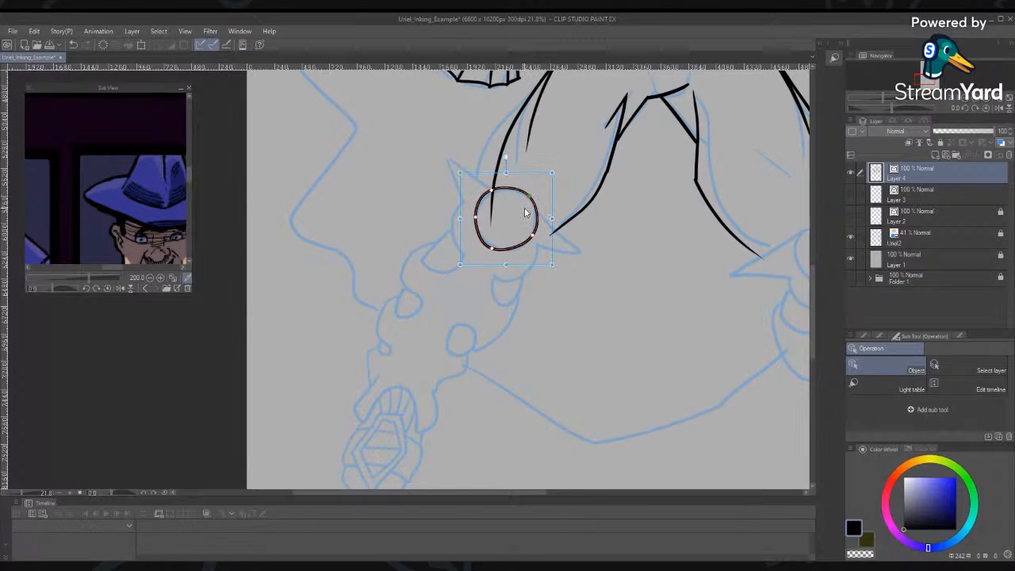
left_click_drag(493, 247, 496, 250)
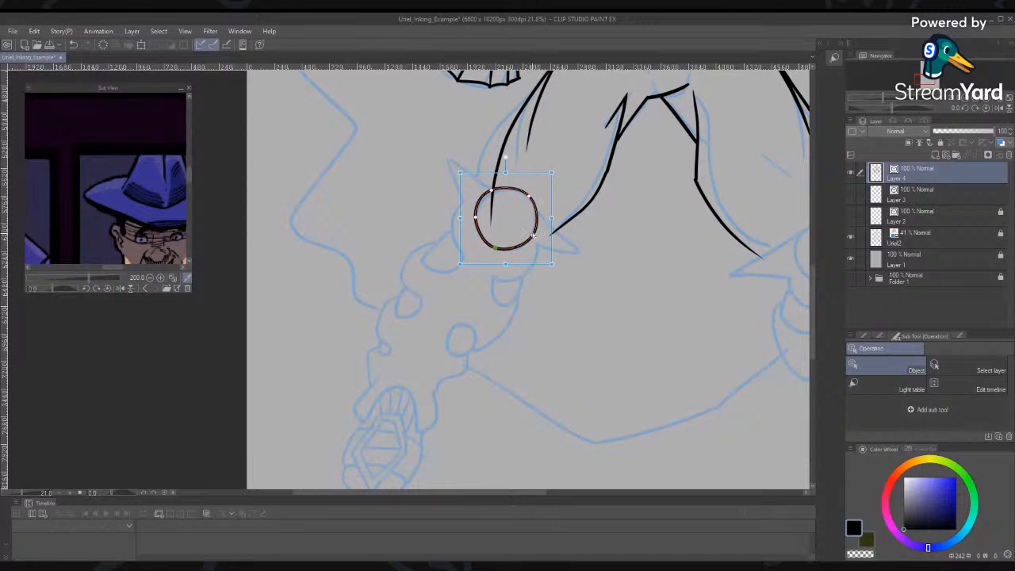
left_click(532, 236)
left_click(597, 276)
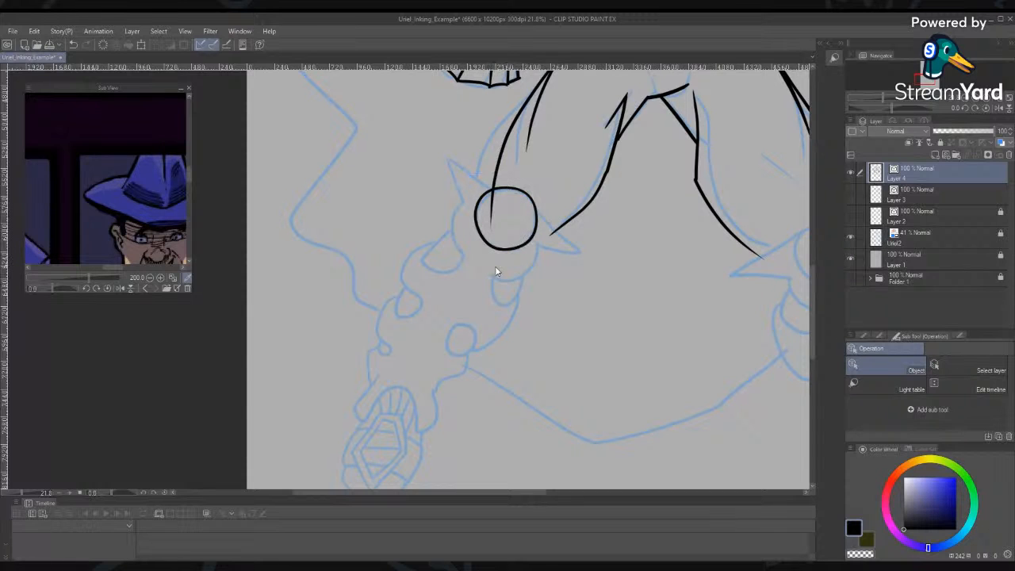
Erase the end of the outer thigh line inside the kneecap circle with the Vector eraser and return to the G-pen
key("e")
left_click_drag(492, 213, 510, 231)
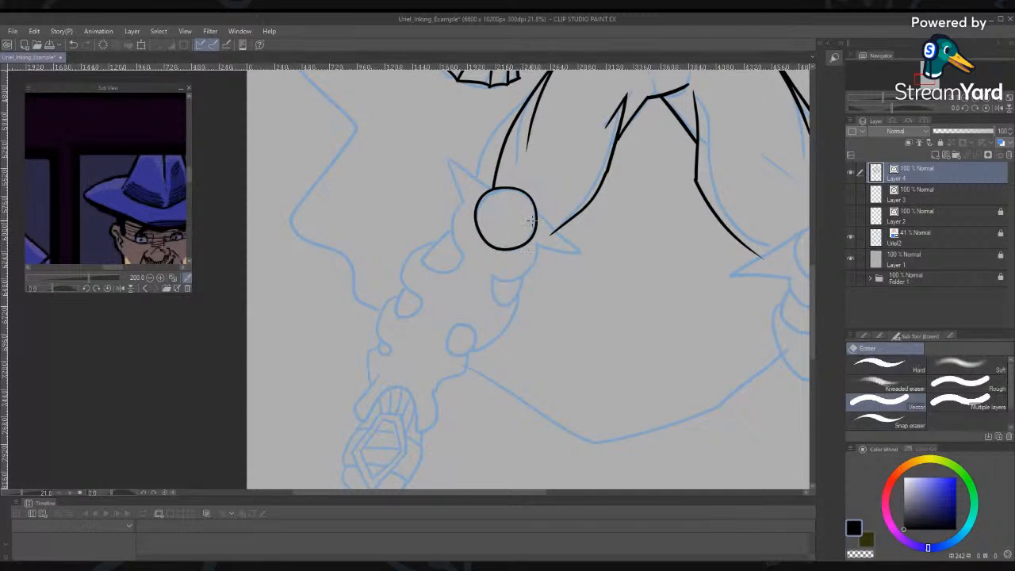
key("p")
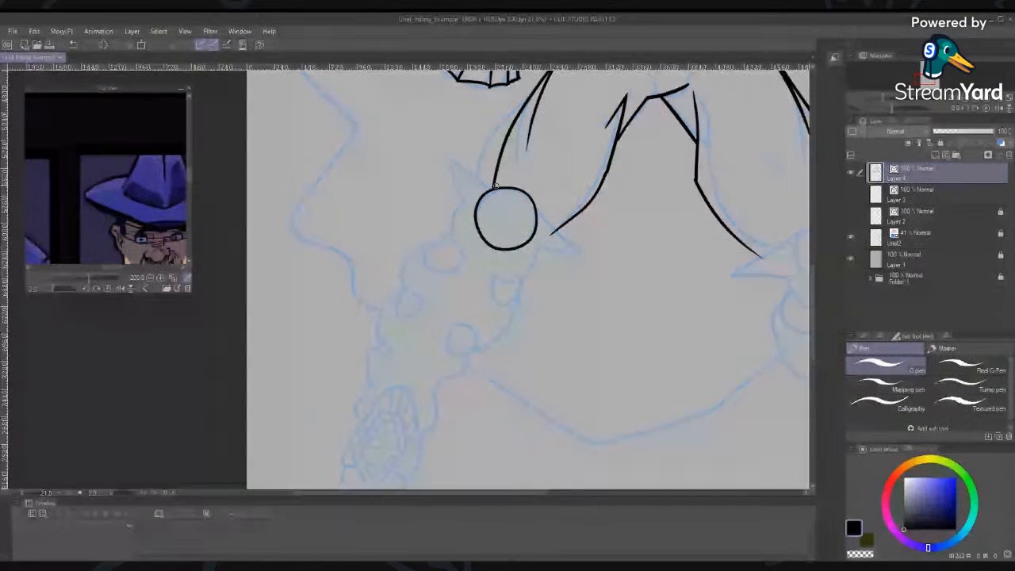
mouse_move(494, 187)
left_mouse_down()
mouse_move(401, 132)
mouse_move(460, 198)
mouse_move(464, 226)
left_mouse_up()
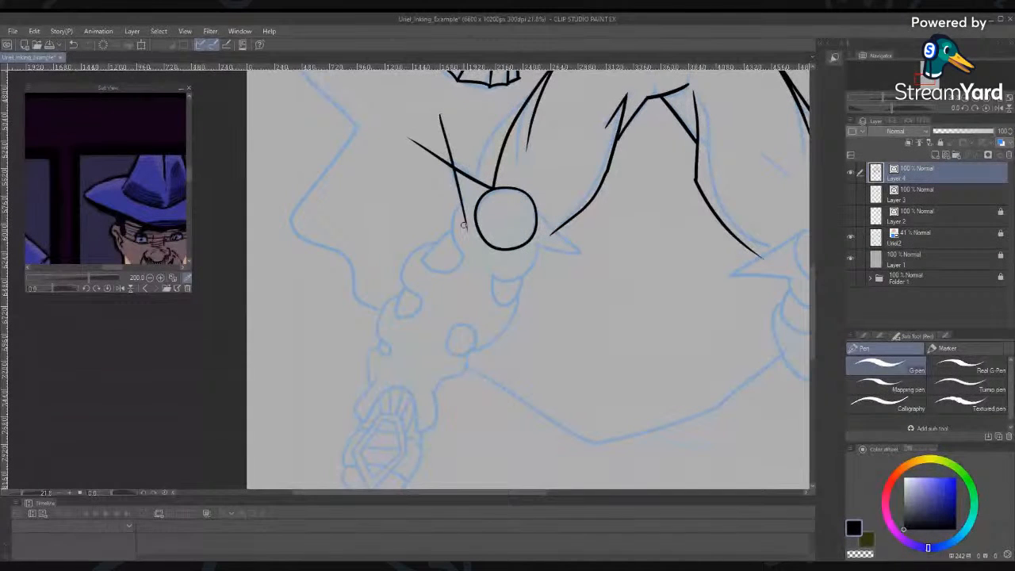
key("ctrl+z")
key("ctrl+z")
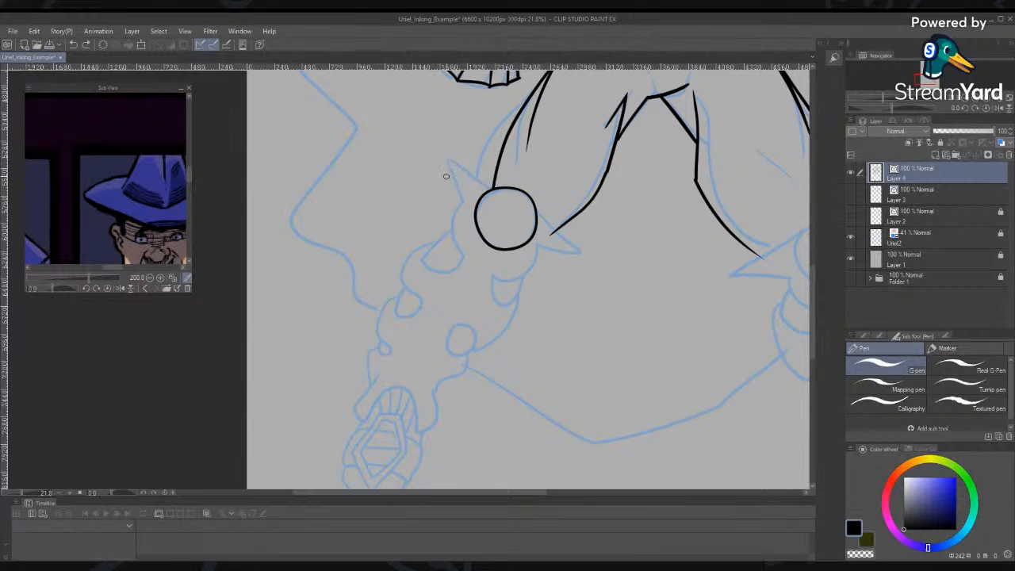
left_click_drag(446, 153, 662, 318)
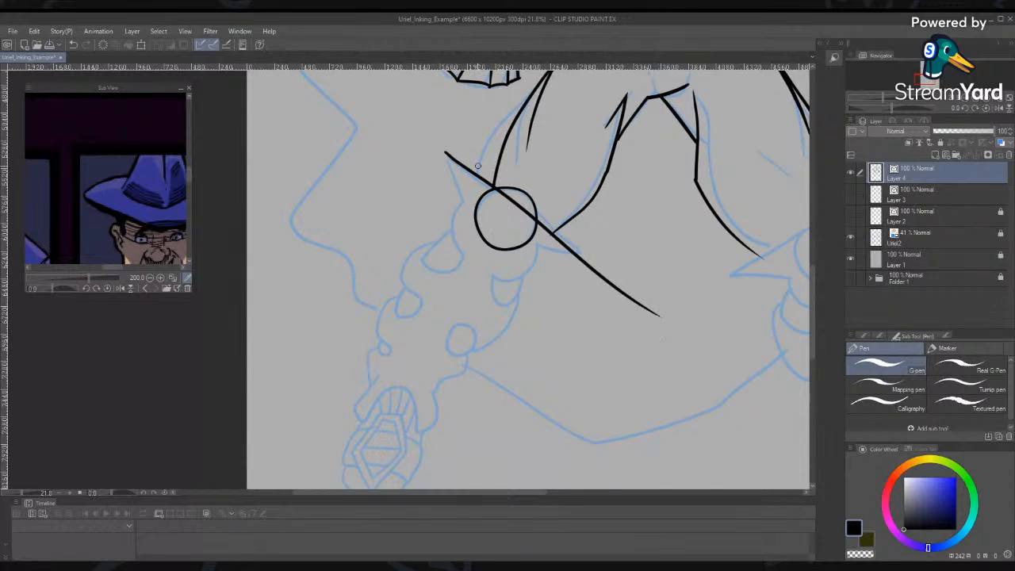
key("ctrl+z")
left_click_drag(442, 149, 626, 268)
key("ctrl+z")
left_click_drag(443, 152, 667, 298)
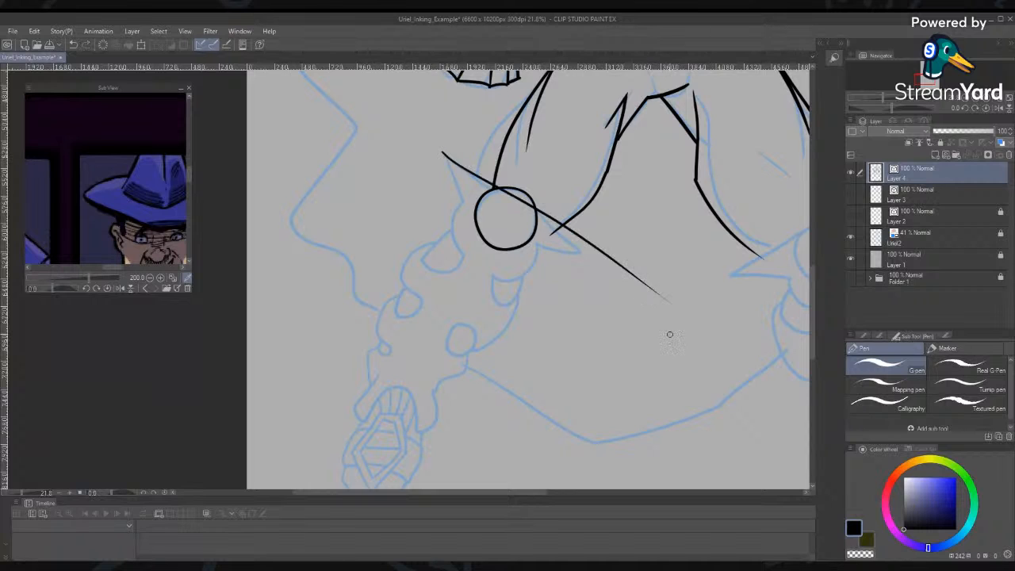
key("ctrl+z")
left_click_drag(442, 152, 678, 310)
key("ctrl+z")
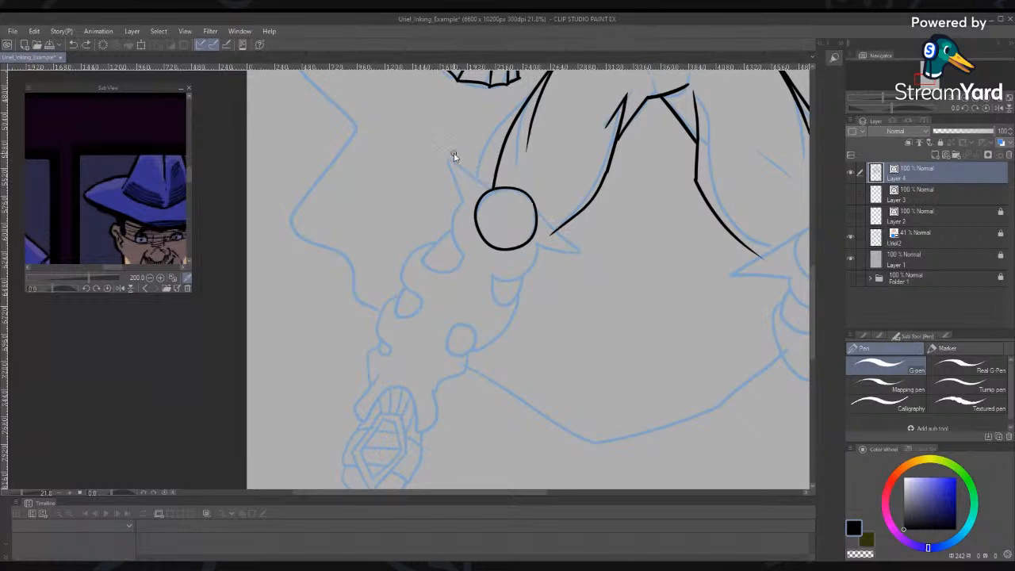
Ink three long straight lines crossing around the right kneecap to form the triangular spiked knee guard, redoing strokes that miss
left_click_drag(437, 148, 657, 313)
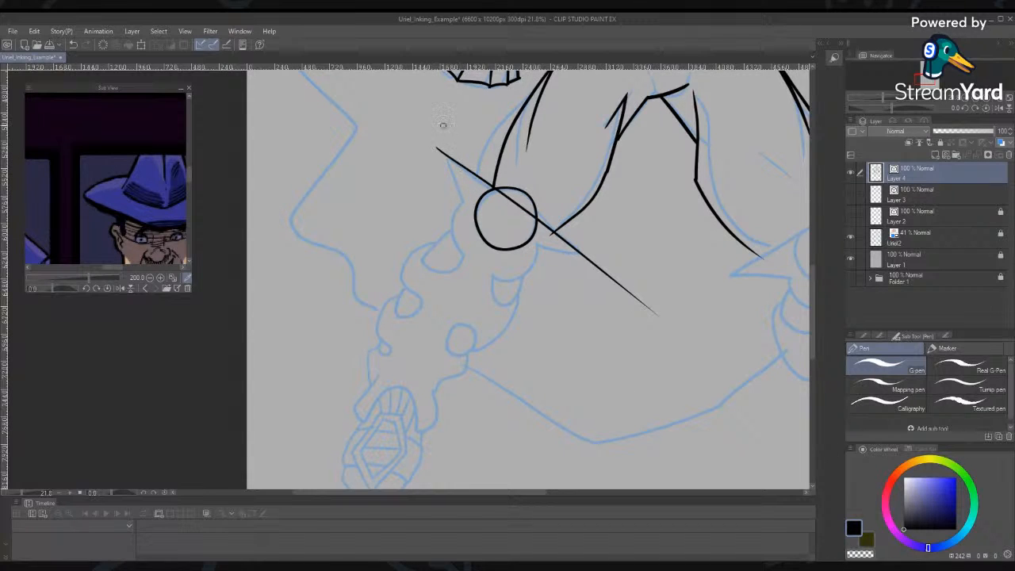
left_click_drag(442, 122, 525, 379)
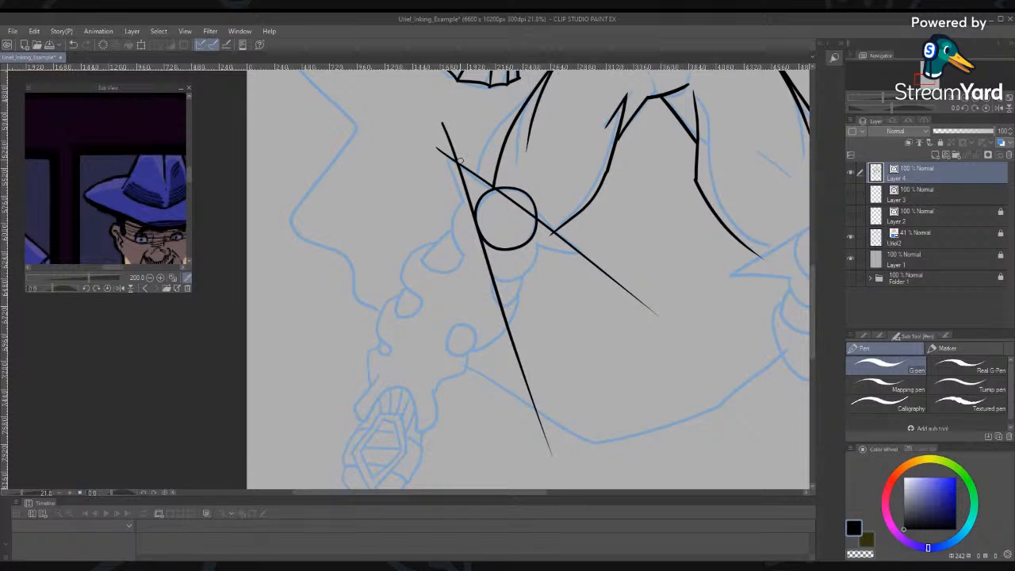
key("ctrl+z")
left_click_drag(441, 113, 530, 488)
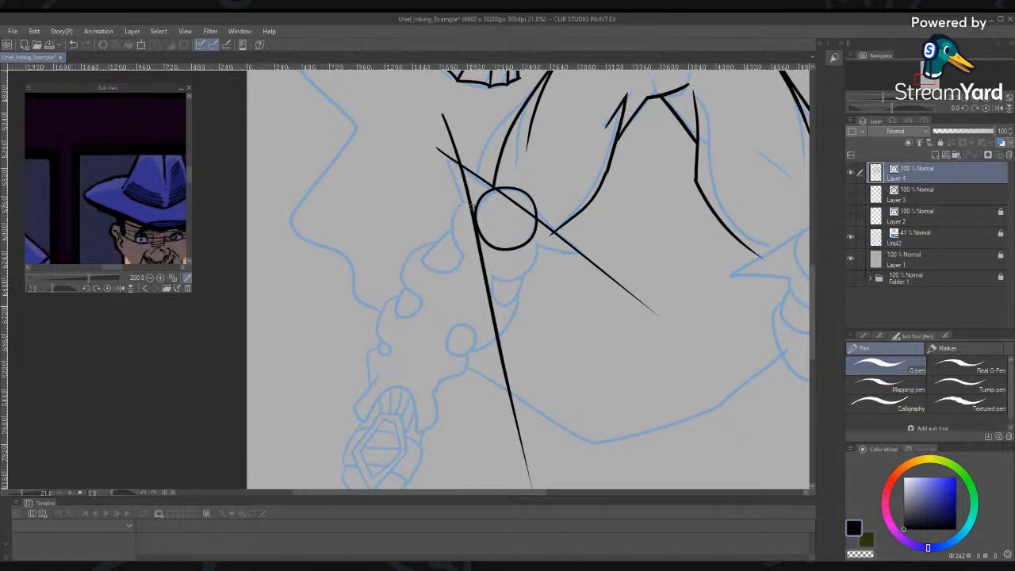
key("ctrl+z")
left_click_drag(436, 111, 554, 454)
key("ctrl+z")
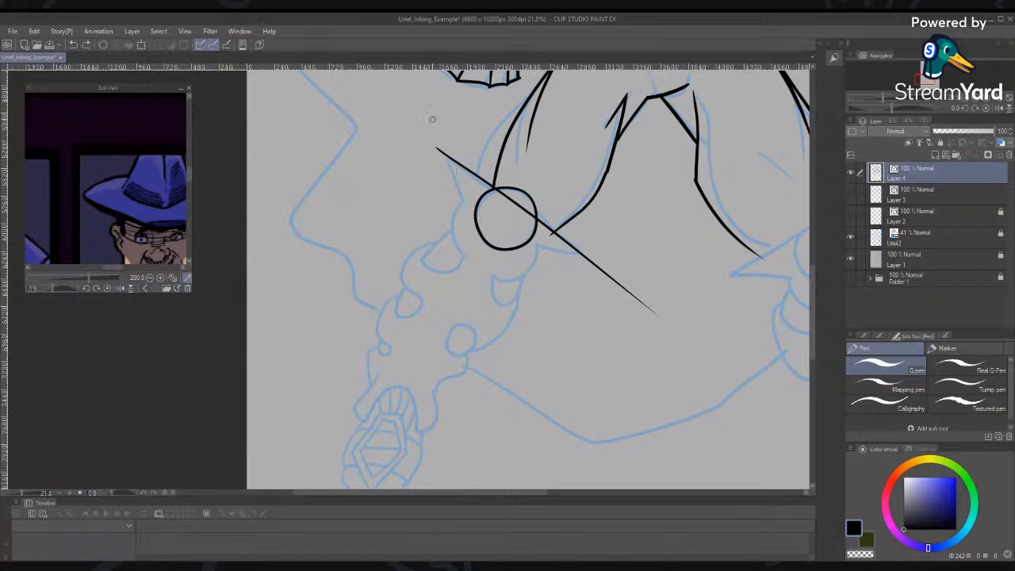
left_click_drag(429, 110, 523, 444)
left_click_drag(420, 287, 809, 194)
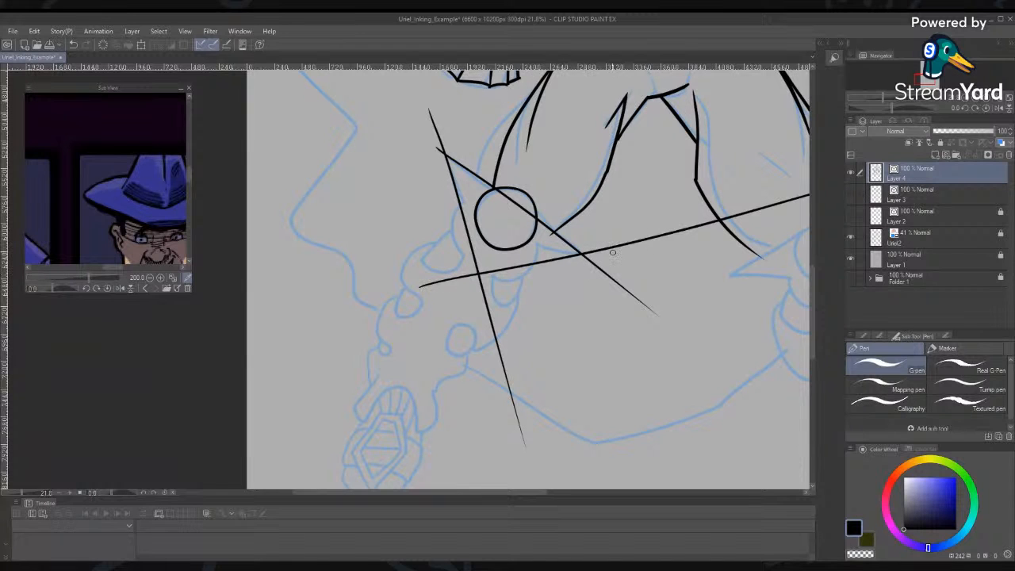
Trim the knee guard lines back to their intersections with the Vector eraser, clearing the segment inside the kneecap and the stray piece by the left leg
key("e")
left_click(639, 244)
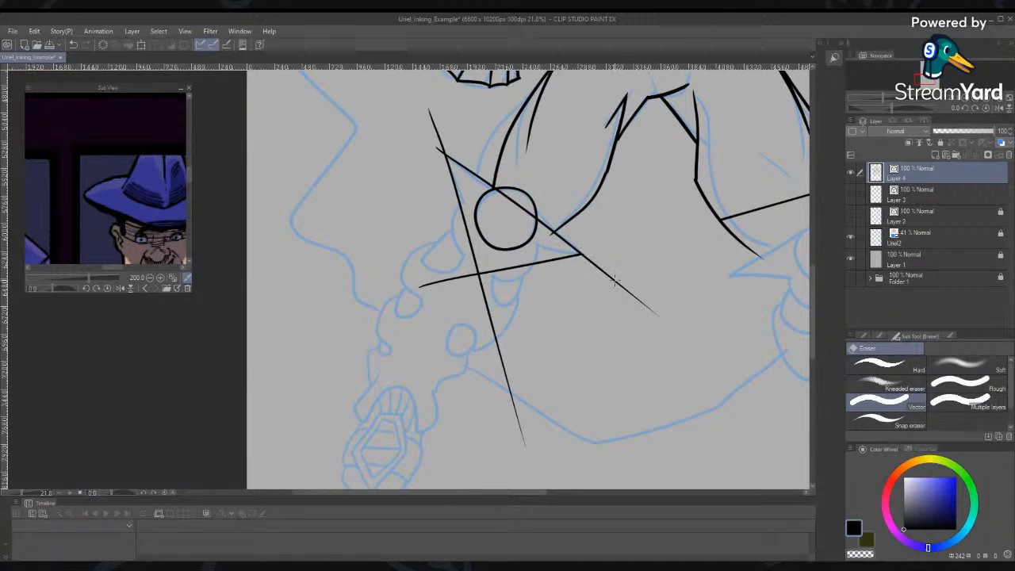
left_click(619, 283)
left_click(500, 357)
left_click(448, 280)
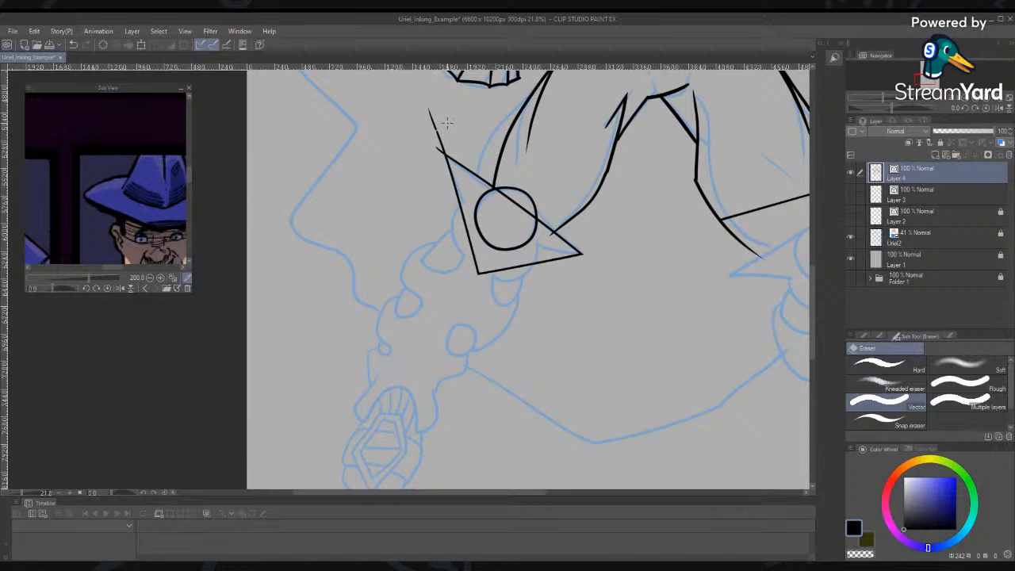
left_click(436, 132)
left_click(525, 218)
left_click(750, 211)
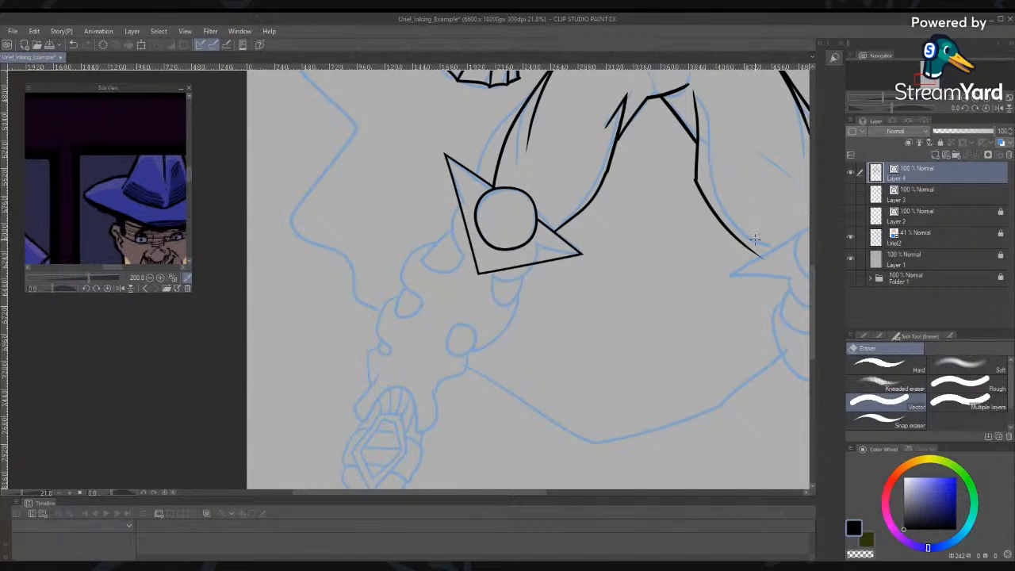
Ink the short curved shin contours behind both sides of the right knee guard and beneath its lower edge
mouse_move(718, 292)
left_mouse_down()
mouse_move(558, 385)
mouse_move(743, 266)
mouse_move(714, 296)
left_mouse_up()
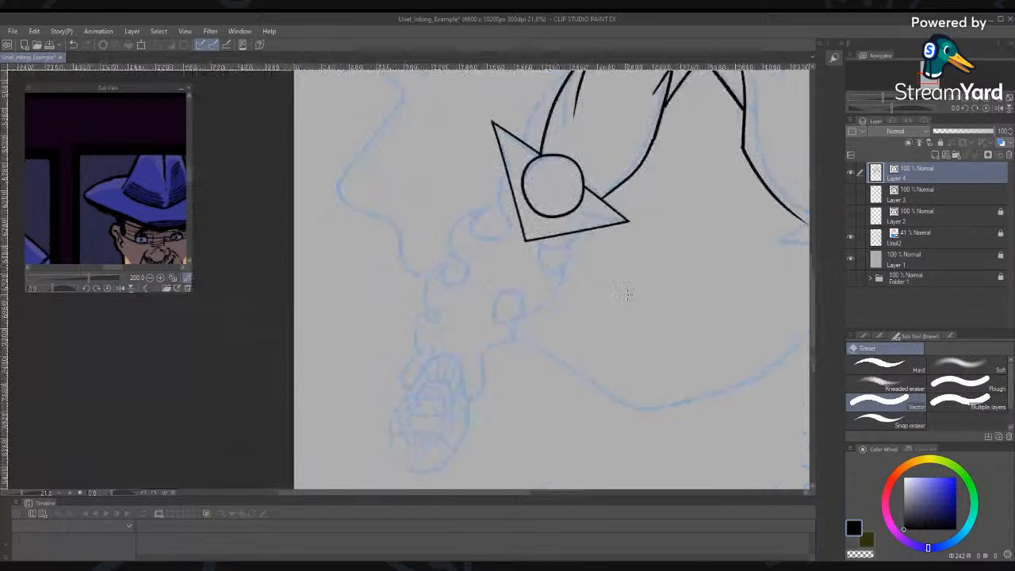
key("p")
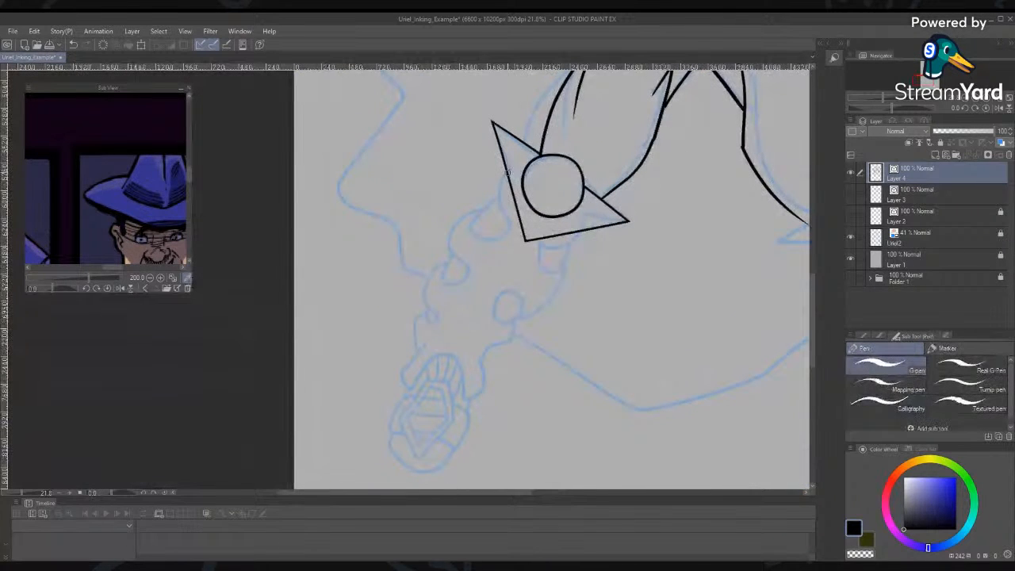
mouse_move(515, 165)
left_mouse_down()
mouse_move(496, 242)
mouse_move(525, 272)
left_mouse_up()
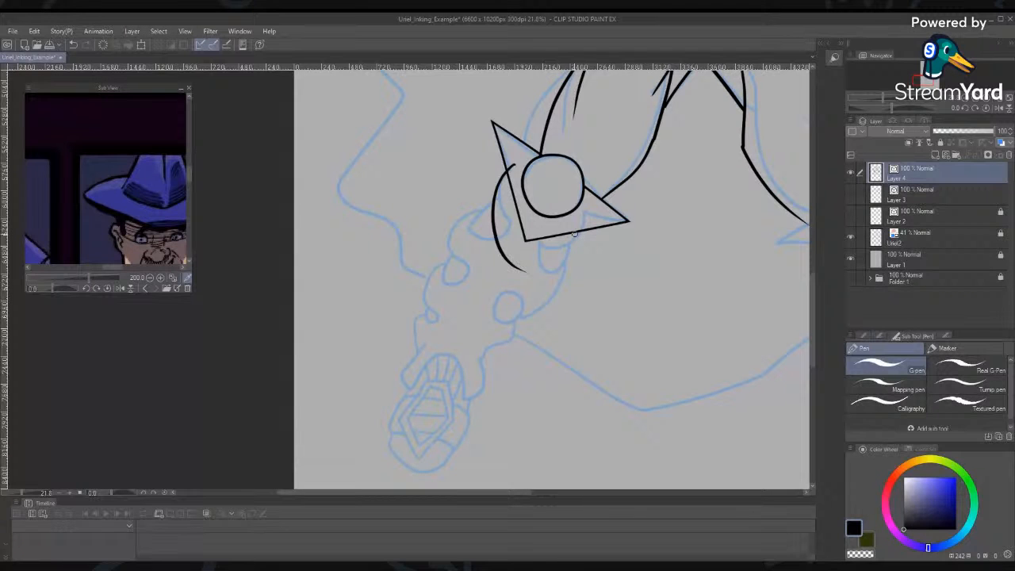
key("ctrl+z")
left_click_drag(516, 163, 486, 208)
left_click_drag(500, 165, 503, 243)
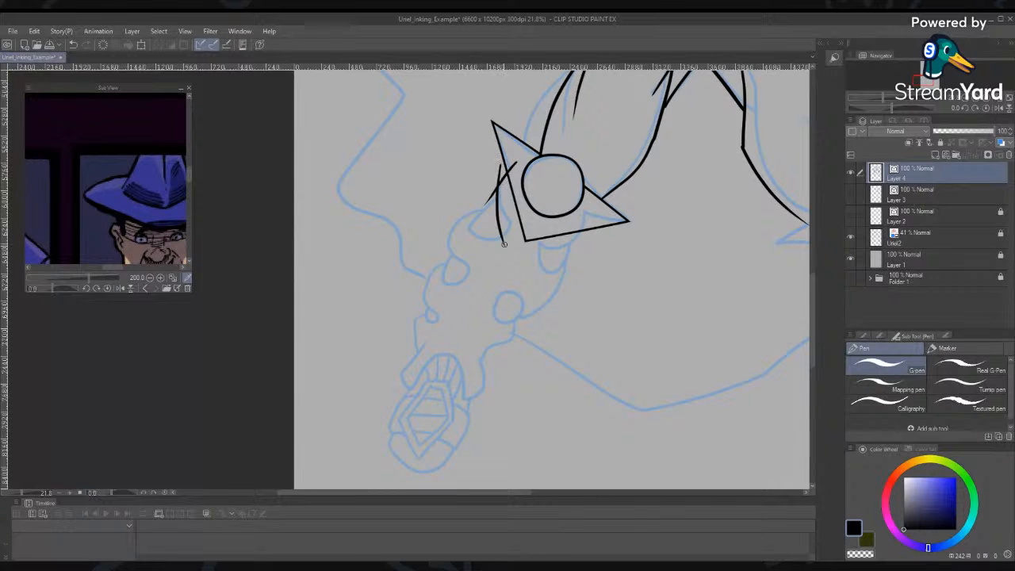
left_click_drag(494, 195, 517, 236)
left_click_drag(589, 200, 578, 256)
mouse_move(593, 216)
left_mouse_down()
mouse_move(541, 254)
mouse_move(566, 239)
left_mouse_up()
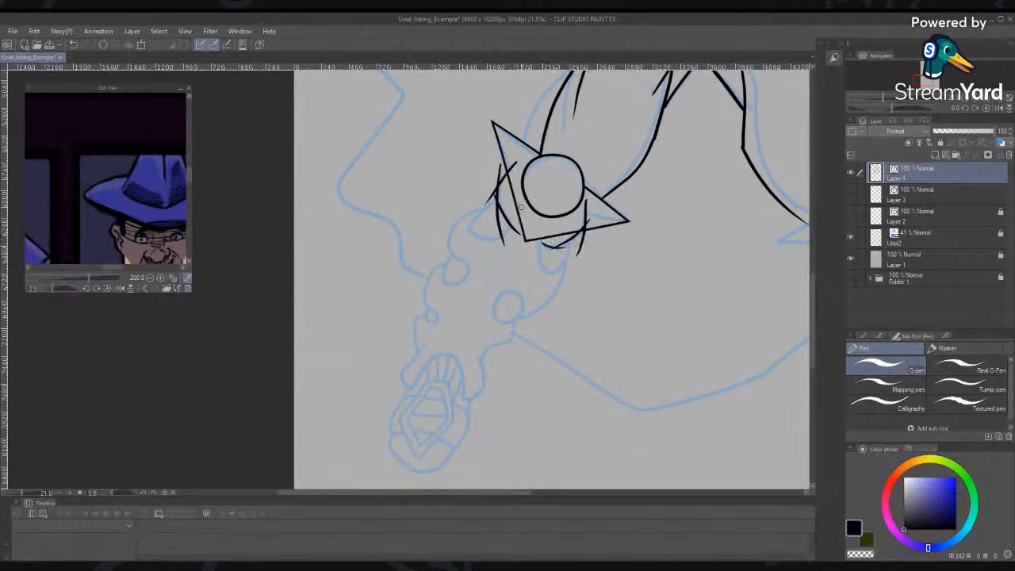
Trim the overshooting ends of the shin contours around the right knee guard with the Vector eraser
key("e")
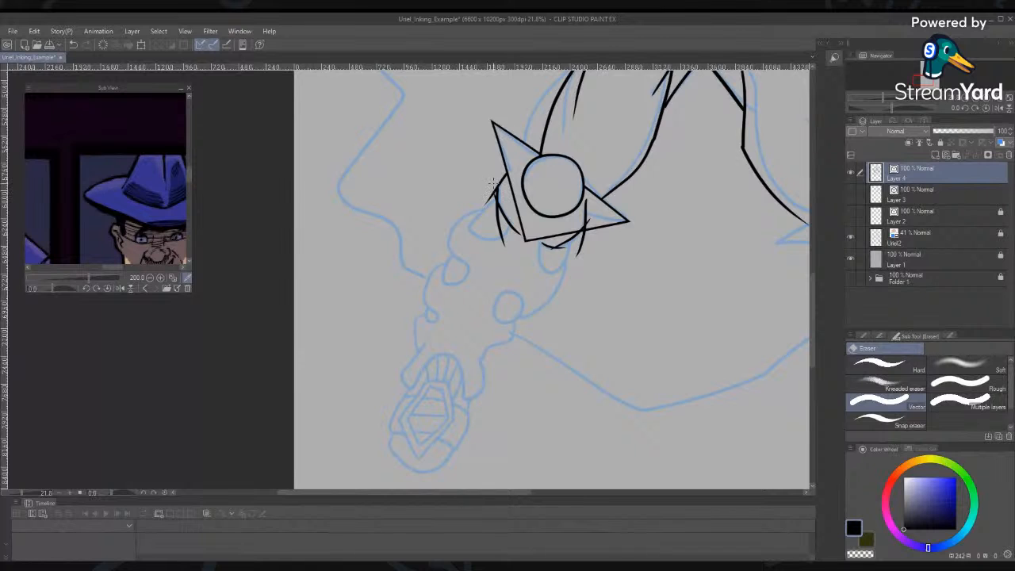
left_click(499, 210)
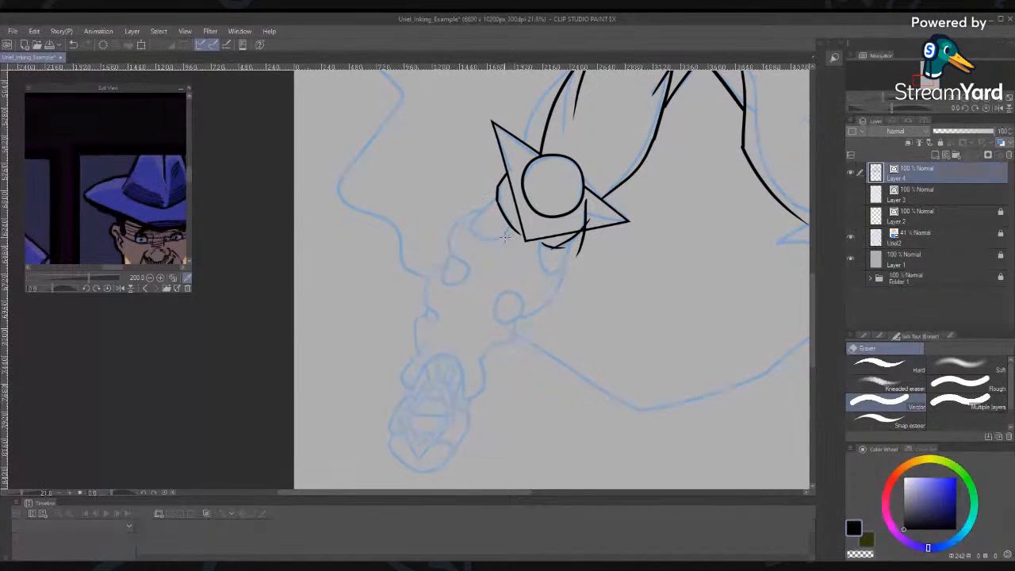
left_click(557, 248)
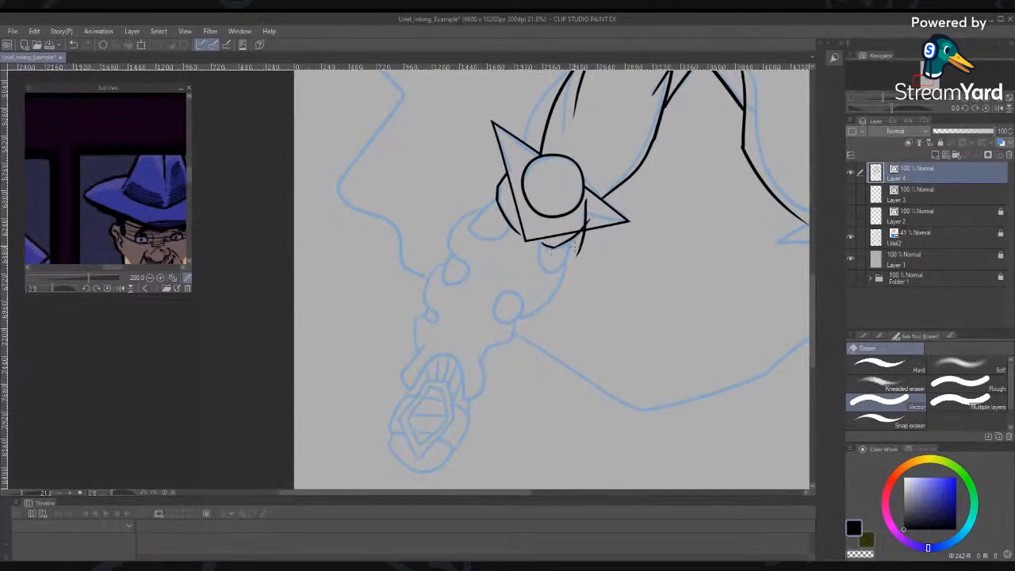
left_click_drag(575, 249, 589, 214)
Join the split shin contour segments beside and beneath the right knee guard with Connect vector lines and smooth them with Simplify vector line
key("o")
left_click(514, 223)
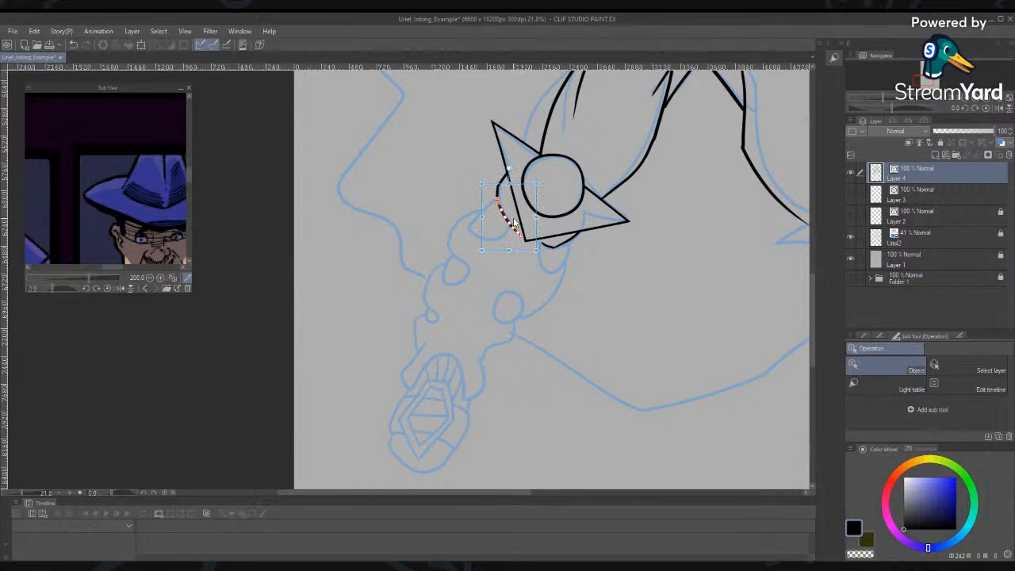
left_click(522, 308)
key("y")
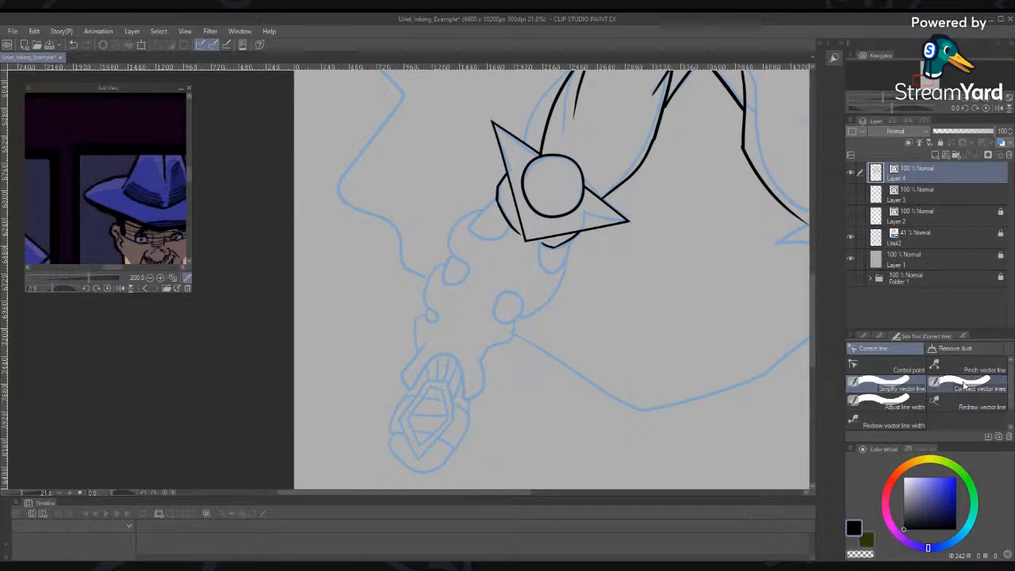
left_click(985, 391)
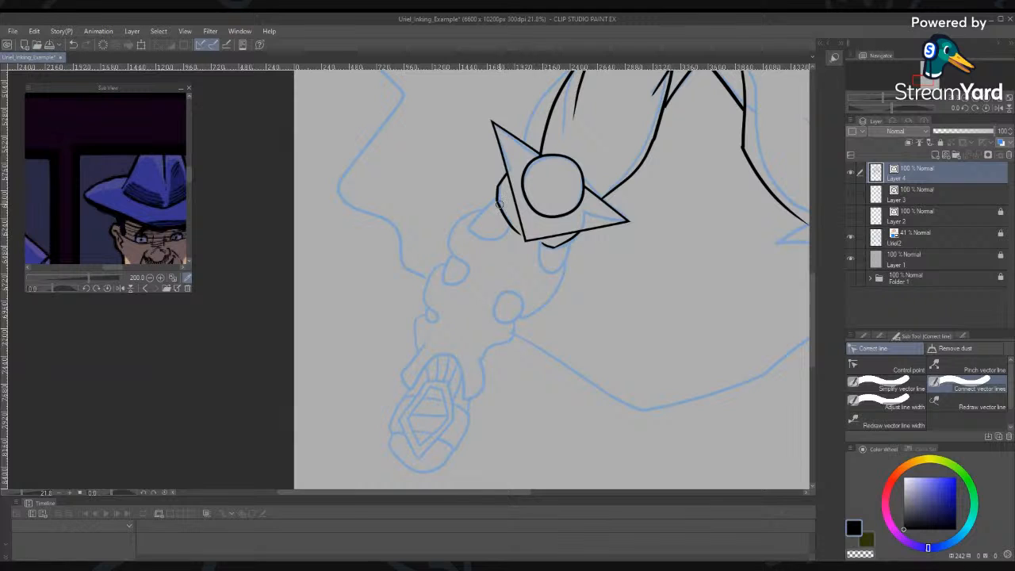
left_click_drag(500, 177, 500, 209)
left_click_drag(574, 238, 580, 233)
left_click_drag(500, 183, 504, 180)
left_click(880, 384)
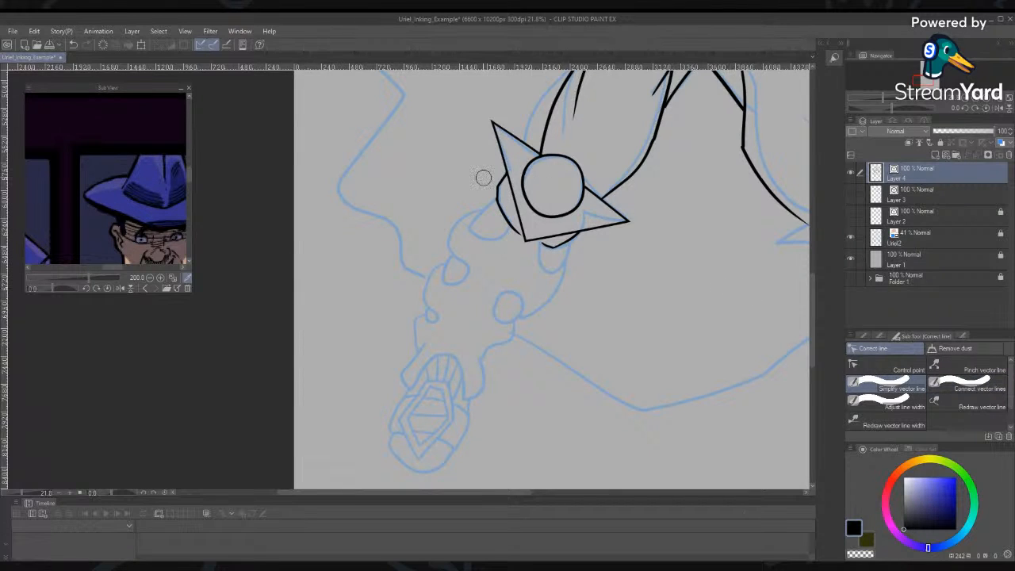
mouse_move(497, 179)
left_mouse_down()
mouse_move(509, 230)
mouse_move(582, 243)
left_mouse_up()
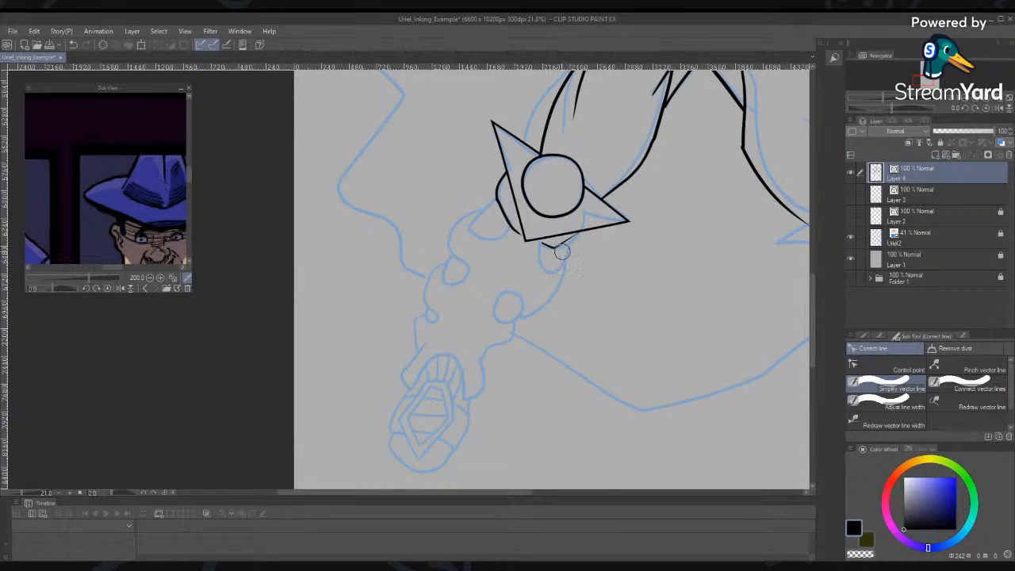
Delete the surplus control point midway along the outer shin contour and move its lower end to the knee guard's corner
key("o")
left_click(504, 218)
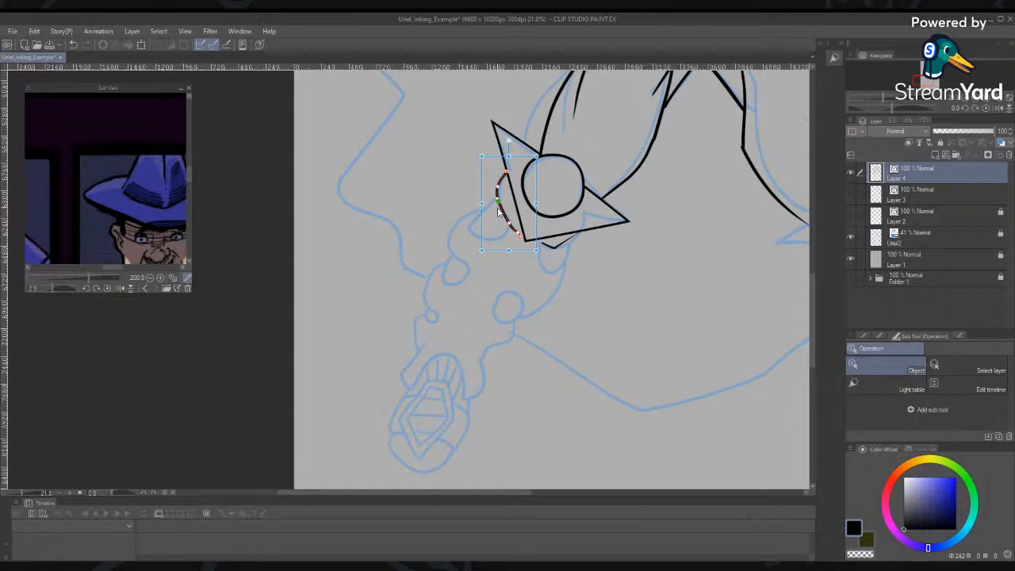
right_click(498, 205)
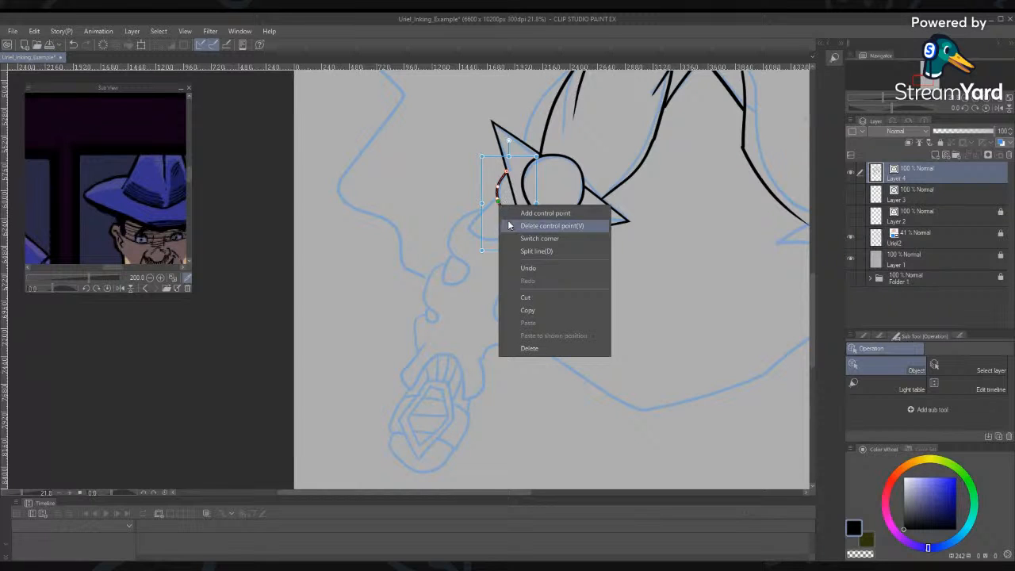
left_click(511, 226)
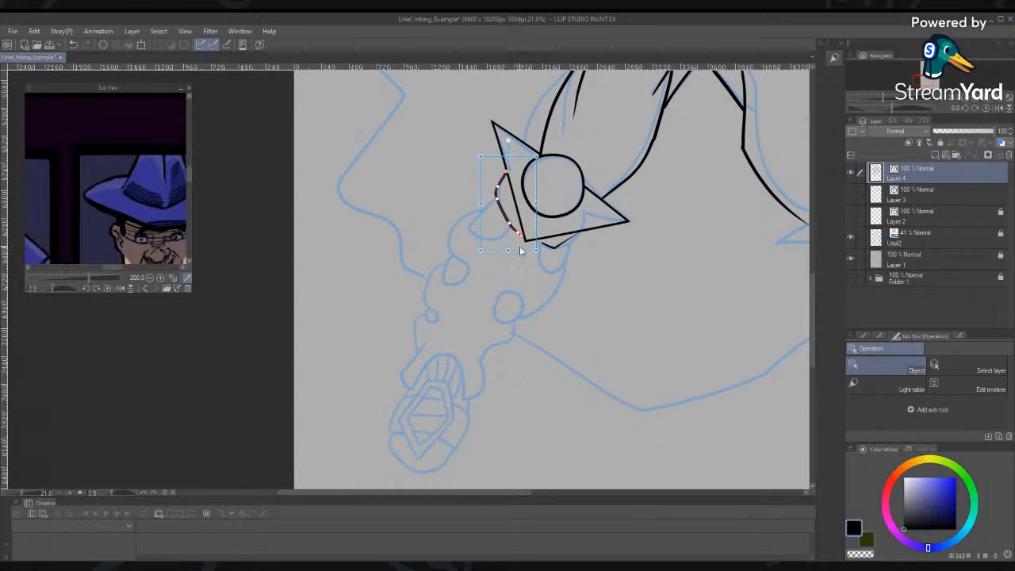
left_click_drag(521, 235, 523, 238)
Reshape the contour beneath the knee guard into a smooth curve with its control points and shorten the outer contour's lower end
left_click(553, 244)
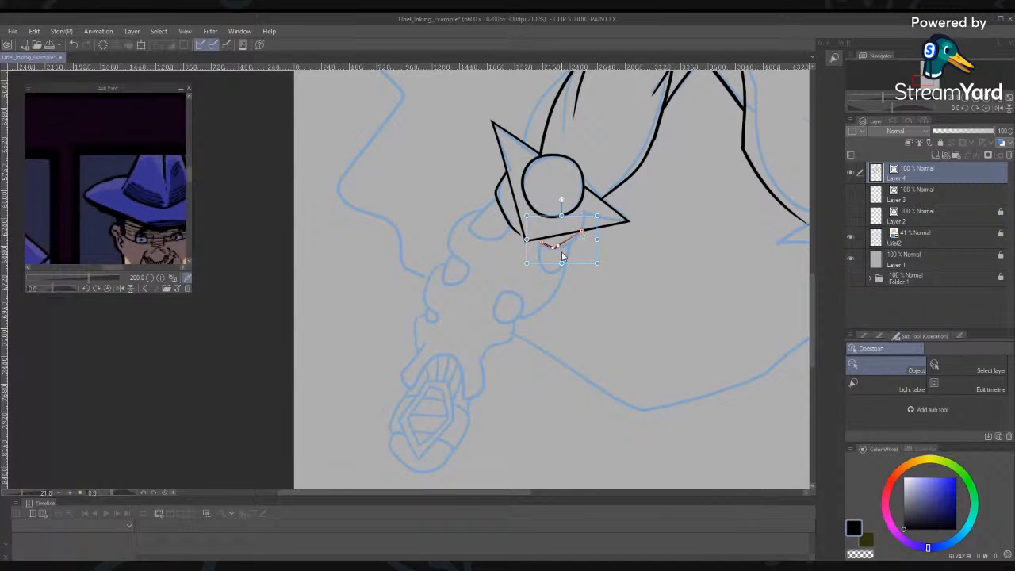
mouse_move(566, 248)
left_mouse_down()
mouse_move(580, 231)
mouse_move(545, 248)
left_mouse_up()
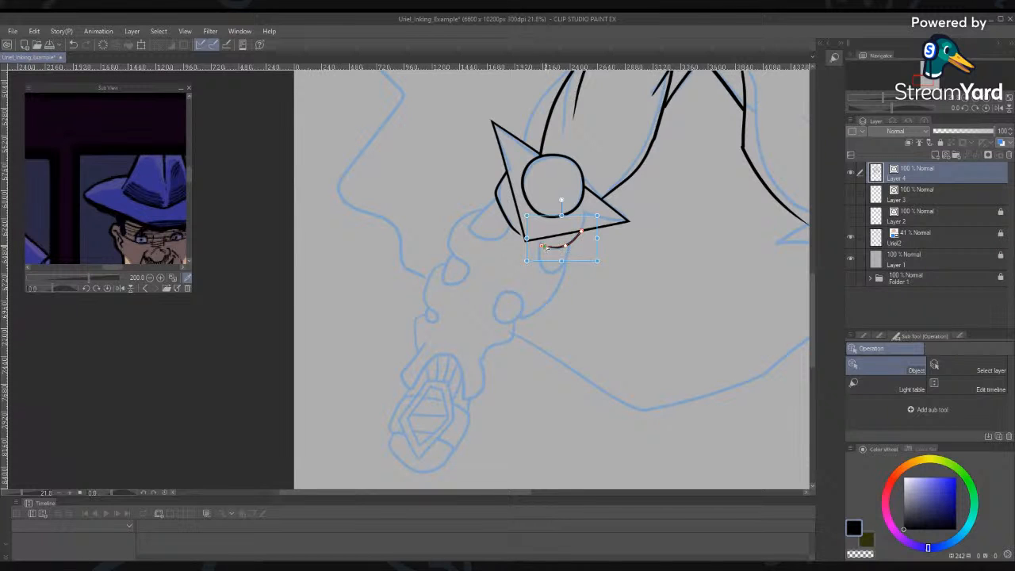
left_click(510, 225)
mouse_move(511, 224)
left_mouse_down()
mouse_move(518, 234)
mouse_move(513, 227)
left_mouse_up()
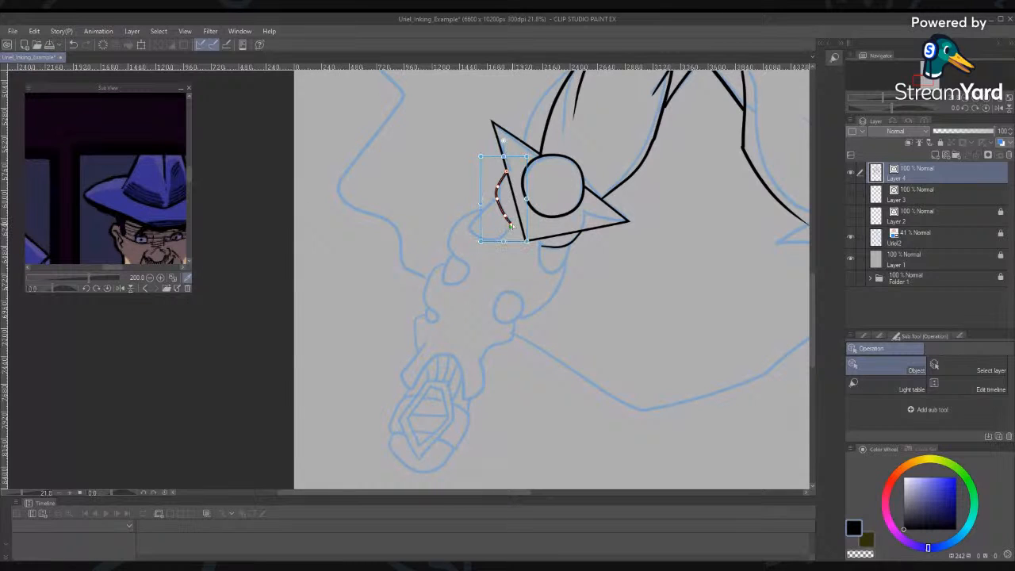
left_click(438, 179)
Extend the shin contours across the knee guard outline and erase the guard's straight segments between them, leaving two separate spikes
key("p")
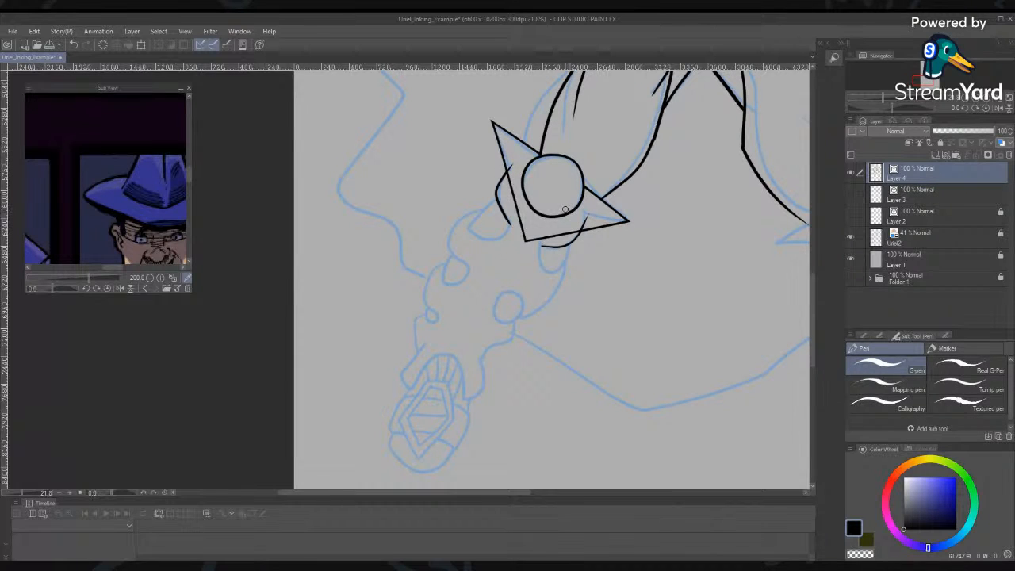
key("e")
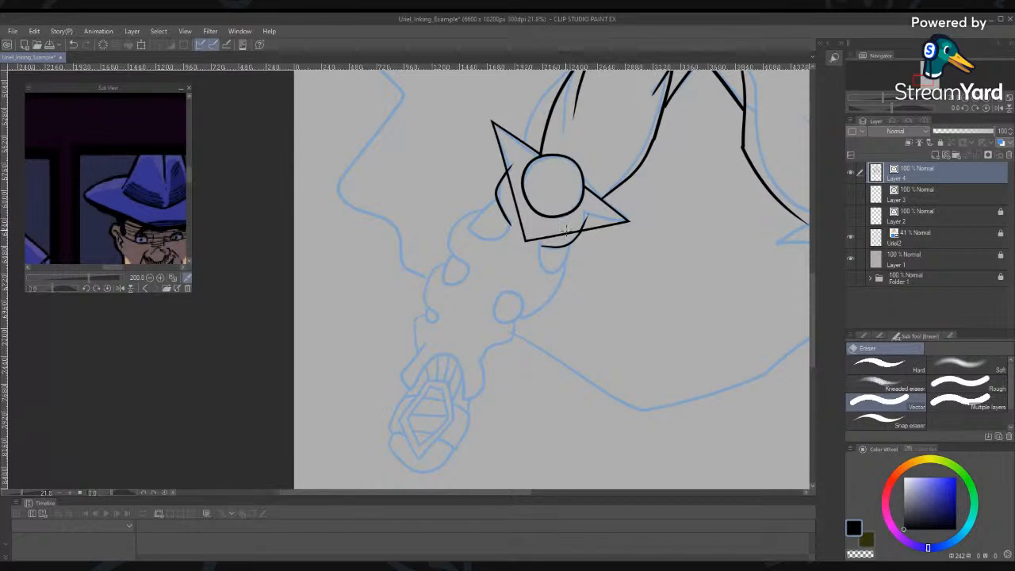
left_click_drag(567, 230, 567, 239)
left_click(521, 233)
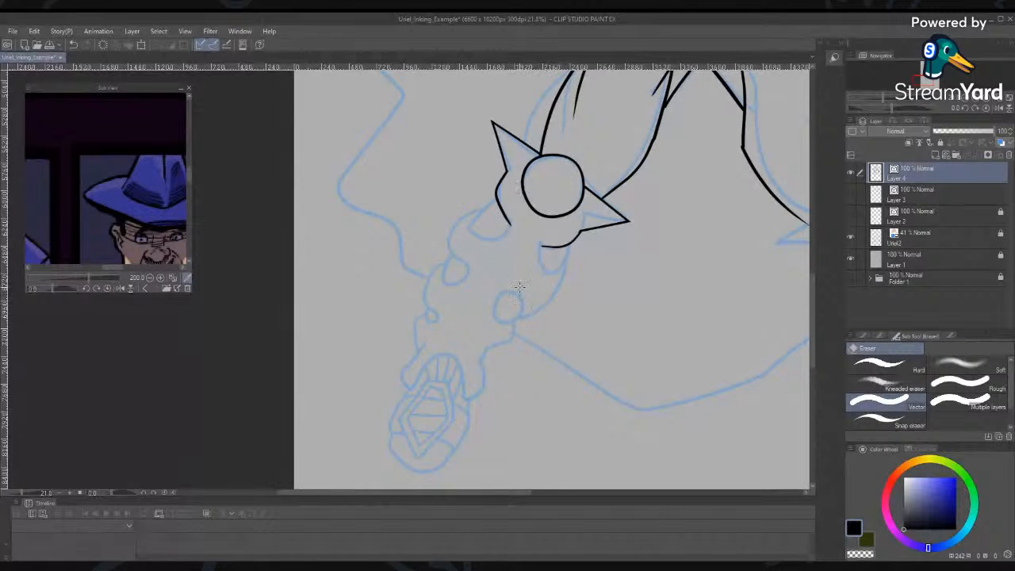
Ink crossing curved strokes for the two small plates on the upper shin below the right kneecap, redoing a missed stroke
key("p")
left_click_drag(515, 206, 457, 274)
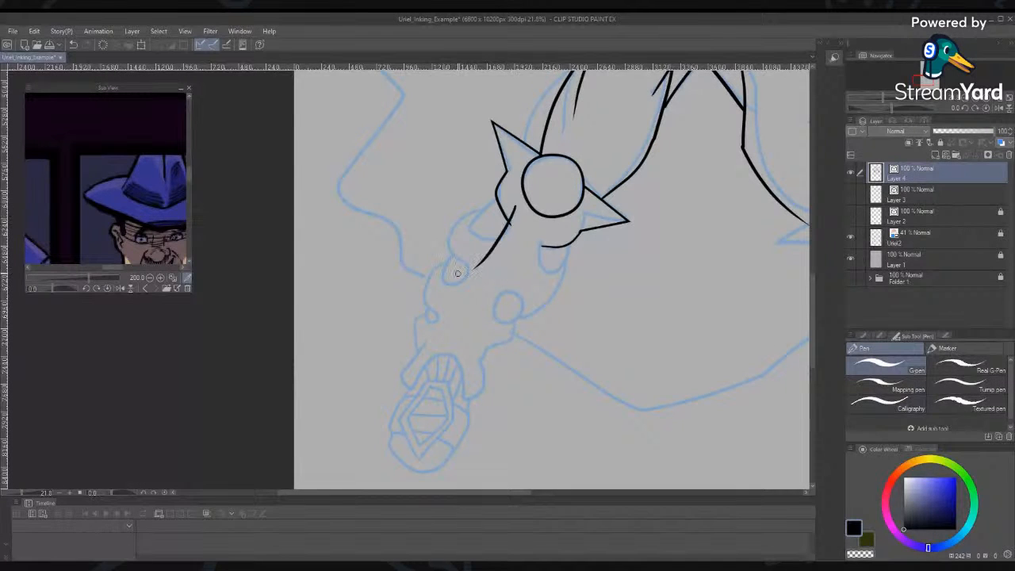
left_click_drag(541, 225, 545, 295)
mouse_move(448, 204)
left_mouse_down()
mouse_move(524, 231)
mouse_move(584, 281)
mouse_move(578, 249)
left_mouse_up()
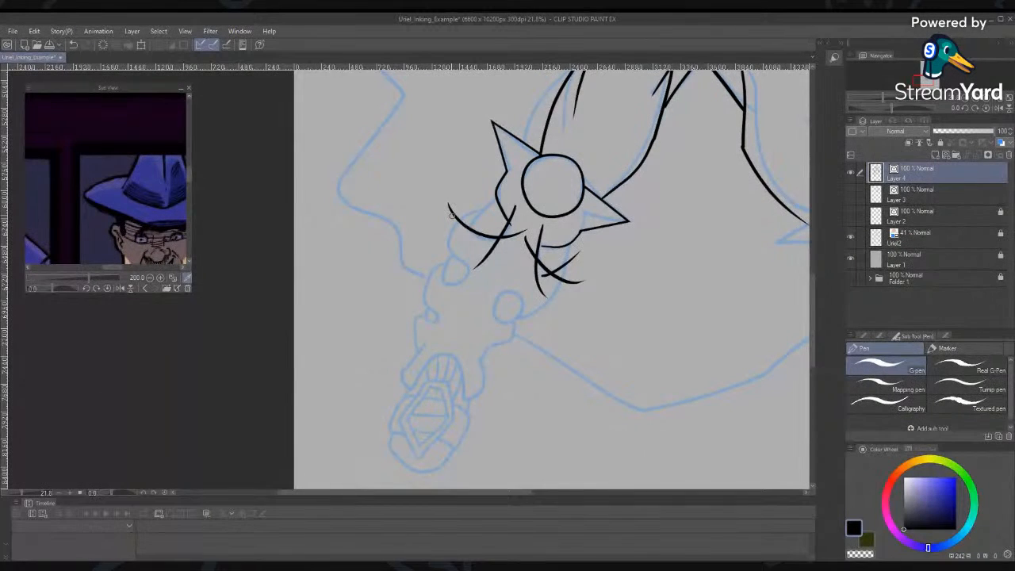
mouse_move(476, 242)
left_mouse_down()
mouse_move(495, 193)
mouse_move(478, 276)
left_mouse_up()
key("ctrl+z")
Trim the crossing stroke ends of both shin plates back to their intersections with the Vector eraser
key("e")
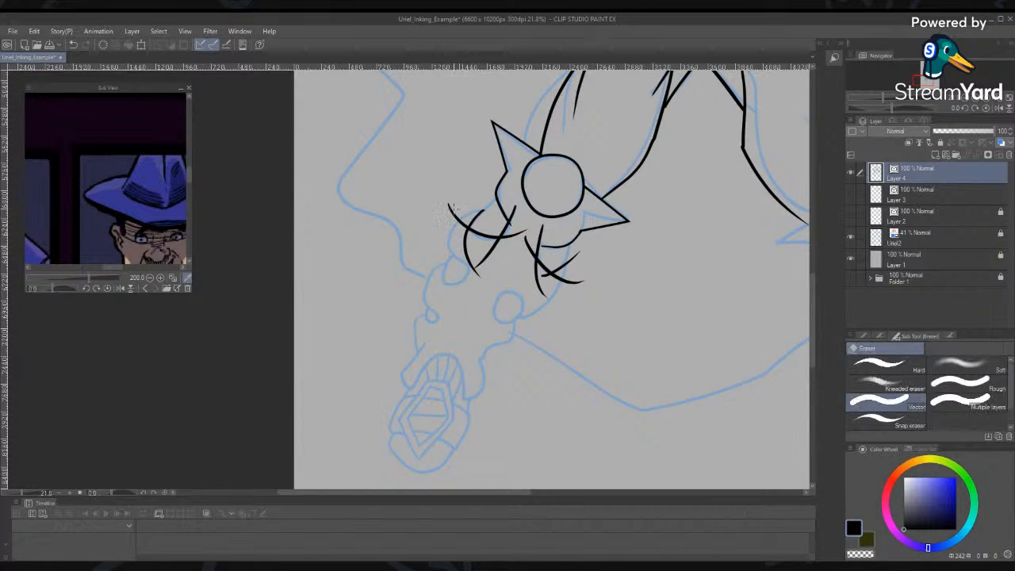
left_click(478, 248)
left_click(519, 223)
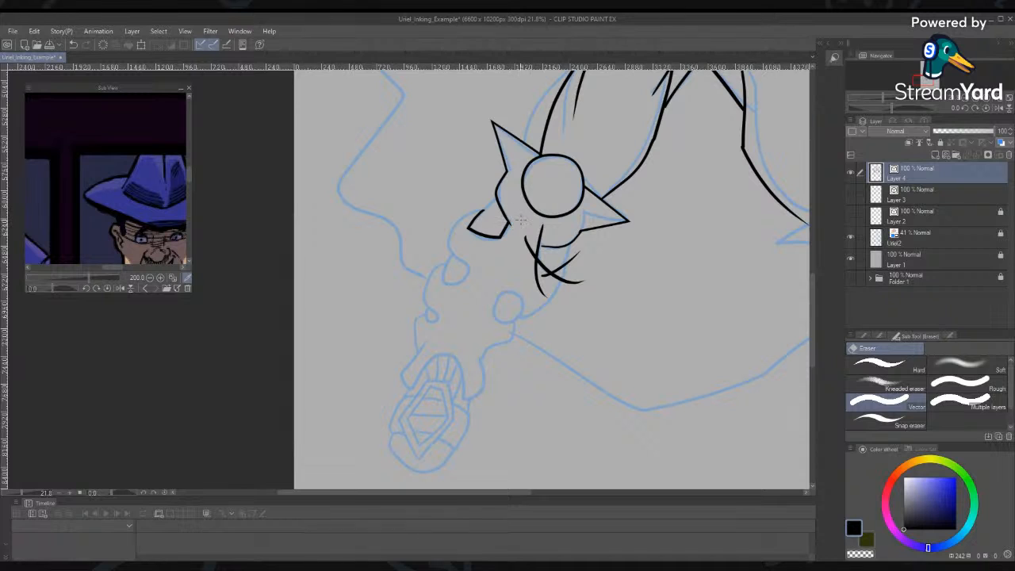
left_click(528, 248)
mouse_move(530, 268)
left_mouse_down()
mouse_move(561, 294)
mouse_move(552, 286)
mouse_move(580, 271)
left_mouse_up()
key("ctrl+z")
left_click(545, 232)
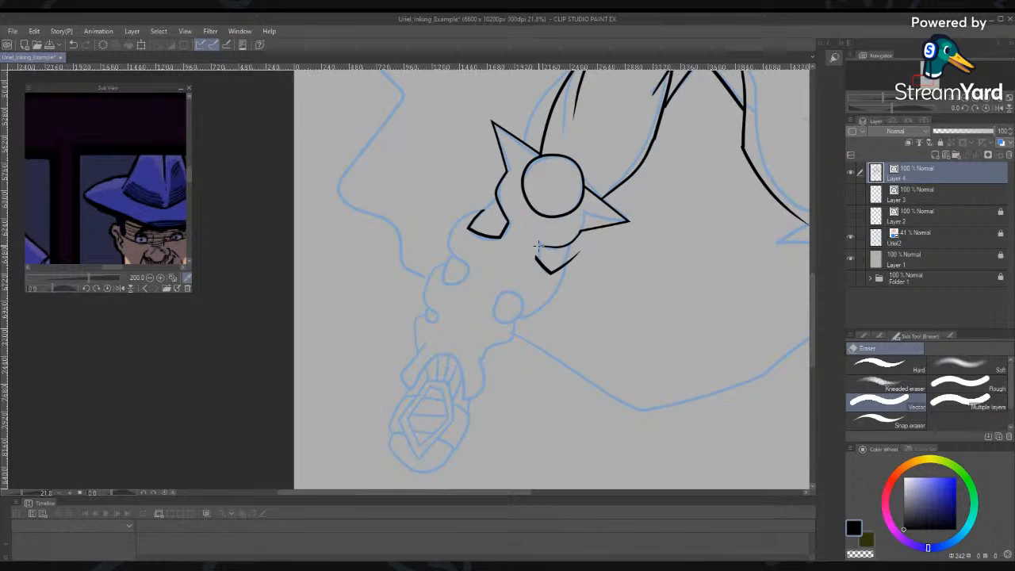
Ink the missing inner and outer edges of both shin plates with the G-pen to close their shapes
key("p")
left_click_drag(536, 257, 533, 242)
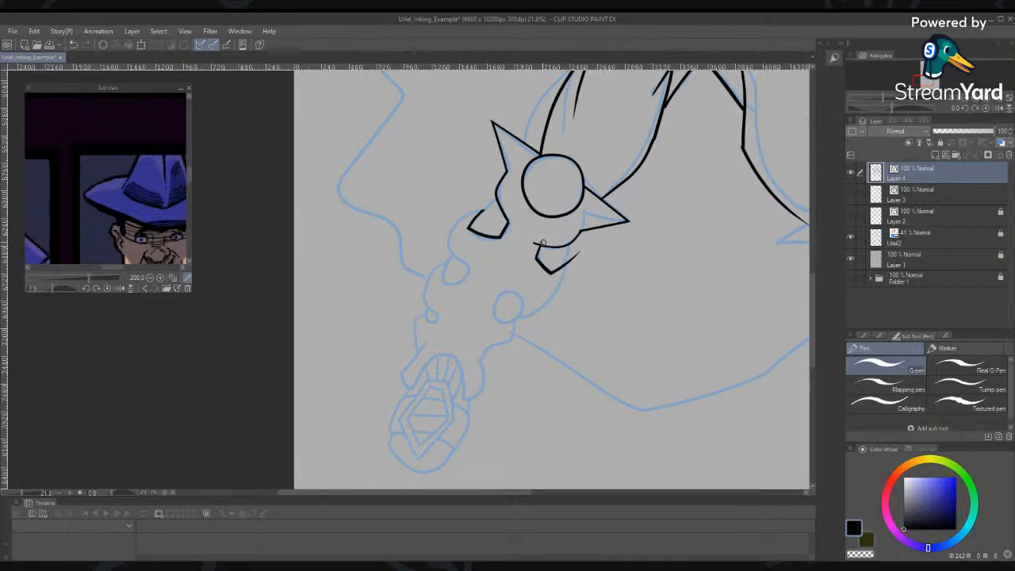
key("e")
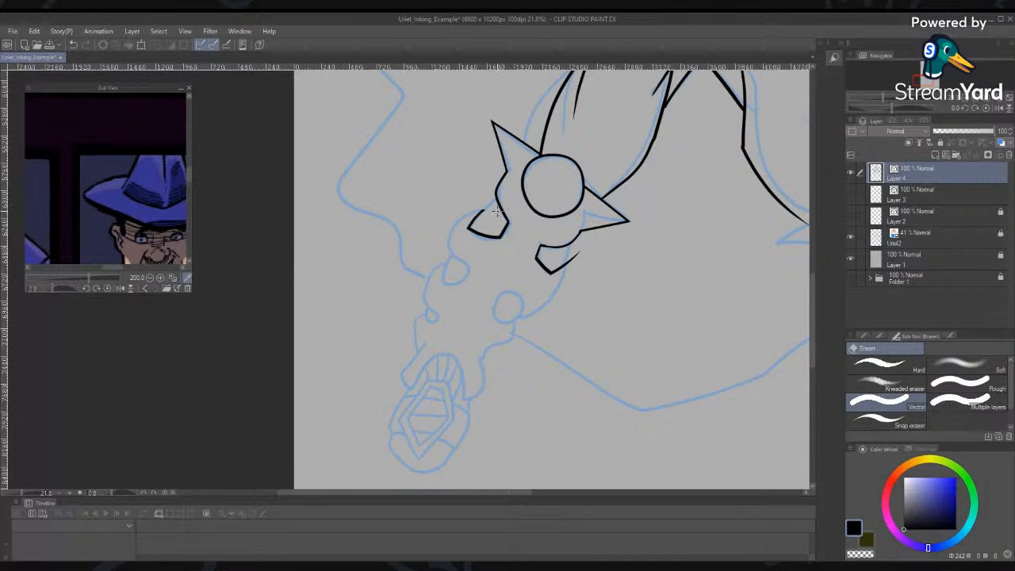
key("p")
left_click_drag(483, 213, 500, 193)
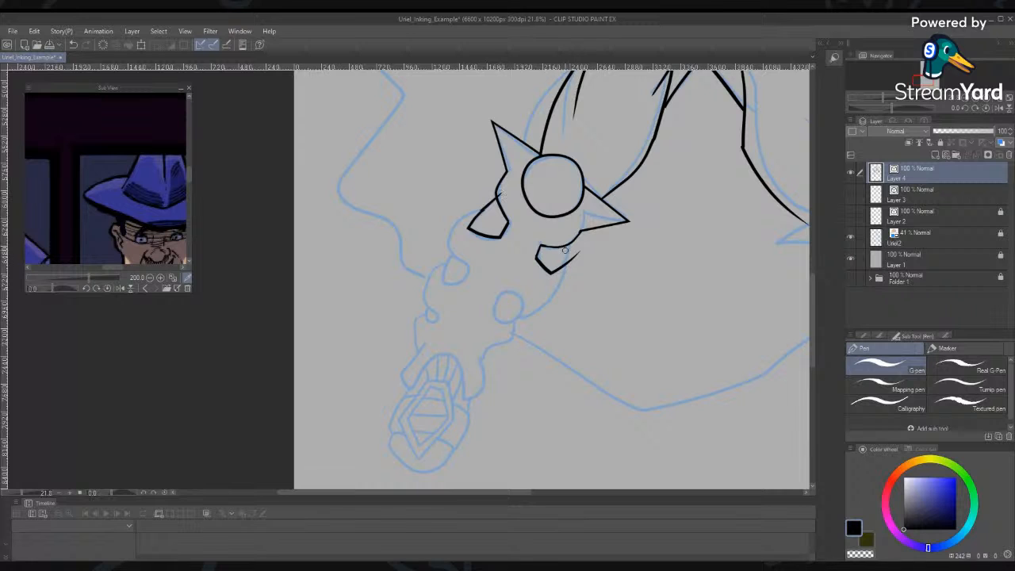
mouse_move(564, 263)
left_mouse_down()
mouse_move(572, 241)
mouse_move(551, 298)
left_mouse_up()
left_click_drag(484, 207, 453, 254)
Erase the edge lines that overshoot the corners of the two shin plates with the Vector eraser
key("e")
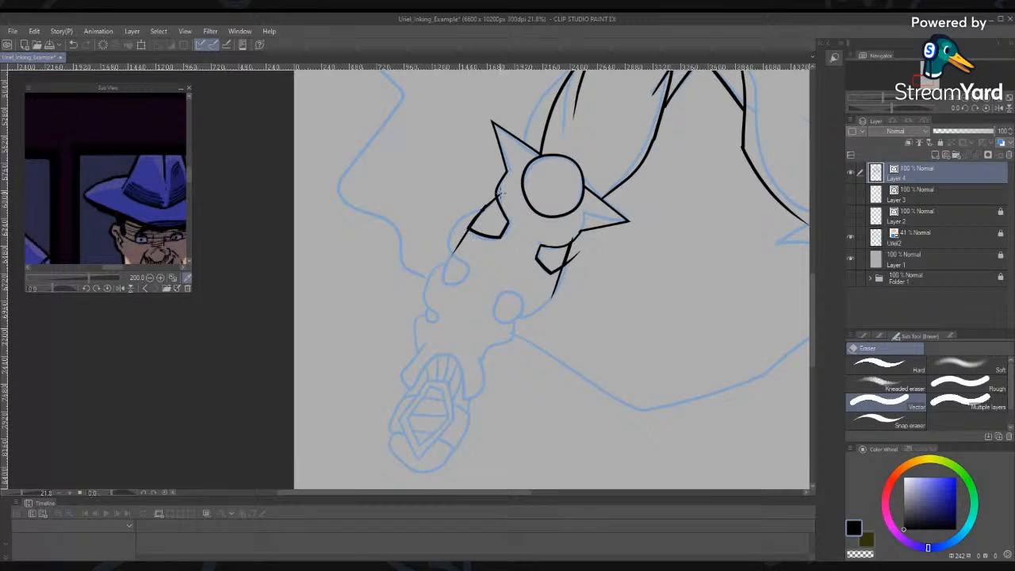
left_click_drag(506, 194, 488, 214)
mouse_move(571, 238)
left_mouse_down()
mouse_move(563, 279)
mouse_move(547, 282)
left_mouse_up()
left_click_drag(459, 229, 470, 254)
Adjust the control points on the outer plate's slanted edge so its upper end meets the shin contour
key("o")
left_click(482, 214)
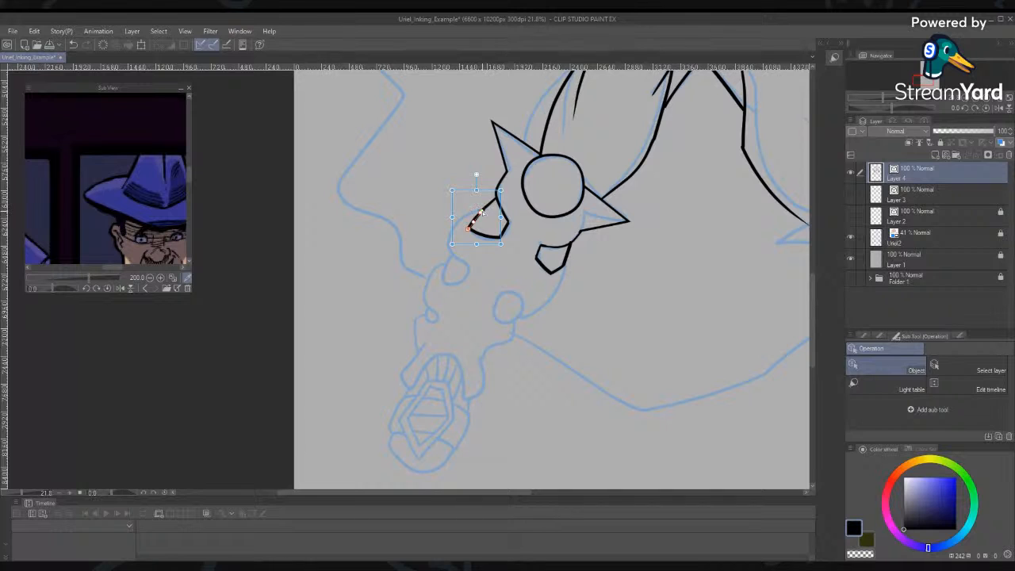
left_click_drag(478, 219, 490, 206)
key("ctrl+z")
left_click_drag(498, 199, 497, 198)
left_click(410, 191)
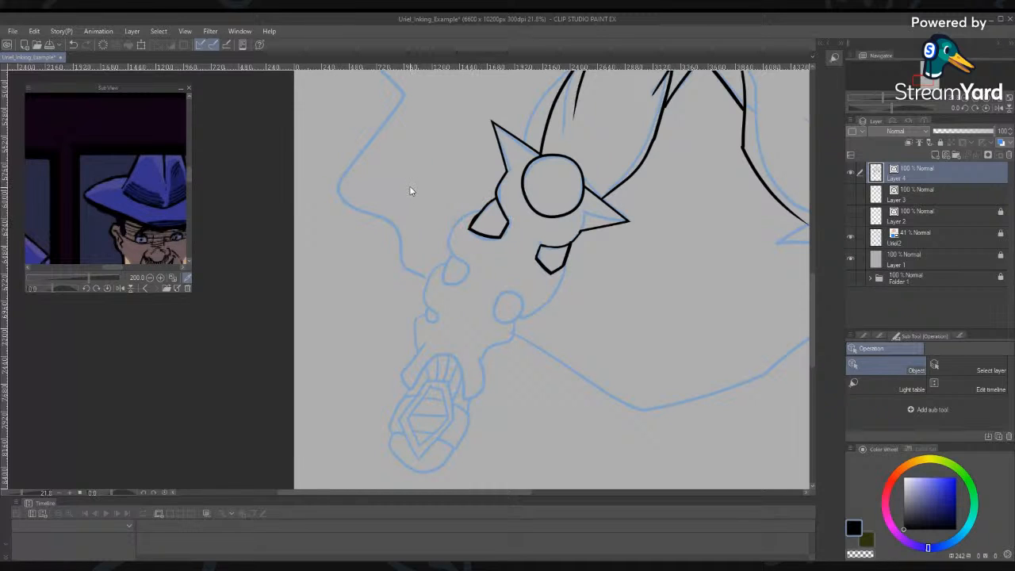
left_click(477, 223)
left_click(453, 284)
Simplify the slanted edge of the outer shin plate with Simplify vector line
key("y")
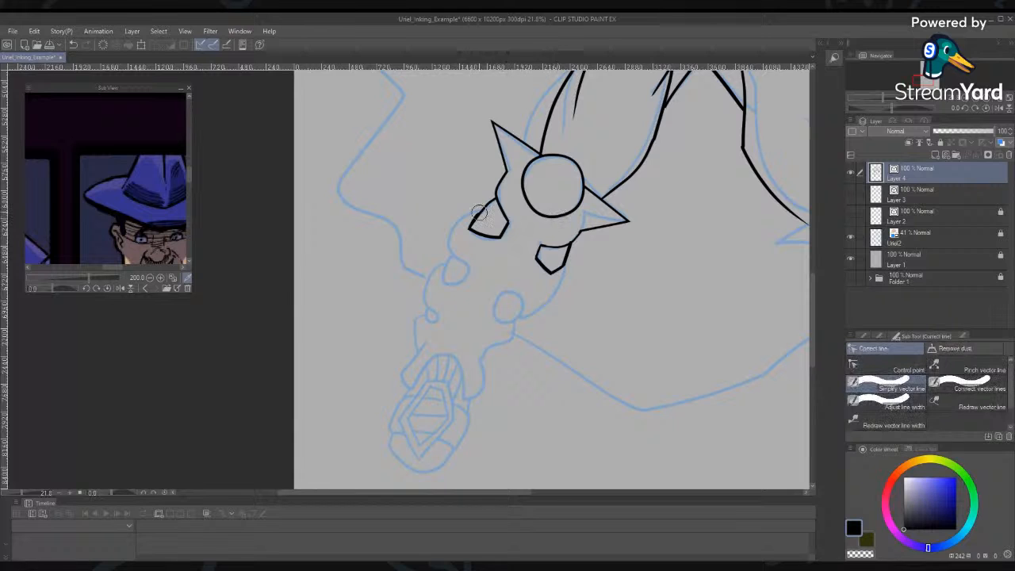
left_click_drag(464, 230, 484, 204)
mouse_move(472, 226)
left_mouse_down()
mouse_move(482, 208)
mouse_move(475, 224)
left_mouse_up()
Refine the control points of the outer shin plate's slanted and lower edges so they meet cleanly at the corner
key("o")
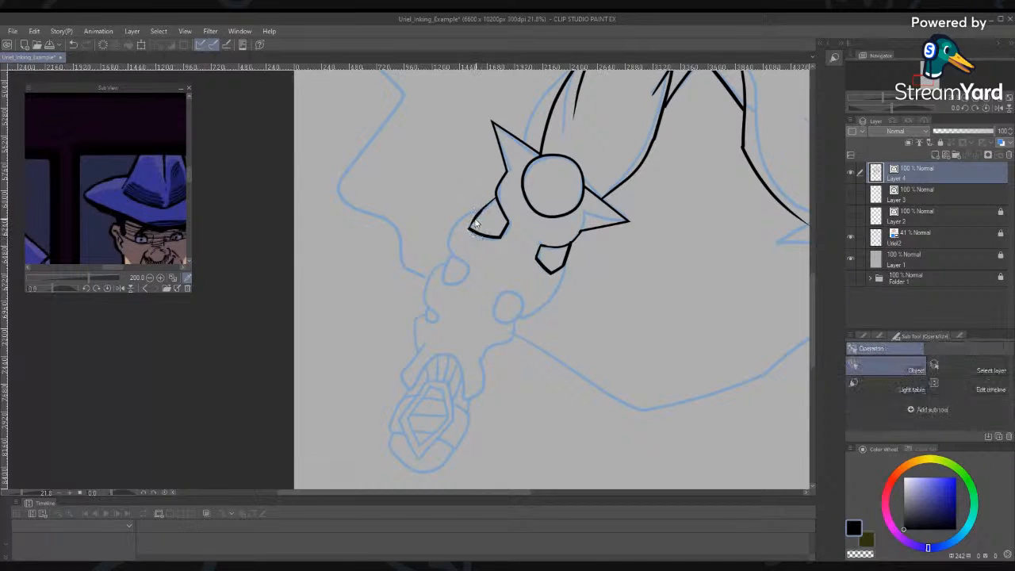
left_click(483, 212)
left_click(487, 211)
left_click(476, 227)
left_click_drag(475, 227, 462, 221)
key("Delete")
left_click(480, 213)
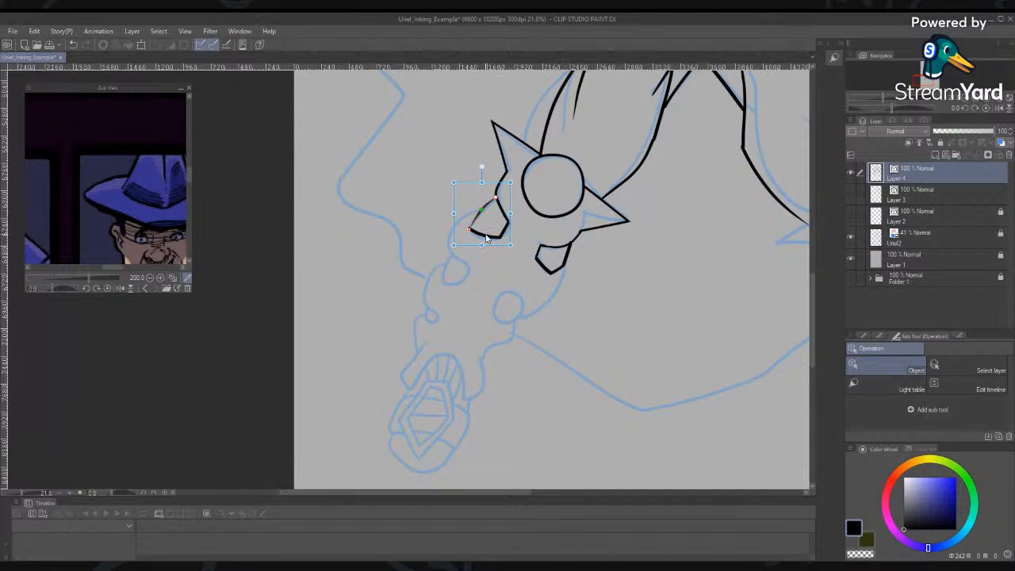
left_click(488, 236)
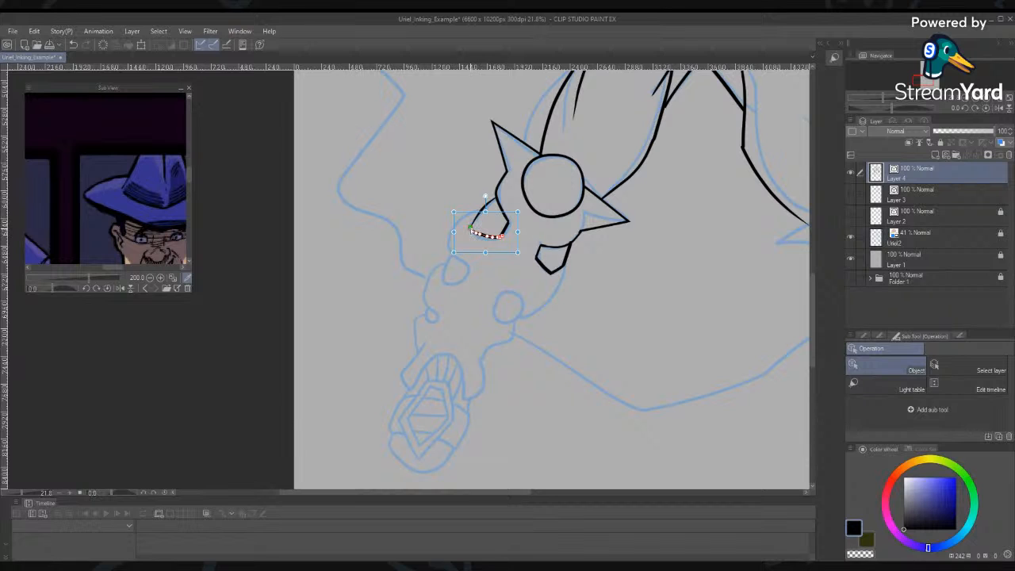
left_click(670, 341)
Connect the slanted and lower edges of the outer shin plate using Simplify vector line and Connect vector lines
left_click(863, 341)
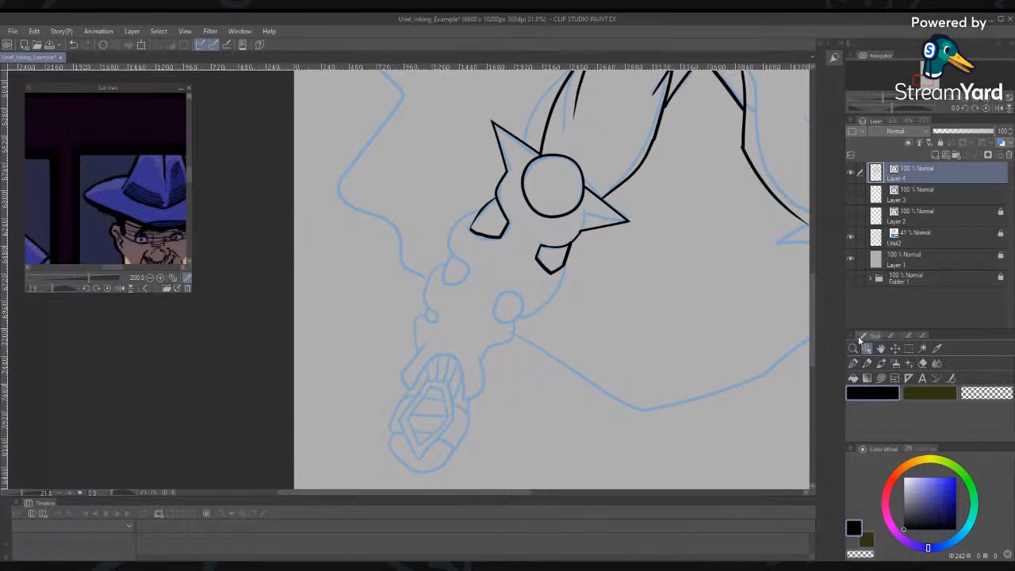
left_click(923, 383)
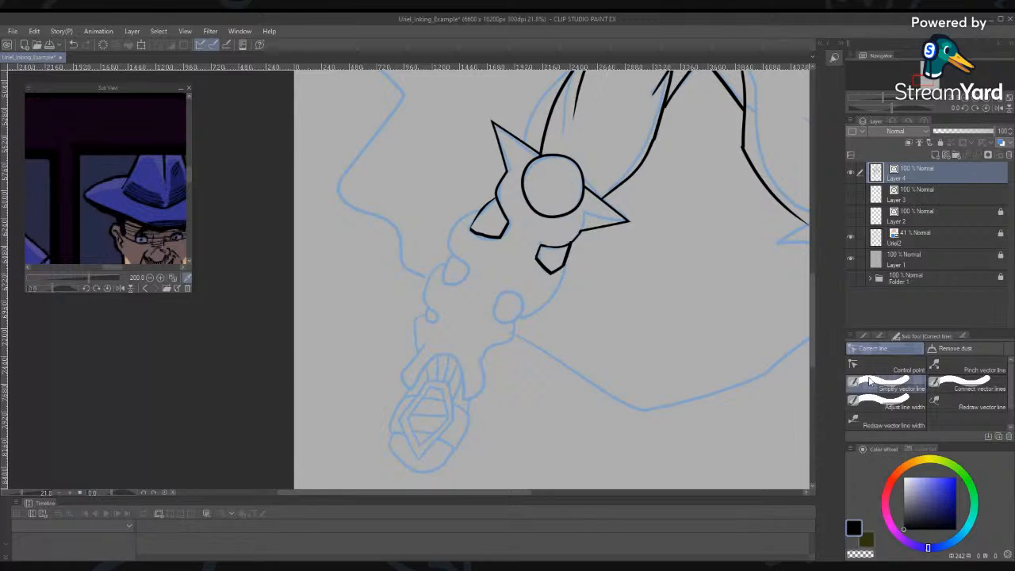
left_click(968, 387)
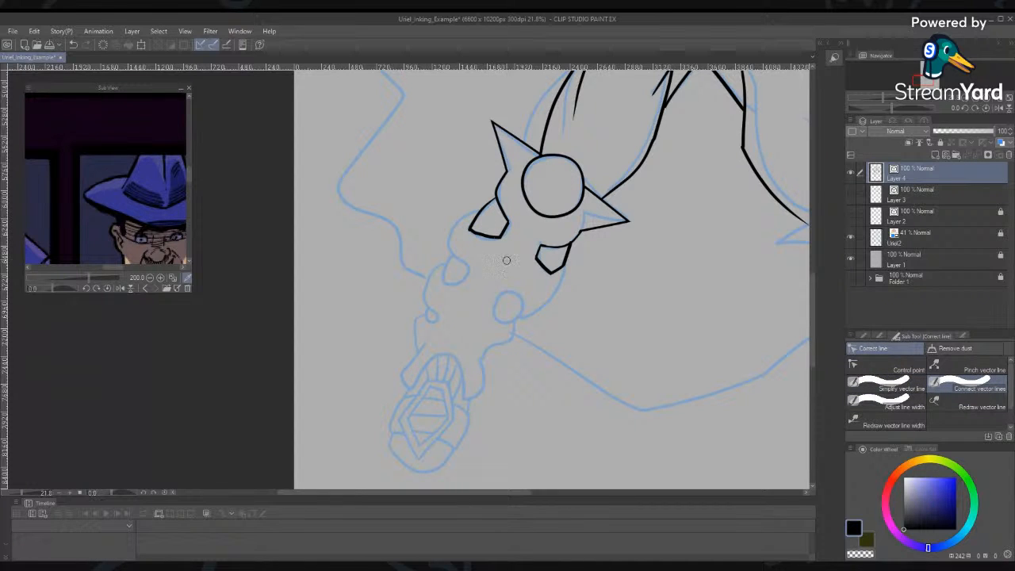
left_click(882, 381)
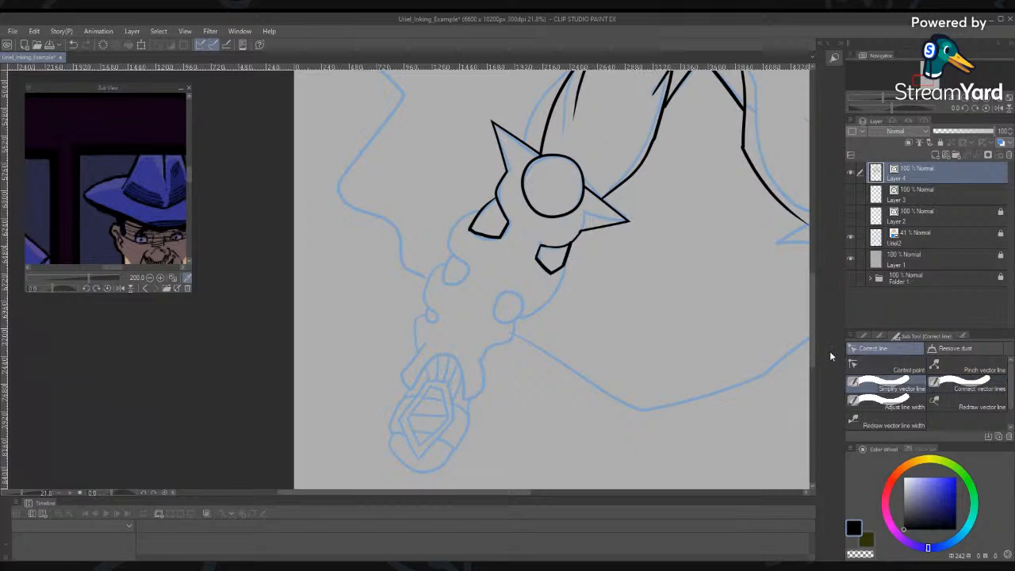
left_click_drag(466, 219, 504, 237)
left_click(965, 388)
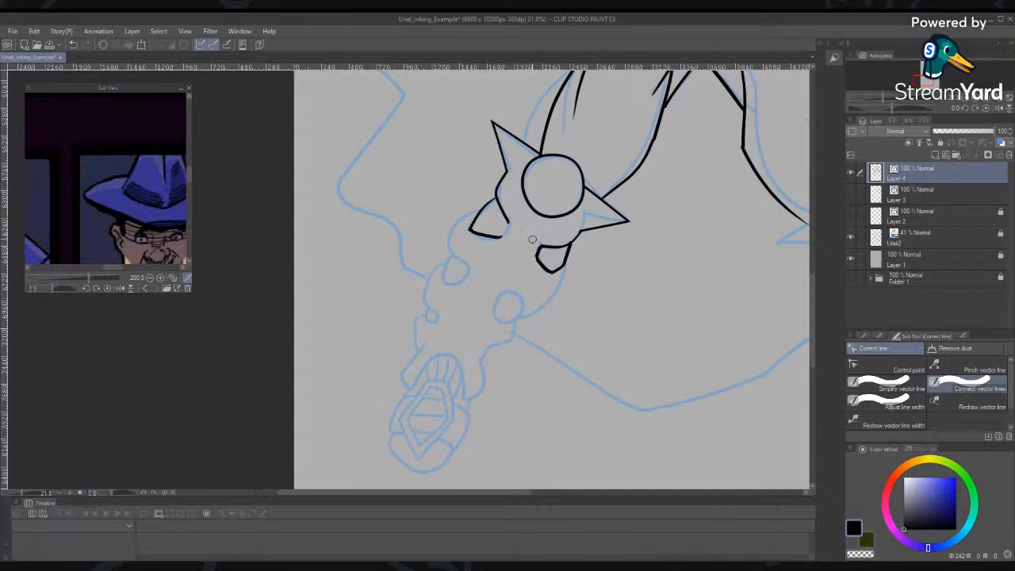
Reshape the outer shin plate's lower edge with its control points into a rounded curve that meets the plate's inner edge
key("o")
left_click(501, 238)
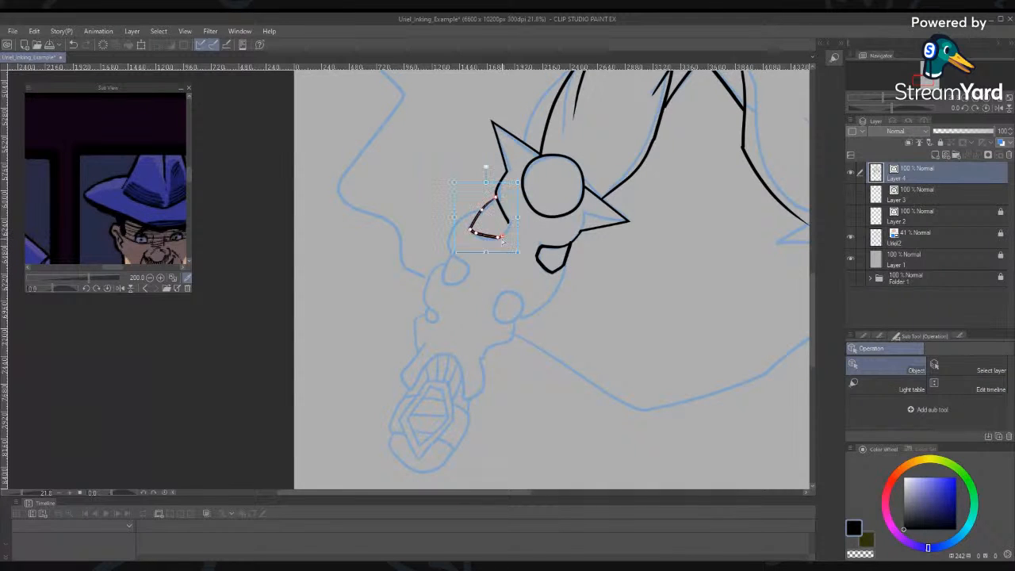
left_click_drag(502, 237, 510, 223)
left_click_drag(474, 232, 479, 235)
right_click(474, 234)
left_click(486, 253)
left_click(490, 240)
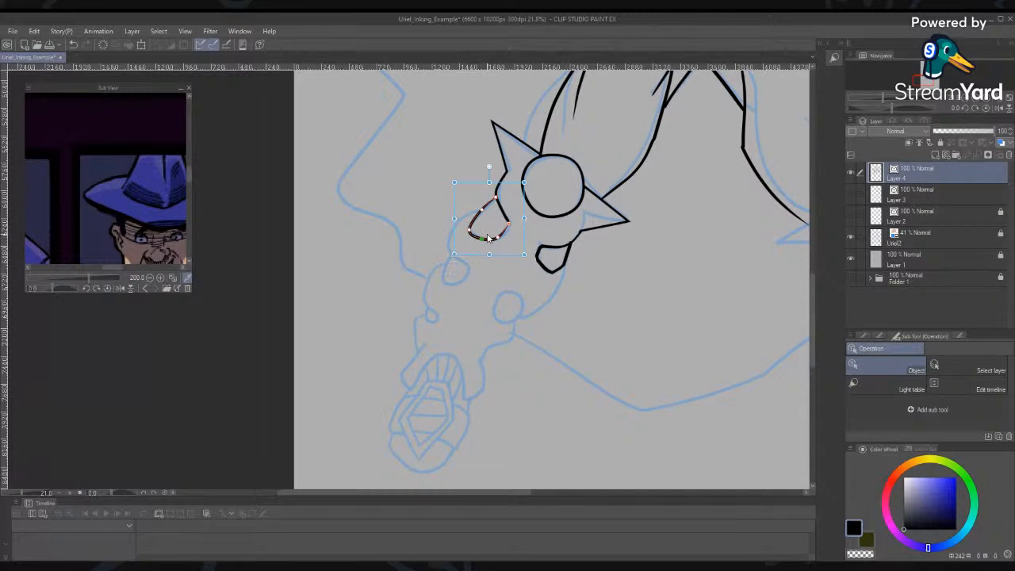
Join the outer shin plate's outline to the shin contour above it with Connect vector lines
left_click(579, 335)
key("y")
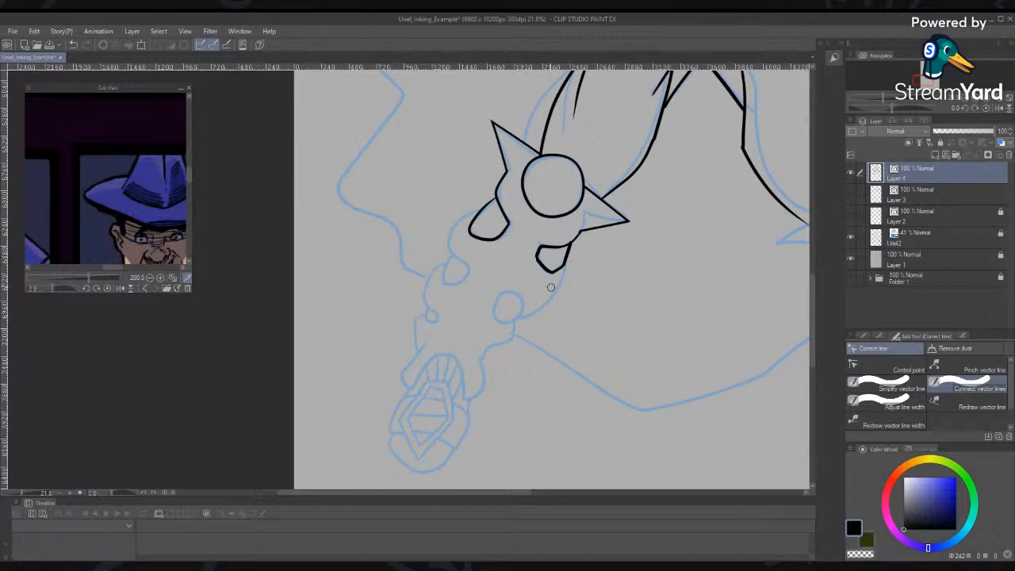
key("o")
left_click(506, 230)
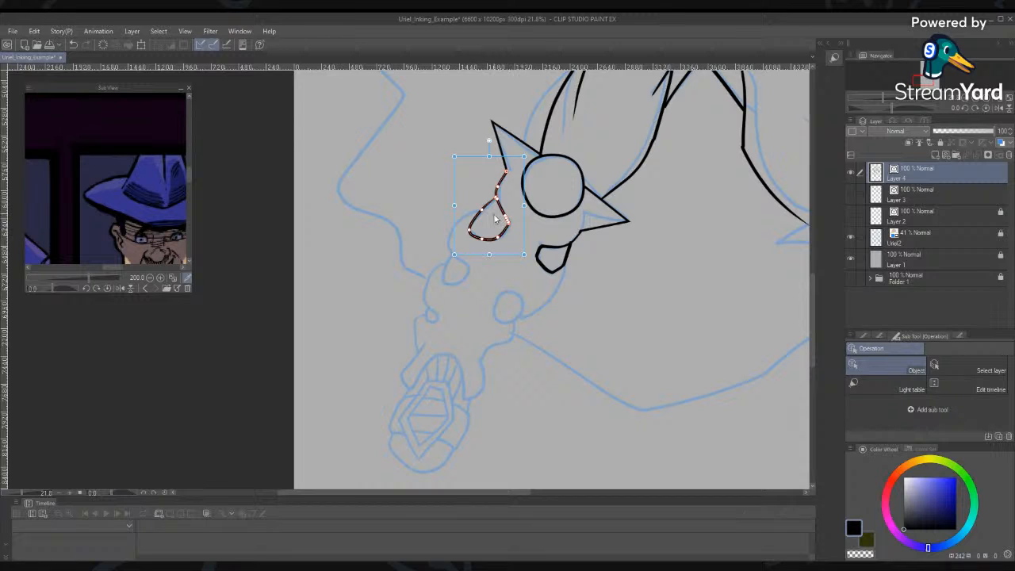
Inspect the vector lines and control points of the inner shin plate's outline
left_click(511, 291)
left_click(537, 255)
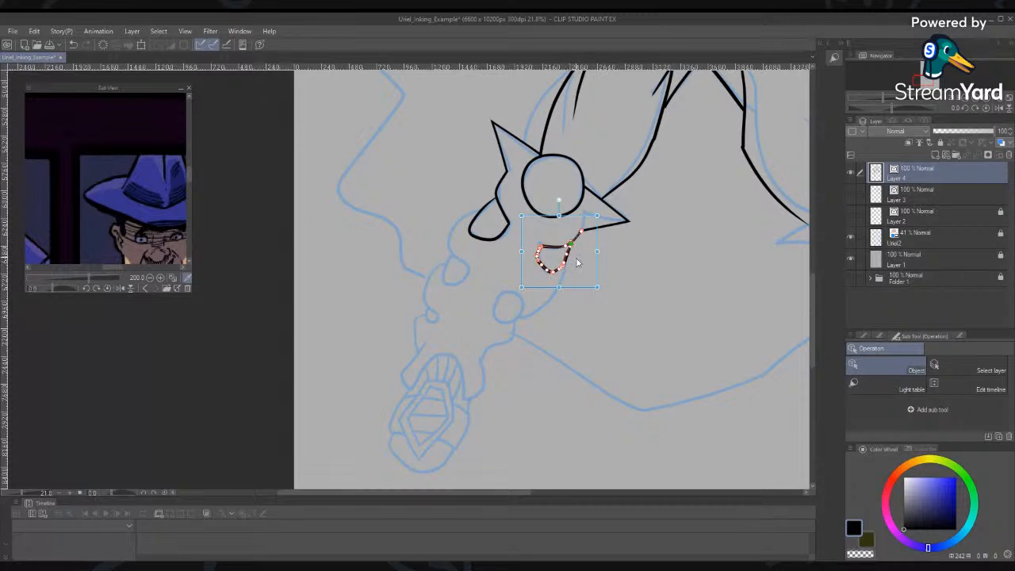
left_click(653, 280)
left_click(571, 245)
left_click(631, 278)
left_click(568, 260)
left_click(637, 285)
Ink the outer shin contour below the upper plate and the small plate beneath it with the G-pen
key("p")
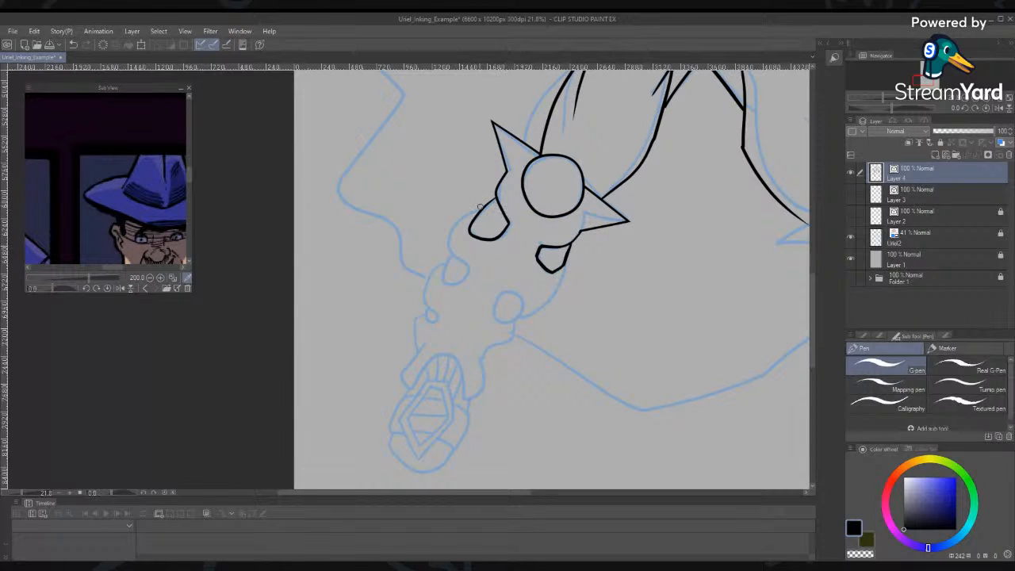
left_click_drag(468, 209, 434, 234)
left_click_drag(472, 195, 423, 295)
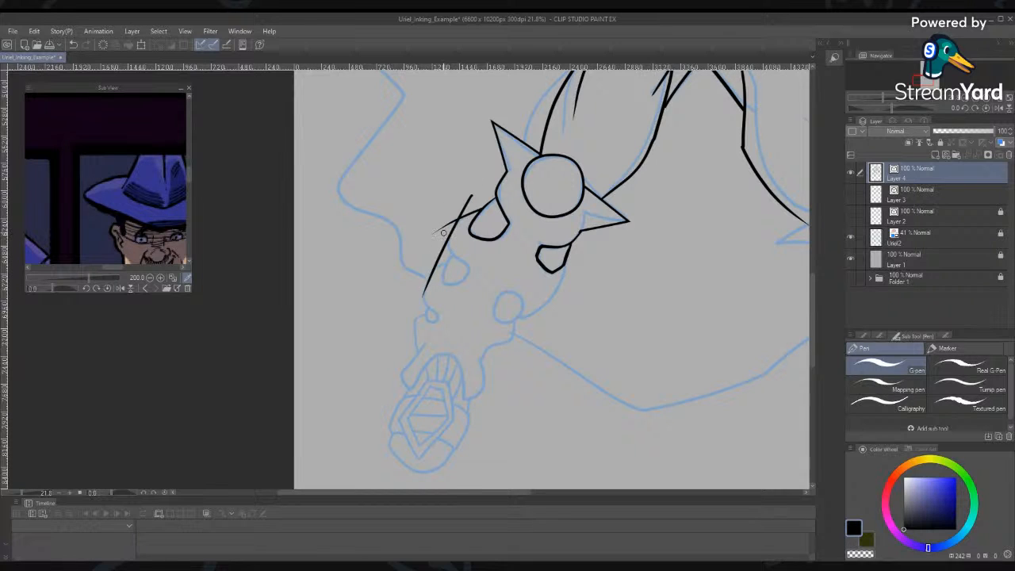
mouse_move(443, 233)
left_mouse_down()
mouse_move(481, 270)
mouse_move(442, 295)
mouse_move(479, 279)
left_mouse_up()
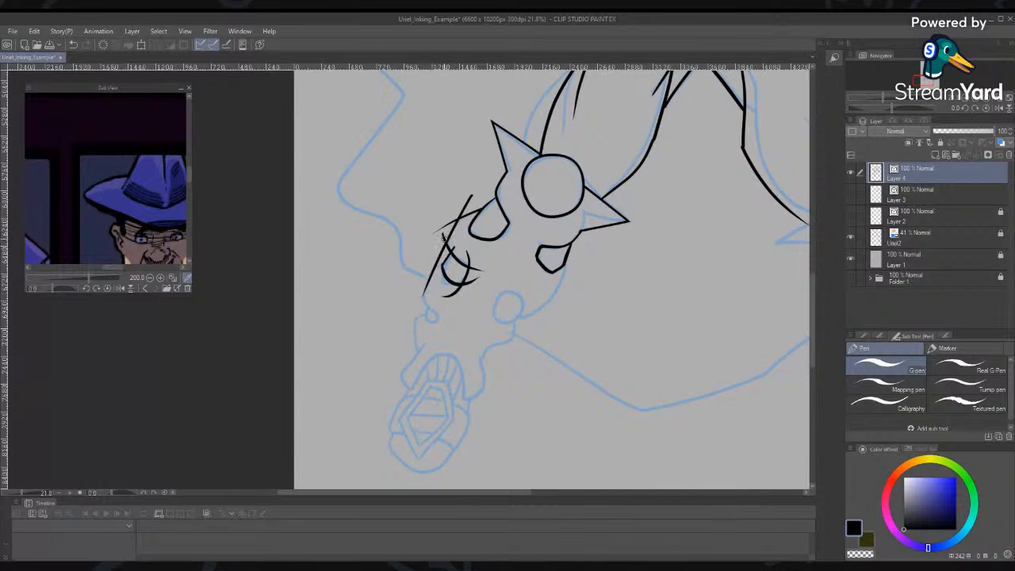
Erase the overshooting line ends around the outer shin contour and its second plate with the Vector eraser
key("e")
left_click(460, 208)
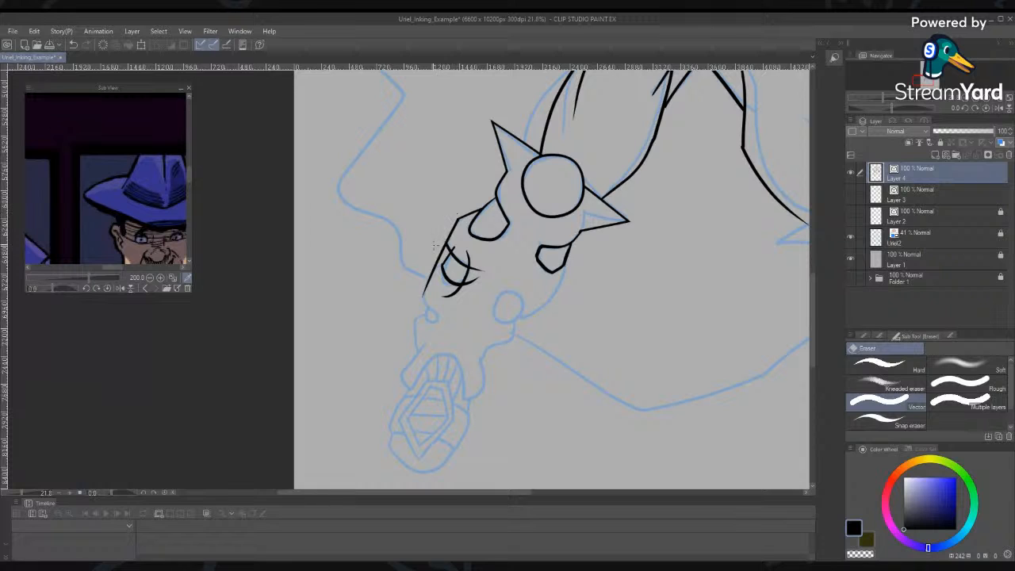
left_click(441, 262)
left_click(474, 262)
left_click(474, 276)
Ink the inner shin contour below the upper plate and the outline of the lower inner plate with the G-pen
key("p")
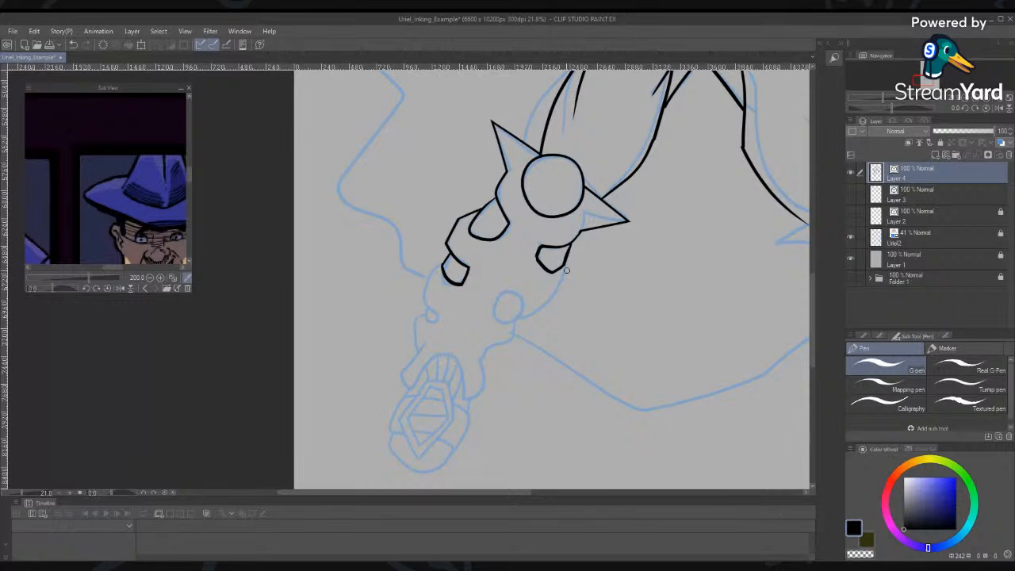
mouse_move(568, 259)
left_mouse_down()
mouse_move(554, 319)
mouse_move(522, 349)
left_mouse_up()
left_click_drag(589, 282, 518, 322)
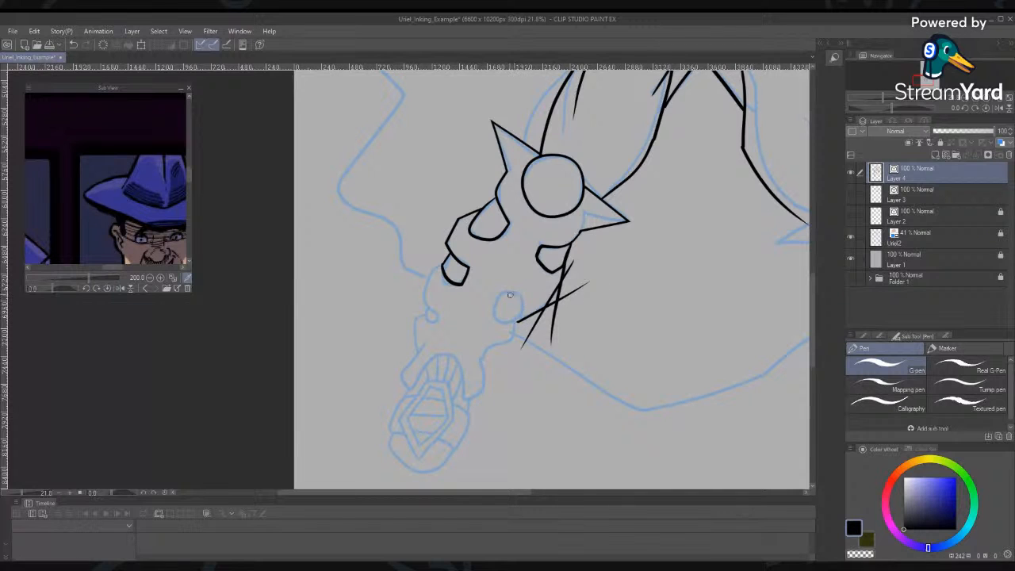
left_click_drag(505, 293, 520, 325)
mouse_move(512, 282)
left_mouse_down()
mouse_move(486, 339)
mouse_move(482, 299)
mouse_move(516, 322)
mouse_move(526, 308)
left_mouse_up()
Erase the overshoots on the inner shin contour and the lower inner plate, including the plate's bottom edge
key("e")
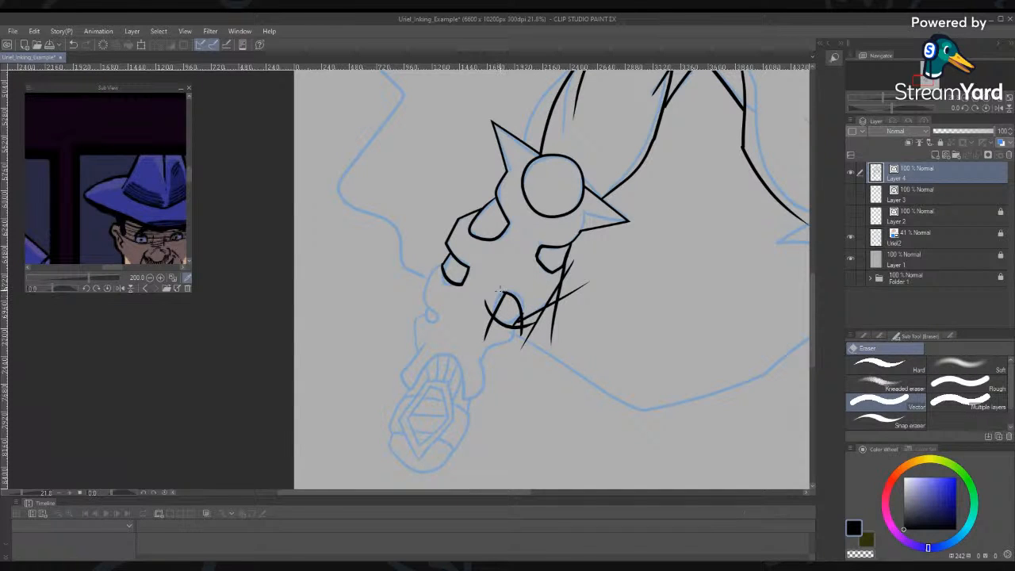
mouse_move(501, 294)
left_mouse_down()
mouse_move(481, 324)
mouse_move(493, 350)
left_mouse_up()
mouse_move(578, 277)
left_mouse_down()
mouse_move(547, 335)
mouse_move(571, 270)
mouse_move(544, 289)
left_mouse_up()
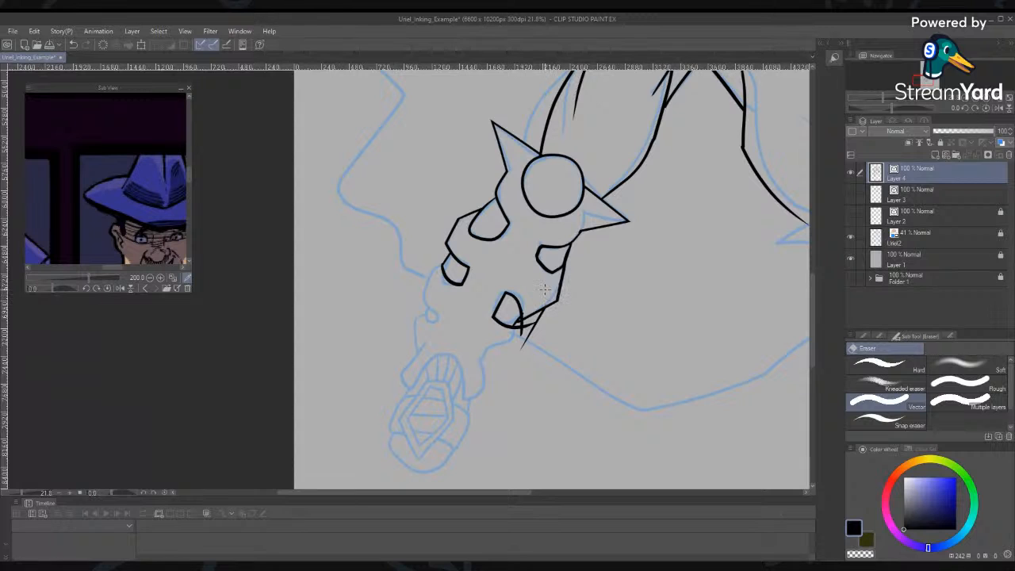
mouse_move(524, 340)
left_mouse_down()
mouse_move(530, 333)
mouse_move(518, 344)
mouse_move(520, 329)
left_mouse_up()
left_click(519, 334)
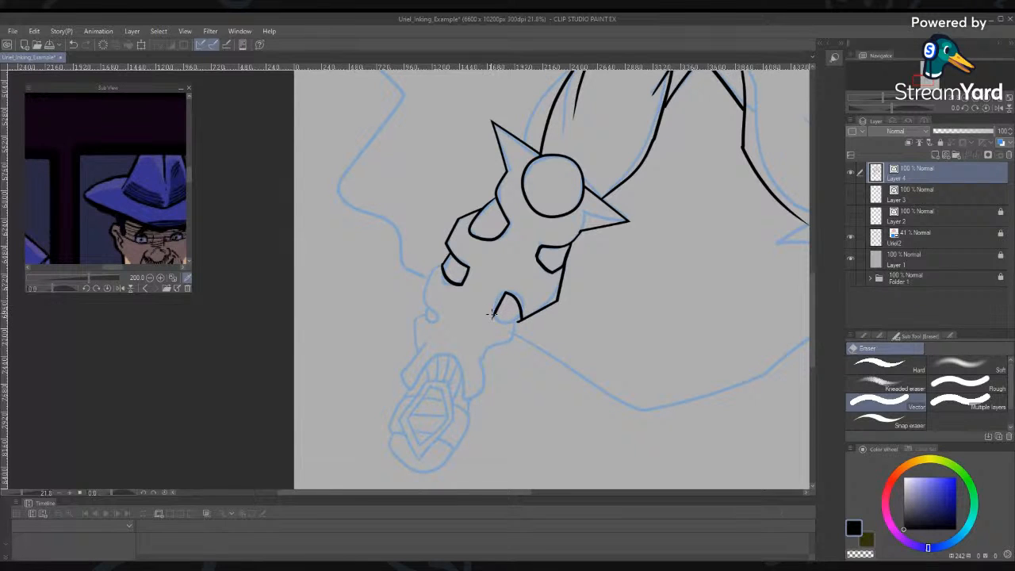
Redraw the bottom edge of the lower inner shin plate with the G-pen and trim its overshooting ends
key("p")
left_click_drag(517, 322, 499, 343)
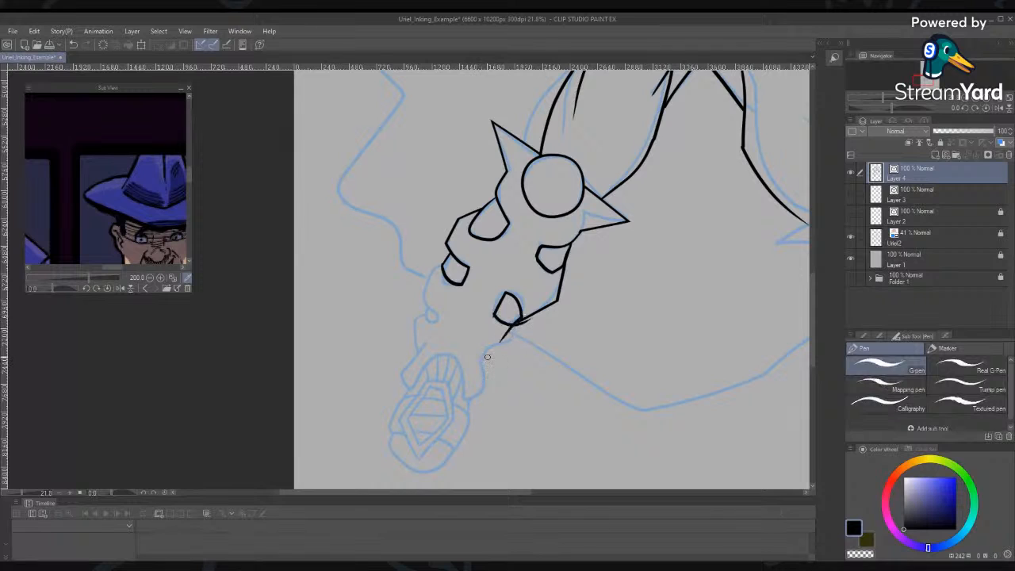
key("e")
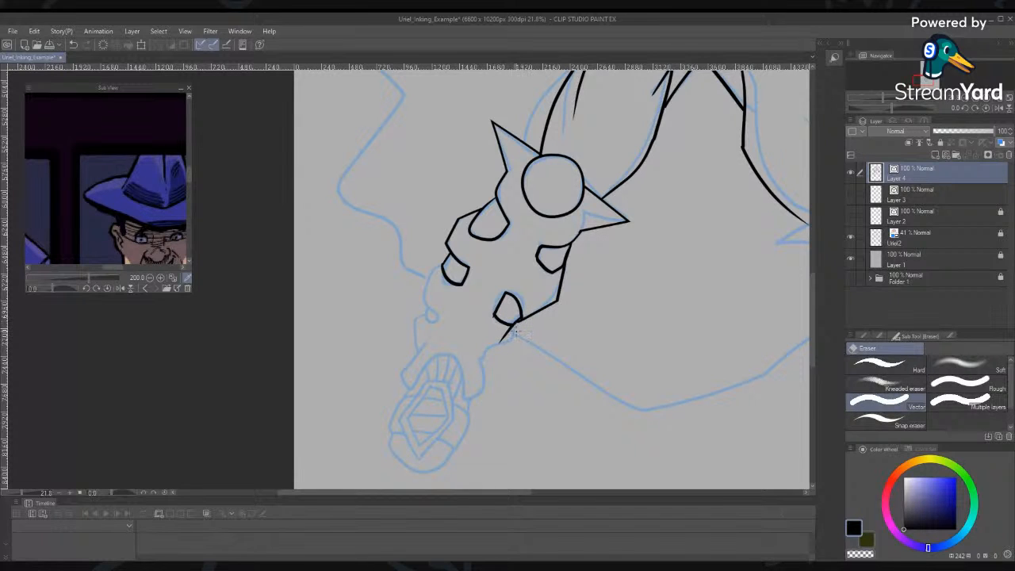
left_click(514, 337)
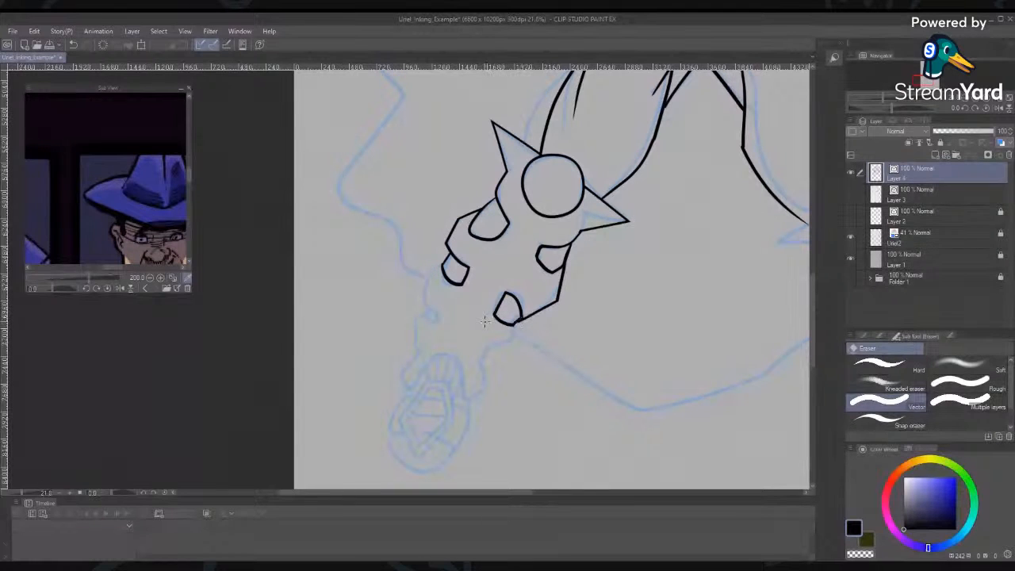
Ink the outer shin contour down toward the ankle and the smallest plate on its edge with the G-pen
key("p")
left_click_drag(446, 260, 414, 287)
key("ctrl+z")
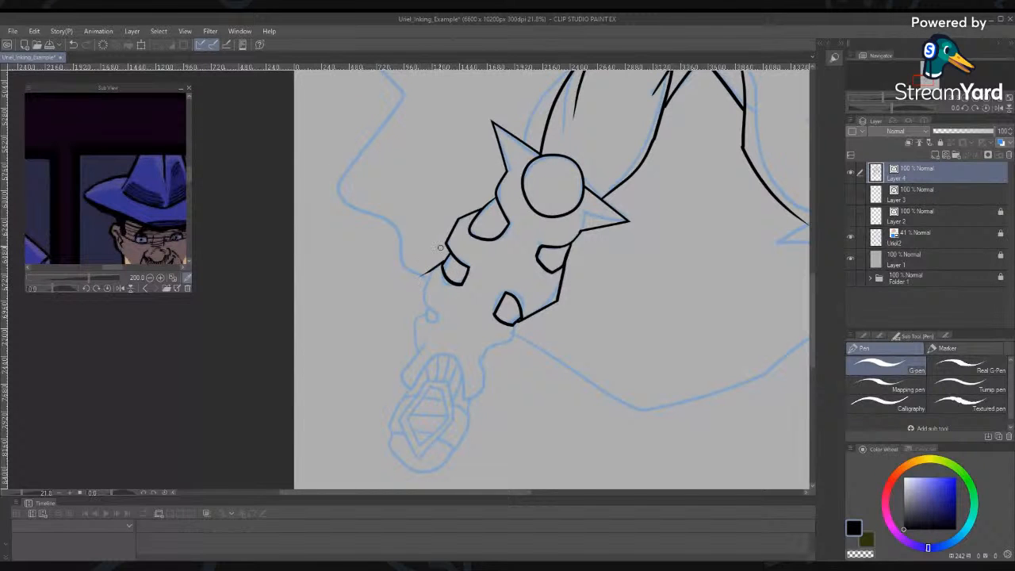
left_click_drag(441, 245, 430, 268)
left_click_drag(436, 252, 414, 329)
mouse_move(411, 275)
left_mouse_down()
mouse_move(452, 325)
mouse_move(414, 336)
mouse_move(424, 325)
mouse_move(452, 326)
mouse_move(426, 314)
mouse_move(413, 339)
left_mouse_up()
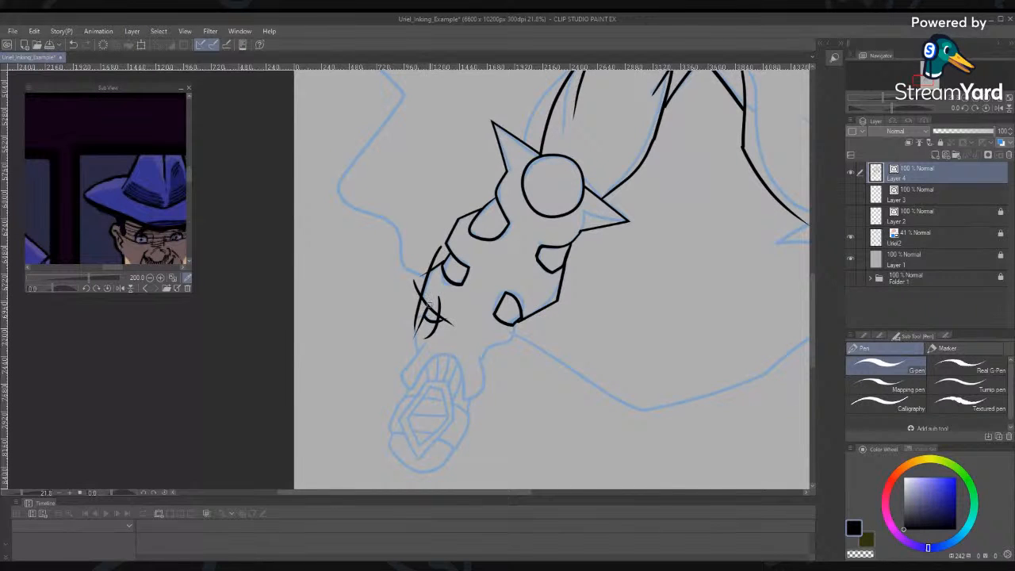
Erase the overshooting line ends around the lower outer shin contour and its smallest plate
key("e")
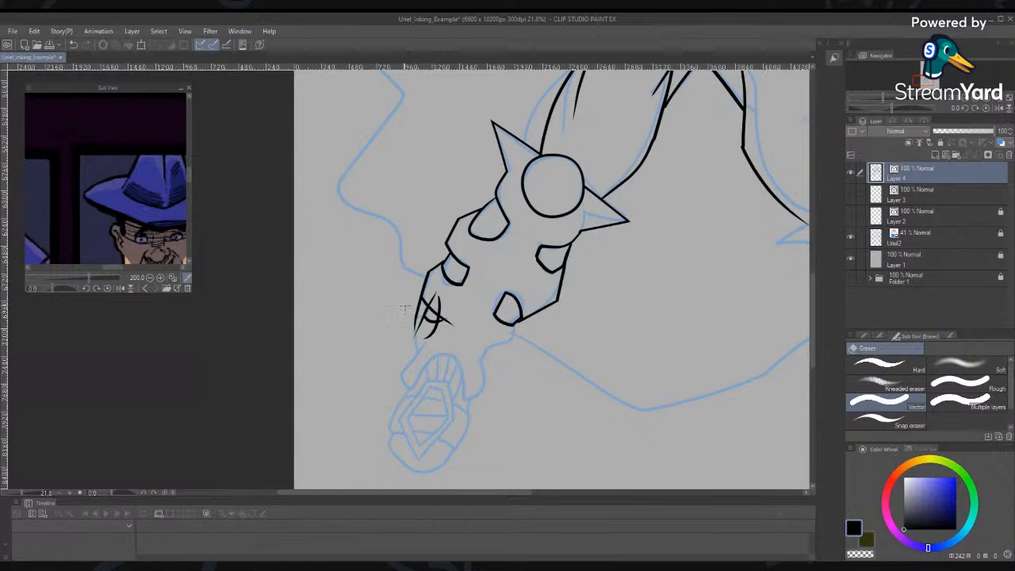
mouse_move(424, 303)
left_mouse_down()
mouse_move(415, 315)
mouse_move(441, 314)
left_mouse_up()
left_click(433, 335)
Ink both sides of the ankle and the flared cuff arching over the top of the boot with the G-pen
key("p")
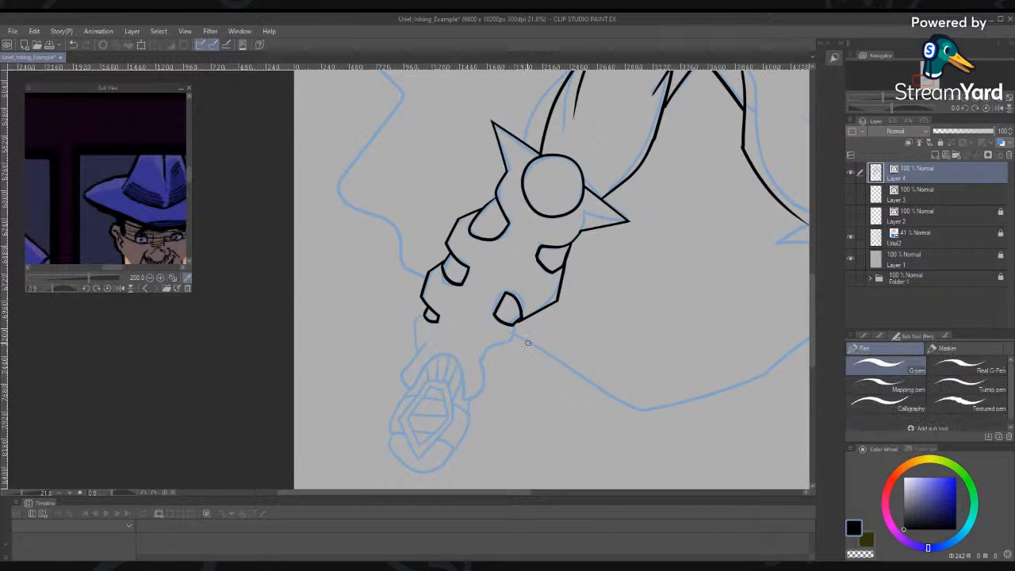
mouse_move(514, 322)
left_mouse_down()
mouse_move(512, 347)
mouse_move(532, 339)
mouse_move(484, 381)
mouse_move(488, 417)
left_mouse_up()
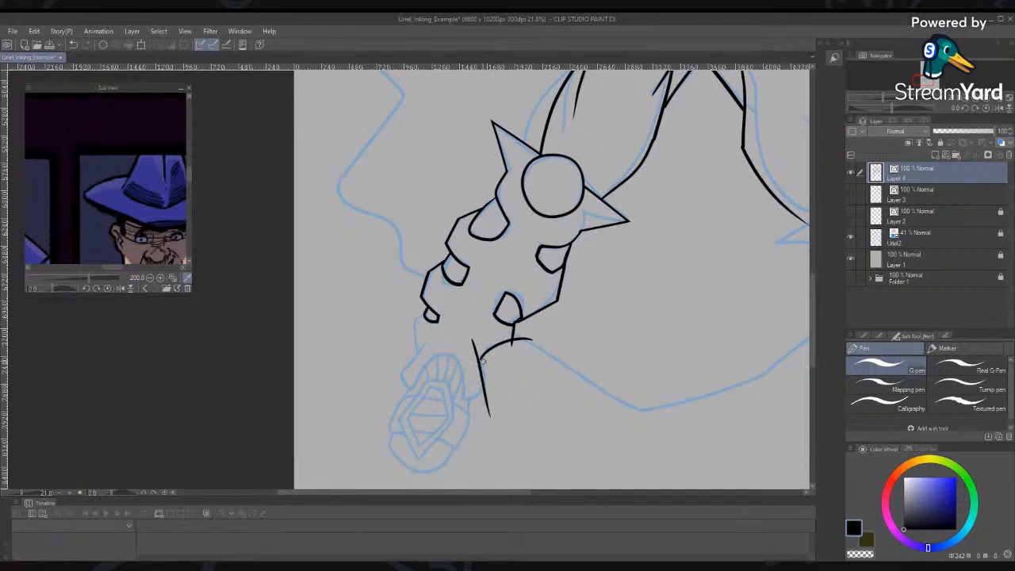
key("ctrl+z")
left_click_drag(476, 334, 490, 412)
left_click_drag(487, 363, 441, 407)
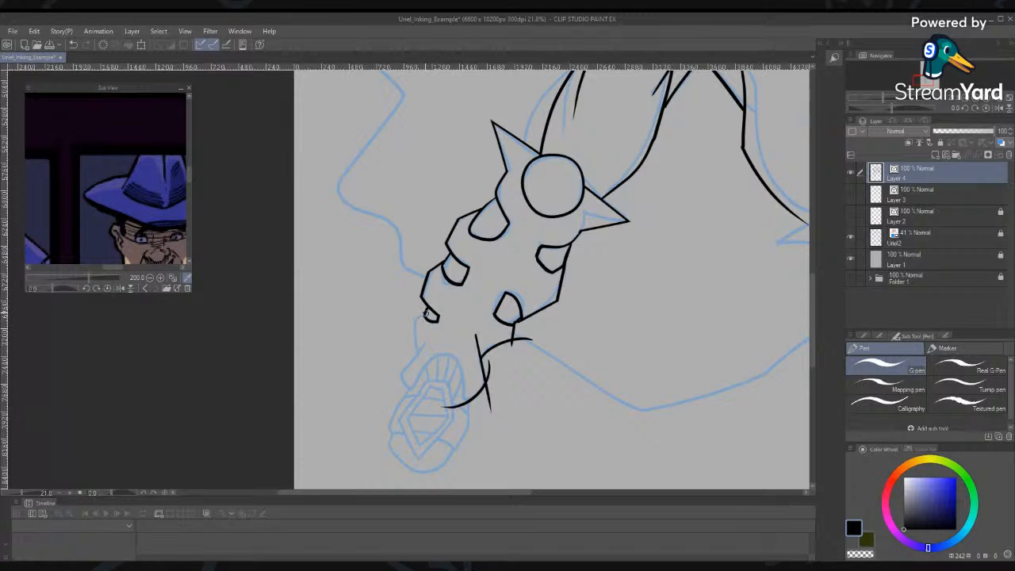
mouse_move(405, 326)
left_mouse_down()
mouse_move(425, 313)
mouse_move(413, 326)
mouse_move(418, 373)
left_mouse_up()
mouse_move(437, 323)
left_mouse_down()
mouse_move(403, 398)
mouse_move(455, 330)
mouse_move(463, 429)
left_mouse_up()
key("ctrl+z")
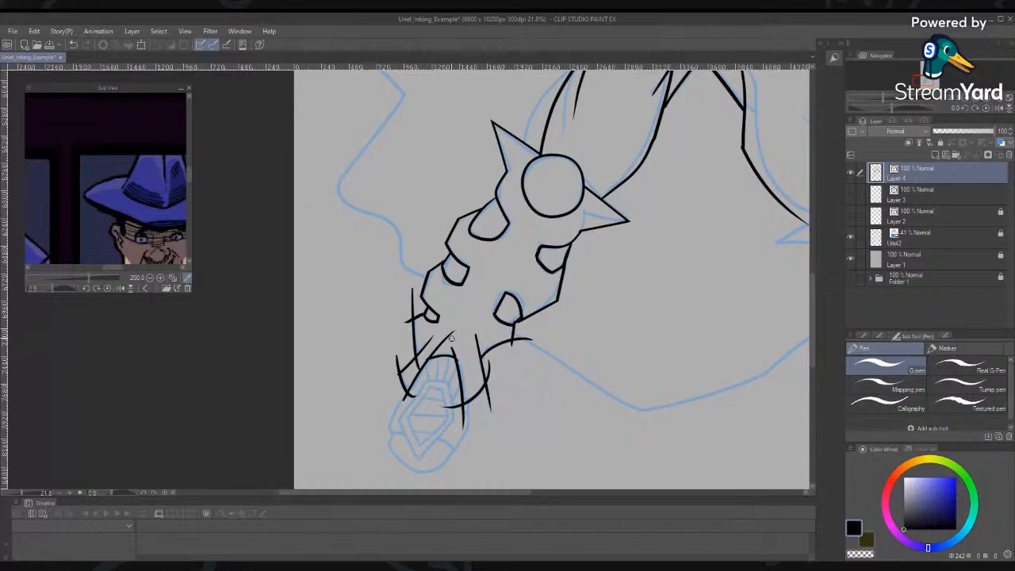
Erase the overshooting line ends around the ankle and boot cuff with the Vector eraser
key("e")
left_click(413, 305)
left_click(407, 320)
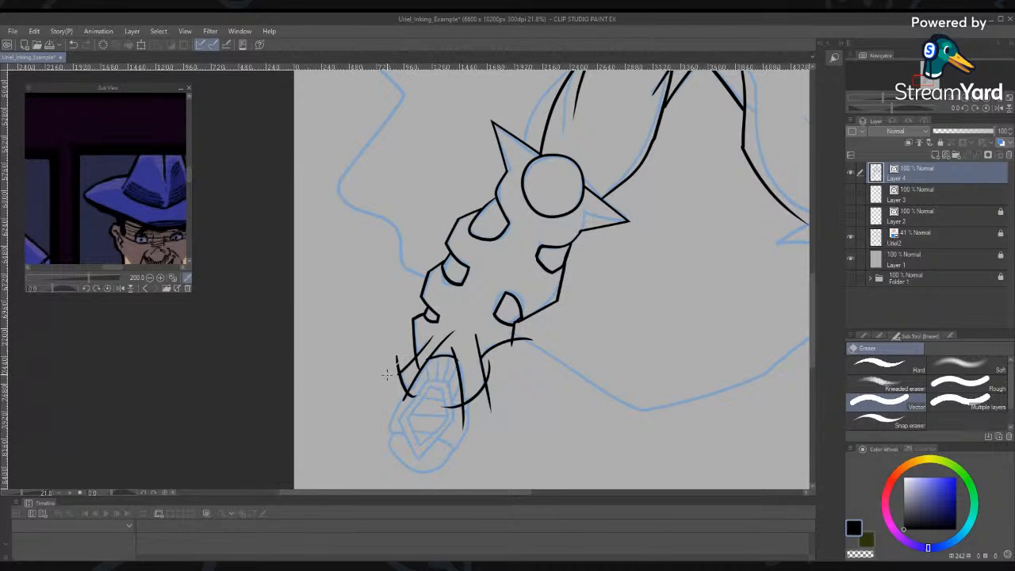
left_click(394, 372)
left_click(428, 342)
left_click(449, 343)
left_click(449, 349)
left_click(452, 405)
left_click(488, 400)
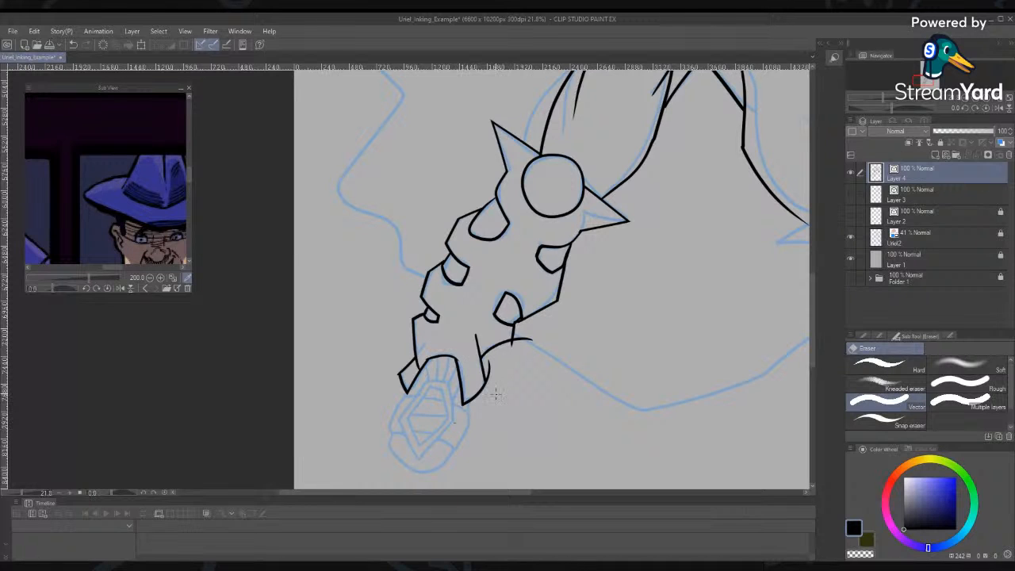
left_click(488, 371)
left_click(478, 351)
left_click(519, 341)
Redraw the inner side of the ankle down to the cuff tip with the G-pen and trim its overshoots
key("p")
mouse_move(478, 351)
left_mouse_down()
mouse_move(490, 404)
mouse_move(481, 390)
mouse_move(496, 366)
left_mouse_up()
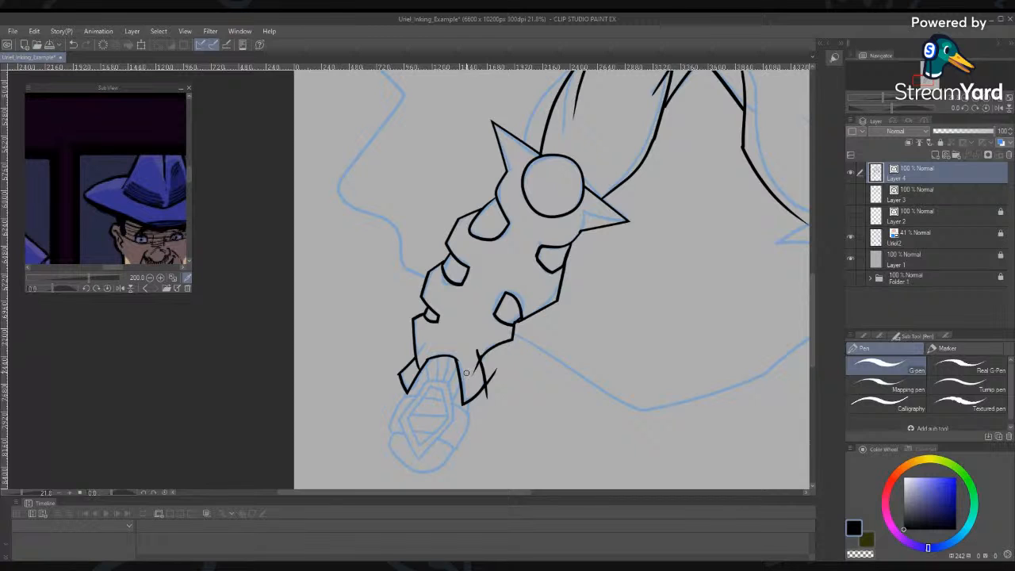
key("e")
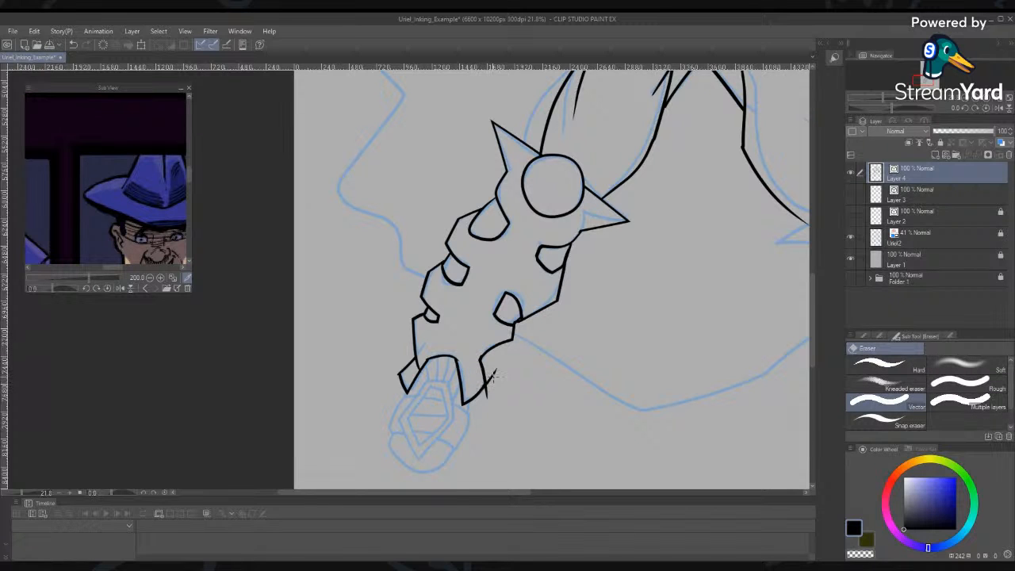
mouse_move(493, 376)
left_mouse_down()
mouse_move(487, 392)
mouse_move(540, 213)
left_mouse_up()
Ink the sides of the boot and the three curved bands across the foot with the G-pen
key("p")
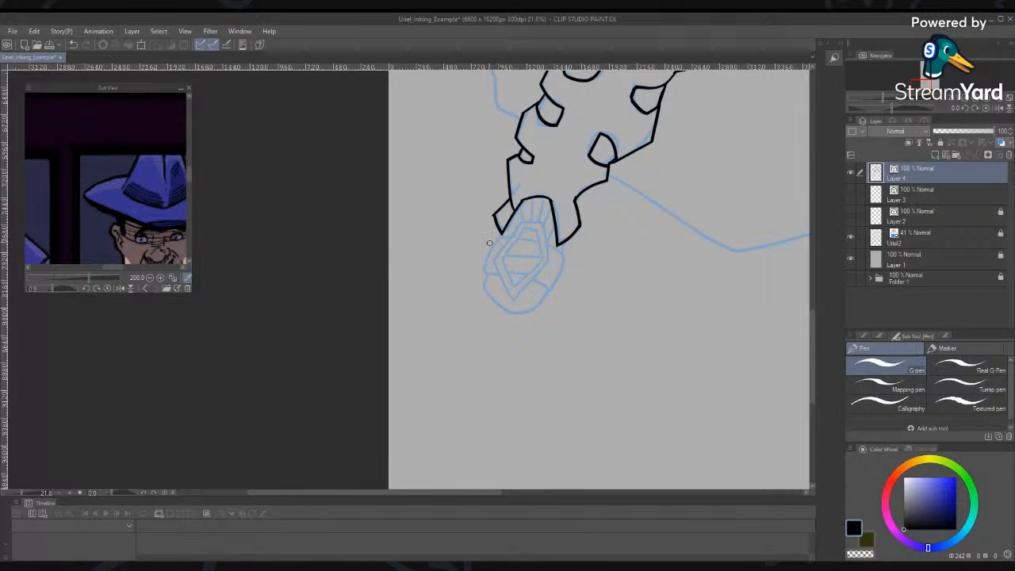
mouse_move(484, 244)
left_mouse_down()
mouse_move(510, 238)
mouse_move(575, 284)
left_mouse_up()
left_click_drag(483, 245, 599, 289)
mouse_move(498, 229)
left_mouse_down()
mouse_move(473, 282)
mouse_move(491, 277)
left_mouse_up()
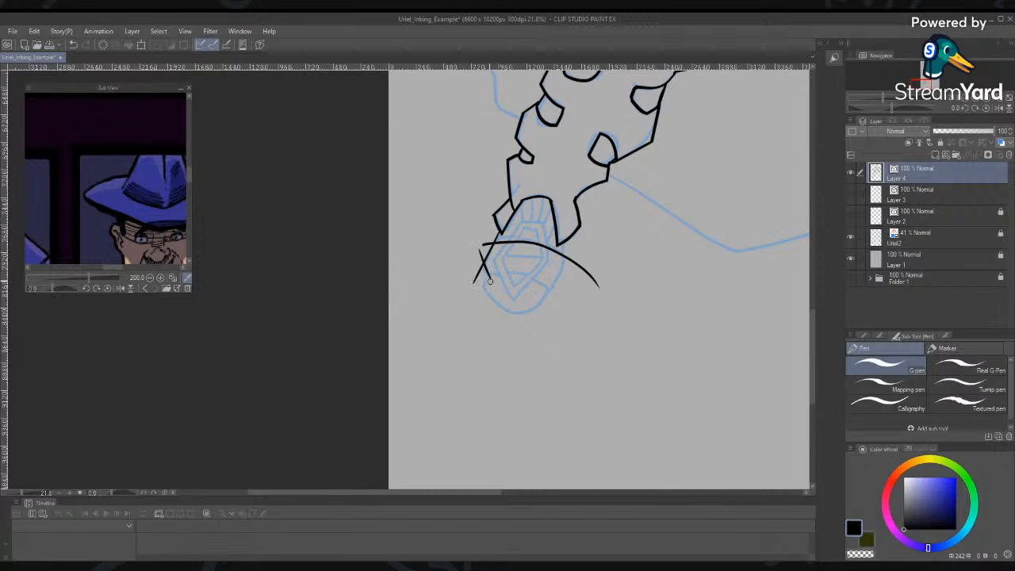
left_click_drag(548, 290, 562, 270)
mouse_move(479, 263)
left_mouse_down()
mouse_move(523, 267)
mouse_move(572, 304)
left_mouse_up()
mouse_move(484, 273)
left_mouse_down()
mouse_move(549, 291)
mouse_move(569, 309)
left_mouse_up()
left_click_drag(549, 241, 570, 313)
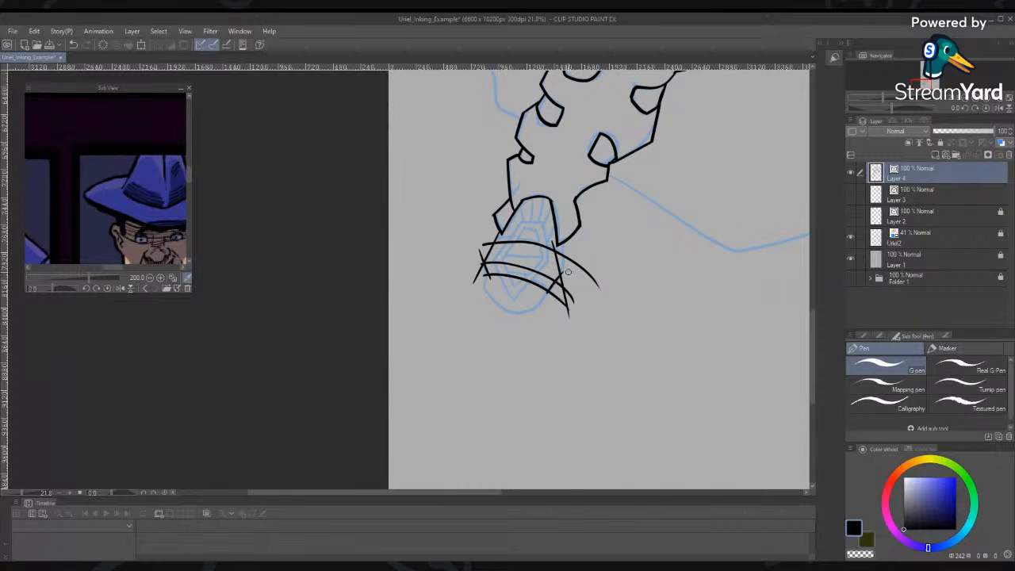
Erase the overshooting line ends on both sides of the boot's curved bands with the Vector eraser
key("e")
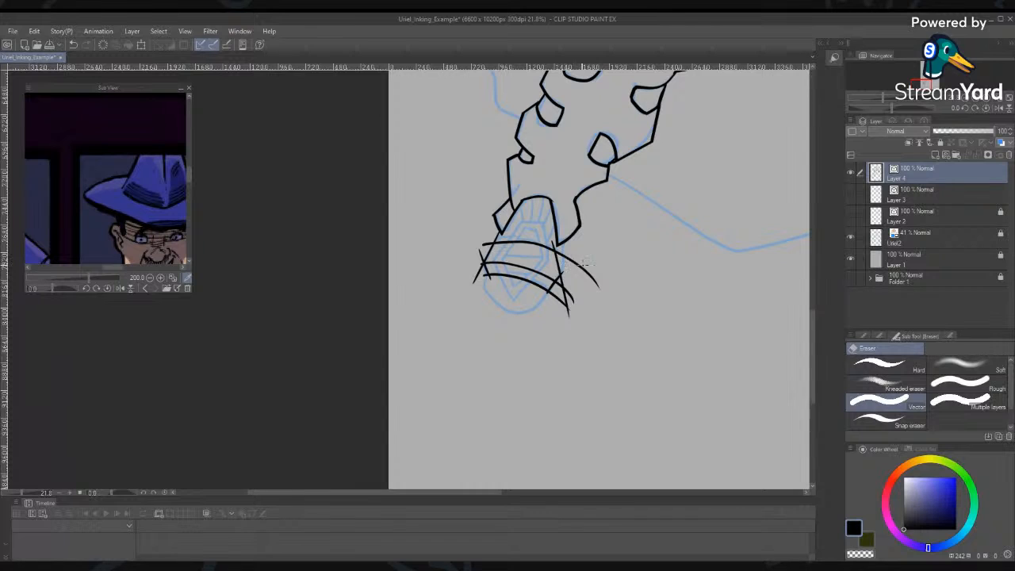
left_click_drag(584, 262, 562, 272)
left_click(553, 242)
key("ctrl+z")
left_click(563, 310)
left_click_drag(554, 292, 561, 284)
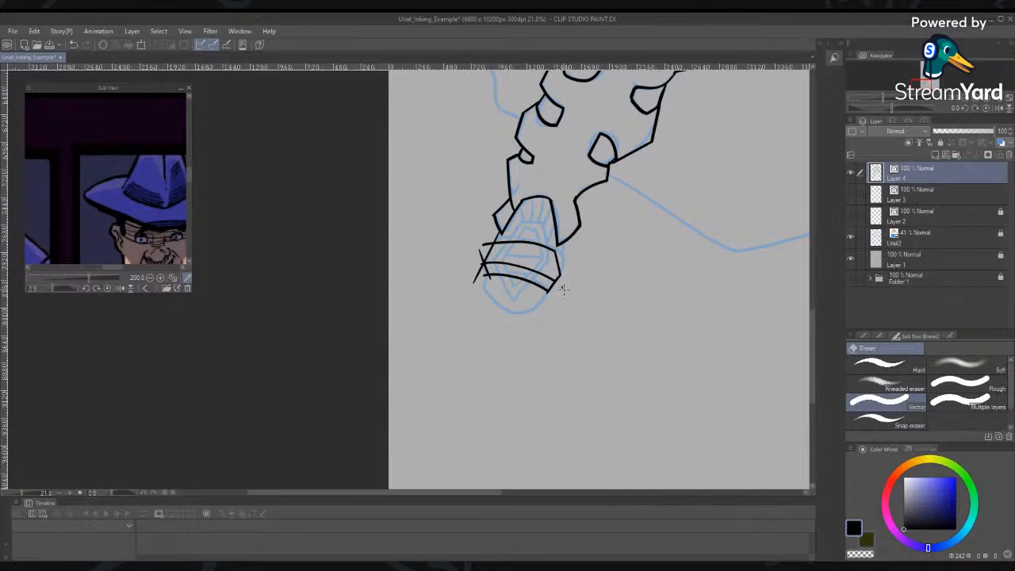
left_click(476, 275)
left_click(480, 254)
Ink the outline of the pointed, gem-shaped plate on top of the boot with the G-pen
key("p")
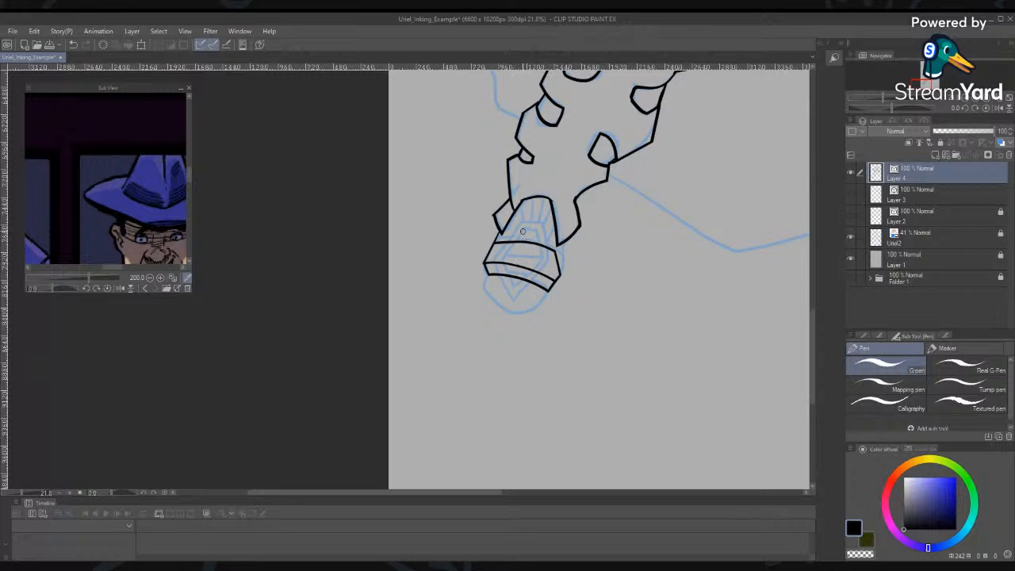
mouse_move(520, 223)
left_mouse_down()
mouse_move(560, 223)
mouse_move(441, 312)
left_mouse_up()
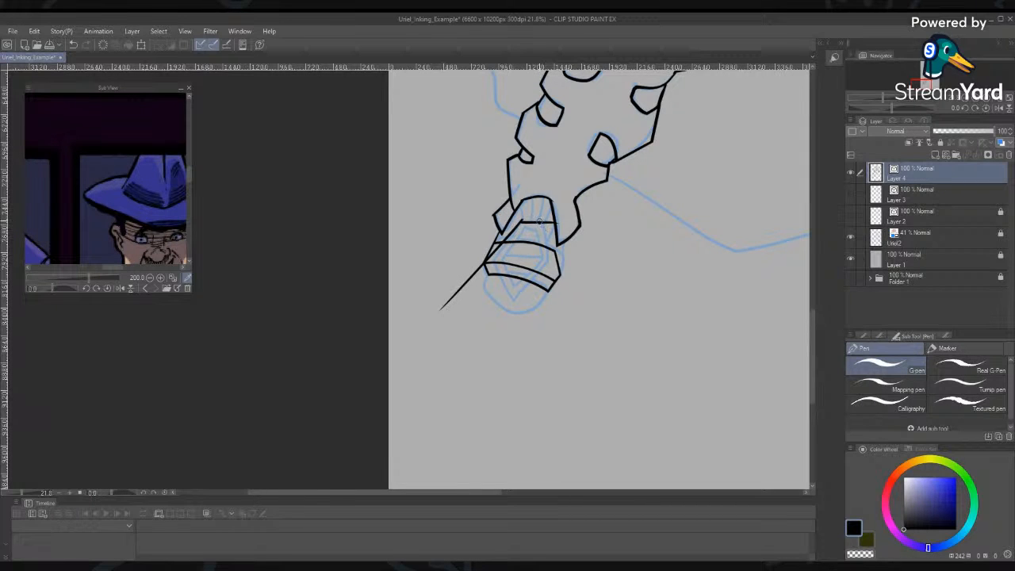
left_click_drag(539, 212, 559, 326)
left_click_drag(487, 254, 556, 266)
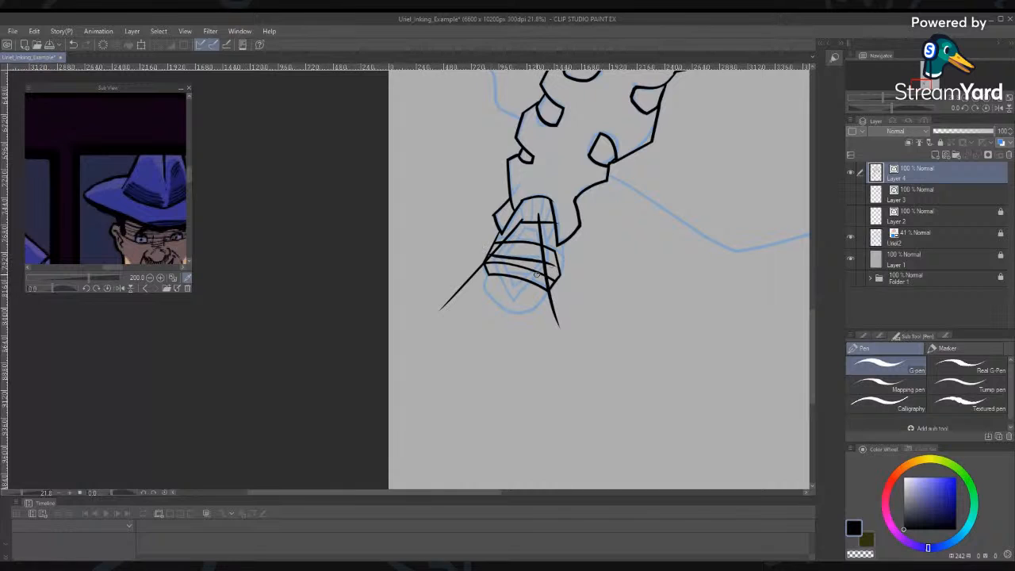
mouse_move(486, 252)
left_mouse_down()
mouse_move(514, 322)
mouse_move(519, 300)
mouse_move(586, 246)
mouse_move(465, 346)
left_mouse_up()
key("ctrl+z")
key("ctrl+z")
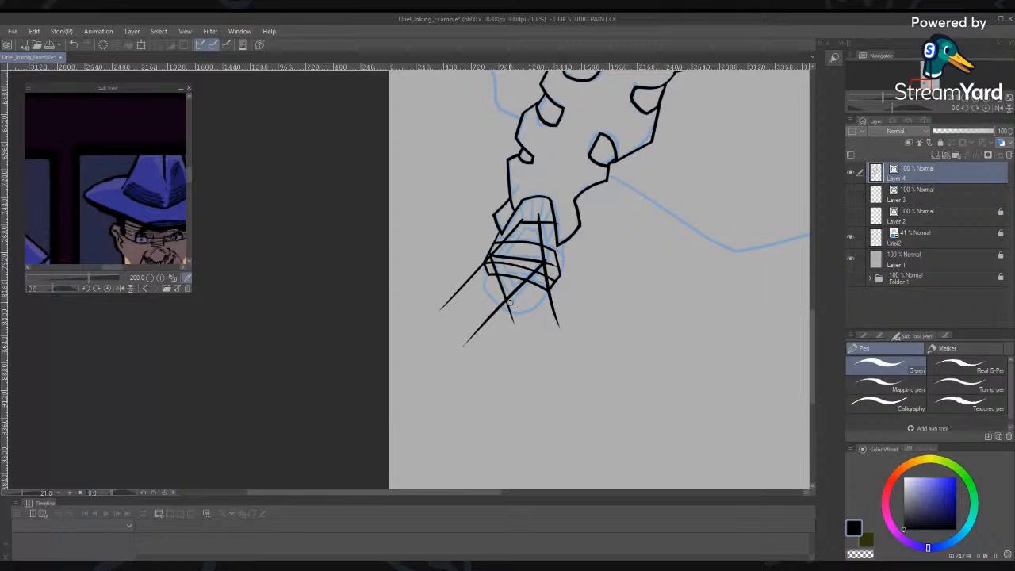
Erase the pointed plate's overshooting ends and the band lines crossing its inside with the Vector eraser
key("e")
mouse_move(476, 270)
left_mouse_down()
mouse_move(480, 294)
mouse_move(512, 328)
mouse_move(550, 296)
left_mouse_up()
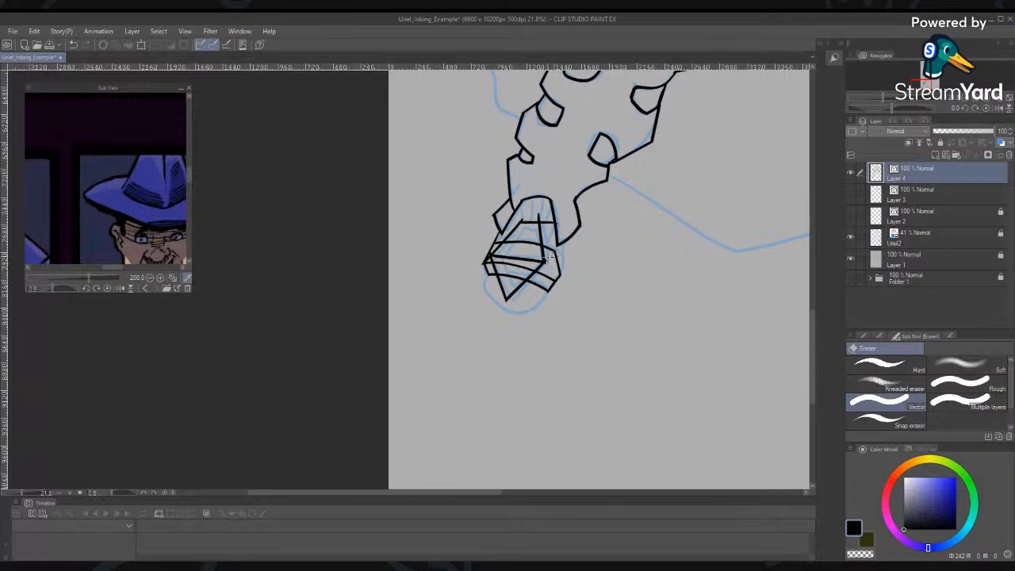
mouse_move(528, 260)
left_mouse_down()
mouse_move(518, 254)
mouse_move(548, 243)
left_mouse_up()
left_click(513, 261)
left_click(515, 267)
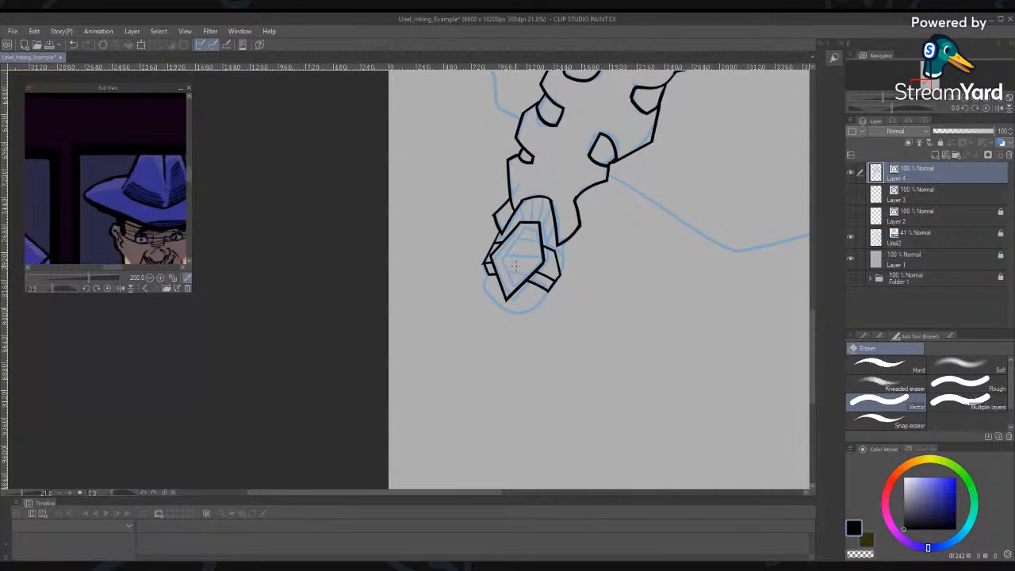
Ink a second edge below the pointed plate's lower side to give it thickness, and trim its overshoot
key("p")
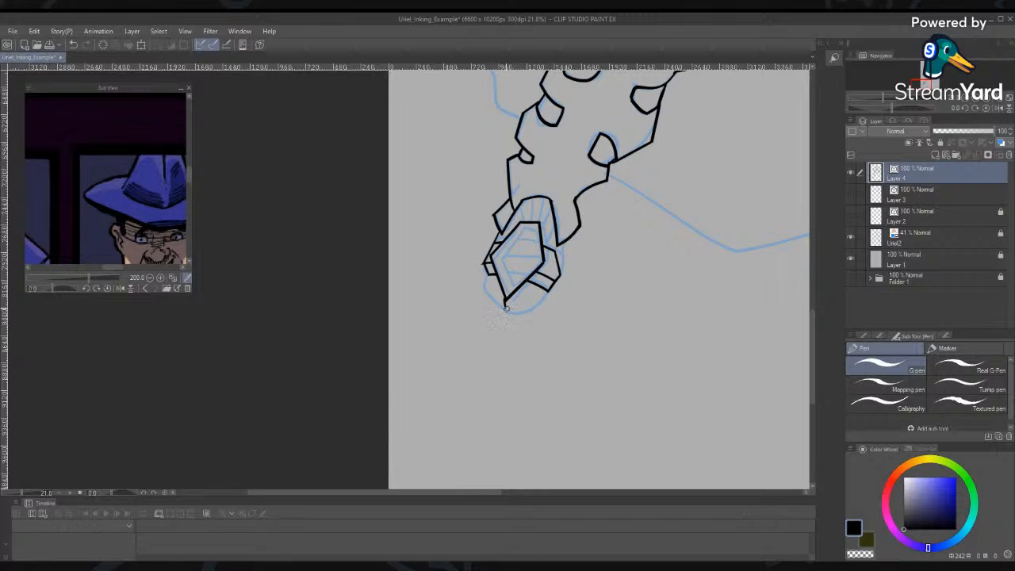
left_click_drag(506, 306, 555, 272)
left_click_drag(486, 270, 501, 309)
key("ctrl+z")
left_click_drag(508, 307, 549, 263)
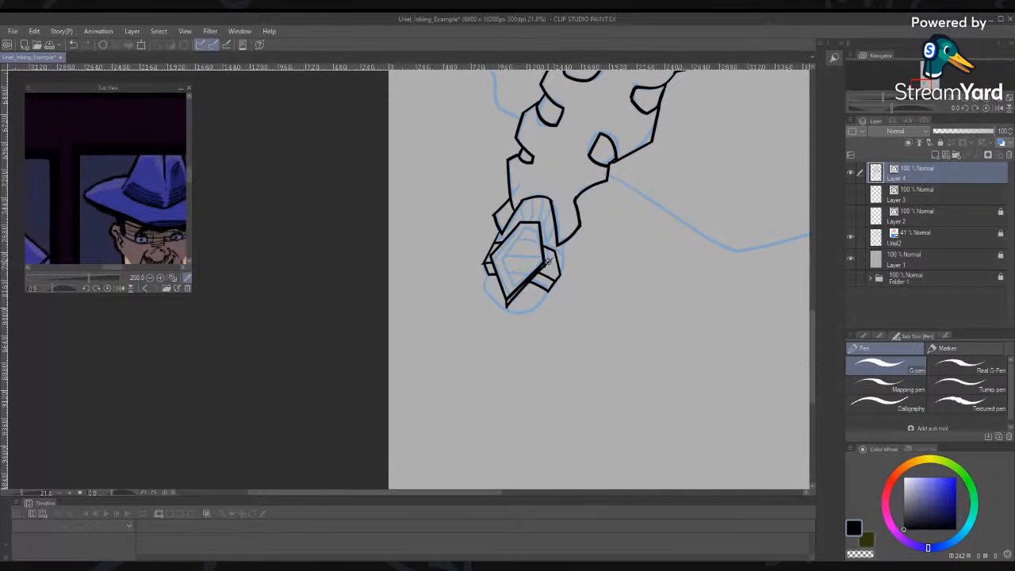
key("e")
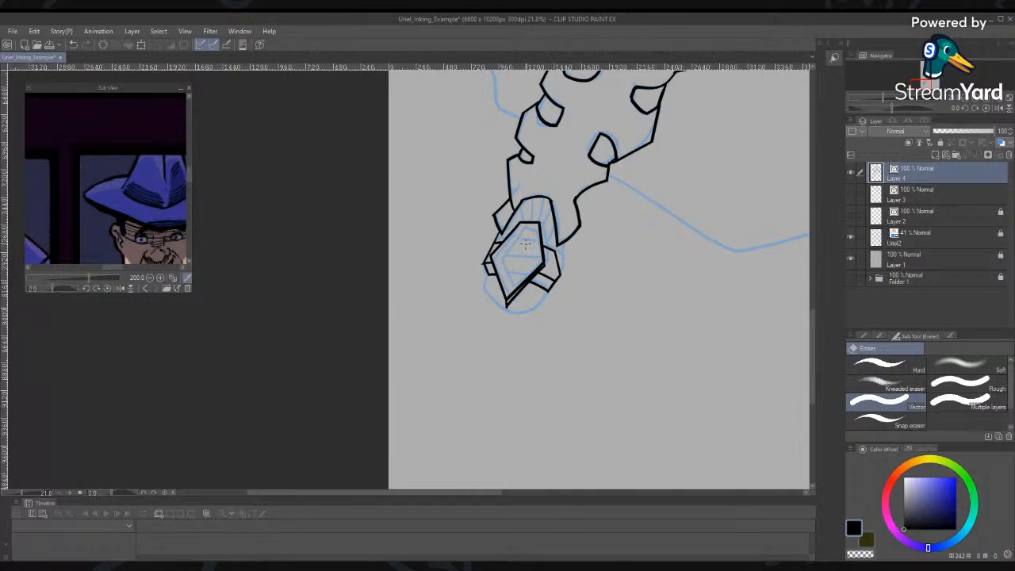
Ink the inner facet outline and cross lines inside the boot's pointed plate, and trim their overshoots
key("p")
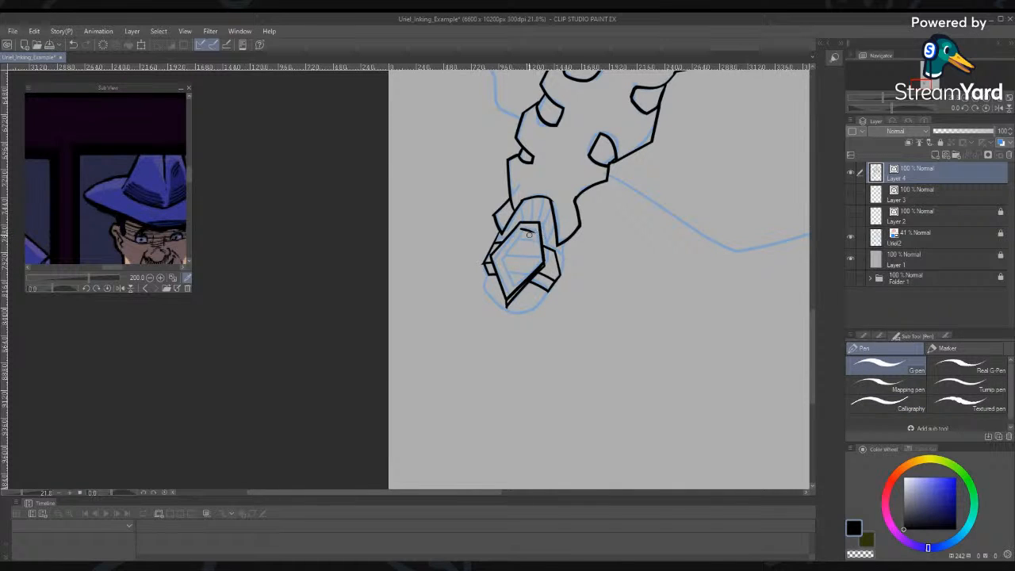
mouse_move(520, 229)
left_mouse_down()
mouse_move(532, 227)
mouse_move(543, 266)
left_mouse_up()
key("ctrl+z")
mouse_move(521, 224)
left_mouse_down()
mouse_move(495, 260)
mouse_move(507, 285)
mouse_move(544, 255)
mouse_move(502, 257)
mouse_move(545, 261)
left_mouse_up()
key("e")
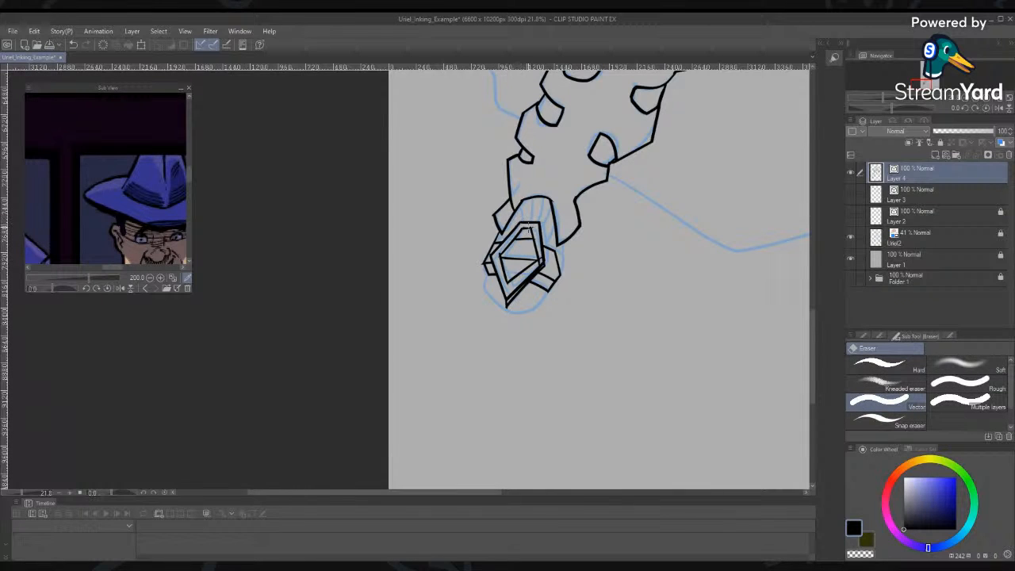
left_click(536, 253)
Ink the short ribs running from the top of the pointed plate to the arched boot cuff
key("p")
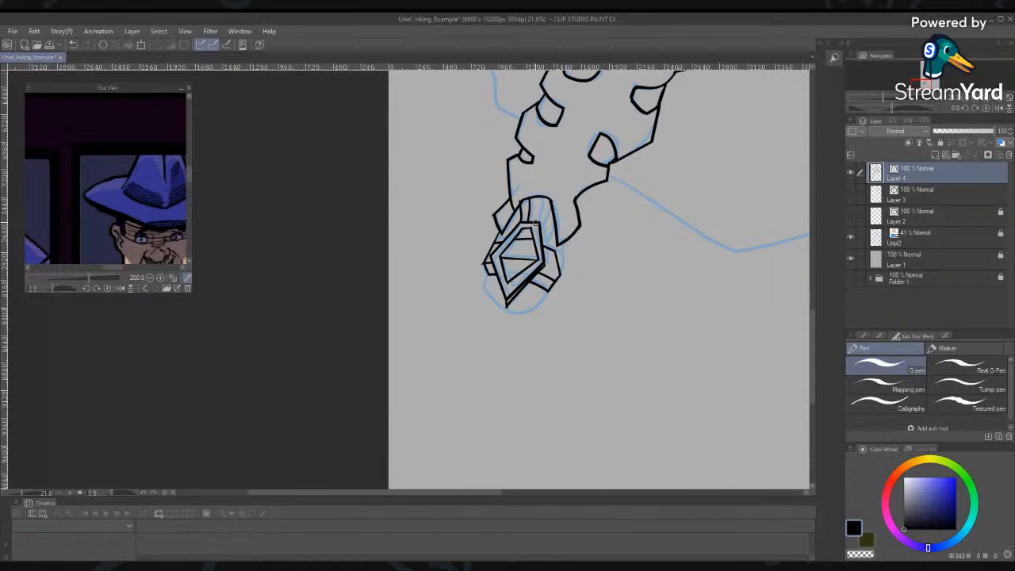
mouse_move(537, 225)
left_mouse_down()
mouse_move(544, 198)
mouse_move(551, 210)
left_mouse_up()
key("e")
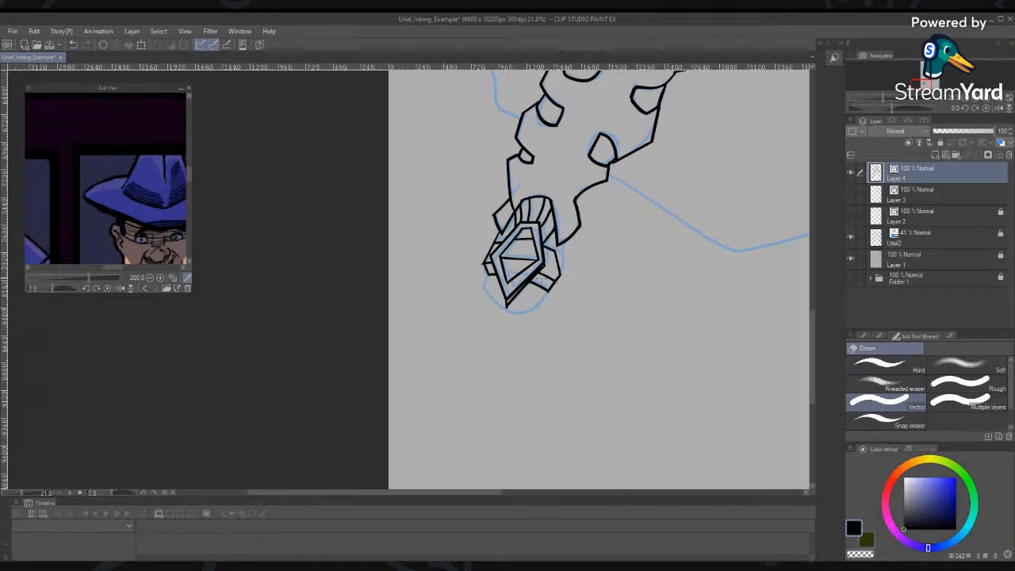
Ink the toe contour around the tip of the boot with the G-pen and erase its overshooting ends
key("p")
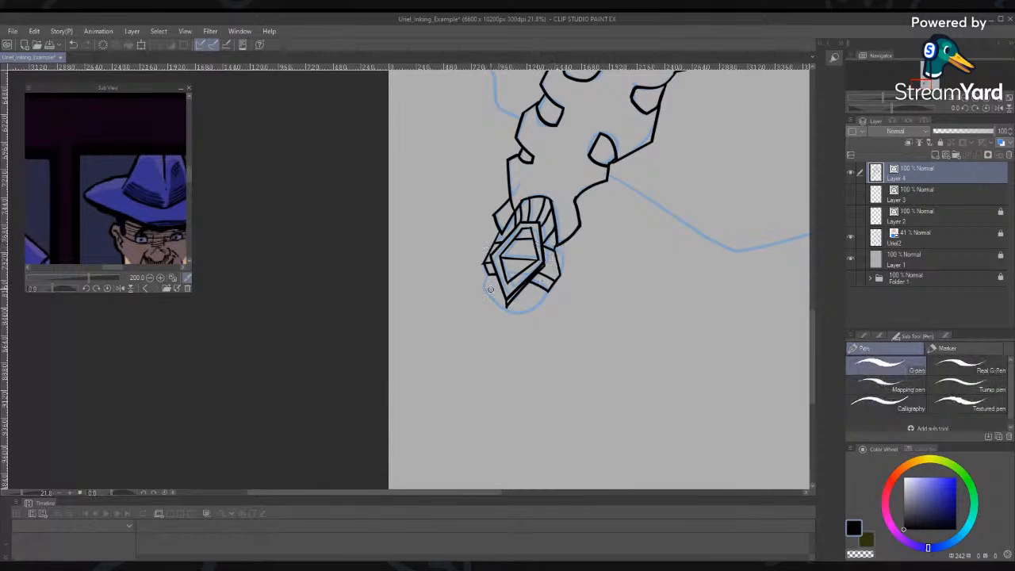
mouse_move(487, 277)
left_mouse_down()
mouse_move(523, 321)
mouse_move(547, 295)
left_mouse_up()
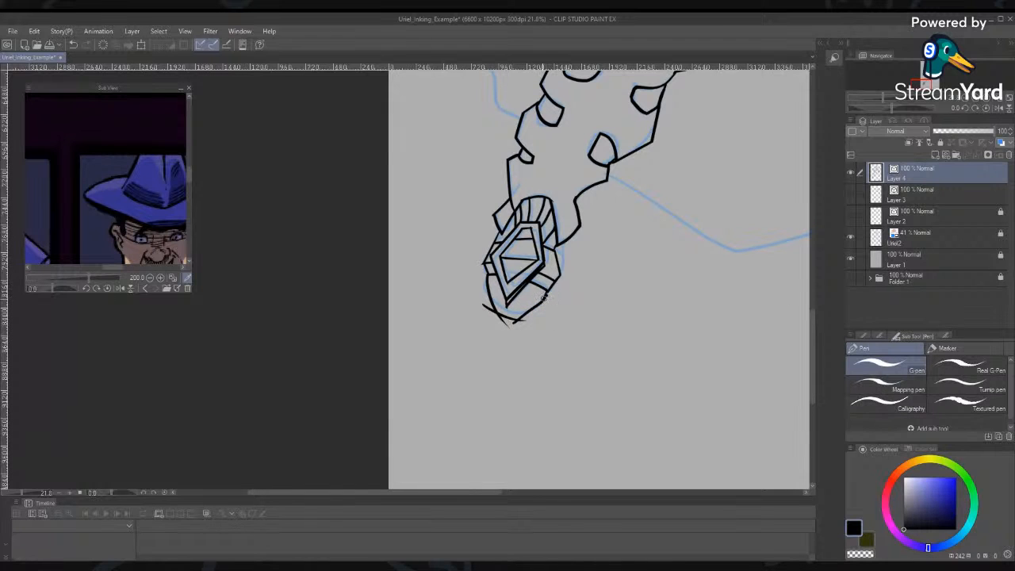
key("ctrl+z")
left_click_drag(547, 288, 514, 337)
key("e")
mouse_move(533, 322)
left_mouse_down()
mouse_move(527, 333)
mouse_move(484, 308)
mouse_move(496, 325)
left_mouse_up()
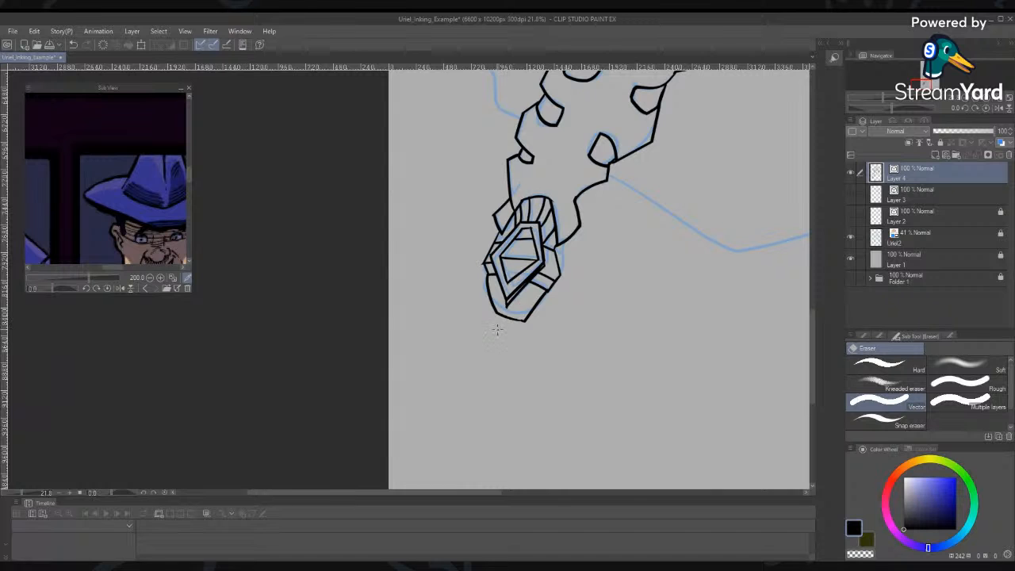
Erase the existing inner and outer thigh lines of the other, not yet armoured leg with the Vector eraser
mouse_move(540, 380)
left_mouse_down()
mouse_move(563, 401)
mouse_move(540, 401)
mouse_move(517, 430)
left_mouse_up()
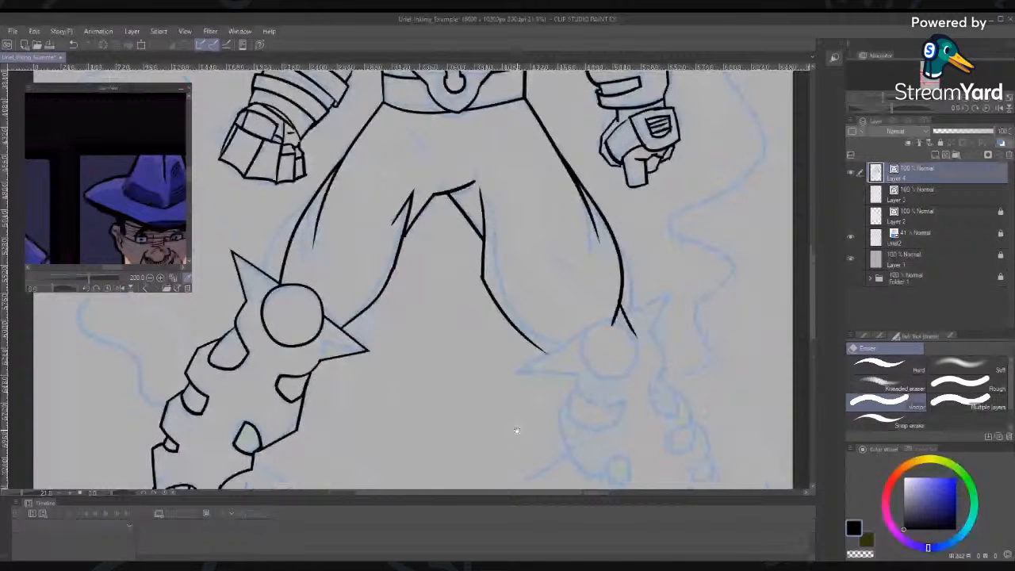
left_click(559, 174)
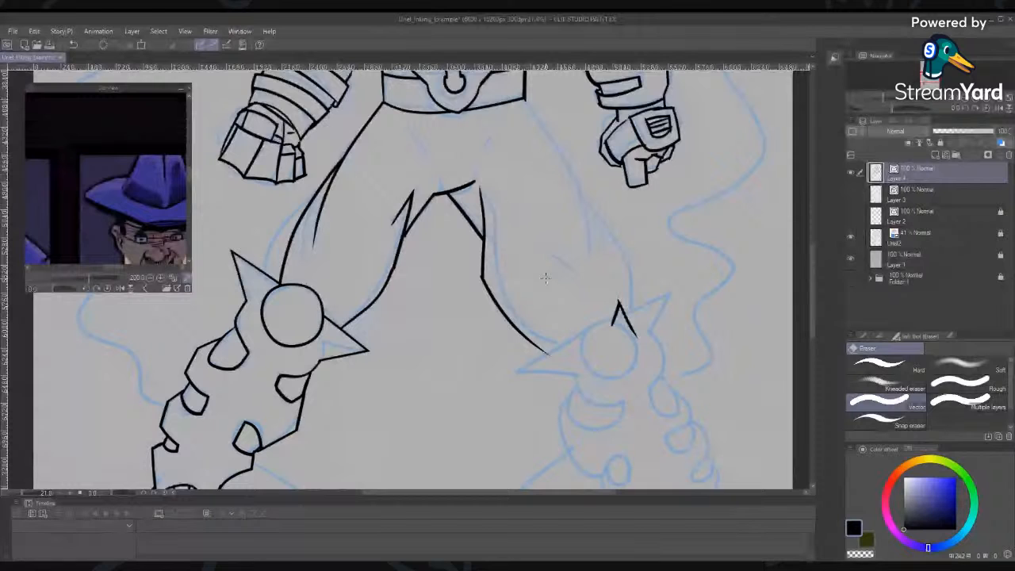
left_click(482, 246)
left_click_drag(482, 246, 447, 197)
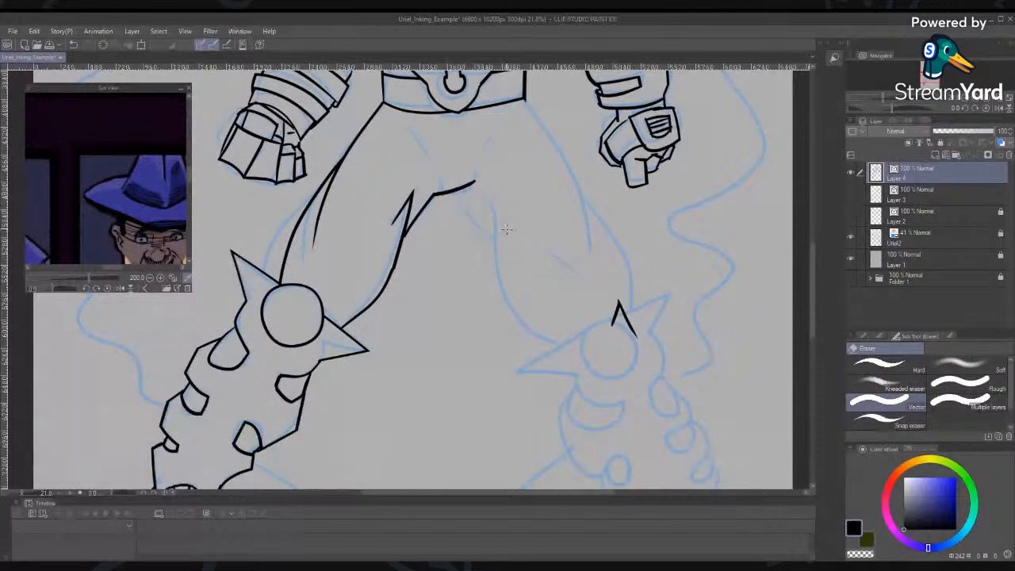
Redraw that leg's outer thigh contour from belt to knee and erase the leftover stray lines above the knee
key("p")
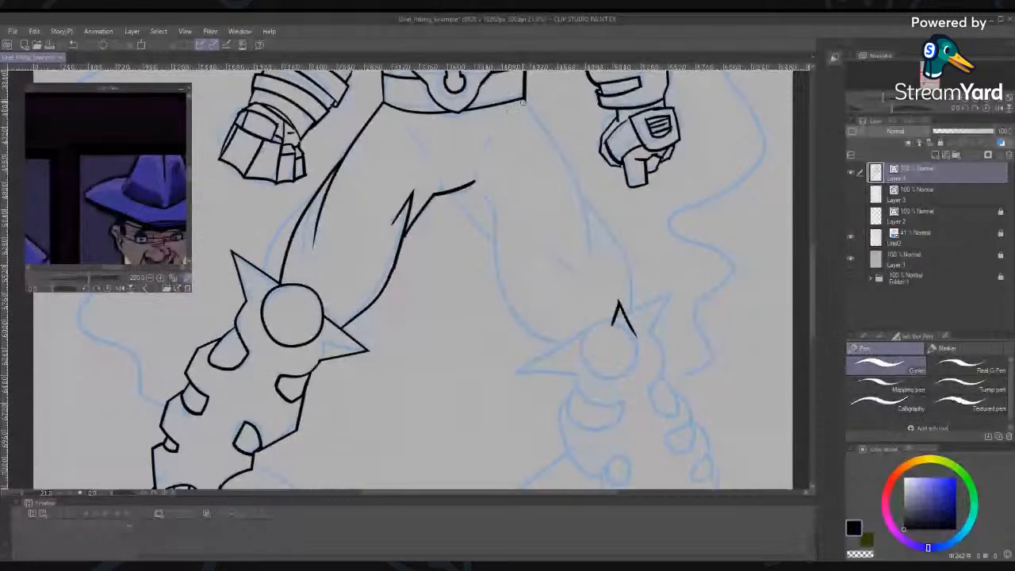
left_click_drag(522, 95, 593, 236)
mouse_move(575, 195)
left_mouse_down()
mouse_move(600, 233)
mouse_move(626, 321)
left_mouse_up()
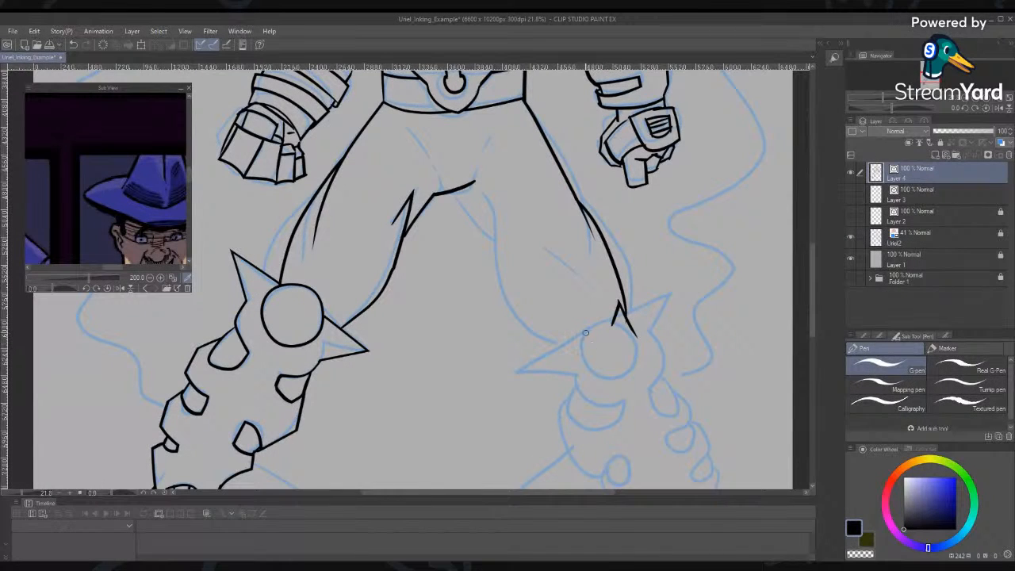
key("e")
mouse_move(615, 313)
left_mouse_down()
mouse_move(631, 332)
mouse_move(617, 312)
left_mouse_up()
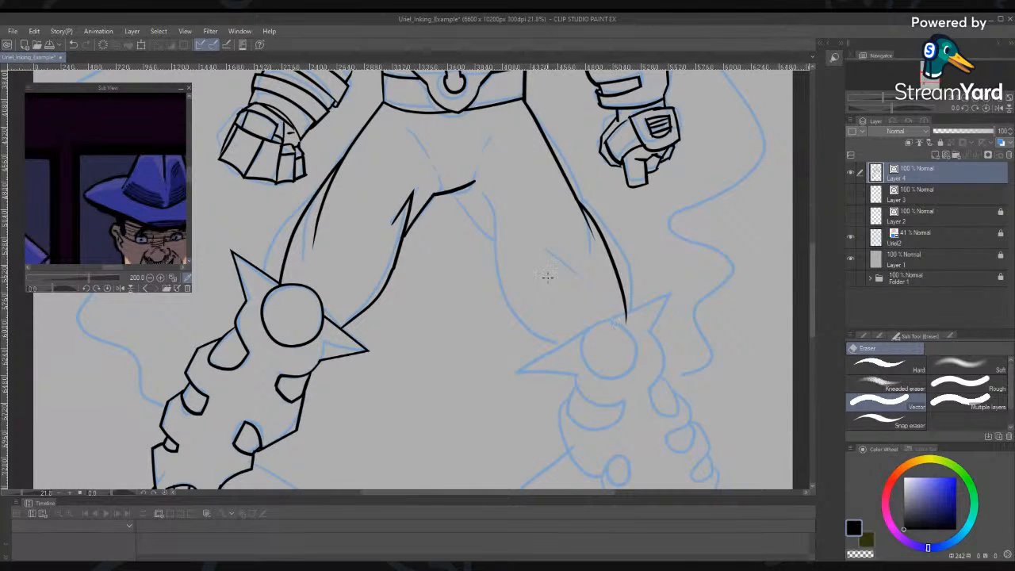
Ink the crotch fold, the inner thigh contour down to the knee and a short cloth fold with the G-pen
key("p")
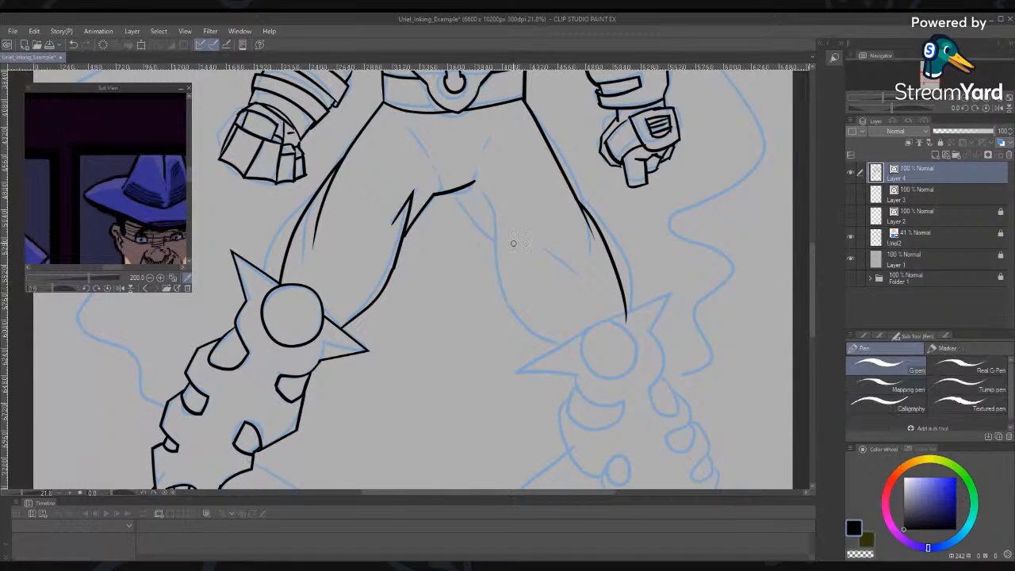
left_click_drag(458, 190, 508, 226)
key("ctrl+z")
left_click_drag(458, 189, 512, 237)
left_click_drag(471, 176, 502, 290)
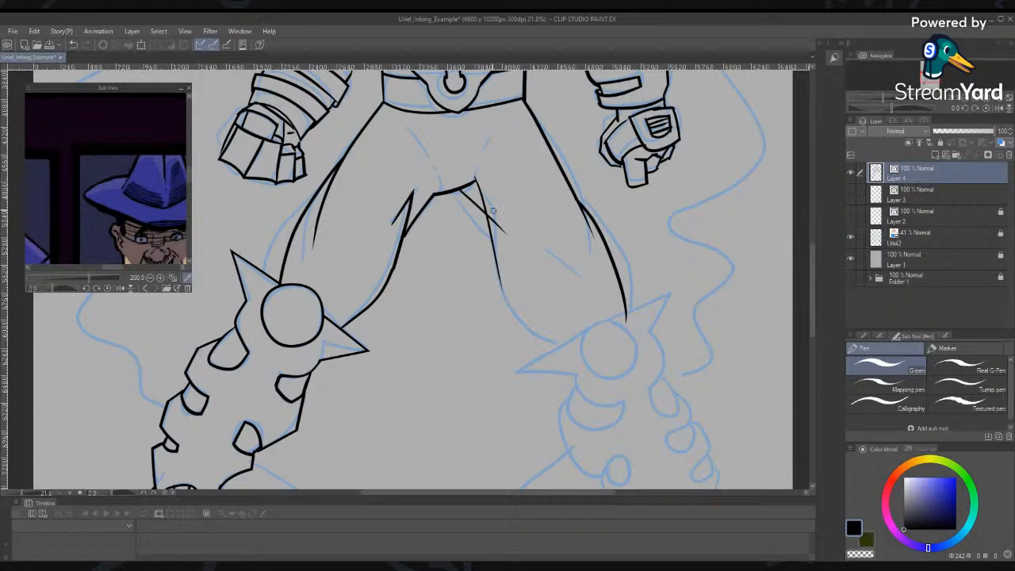
key("ctrl+z")
left_click_drag(490, 178, 503, 304)
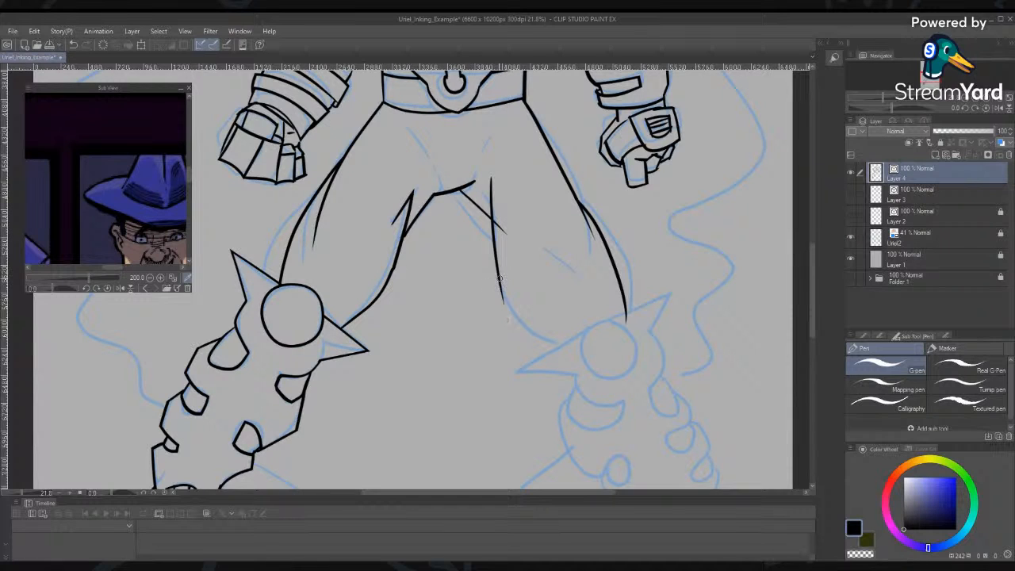
mouse_move(480, 260)
left_mouse_down()
mouse_move(508, 309)
mouse_move(604, 359)
left_mouse_up()
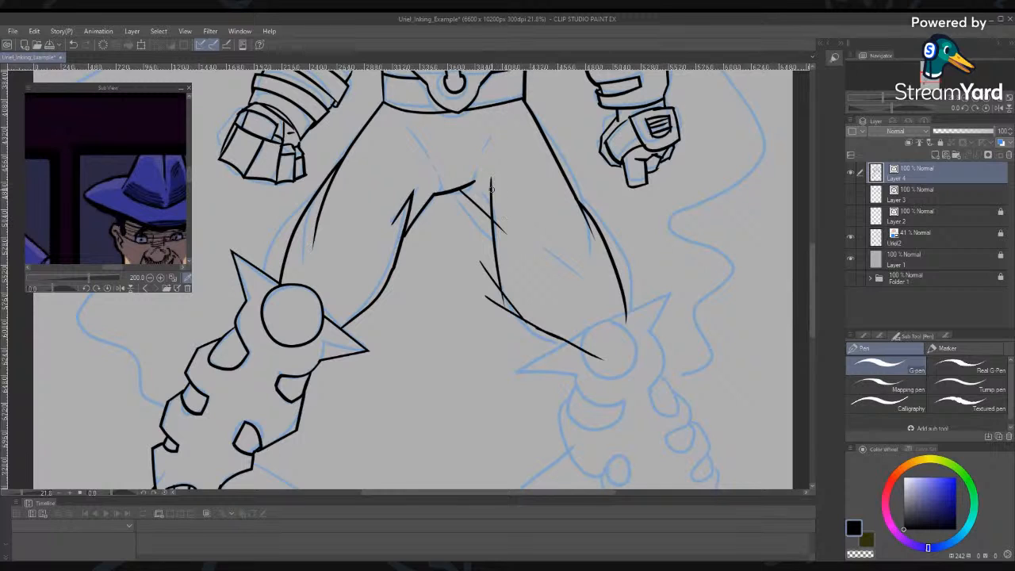
left_click_drag(484, 180, 530, 252)
Erase the overshooting line ends along the new inner thigh contour and its fold with the Vector eraser
key("e")
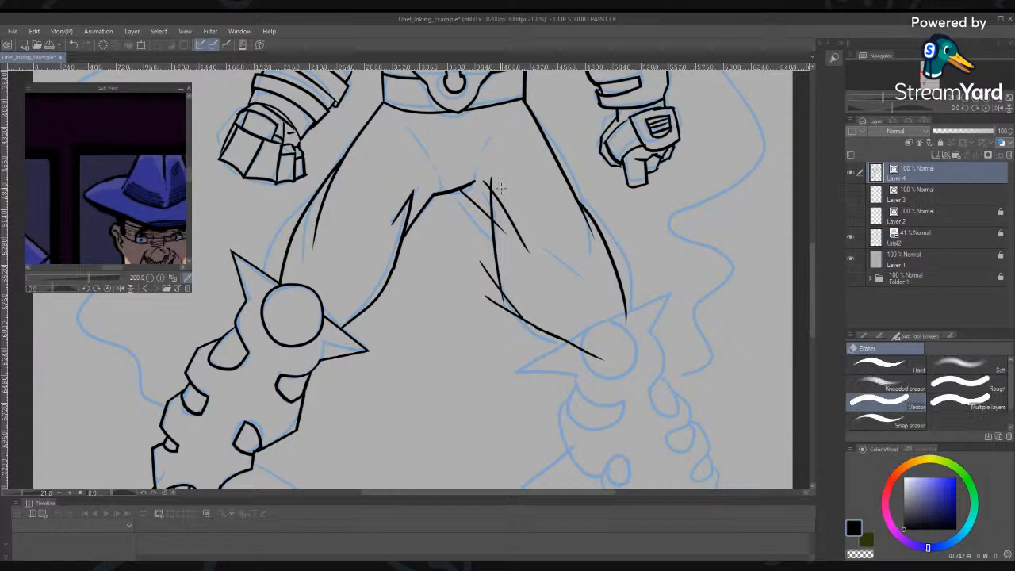
left_click_drag(497, 183, 483, 189)
left_click_drag(488, 273, 511, 306)
left_click_drag(498, 298, 513, 324)
key("p")
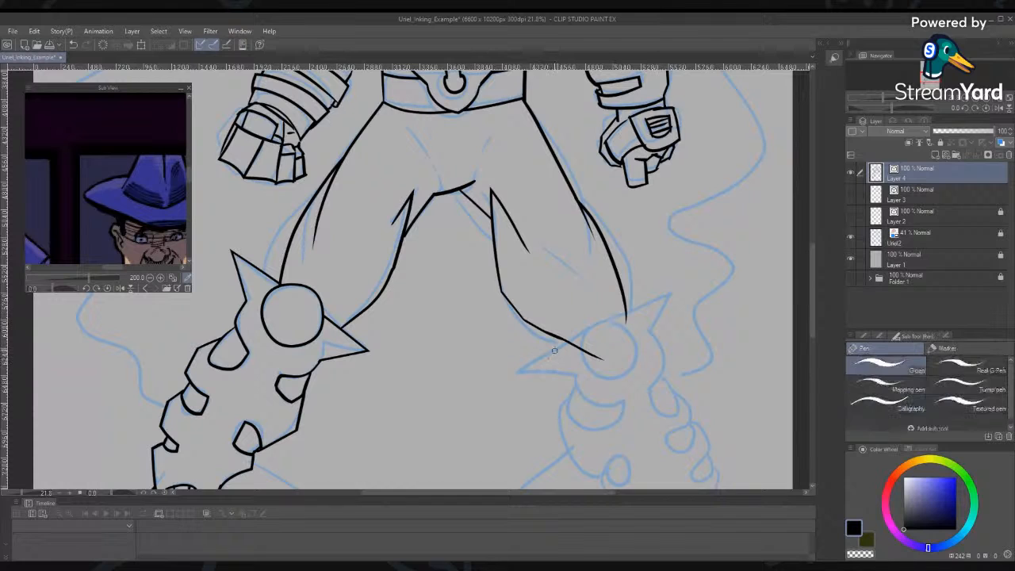
Ink the crossing straight edges of the two knee spikes on the unarmoured leg with the G-pen, redrawing the lower edge once
mouse_move(516, 375)
left_mouse_down()
mouse_move(711, 269)
mouse_move(615, 488)
left_mouse_up()
left_click_drag(506, 370, 757, 365)
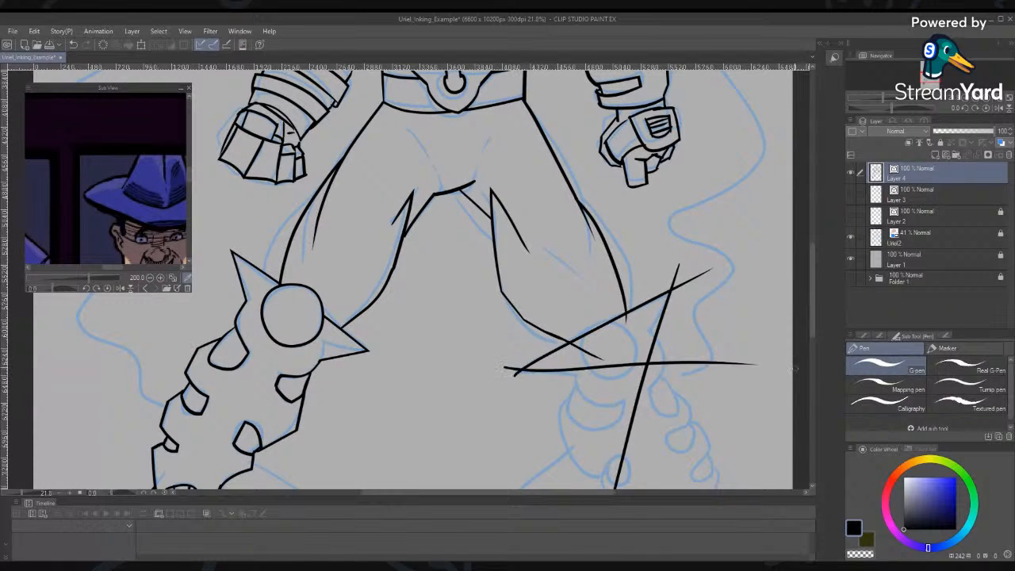
key("ctrl+z")
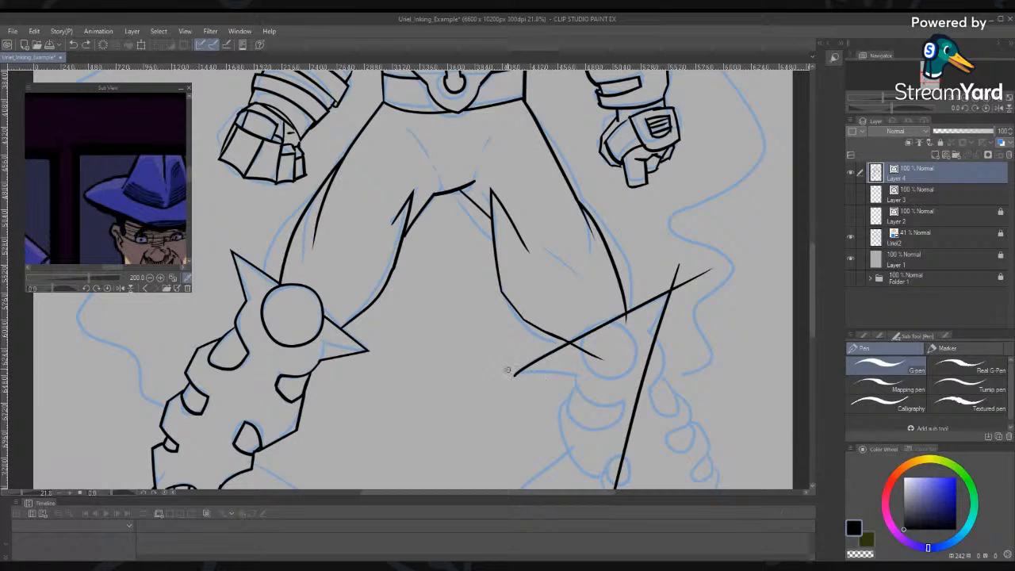
left_click_drag(510, 371, 760, 386)
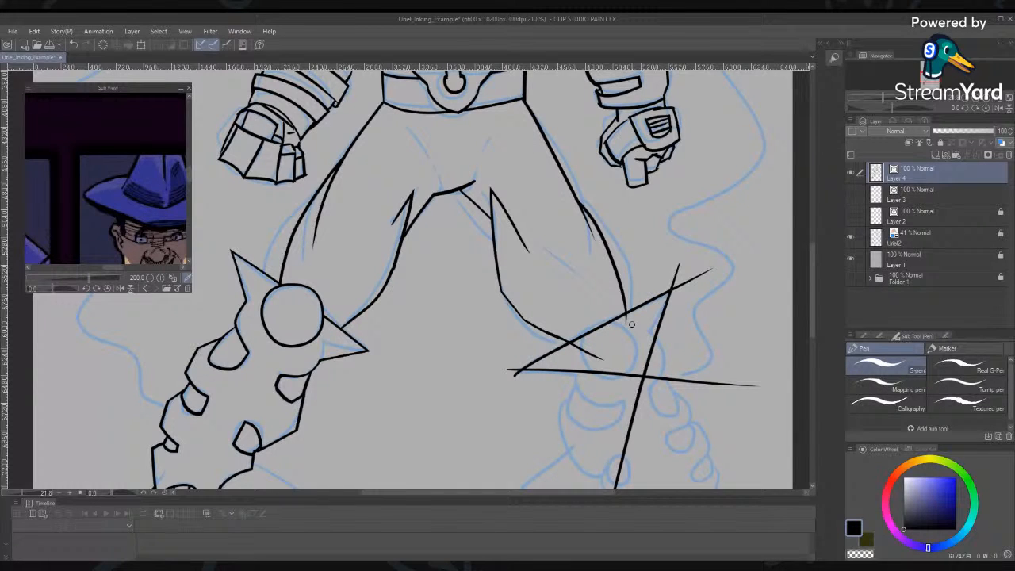
Erase the overshooting spike lines and the thigh line ends inside the knee guard with the Vector eraser
key("e")
left_click(694, 279)
left_click(714, 382)
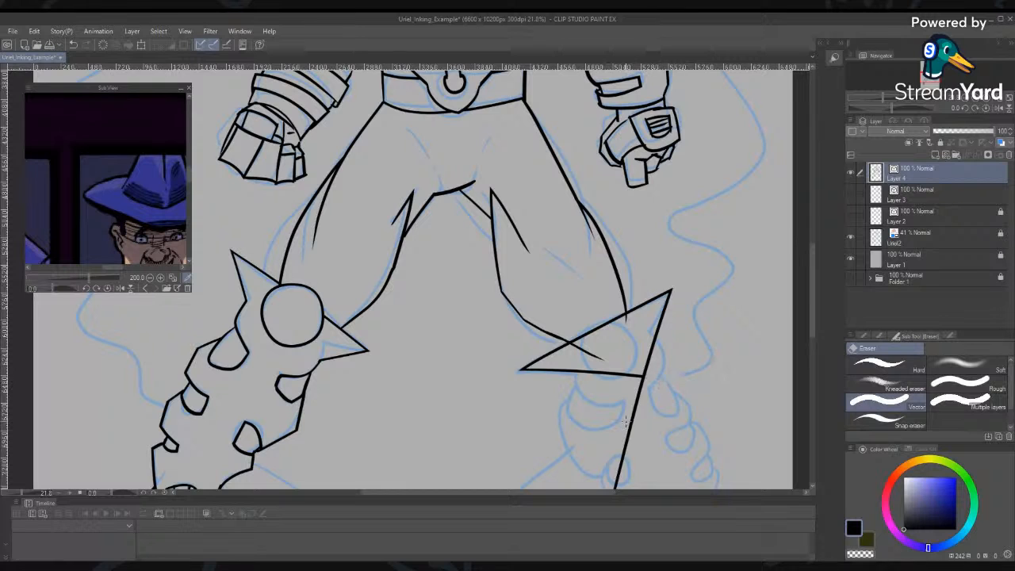
left_click(626, 421)
left_click(591, 345)
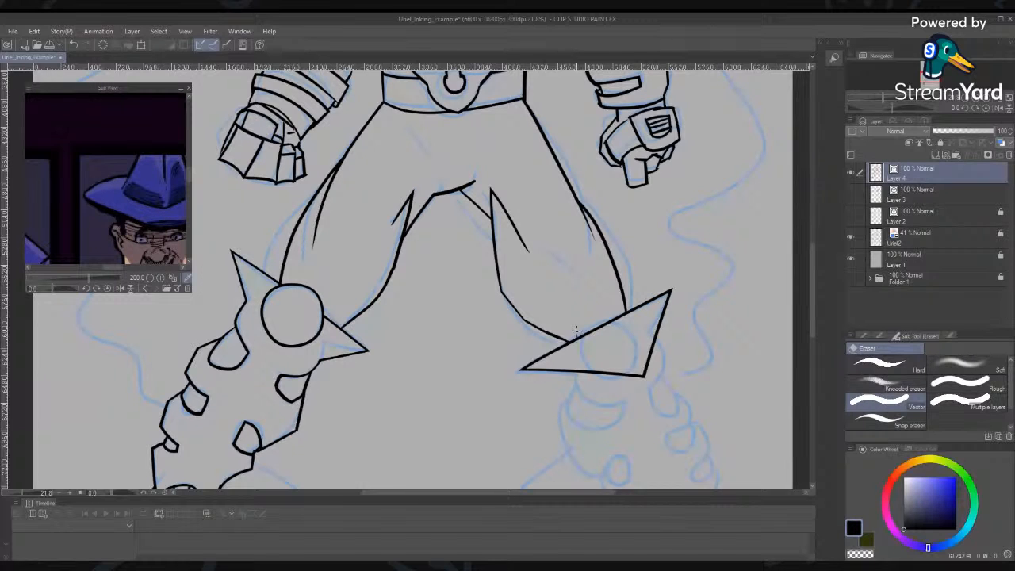
Ink the round knee disc between the spikes and erase its stray ends and the spike lines crossing it
key("p")
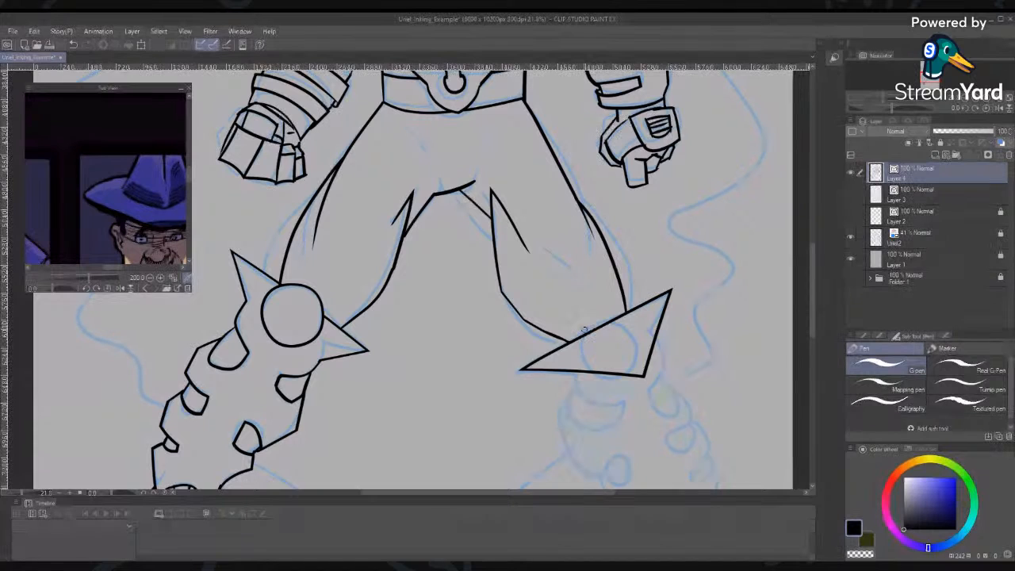
mouse_move(584, 330)
left_mouse_down()
mouse_move(589, 371)
mouse_move(633, 353)
left_mouse_up()
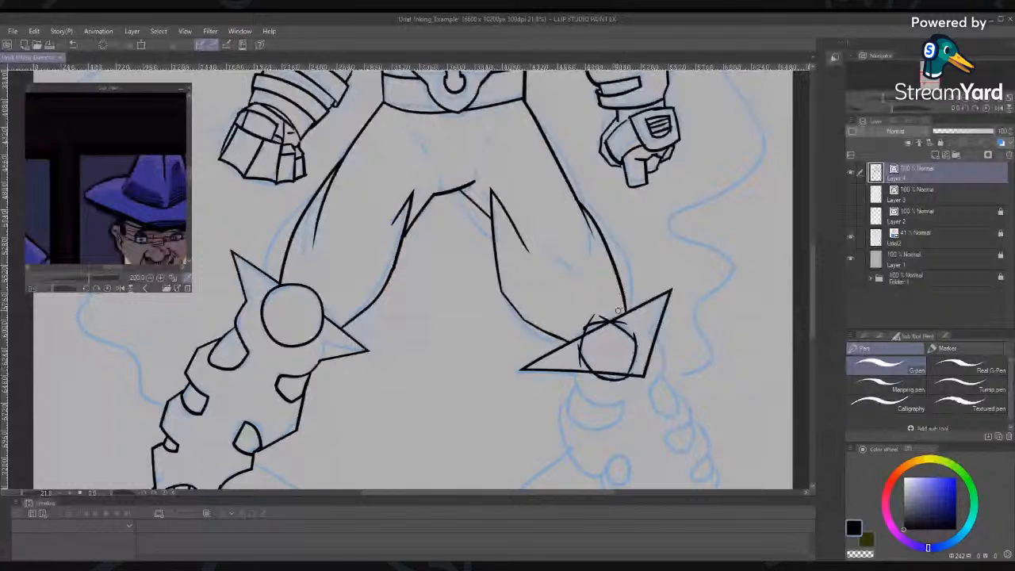
key("e")
left_click_drag(608, 317, 583, 325)
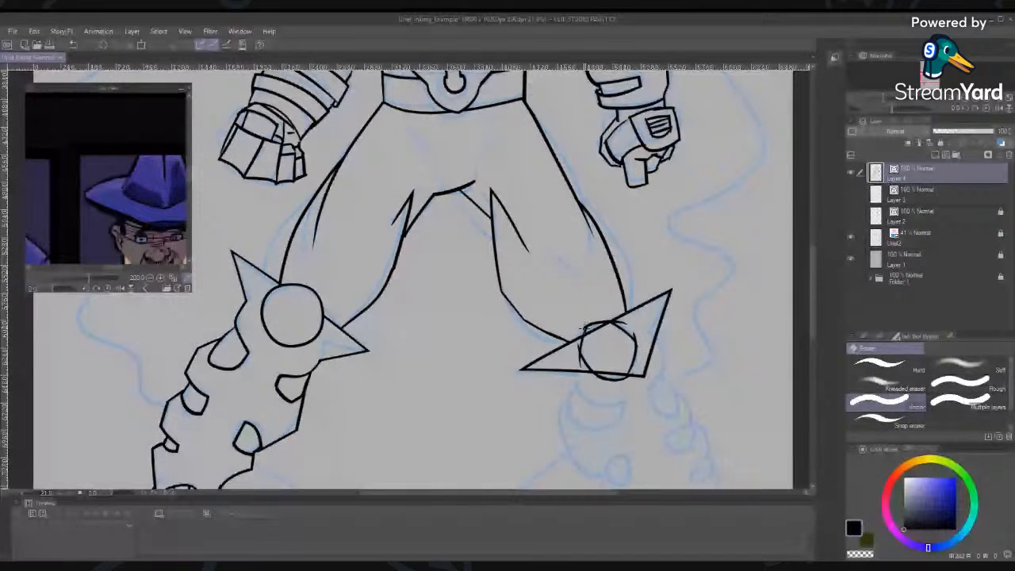
left_click_drag(617, 321, 638, 341)
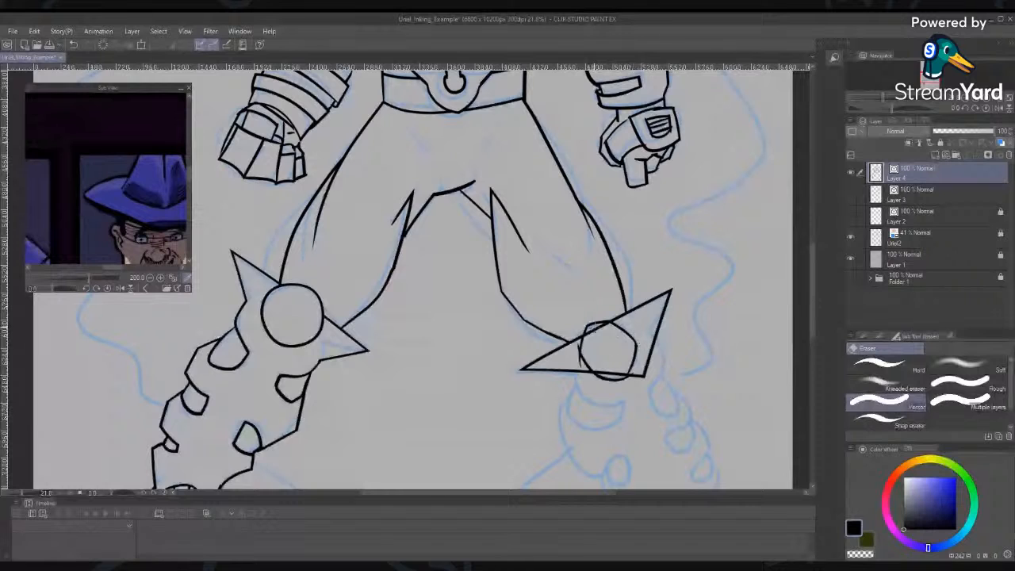
left_click(615, 368)
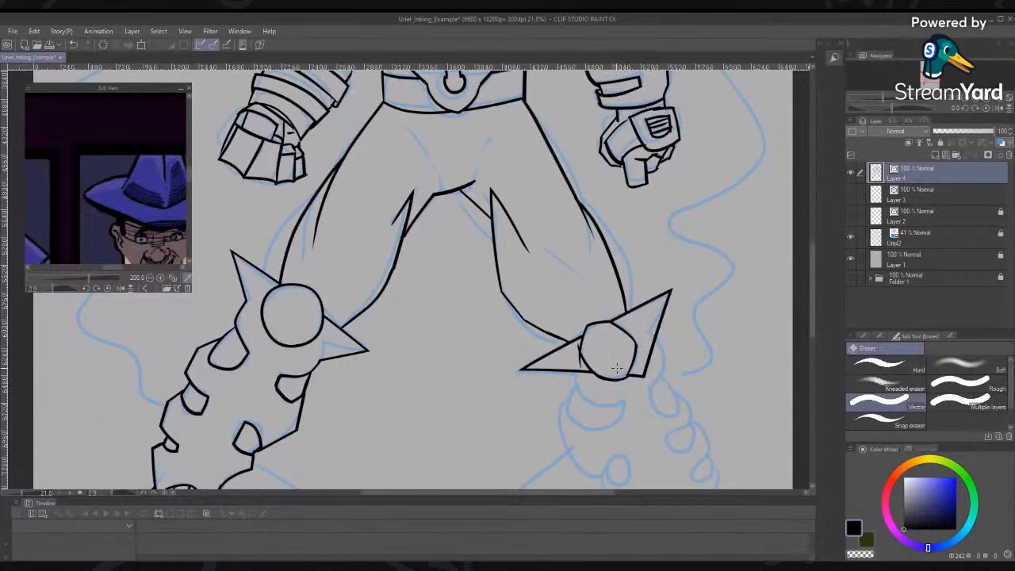
left_click(577, 350)
Ink the curved rim of the knee guard below the disc and two short lines running down the shin from it
key("p")
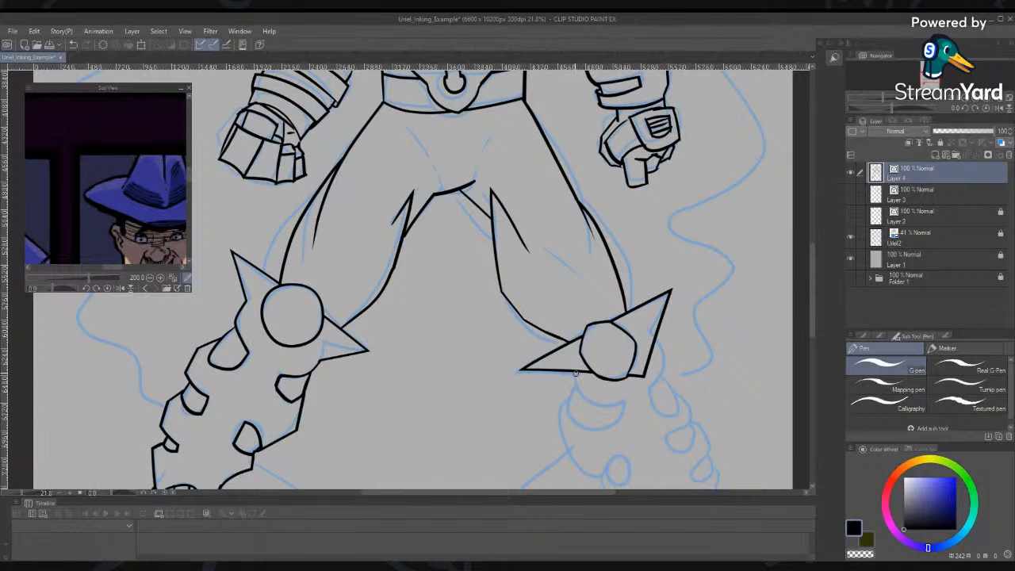
mouse_move(575, 365)
left_mouse_down()
mouse_move(576, 389)
mouse_move(625, 413)
left_mouse_up()
left_click_drag(646, 327, 650, 419)
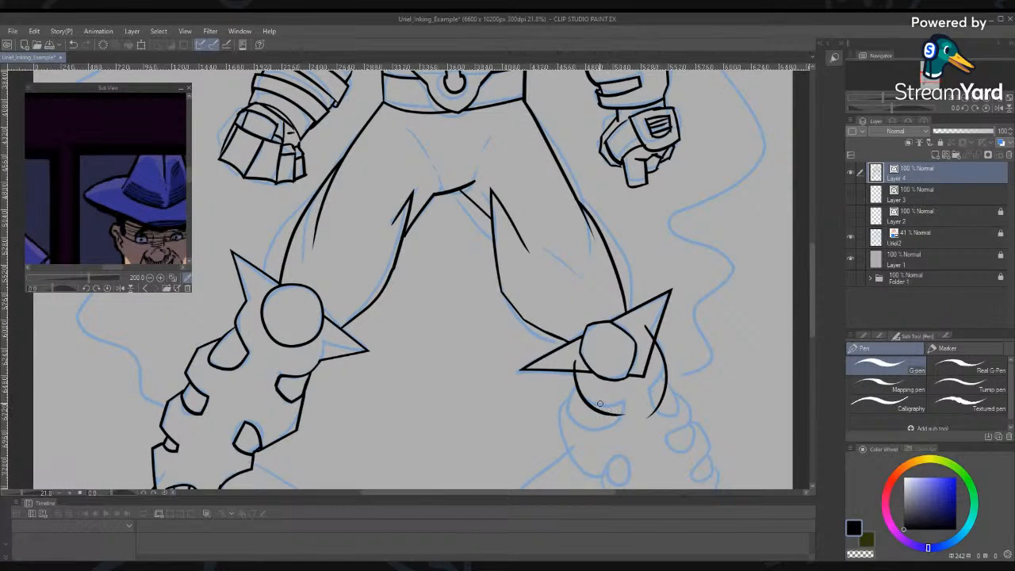
left_click_drag(582, 403, 643, 384)
mouse_move(671, 339)
left_mouse_down()
mouse_move(665, 391)
mouse_move(614, 414)
left_mouse_up()
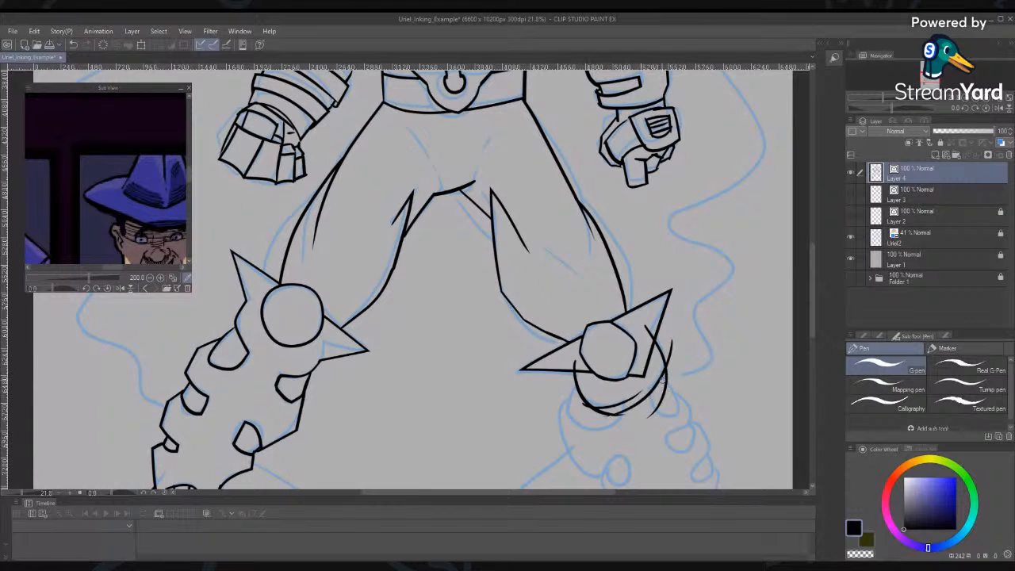
left_click_drag(645, 379, 672, 441)
left_click_drag(620, 387, 626, 464)
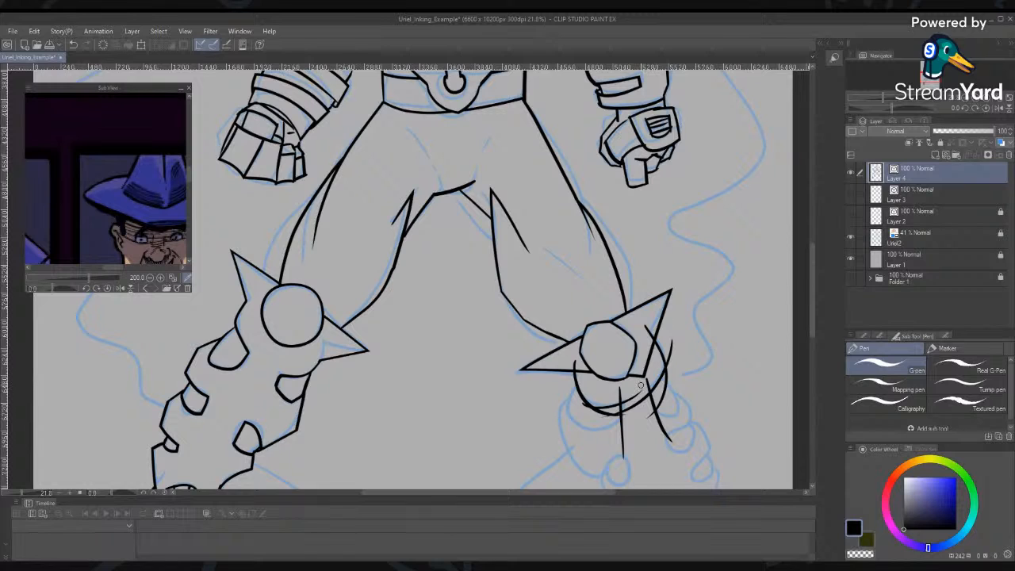
Trim the knee guard's rim with the Vector eraser, removing the spike base inside it and the overshooting arc ends
key("e")
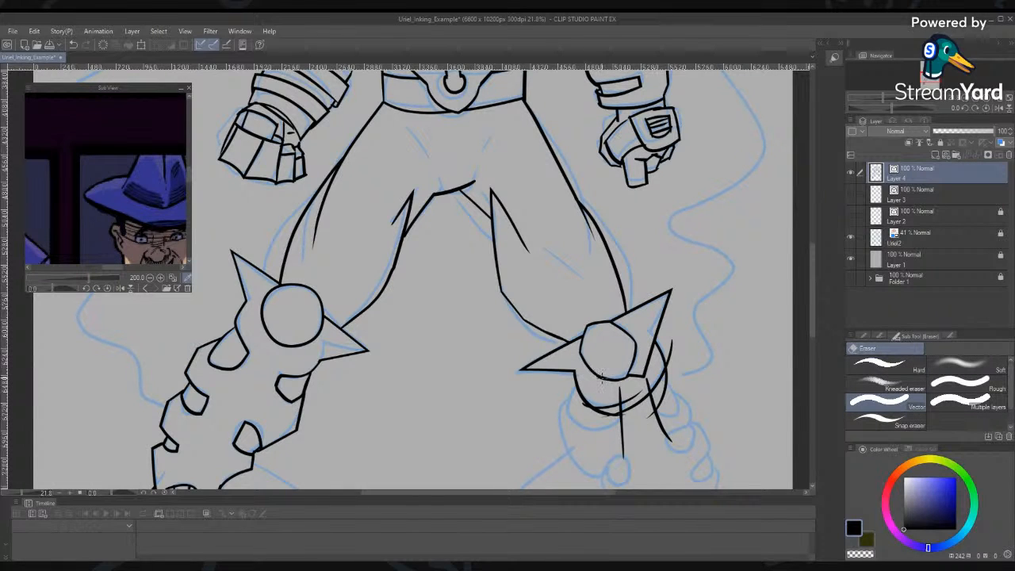
mouse_move(601, 378)
left_mouse_down()
mouse_move(629, 391)
mouse_move(645, 373)
left_mouse_up()
key("ctrl+z")
left_click_drag(636, 407, 624, 406)
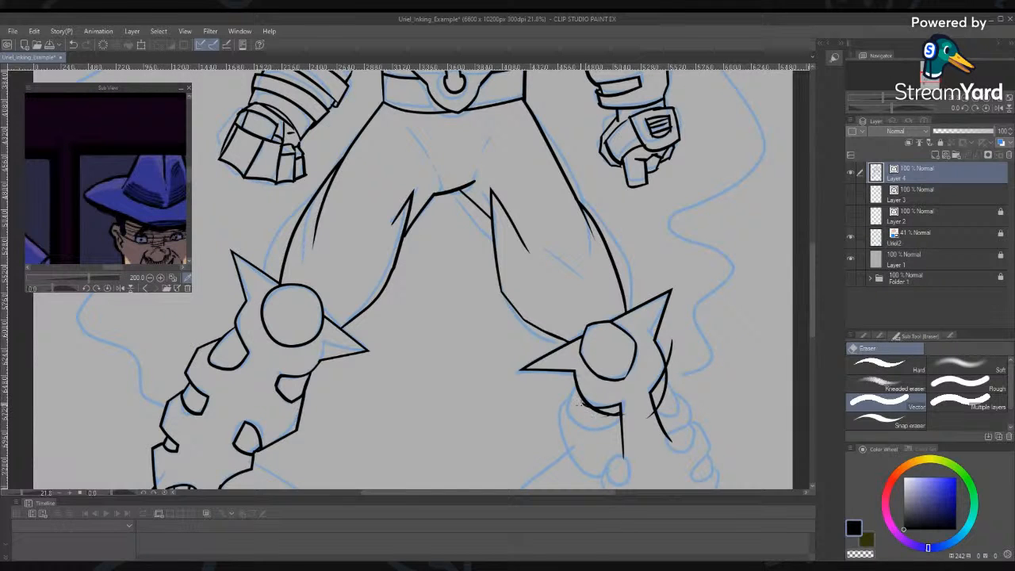
mouse_move(606, 410)
left_mouse_down()
mouse_move(656, 403)
mouse_move(649, 418)
mouse_move(674, 385)
left_mouse_up()
Ink the curved plate under the knee guard on the shin's inner side and erase its overshooting ends
key("p")
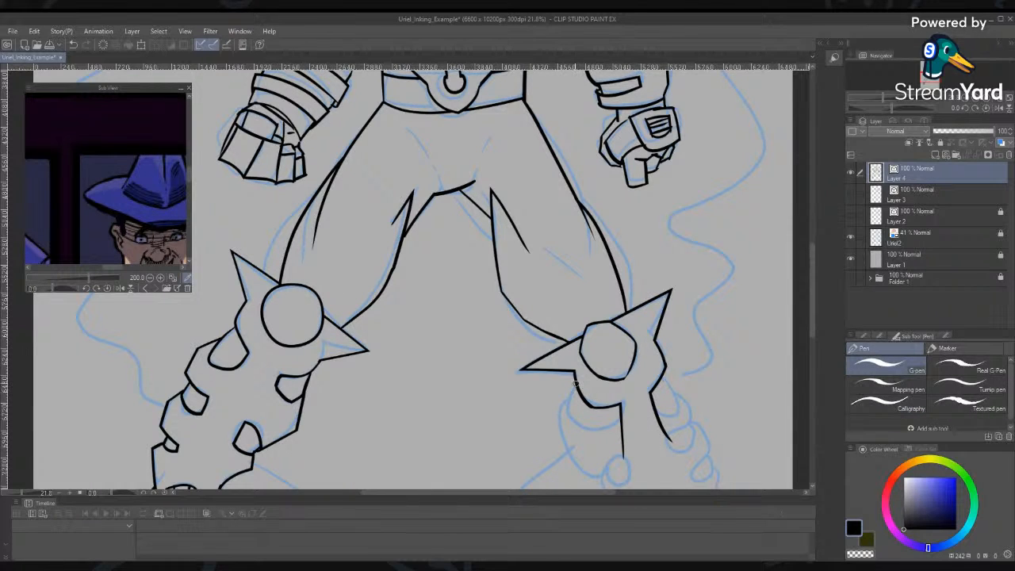
left_click_drag(573, 390, 556, 441)
left_click_drag(558, 397, 623, 421)
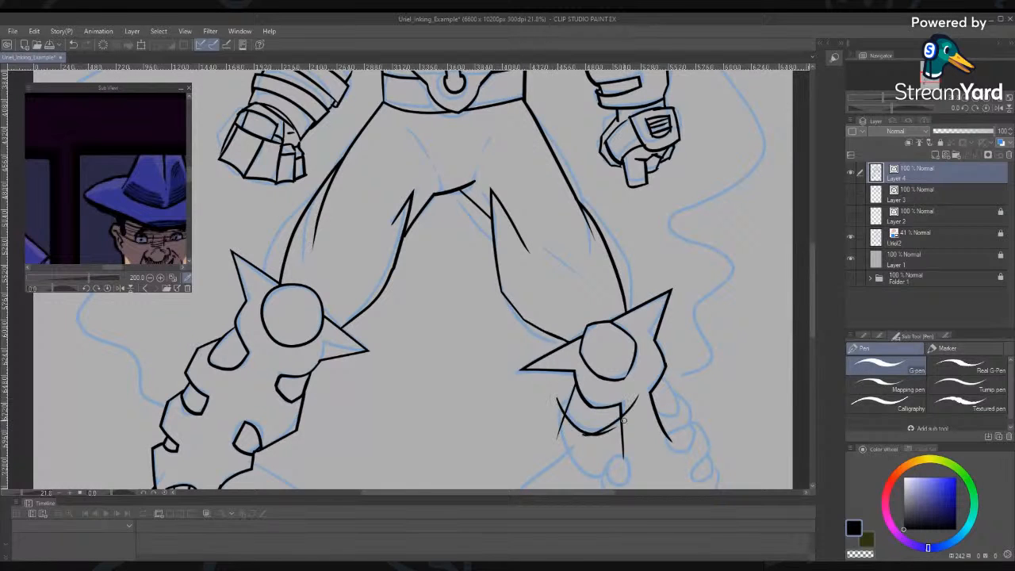
key("e")
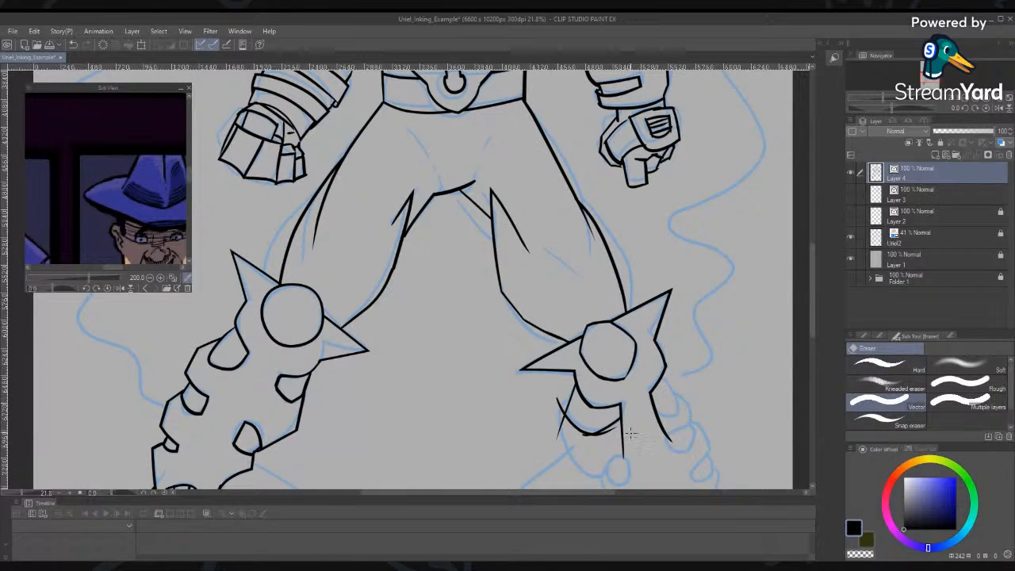
mouse_move(615, 432)
left_mouse_down()
mouse_move(589, 455)
mouse_move(579, 434)
mouse_move(589, 439)
mouse_move(552, 419)
mouse_move(554, 444)
left_mouse_up()
Ink the small plate under the knee guard on the shin's outer side and erase the excess lines around both plates
key("p")
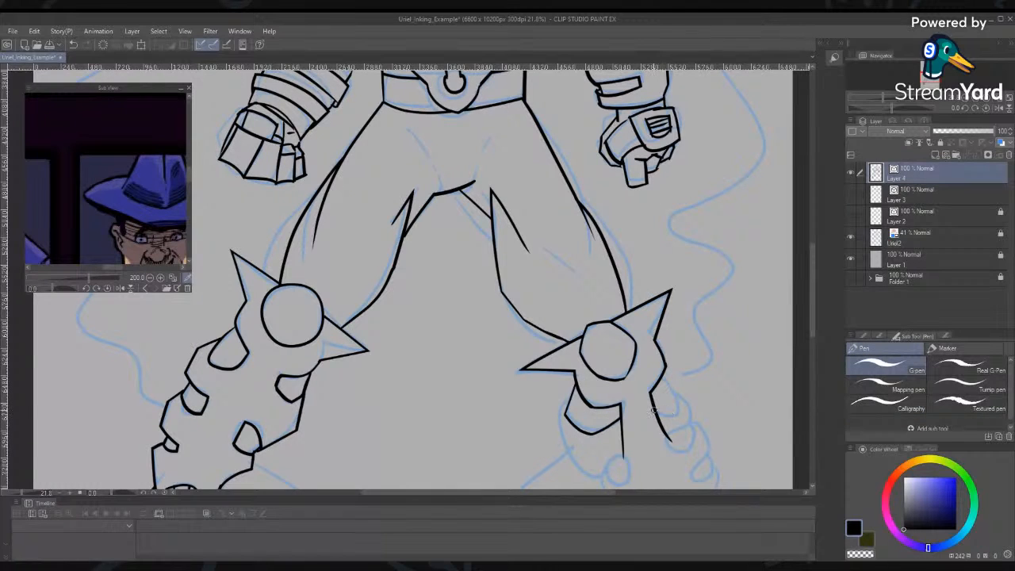
mouse_move(654, 408)
left_mouse_down()
mouse_move(683, 397)
mouse_move(664, 375)
mouse_move(685, 429)
left_mouse_up()
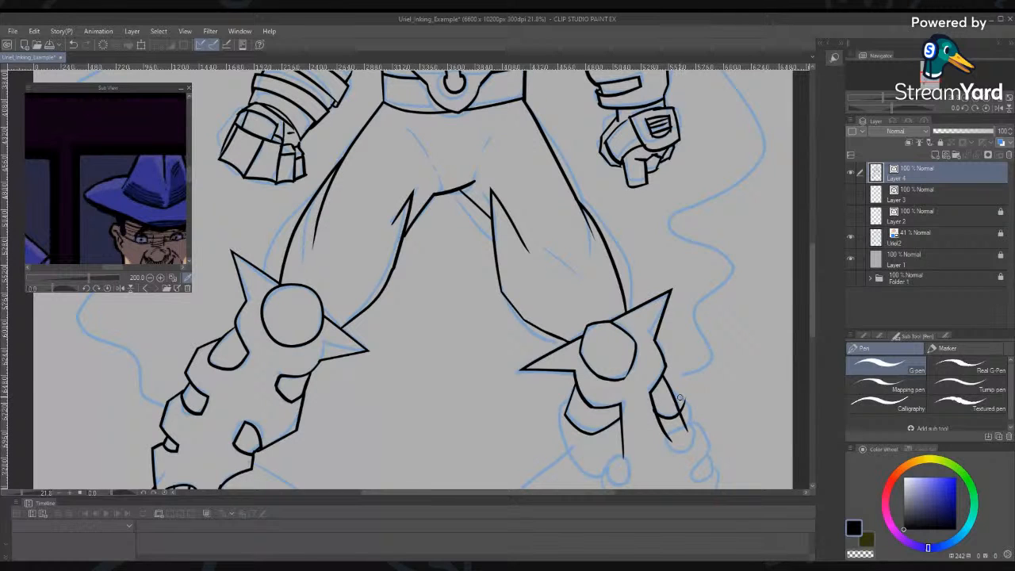
key("e")
mouse_move(688, 398)
left_mouse_down()
mouse_move(655, 430)
mouse_move(673, 433)
mouse_move(619, 441)
left_mouse_up()
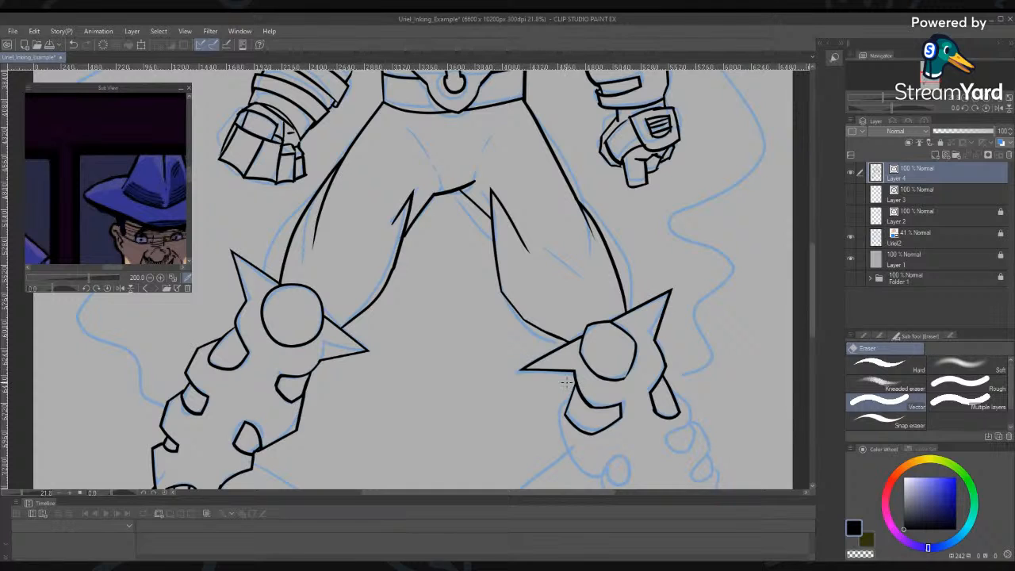
Ink both bumpy shin contours down to the ankle, the small round plates along them and the arc above the foot
key("p")
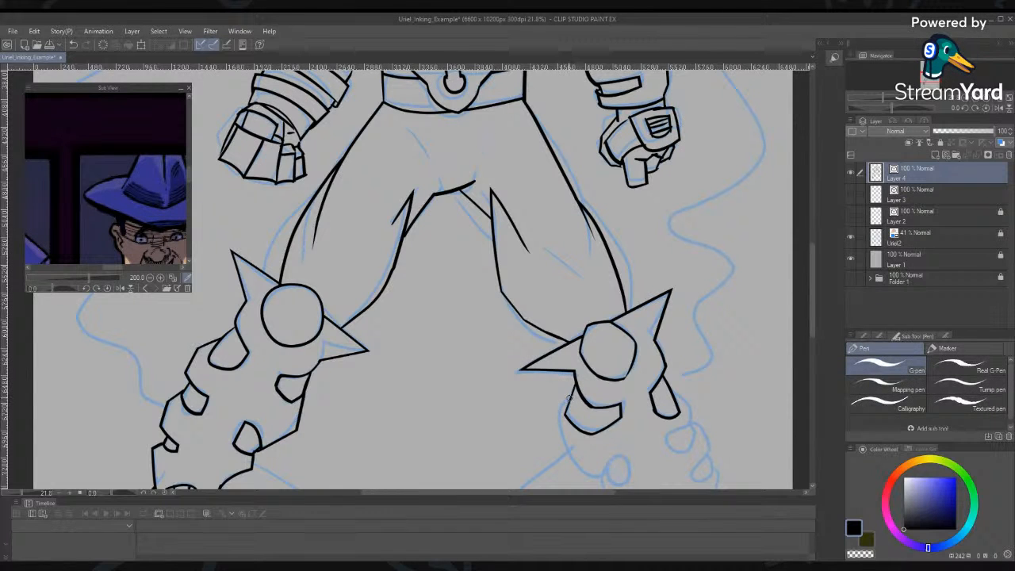
mouse_move(559, 391)
left_mouse_down()
mouse_move(556, 428)
mouse_move(590, 487)
left_mouse_up()
scroll(673, 460, "down", 4)
left_click_drag(542, 284, 612, 308)
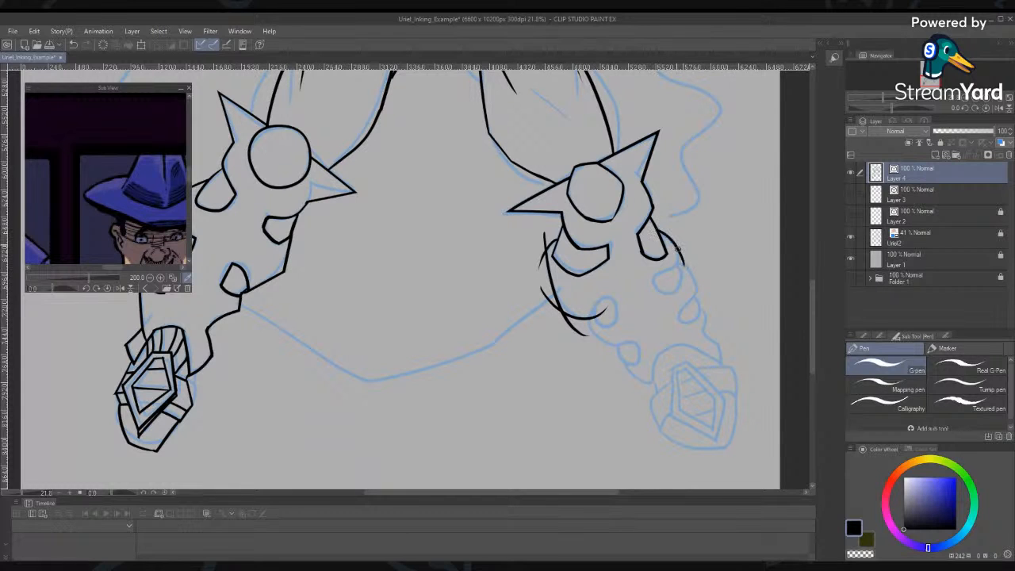
left_click_drag(665, 217, 676, 281)
mouse_move(588, 322)
left_mouse_down()
mouse_move(612, 315)
mouse_move(606, 300)
mouse_move(609, 330)
mouse_move(593, 330)
mouse_move(624, 315)
mouse_move(605, 346)
mouse_move(635, 336)
mouse_move(644, 357)
mouse_move(623, 382)
mouse_move(657, 379)
mouse_move(697, 334)
mouse_move(726, 365)
left_mouse_up()
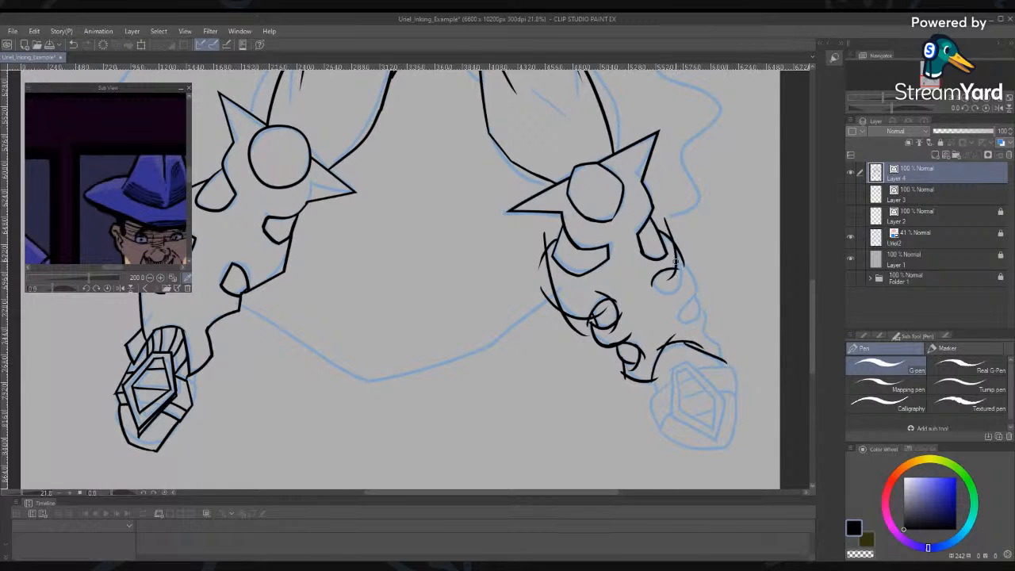
left_click_drag(674, 338, 719, 358)
mouse_move(654, 271)
left_mouse_down()
mouse_move(703, 295)
mouse_move(676, 323)
mouse_move(700, 314)
mouse_move(727, 367)
left_mouse_up()
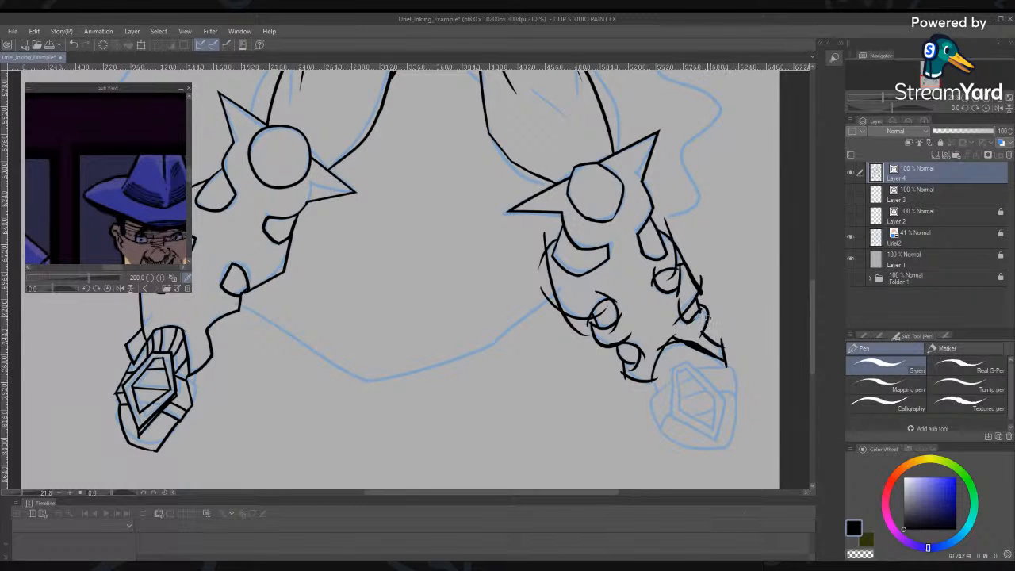
Erase the overshooting line ends along the shin's inner contour and its round plates down to the ankle
key("e")
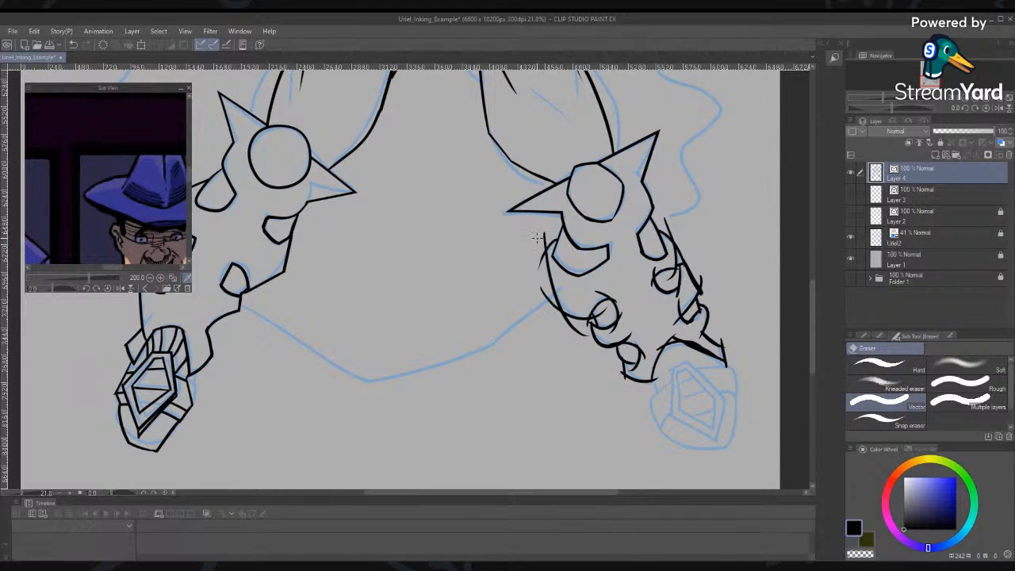
mouse_move(537, 238)
left_mouse_down()
mouse_move(542, 265)
mouse_move(546, 249)
left_mouse_up()
mouse_move(544, 289)
left_mouse_down()
mouse_move(556, 336)
mouse_move(580, 339)
mouse_move(563, 329)
mouse_move(599, 316)
left_mouse_up()
mouse_move(595, 314)
left_mouse_down()
mouse_move(611, 287)
mouse_move(621, 307)
mouse_move(615, 334)
mouse_move(626, 322)
mouse_move(640, 361)
mouse_move(622, 334)
mouse_move(641, 360)
left_mouse_up()
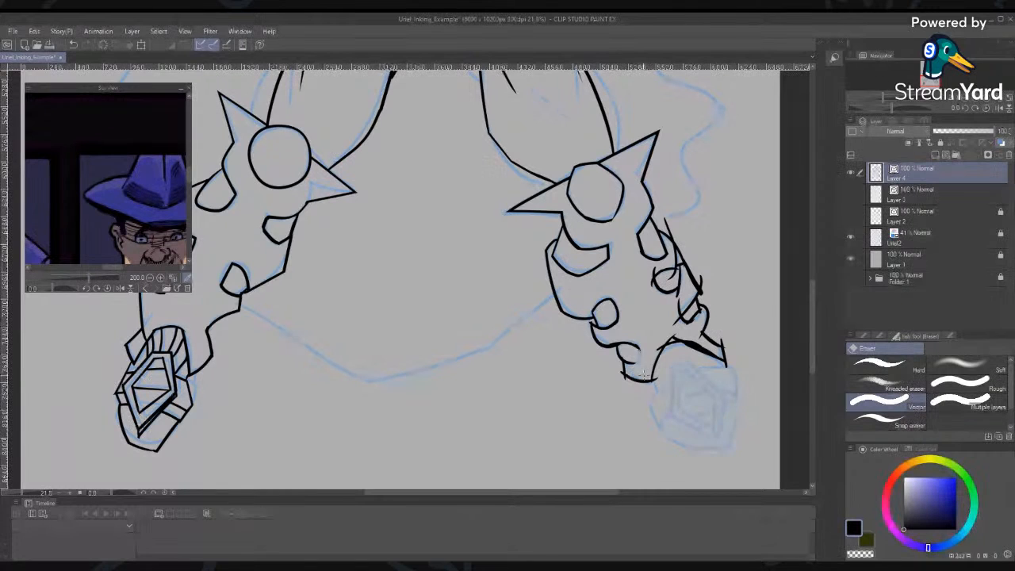
left_click_drag(623, 373, 634, 383)
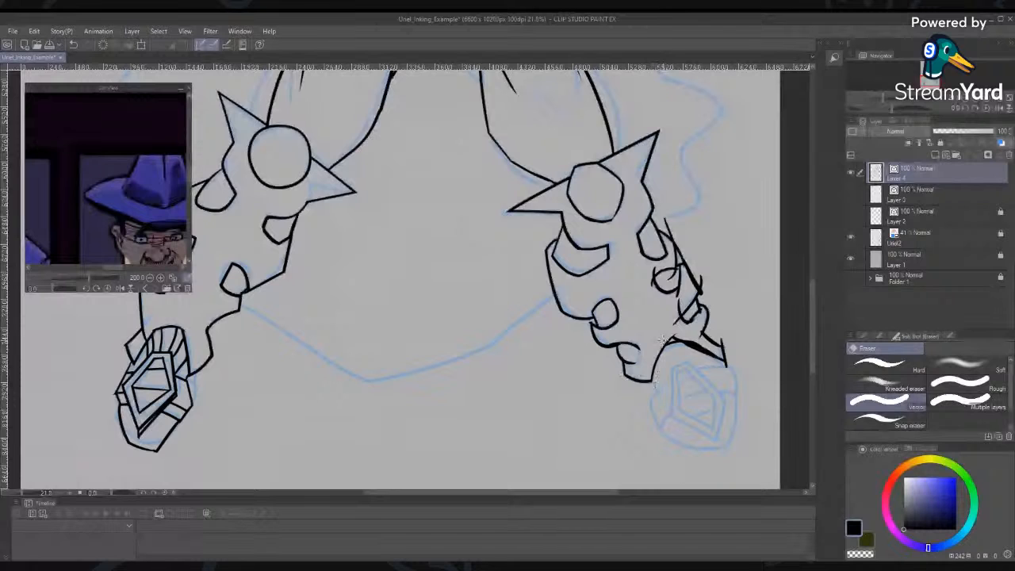
Erase the doubled ankle arc line and the stray ends along the shin's outer contour and its small plates
left_click_drag(662, 339, 714, 357)
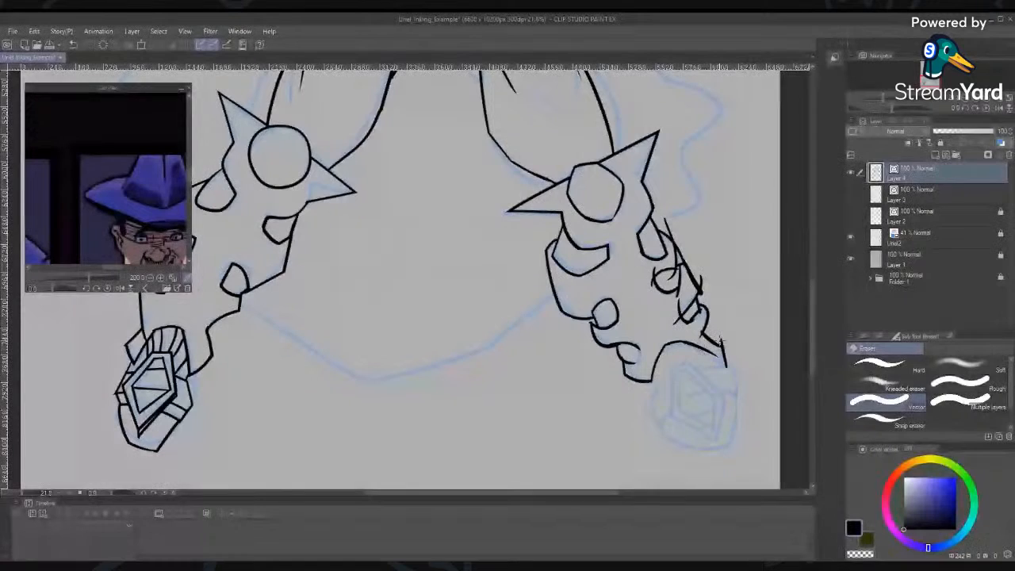
left_click(722, 342)
left_click(702, 281)
left_click(679, 234)
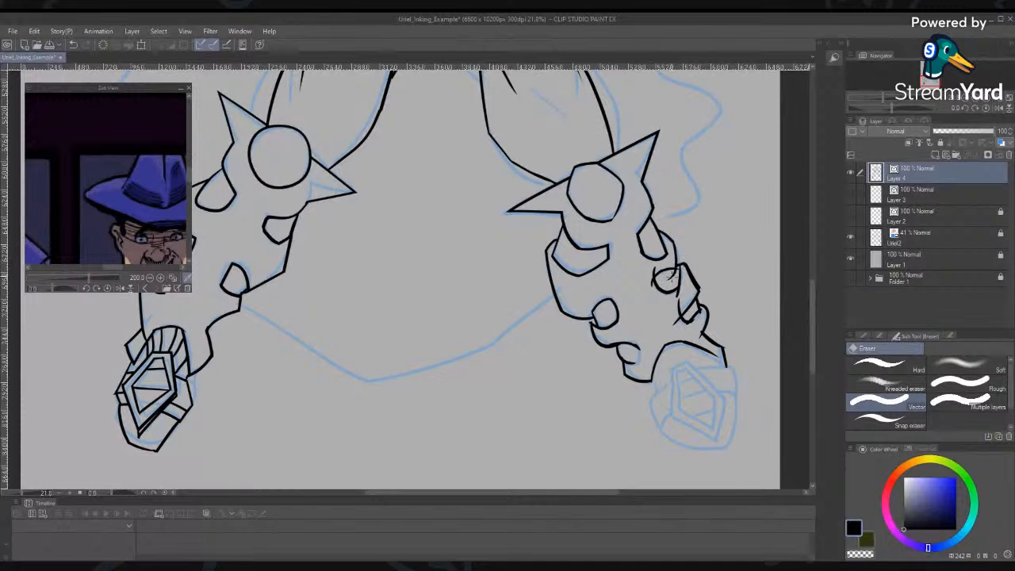
left_click_drag(671, 274, 674, 279)
left_click_drag(682, 288, 681, 330)
Redraw the missing outer contour segment between the two lower shin plates and erase its overshooting ends
key("p")
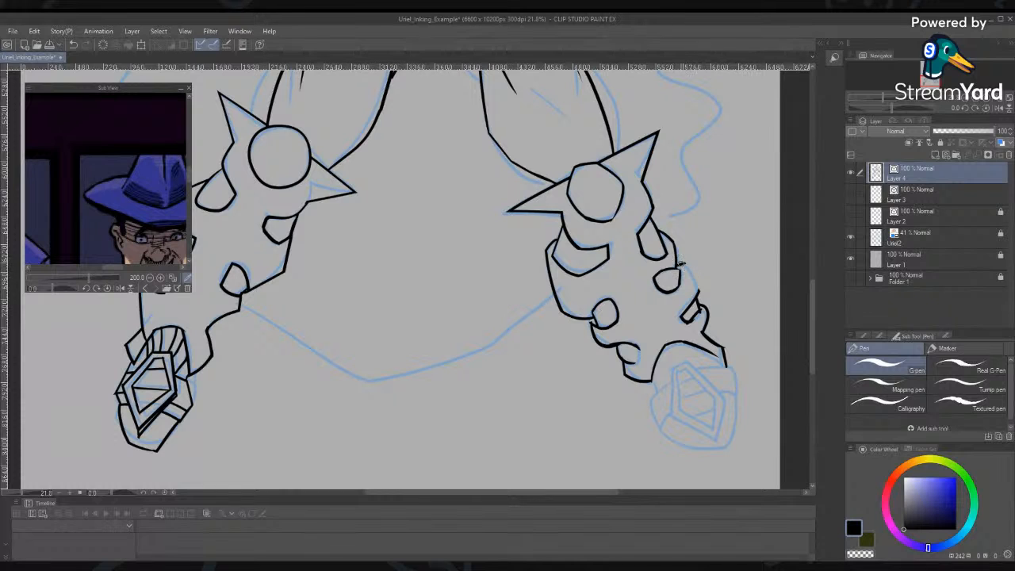
left_click_drag(684, 266, 702, 297)
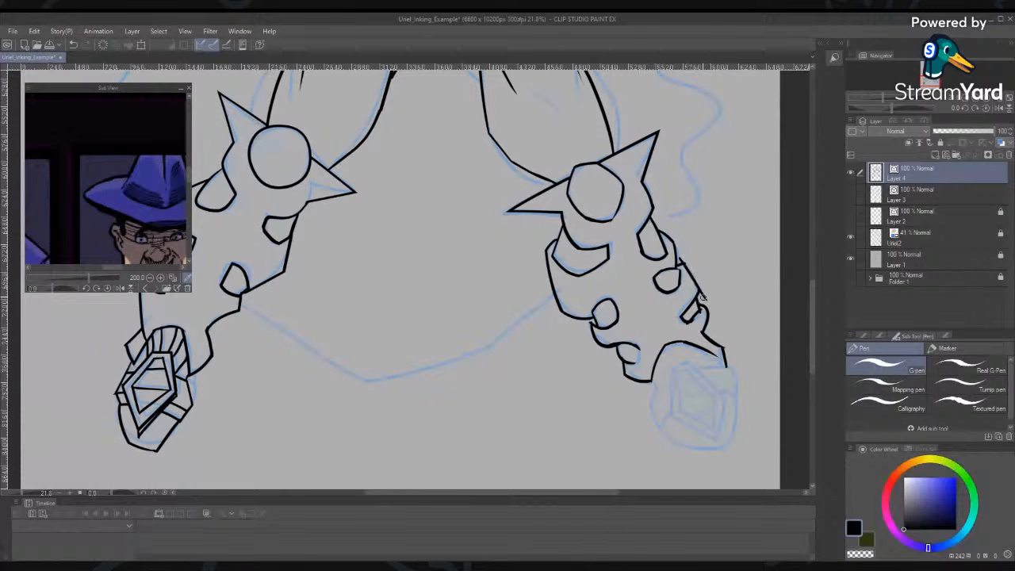
key("e")
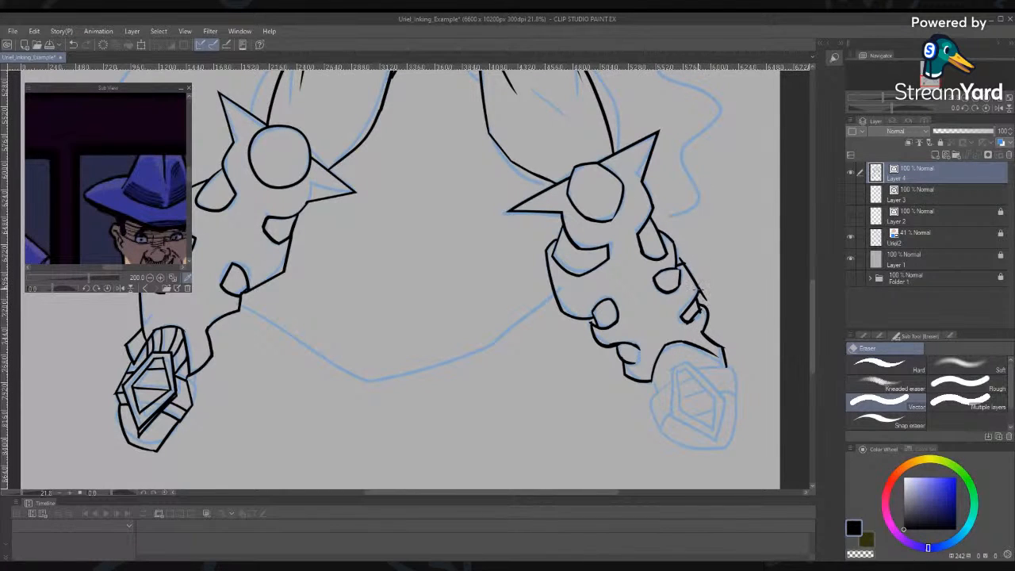
left_click_drag(681, 260, 703, 295)
key("p")
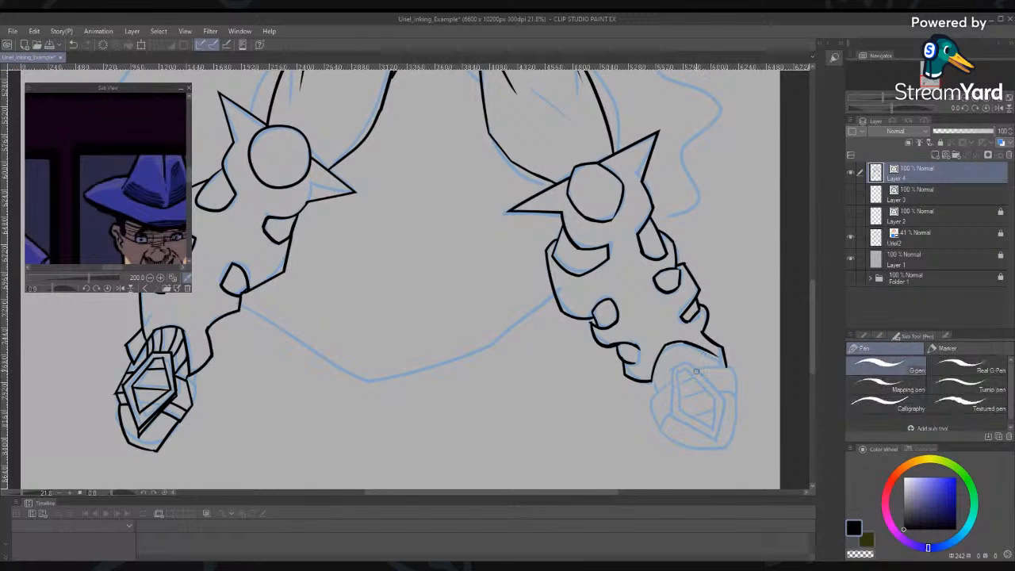
Ink the five-sided gem plate outline on the right-hand foot and erase its overshooting corner line ends
mouse_move(663, 372)
left_mouse_down()
mouse_move(695, 357)
mouse_move(683, 359)
mouse_move(721, 400)
mouse_move(672, 396)
mouse_move(672, 424)
mouse_move(737, 457)
left_mouse_up()
left_click_drag(728, 387, 710, 479)
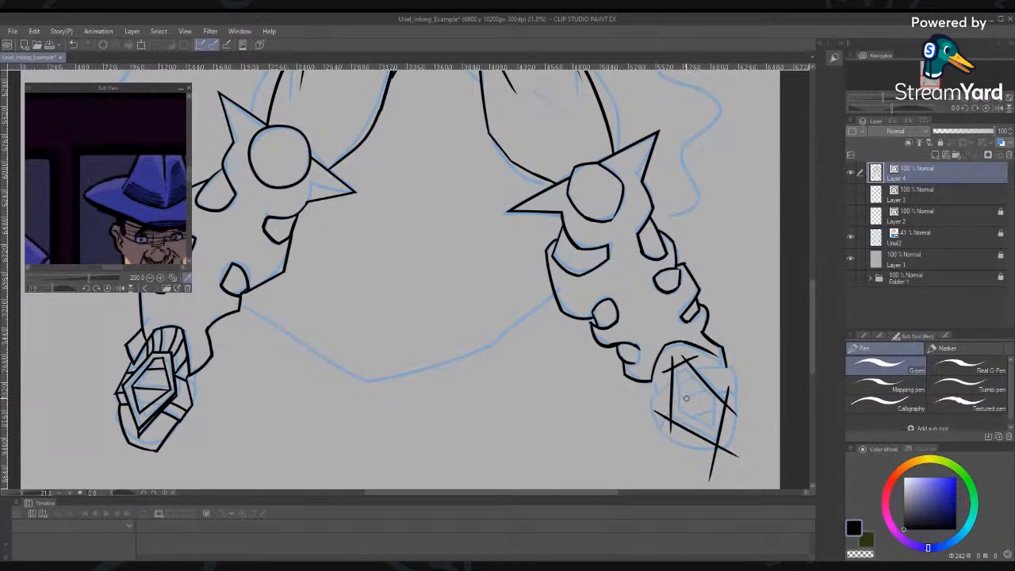
key("e")
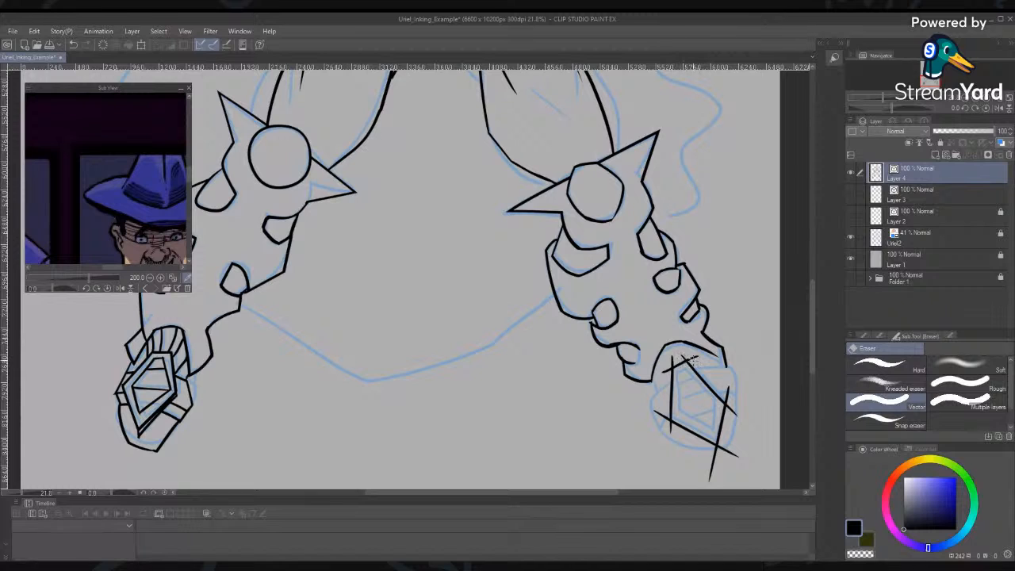
left_click_drag(679, 356, 665, 378)
left_click_drag(657, 414, 673, 433)
left_click_drag(712, 473, 728, 449)
left_click_drag(731, 407, 723, 424)
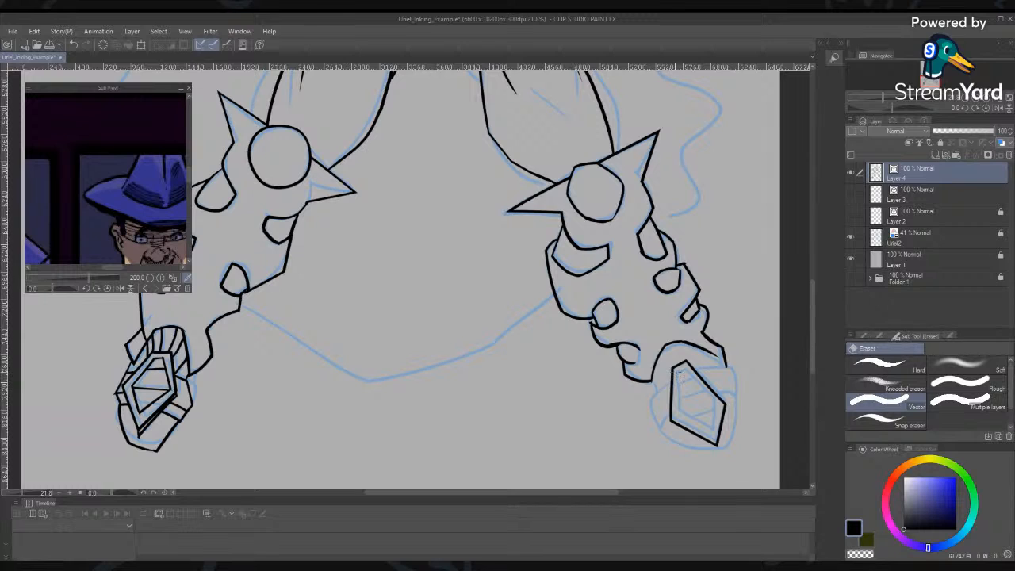
Ink the side plates flanking the gem on the right-hand foot and erase their overshooting line ends
key("p")
left_click_drag(628, 379, 673, 379)
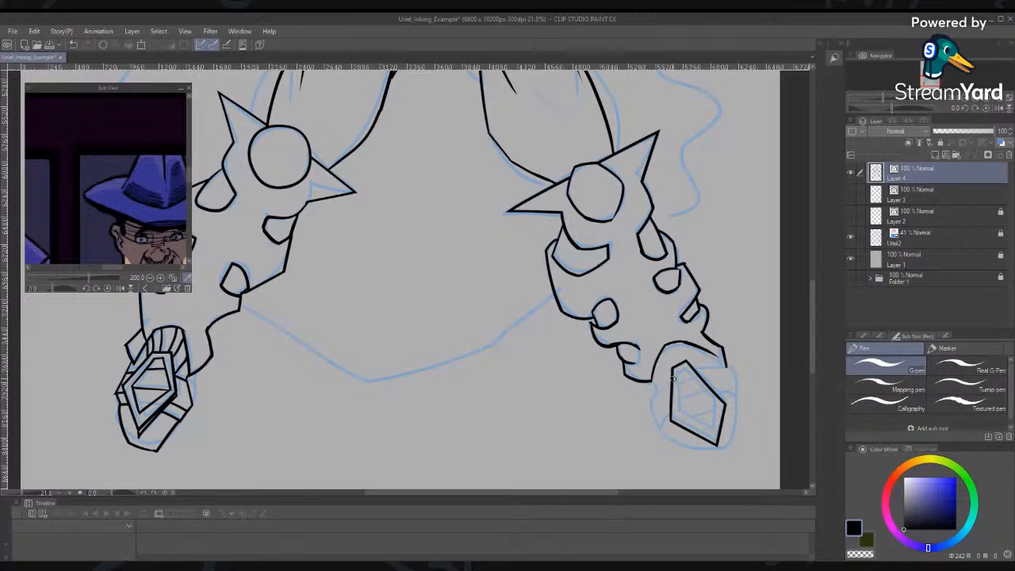
left_click_drag(674, 379, 657, 438)
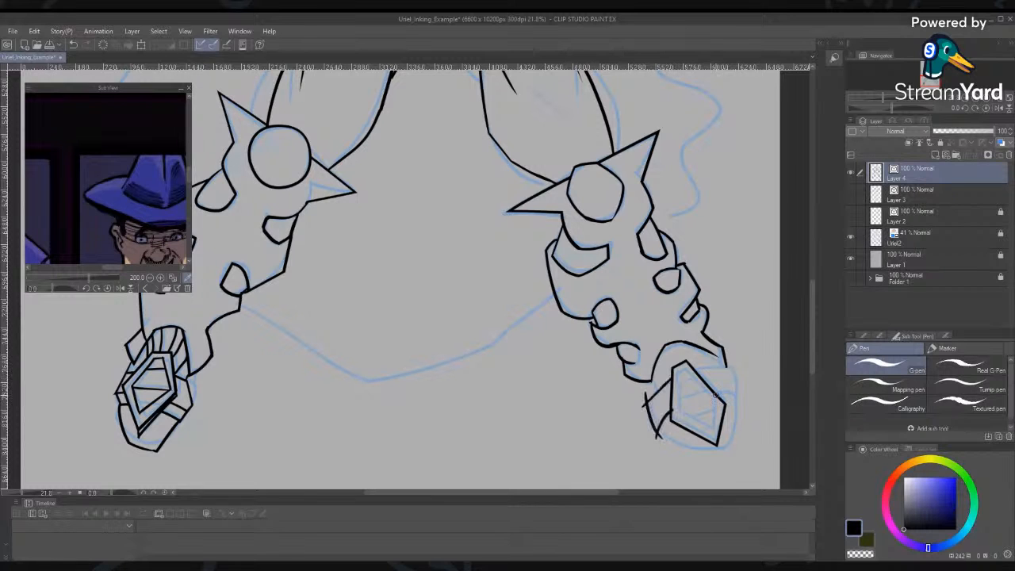
left_click_drag(726, 366, 739, 414)
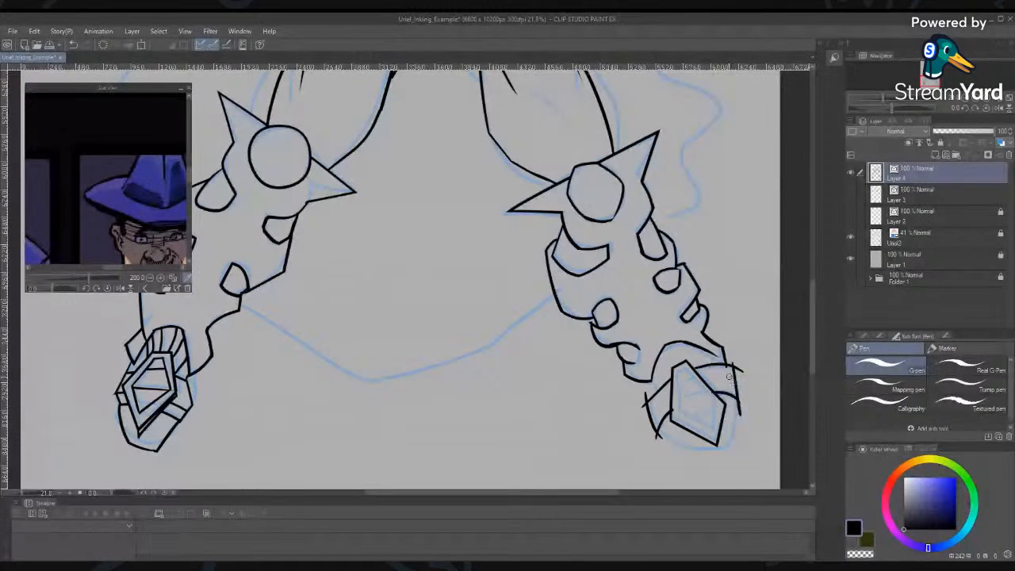
key("e")
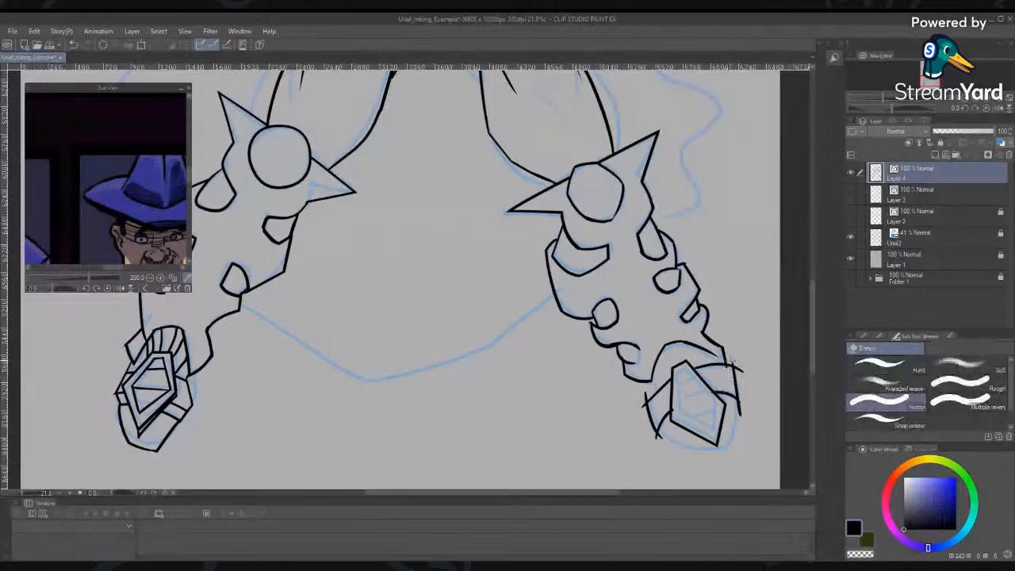
left_click_drag(743, 395, 736, 415)
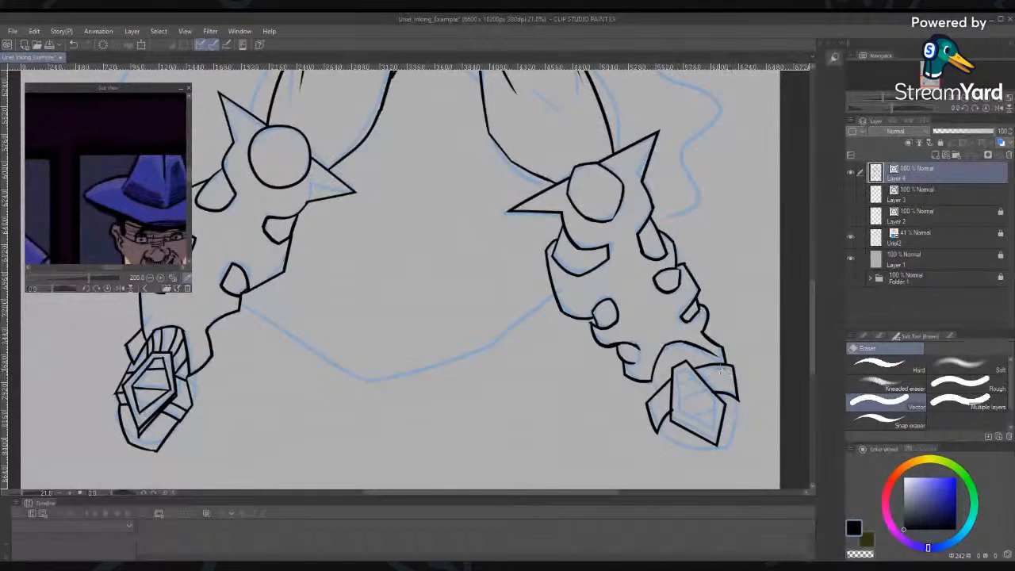
key("p")
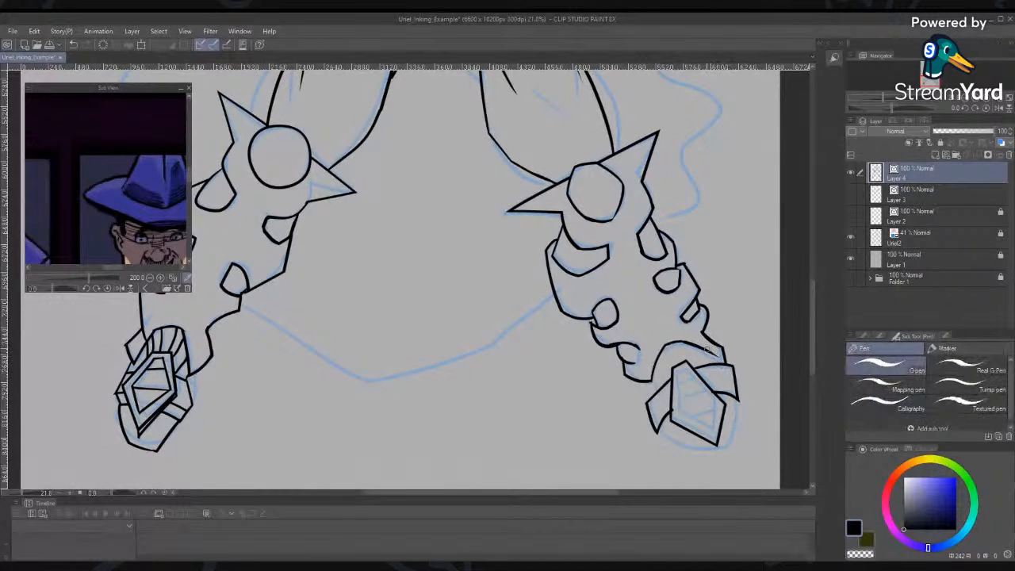
left_click_drag(706, 347, 718, 367)
key("e")
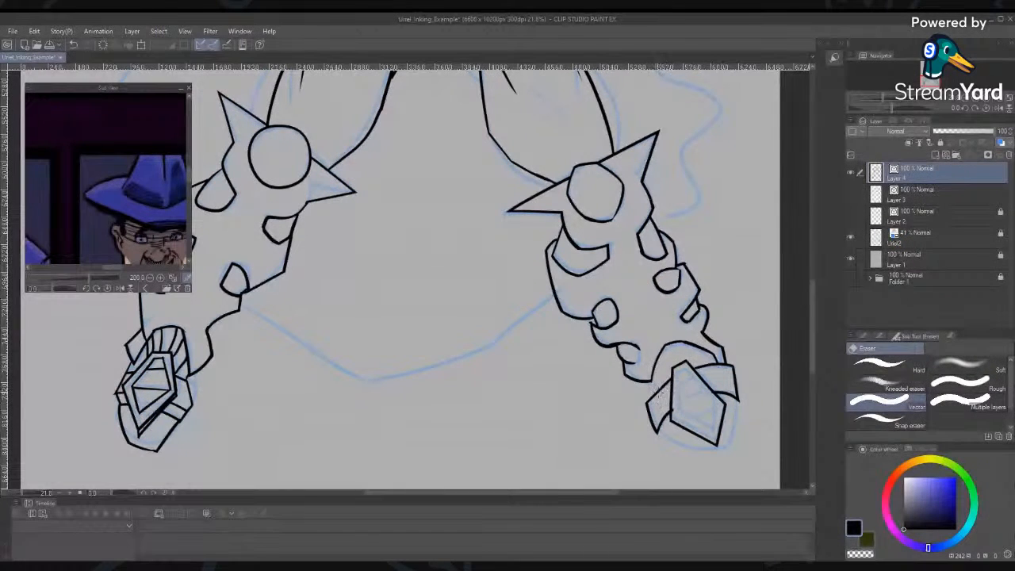
Ink the inner gem outline and its facet lines within the foot plate, erasing the overshooting ends
key("p")
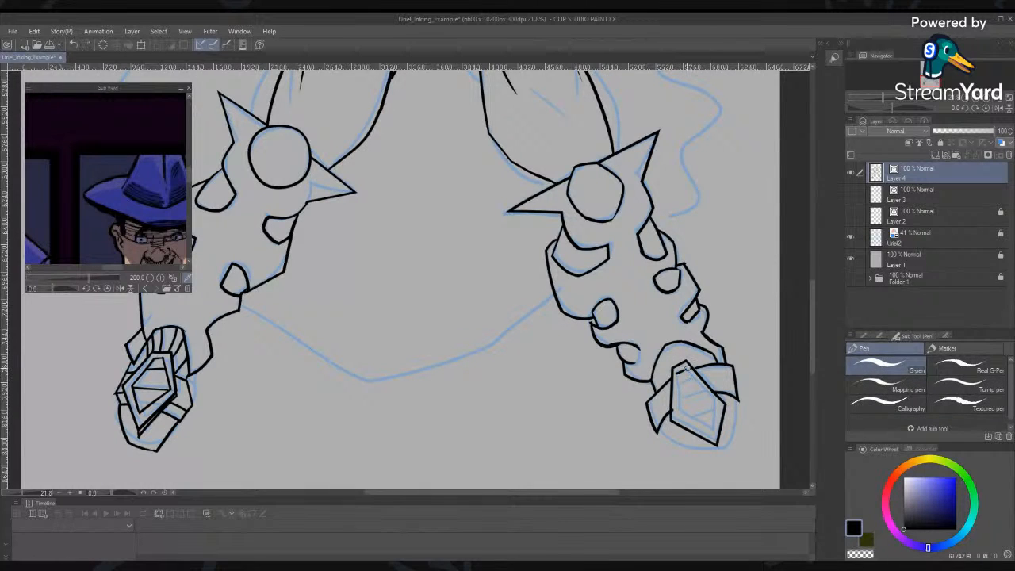
left_click_drag(684, 368, 724, 412)
mouse_move(676, 366)
left_mouse_down()
mouse_move(683, 420)
mouse_move(713, 436)
left_mouse_up()
left_click_drag(719, 399, 711, 438)
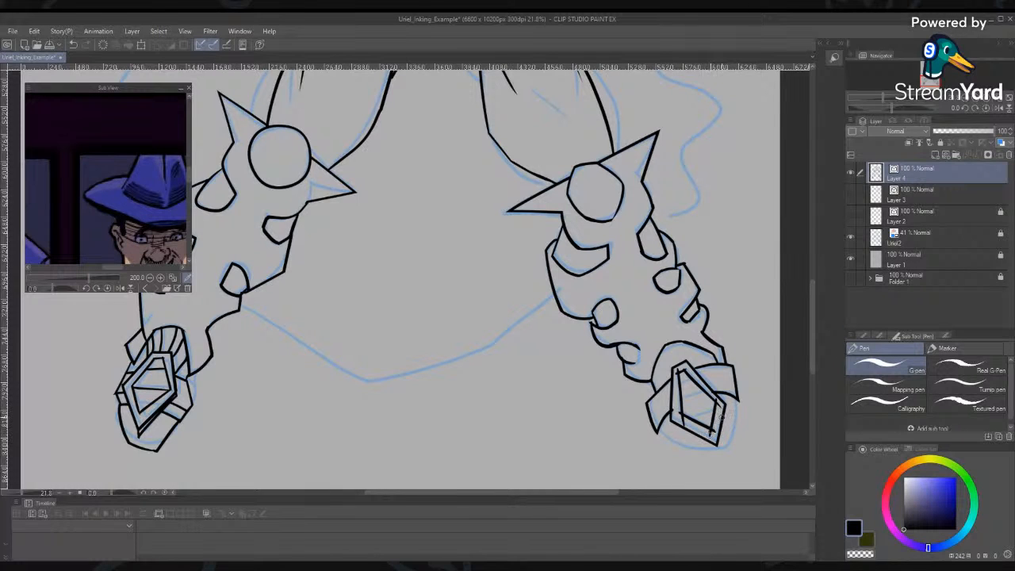
key("e")
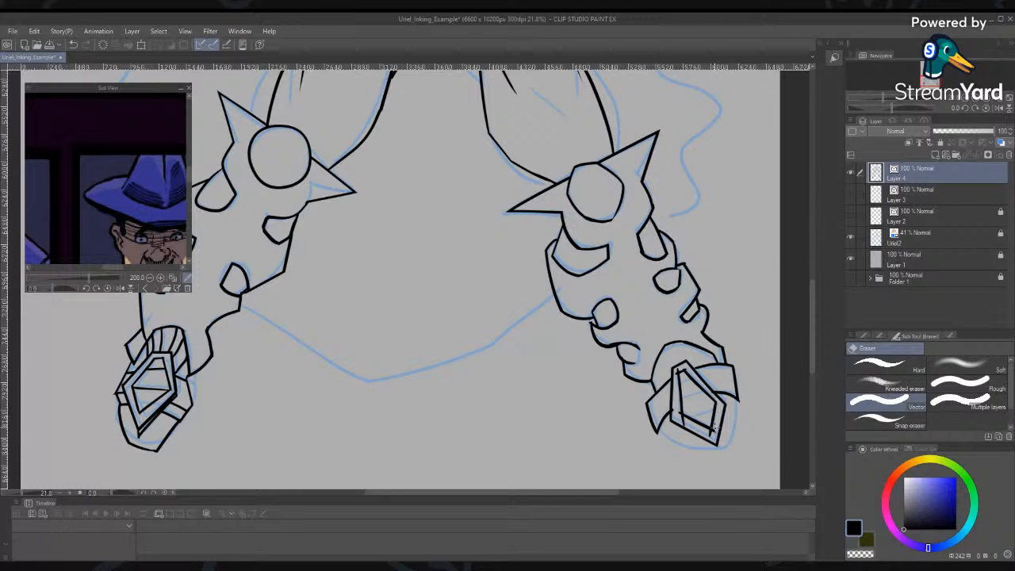
mouse_move(717, 420)
left_mouse_down()
mouse_move(711, 436)
mouse_move(689, 425)
left_mouse_up()
key("p")
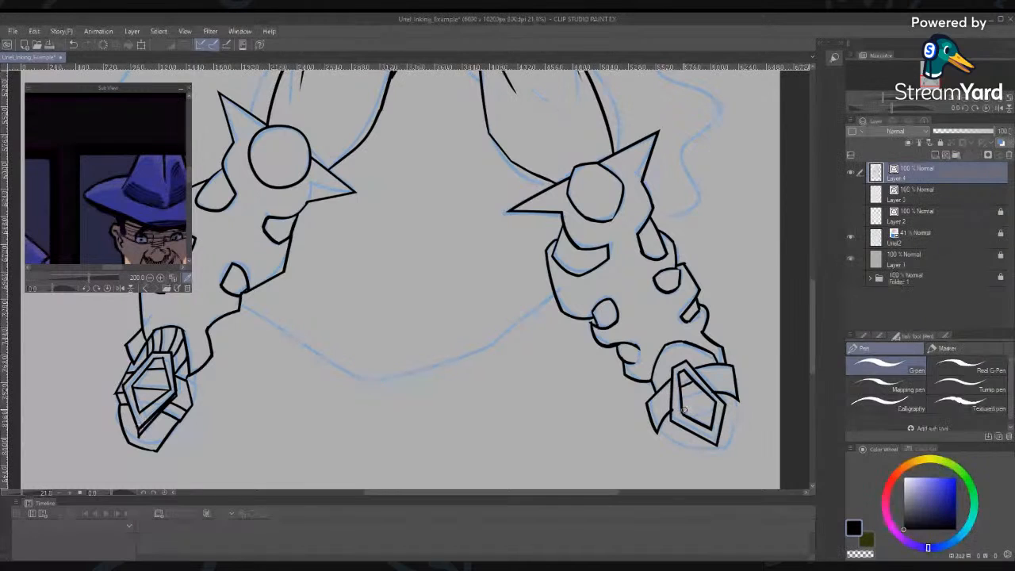
key("e")
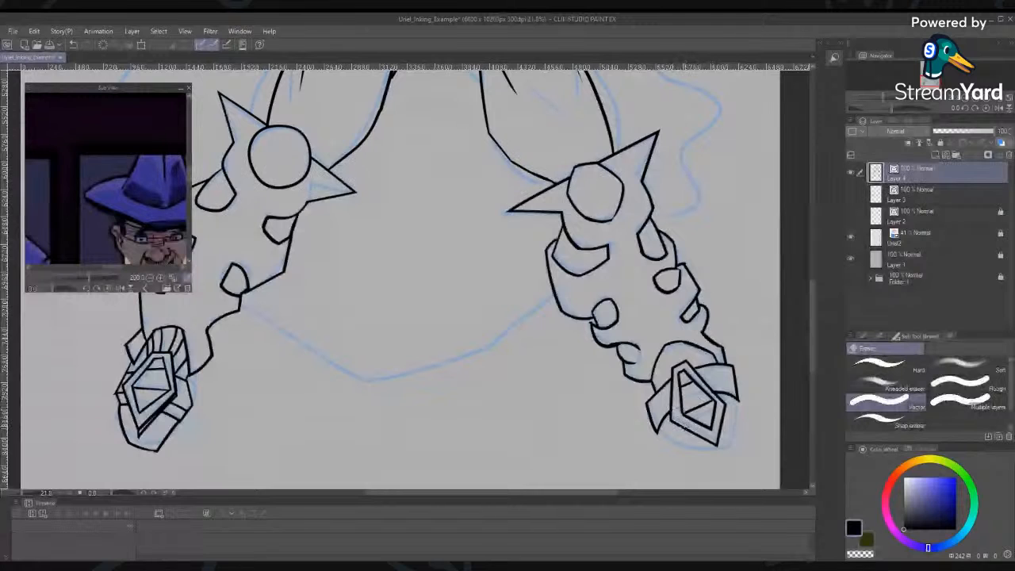
Ink the toe contour below the gem with its ends trimmed, and add the ribs inside the ankle arc
key("p")
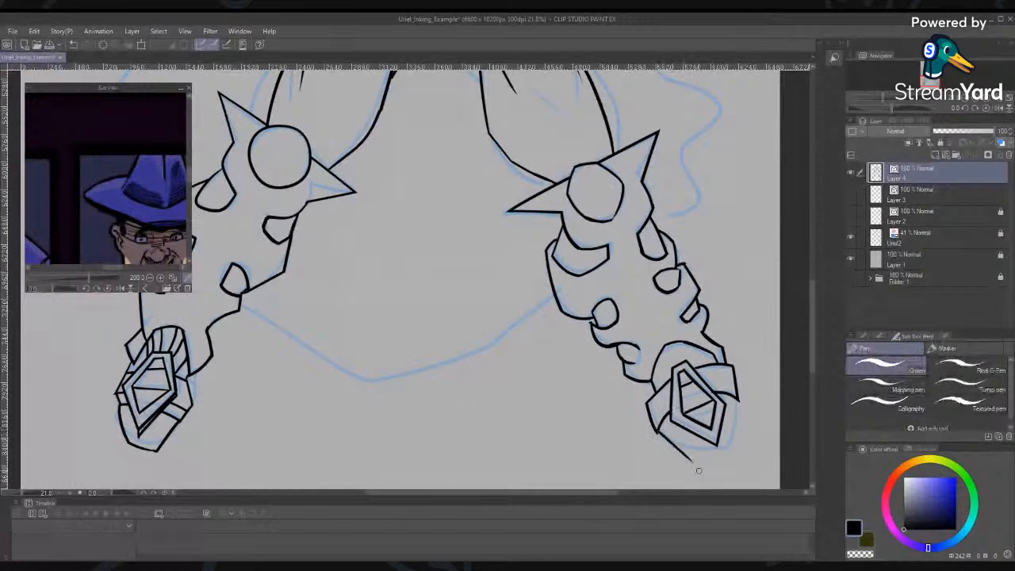
left_click_drag(680, 463, 736, 448)
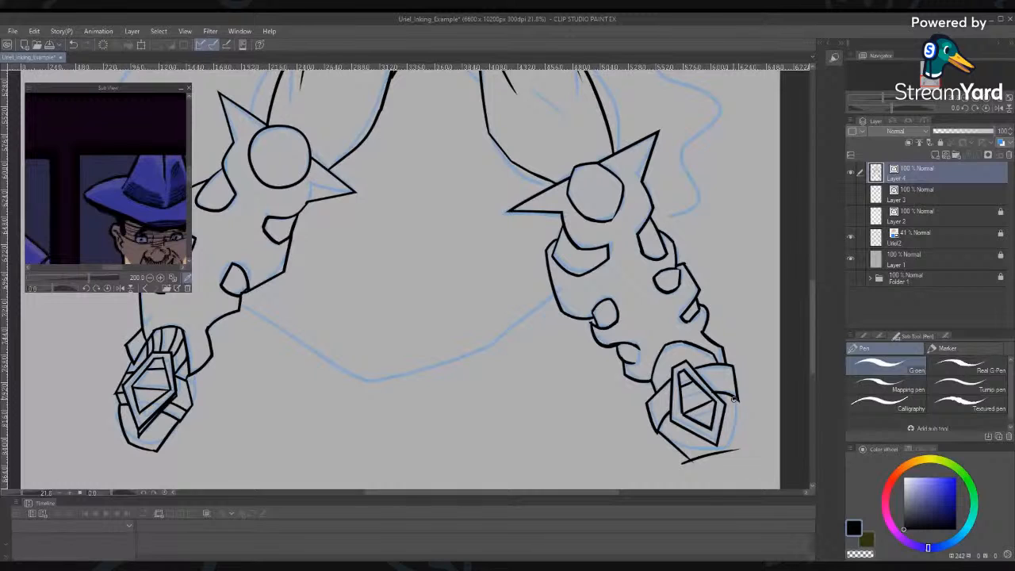
left_click_drag(736, 399, 714, 486)
key("e")
left_click_drag(735, 453, 688, 467)
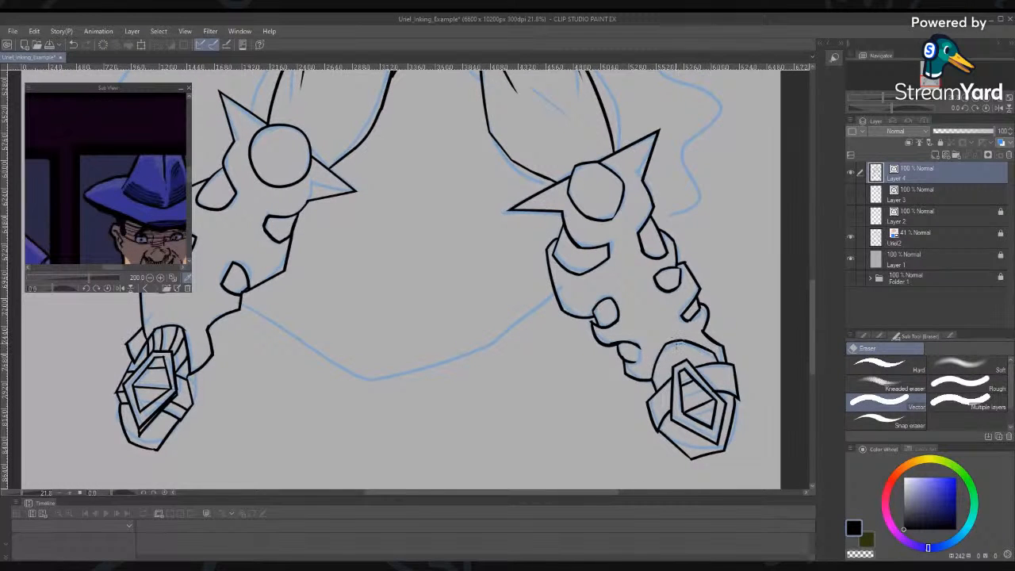
key("p")
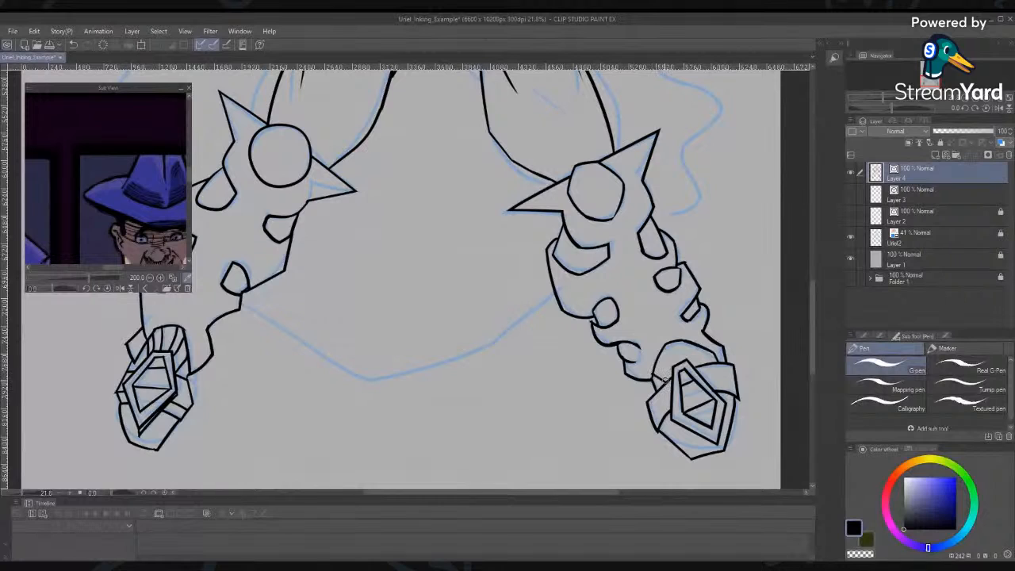
mouse_move(670, 351)
left_mouse_down()
mouse_move(667, 343)
mouse_move(676, 363)
mouse_move(686, 344)
mouse_move(690, 356)
mouse_move(698, 349)
mouse_move(697, 369)
mouse_move(686, 355)
mouse_move(663, 359)
mouse_move(679, 379)
left_mouse_up()
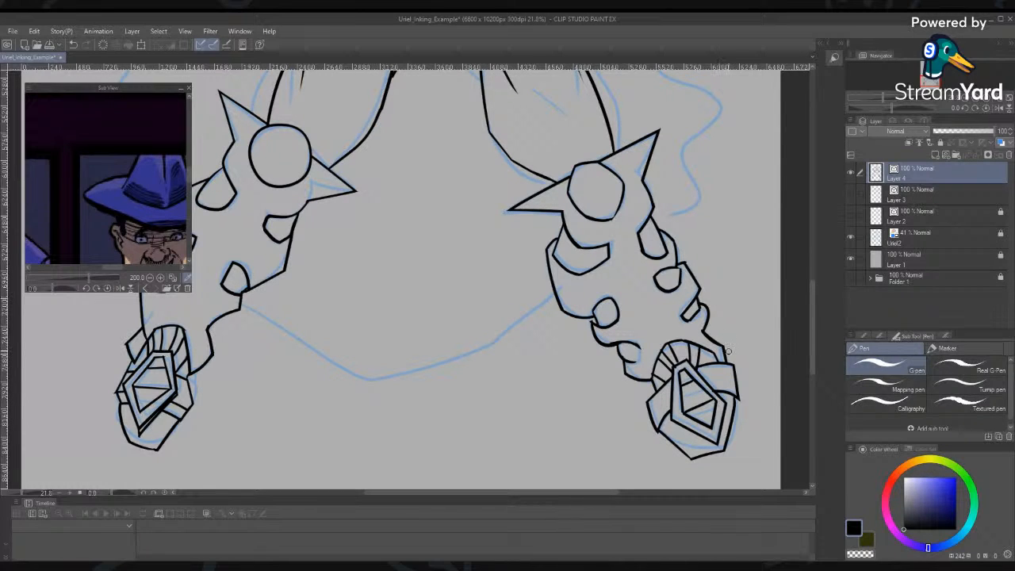
Ink the cape's right-hand edge from the shoulder down its zigzag folds to beside the knee
mouse_move(719, 297)
left_mouse_down()
mouse_move(688, 307)
mouse_move(706, 305)
mouse_move(636, 460)
left_mouse_up()
left_click_drag(587, 187, 668, 309)
left_click_drag(643, 262, 655, 295)
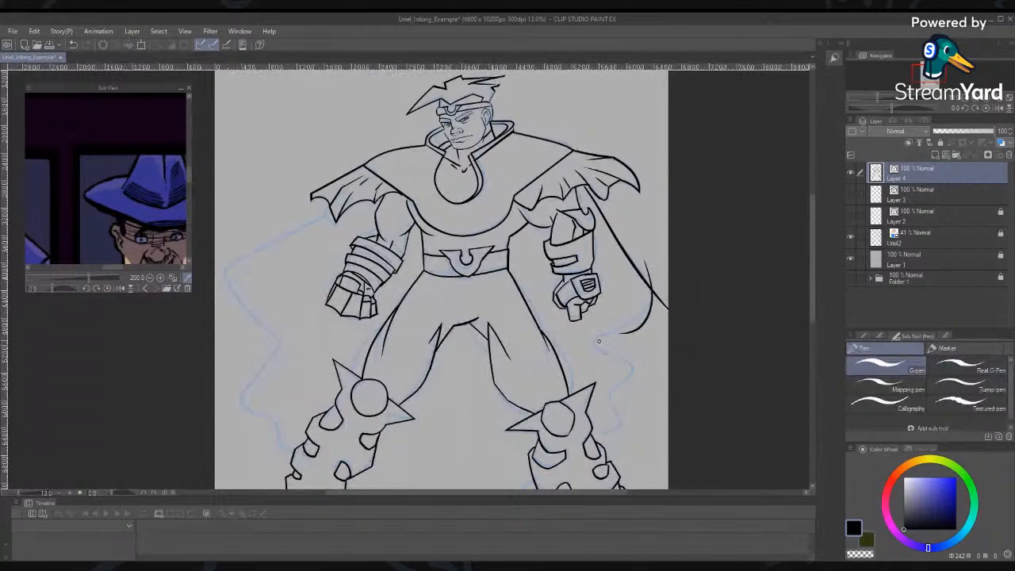
left_click_drag(593, 342, 668, 302)
mouse_move(598, 328)
left_mouse_down()
mouse_move(636, 356)
mouse_move(648, 390)
mouse_move(659, 361)
mouse_move(607, 397)
mouse_move(628, 446)
mouse_move(607, 437)
mouse_move(639, 438)
mouse_move(682, 309)
mouse_move(625, 283)
left_mouse_up()
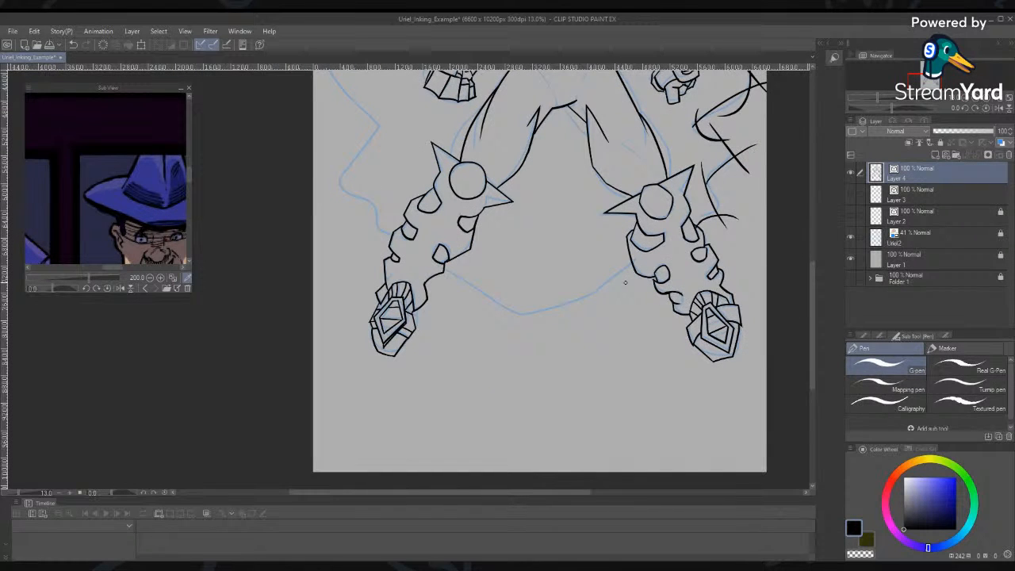
Ink the cape's lower hem between the two shins with crossing strokes over the sketch
left_click_drag(635, 263, 505, 308)
left_click_drag(444, 269, 553, 341)
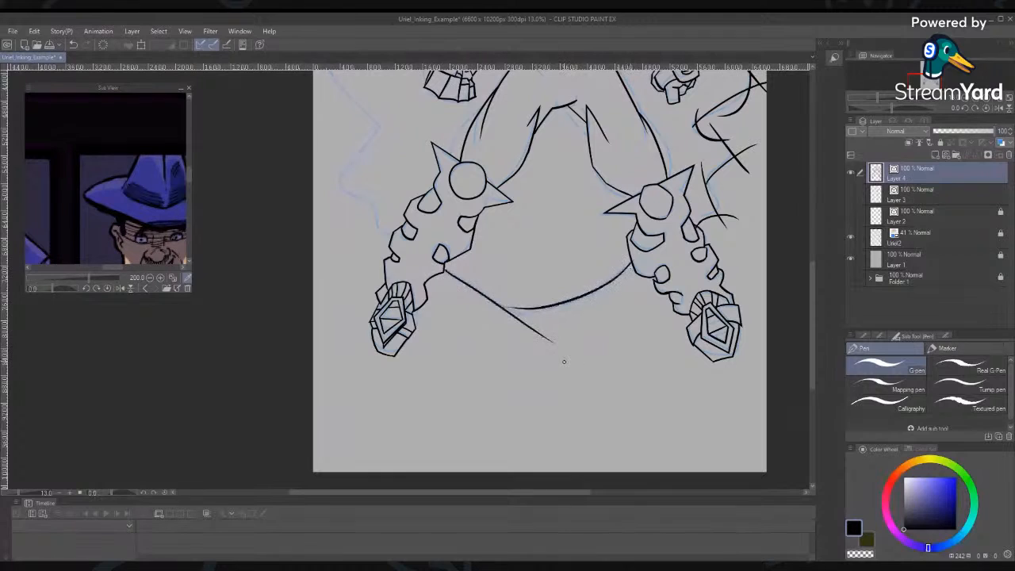
left_click_drag(479, 303, 542, 305)
left_click_drag(477, 305, 578, 299)
Ink the cape's left-hand edge from the shin up through its zigzag folds to the shoulder
left_click_drag(391, 235, 357, 225)
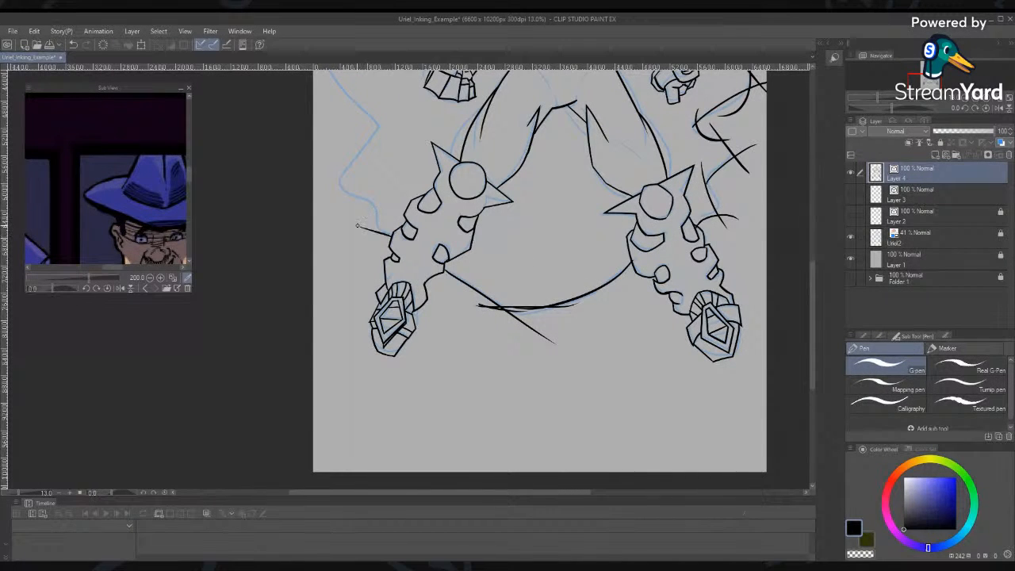
left_click_drag(375, 191, 388, 268)
mouse_move(380, 219)
left_mouse_down()
mouse_move(324, 192)
mouse_move(332, 144)
left_mouse_up()
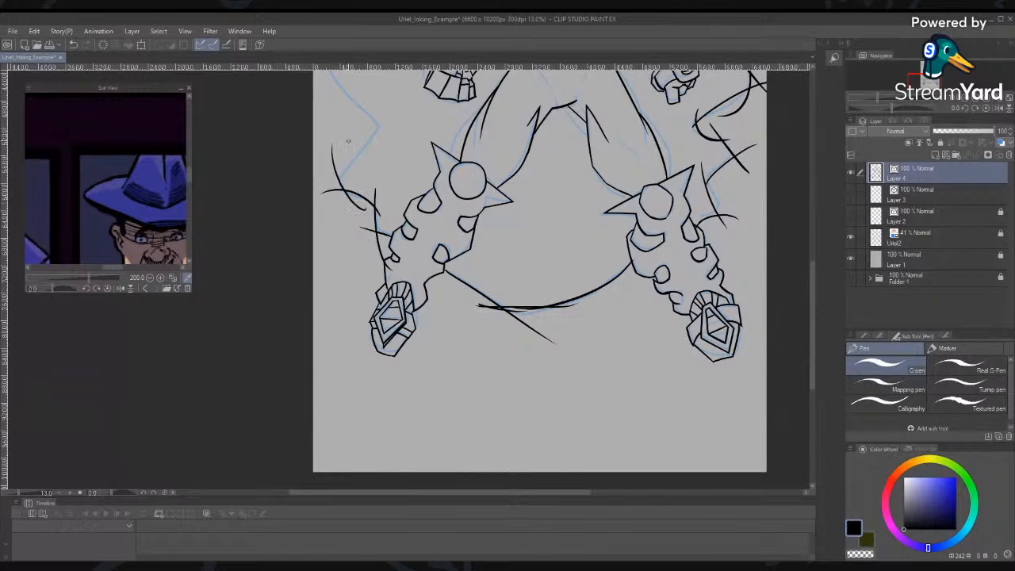
mouse_move(337, 194)
left_mouse_down()
mouse_move(388, 104)
mouse_move(464, 348)
left_mouse_up()
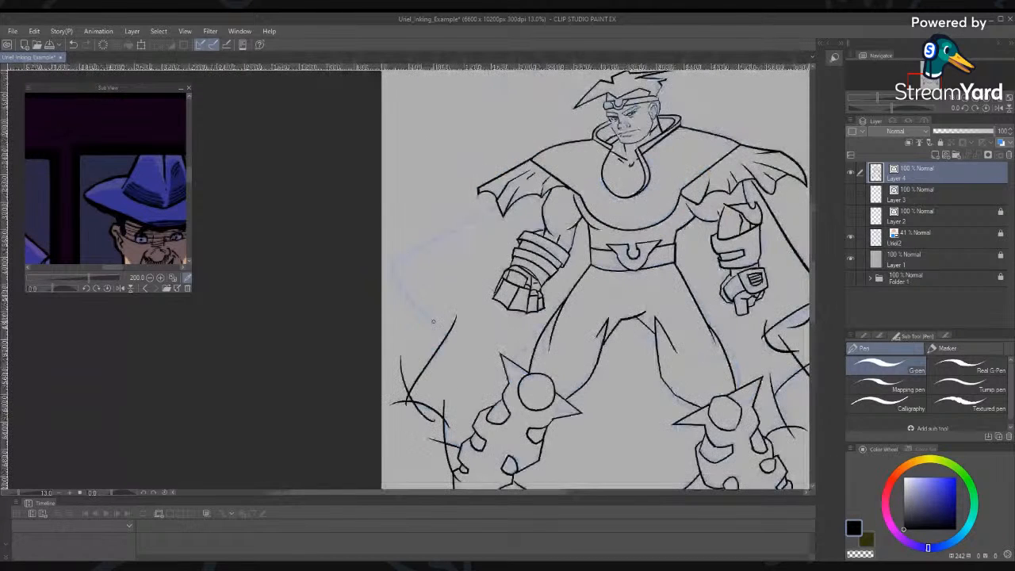
mouse_move(385, 242)
left_mouse_down()
mouse_move(438, 327)
mouse_move(460, 338)
left_mouse_up()
left_click_drag(383, 262, 498, 195)
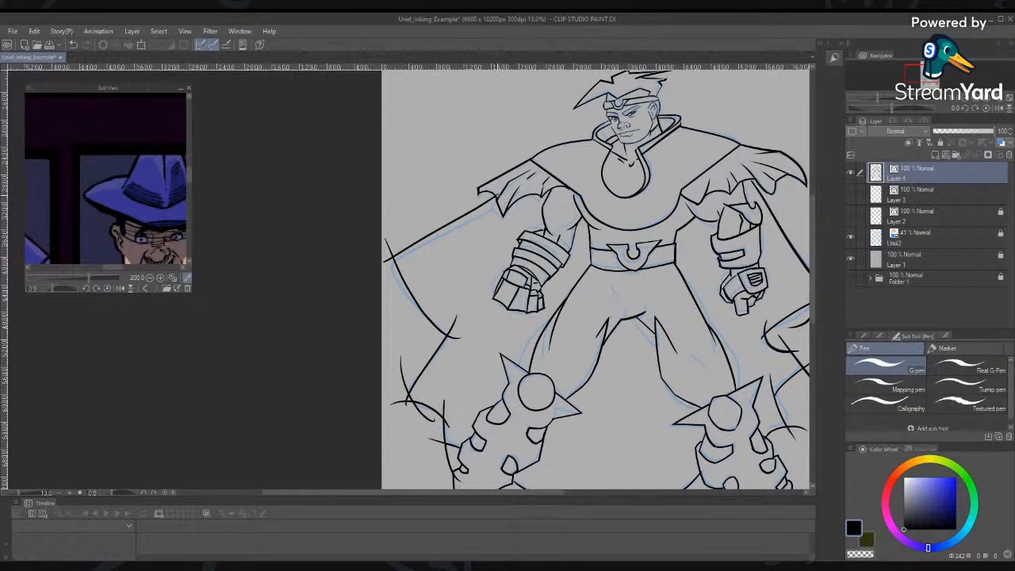
Erase the overshooting line ends along the cape's left-hand edge and where it crosses the shin
key("e")
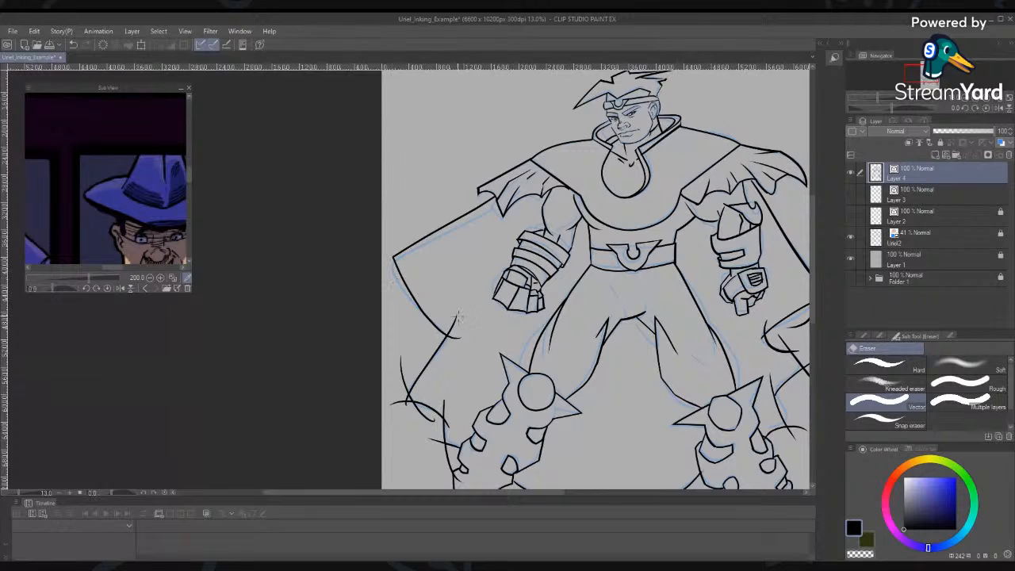
left_click(402, 374)
left_click(426, 412)
left_click_drag(426, 461, 387, 316)
left_click(396, 297)
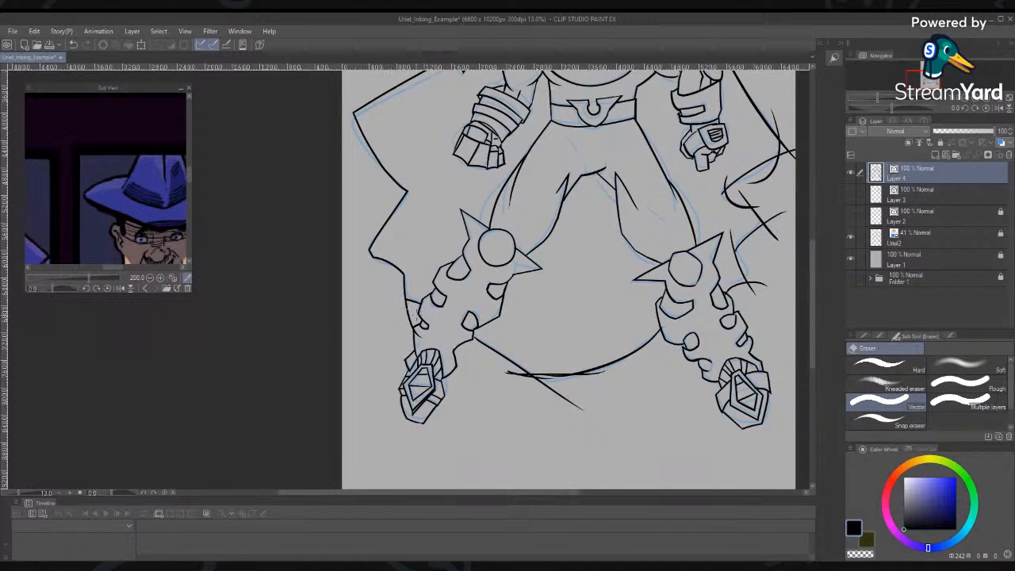
left_click(410, 313)
left_click(419, 336)
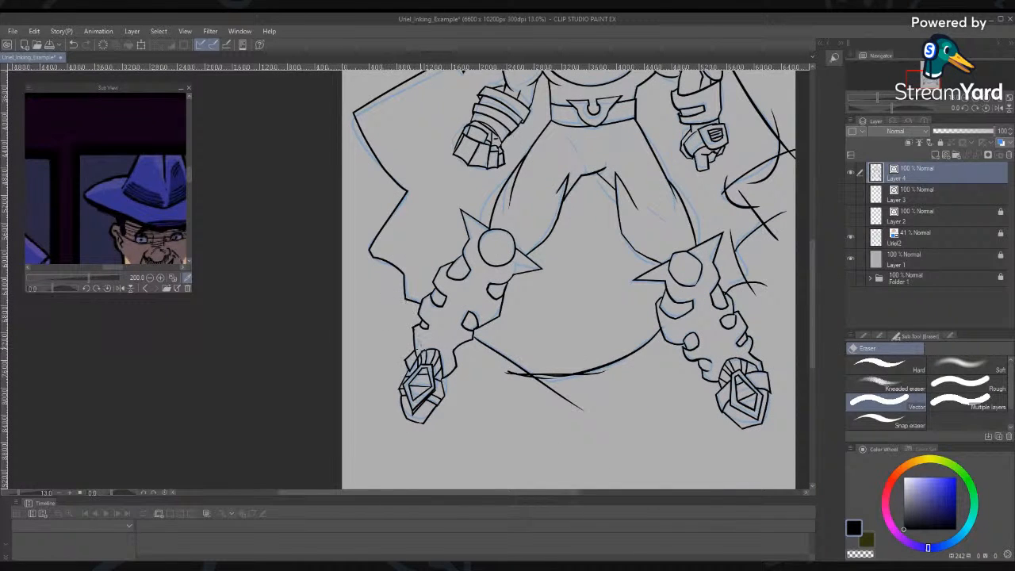
Erase the overshooting and doubled line ends of the cape's hem between the shins
left_click(526, 373)
left_click(510, 372)
left_click(574, 395)
left_click(568, 383)
left_click(582, 377)
Erase the overshooting line ends at the fold corners along the cape's right-hand edge
left_click(757, 288)
left_click(741, 239)
left_click(771, 231)
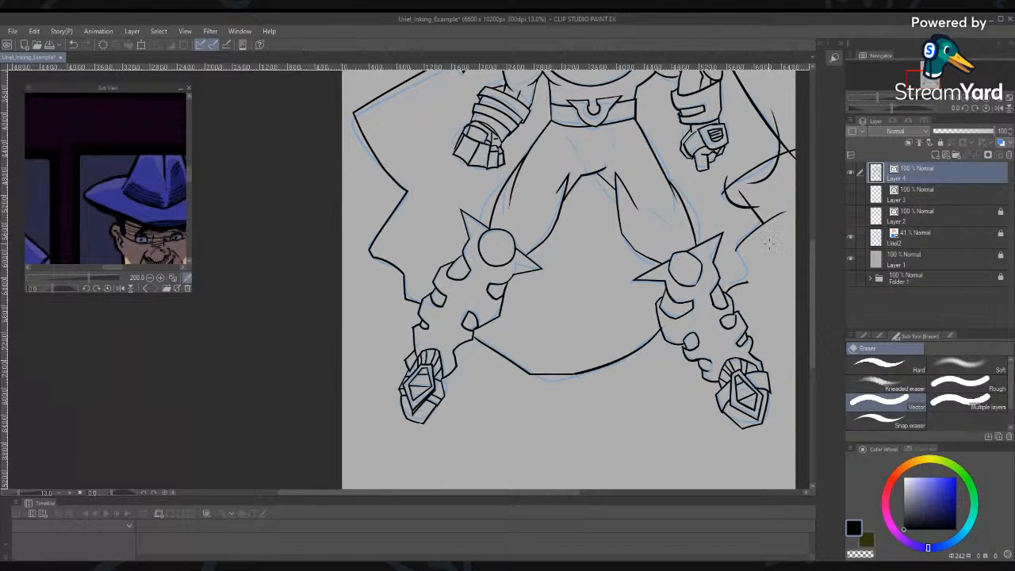
left_click(771, 219)
mouse_move(742, 195)
left_mouse_down()
mouse_move(766, 184)
mouse_move(782, 127)
mouse_move(790, 168)
left_mouse_up()
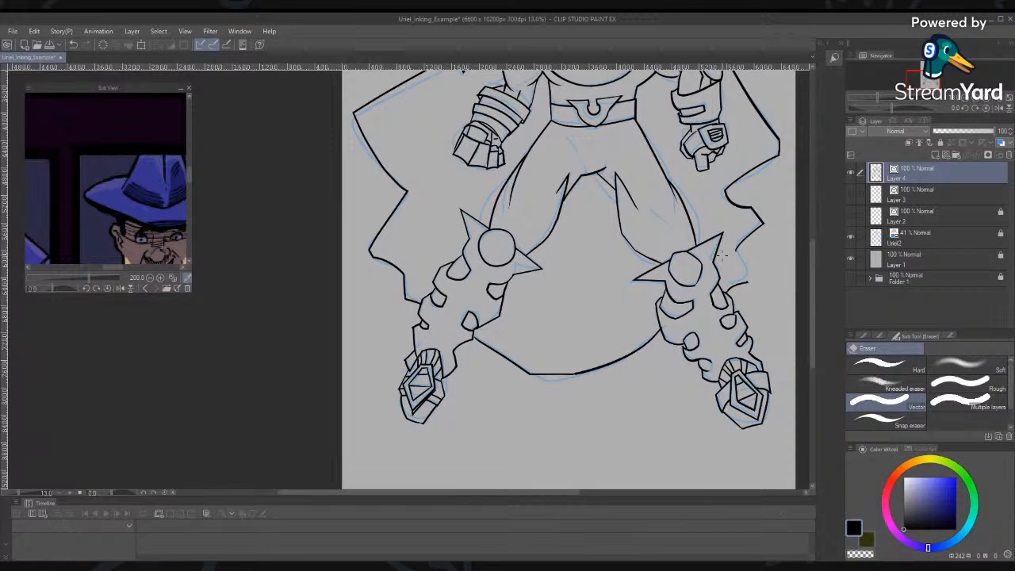
Redraw the cape edge segment beside the right-hand knee spike, running down past the short bottom hem line
left_click_drag(748, 288, 753, 234)
key("p")
left_click_drag(736, 245, 753, 305)
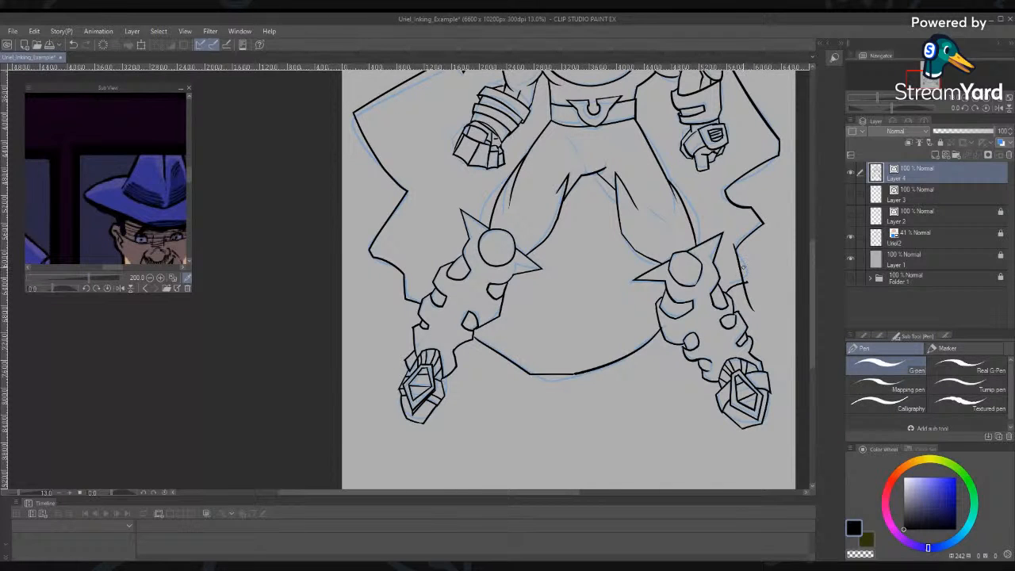
Try to erase the upper end of the new cape segment beside the knee spike, and undo that erasure
key("e")
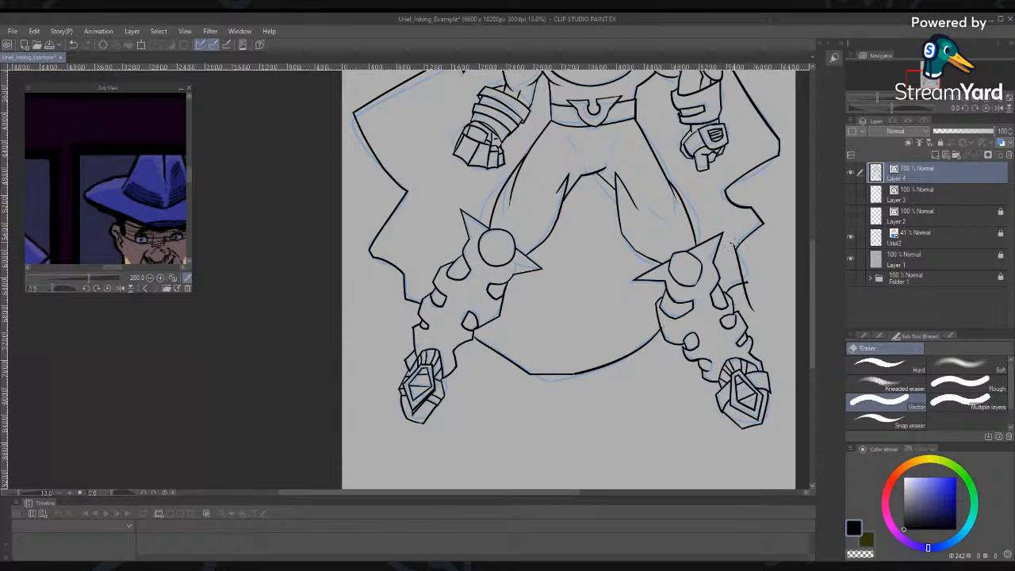
left_click_drag(739, 247, 743, 268)
key("ctrl+z")
key("p")
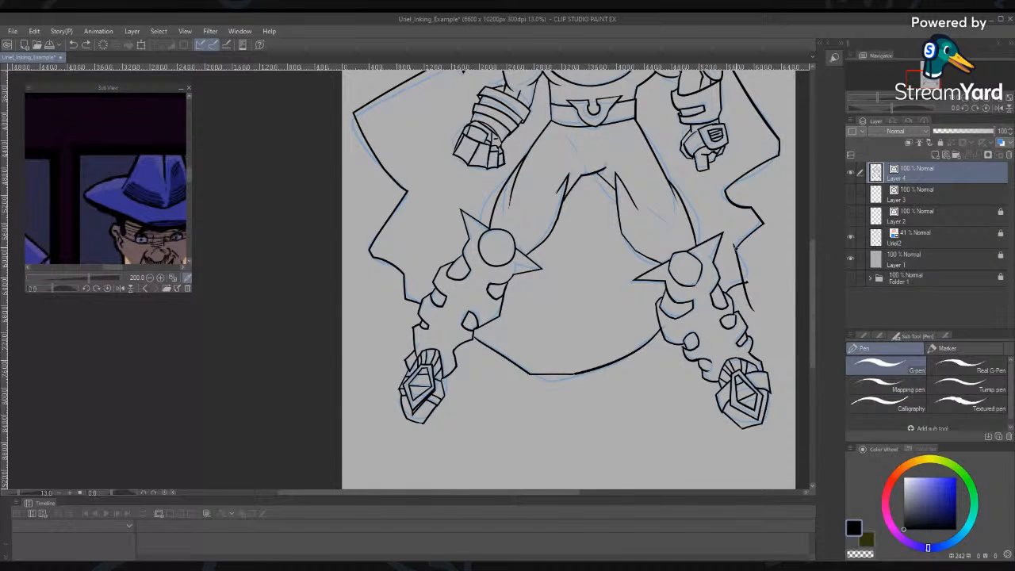
Erase the excess upper end of the cape line beside the right-hand knee spike with the vector eraser
key("e")
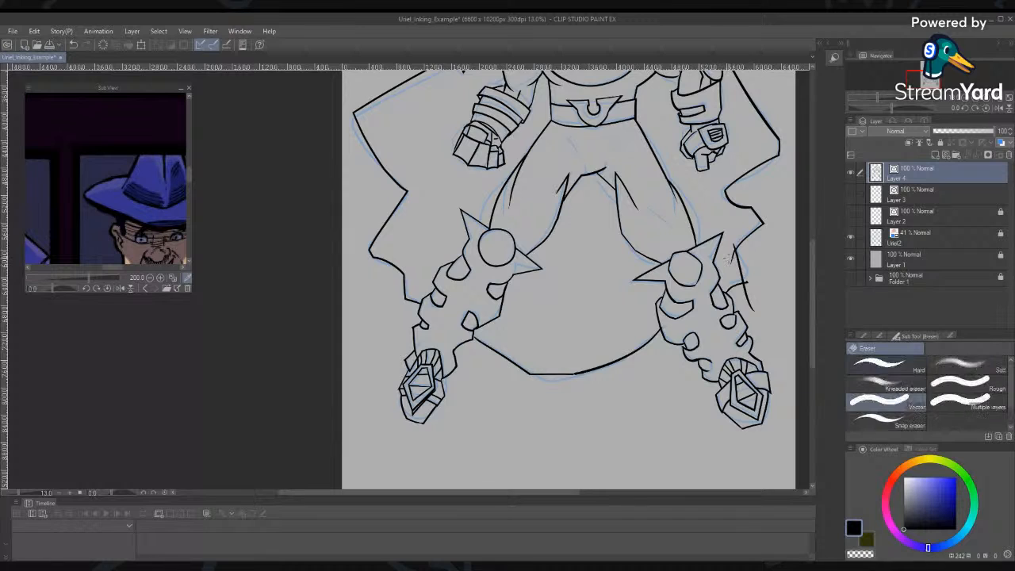
left_click_drag(735, 246, 748, 282)
scroll(639, 319, "down", 3)
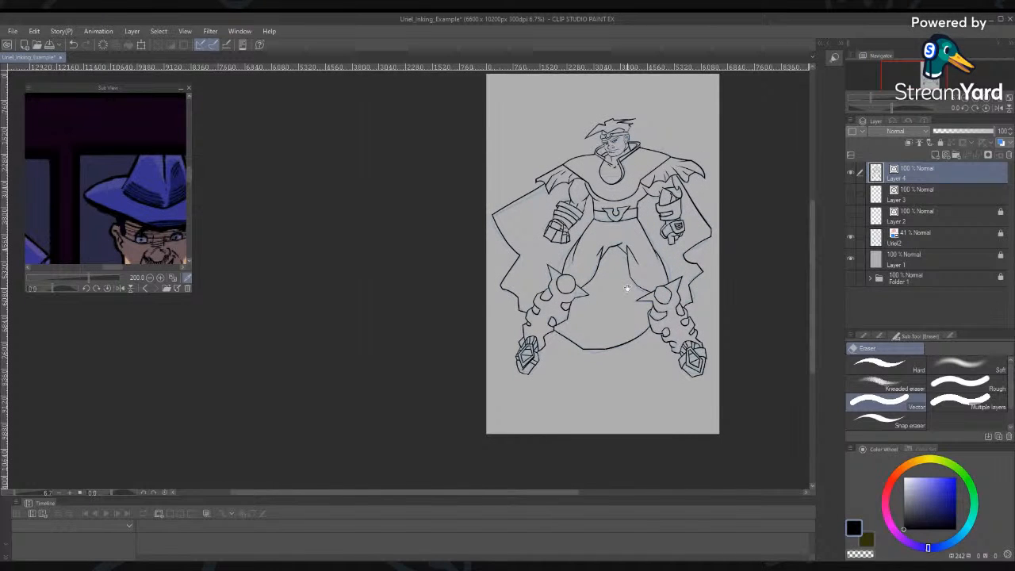
Examine the inked figure as a whole and up close around the torso, with the blue sketch hidden
left_click_drag(627, 289, 617, 324)
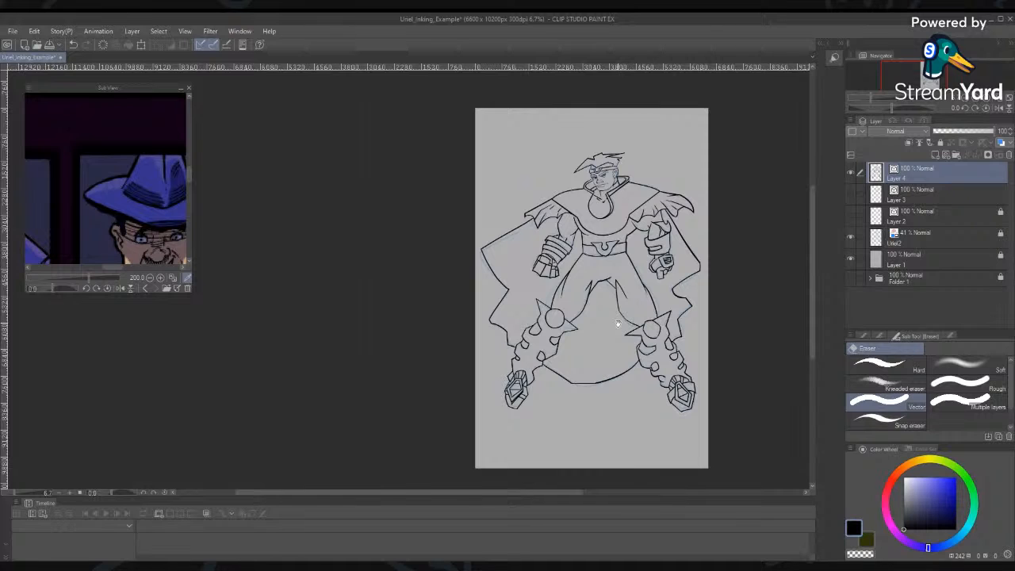
left_click_drag(618, 323, 613, 330)
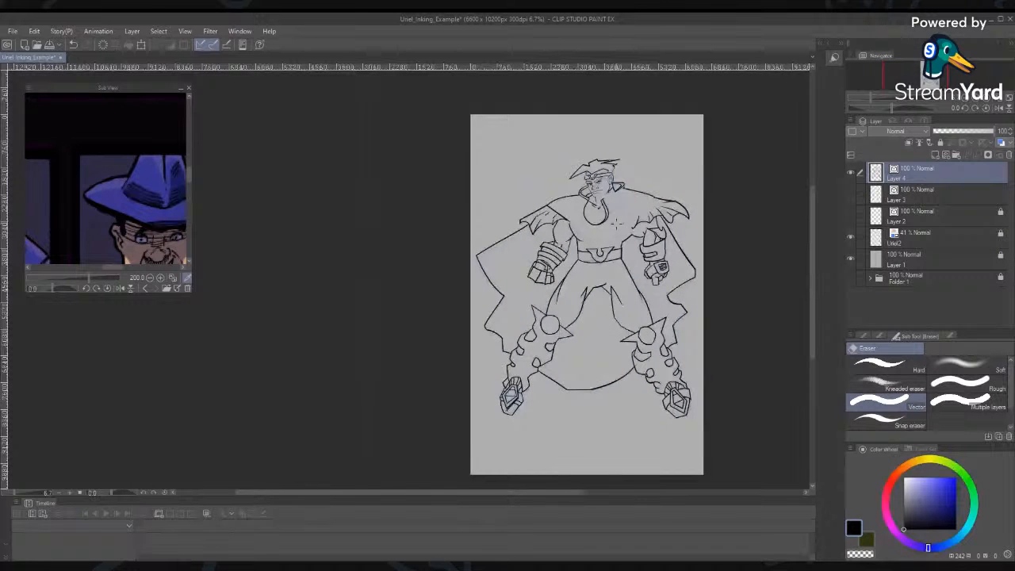
left_click_drag(617, 222, 654, 262)
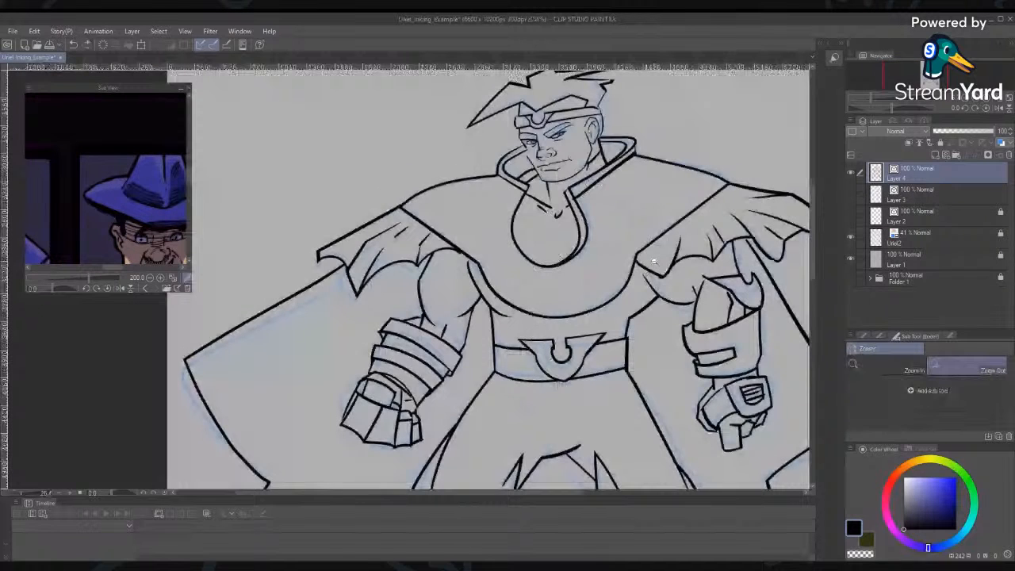
key("e")
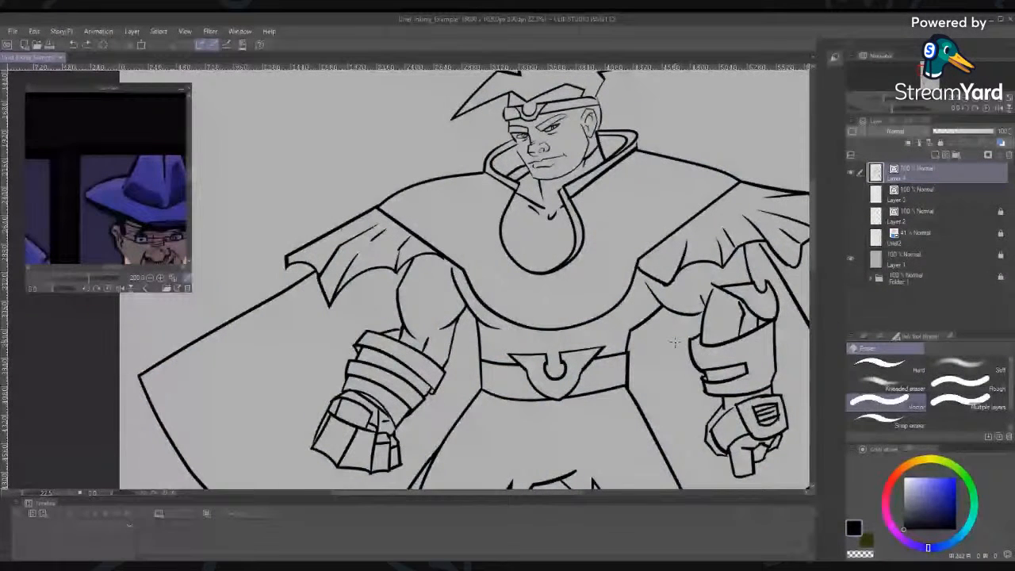
key("slash")
mouse_move(675, 340)
left_mouse_down()
mouse_move(649, 329)
mouse_move(635, 206)
mouse_move(598, 307)
mouse_move(636, 317)
left_mouse_up()
key("e")
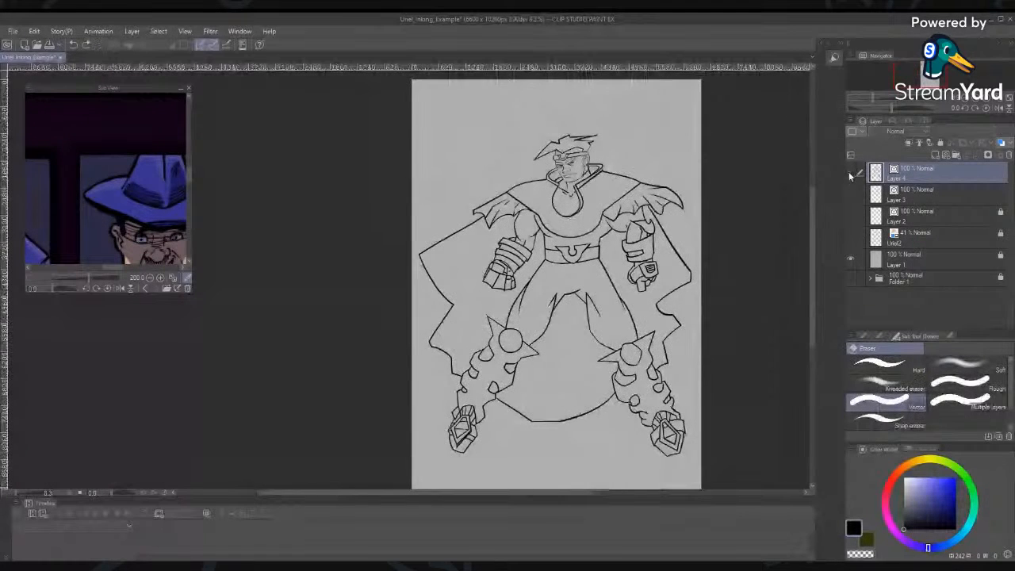
Show the sketch layer alone at 100% opacity, and switch back to showing only the inked Layer 4 over the background
left_click(850, 171)
left_click(850, 235)
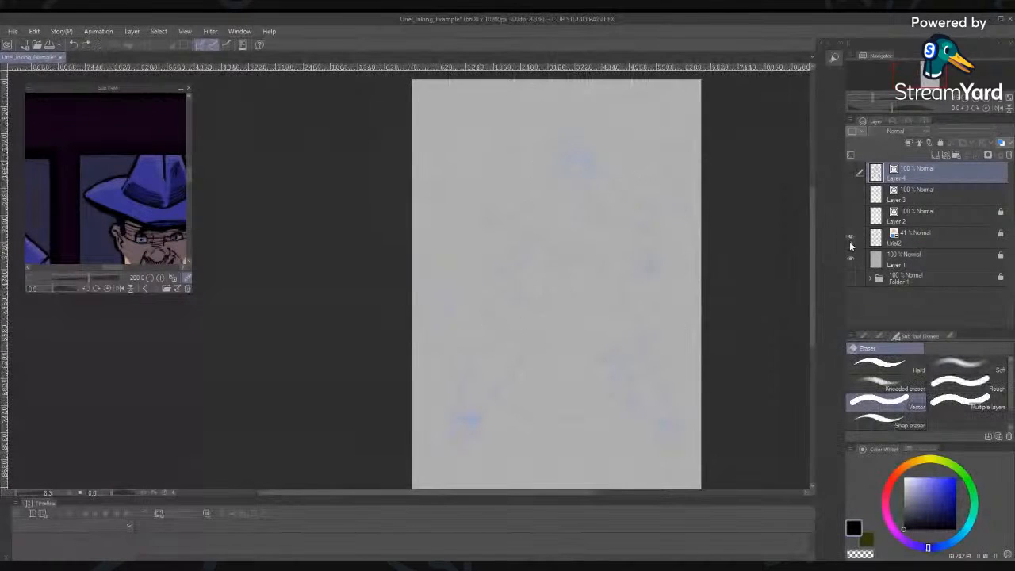
left_click(908, 236)
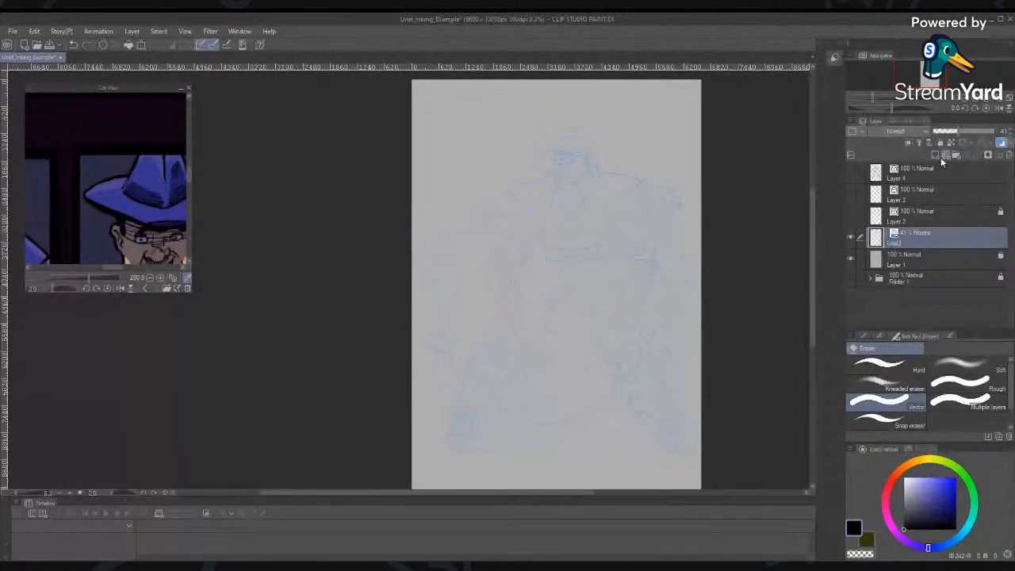
left_click_drag(970, 138, 996, 138)
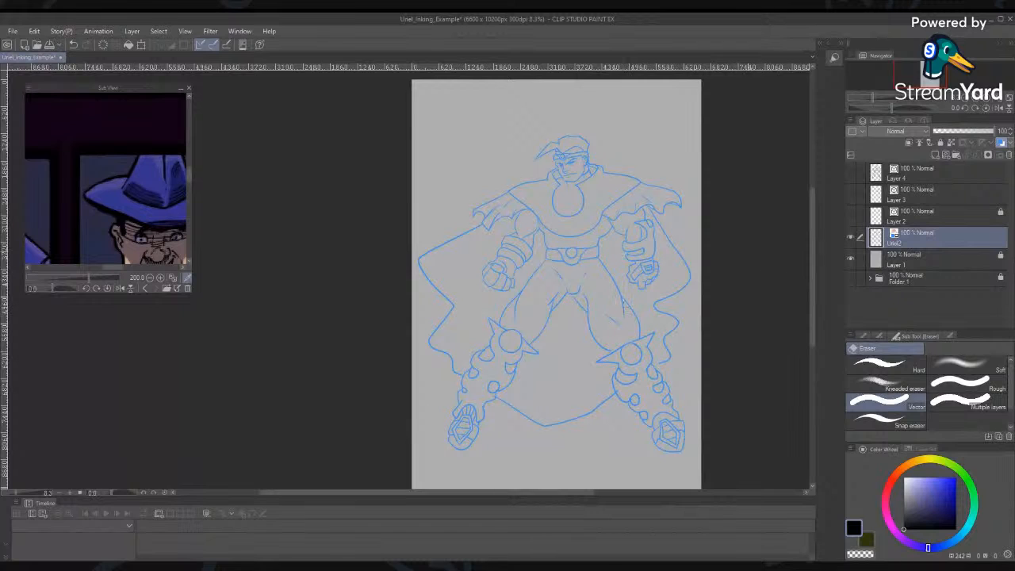
left_click(852, 238)
left_click(850, 172)
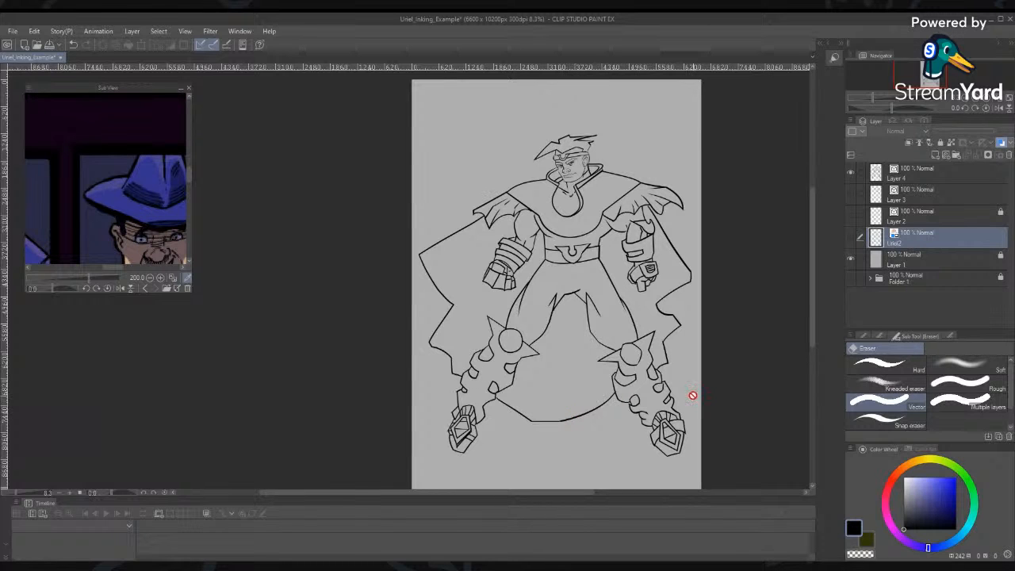
Ink fold lines on Layer 4 from the corners of the cape's right-hand edge with the pen, and erase the excess at the lower fold
left_click(864, 336)
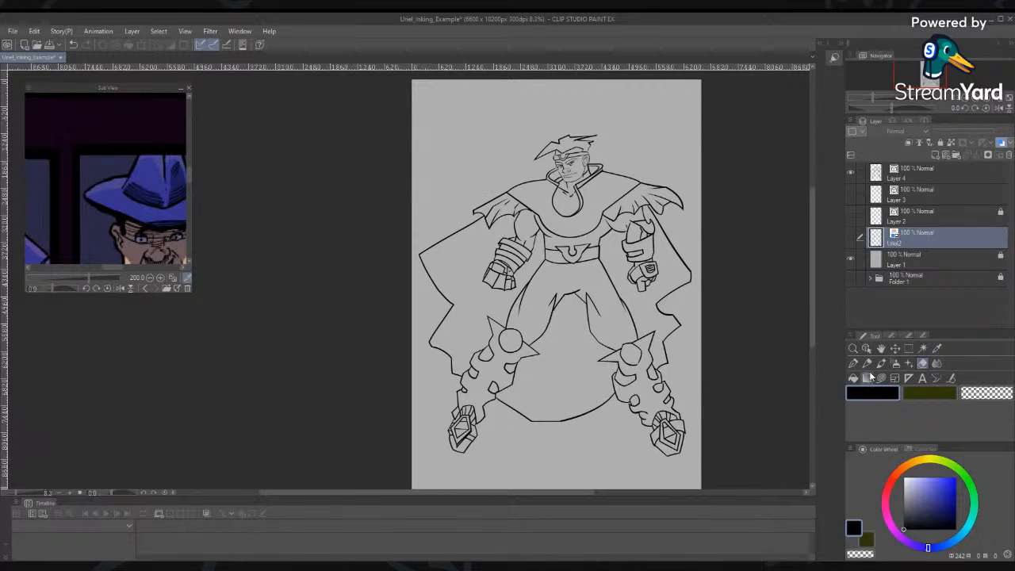
left_click(854, 363)
left_click(888, 173)
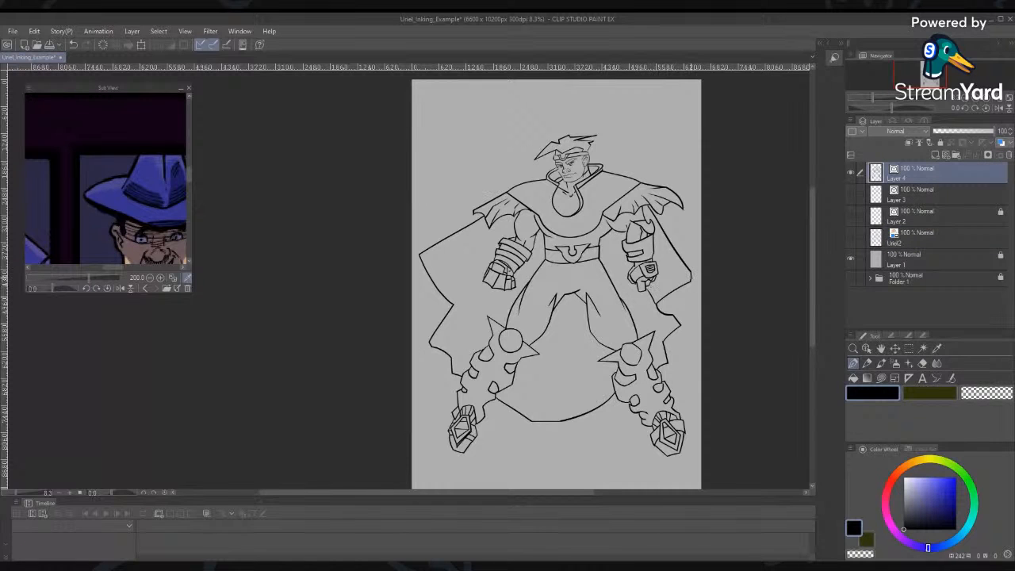
left_click_drag(671, 270, 687, 257)
mouse_move(661, 324)
left_mouse_down()
mouse_move(675, 315)
mouse_move(644, 309)
mouse_move(680, 320)
mouse_move(655, 313)
left_mouse_up()
key("e")
left_click_drag(657, 319, 671, 326)
Ink fold lines rising from the cape's hem between the shins and running inward from its lower left-hand corners
key("p")
mouse_move(562, 423)
left_mouse_down()
mouse_move(557, 327)
mouse_move(531, 423)
left_mouse_up()
mouse_move(468, 344)
left_mouse_down()
mouse_move(452, 376)
mouse_move(452, 365)
left_mouse_up()
mouse_move(473, 322)
left_mouse_down()
mouse_move(458, 347)
mouse_move(456, 303)
left_mouse_up()
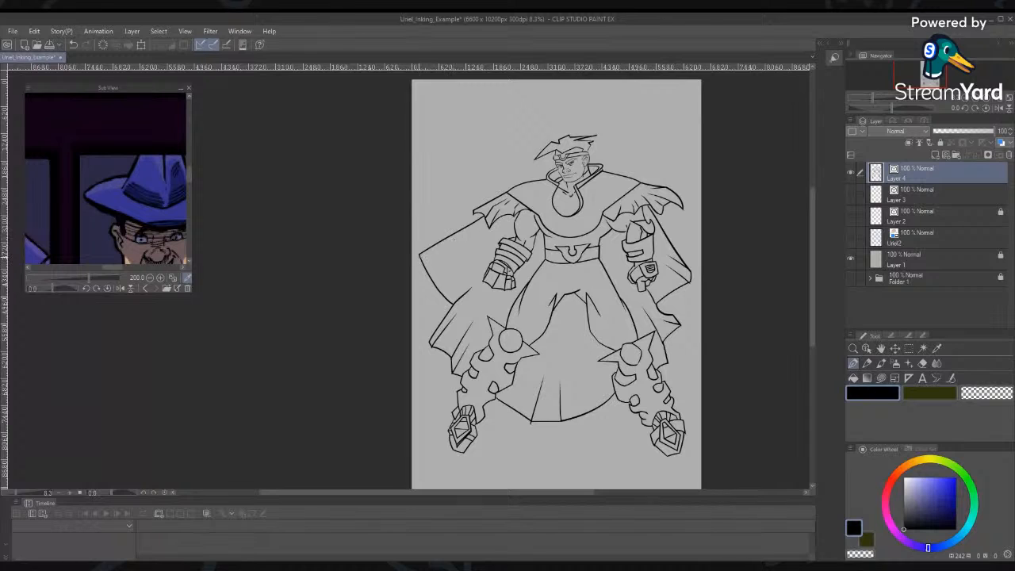
Ink a fold line into the cape's upper left-hand corner, undoing the first stroke and redrawing it slightly lower
left_click_drag(449, 235, 427, 249)
key("ctrl+z")
left_click_drag(451, 244, 420, 255)
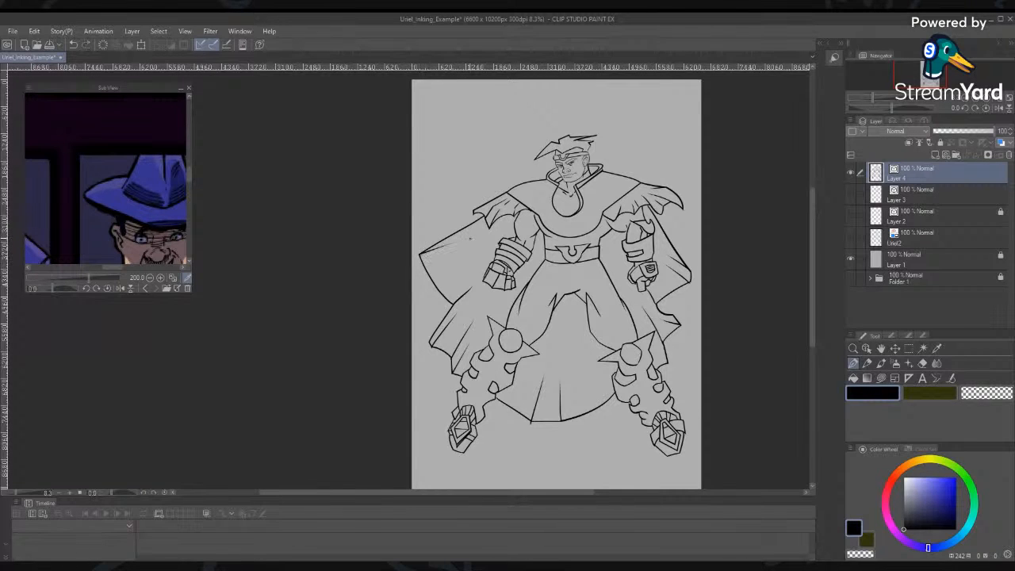